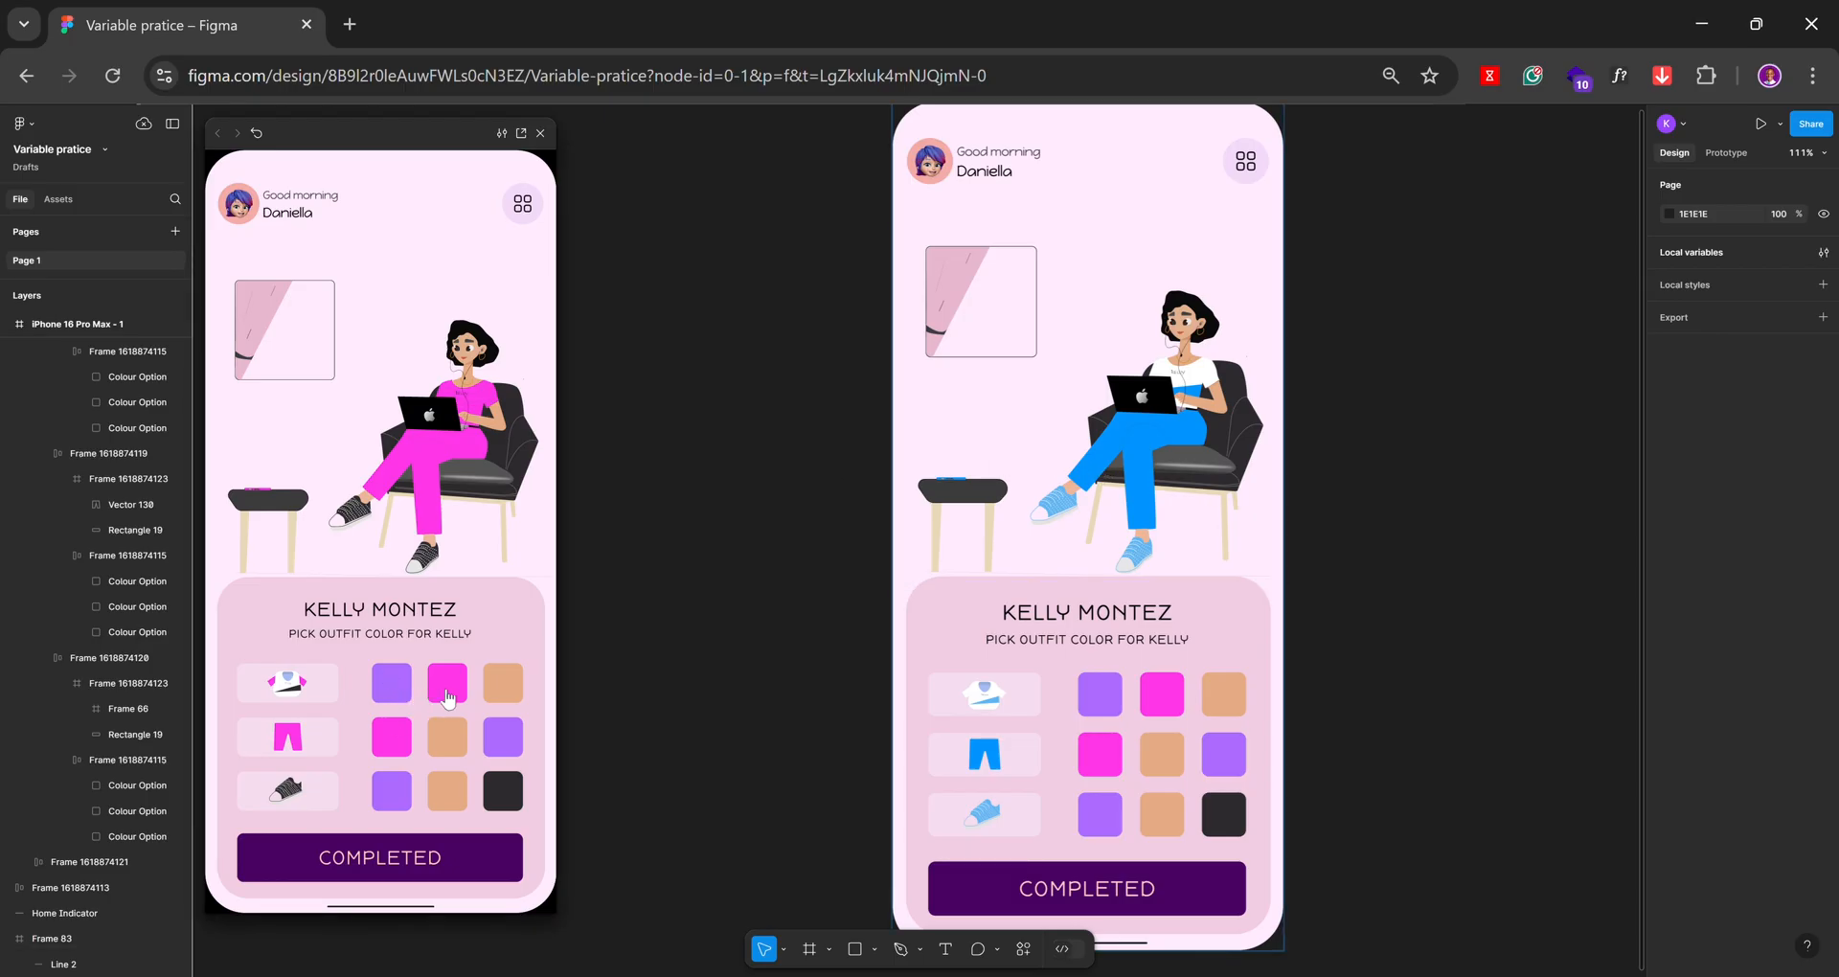
Test the tan top and the alternative trouser and shoe colours on the character in the prototype preview
click(508, 695)
click(510, 746)
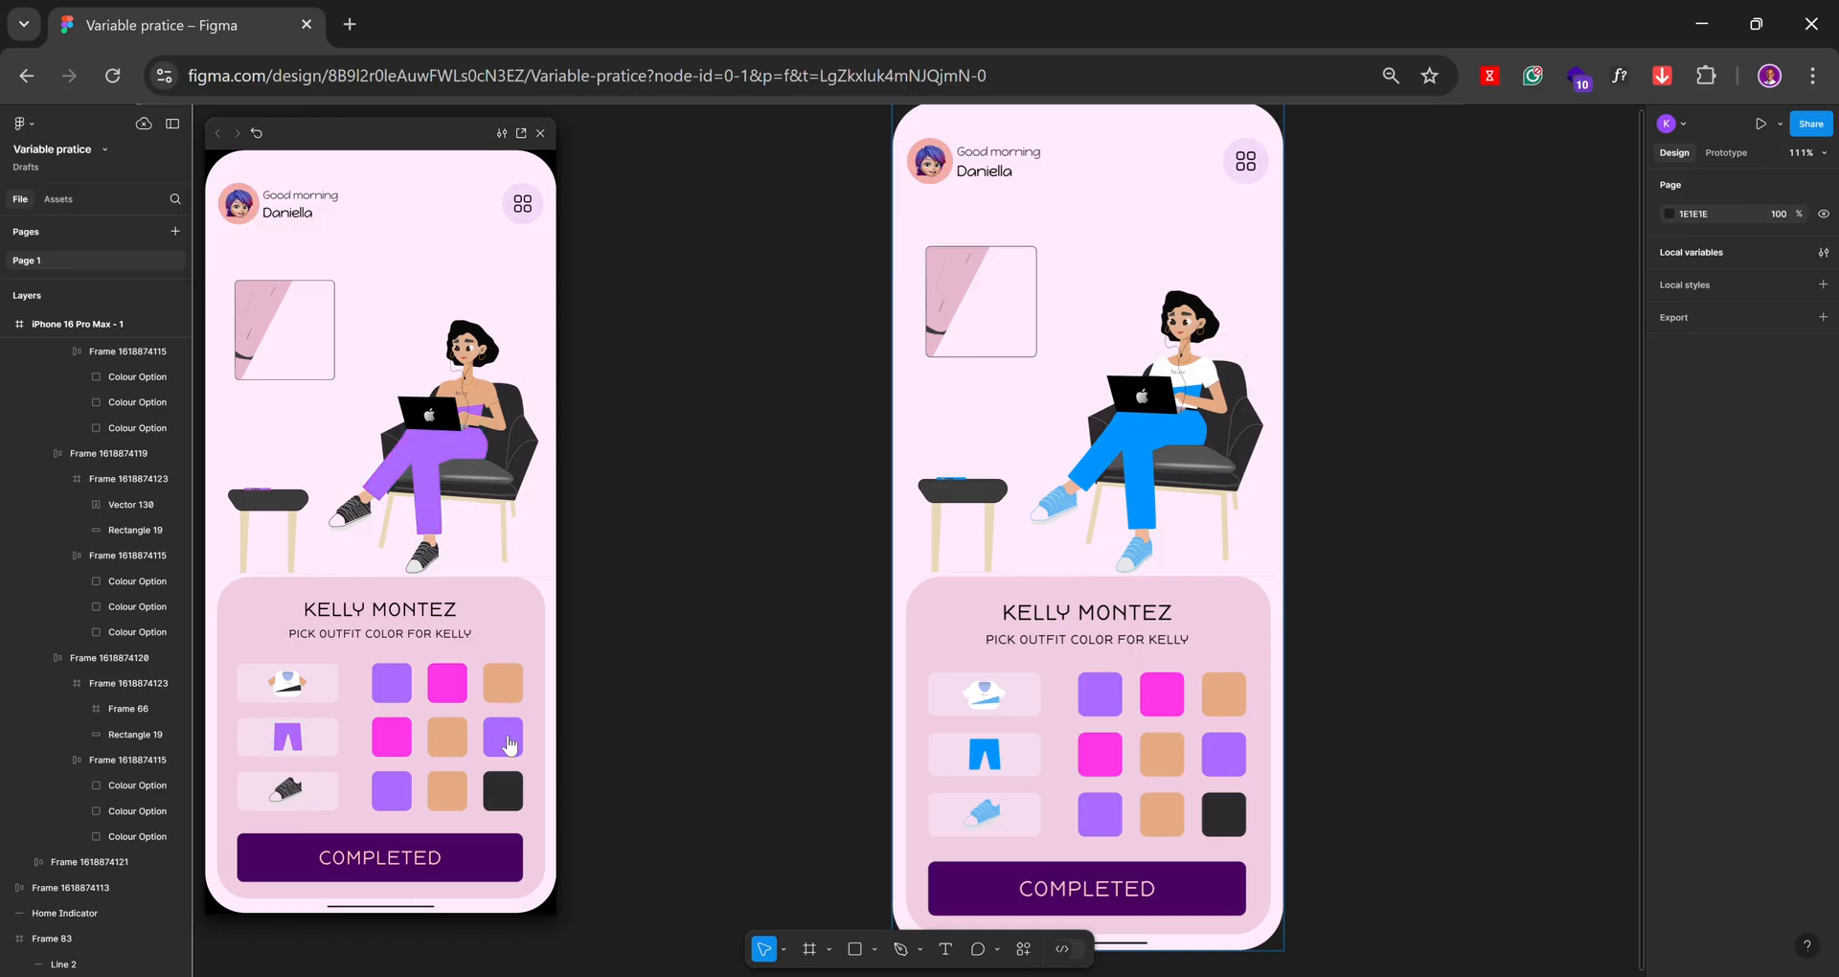
click(456, 746)
click(415, 750)
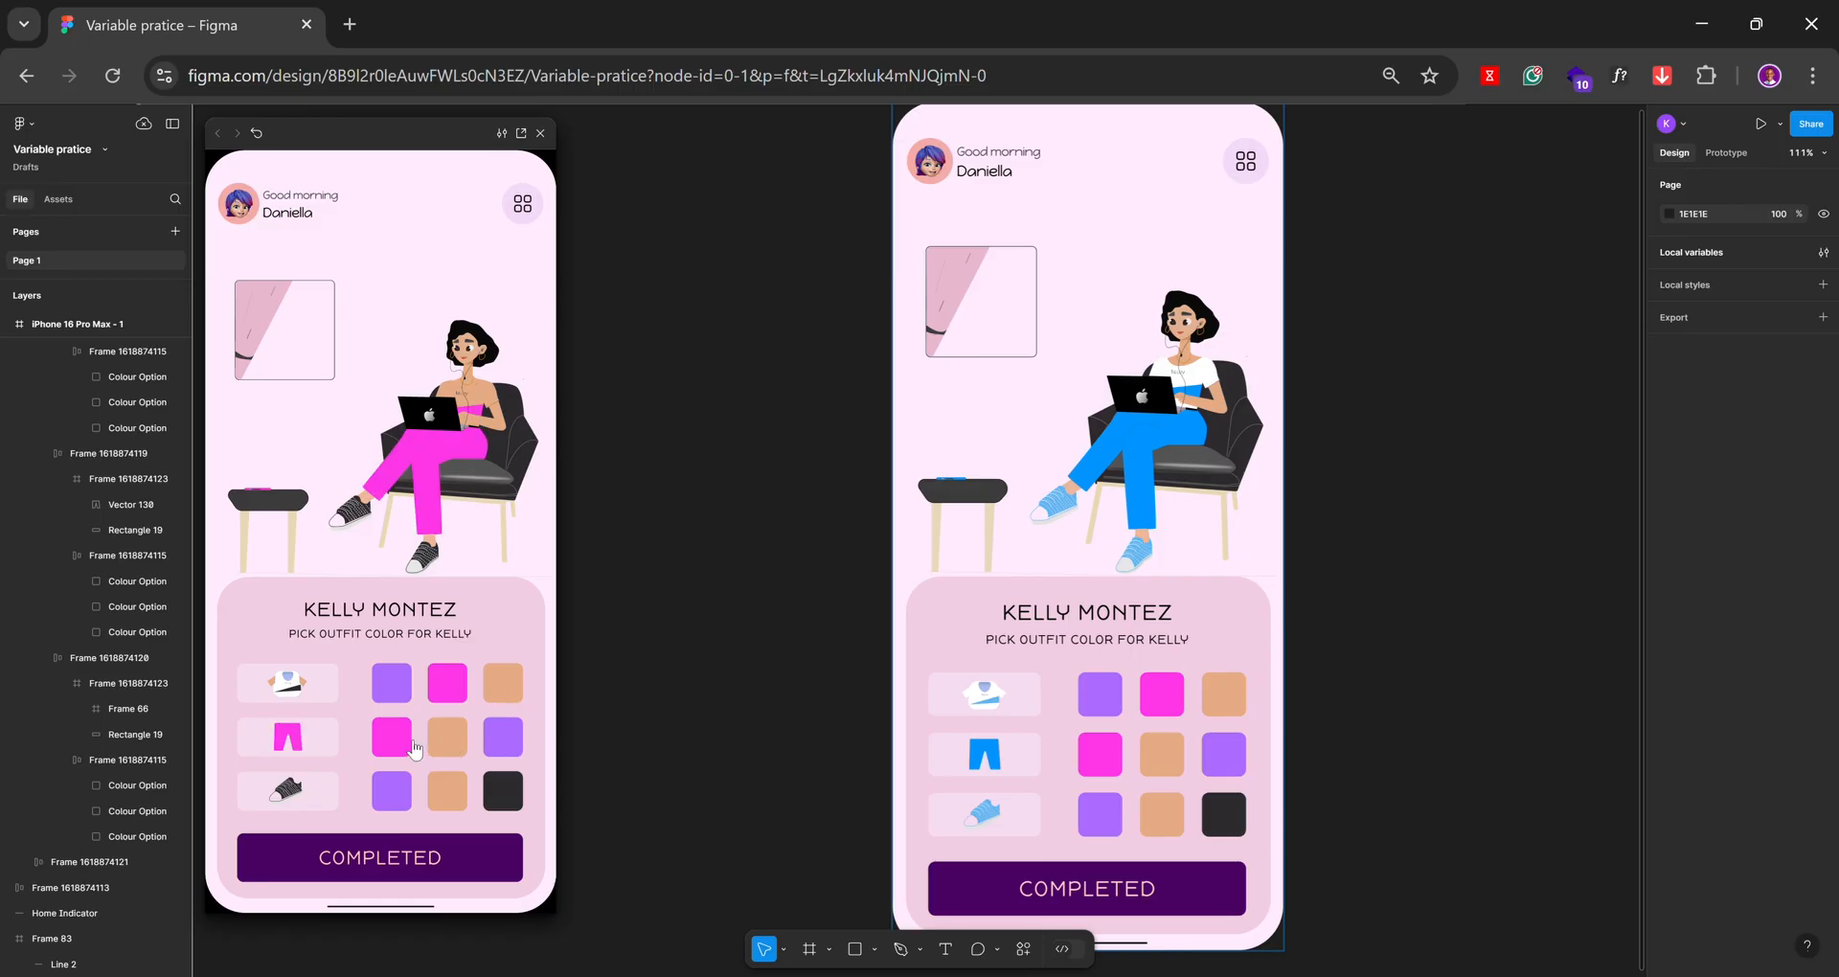
click(401, 797)
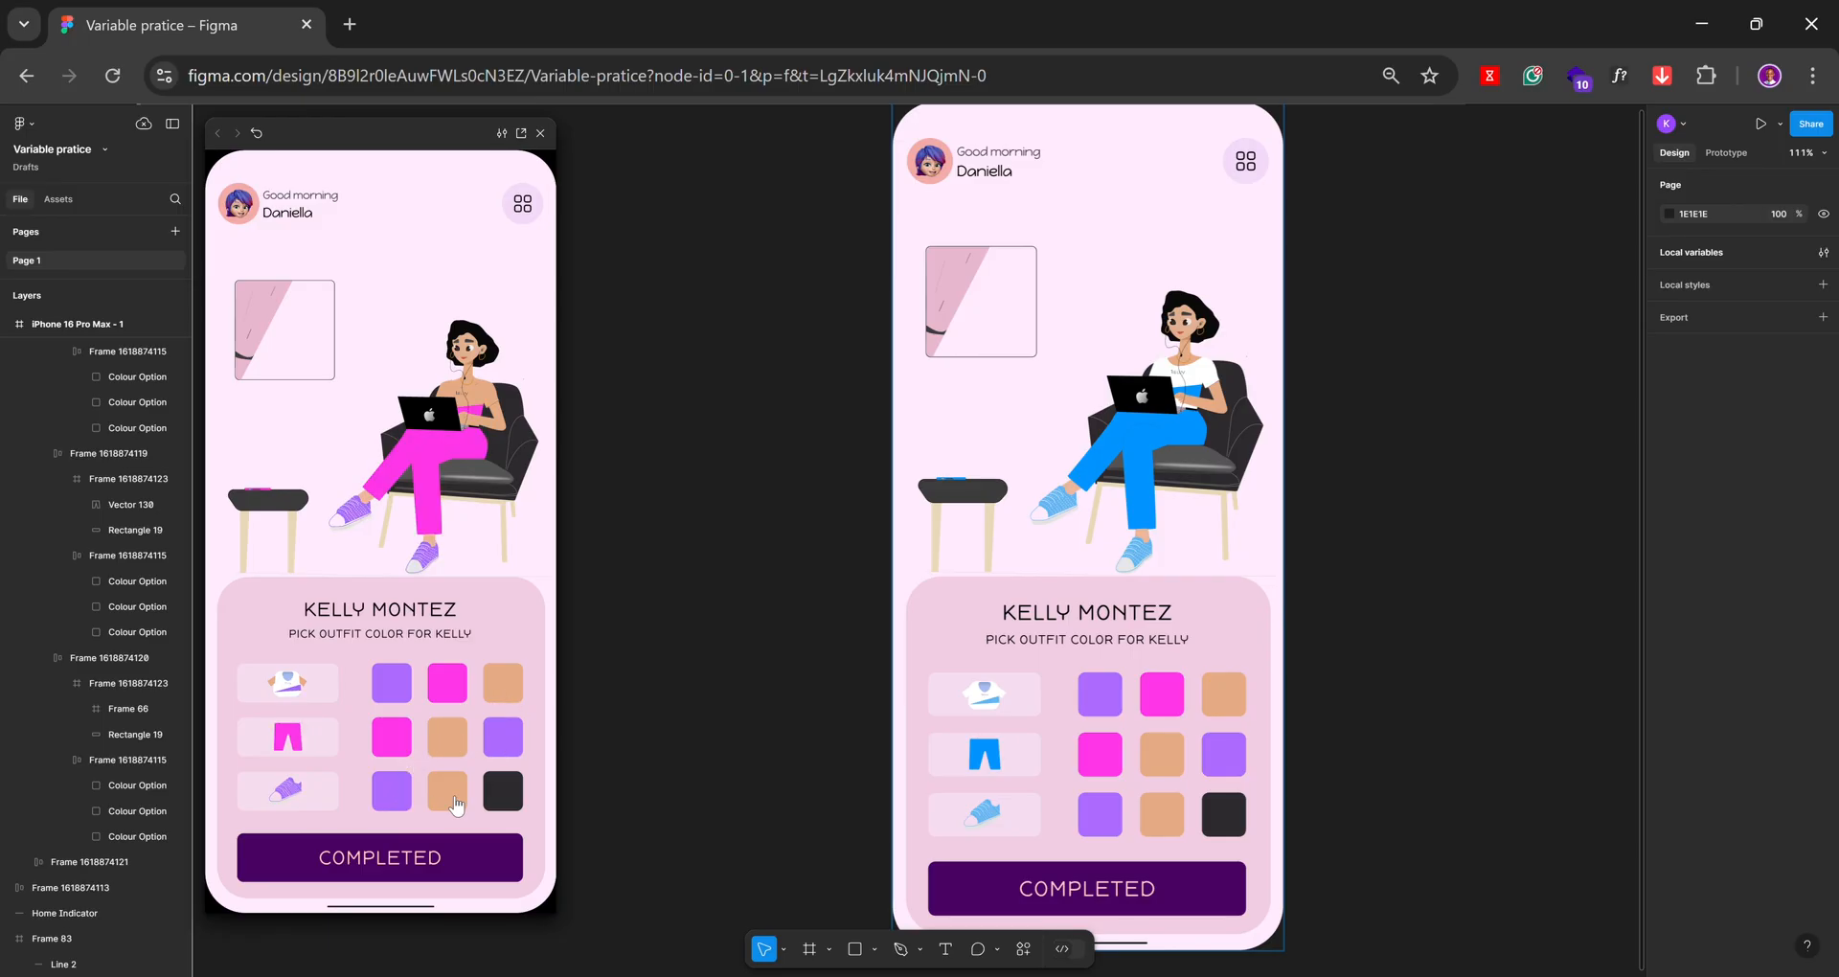
click(458, 803)
click(503, 799)
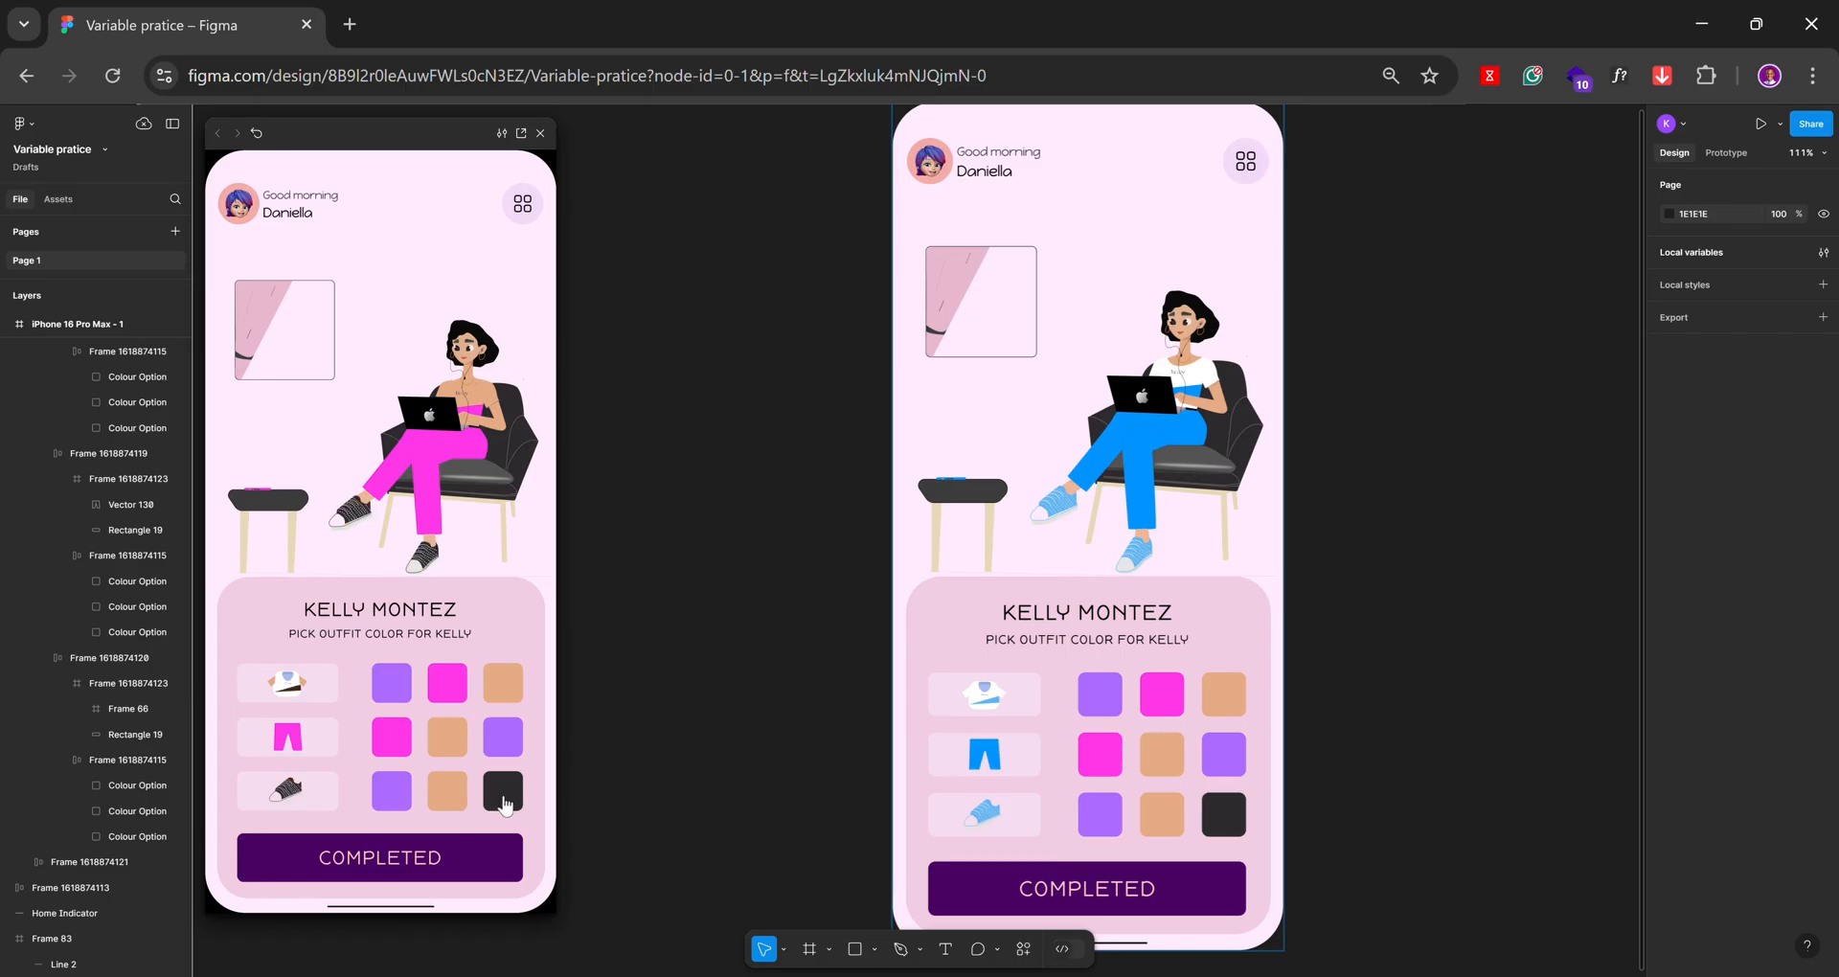
click(454, 807)
click(392, 803)
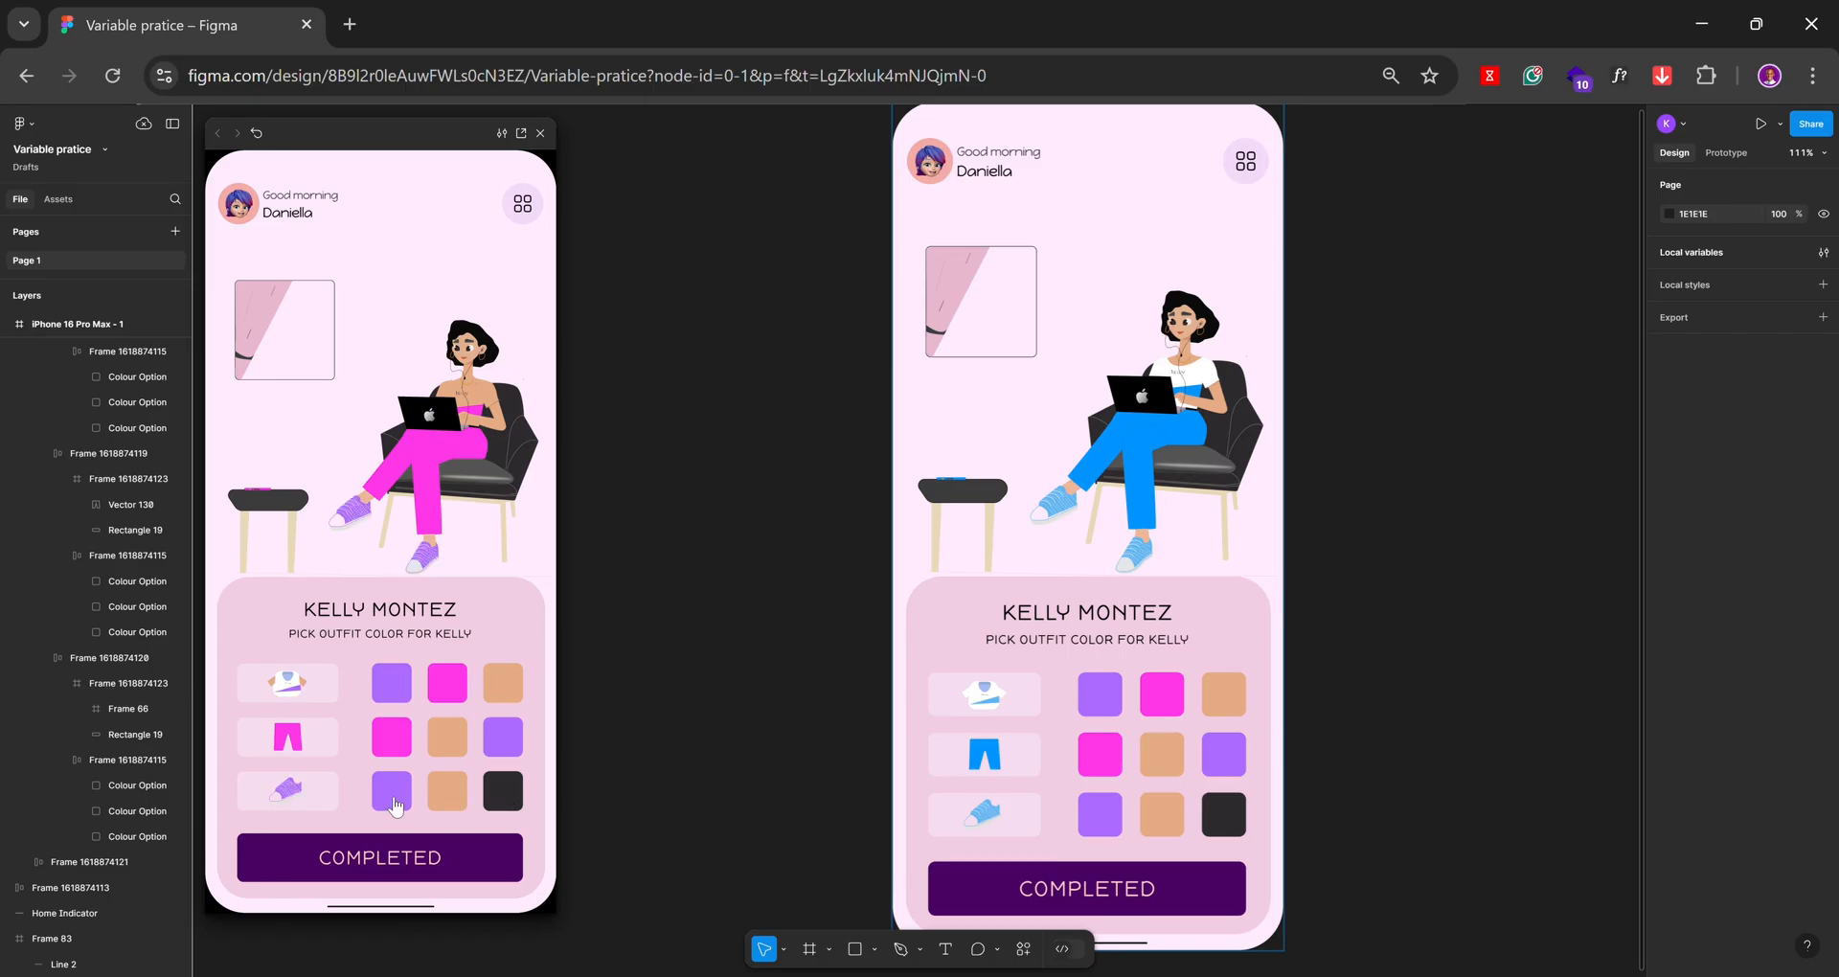
Try more trouser and top colours in the preview, finishing with purple for both, and close the preview
click(448, 750)
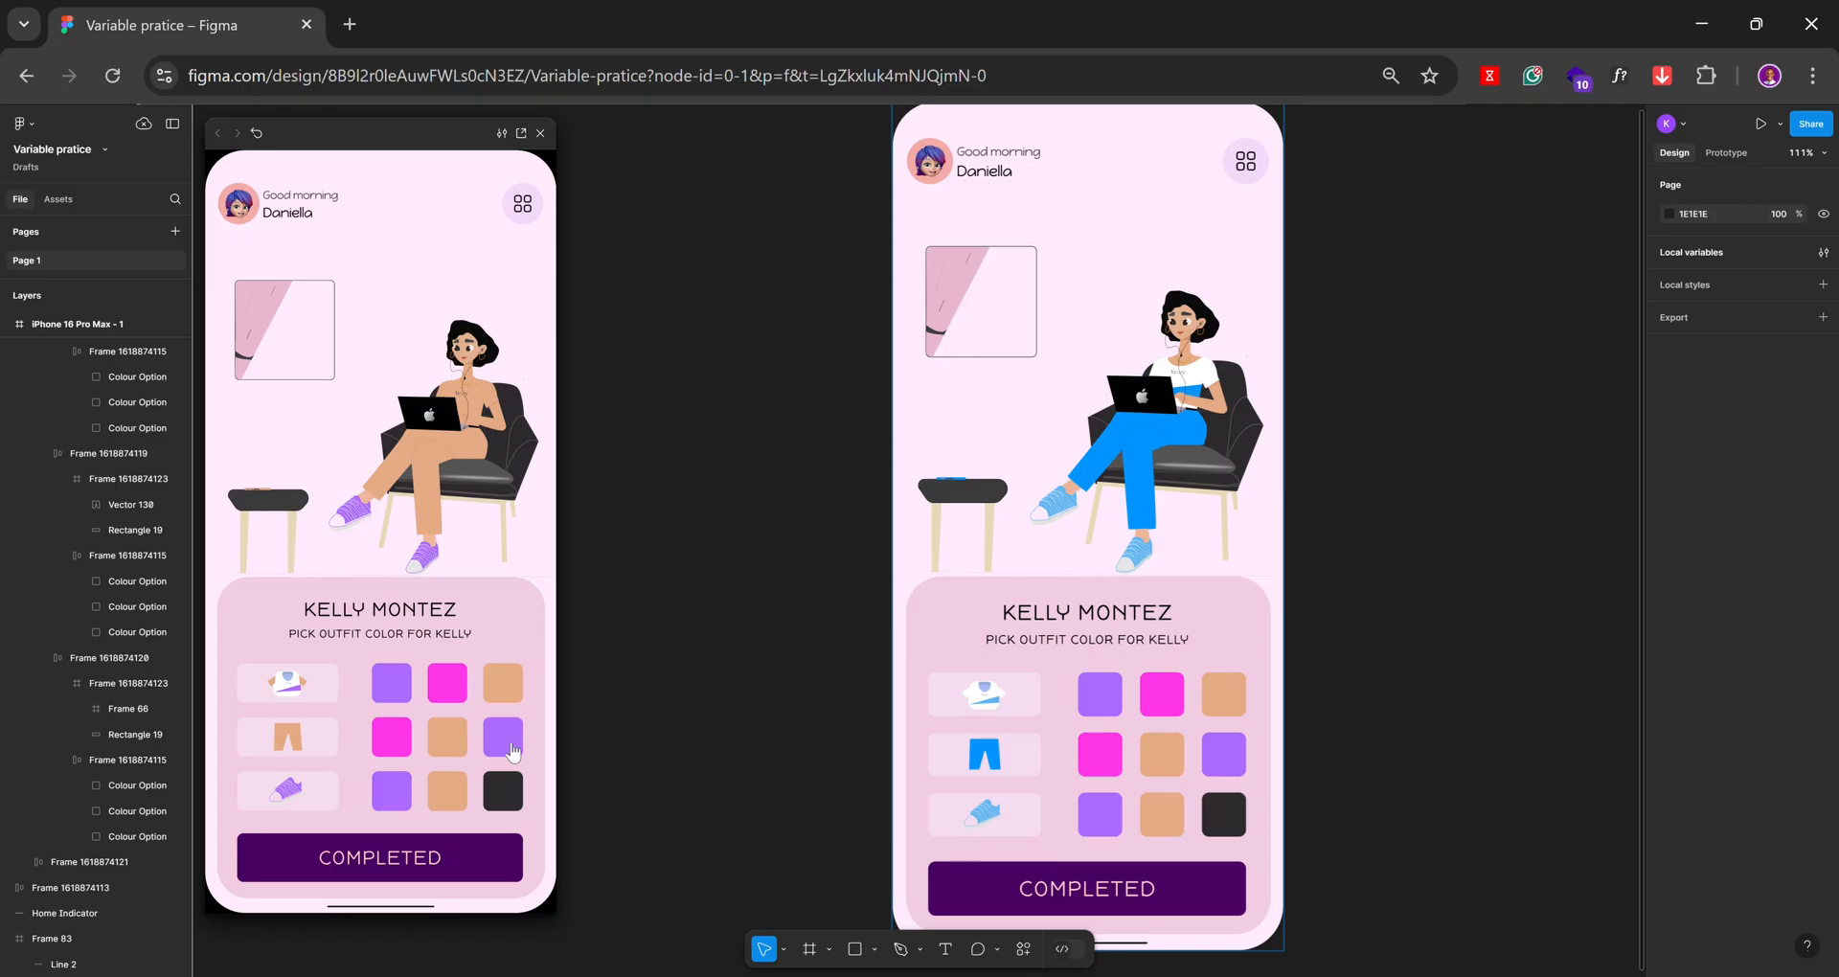
click(512, 750)
click(450, 684)
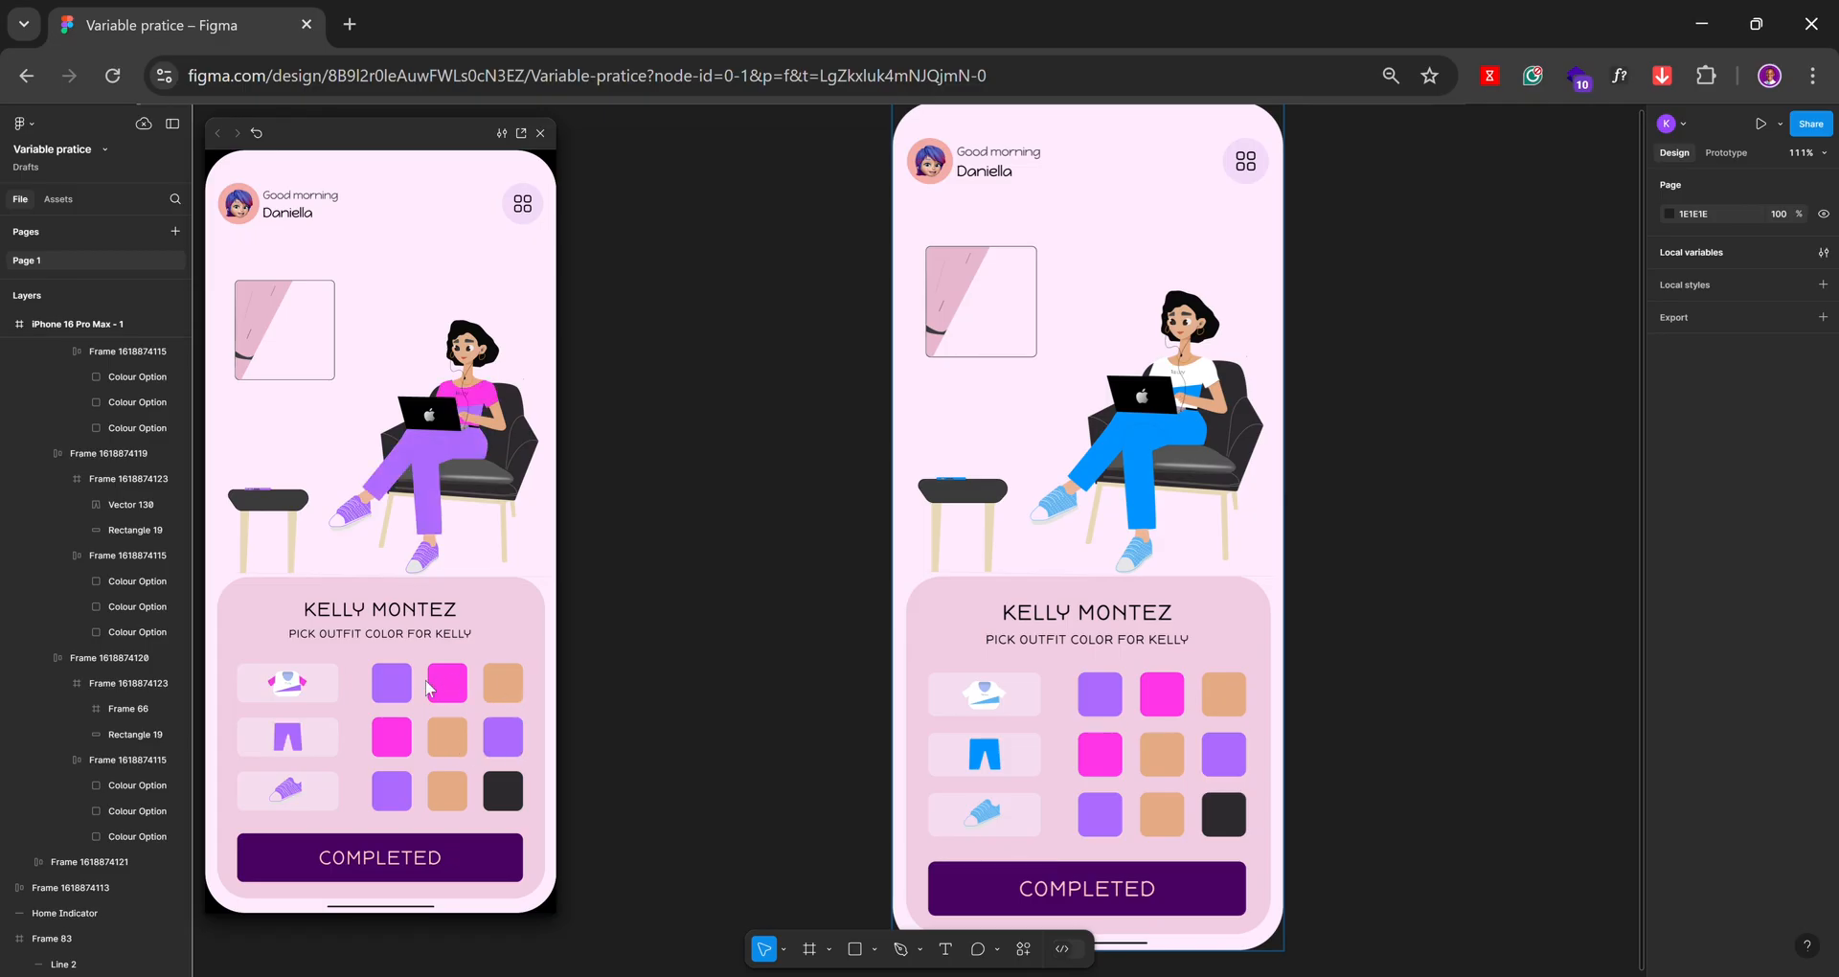
click(405, 696)
click(397, 743)
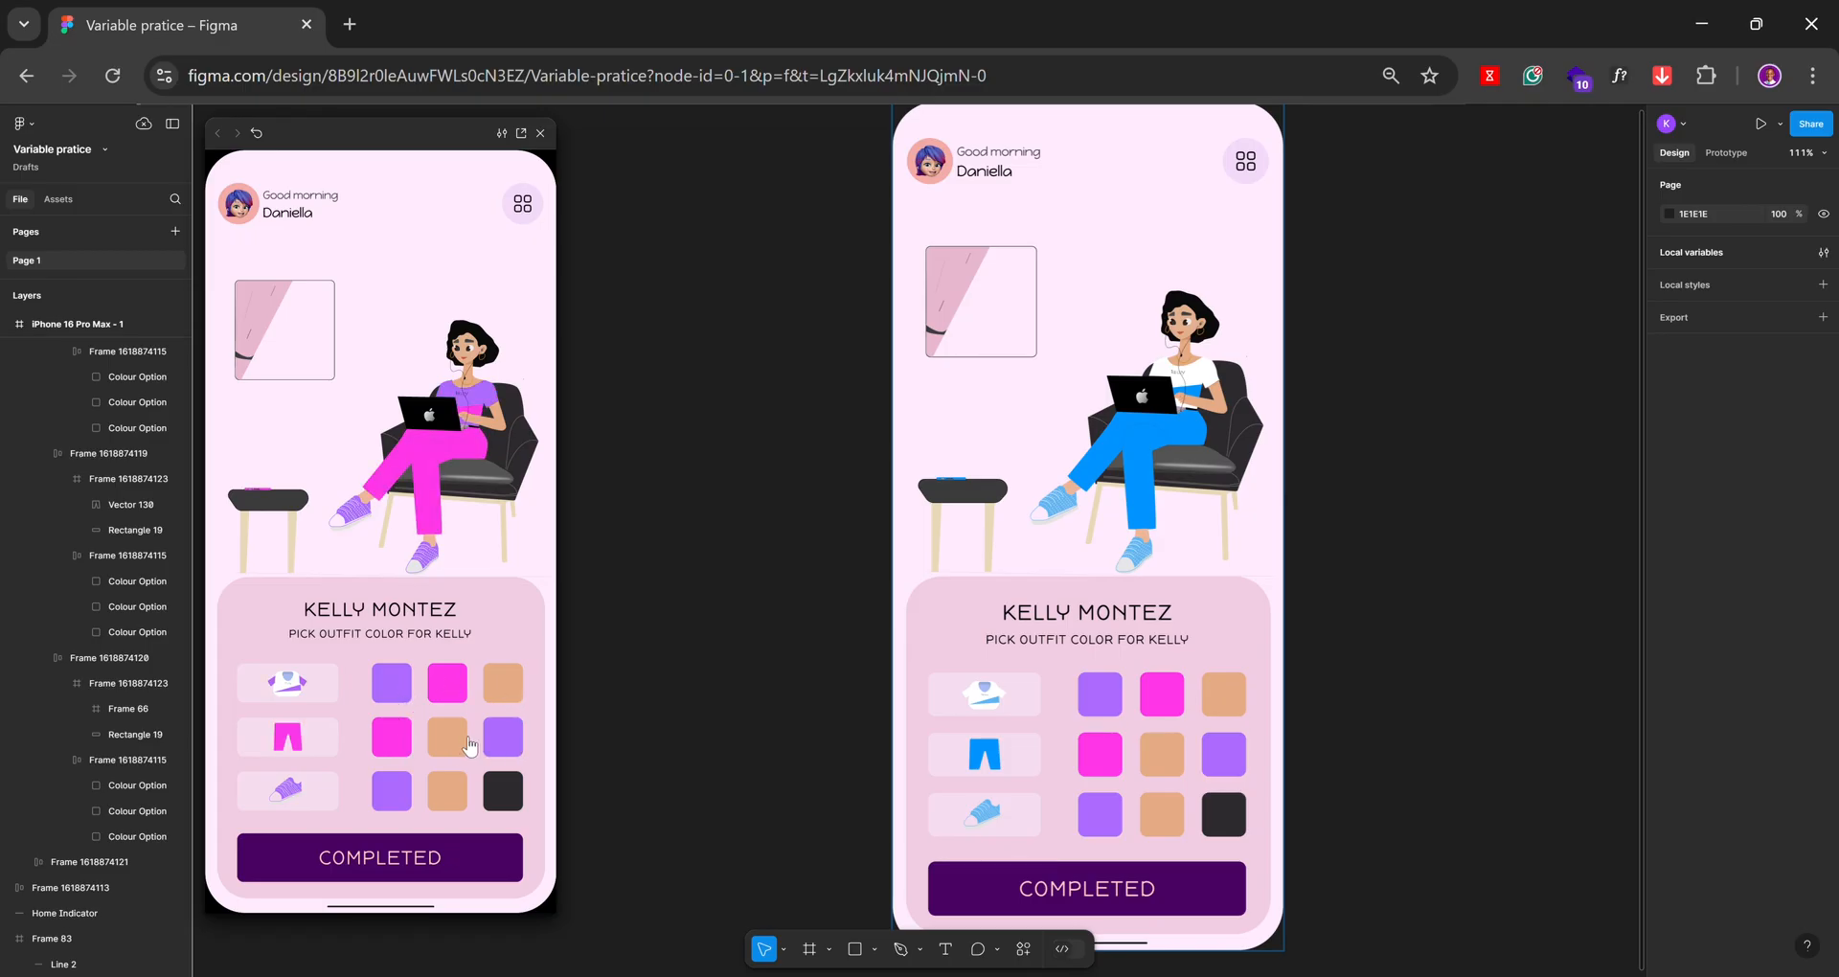
click(466, 743)
click(514, 746)
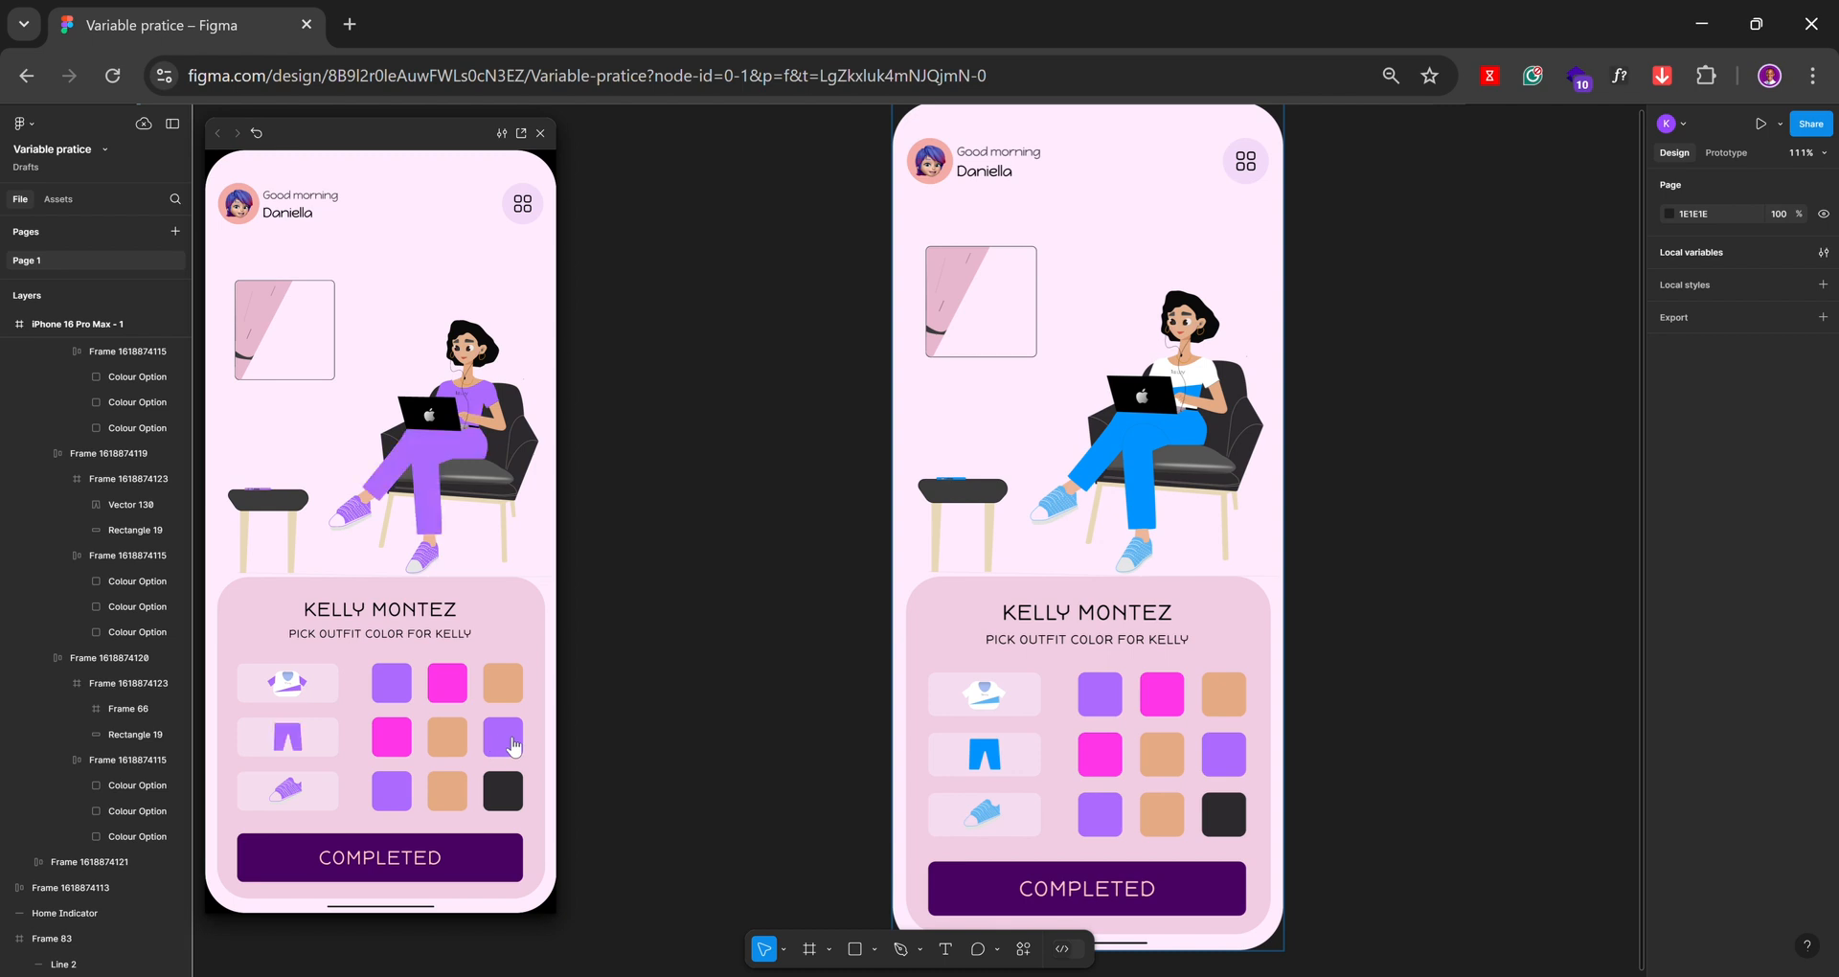
click(541, 133)
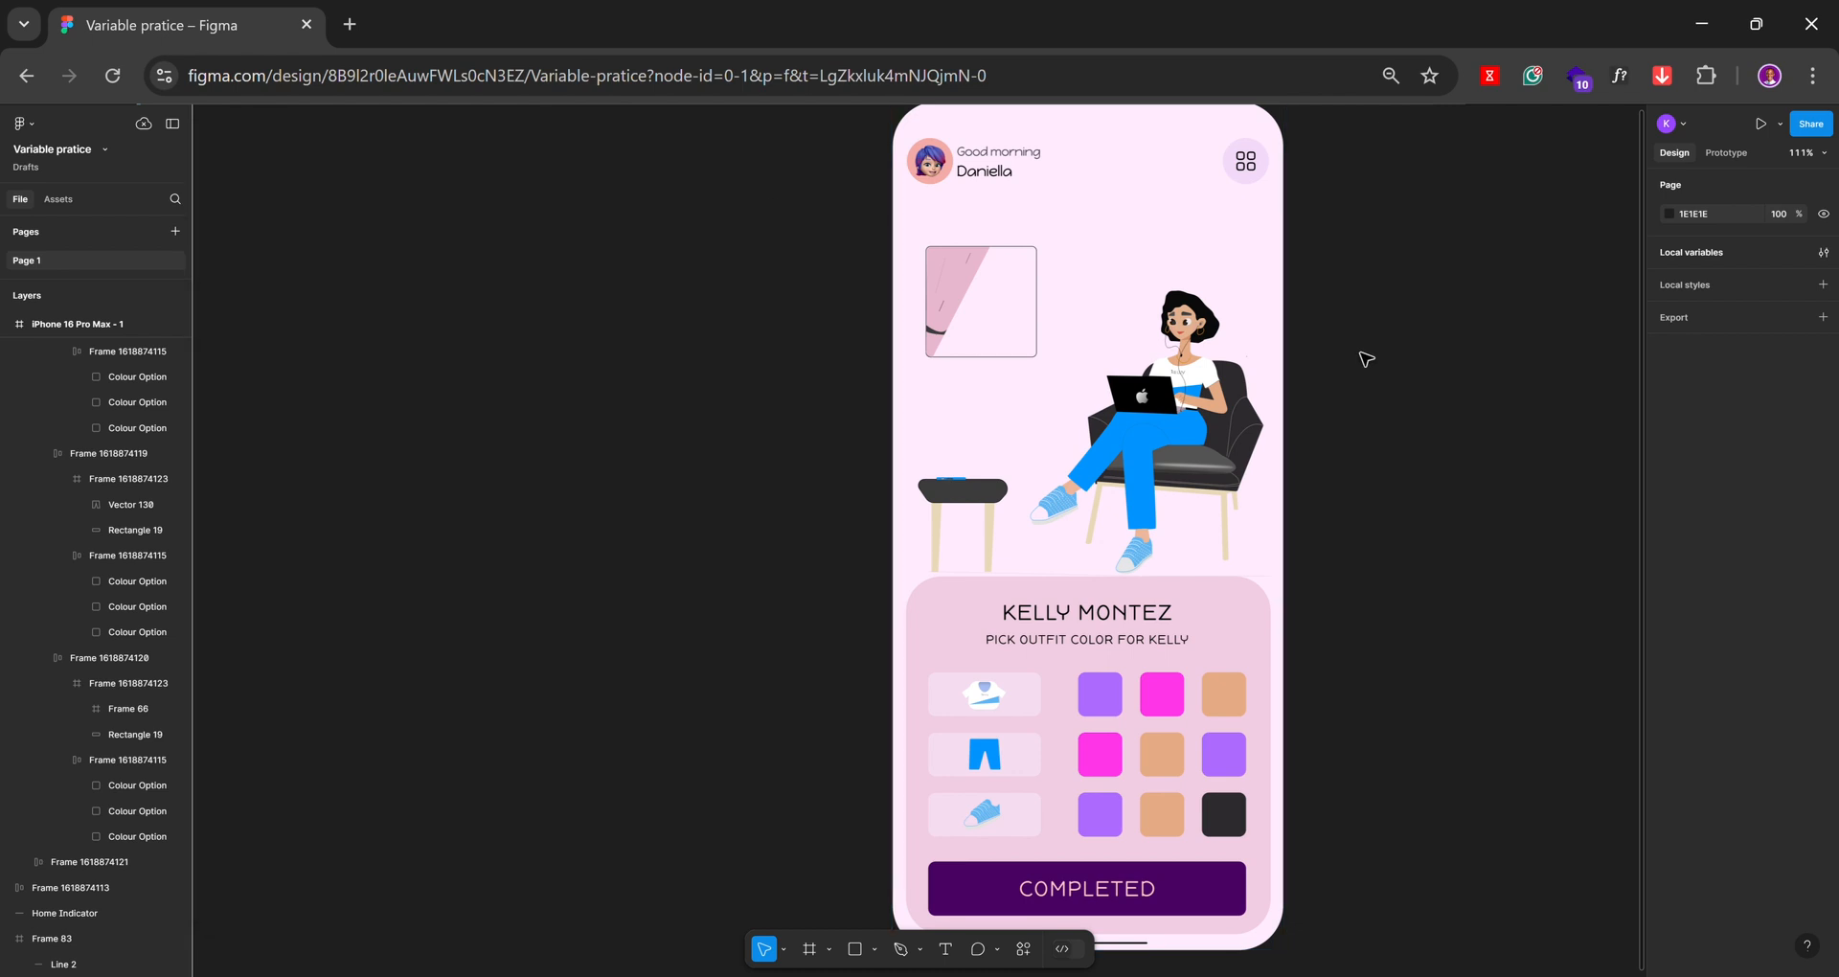
Detach the Blue colour variable from the seated woman's body frame, Frame 47, in the illustration
scroll(1366, 359, up, 2)
scroll(996, 358, up, 2)
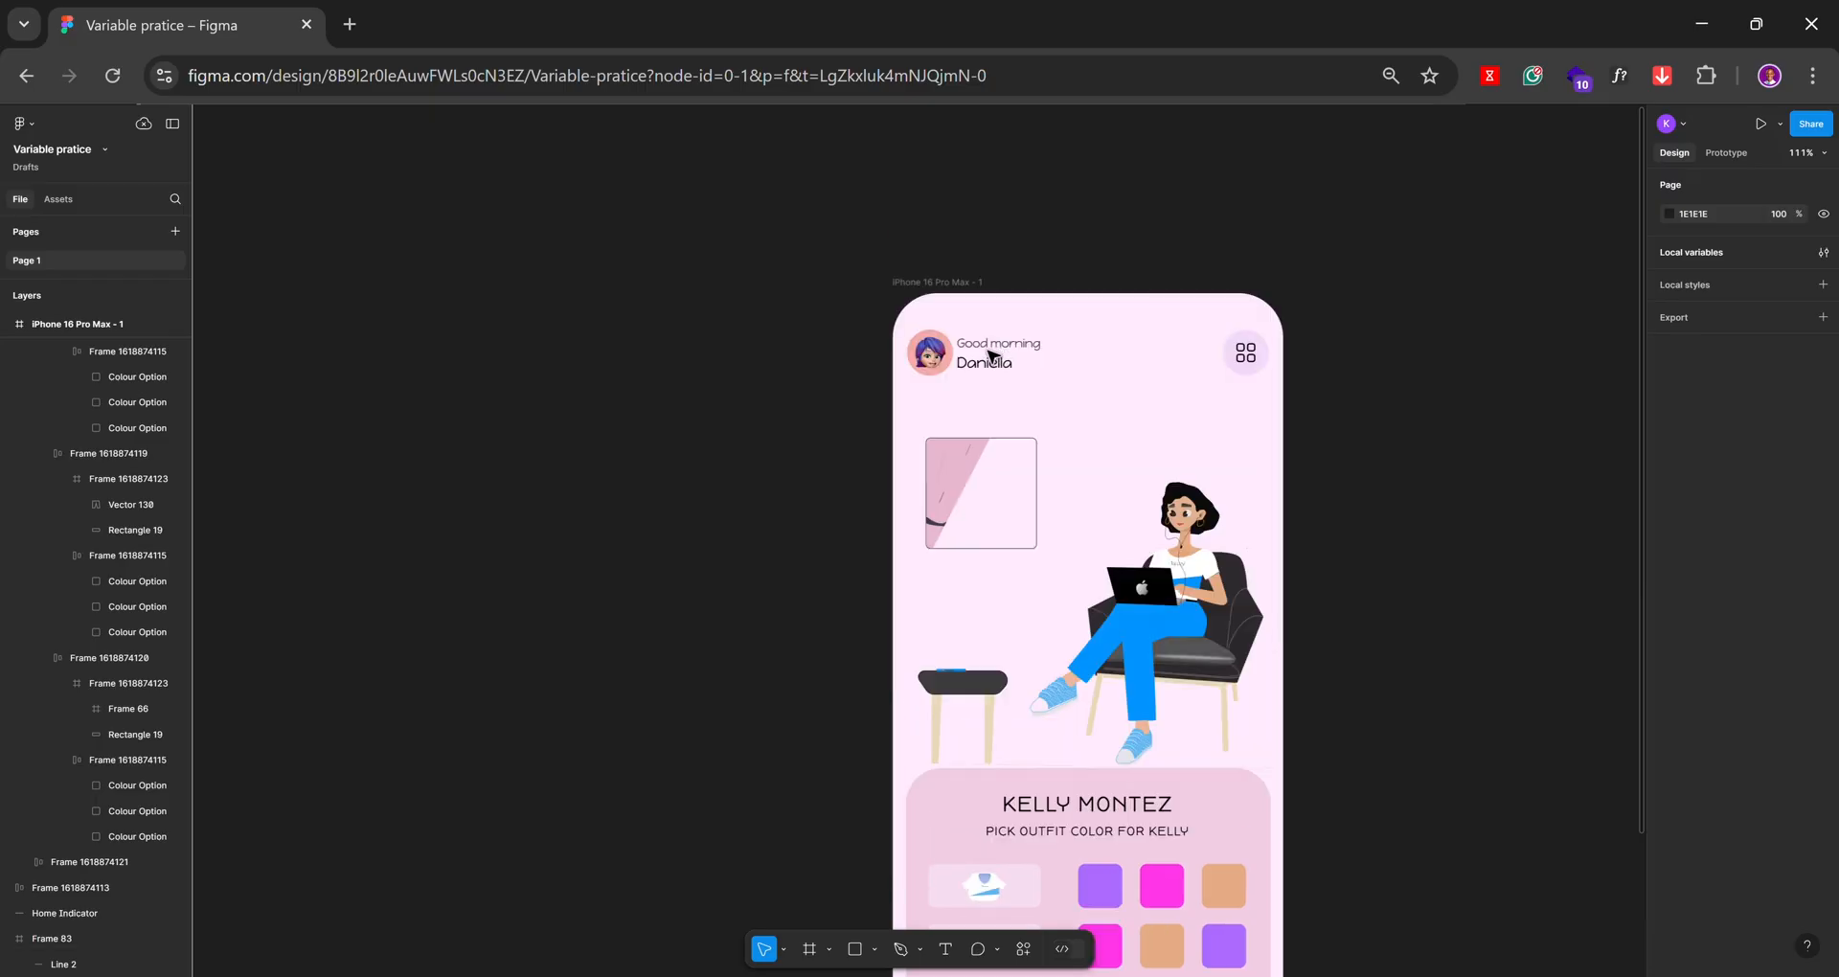
scroll(1119, 366, down, 4)
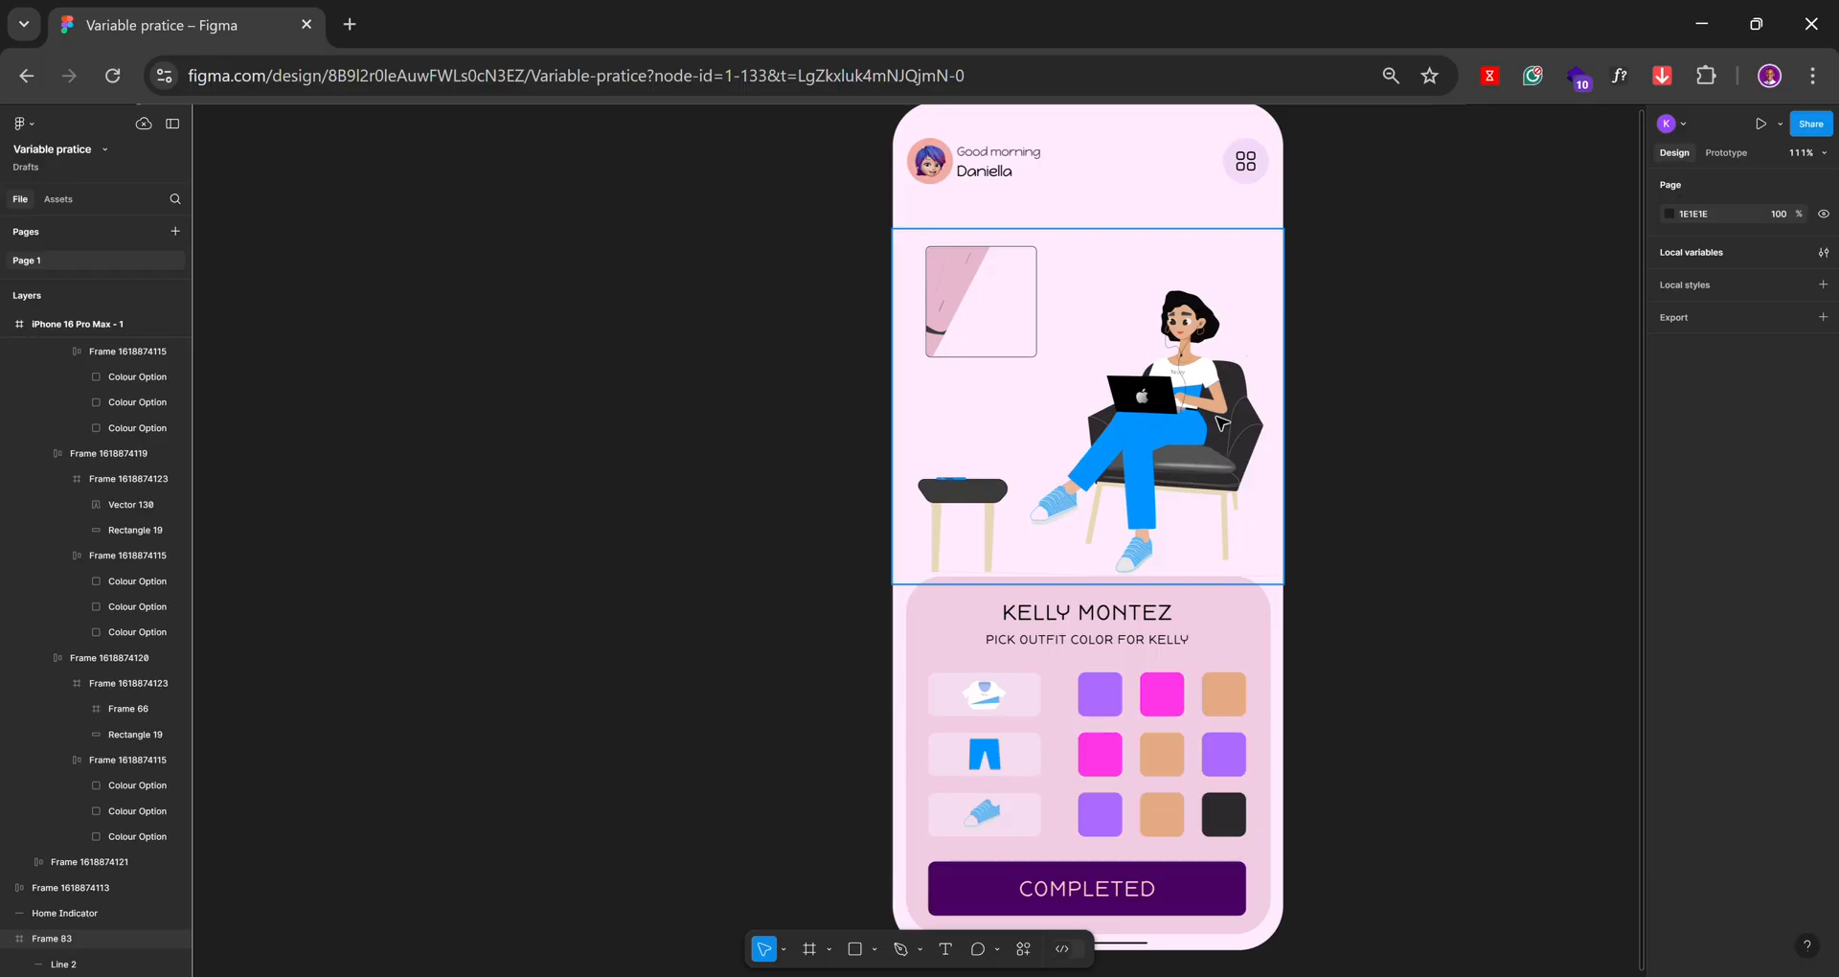
click(1223, 422)
scroll(1216, 412, up, 5)
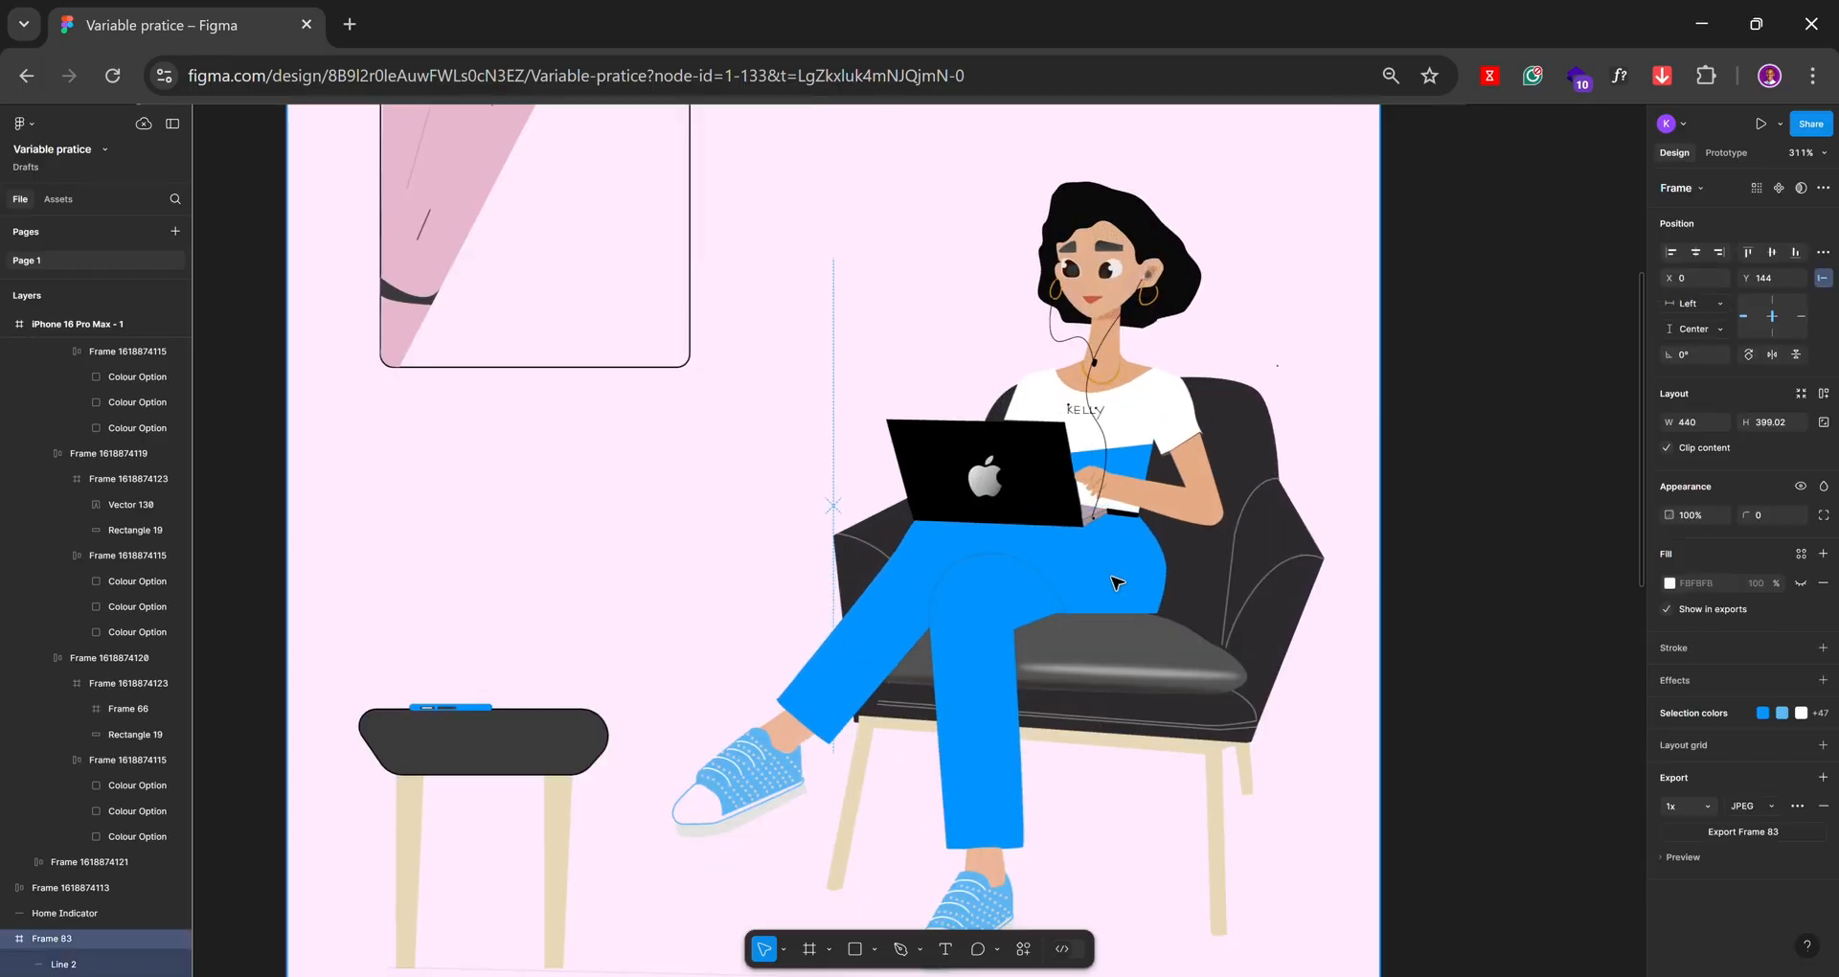
click(1116, 582)
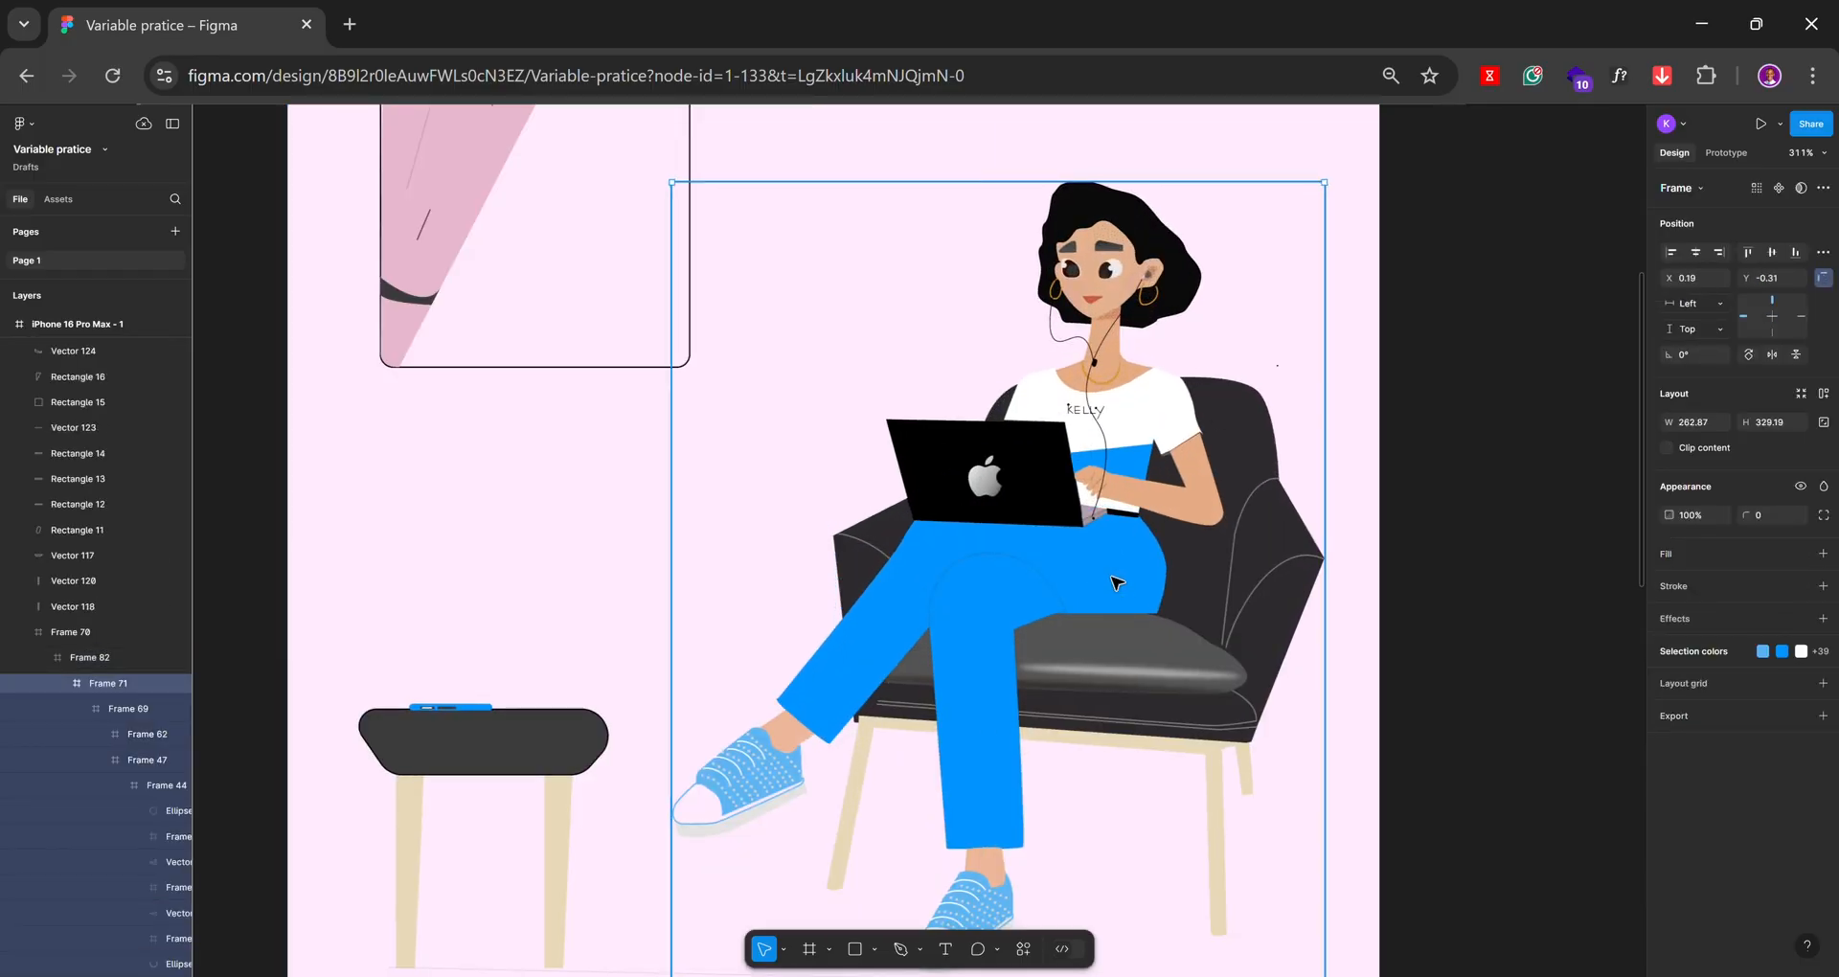
double_click(1116, 581)
double_click(1080, 568)
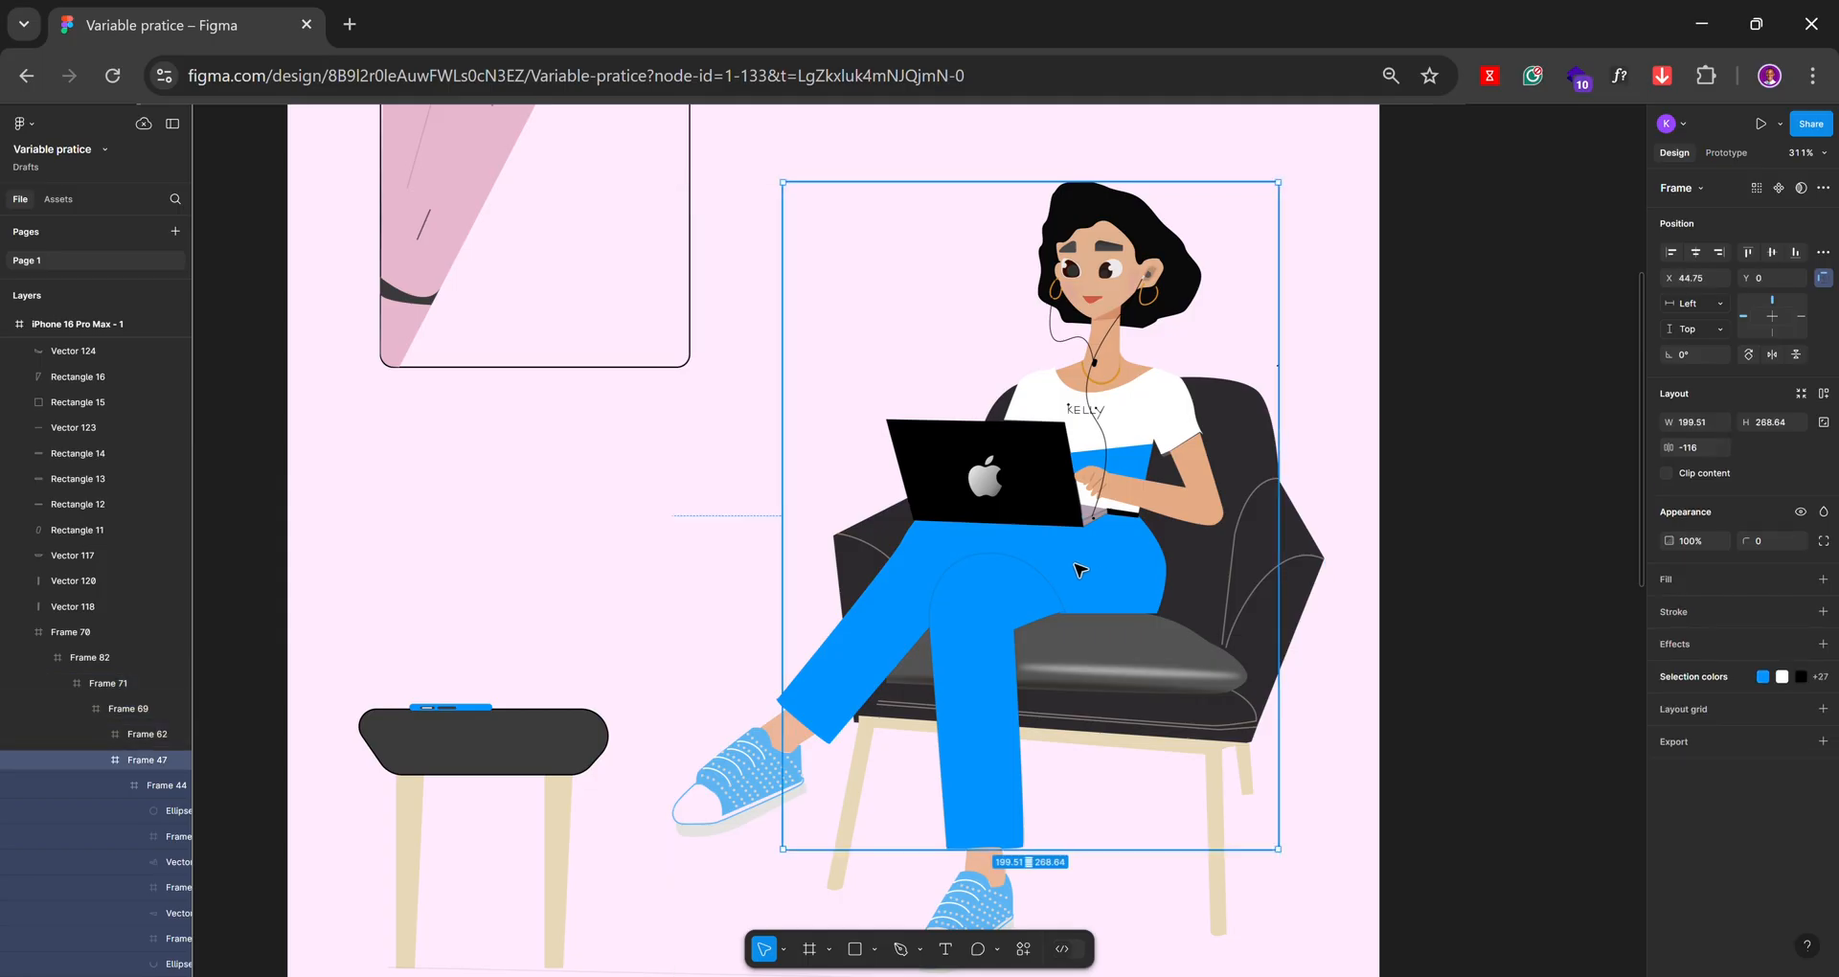
click(1694, 676)
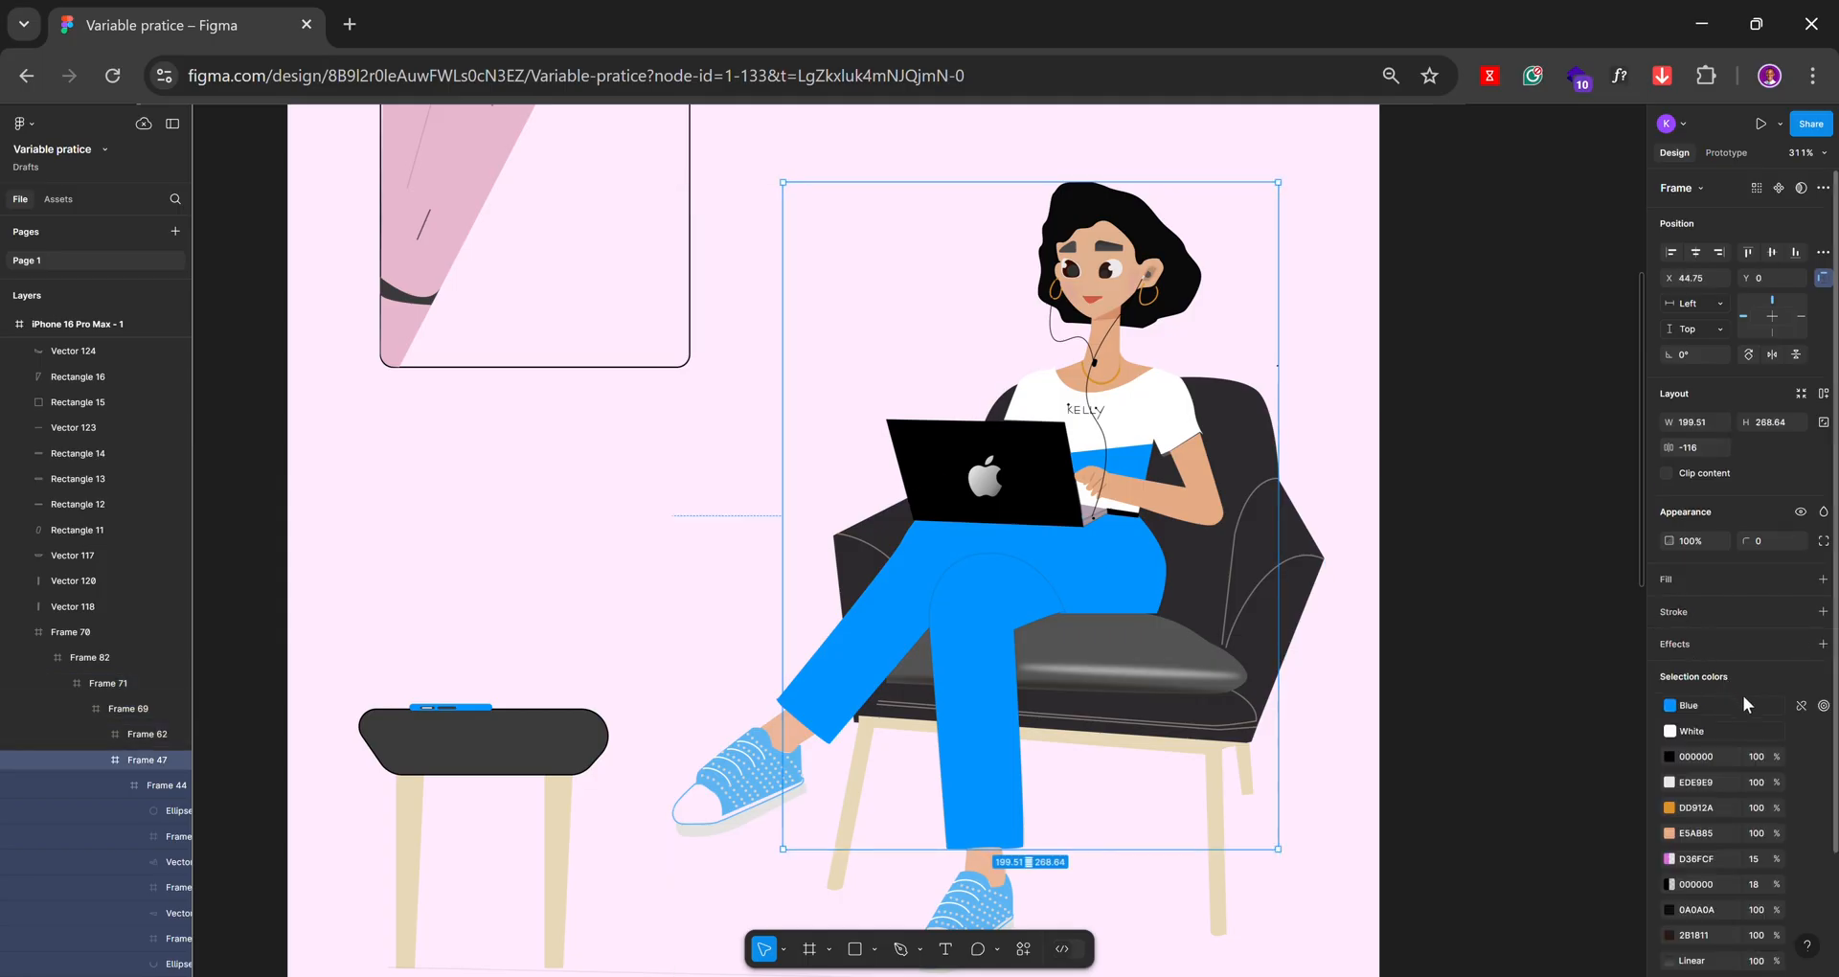
click(1802, 708)
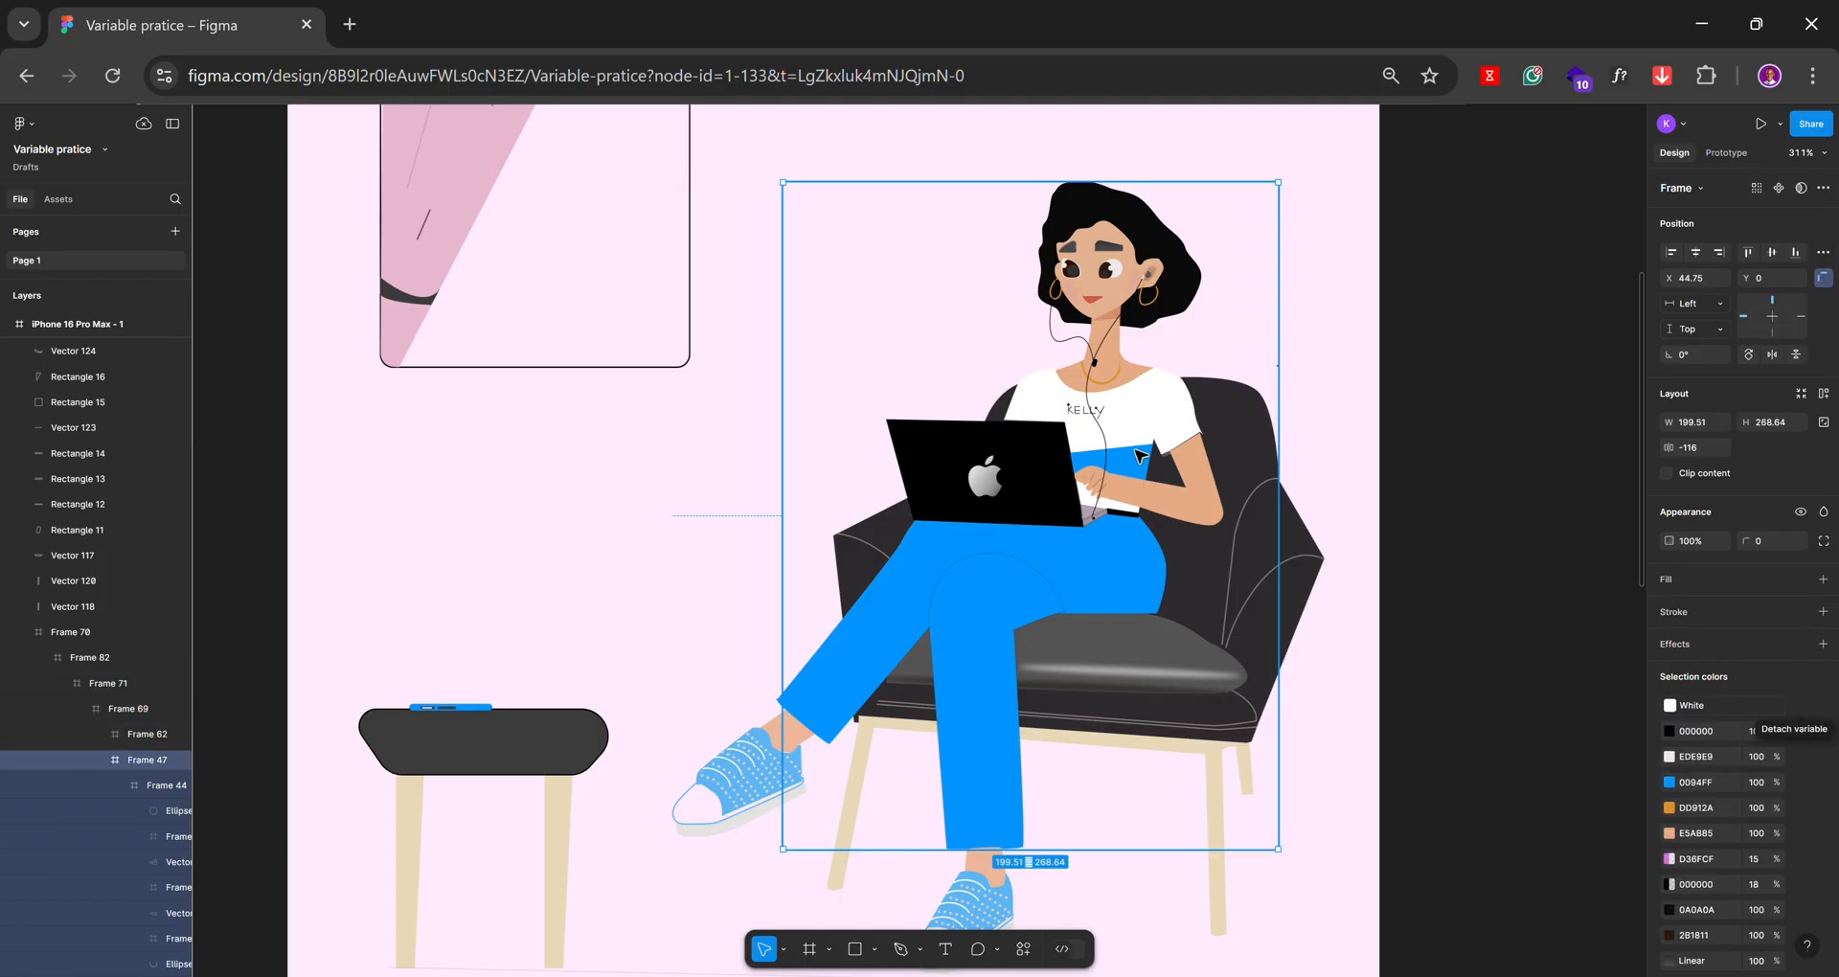
Detach the White colour variable from the fill of the seated woman's shirt
click(1144, 466)
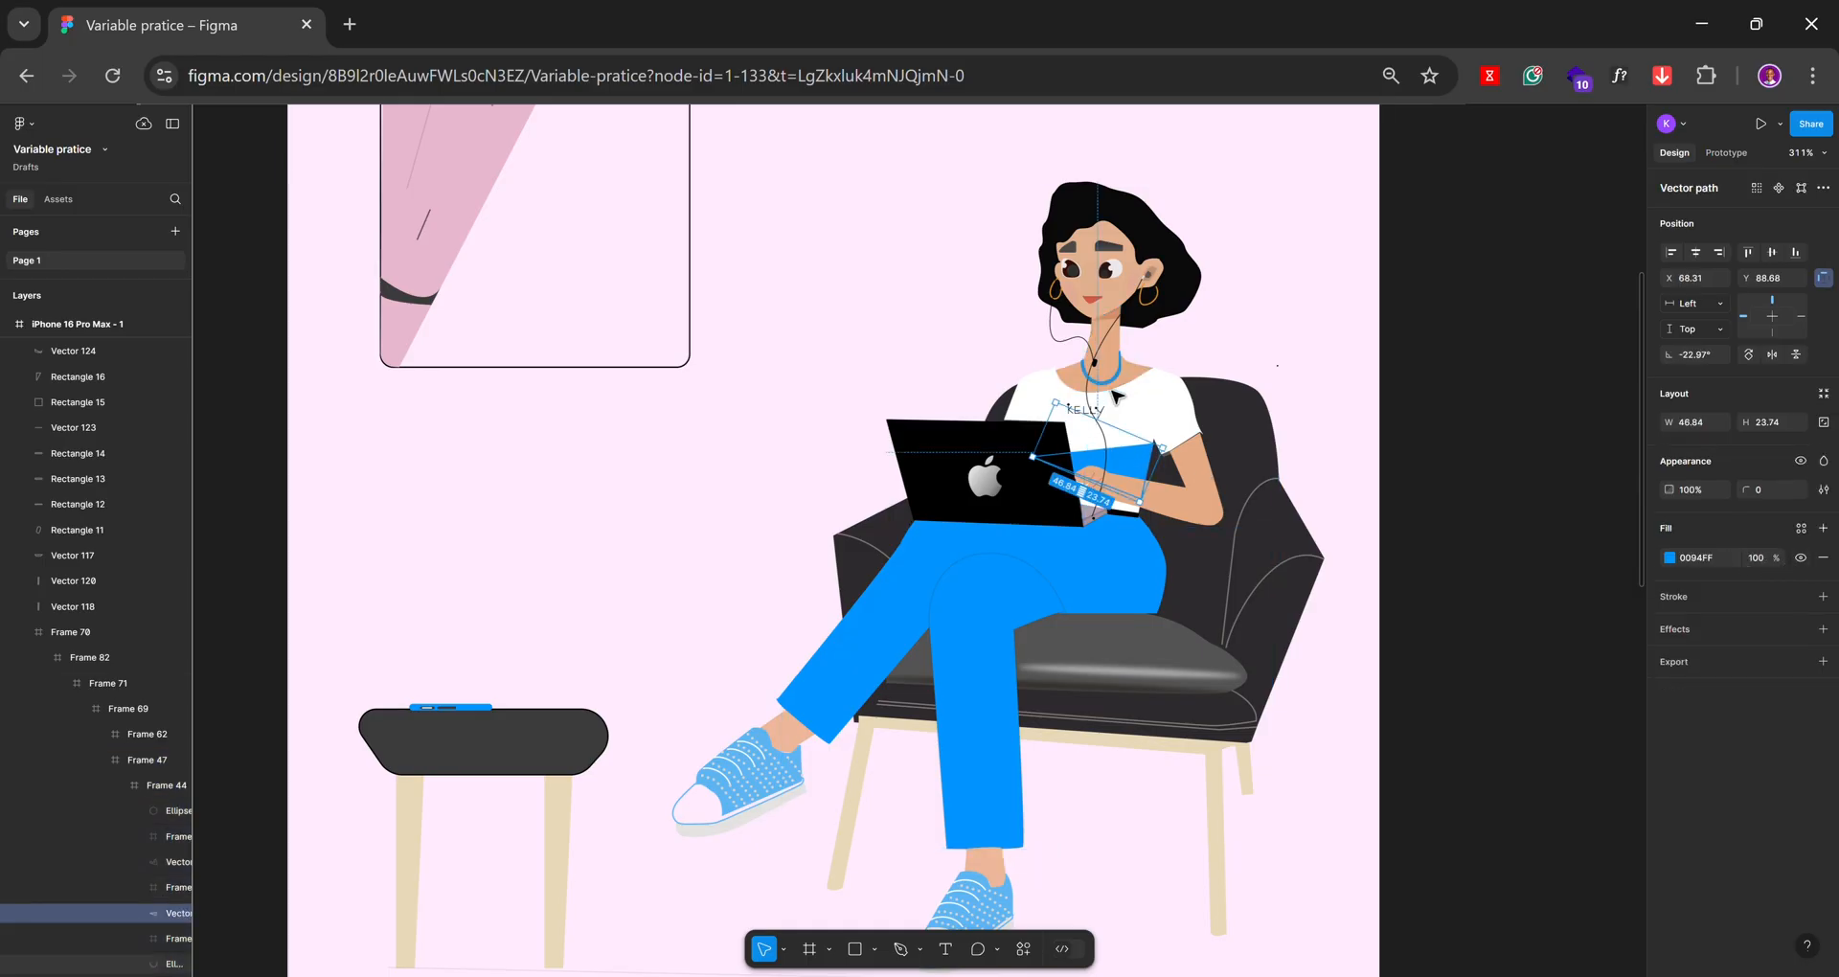
click(1150, 408)
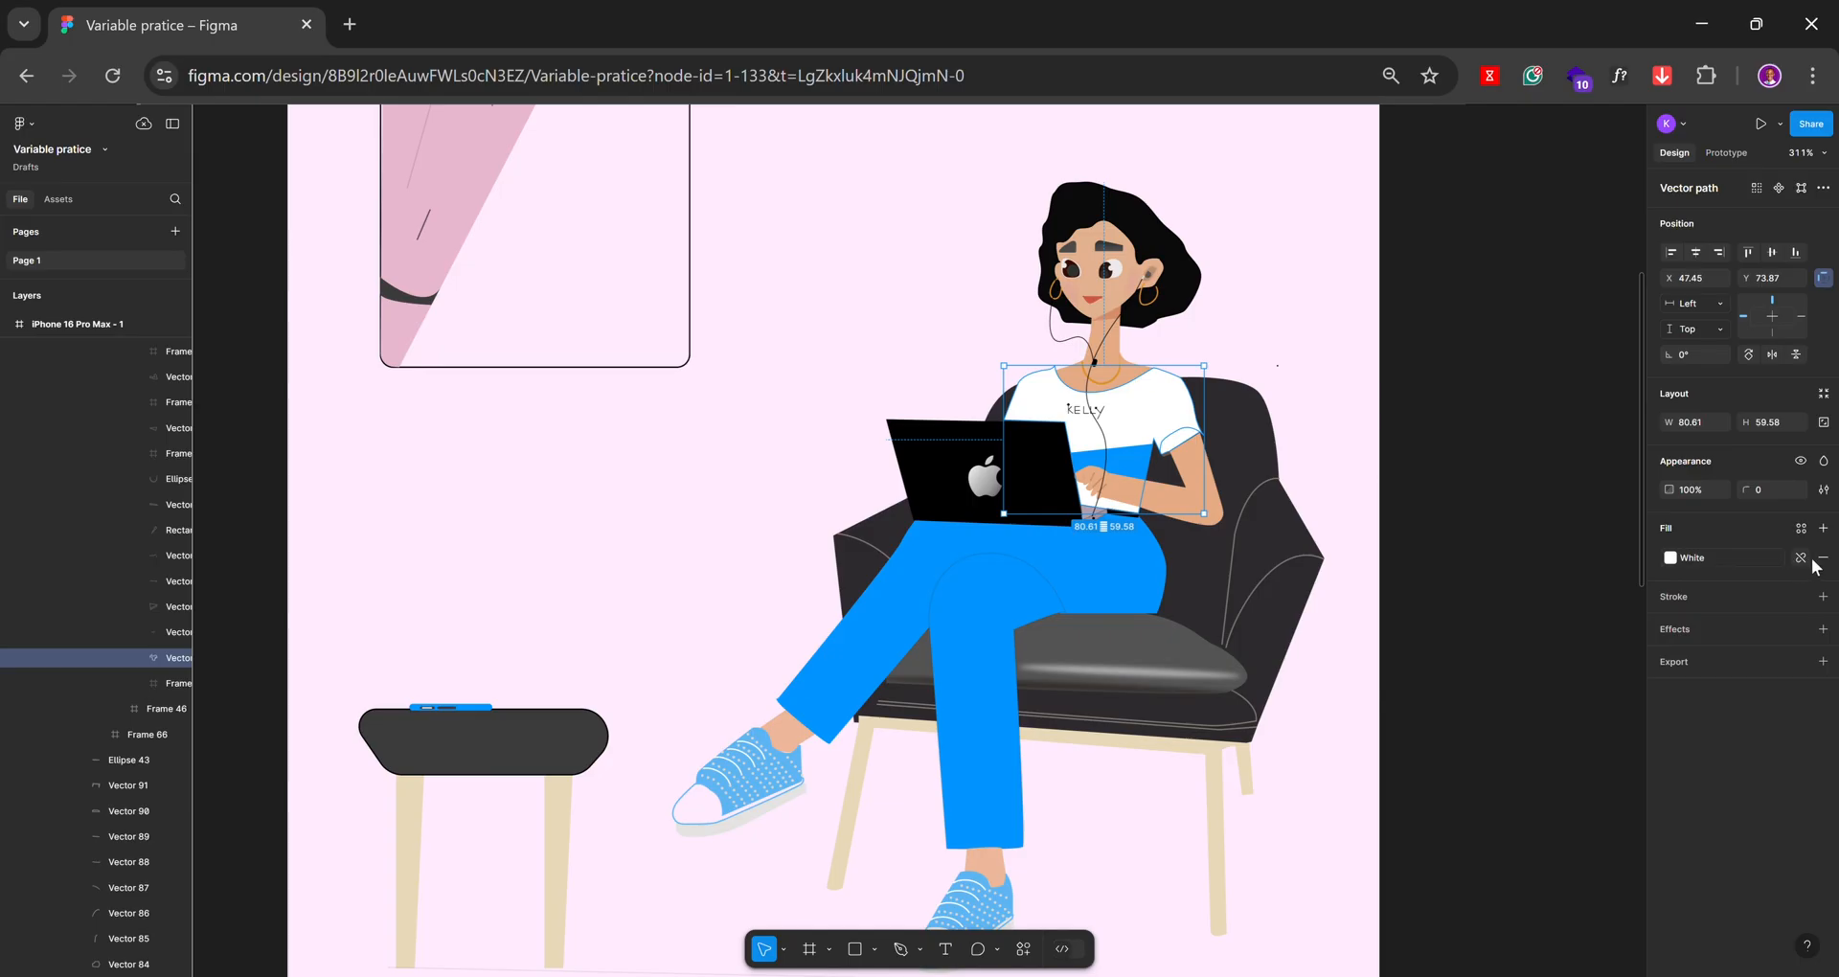
click(1801, 559)
Detach the Sky blue colour variable from both of the seated woman's shoes
ctrl+scroll(949, 399, down, 3)
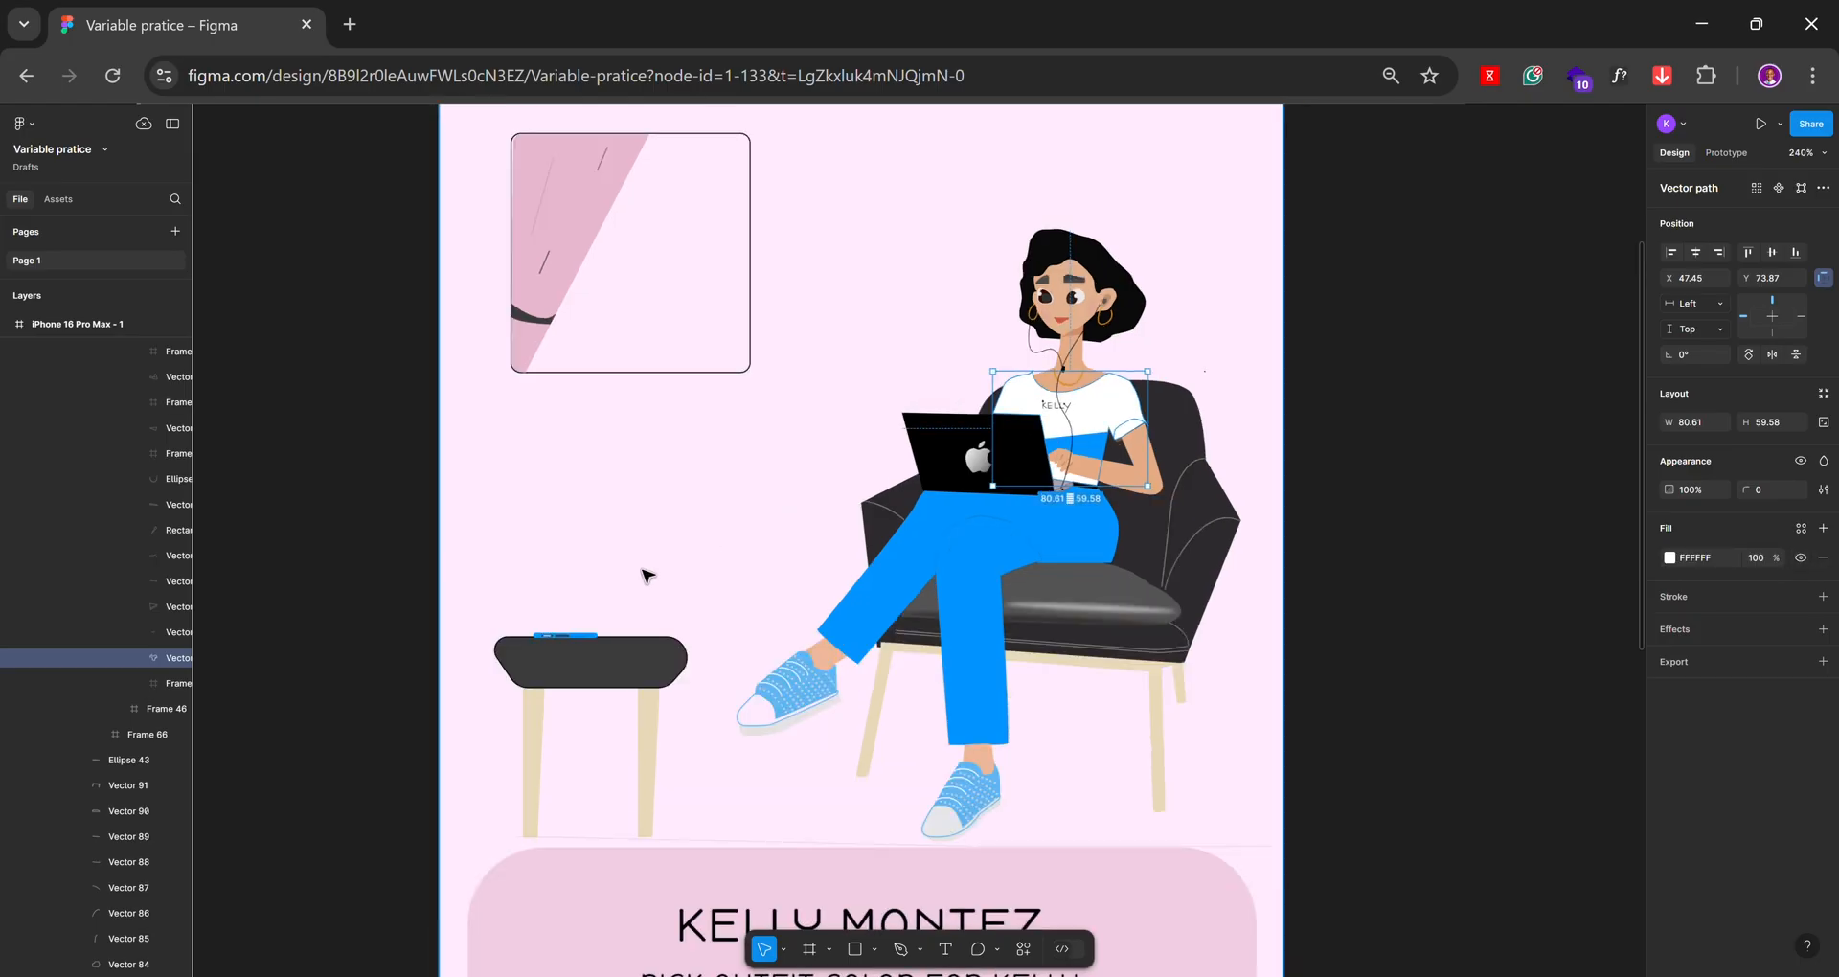
ctrl+scroll(809, 725, up, 4)
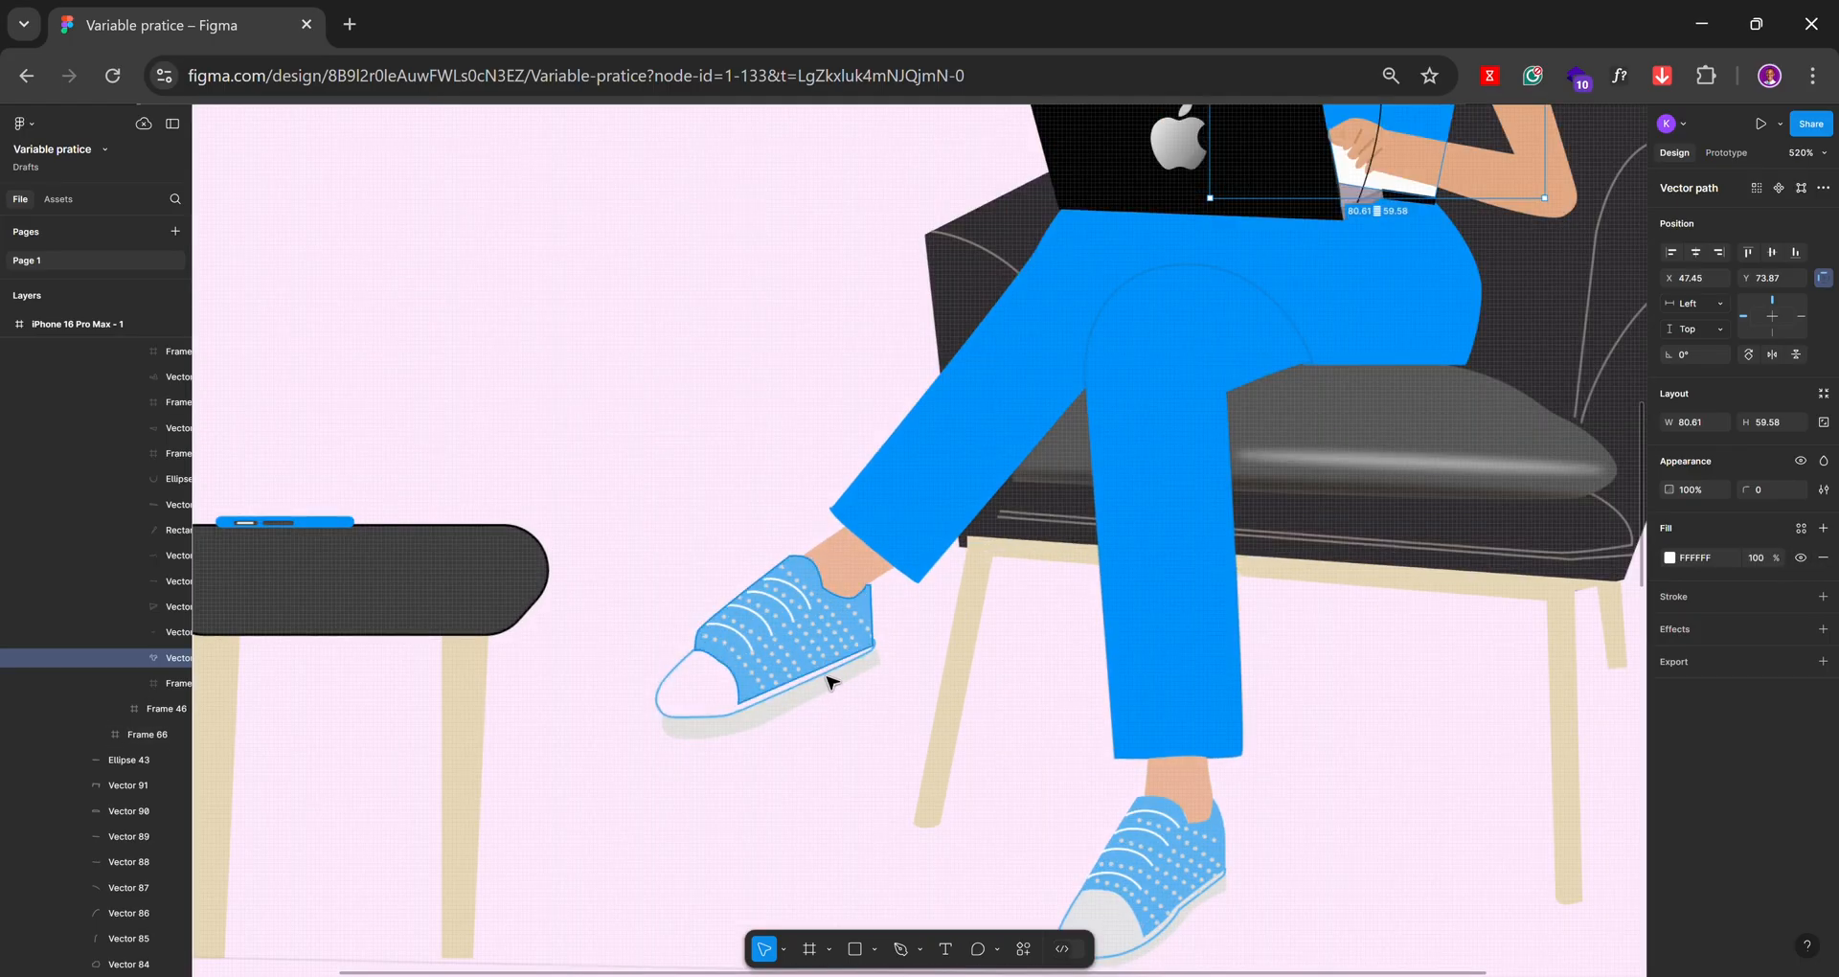
click(848, 649)
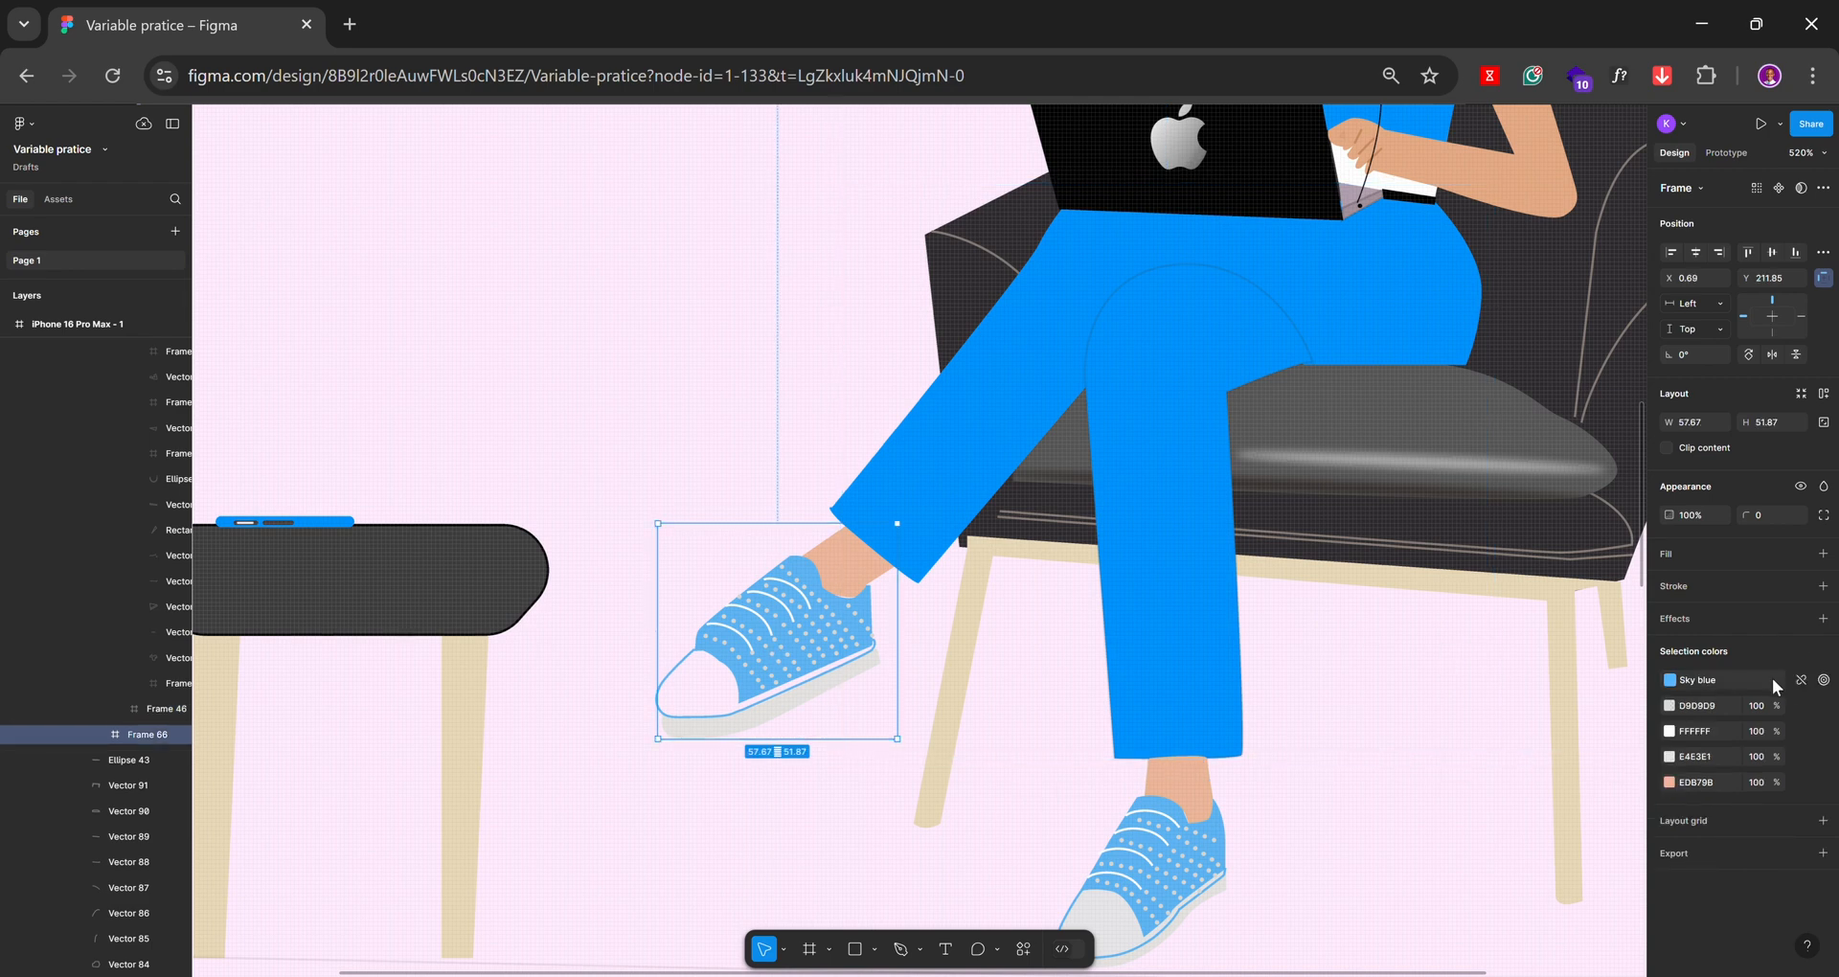
click(1171, 882)
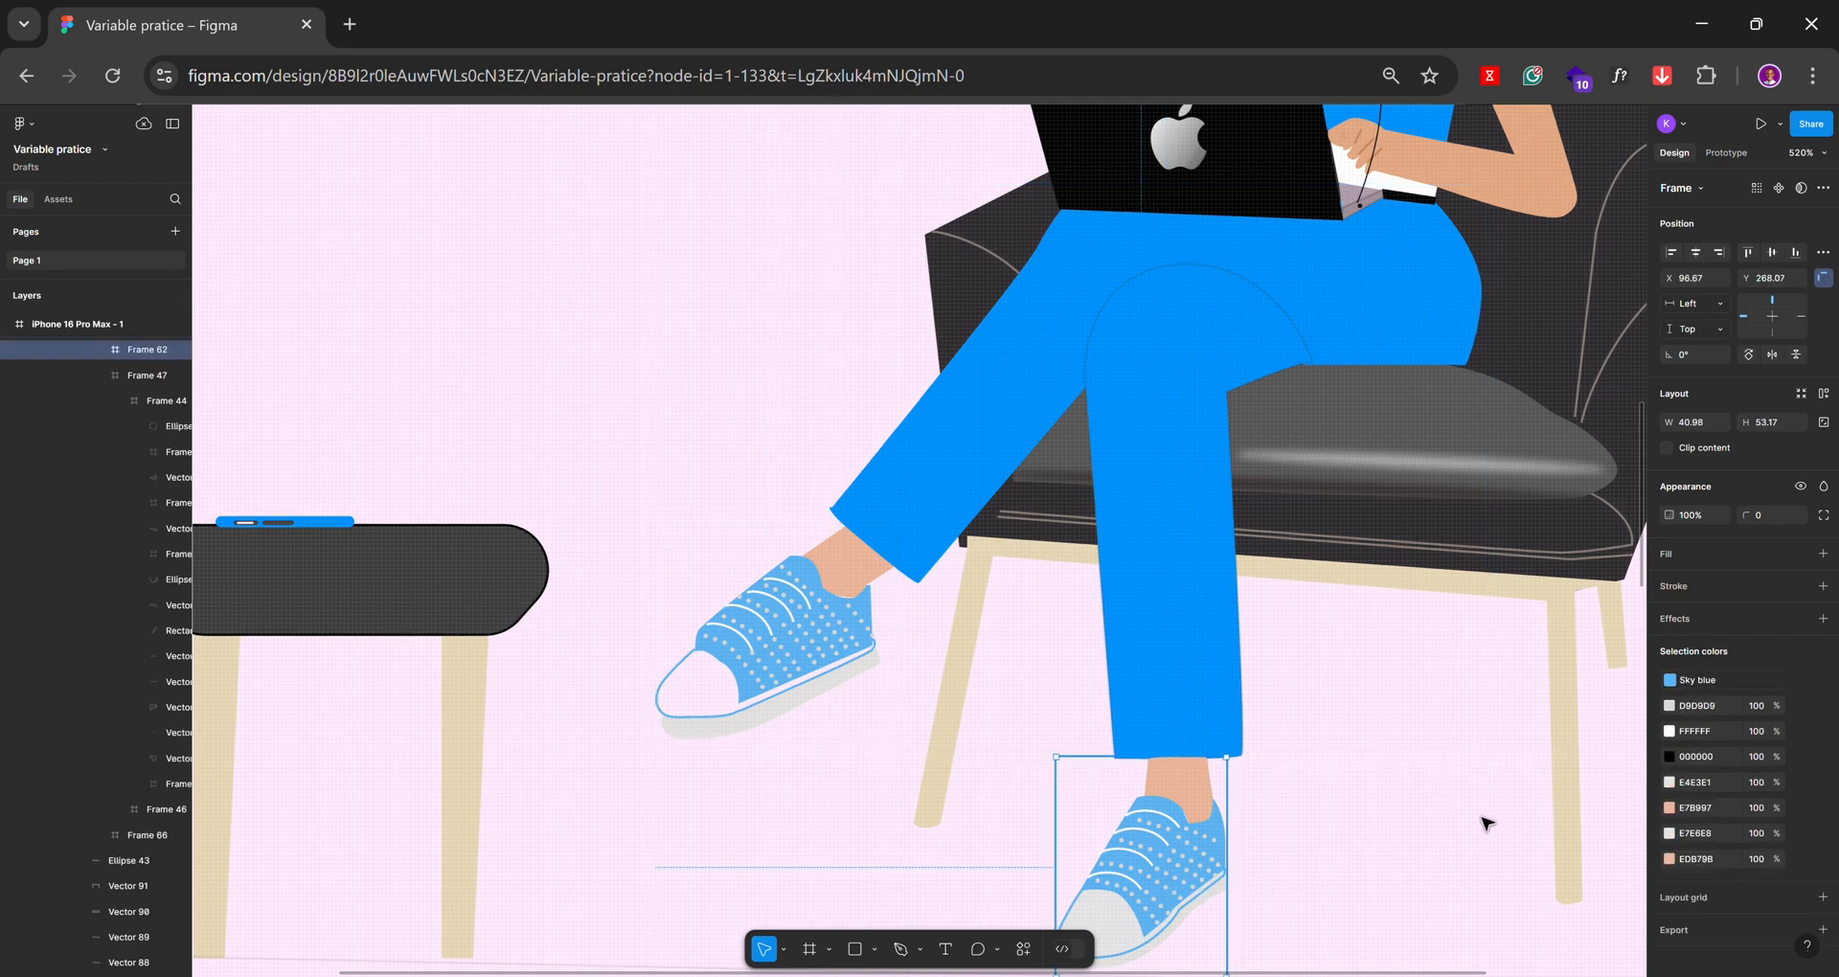
click(1799, 679)
Detach the colour variable from the blue rectangle lying on top of the side table
scroll(778, 434, down, 3)
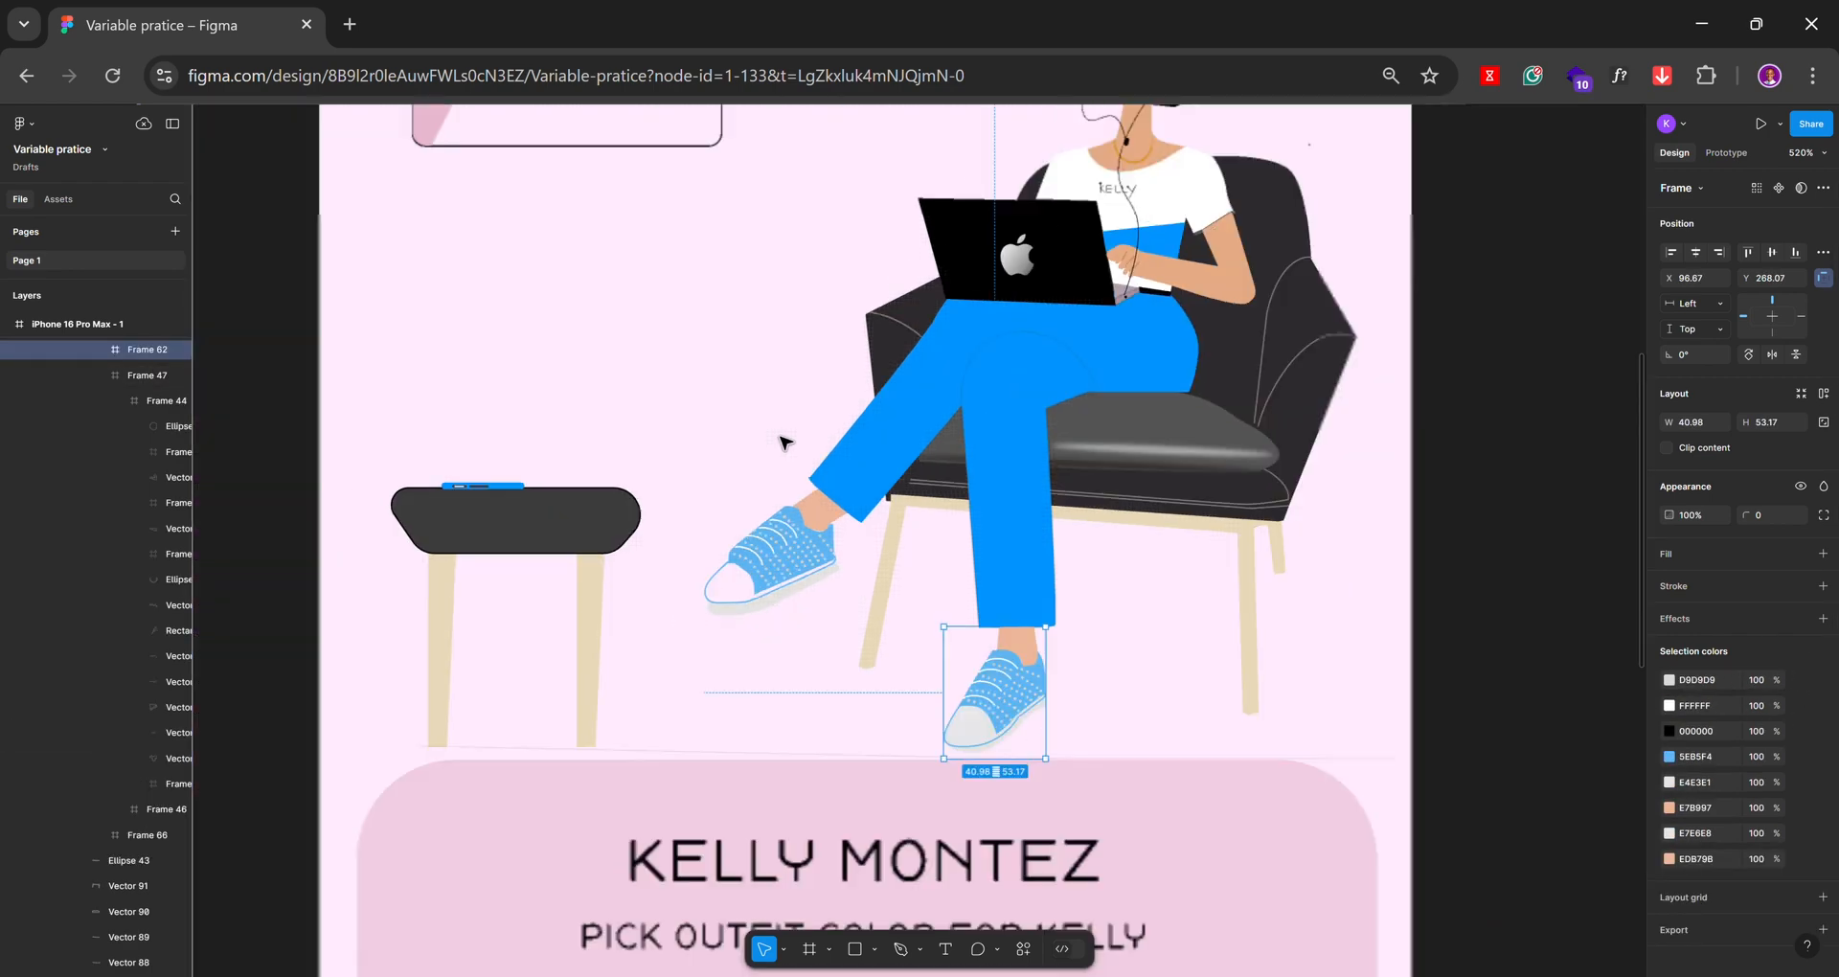
scroll(414, 492, up, 5)
click(675, 501)
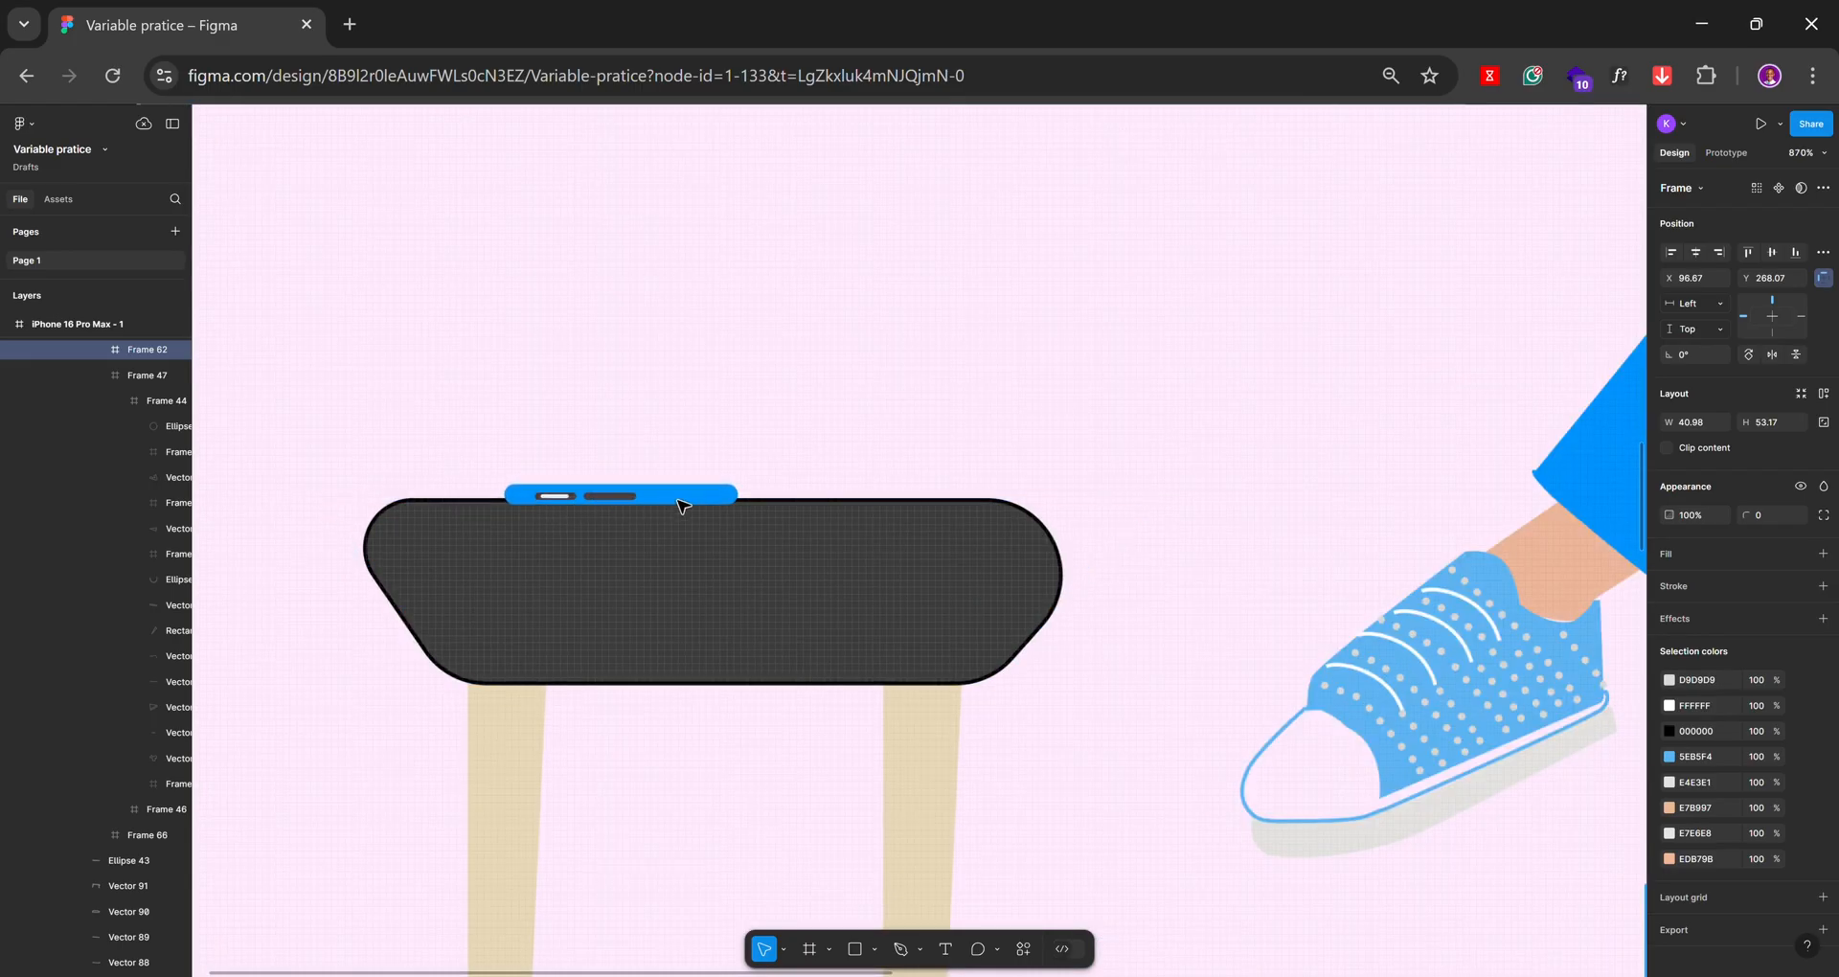
click(1800, 563)
Detach the White, Sky blue and active colour variables from the shirt component in the outfit picker
scroll(645, 406, down, 10)
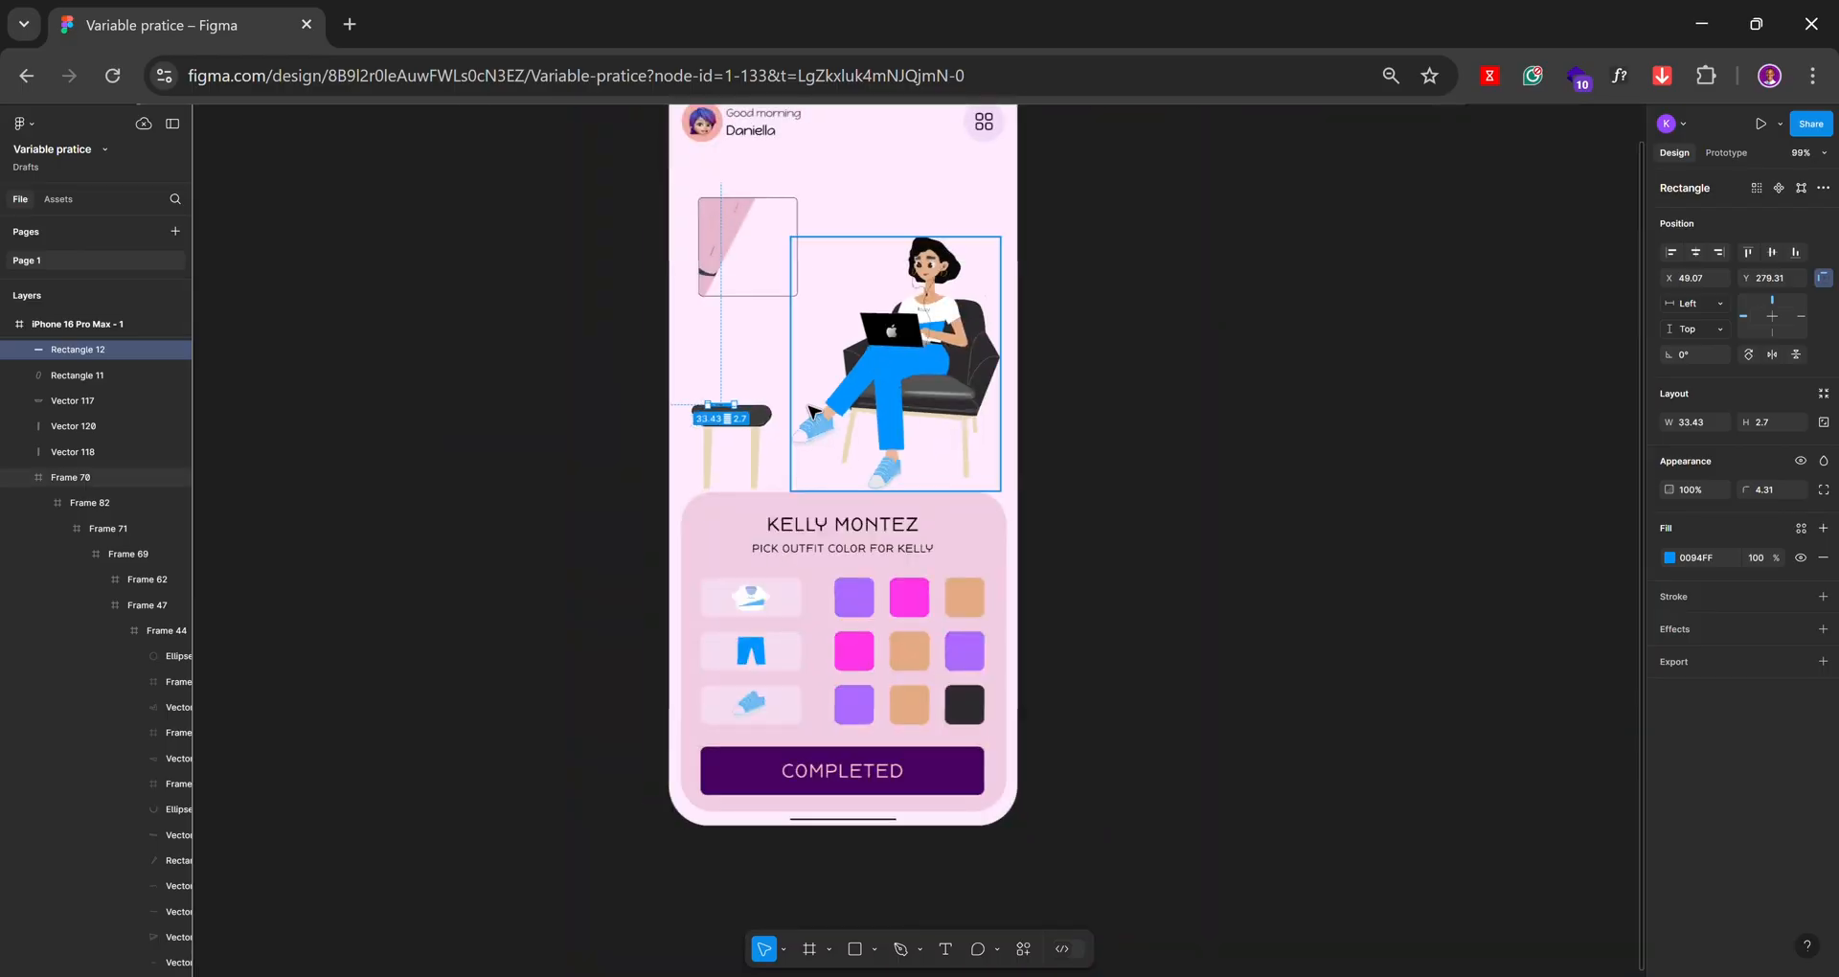
scroll(810, 412, down, 3)
scroll(657, 427, up, 5)
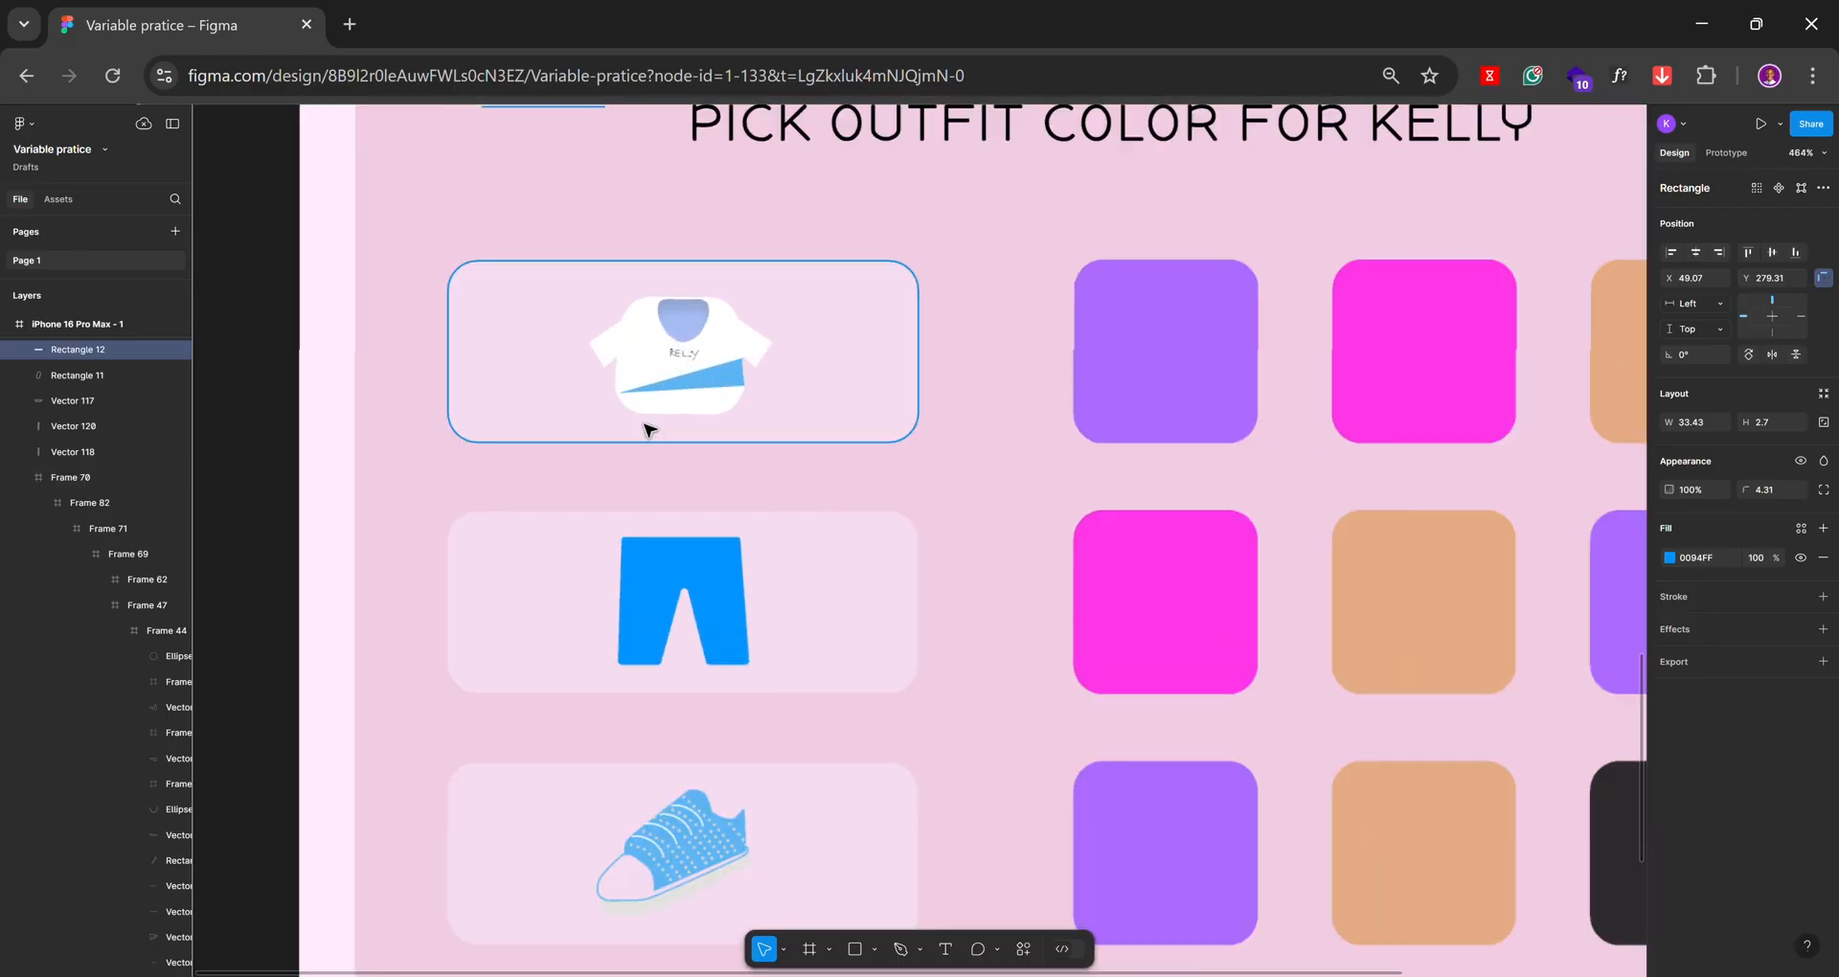
double_click(668, 369)
double_click(667, 369)
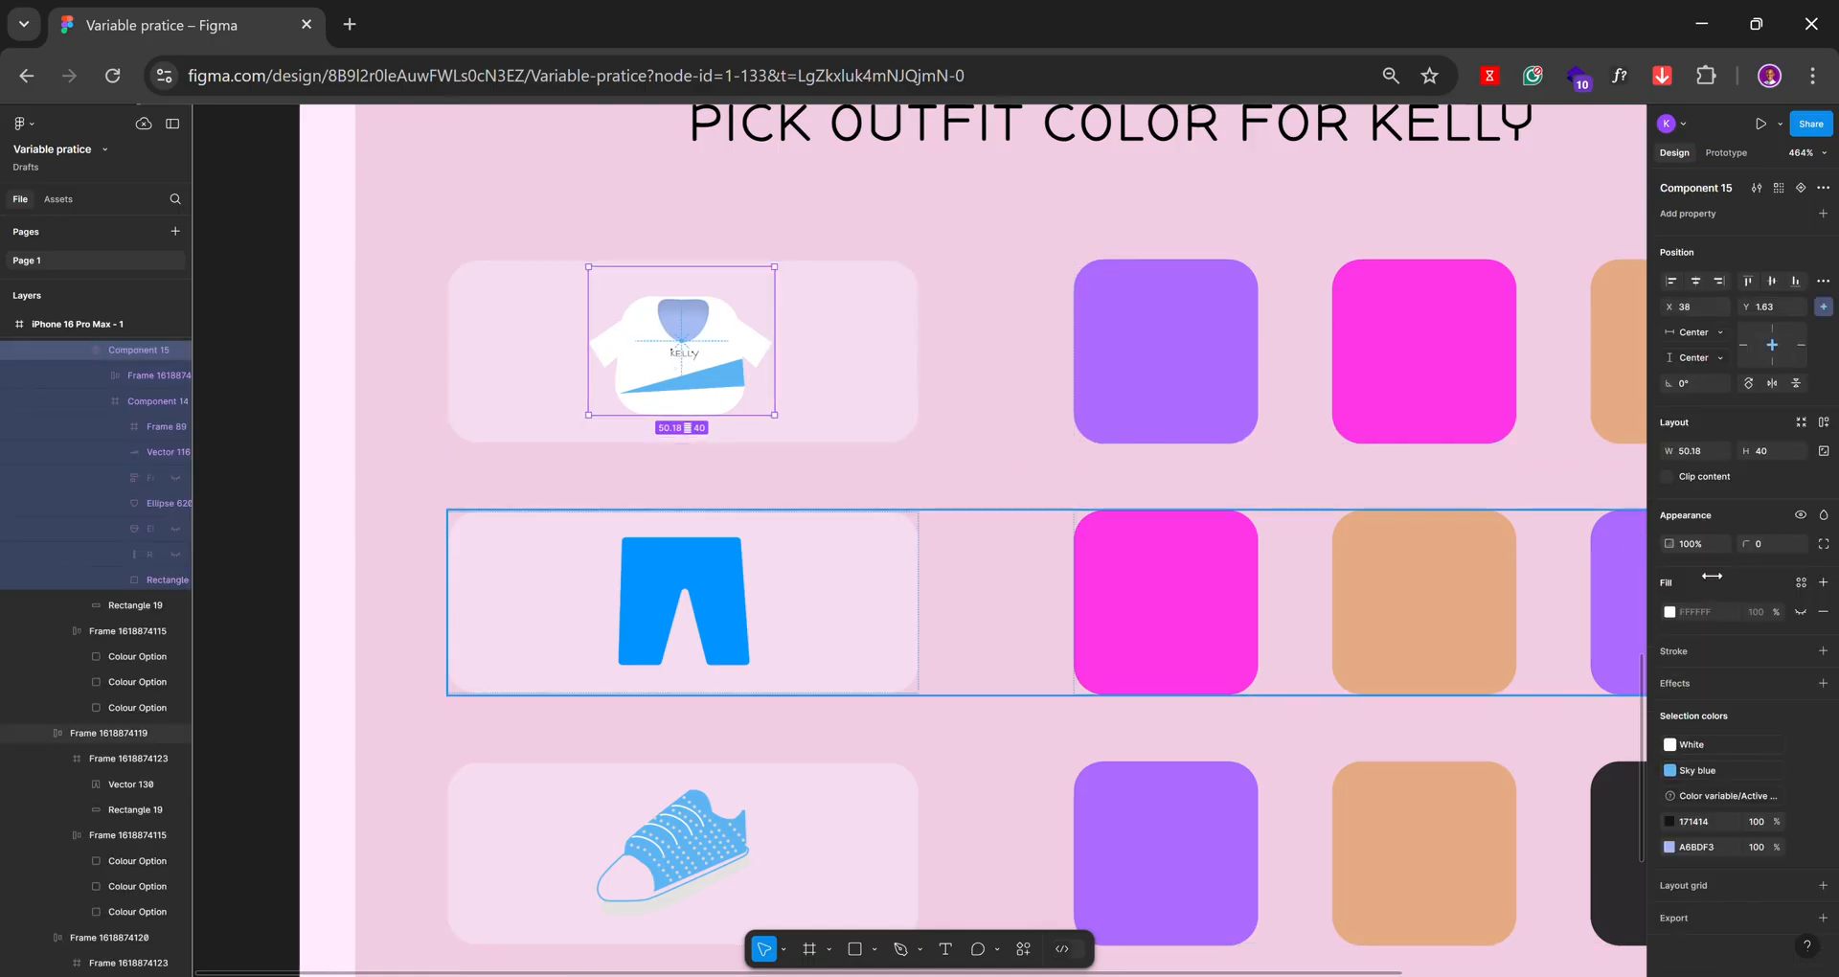
click(1802, 745)
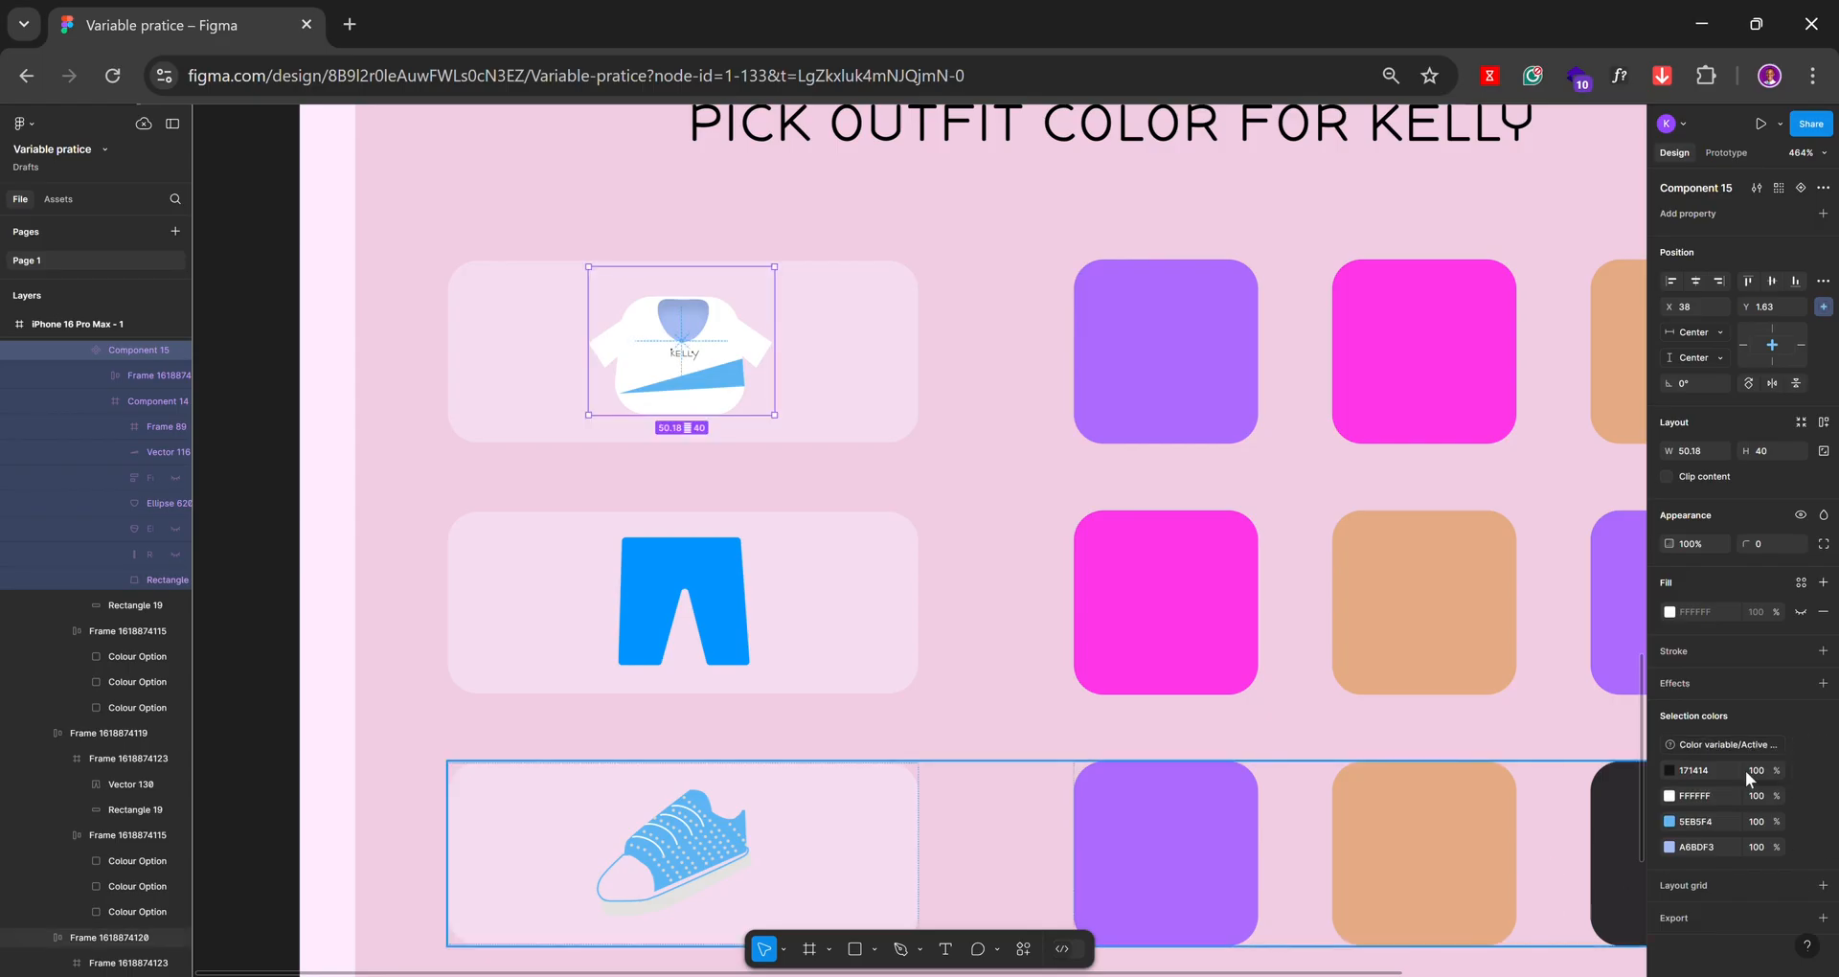
click(1802, 745)
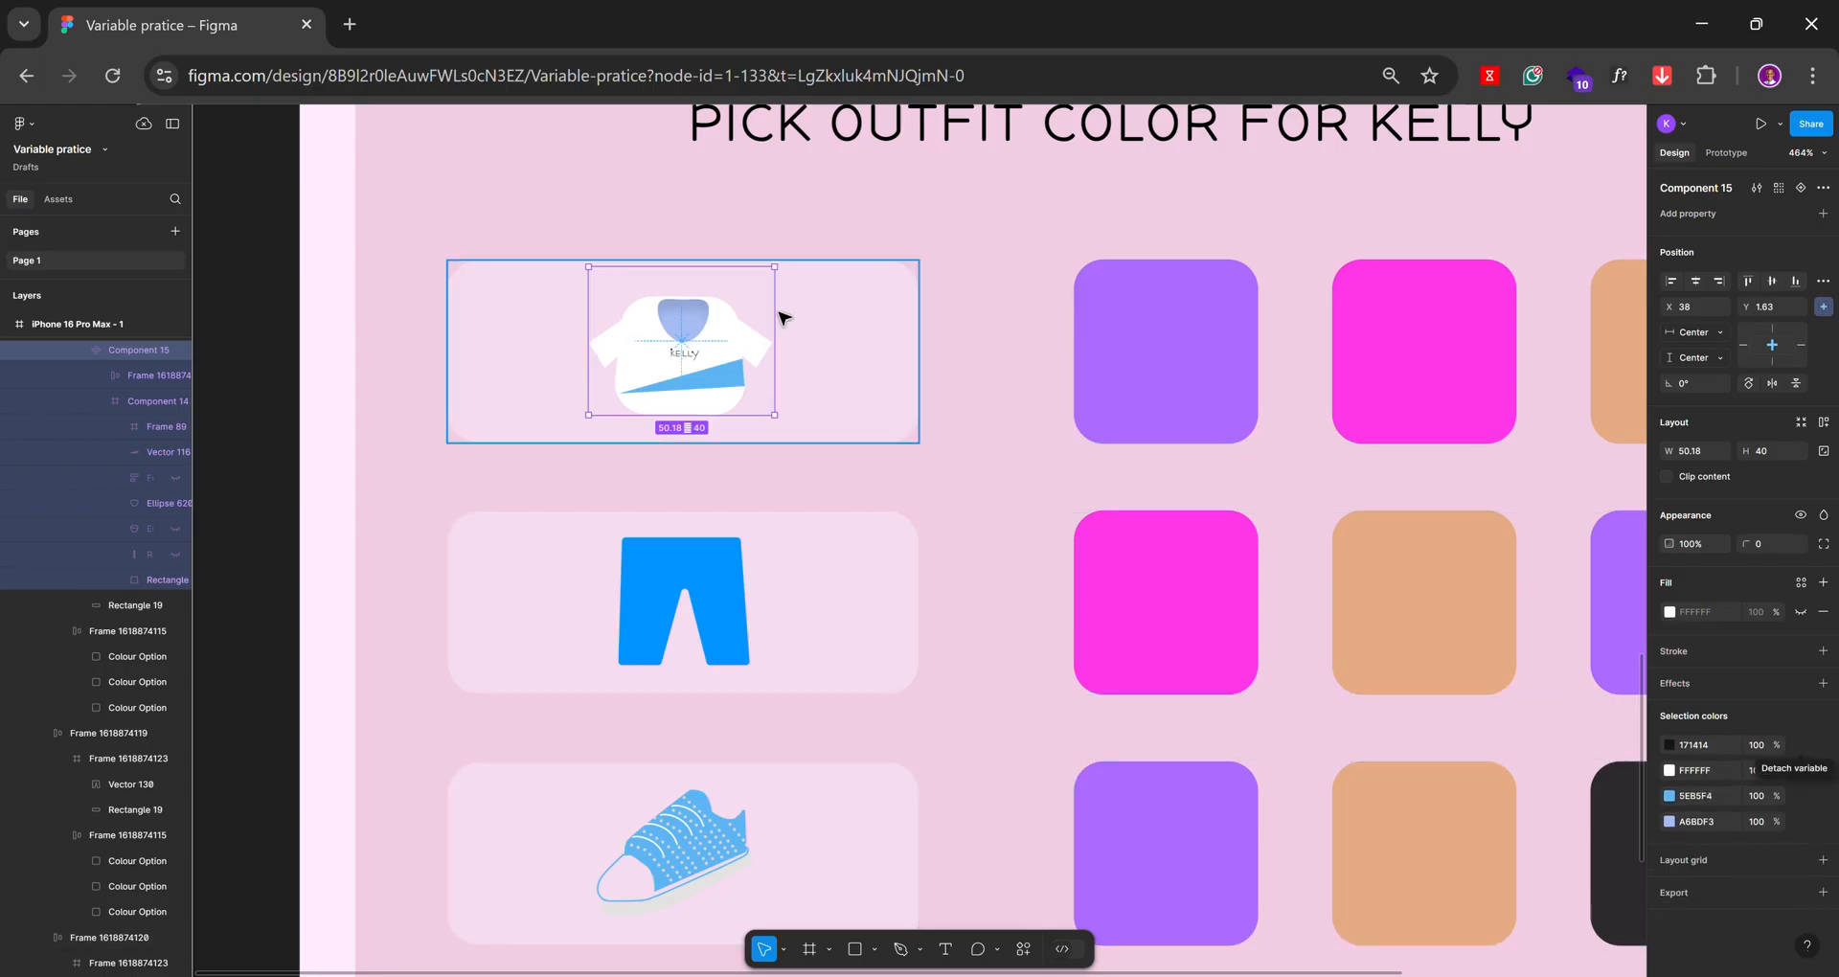
Detach the Blue colour variable from the trousers shape in the outfit picker's second row
scroll(772, 326, down, 3)
scroll(767, 578, up, 2)
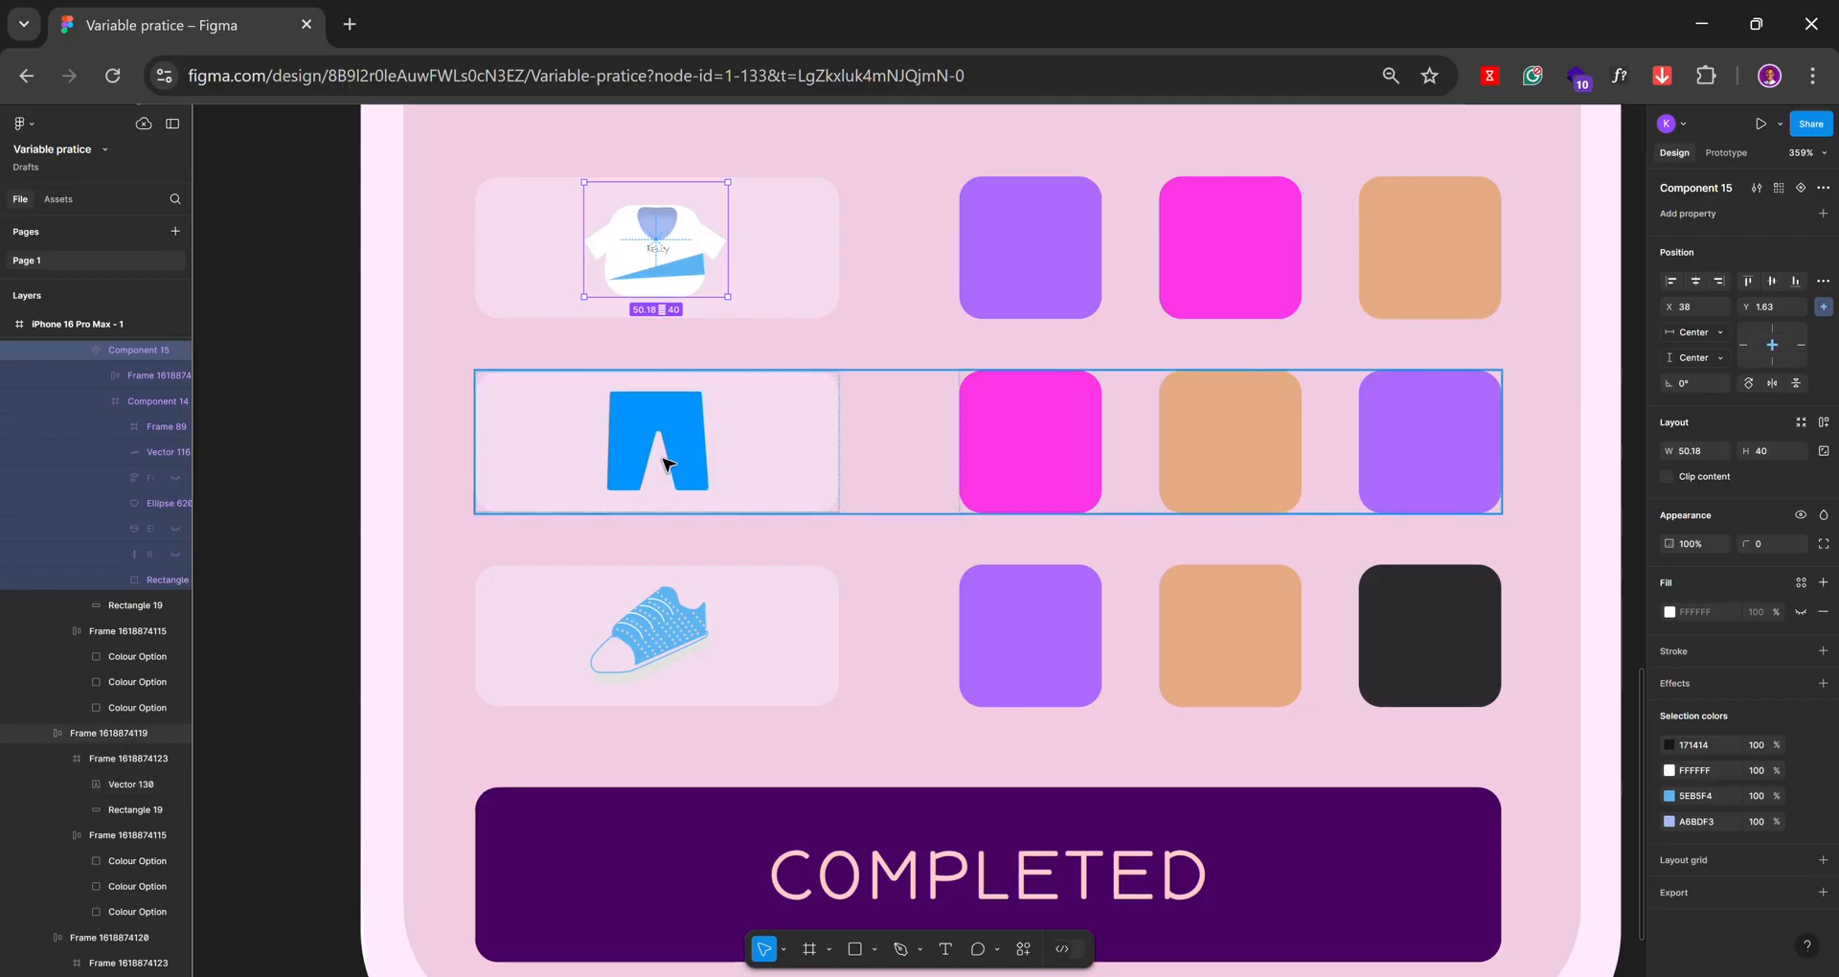
ctrl+click(668, 465)
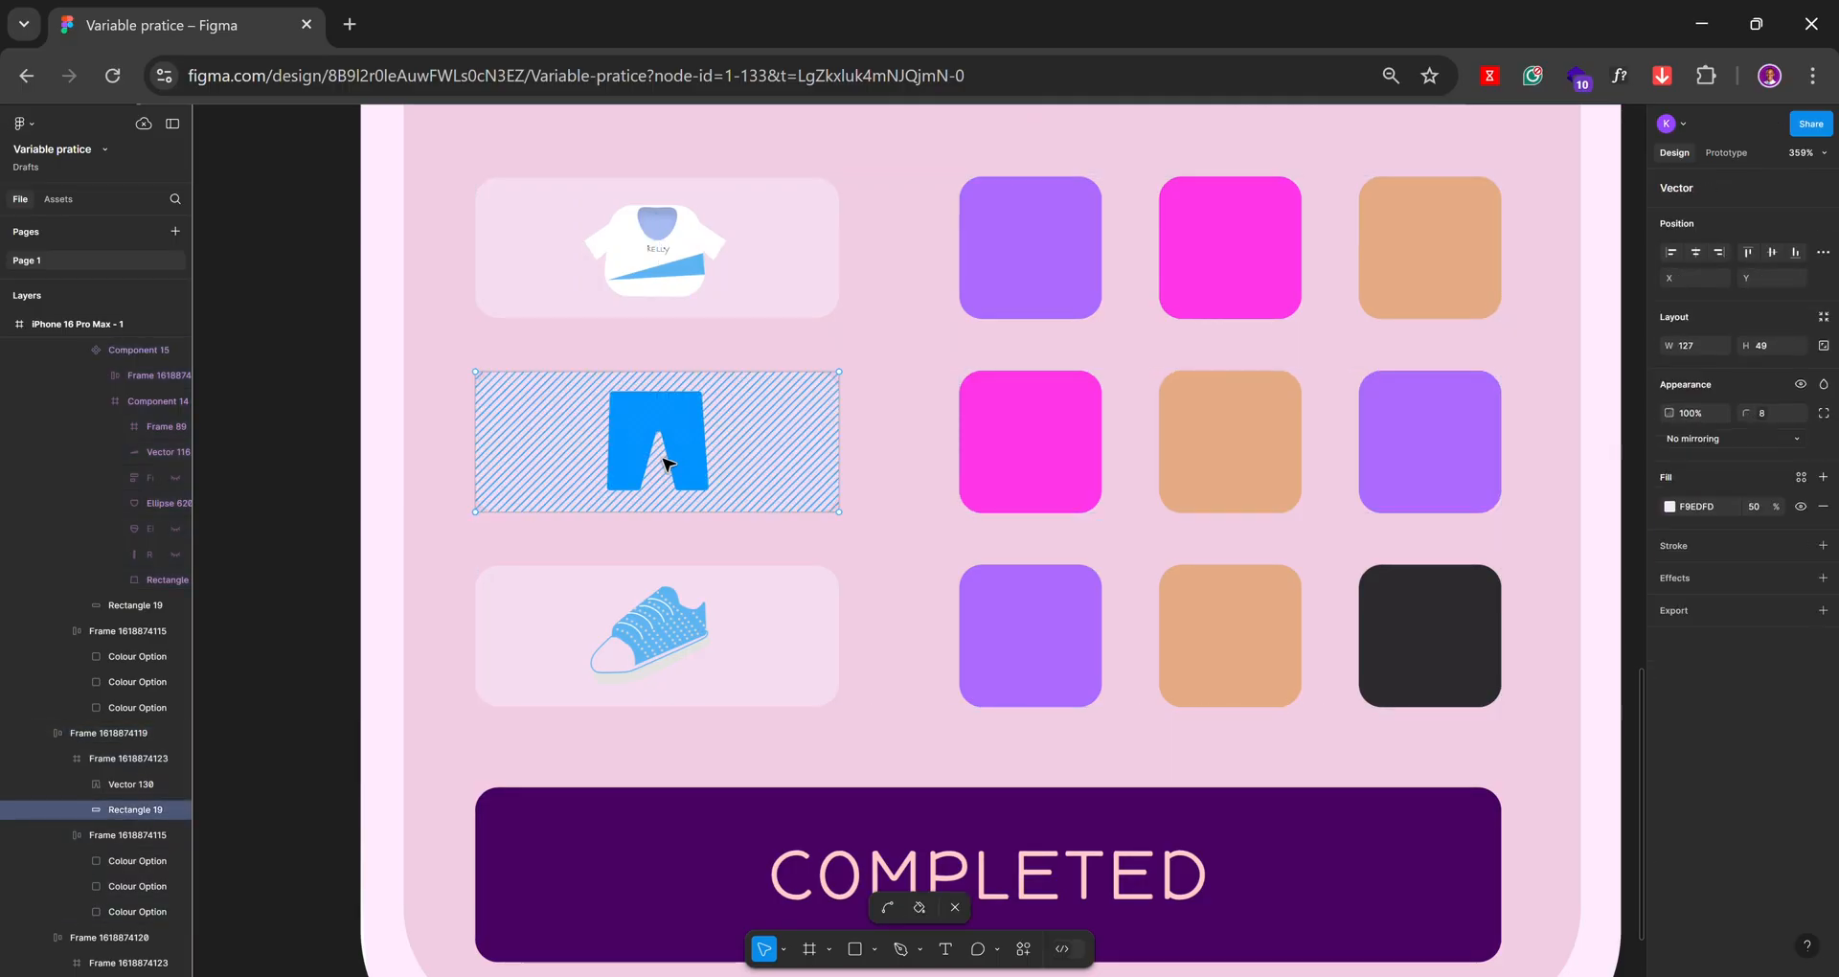
click(936, 476)
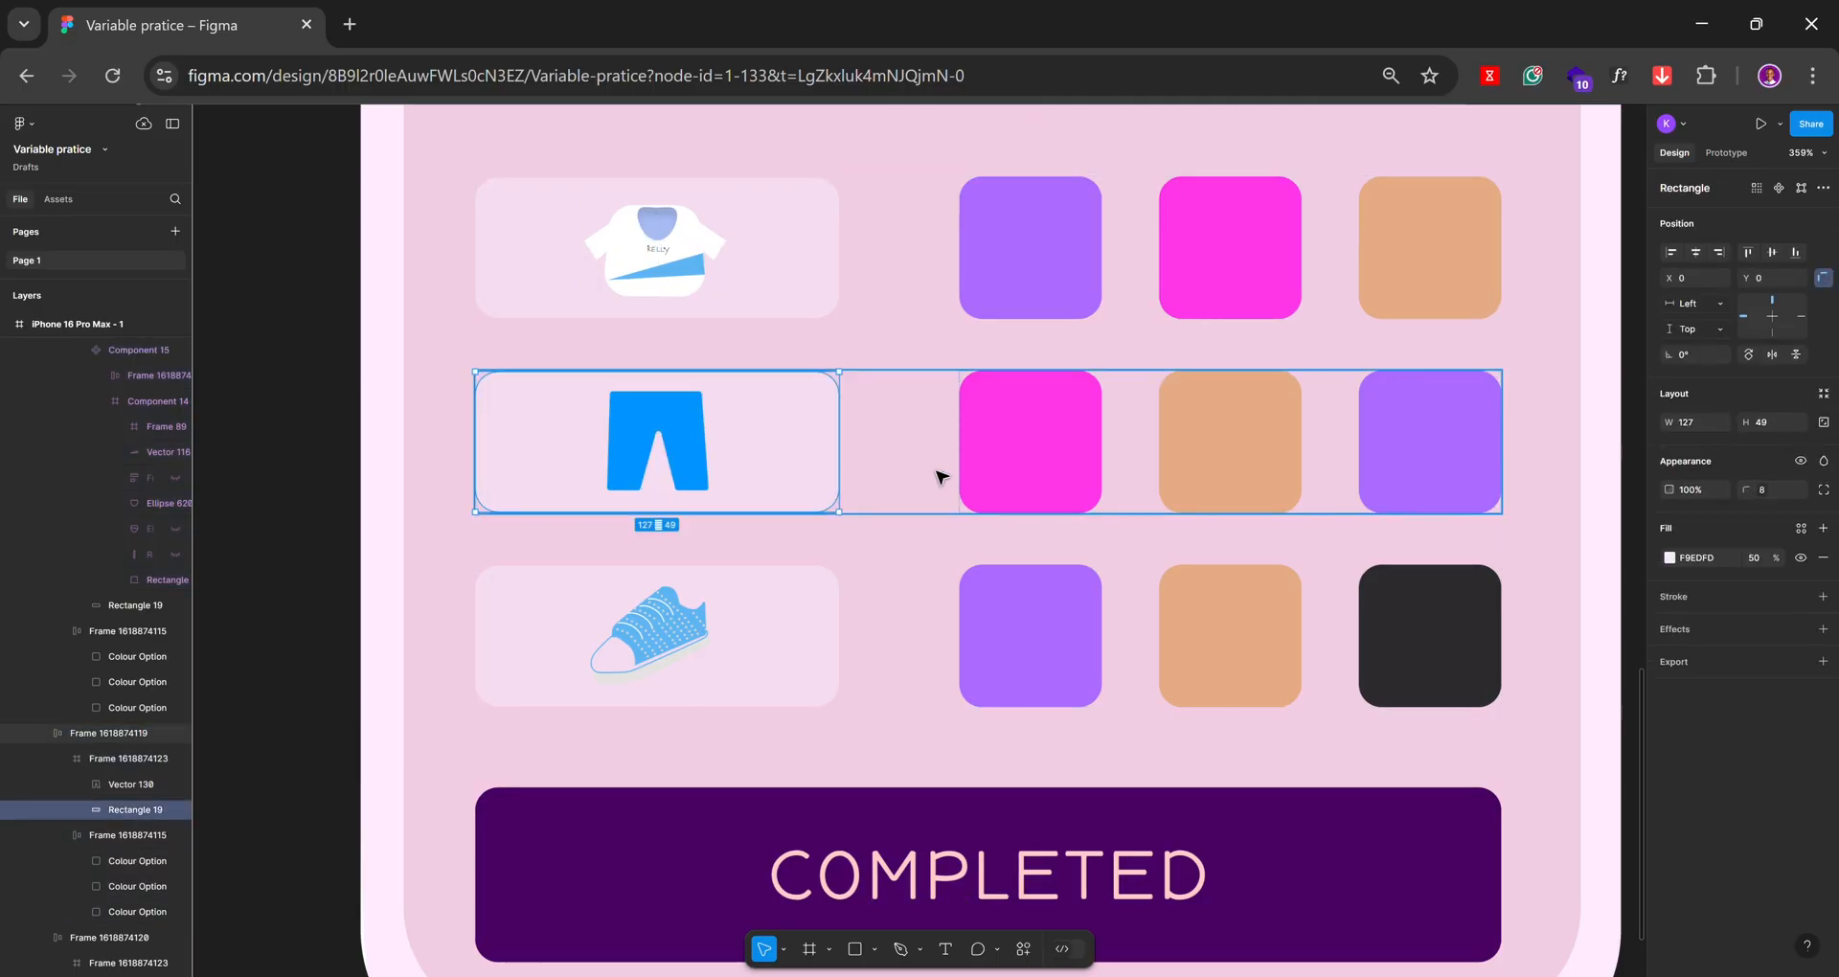
ctrl+click(686, 454)
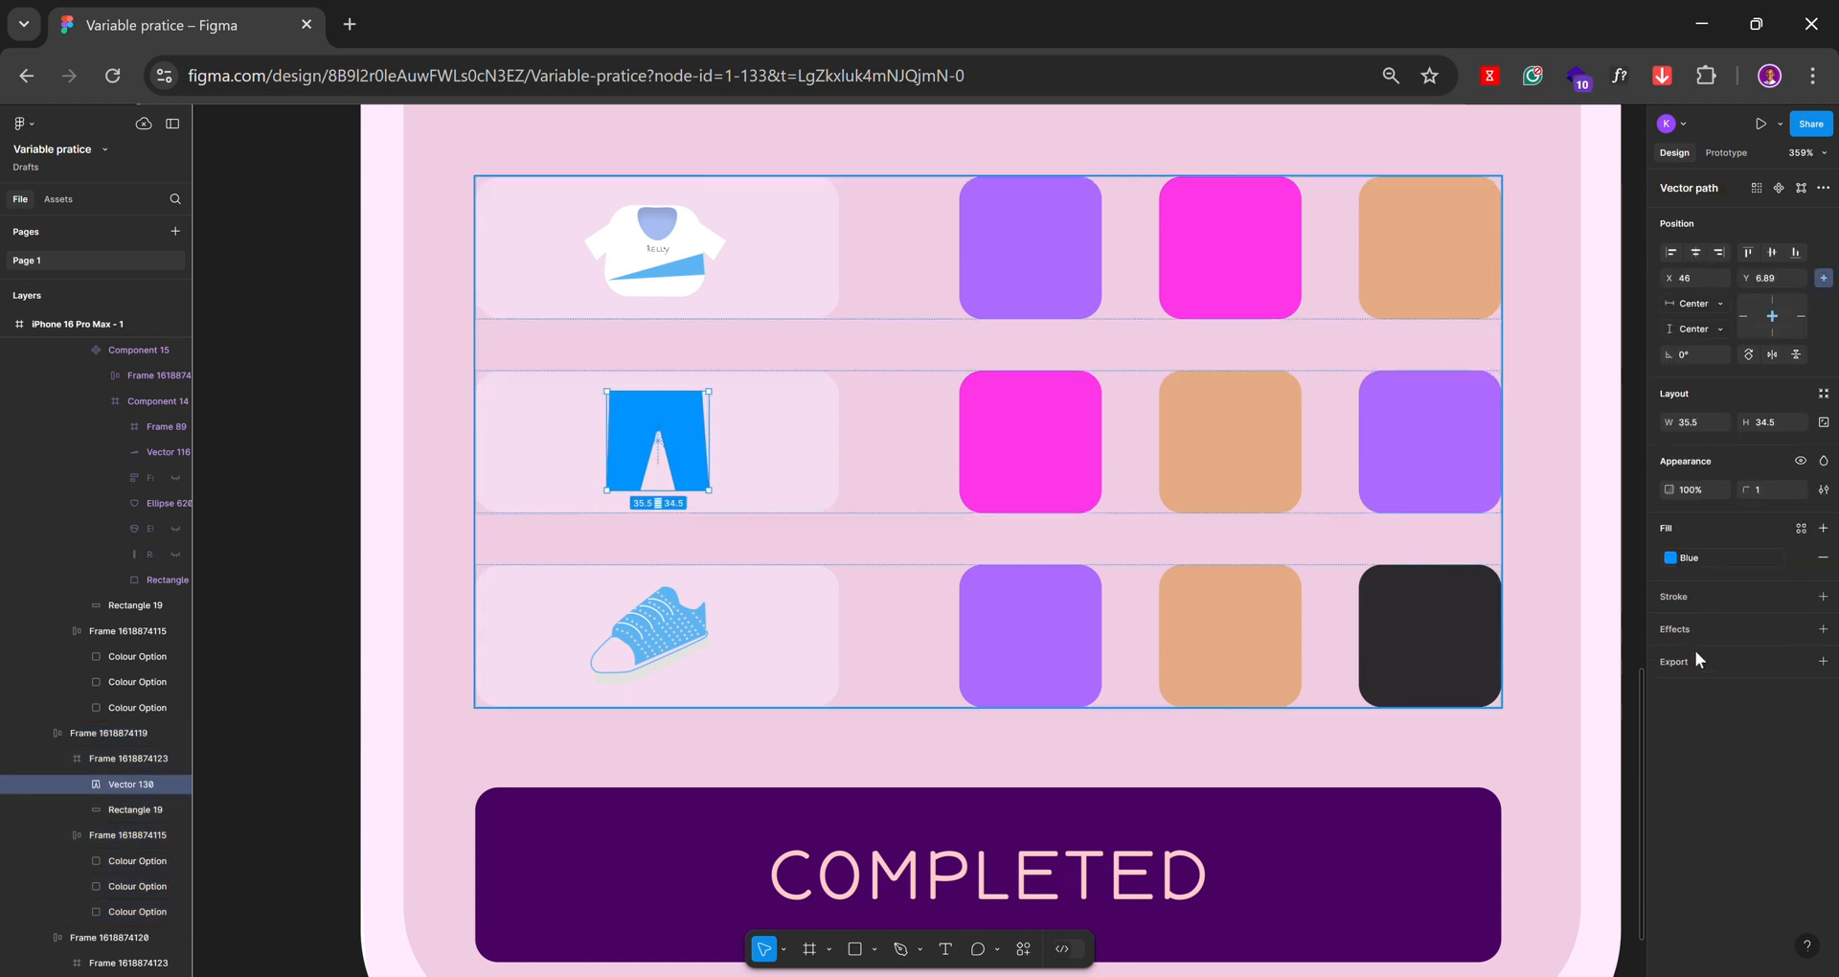
click(1801, 559)
Detach the Sky blue colour variable from the shoe in the outfit picker's third row
click(702, 627)
double_click(702, 627)
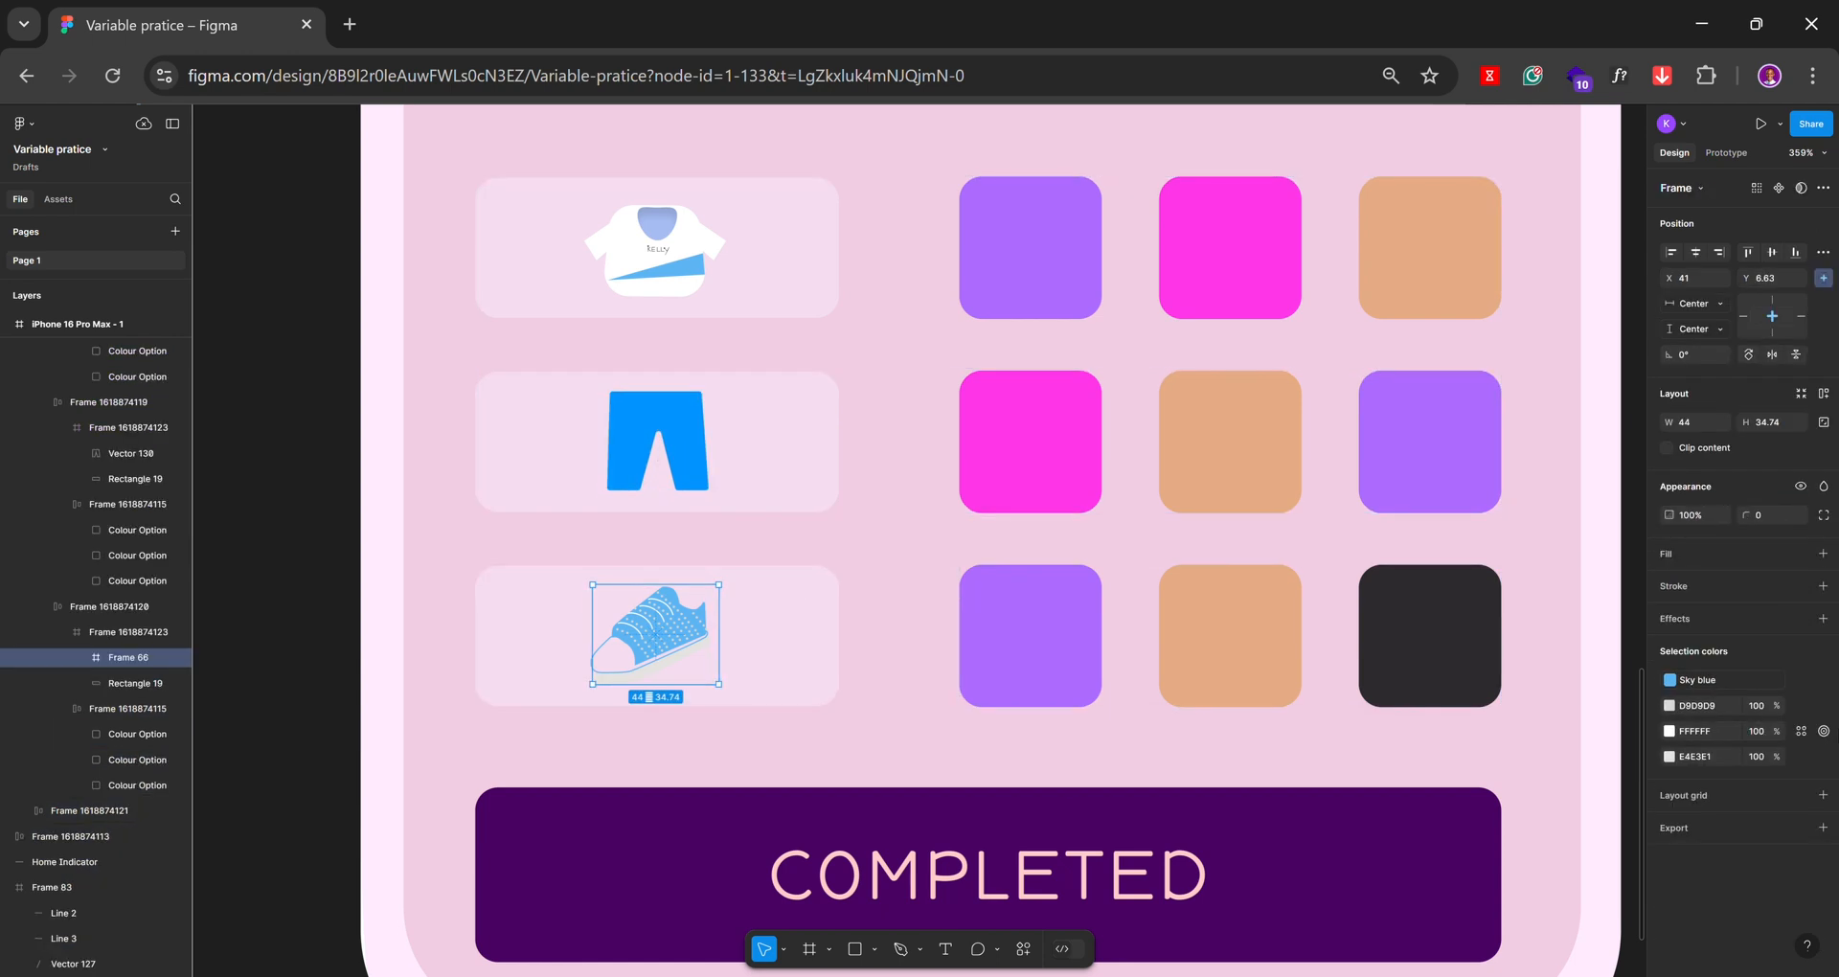
click(1802, 681)
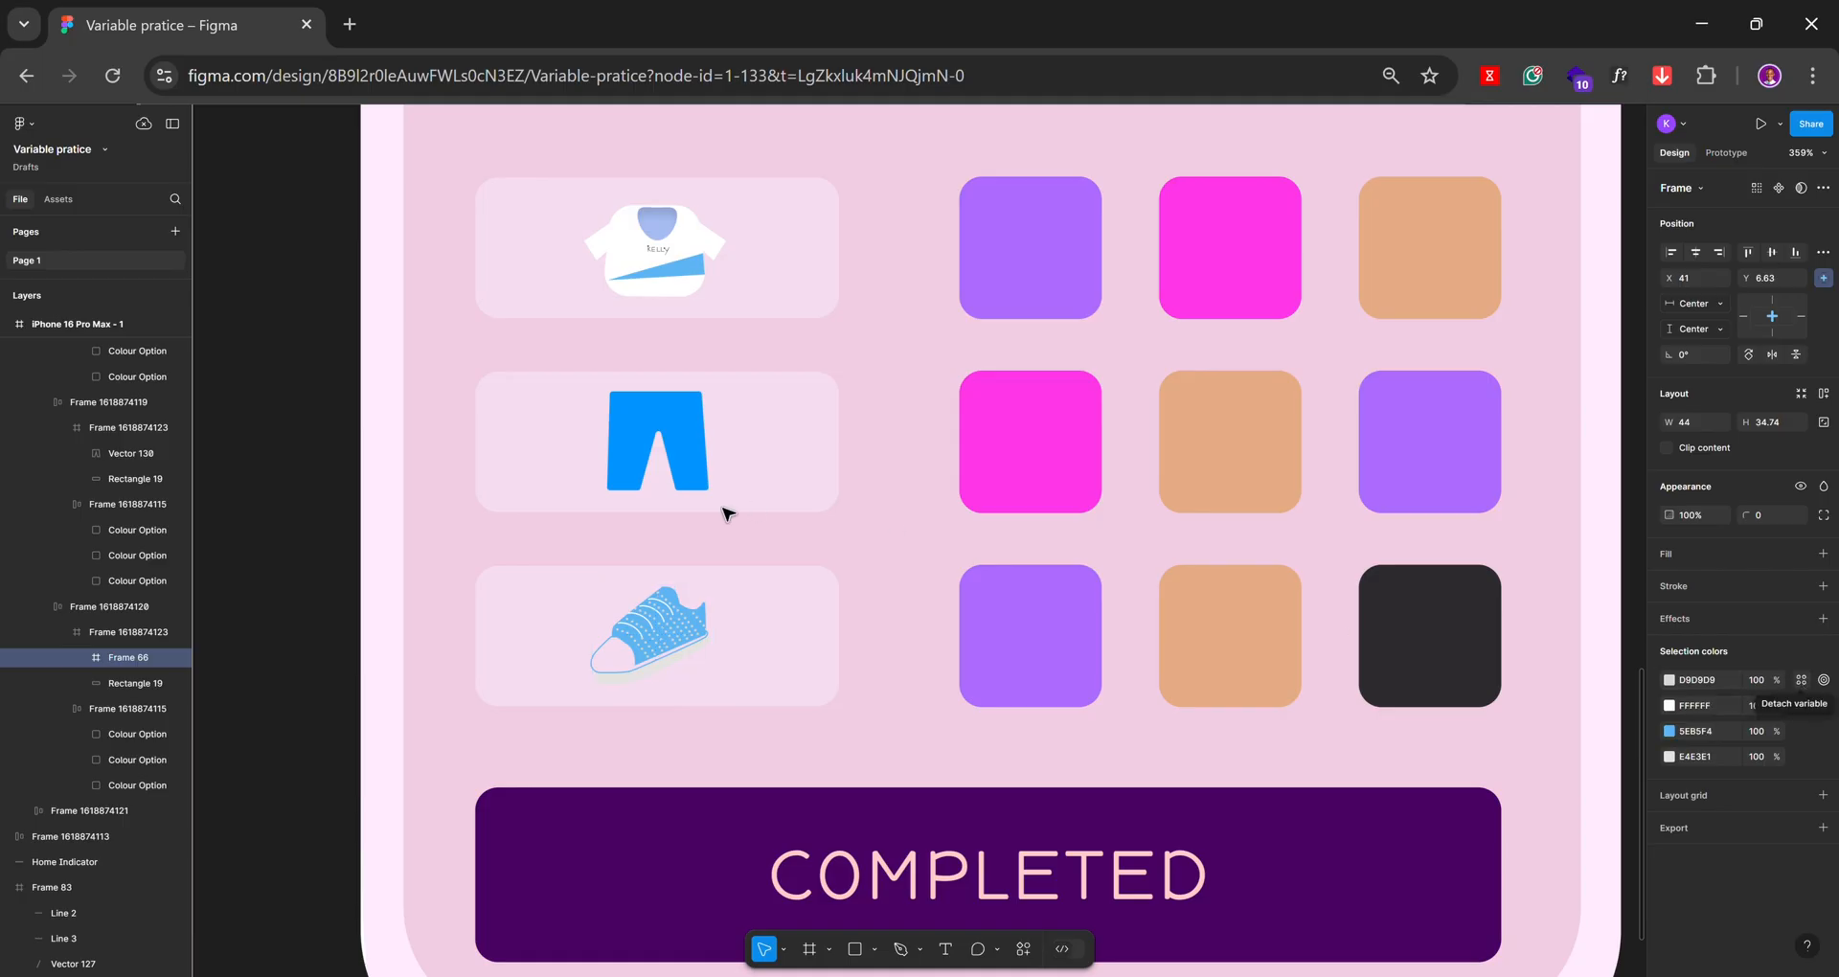
Detach the Purple, Gold, Pink and Black colour variables from all nine colour option swatches in the outfit picker
scroll(575, 503, down, 5)
scroll(940, 345, up, 4)
click(850, 360)
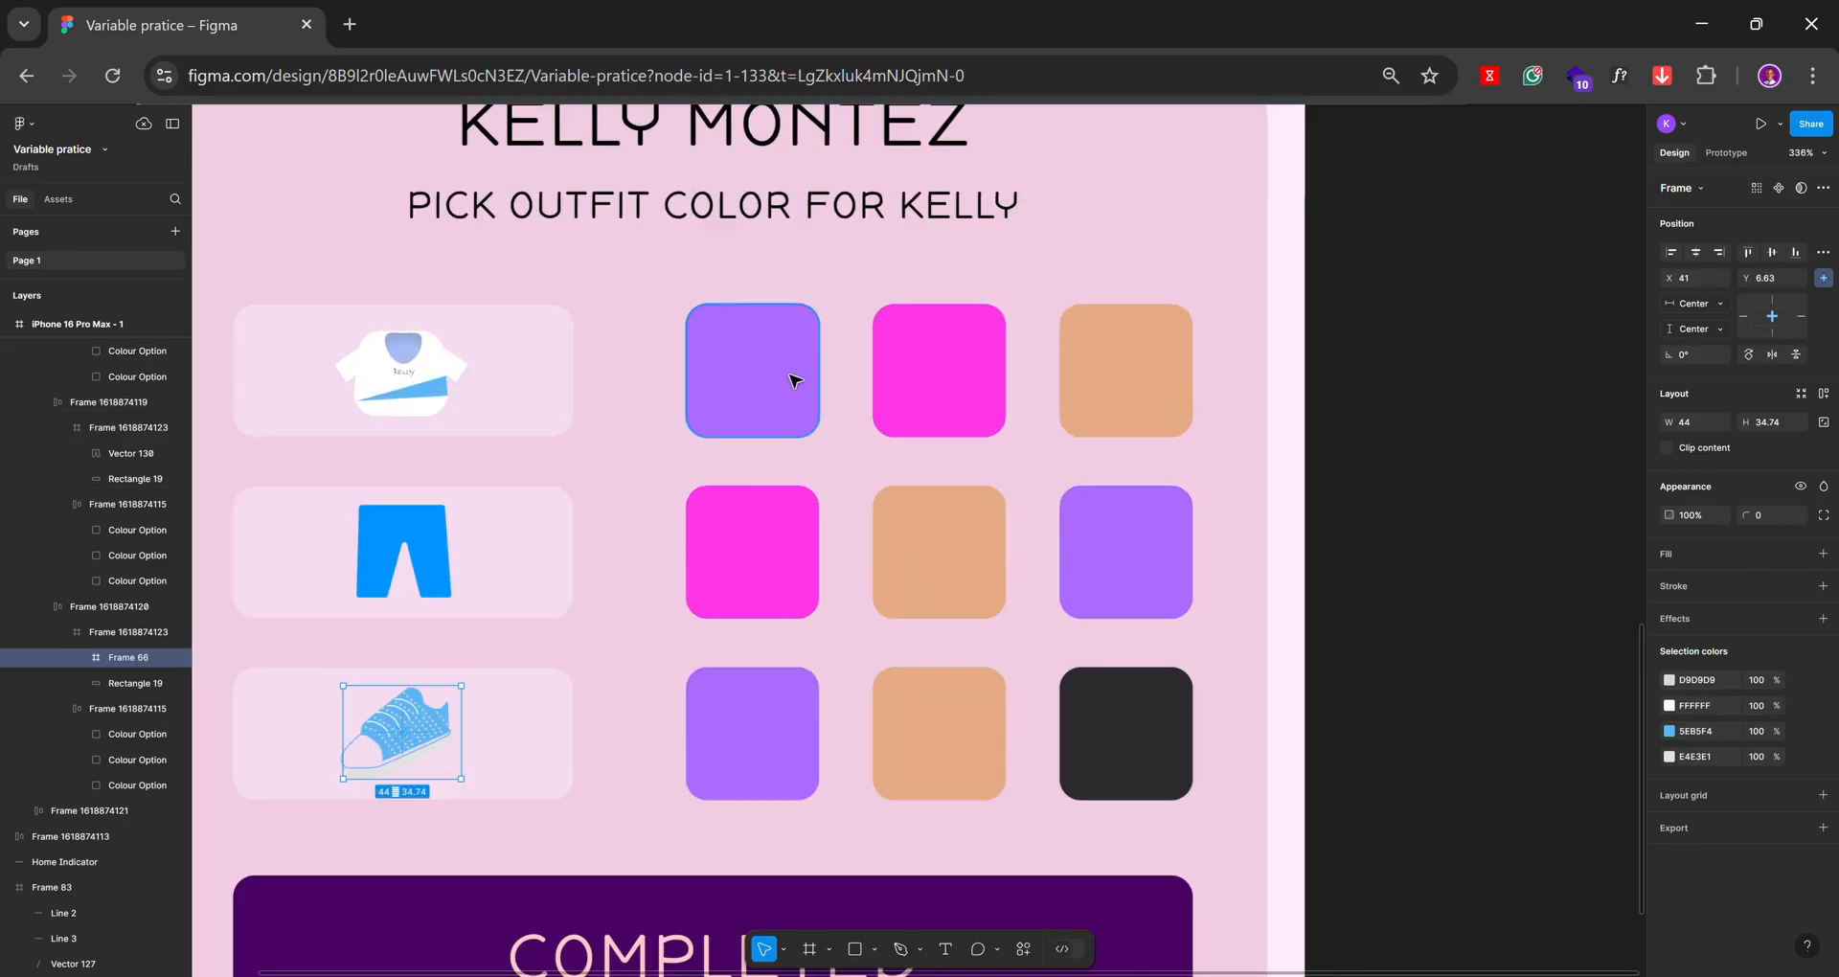
shift+click(927, 399)
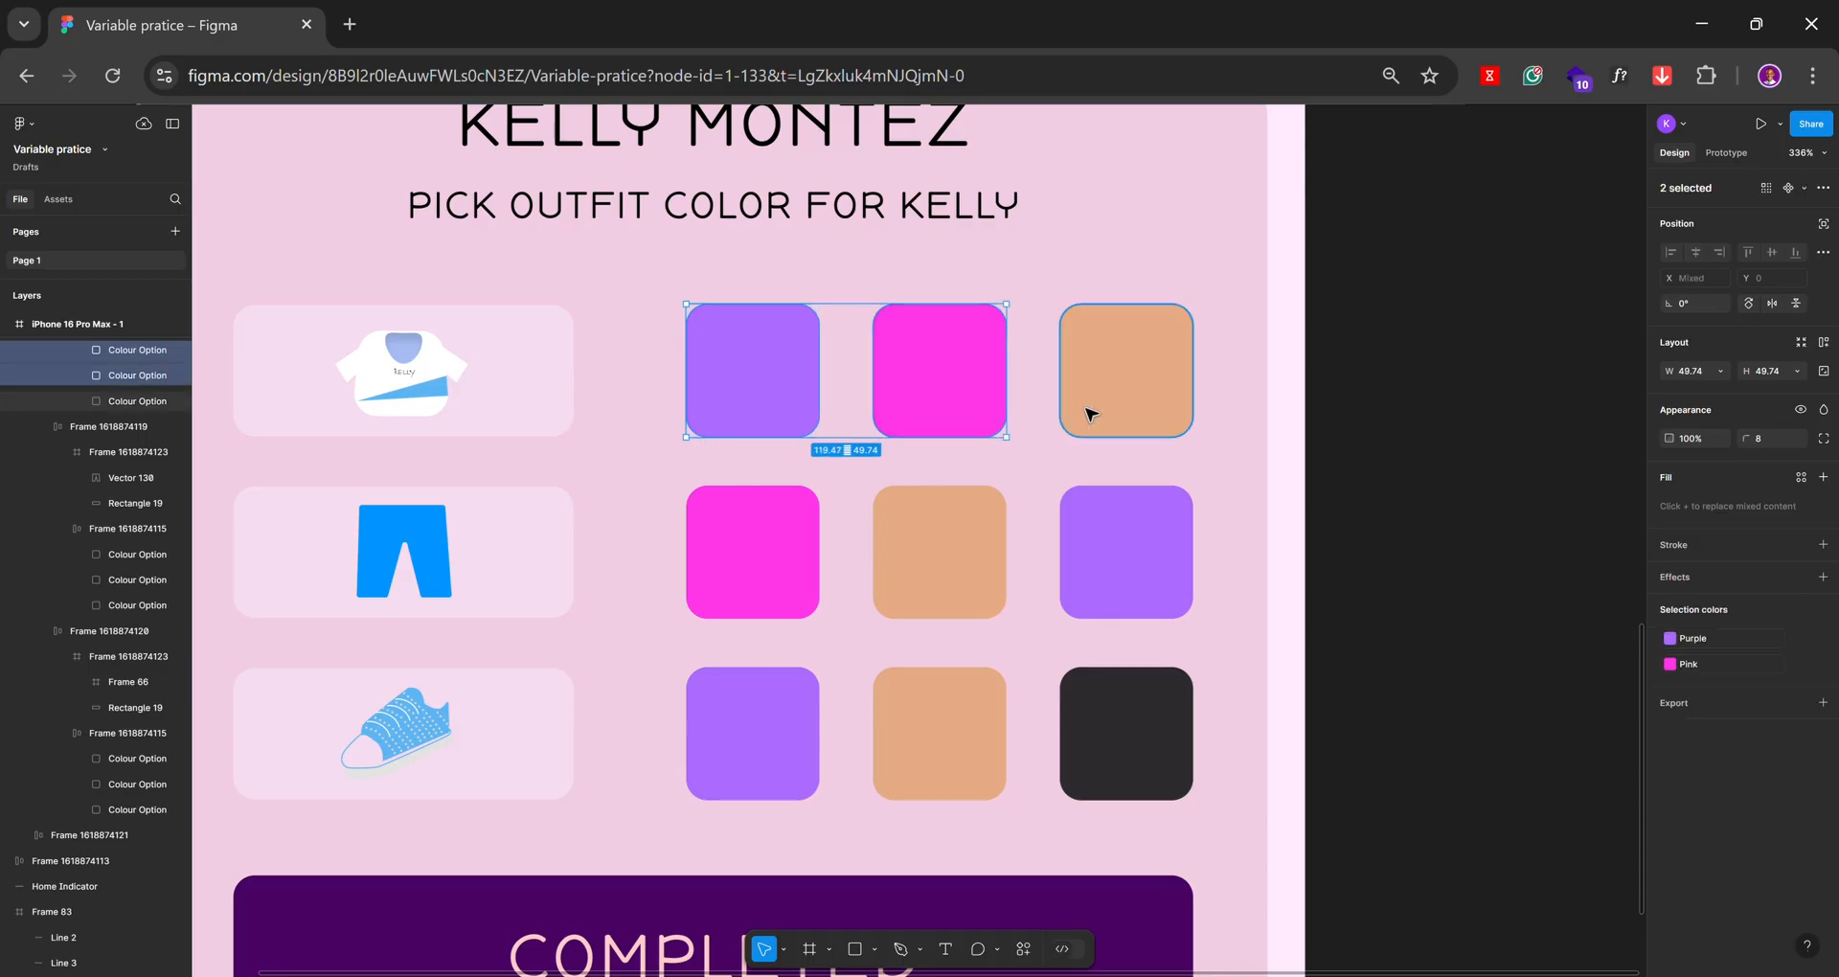
shift+click(1084, 407)
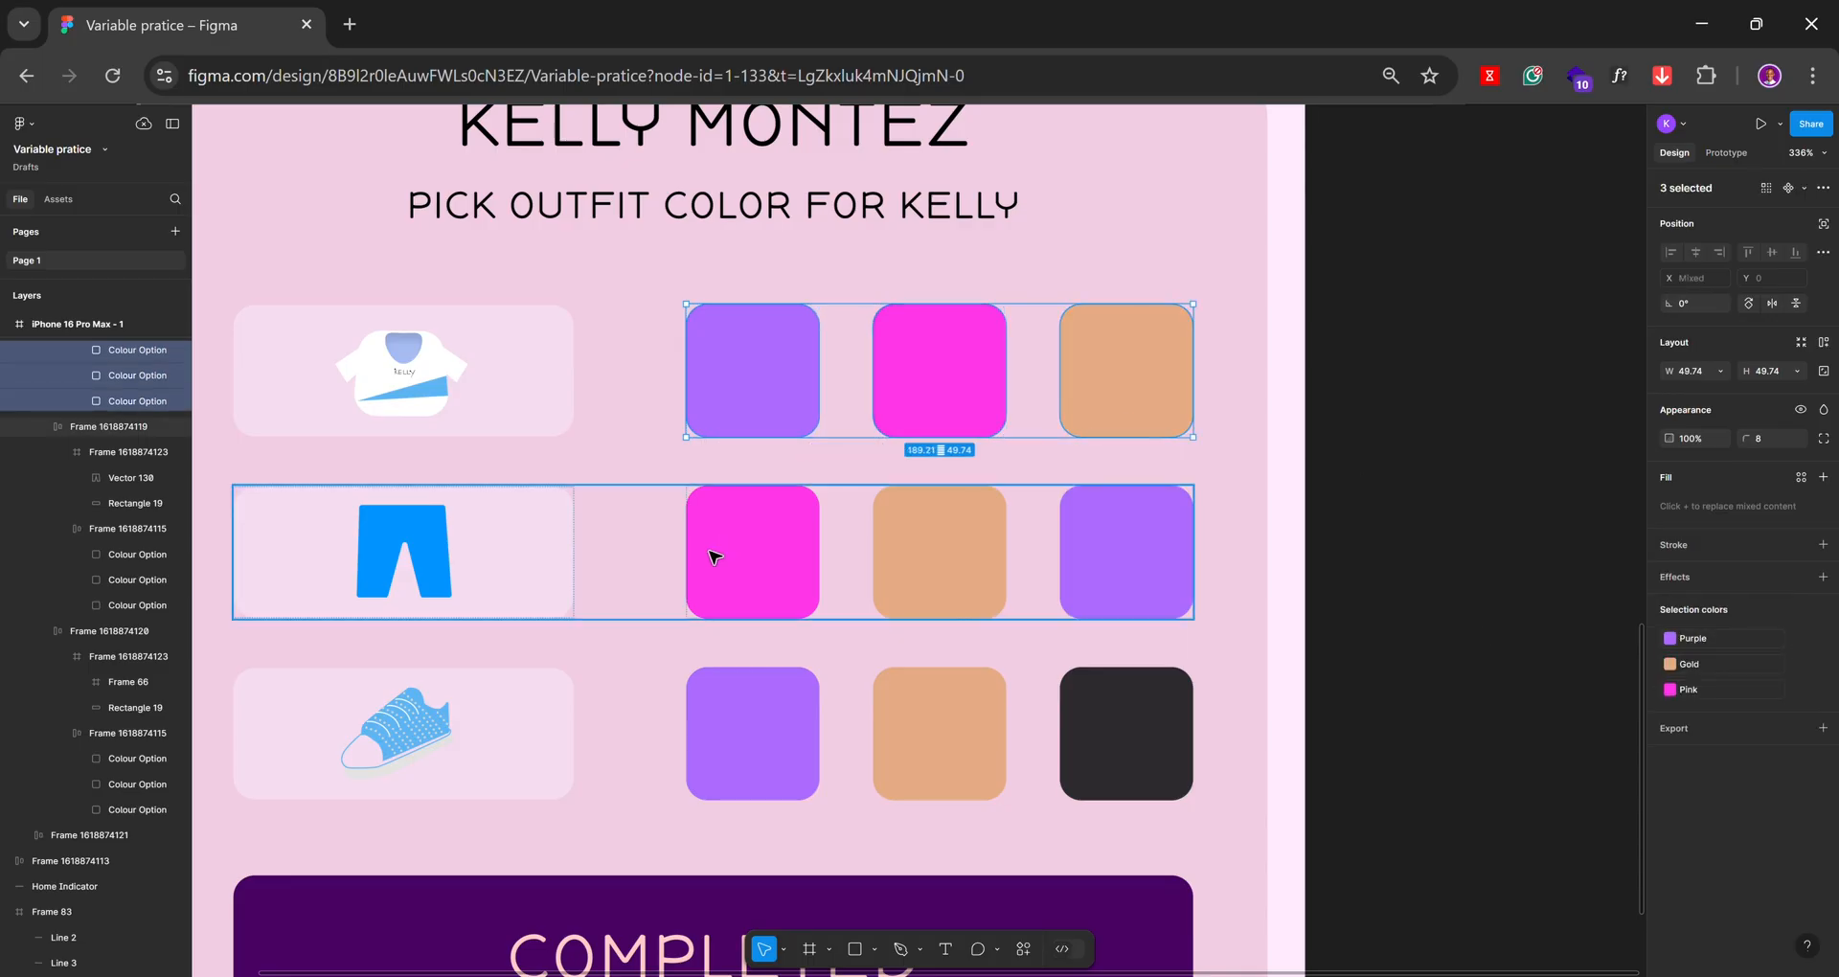
shift+click(776, 566)
shift+click(923, 571)
shift+click(1137, 570)
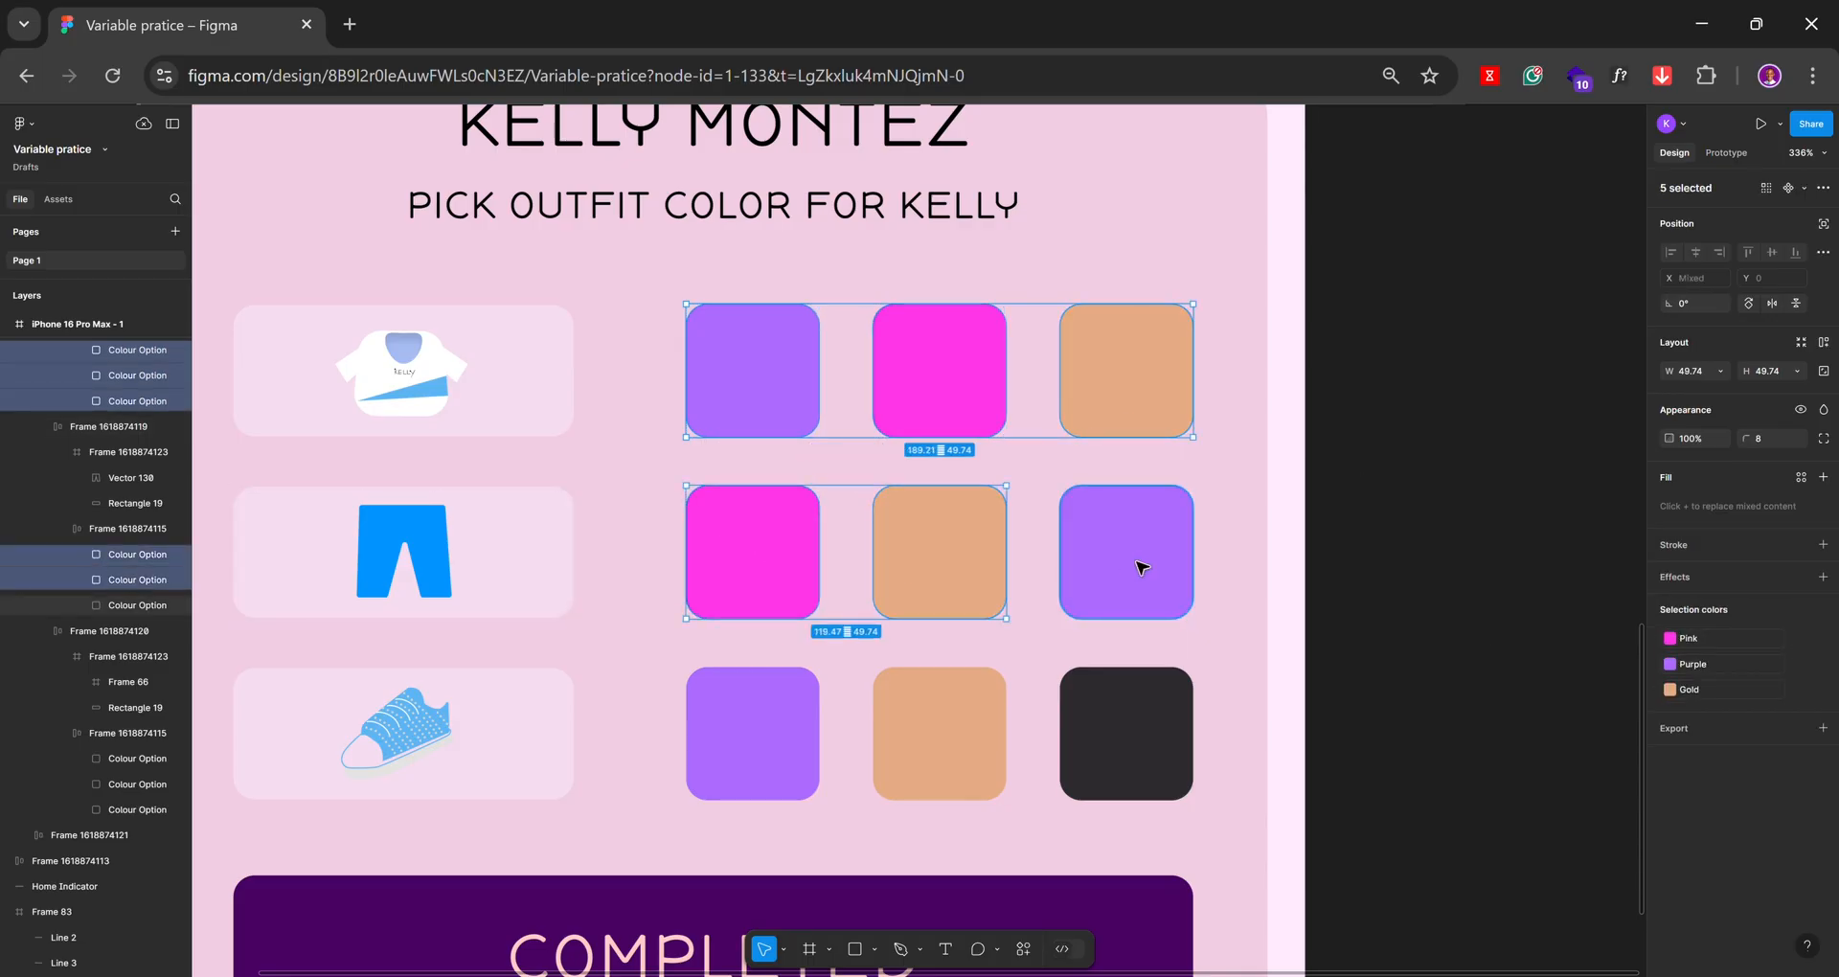
shift+click(1136, 721)
shift+click(944, 733)
shift+click(809, 743)
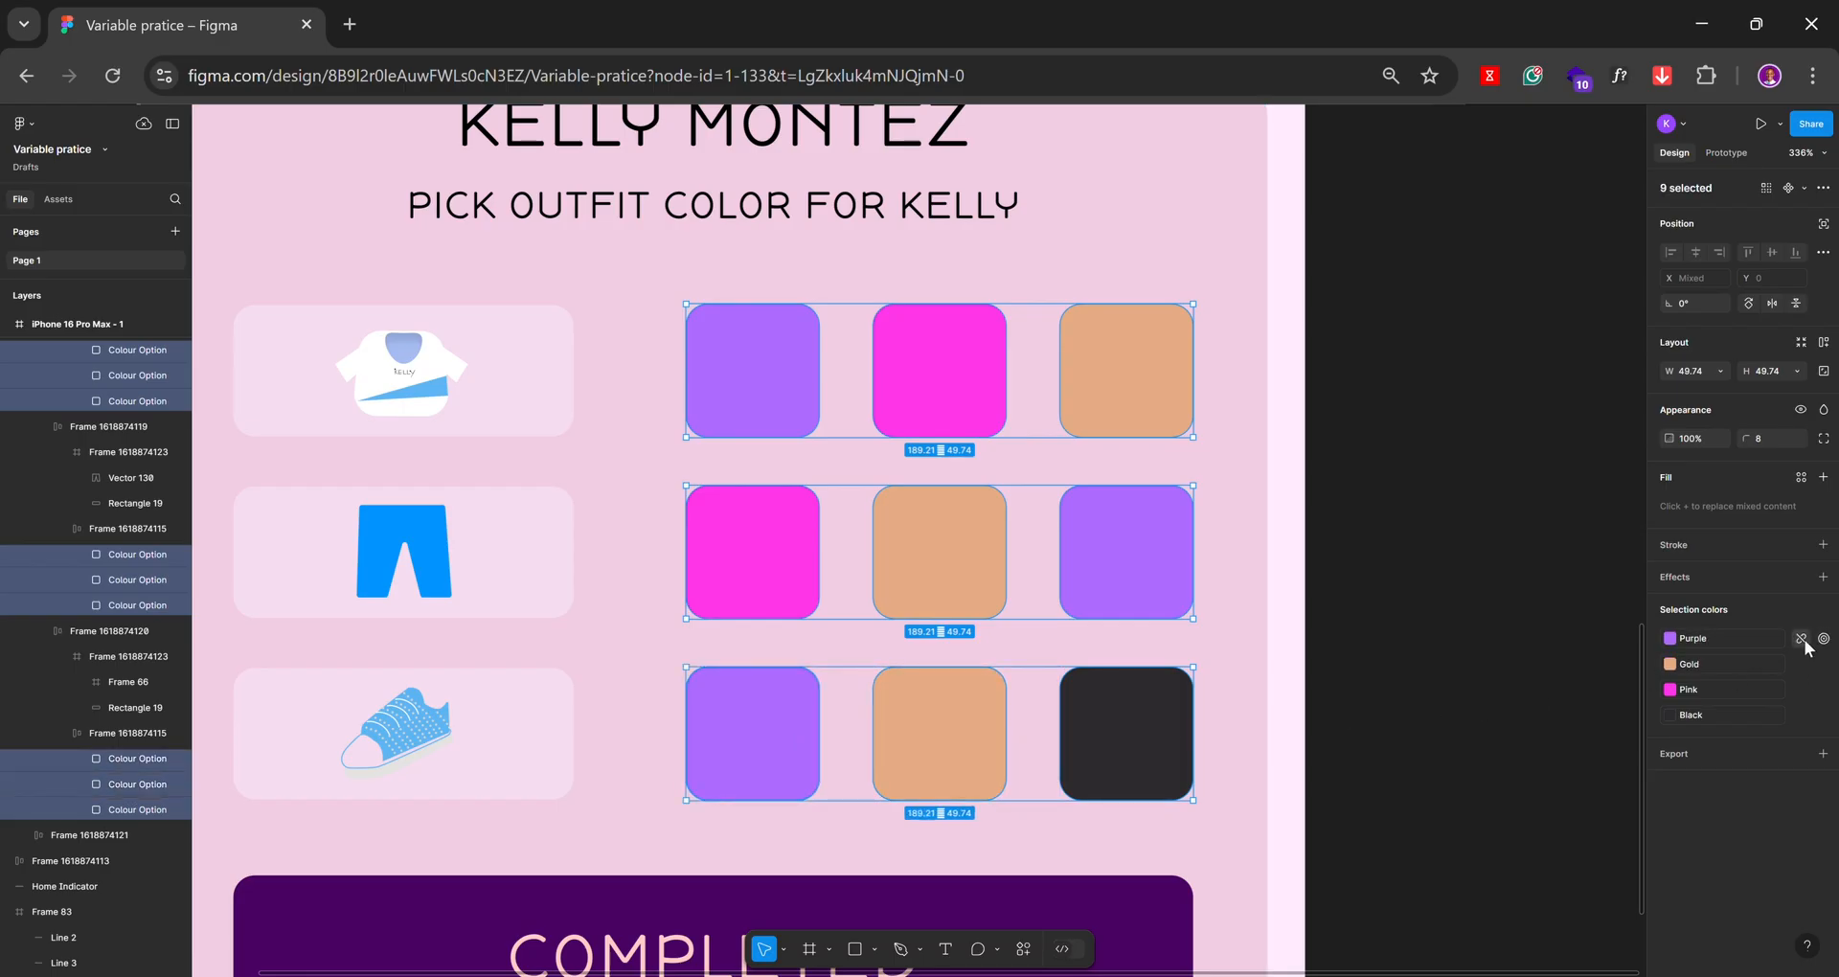
click(1802, 640)
click(1802, 640)
click(1802, 640)
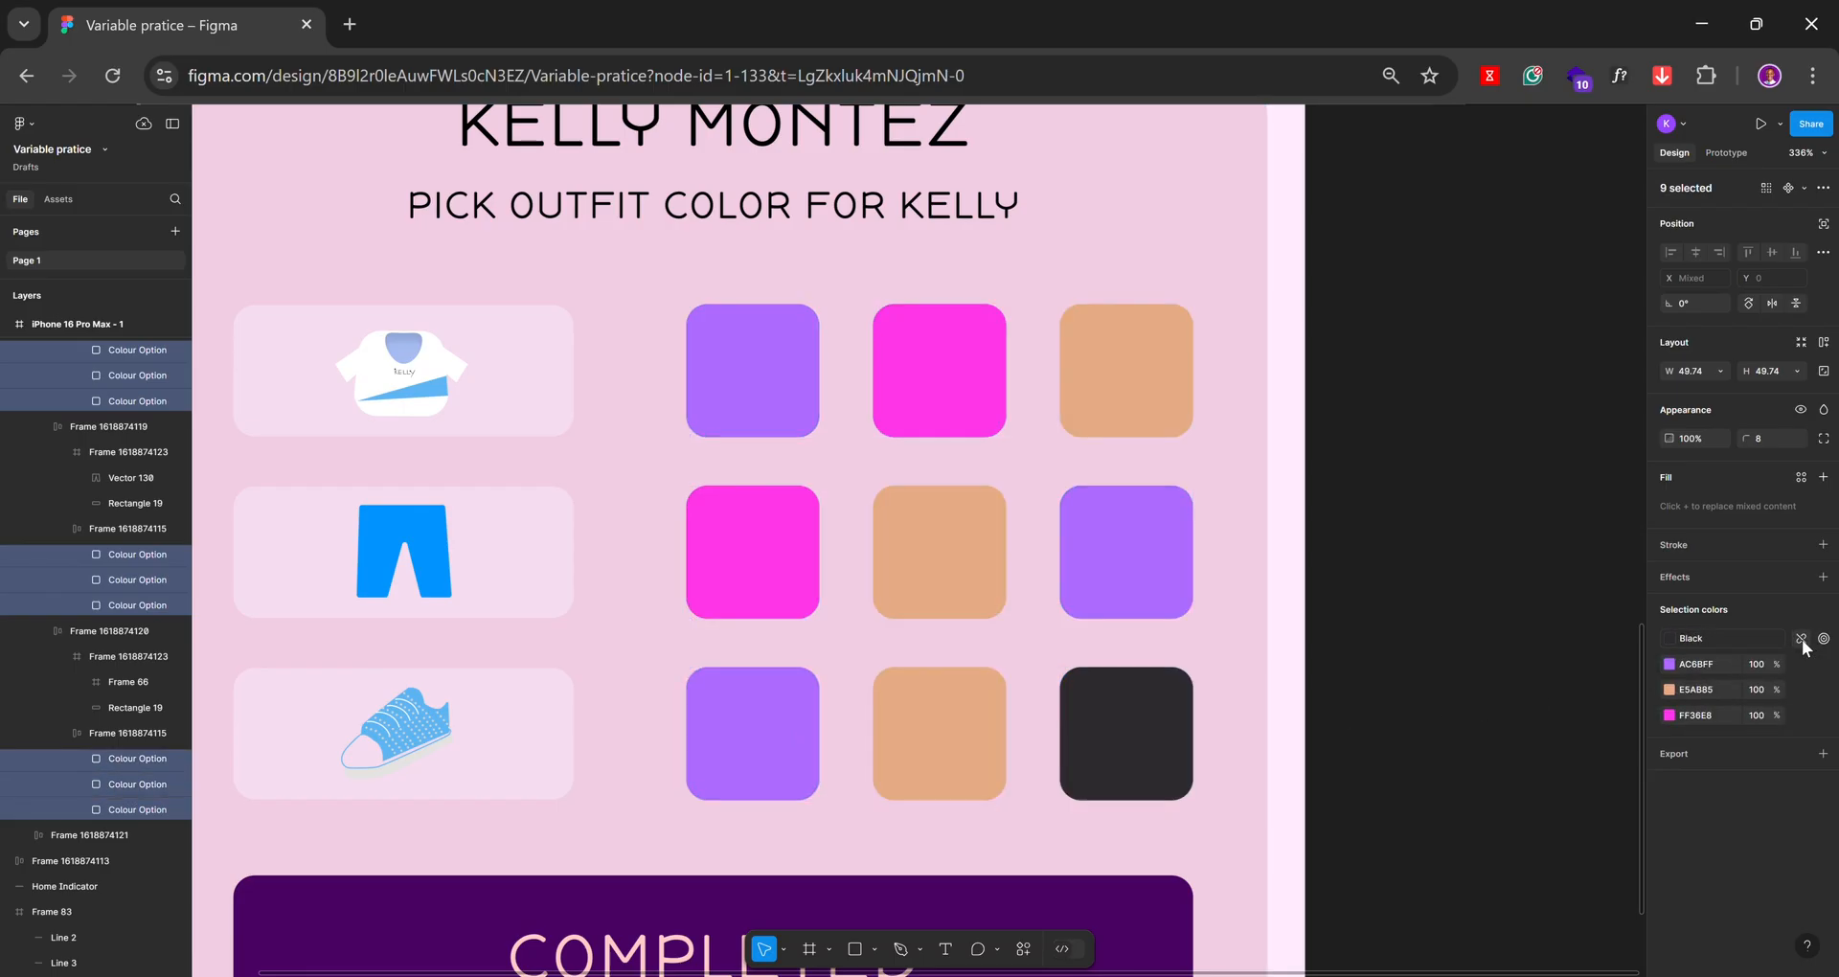
click(1802, 639)
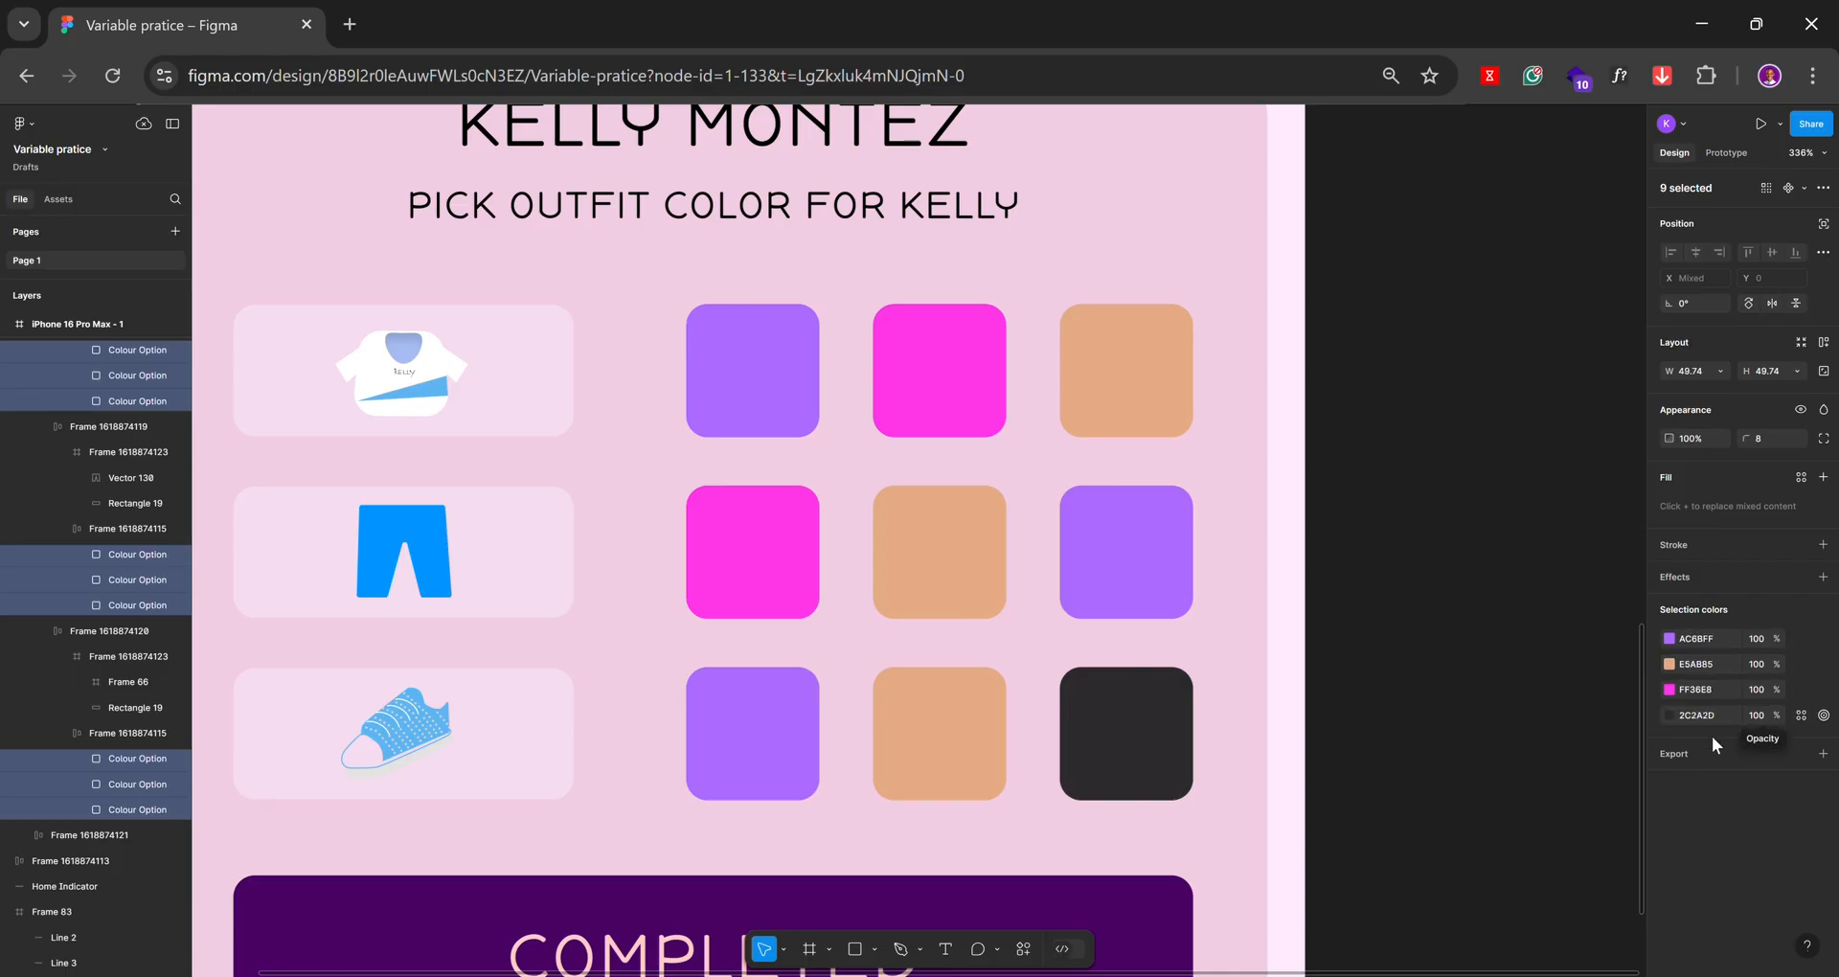
Check the seated woman illustration's full list of selection colours for leftover variables and look over the rest of the screen
scroll(841, 574, down, 3)
scroll(841, 575, down, 5)
scroll(841, 574, up, 3)
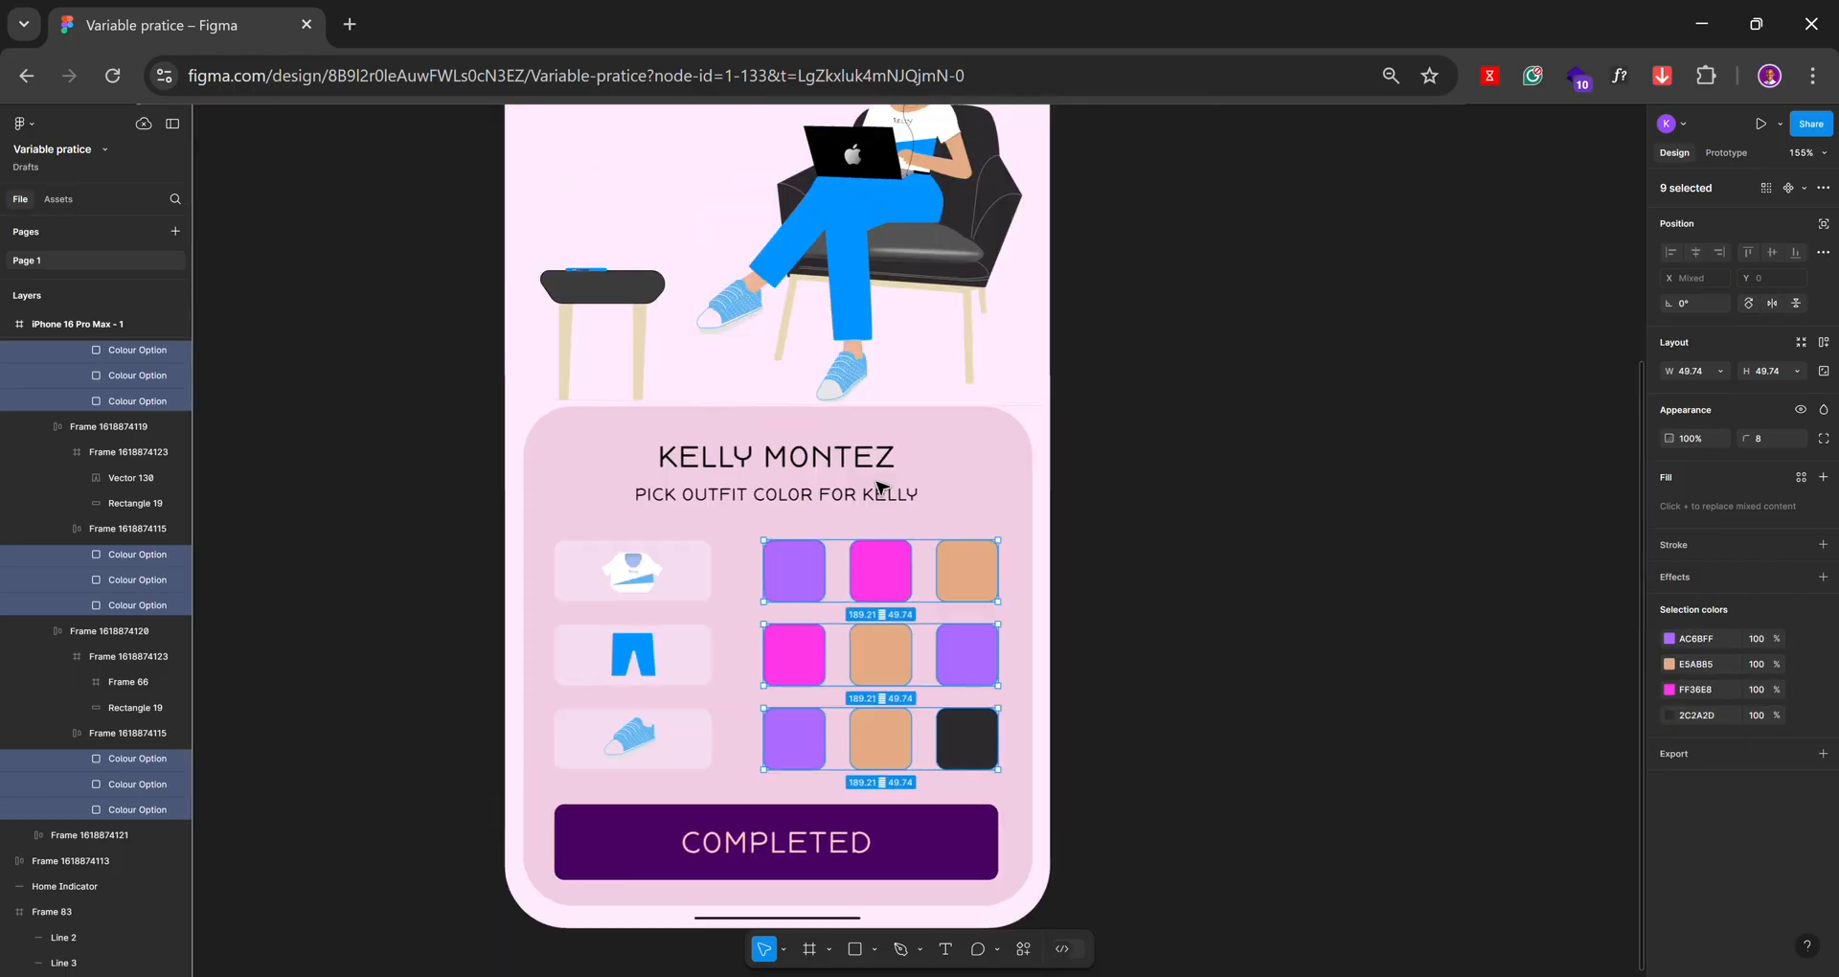
scroll(852, 285, up, 2)
scroll(853, 285, up, 5)
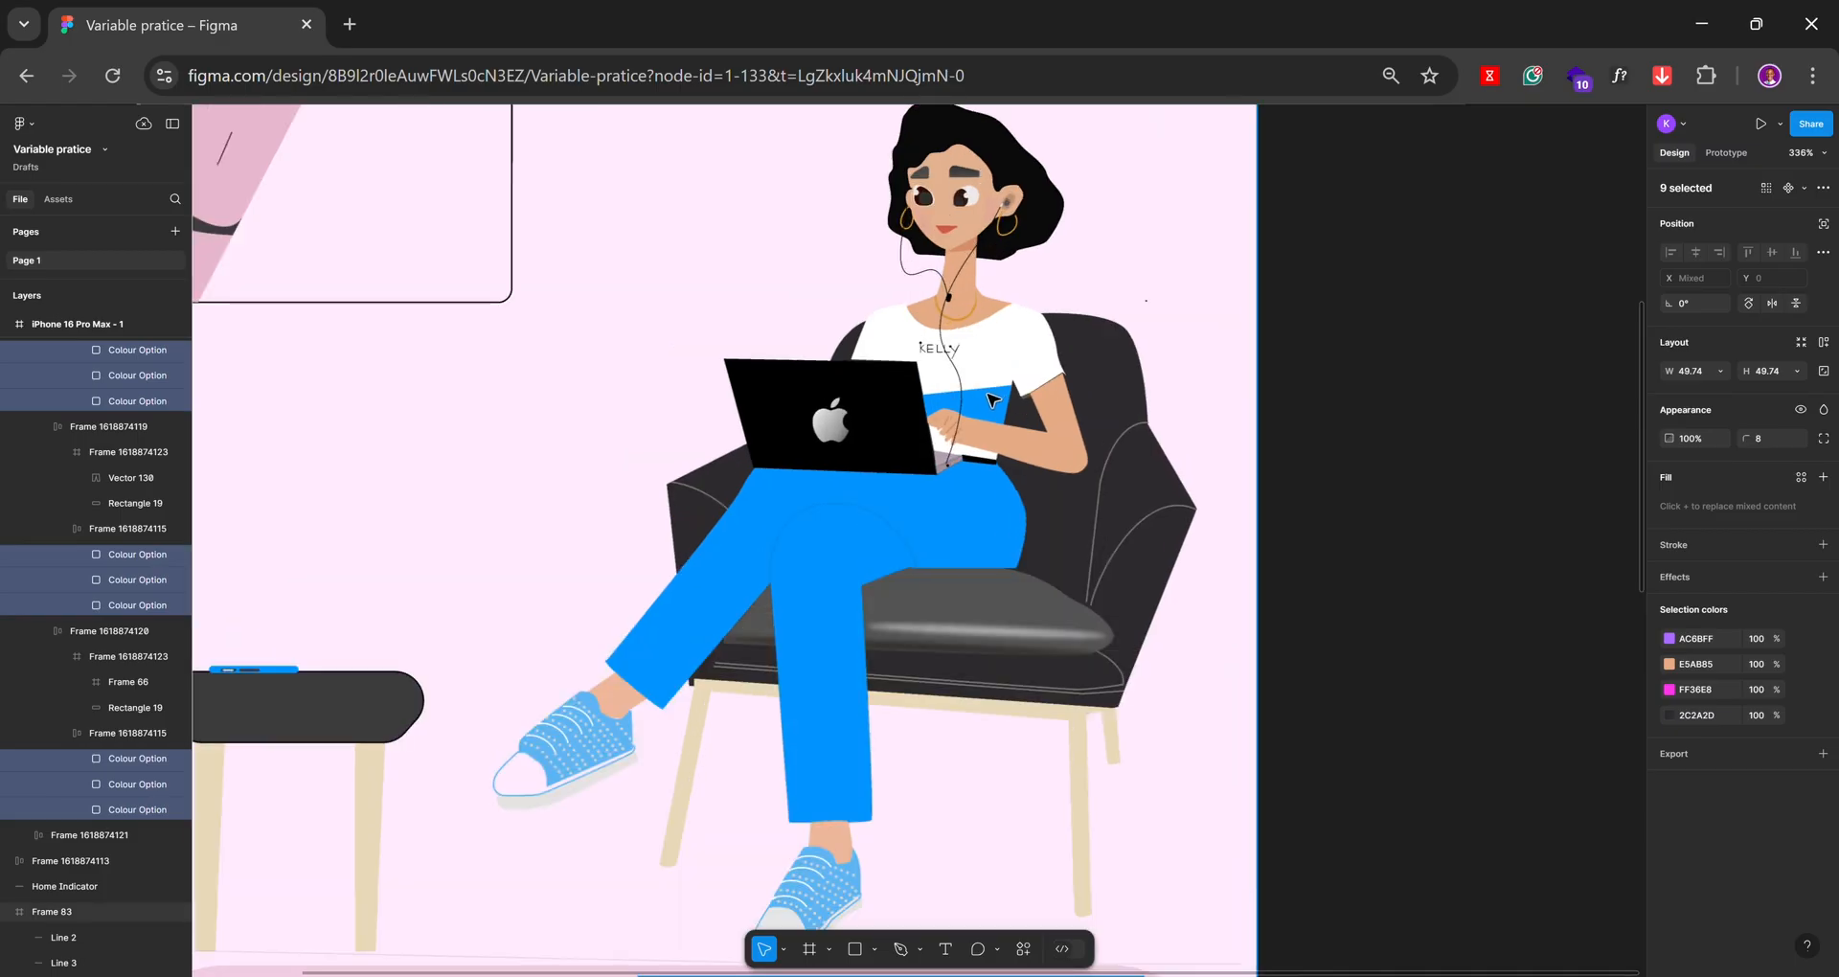
click(990, 405)
double_click(990, 405)
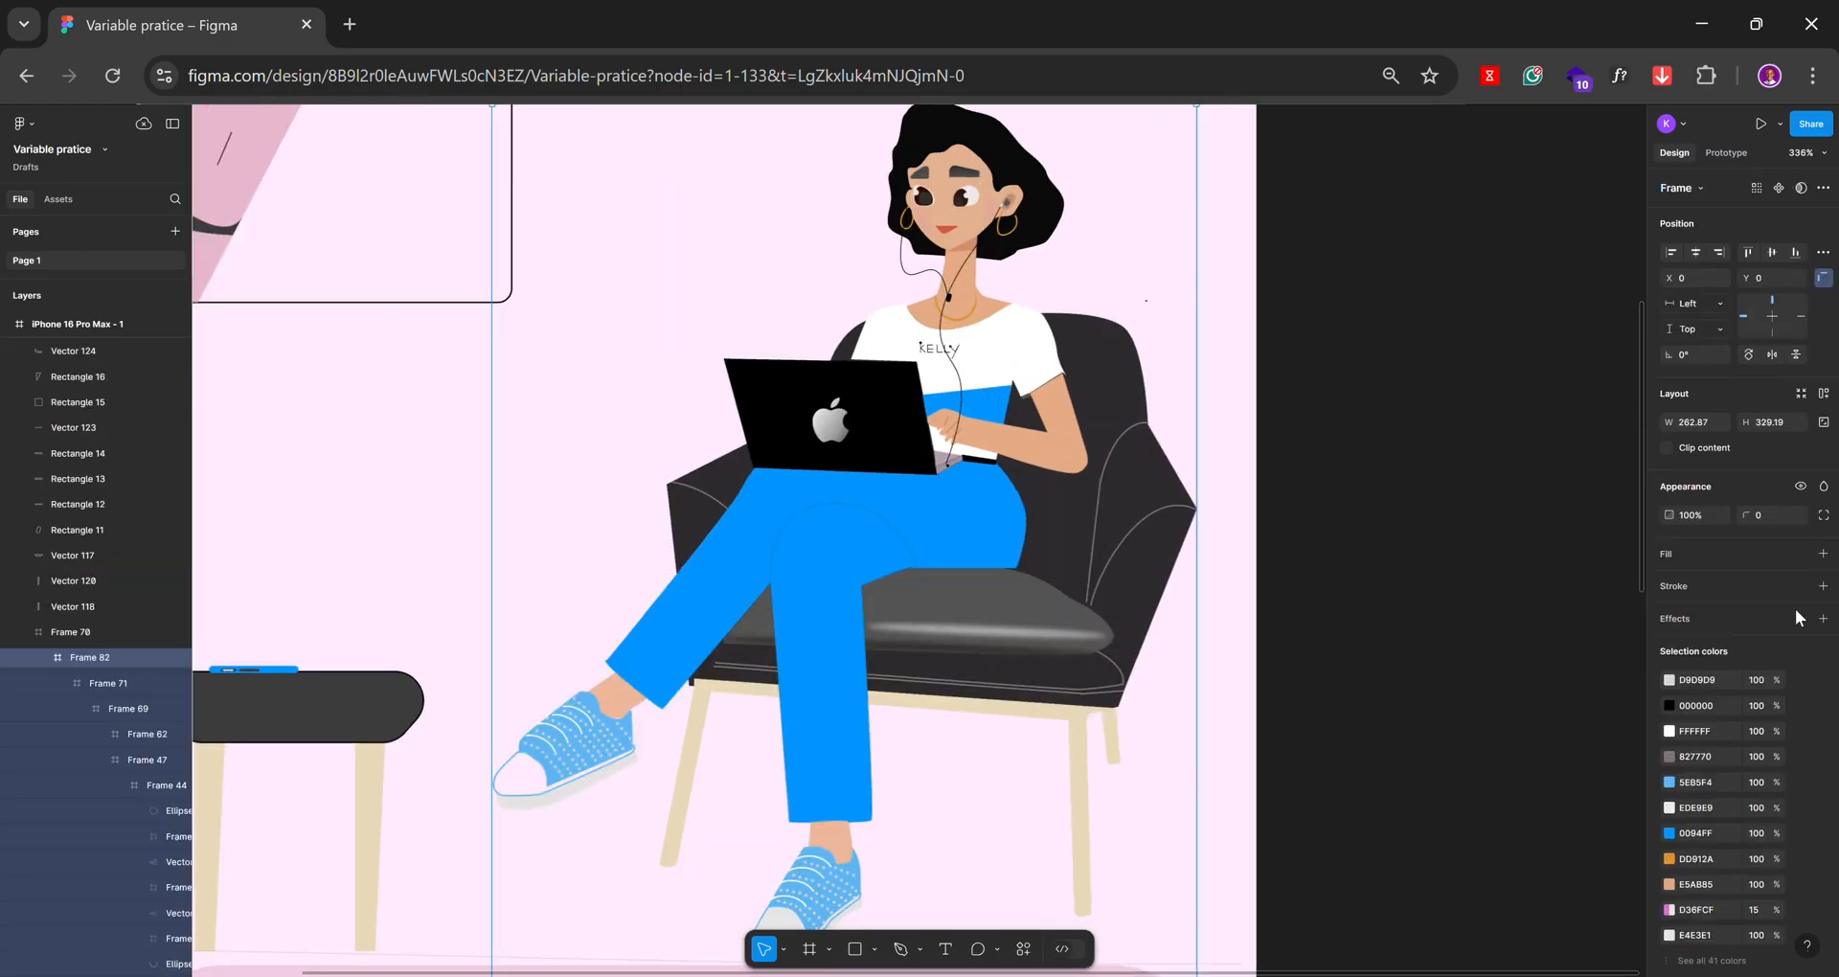
scroll(1825, 757, down, 2)
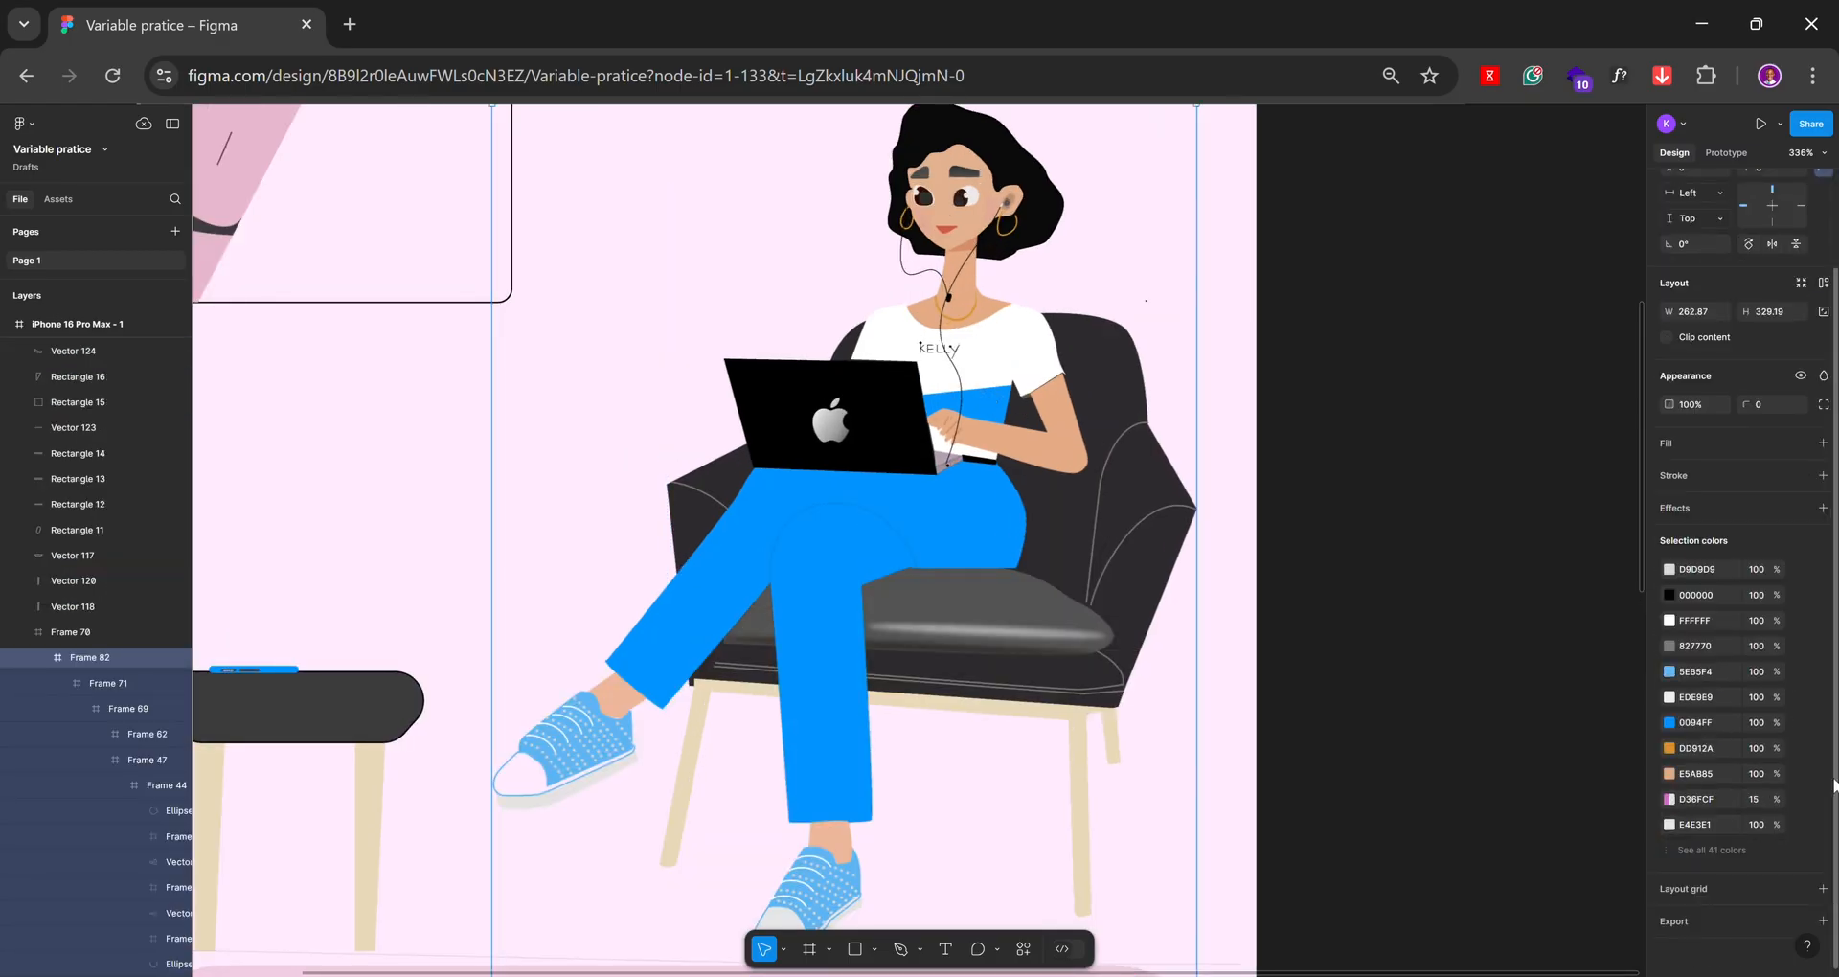
click(1724, 849)
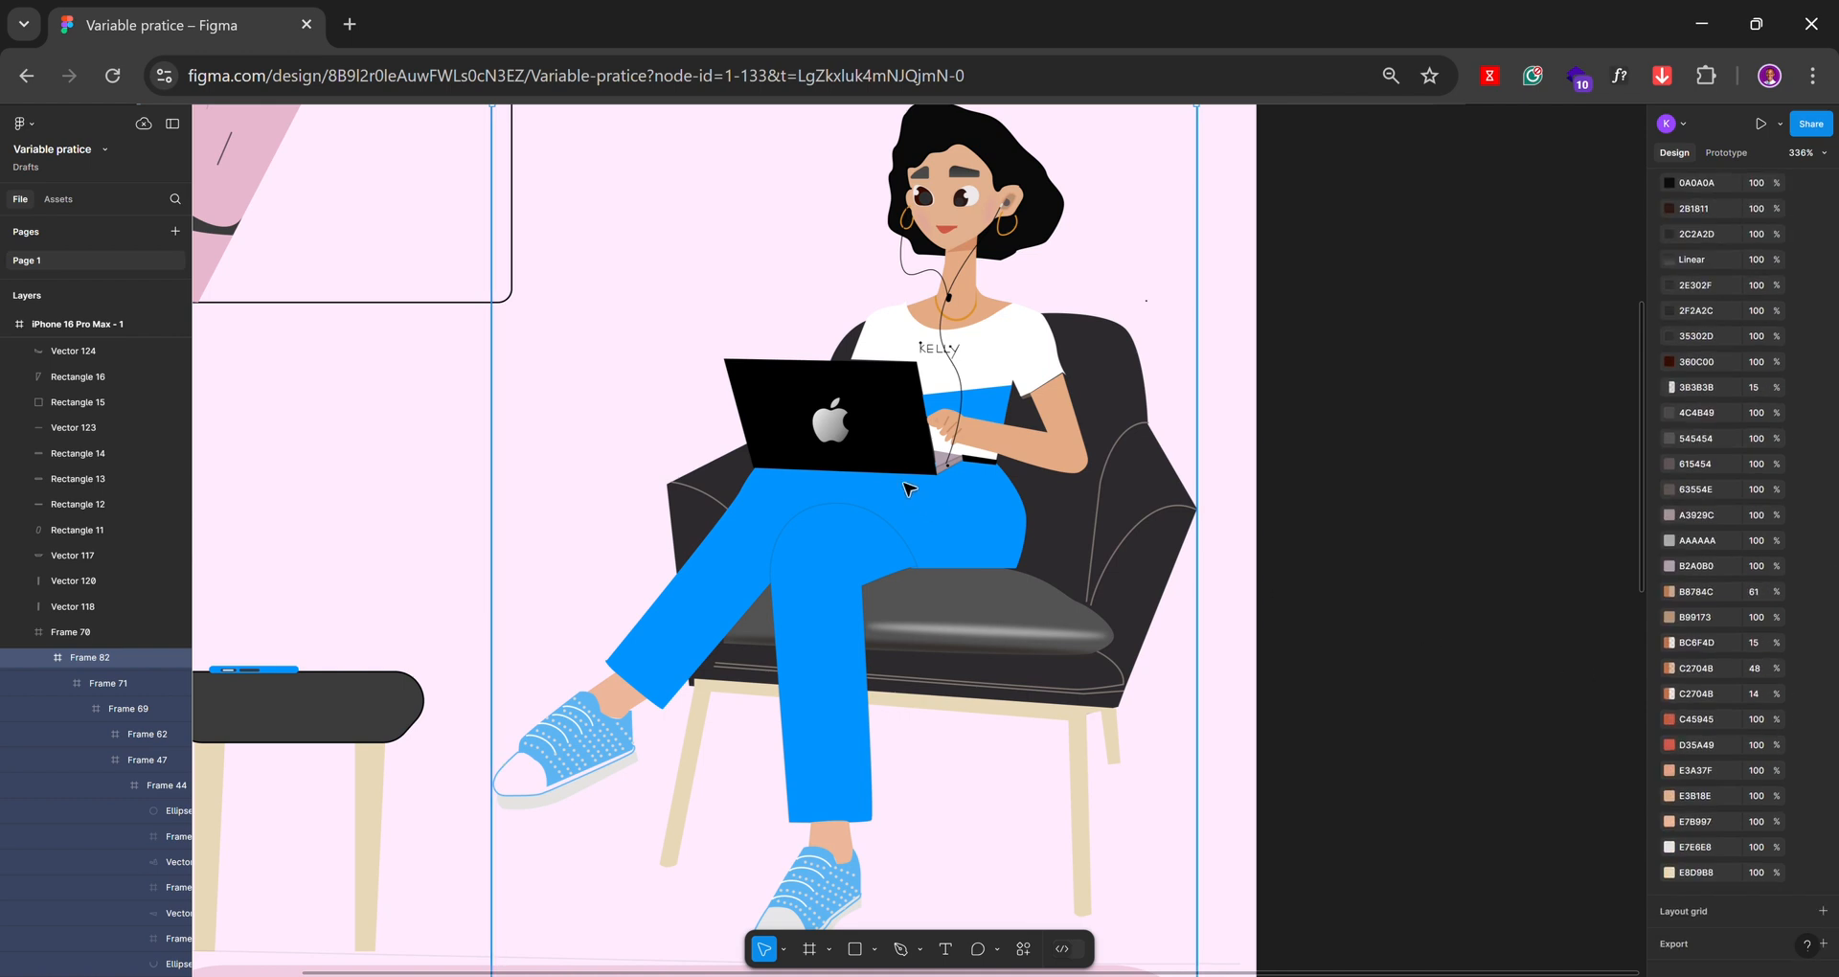
scroll(895, 474, down, 5)
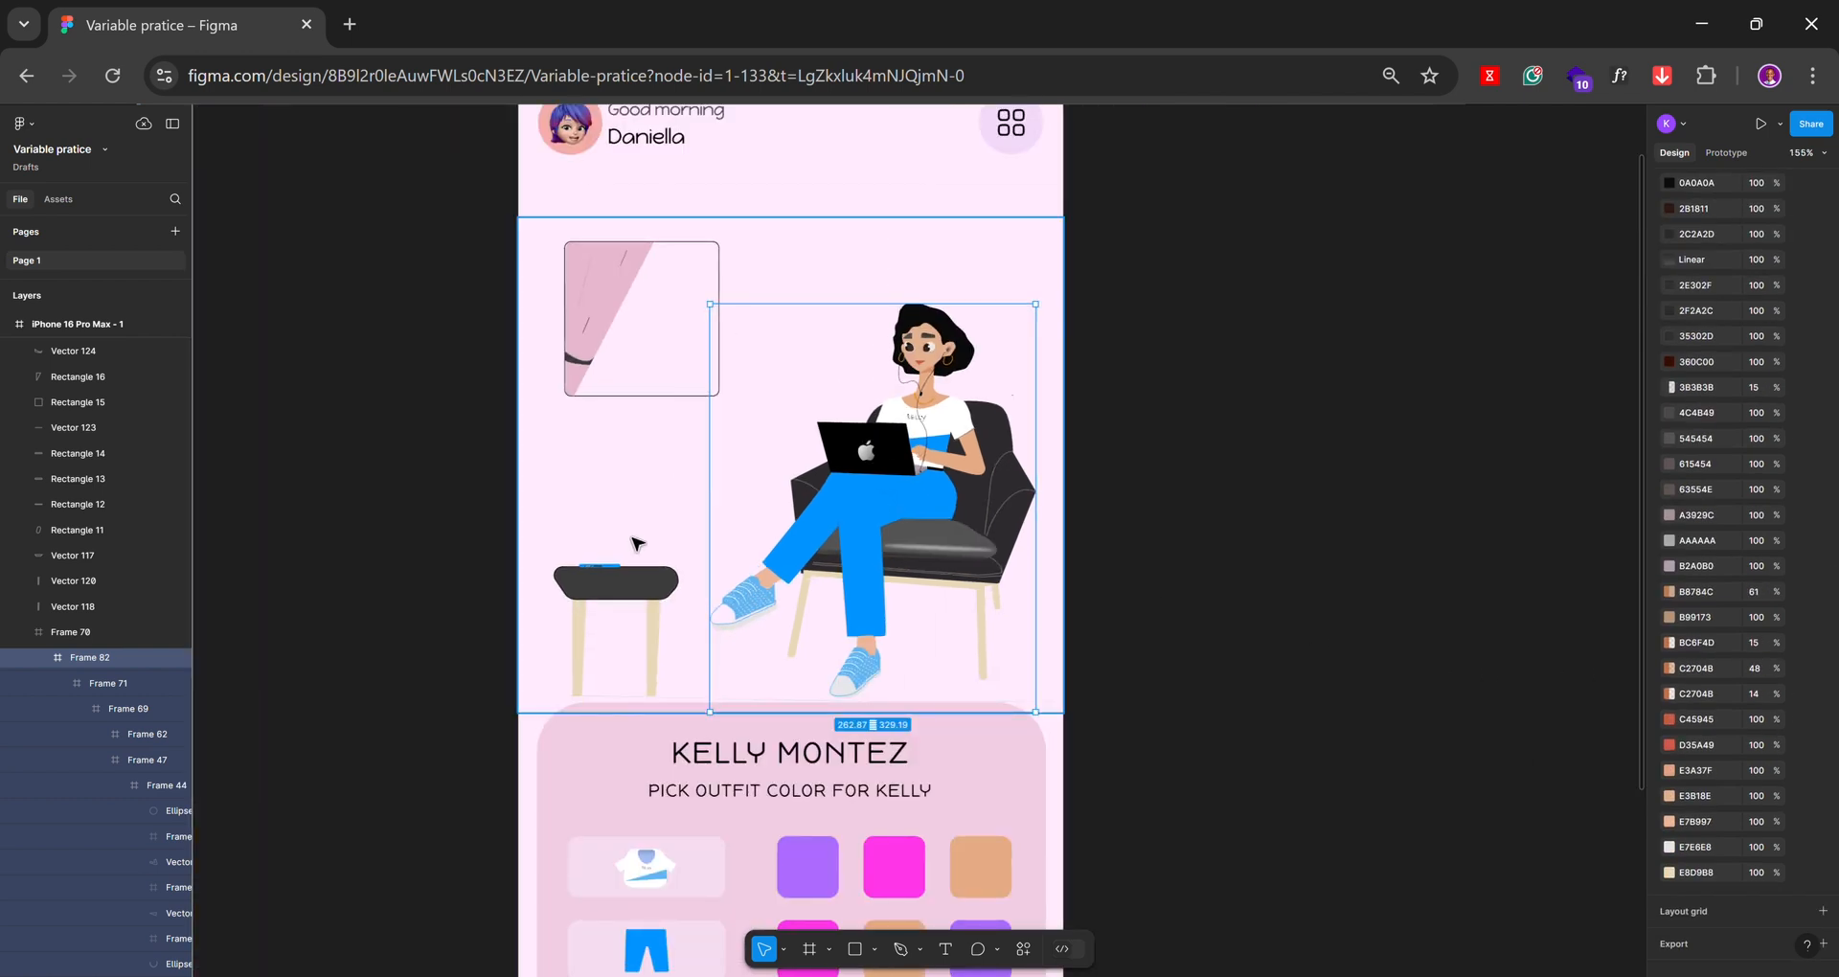
scroll(634, 537, up, 4)
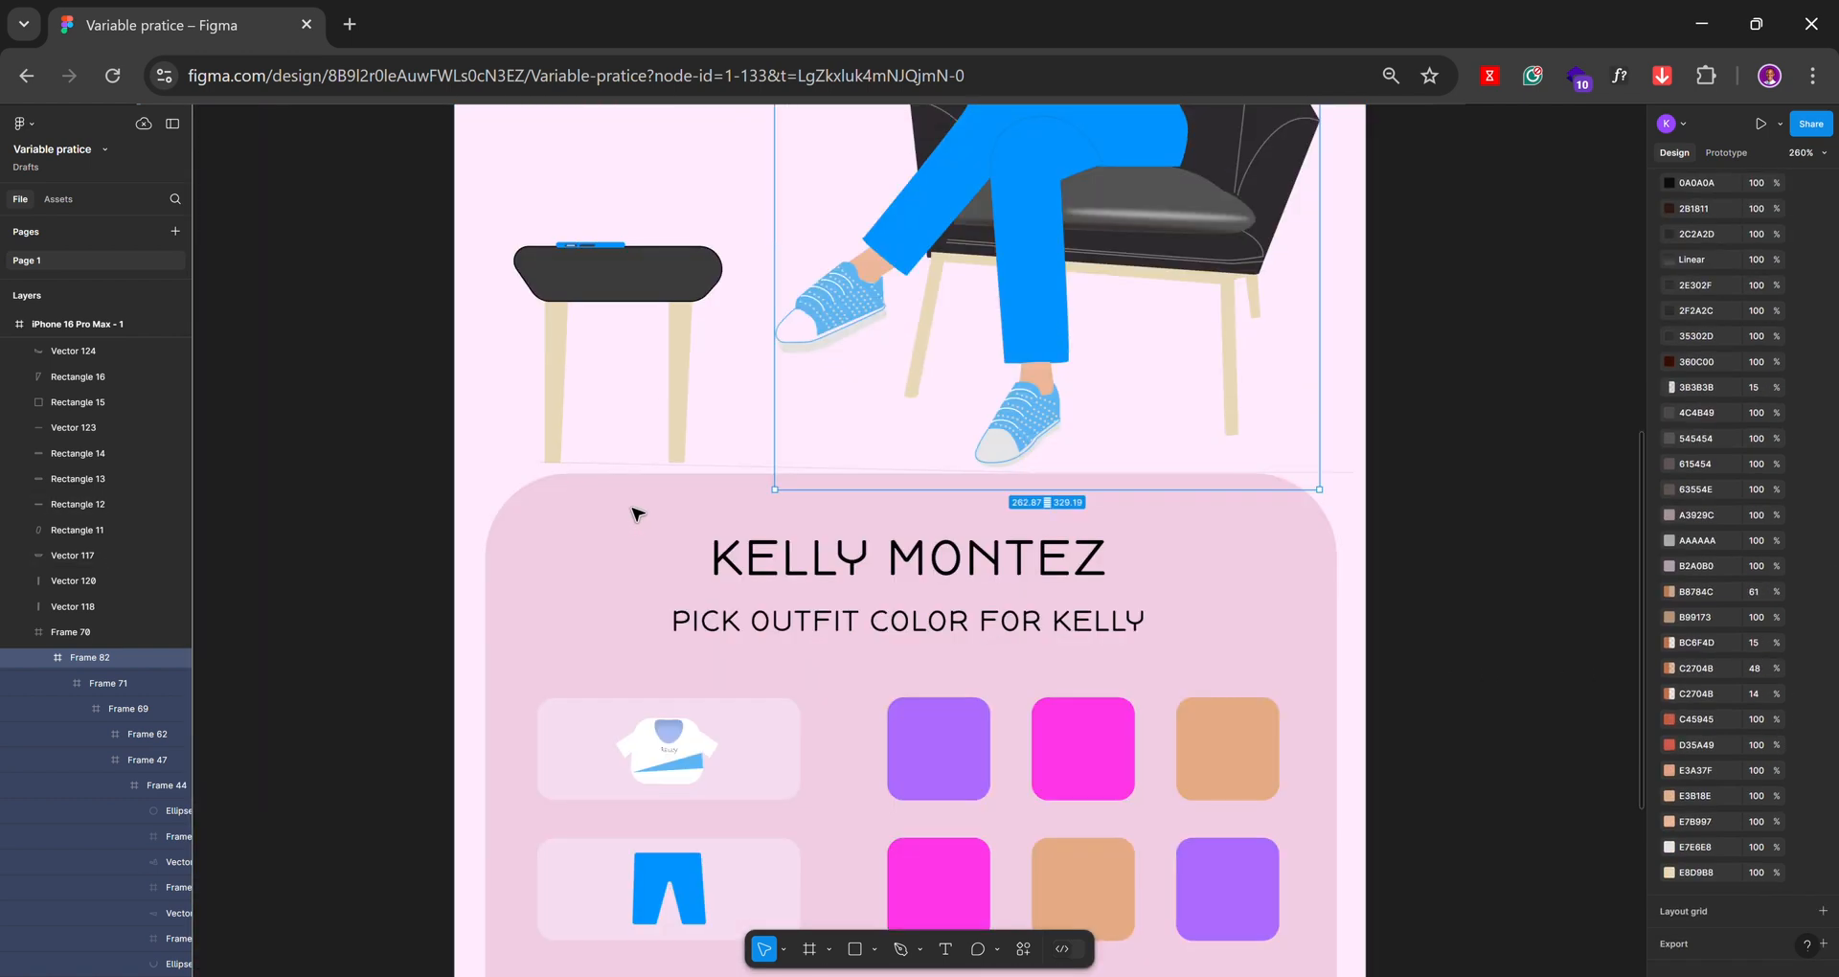
scroll(813, 571, down, 4)
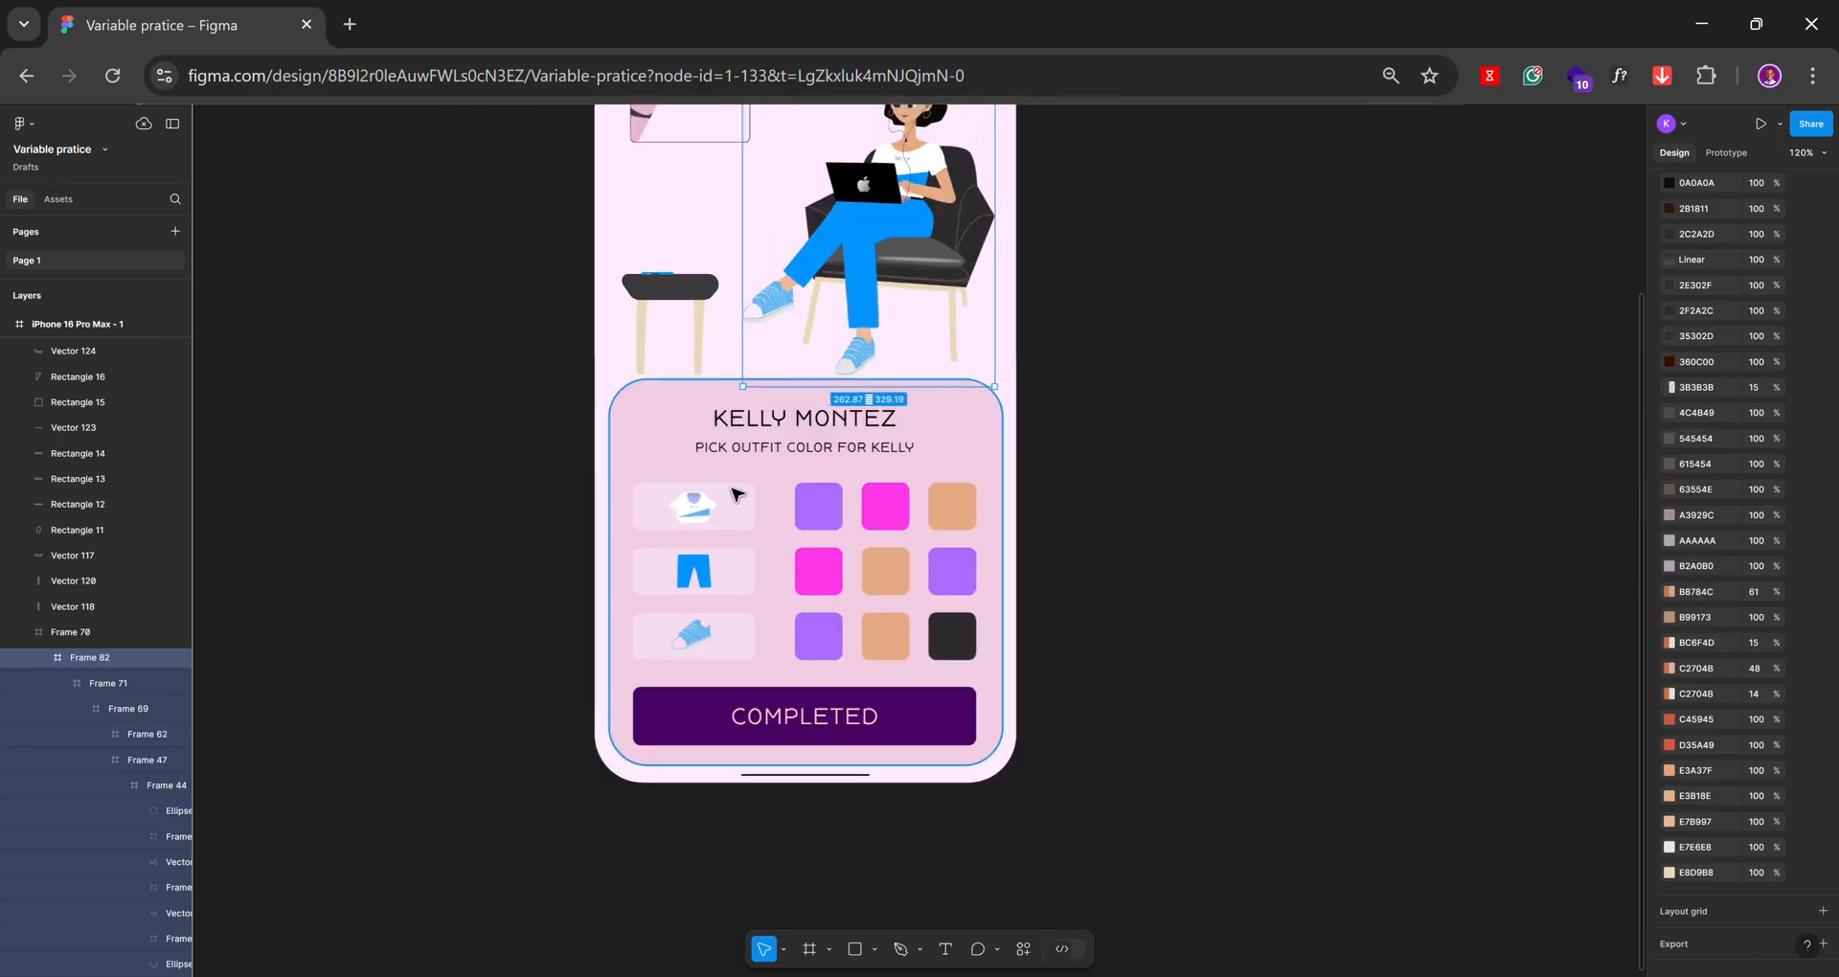
scroll(817, 587, up, 3)
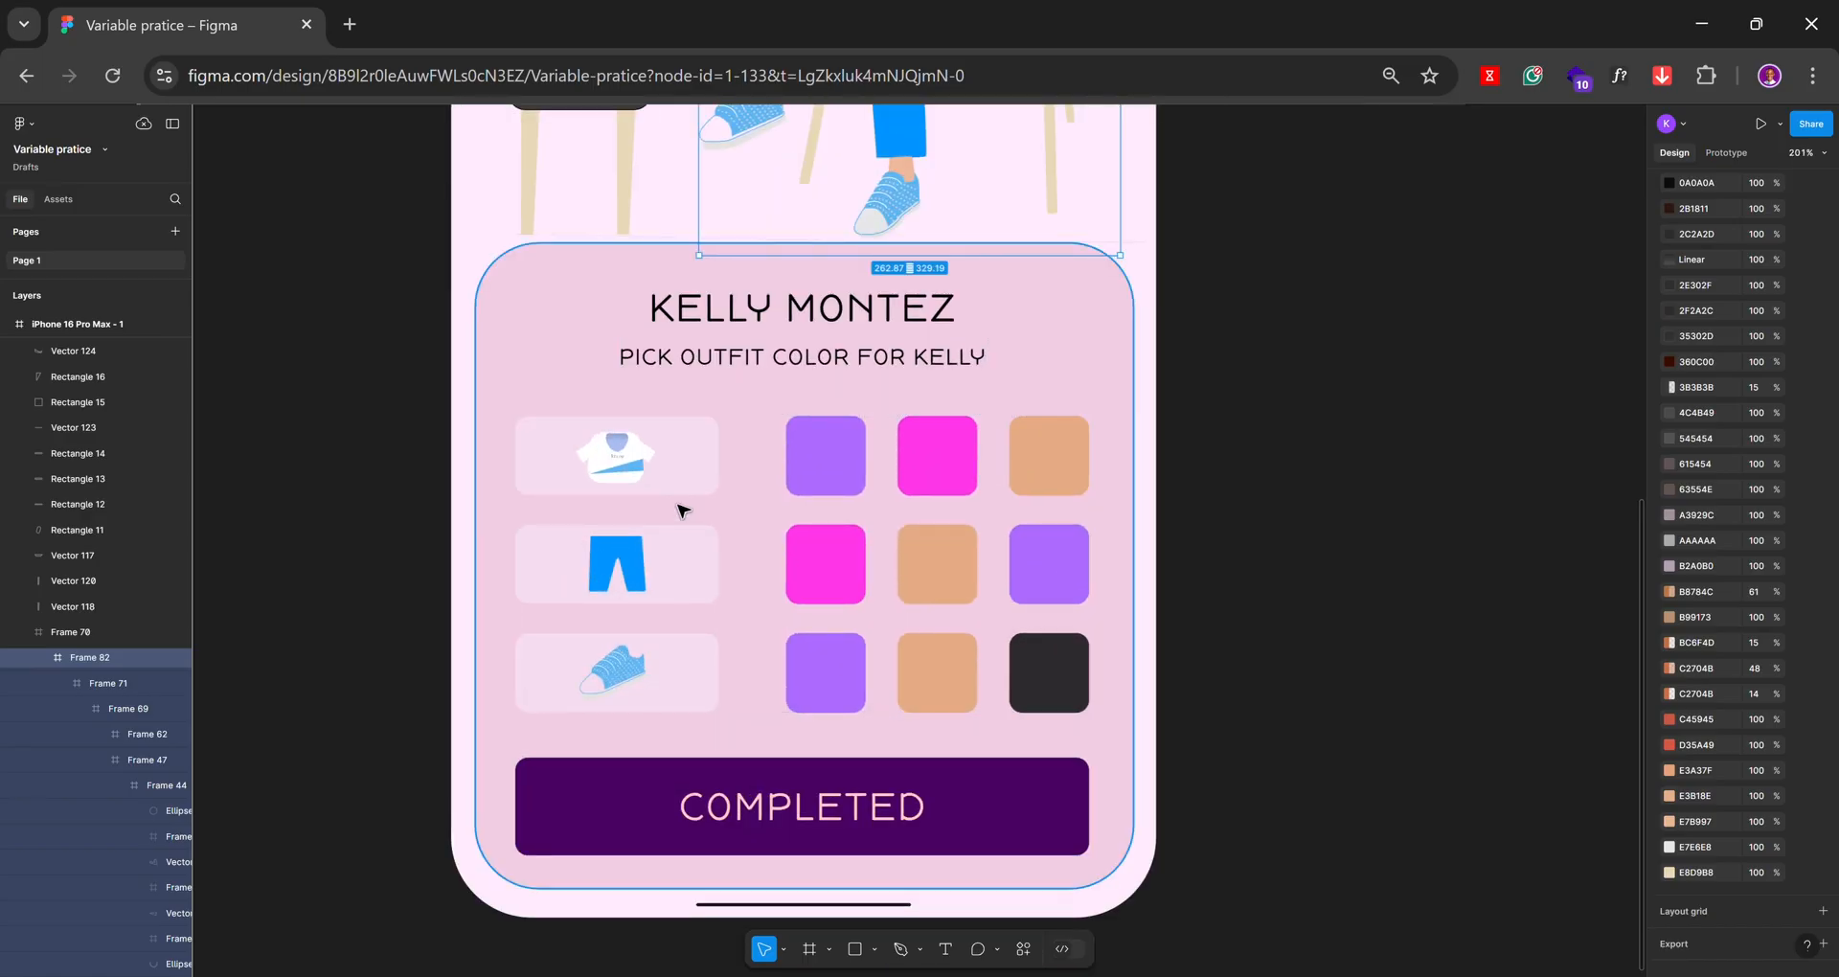
scroll(676, 507, down, 3)
Delete the Purple, Pink, Gold, Black, White, Blue and Sky blue variables from Collection 1 in the local variables
click(1117, 521)
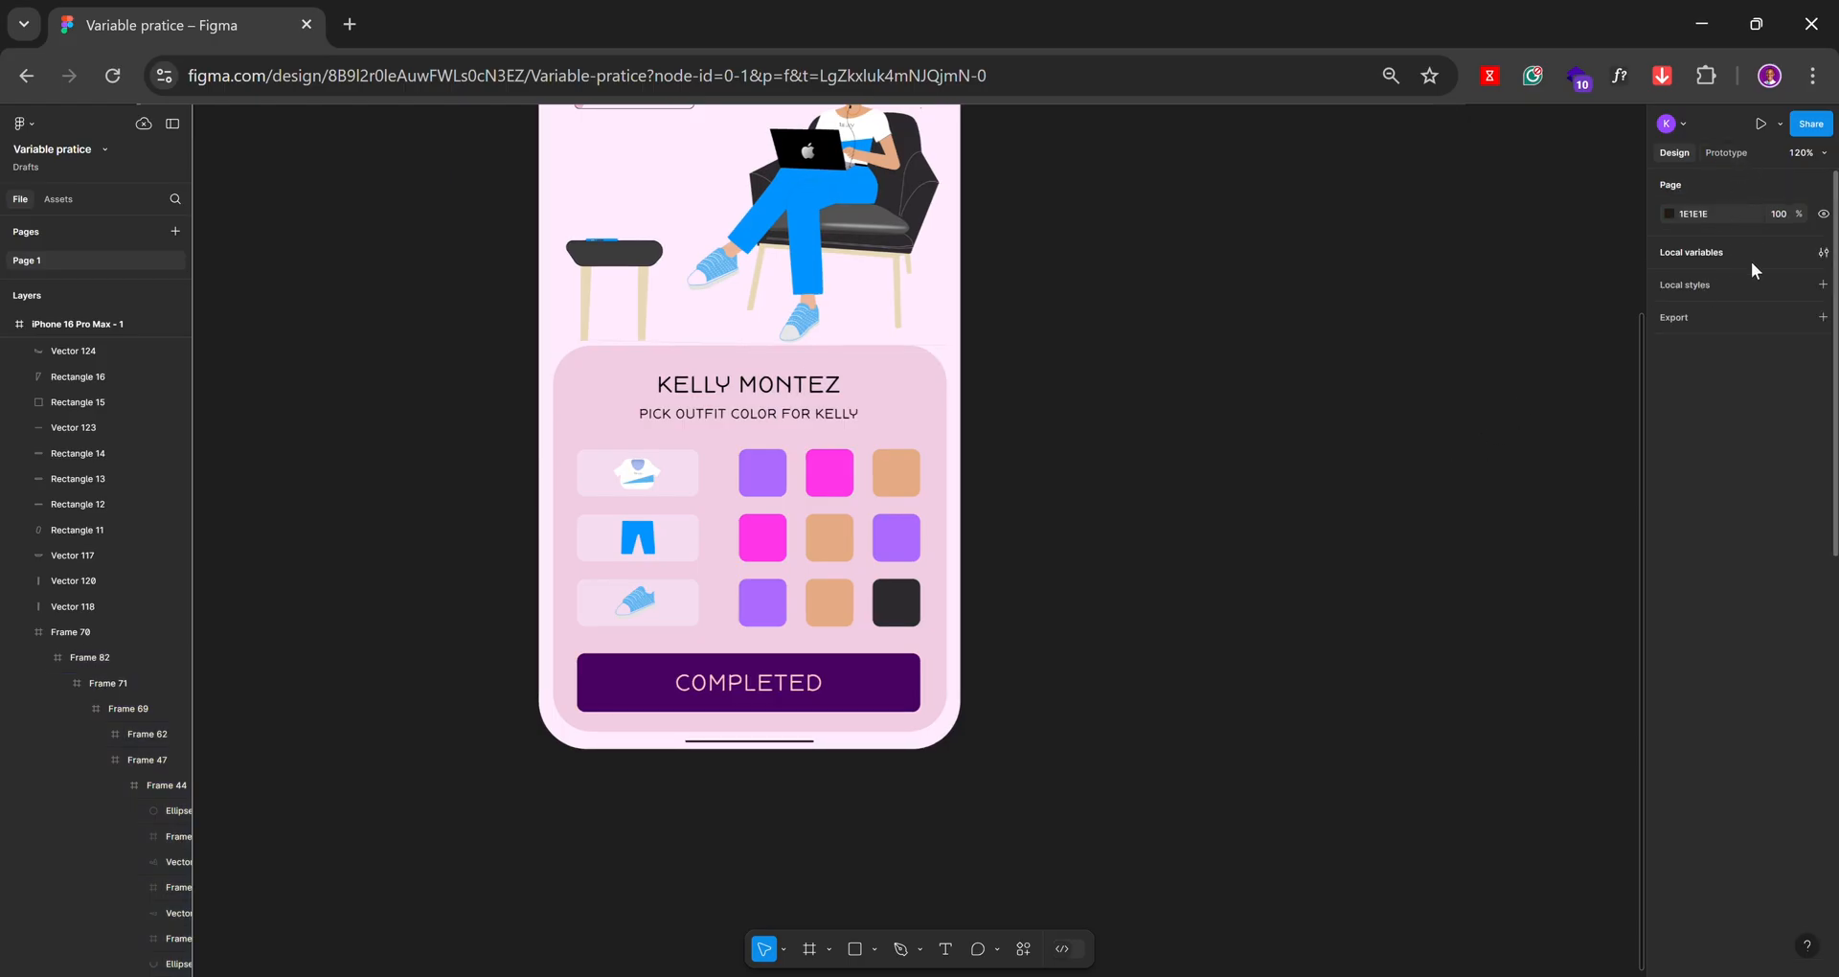
click(1823, 253)
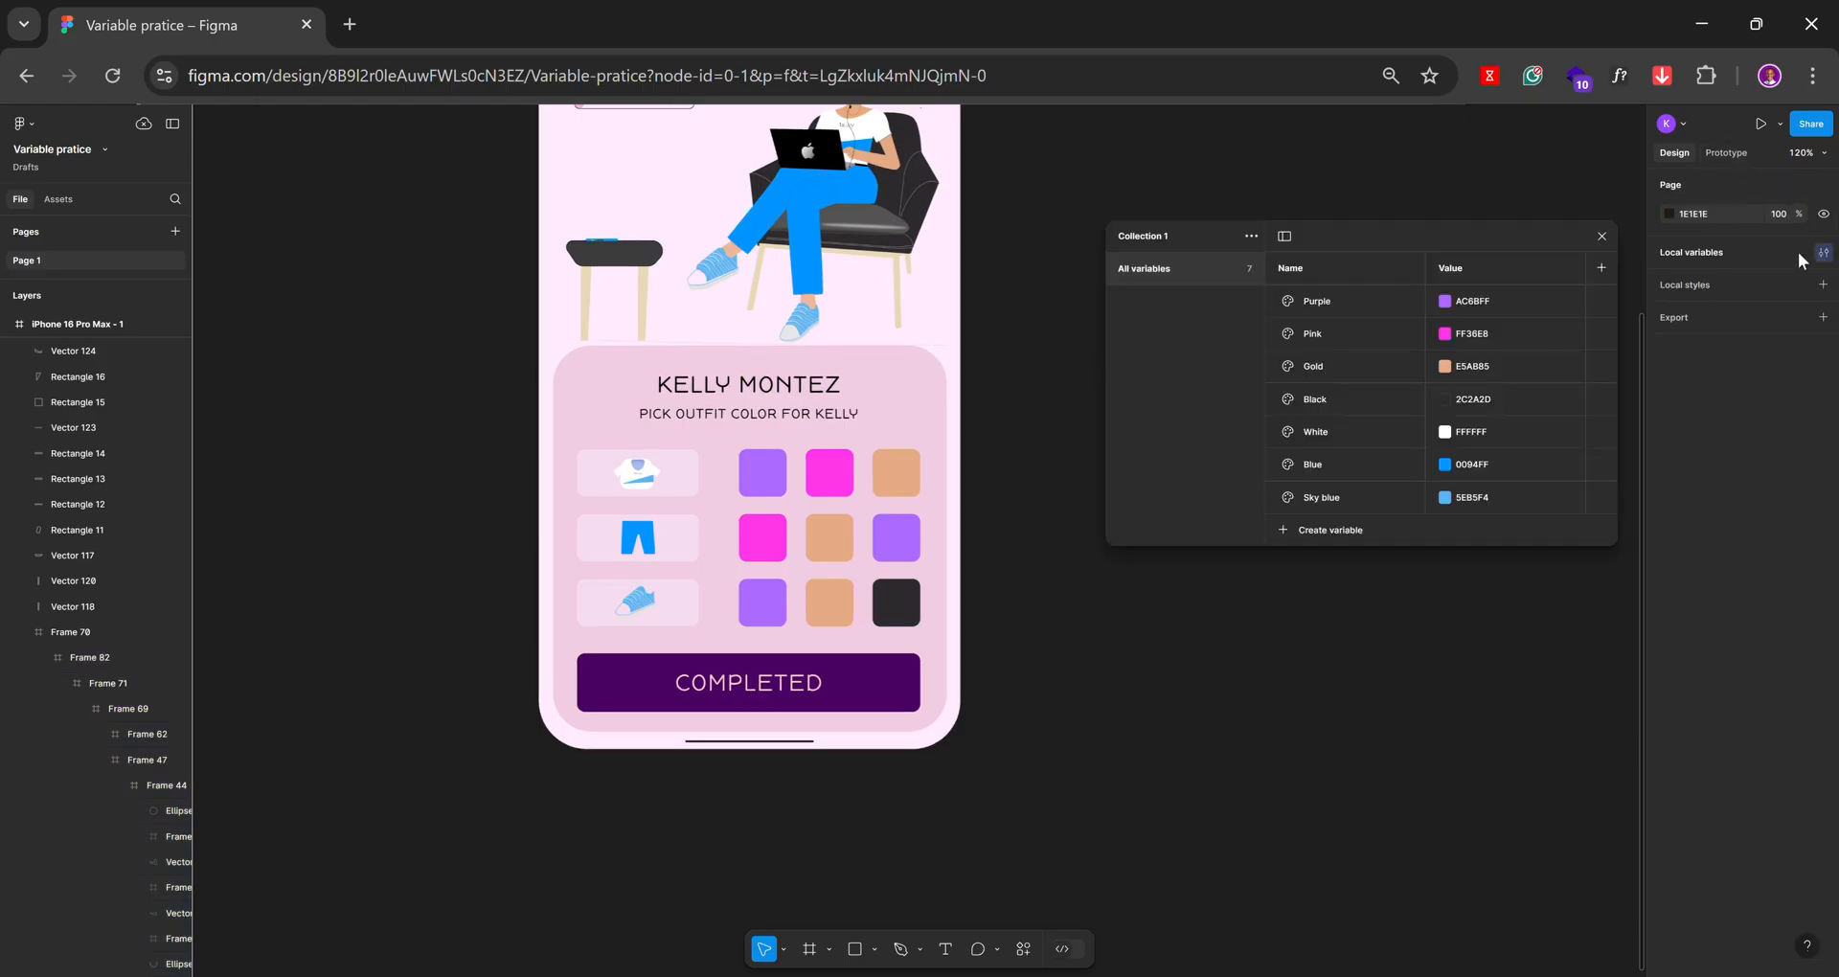
click(1481, 299)
shift+click(1368, 335)
shift+click(1358, 369)
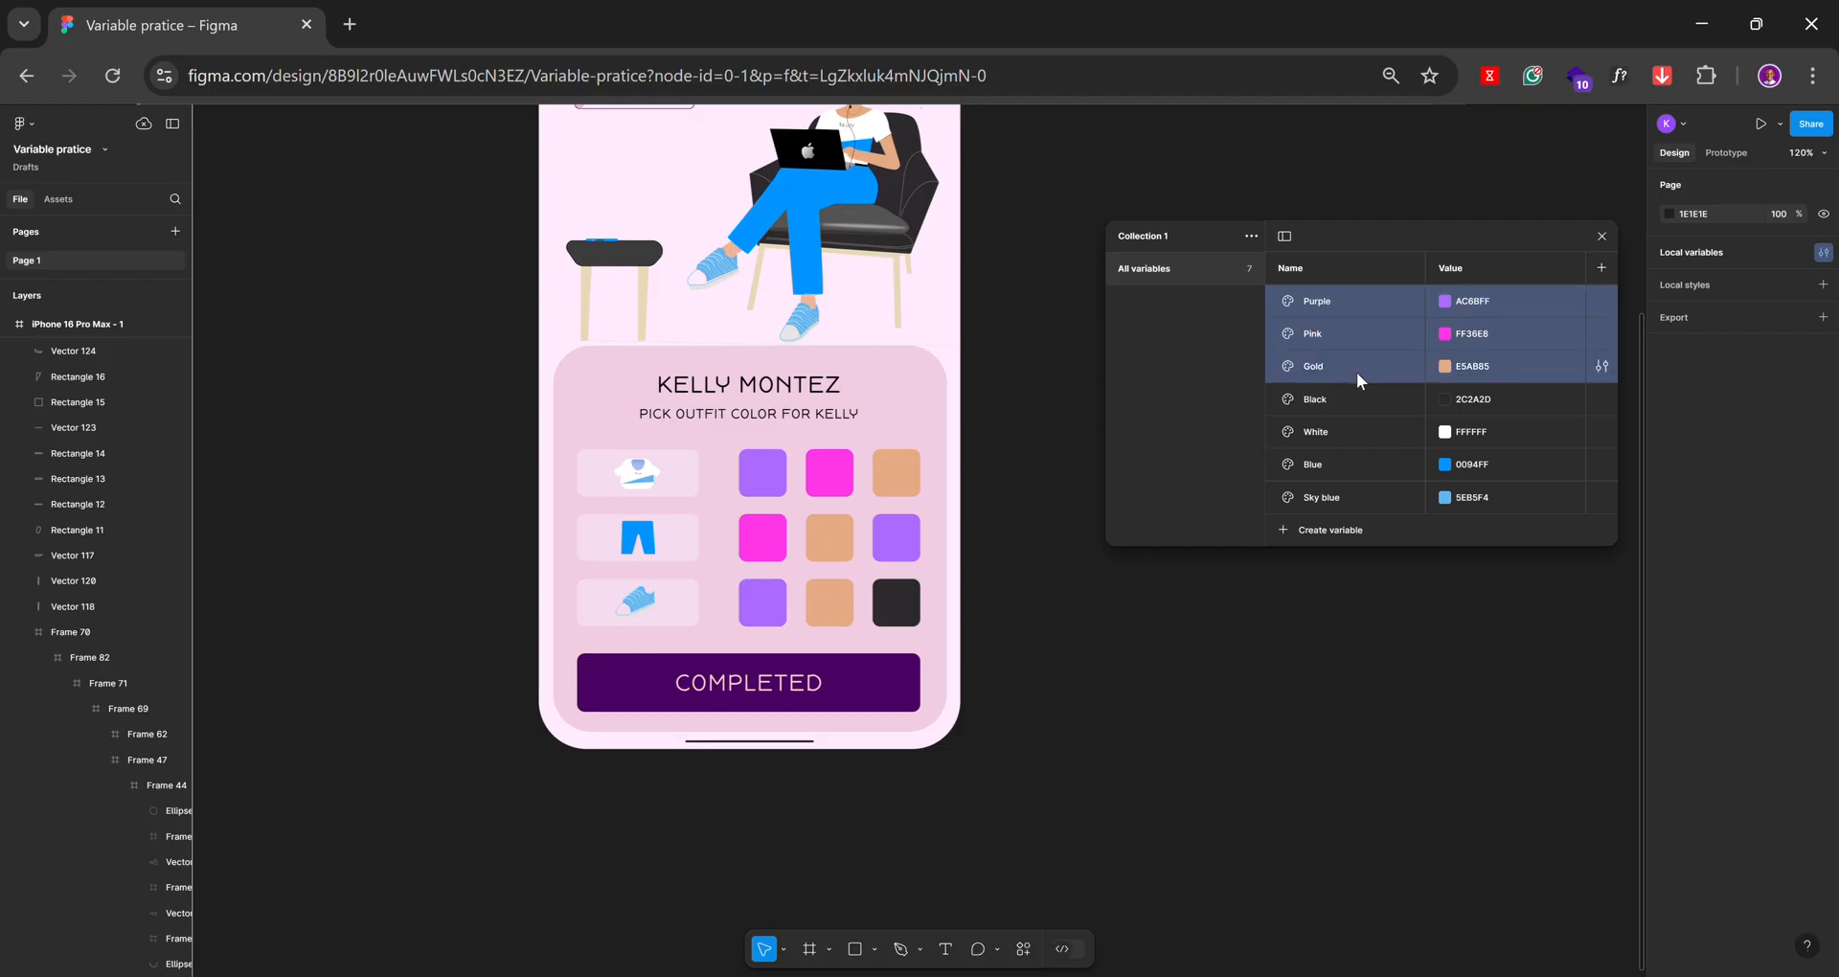
shift+click(1354, 401)
shift+click(1355, 433)
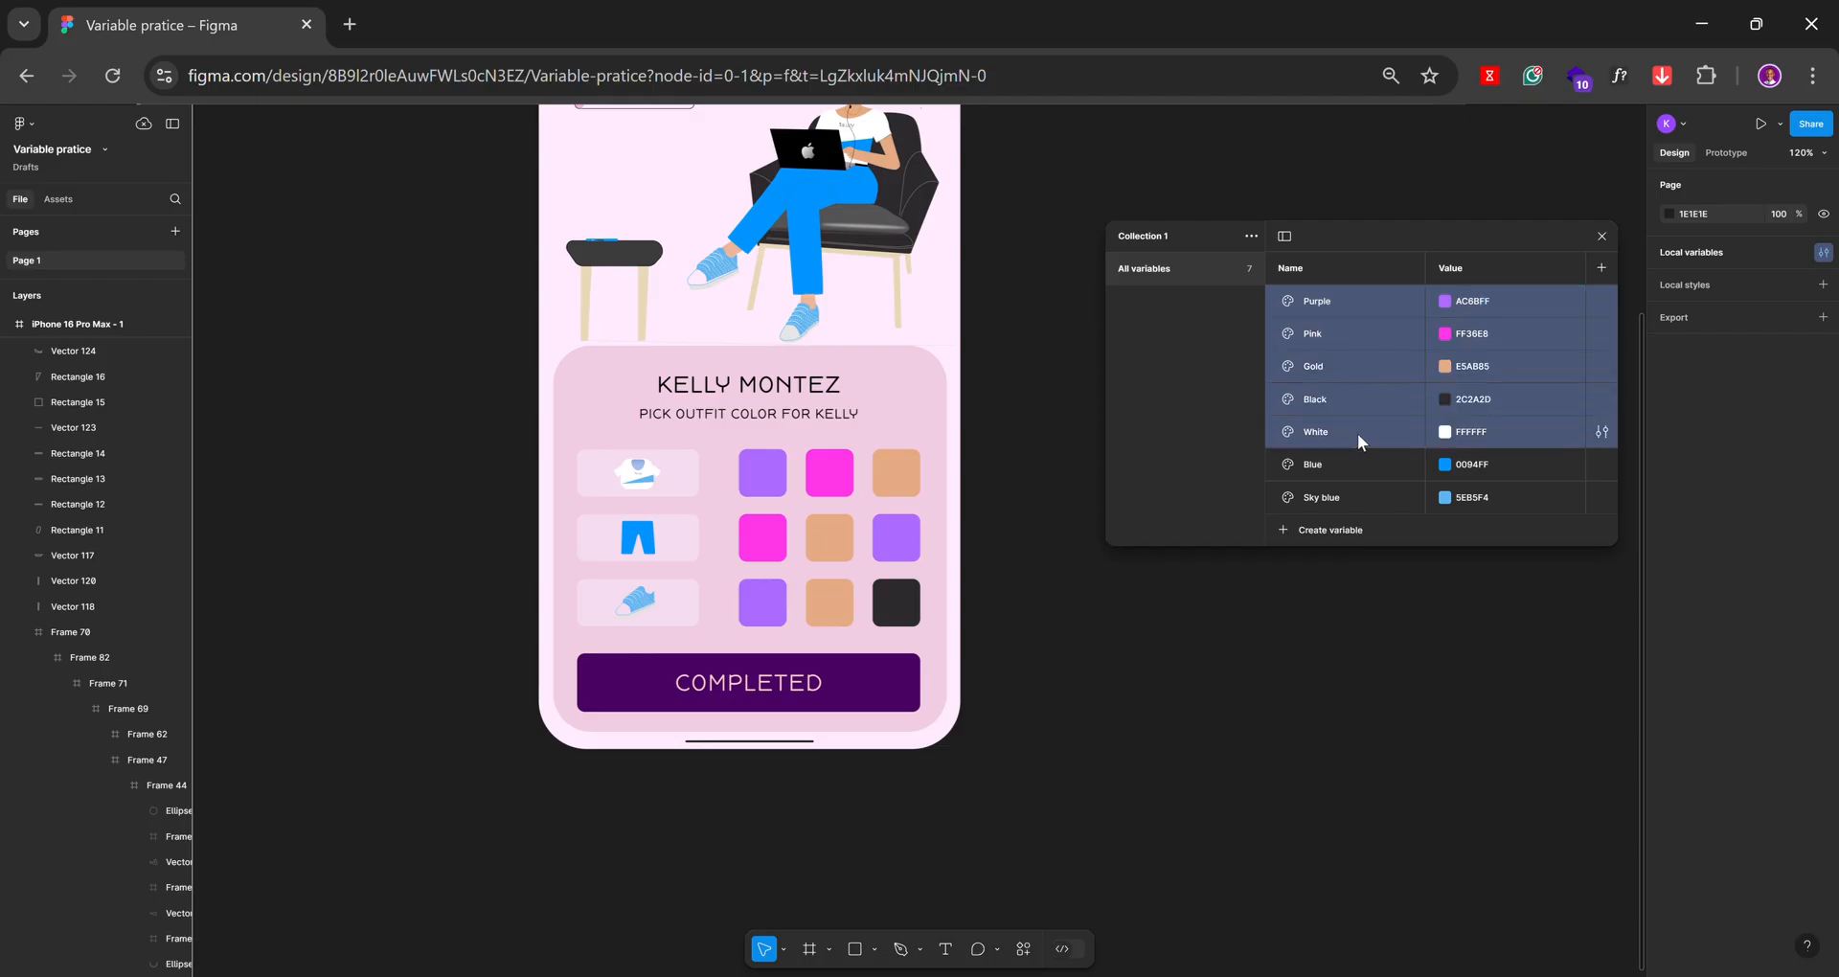
shift+click(1359, 461)
shift+click(1359, 498)
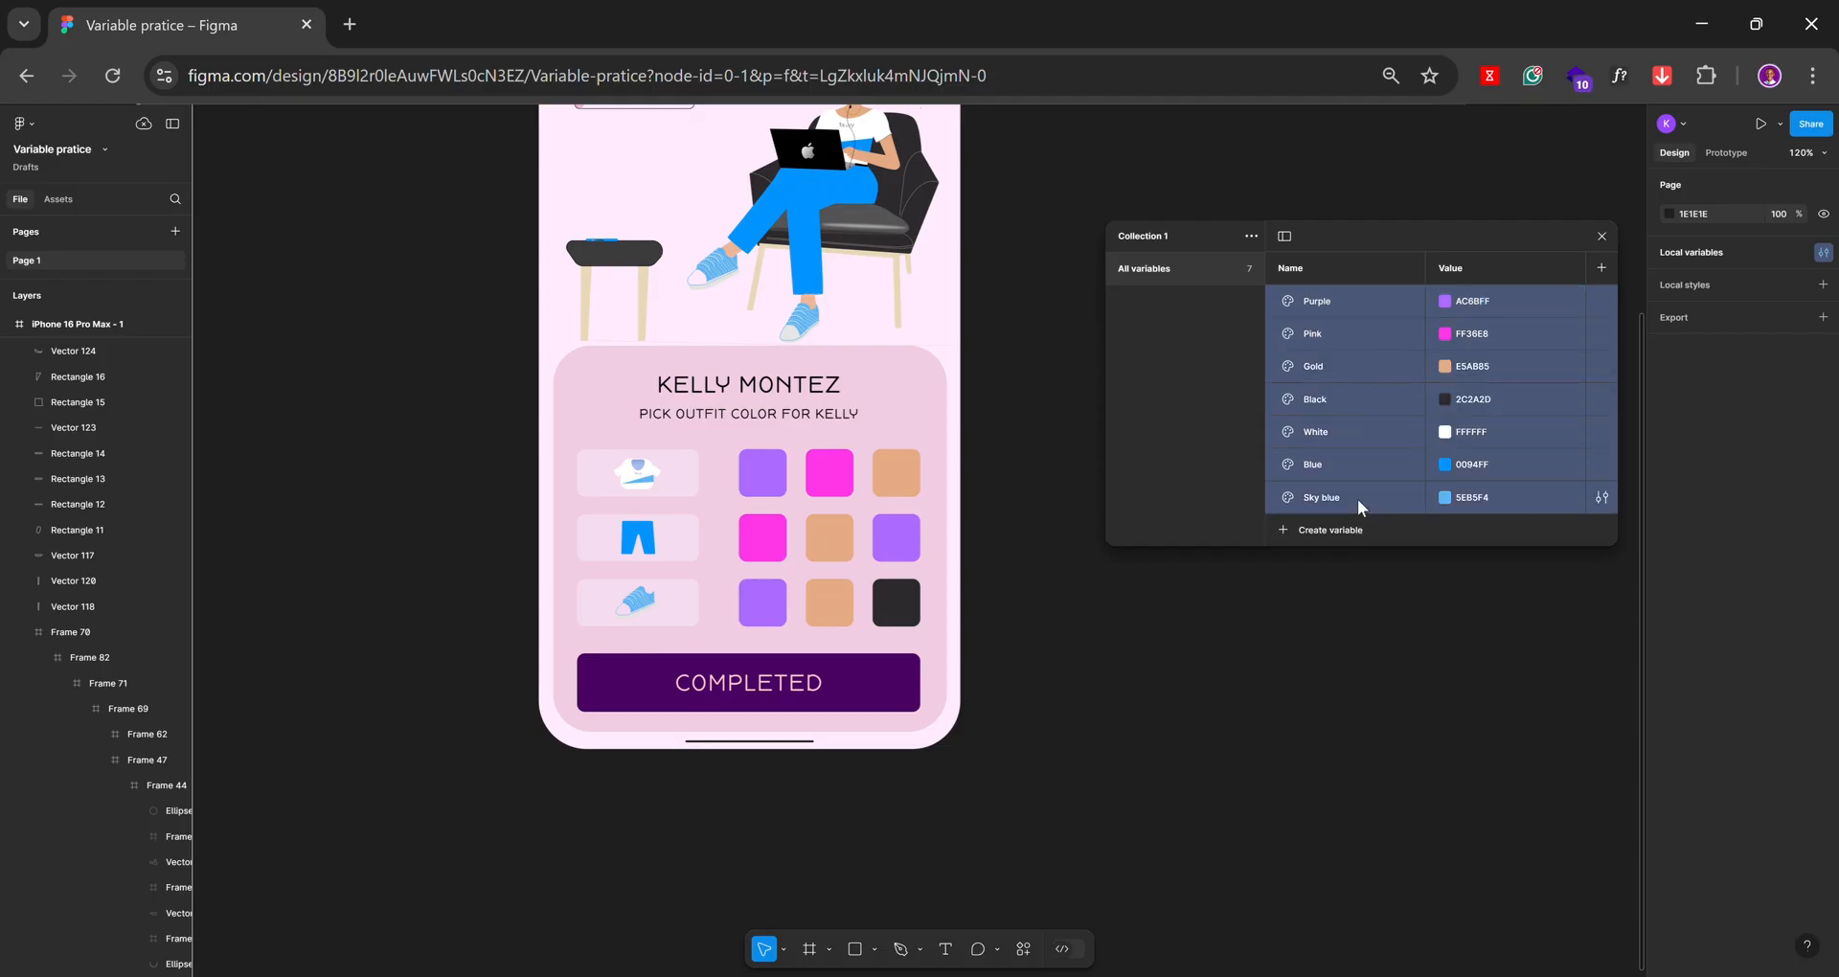
right_click(1349, 447)
click(1396, 582)
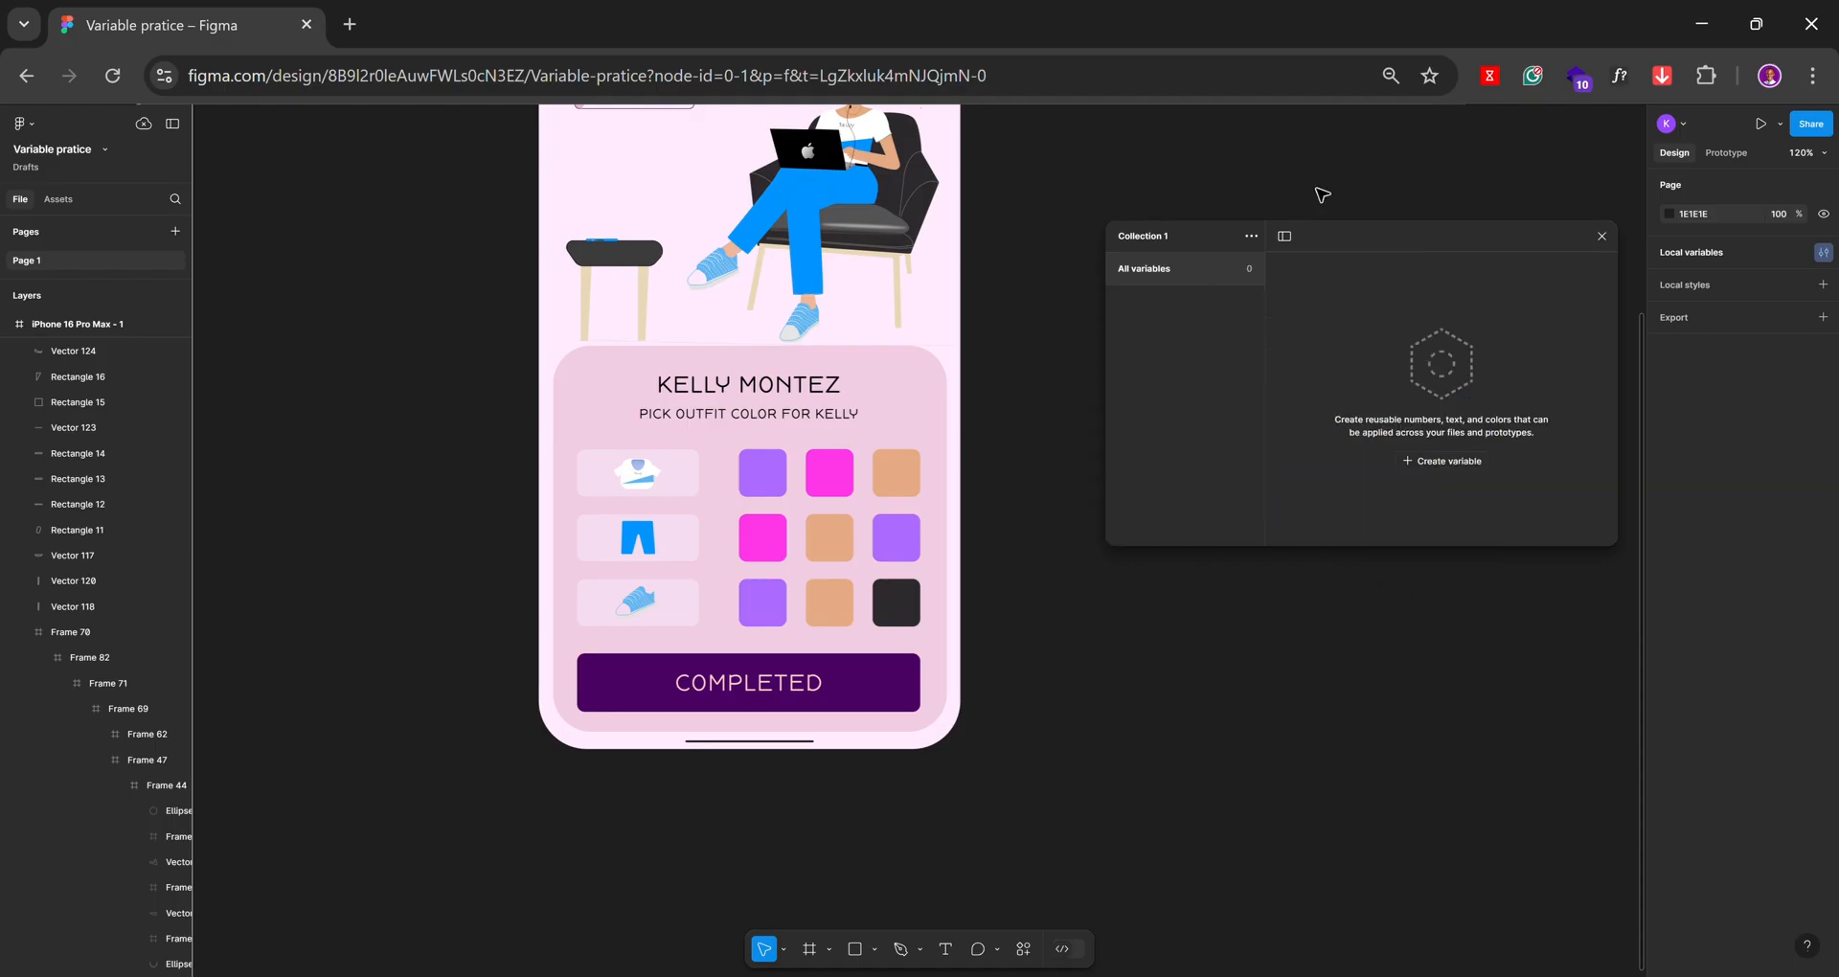
Remove the on-click Set variable prototype interactions from the three colour swatches in the shirt row
click(1727, 153)
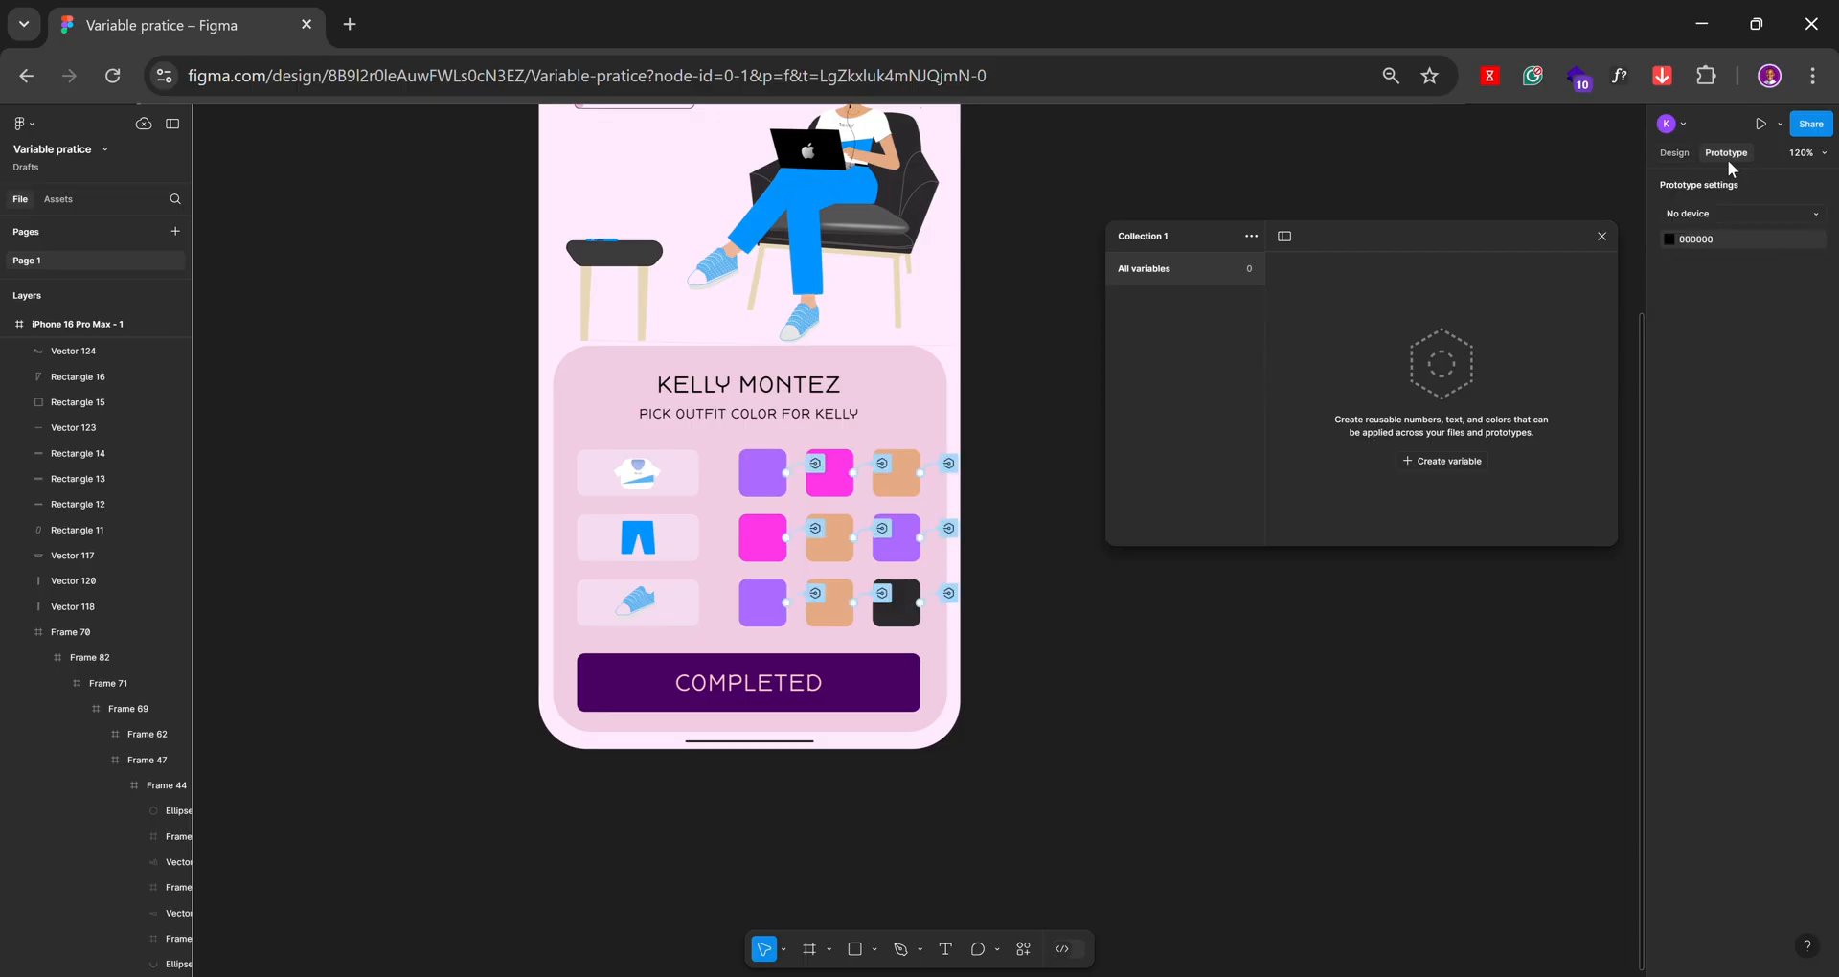
scroll(840, 526, up, 5)
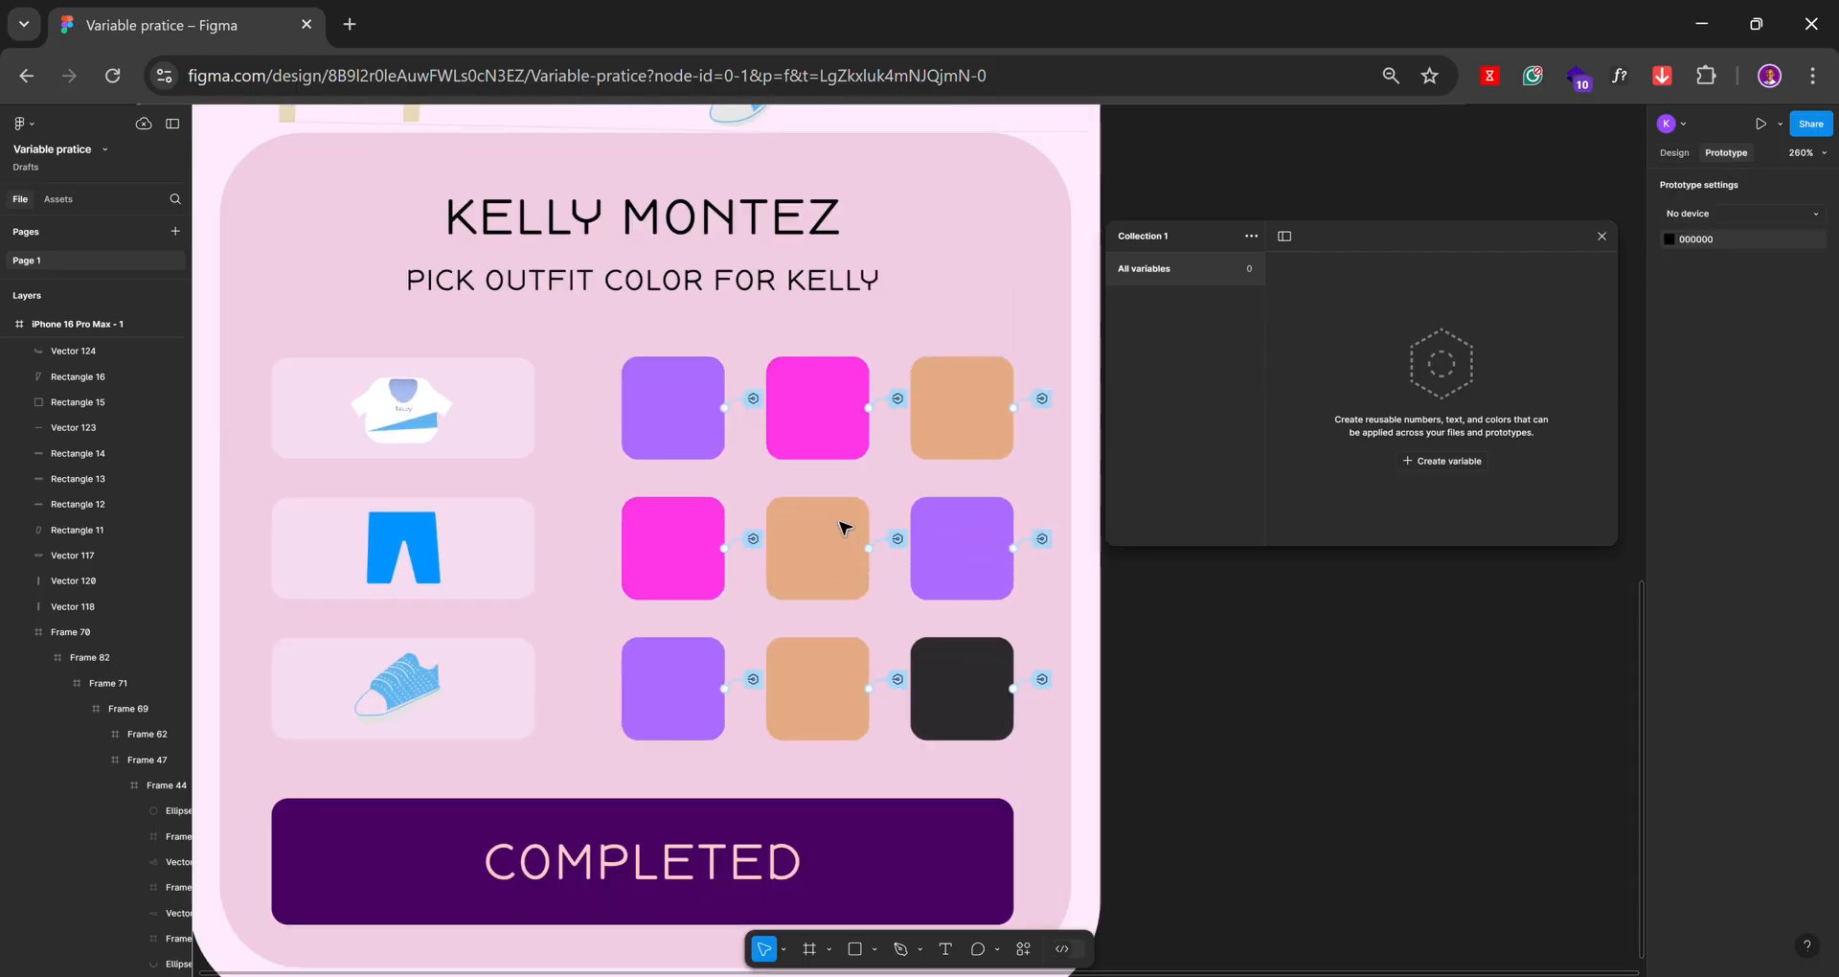
click(758, 402)
click(782, 408)
click(801, 407)
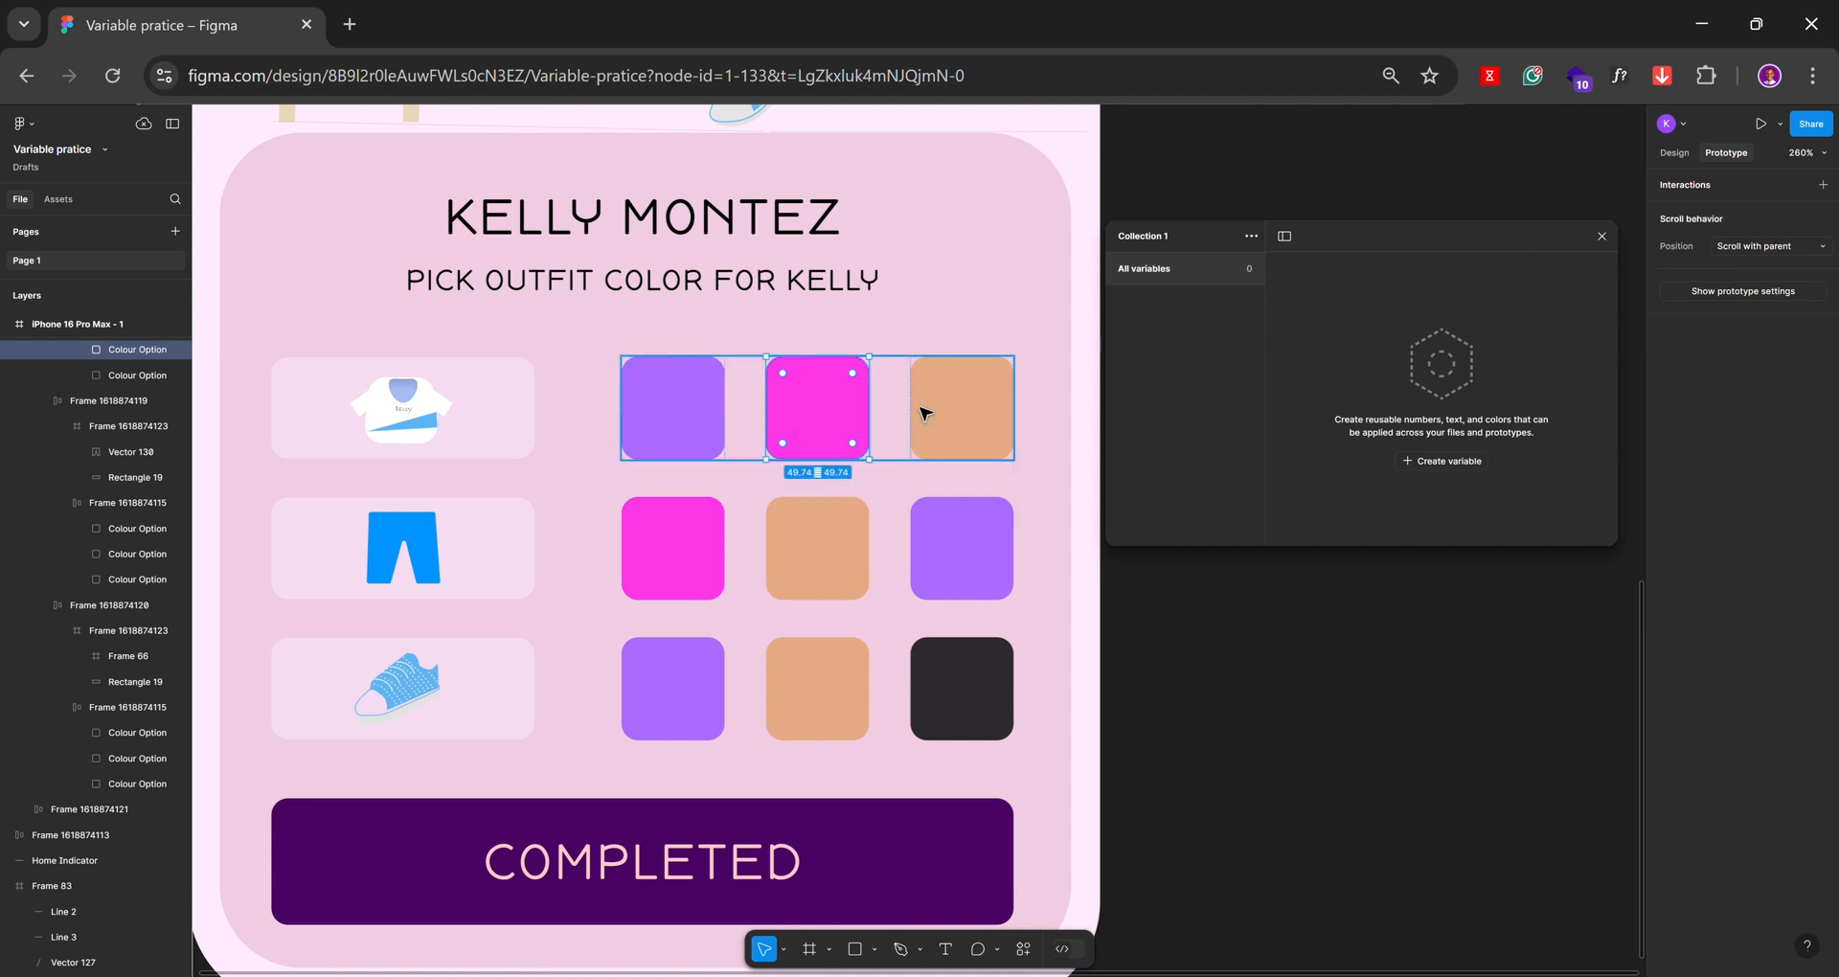
click(955, 419)
click(1042, 399)
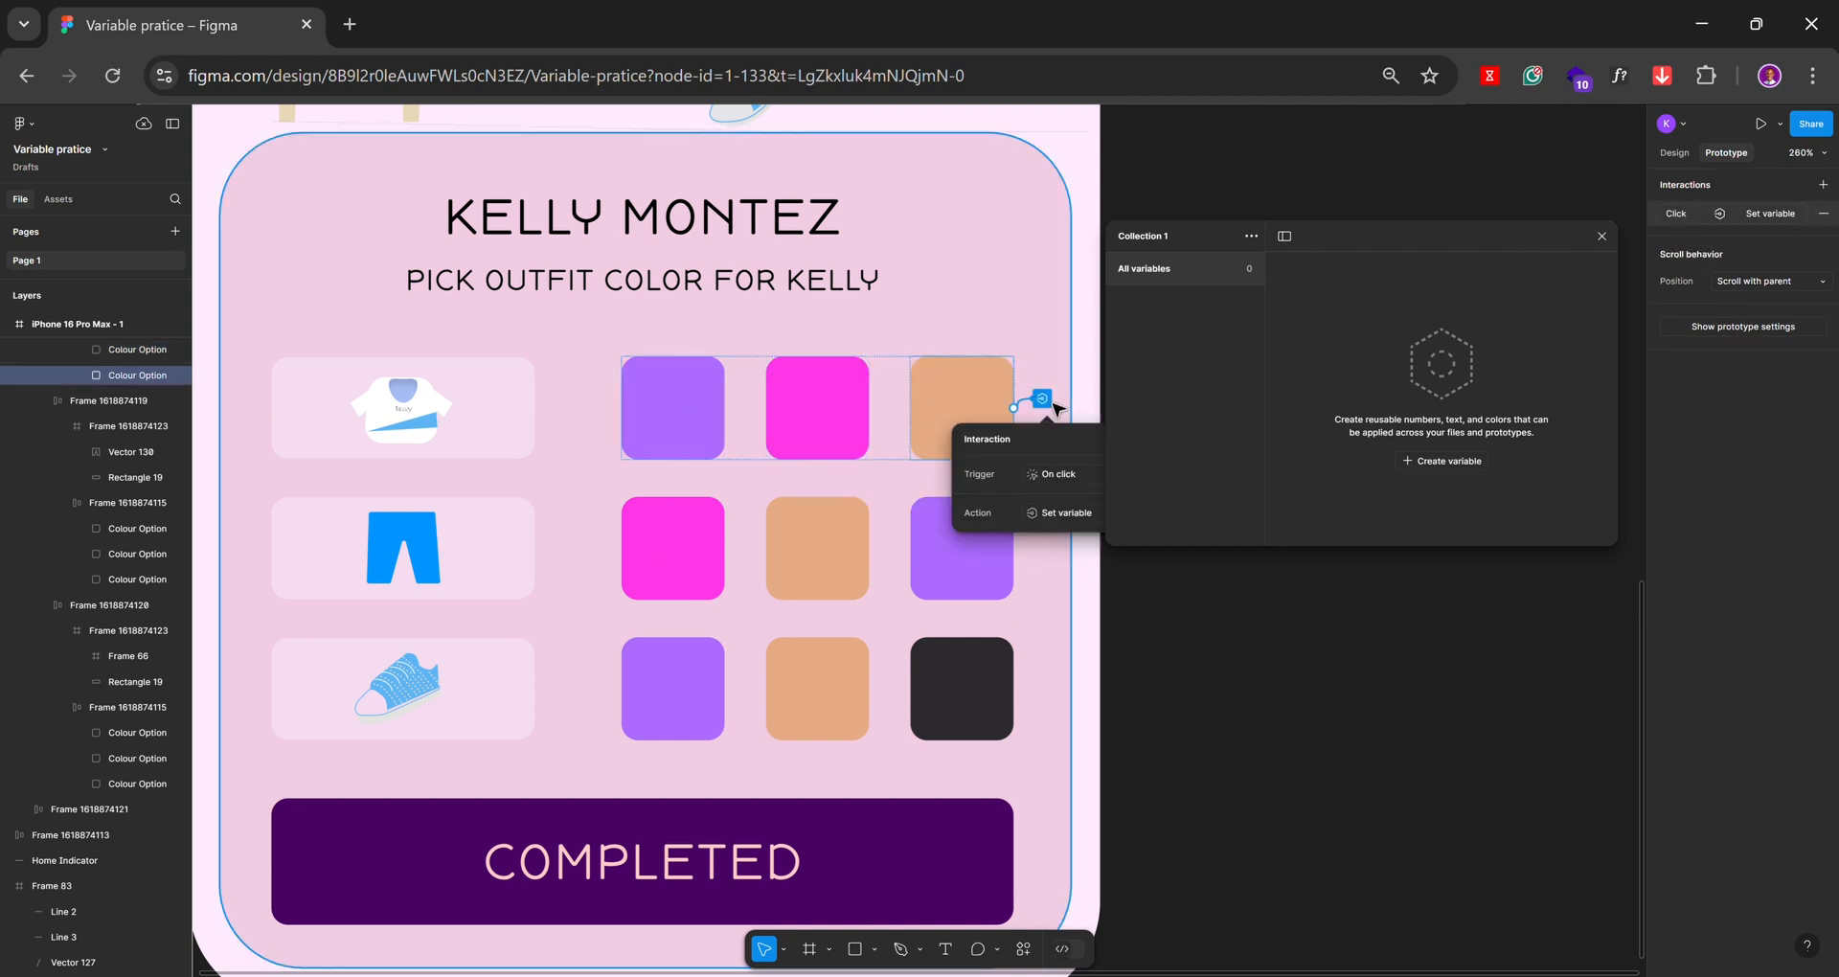
key(Delete)
Remove the on-click Set variable prototype interactions from the pink, gold and purple swatches in the trousers row
click(690, 553)
click(689, 548)
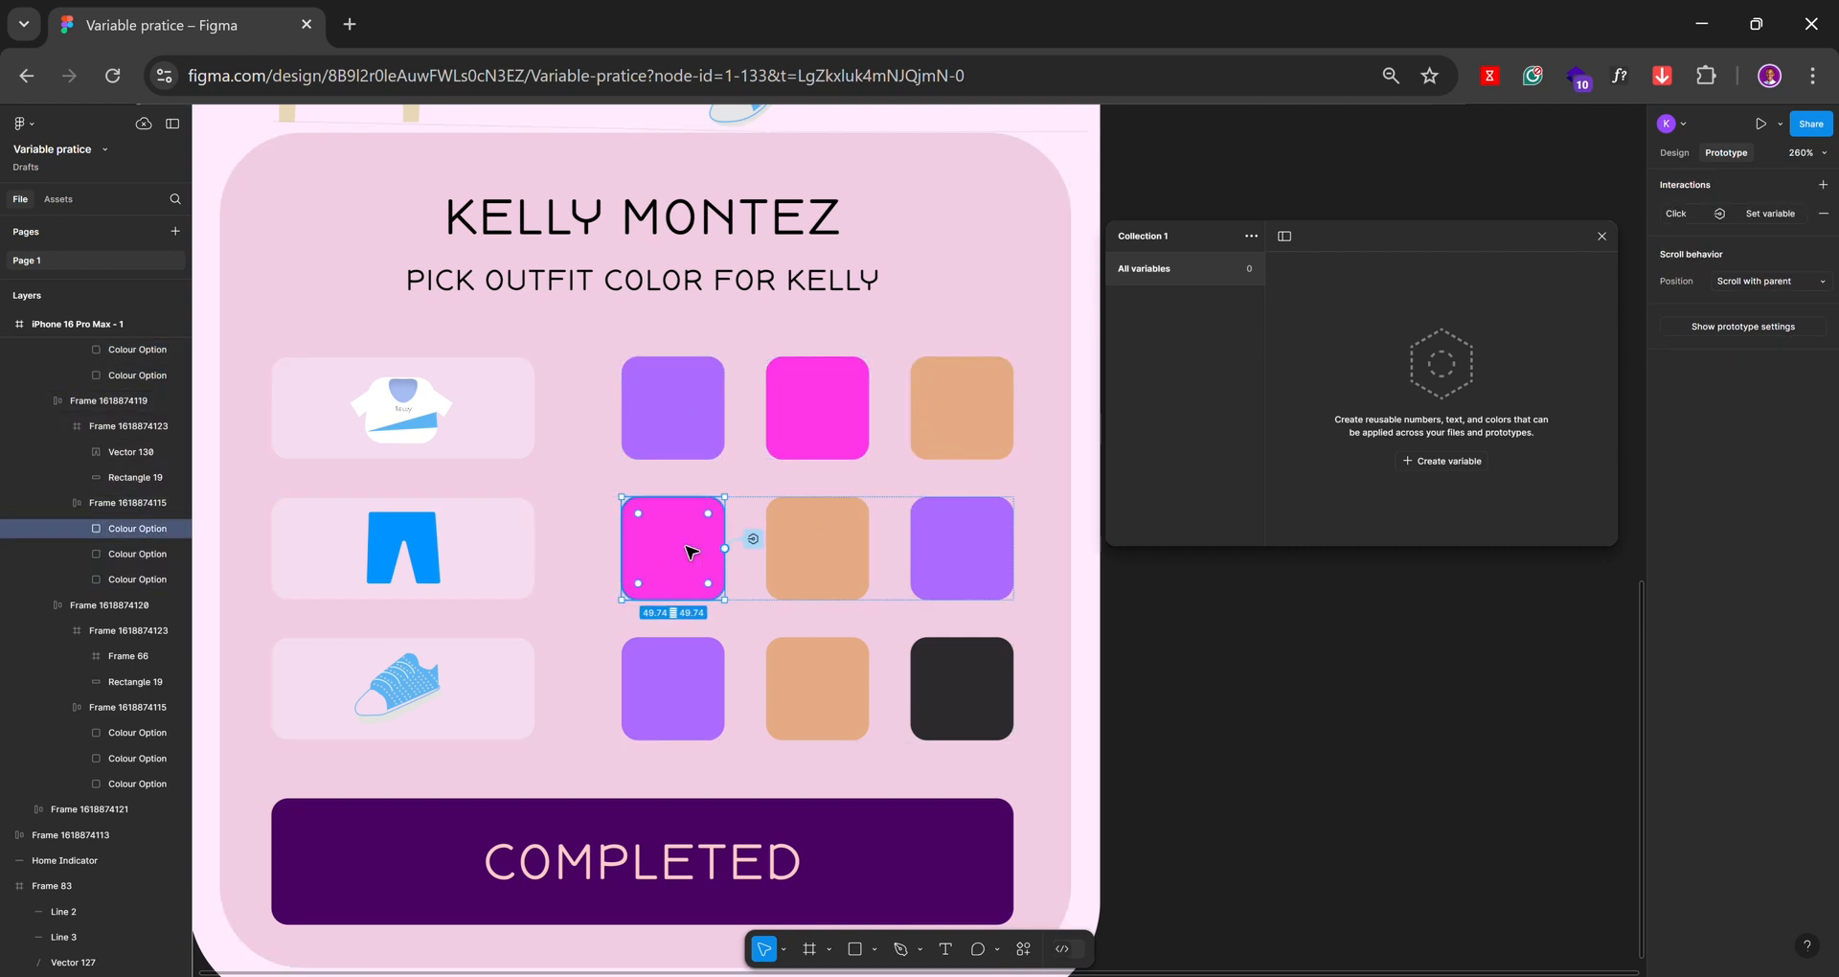
click(754, 543)
click(809, 542)
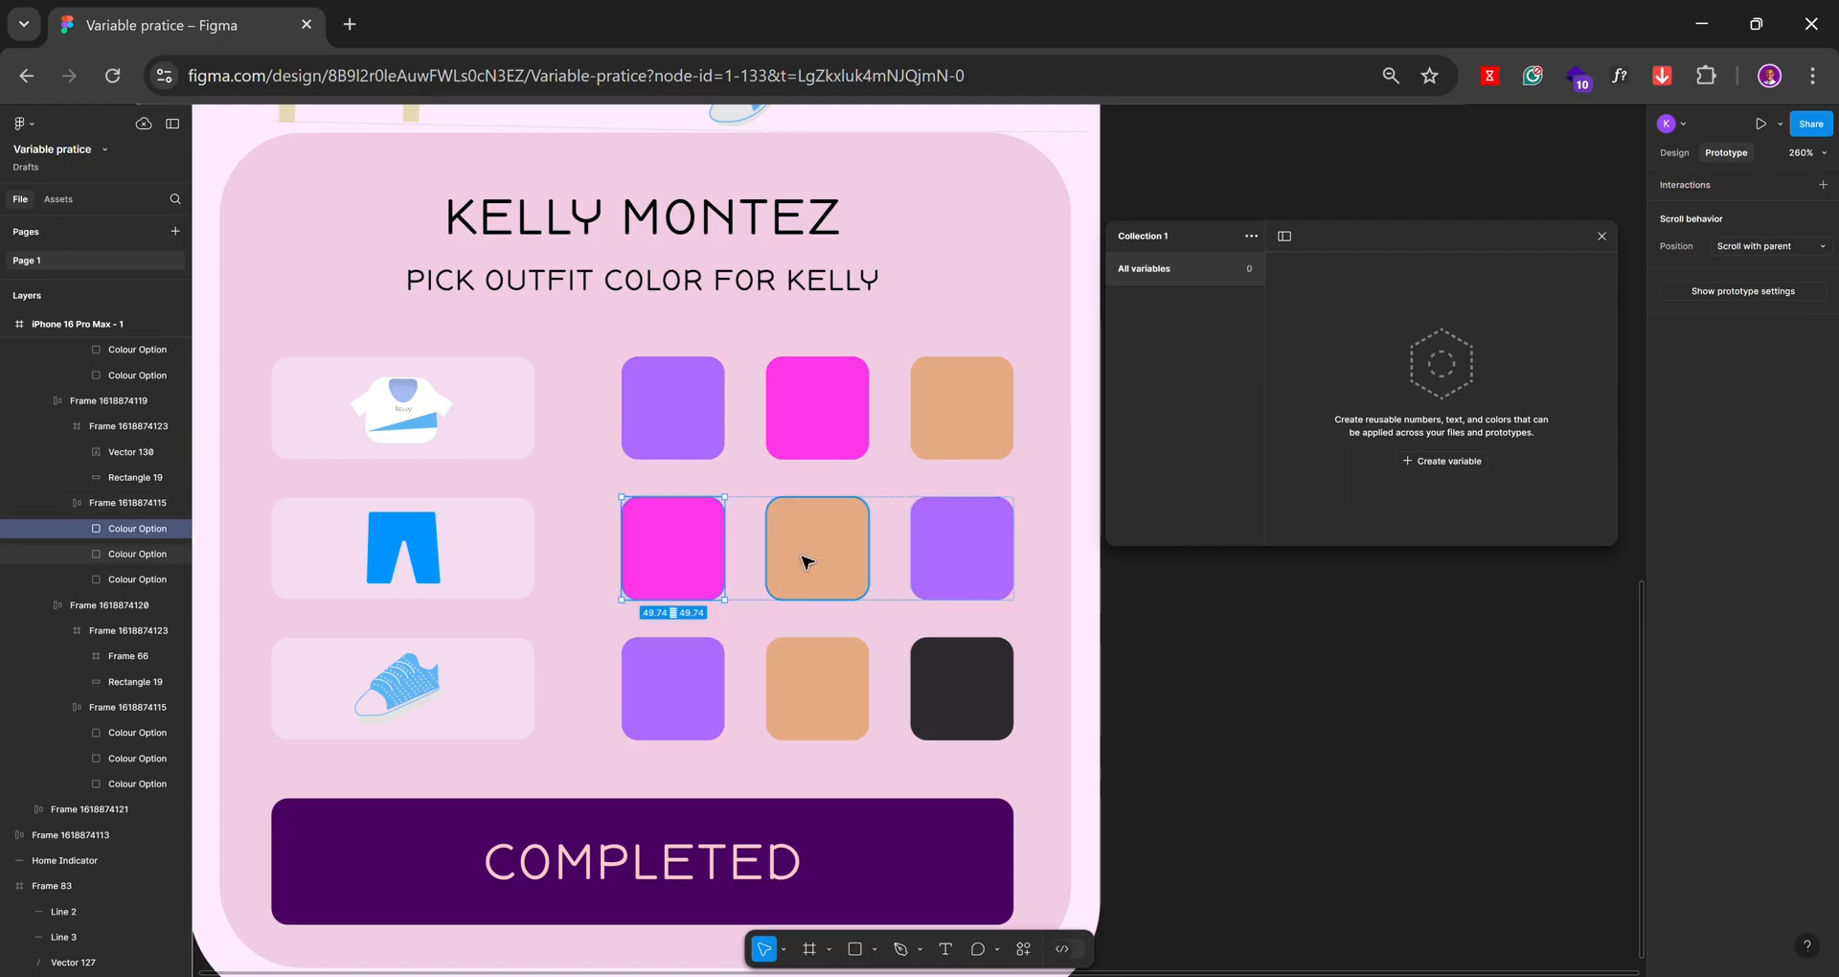
click(826, 546)
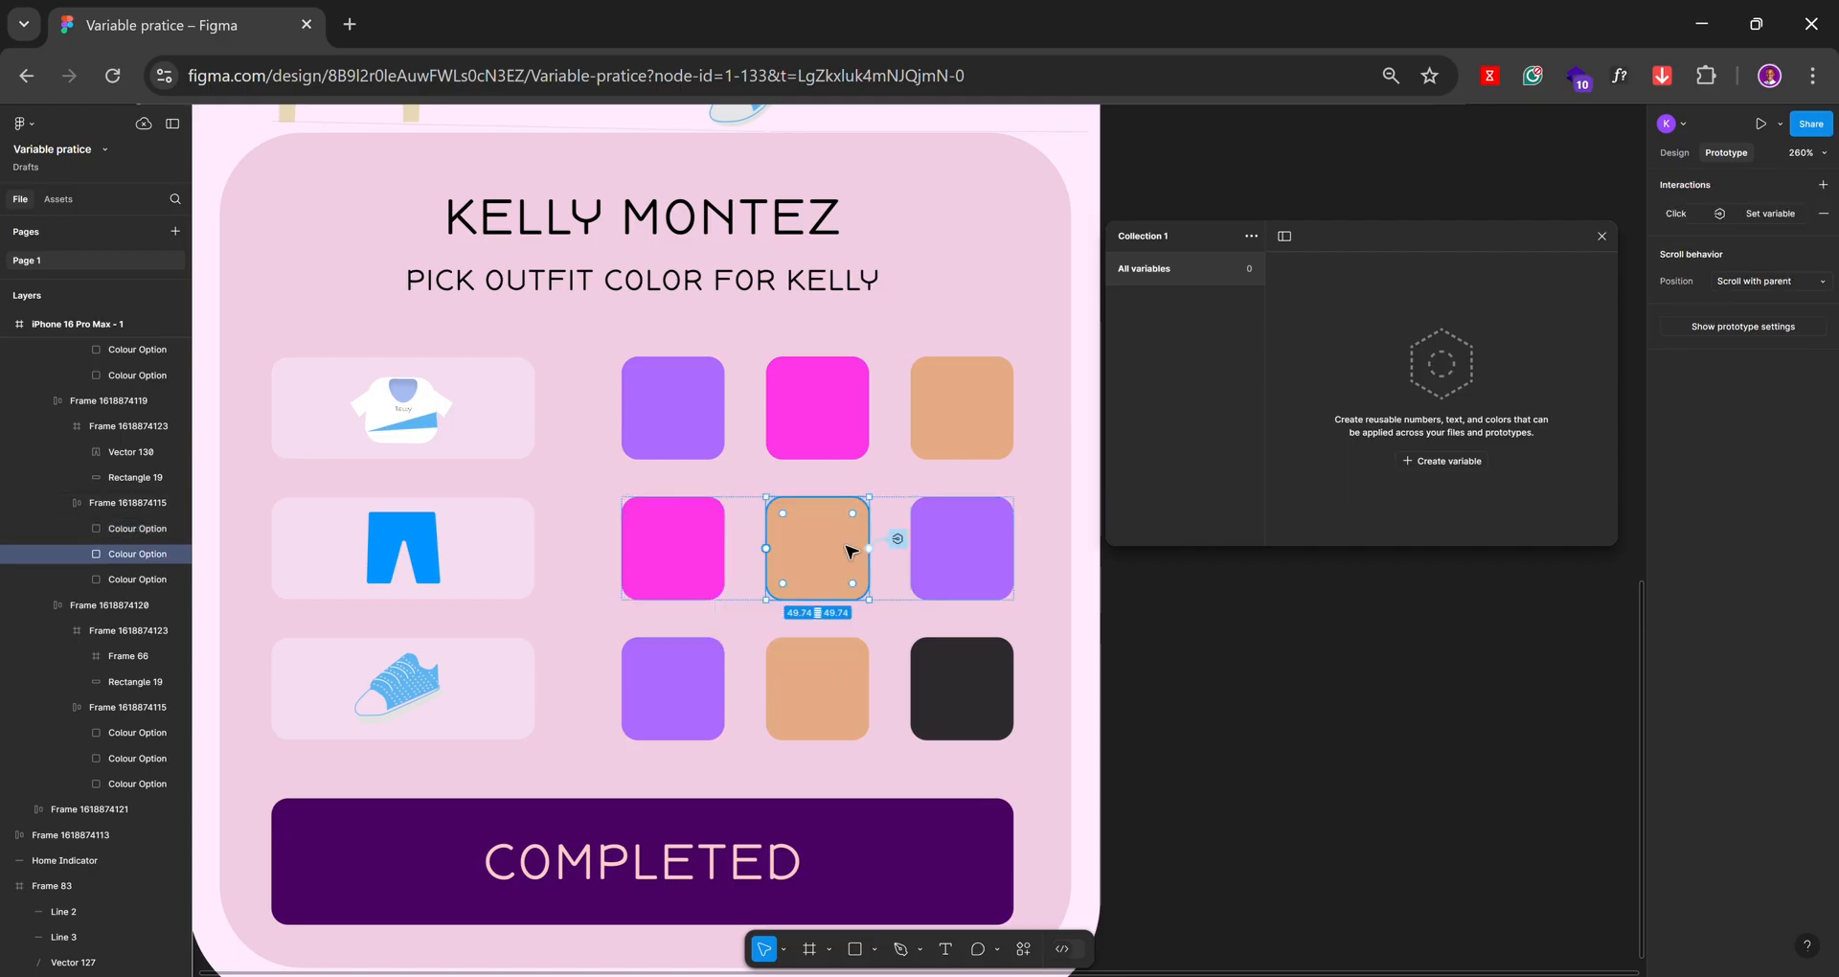
click(963, 557)
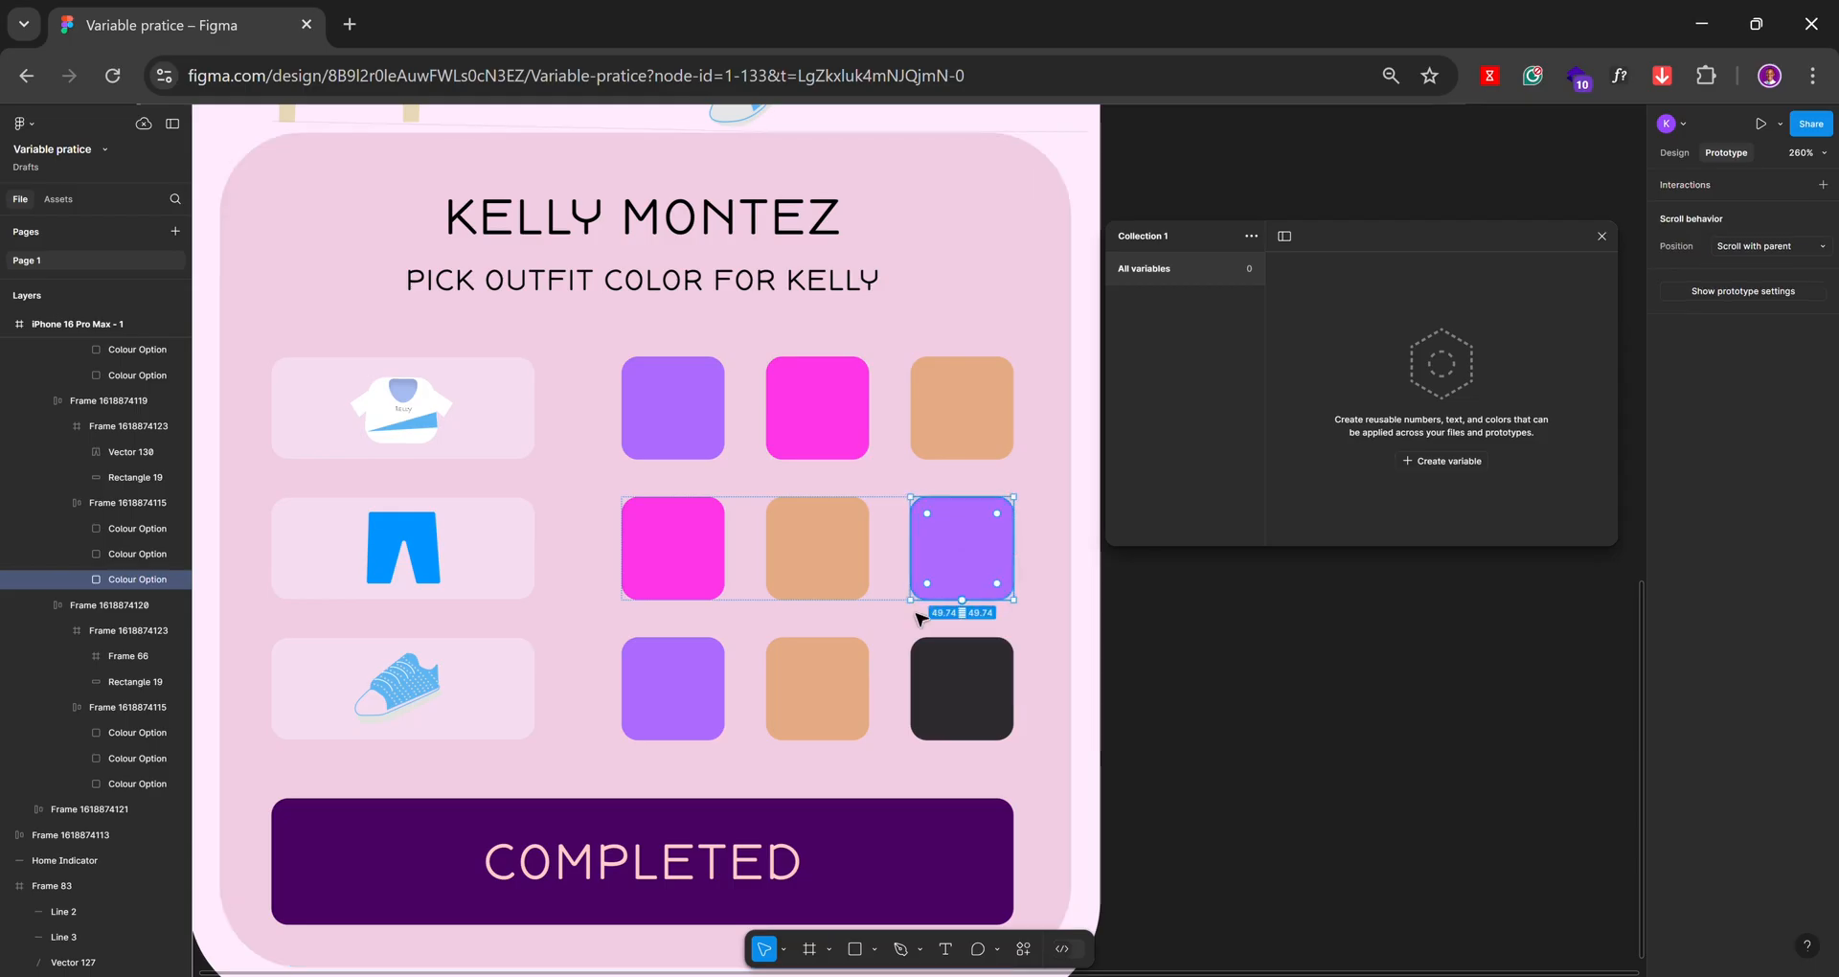
Remove the on-click Set variable prototype interactions from the purple, gold and black swatches in the shoe row
click(710, 689)
click(710, 689)
click(753, 680)
click(813, 688)
click(813, 688)
click(897, 679)
click(955, 691)
click(955, 691)
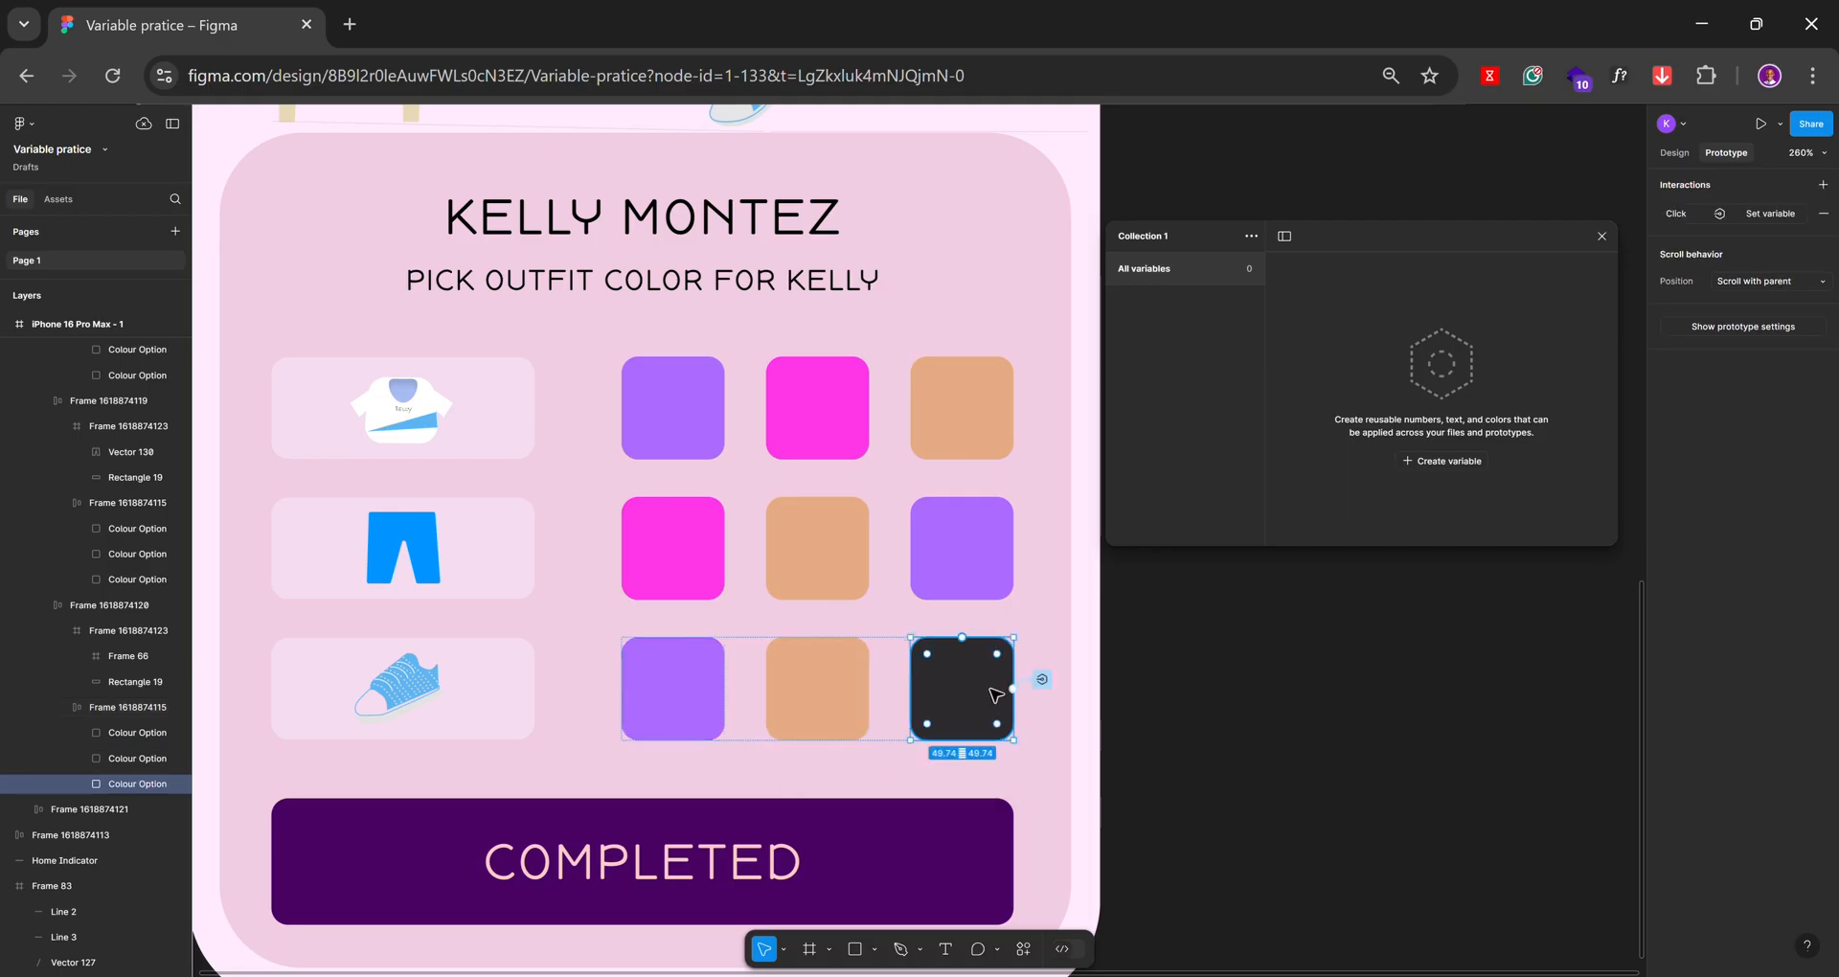
click(1041, 679)
key(Escape)
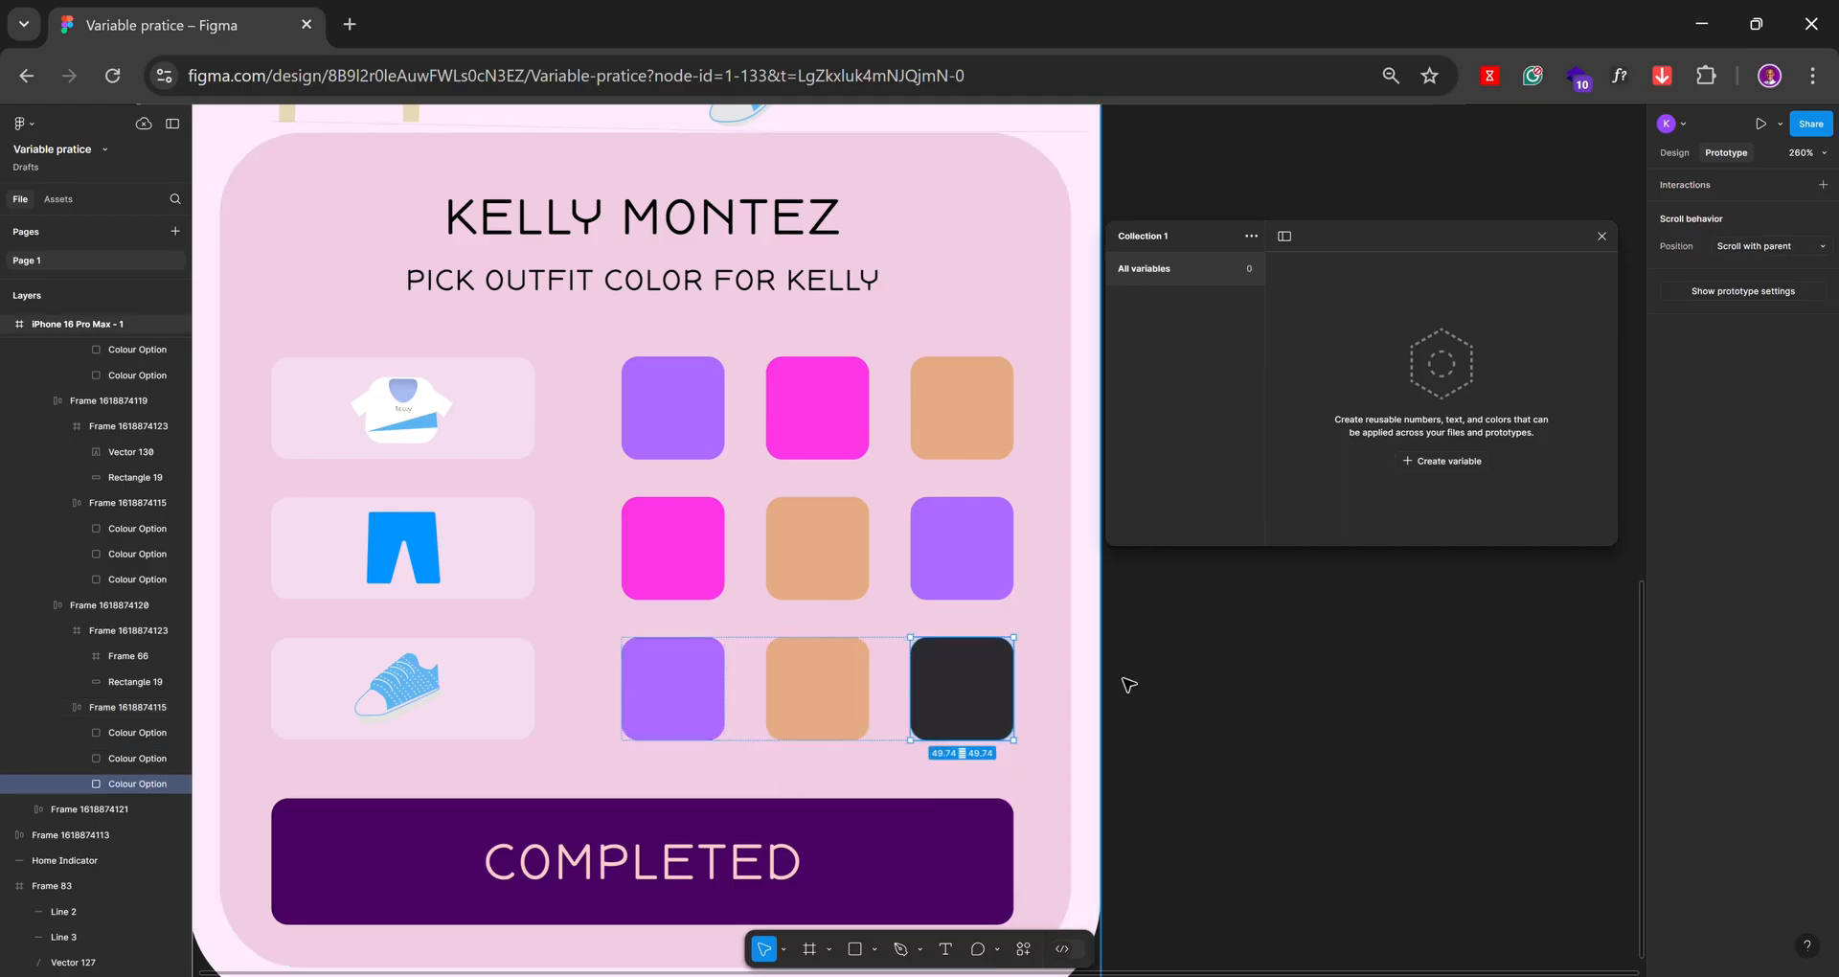
scroll(671, 474, down, 3)
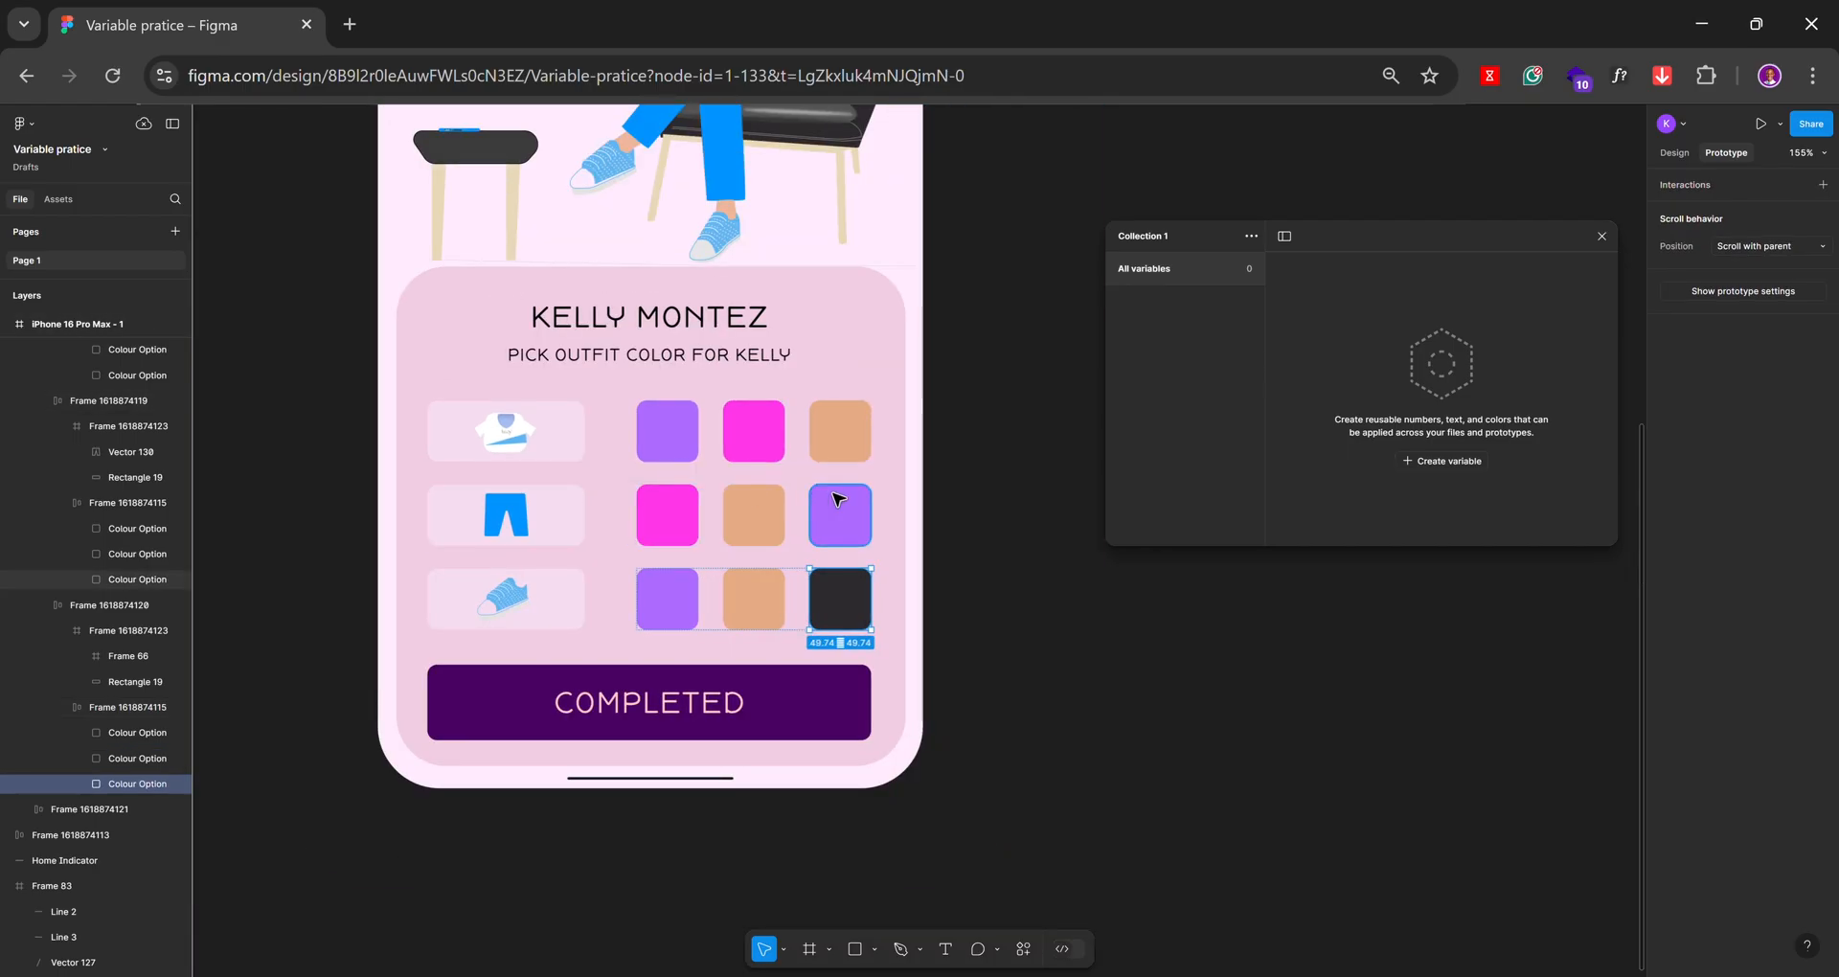
Deselect the shoe row's black swatch and close the local variables window
scroll(996, 506, down, 2)
click(1043, 639)
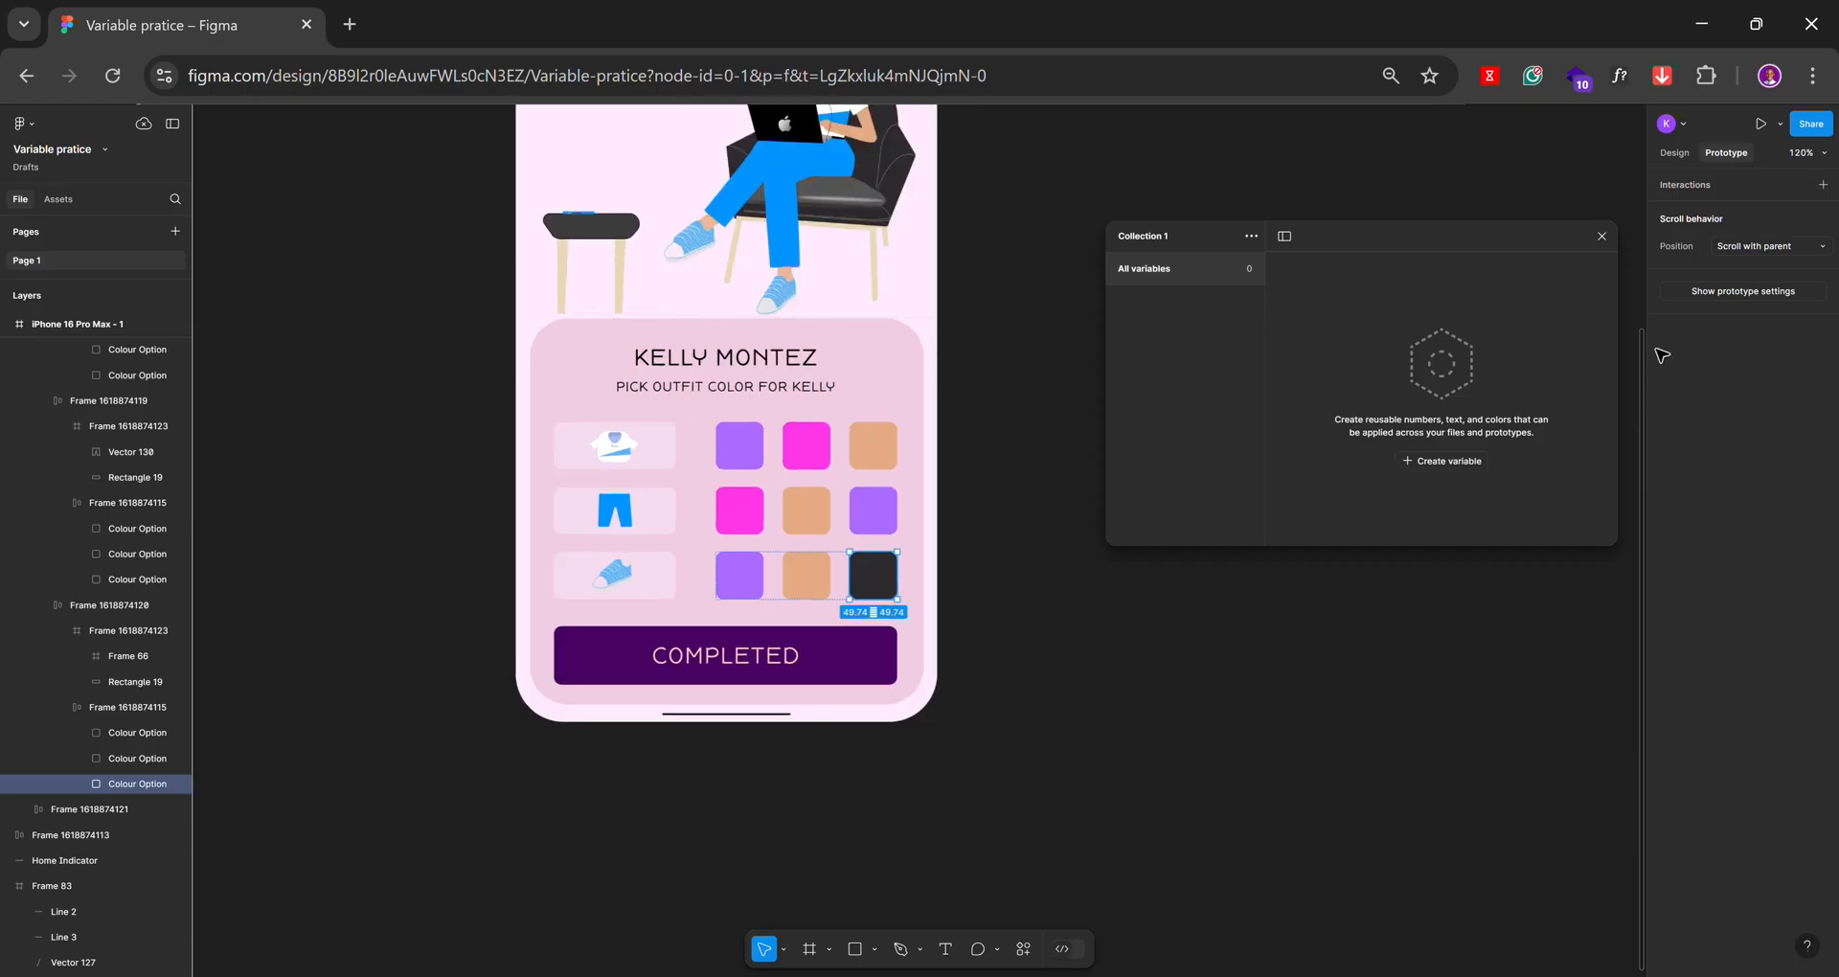
click(1601, 237)
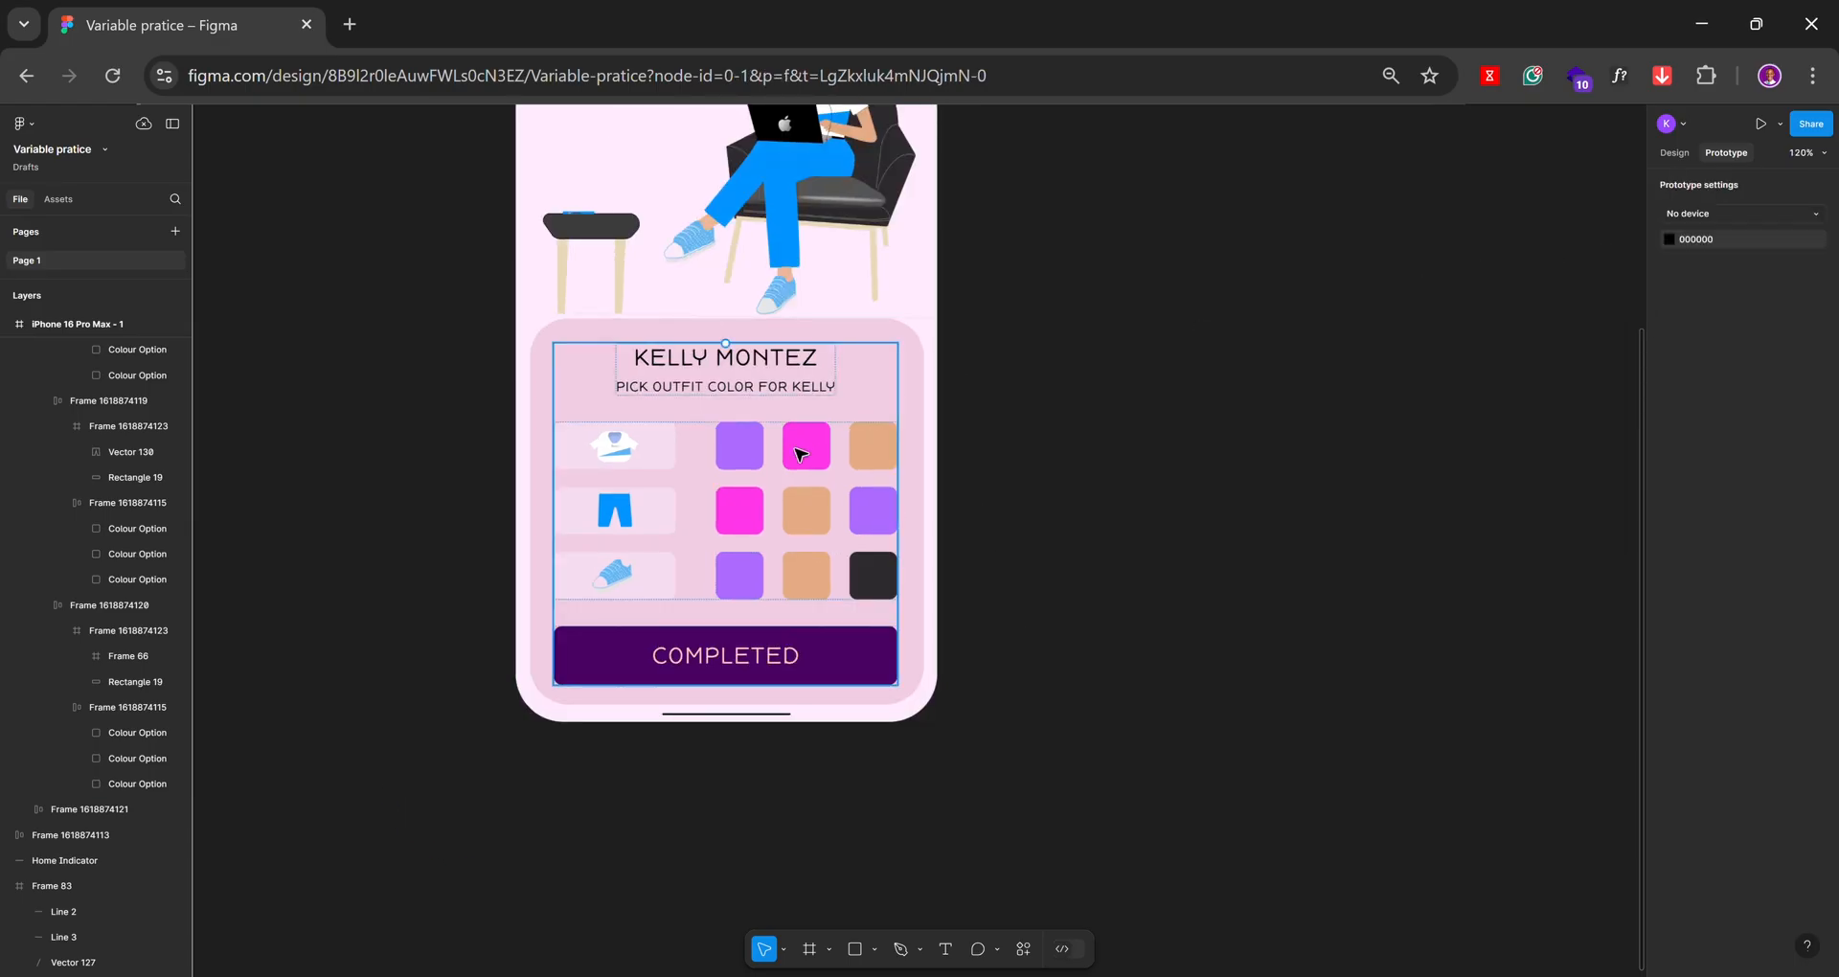
Examine the seated character's outfit in the illustration and the shirt row's purple, pink and gold colour swatches
scroll(772, 406, up, 4)
scroll(728, 247, up, 2)
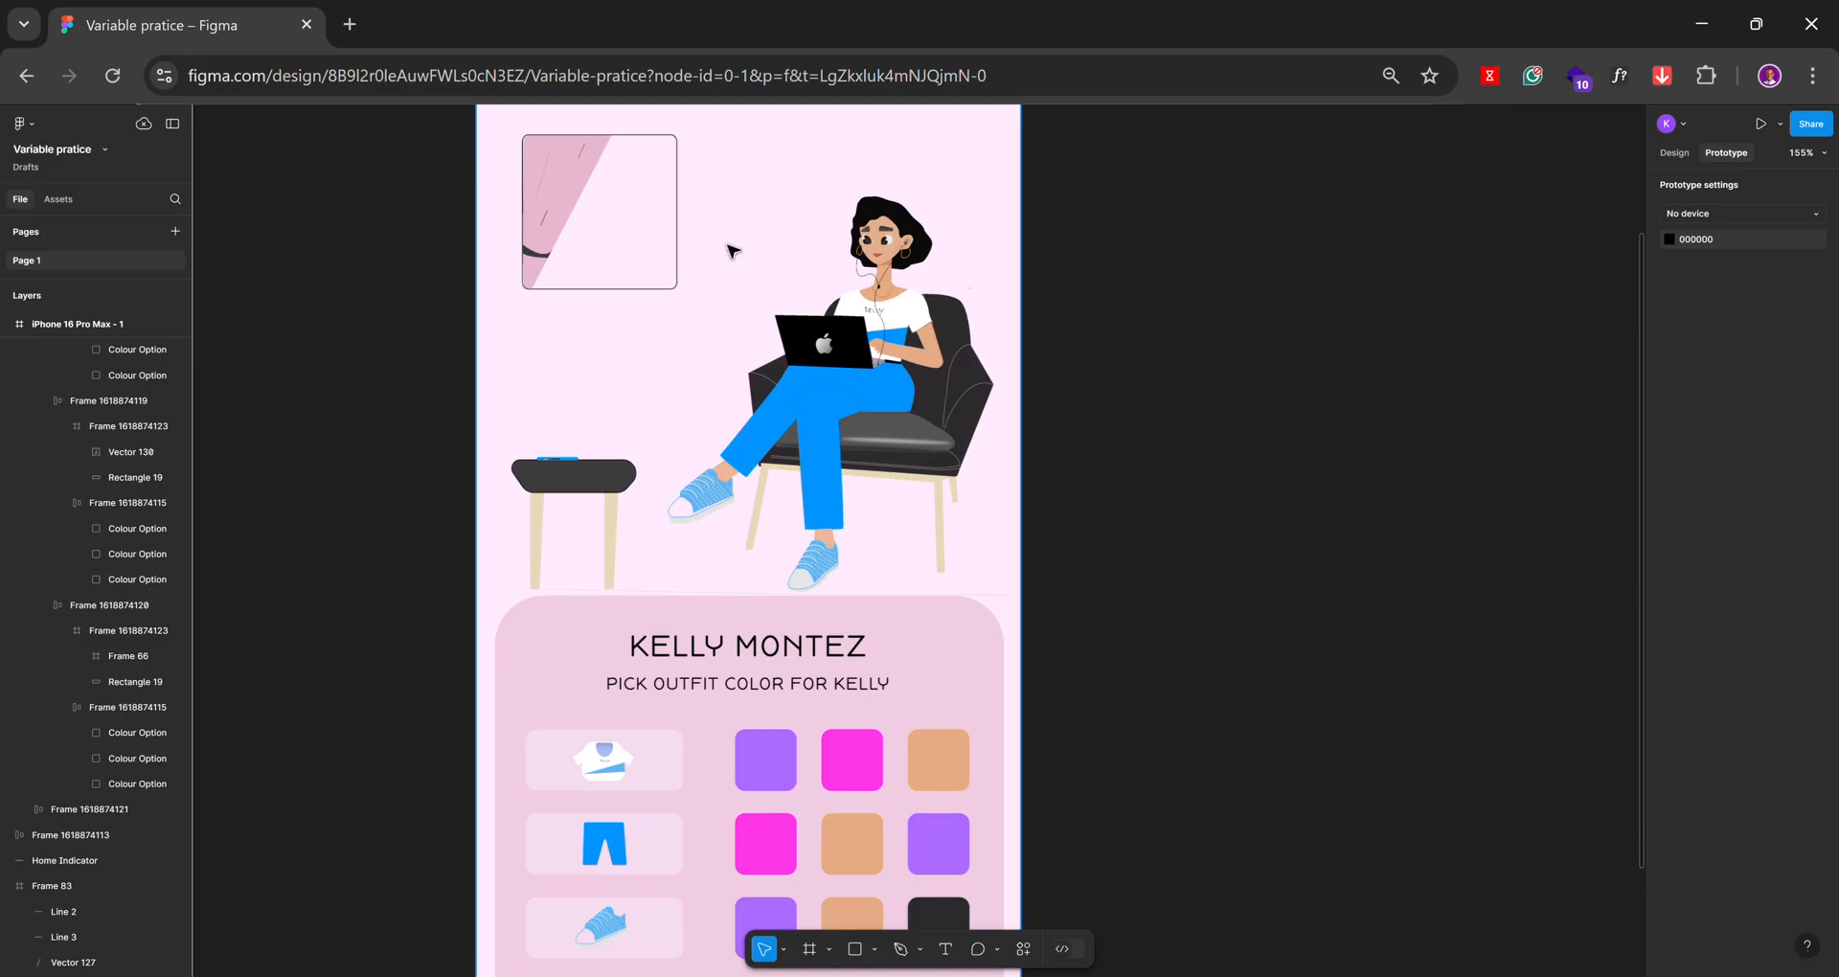
scroll(780, 303, up, 2)
scroll(766, 346, up, 2)
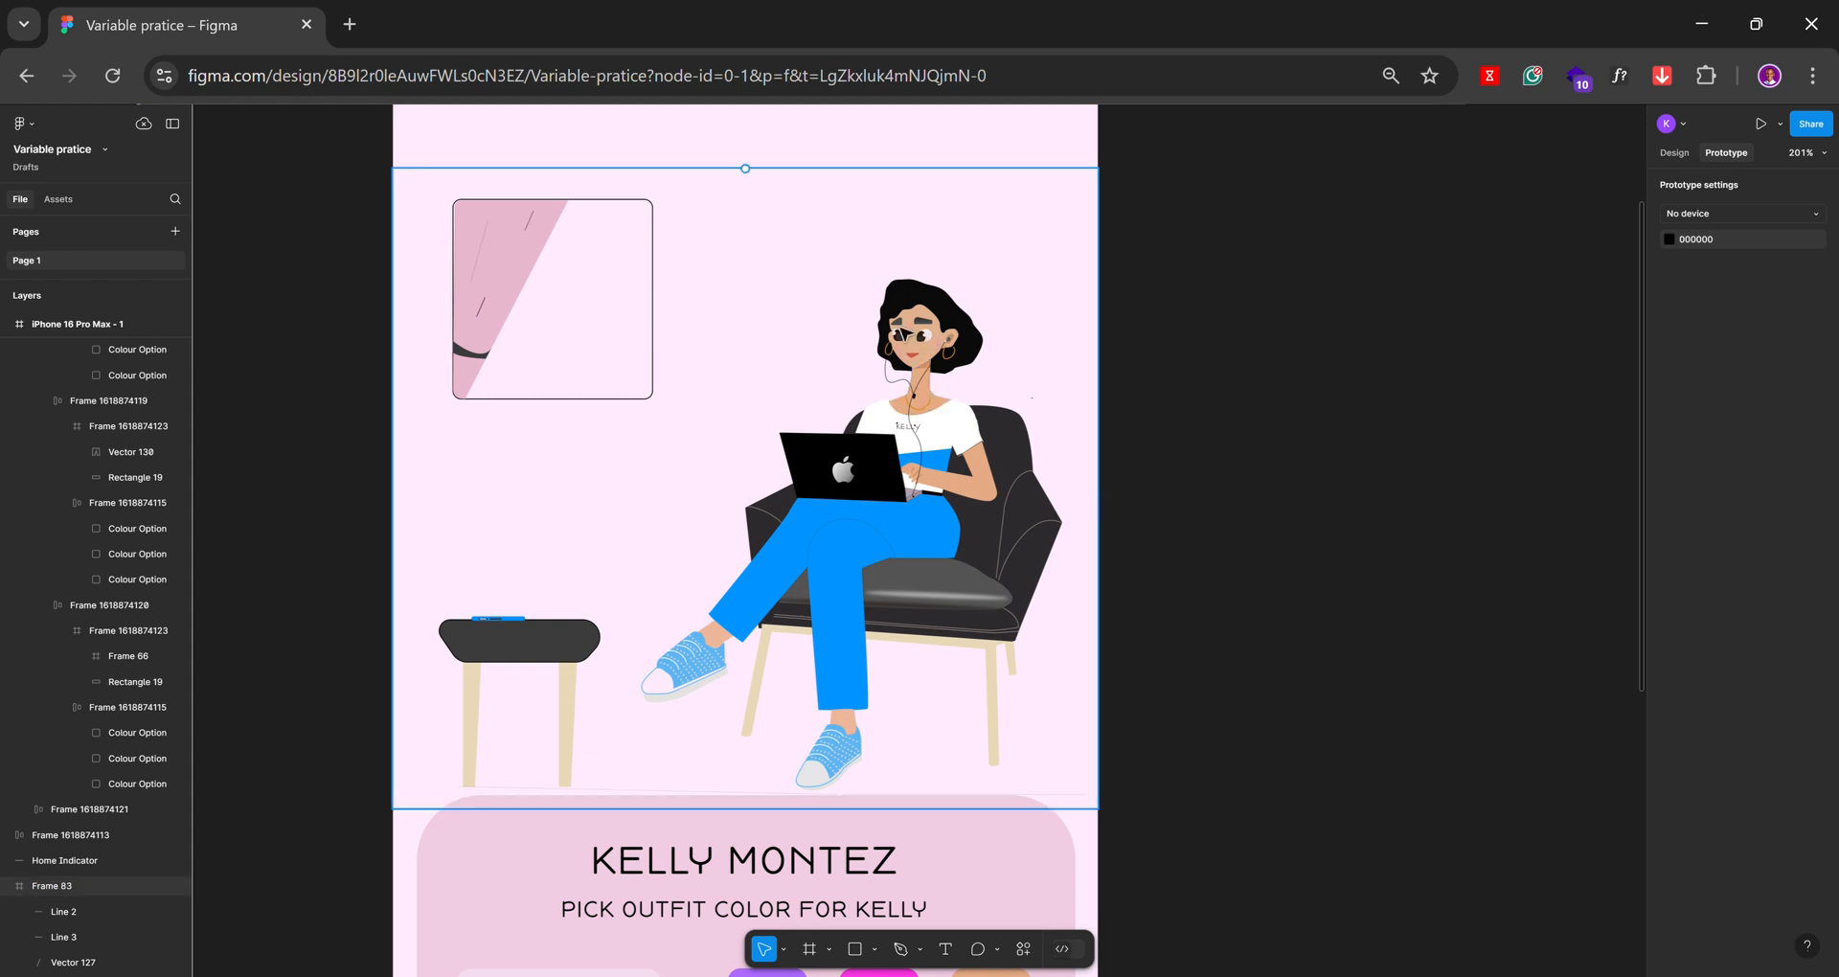
scroll(911, 351, up, 2)
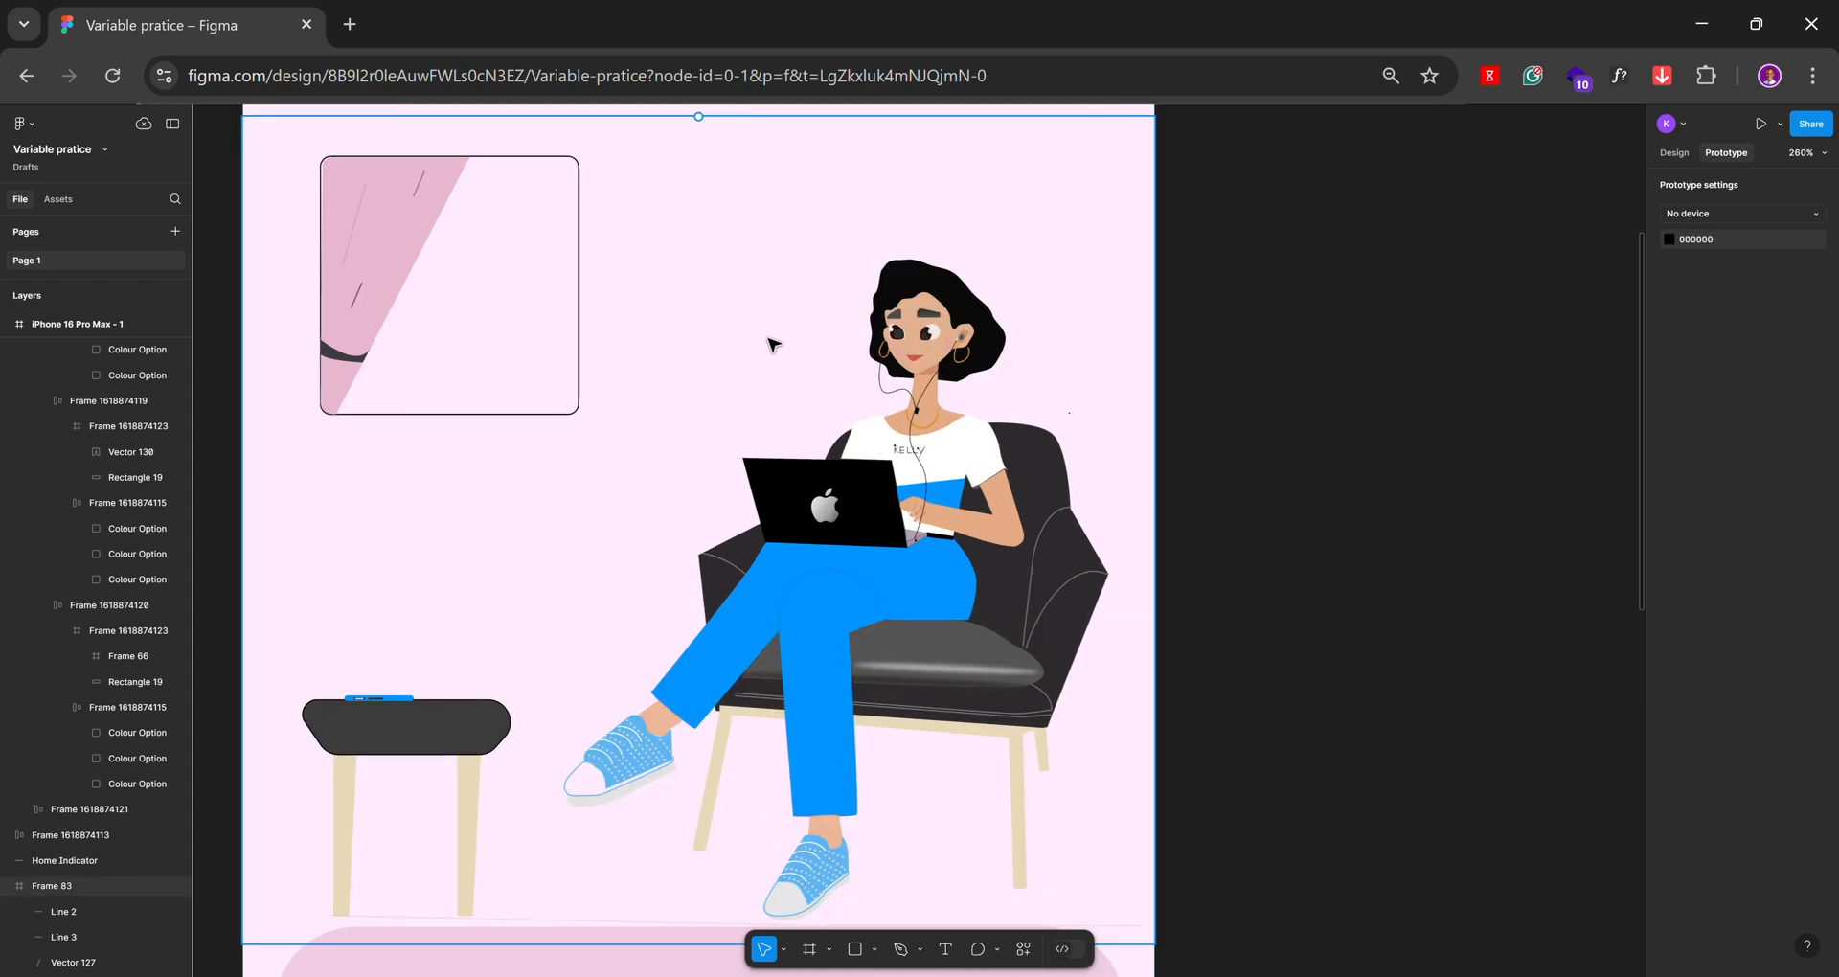
scroll(754, 361, down, 5)
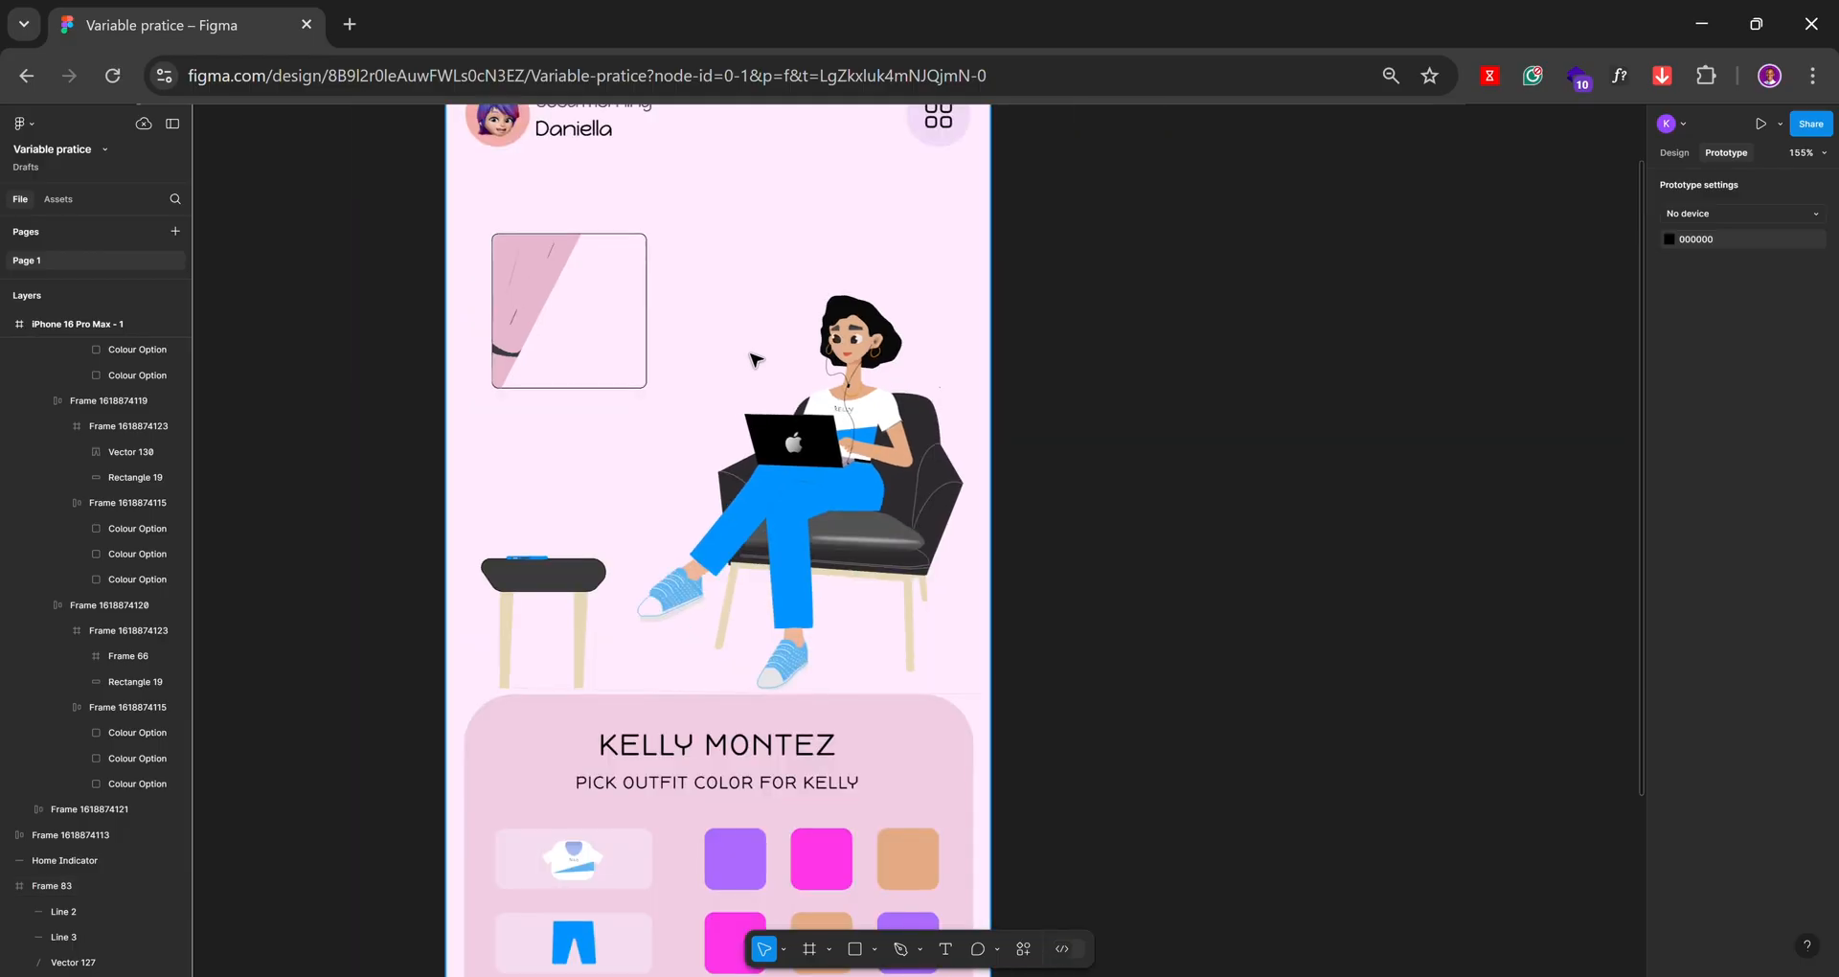
scroll(748, 363, up, 3)
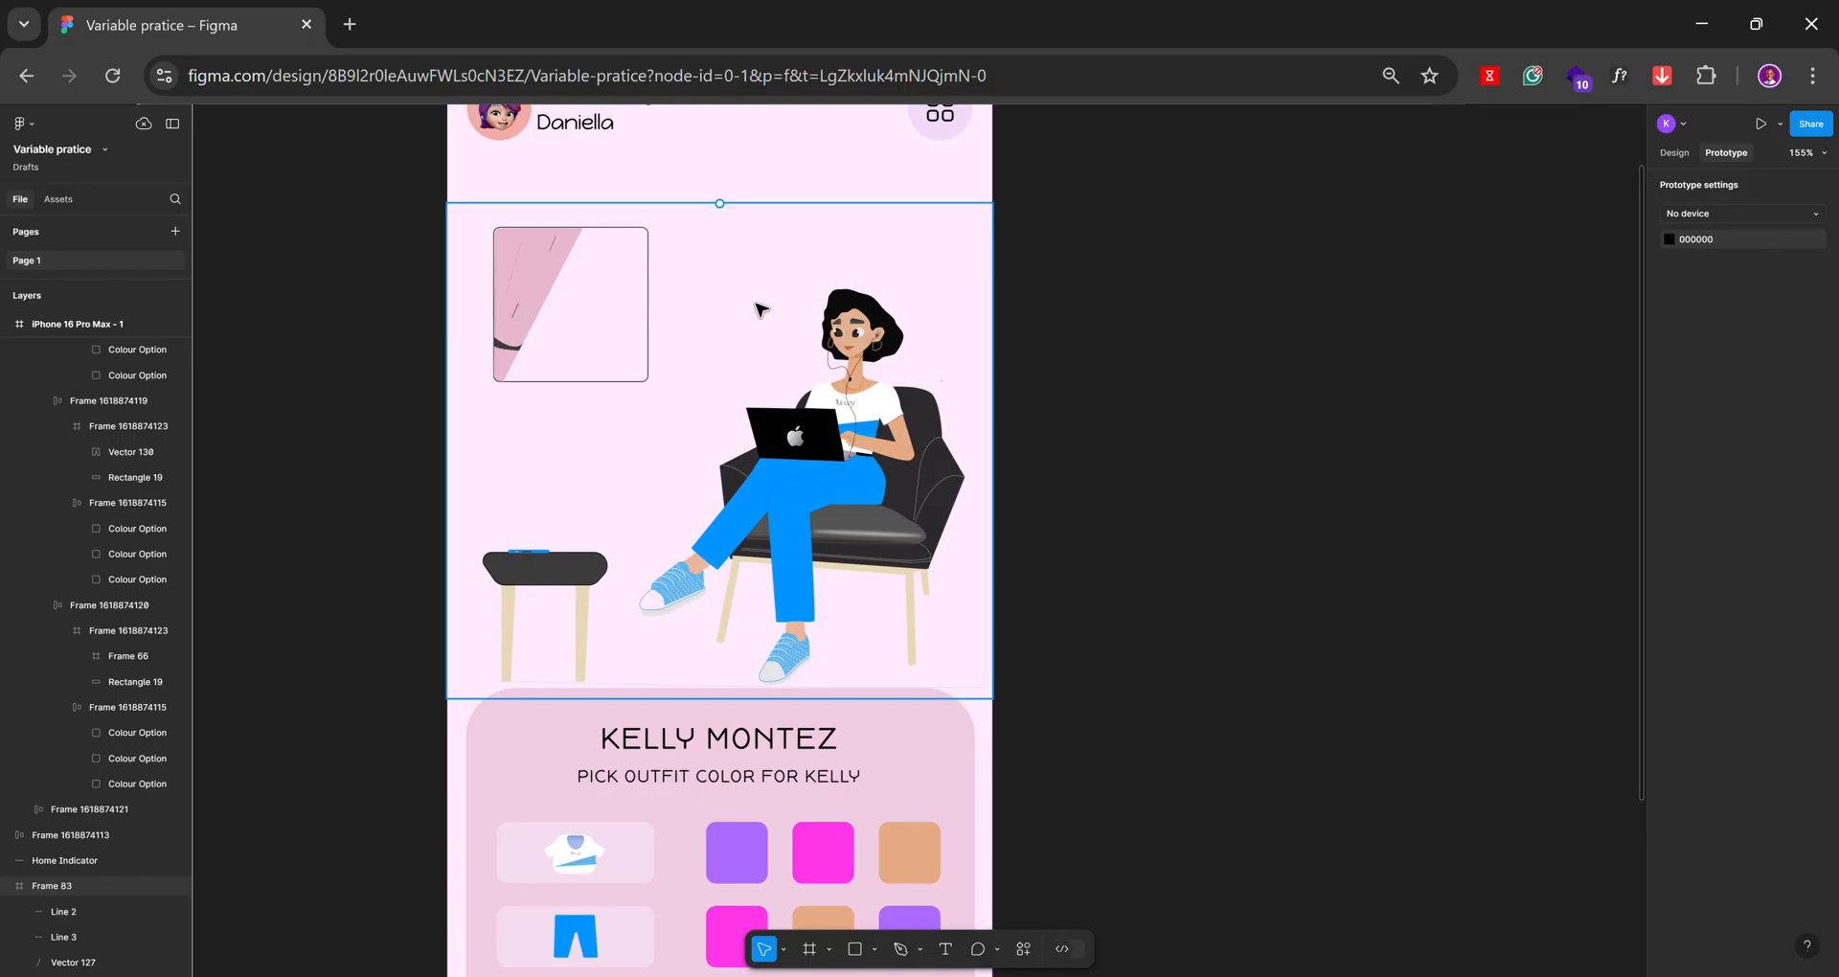
scroll(756, 303, down, 3)
scroll(757, 303, down, 2)
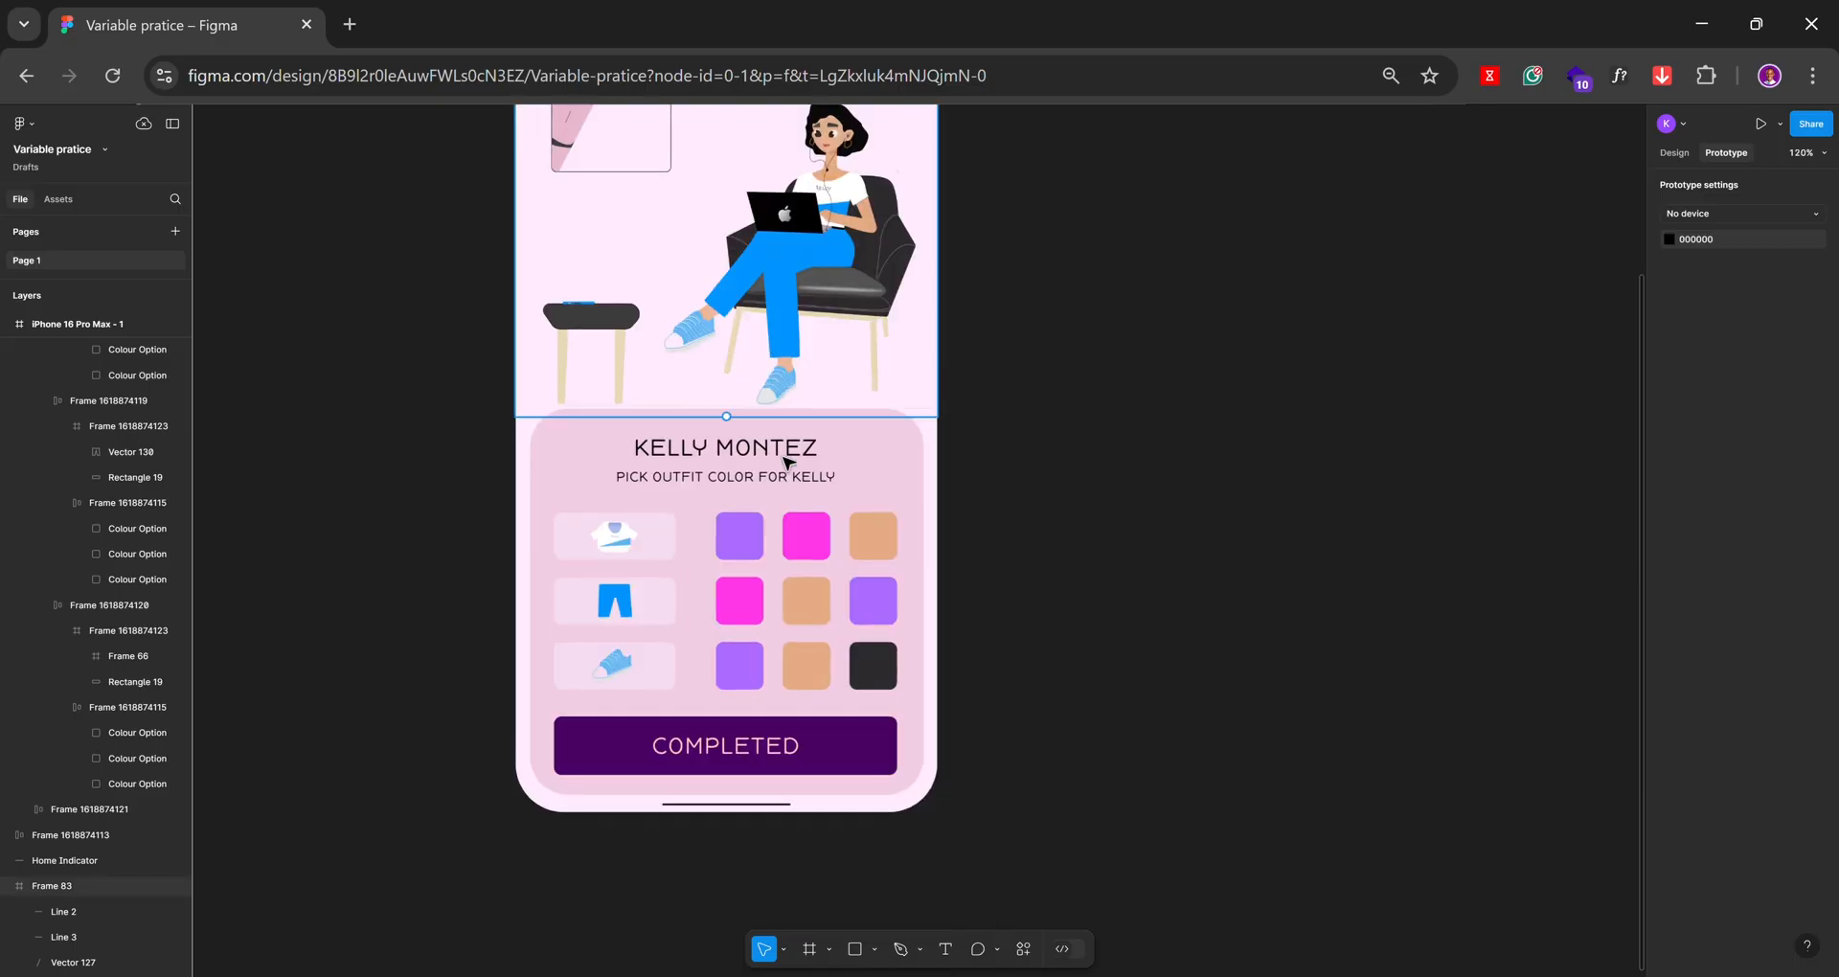
ctrl+scroll(858, 602, up, 5)
ctrl+scroll(862, 597, up, 2)
click(655, 493)
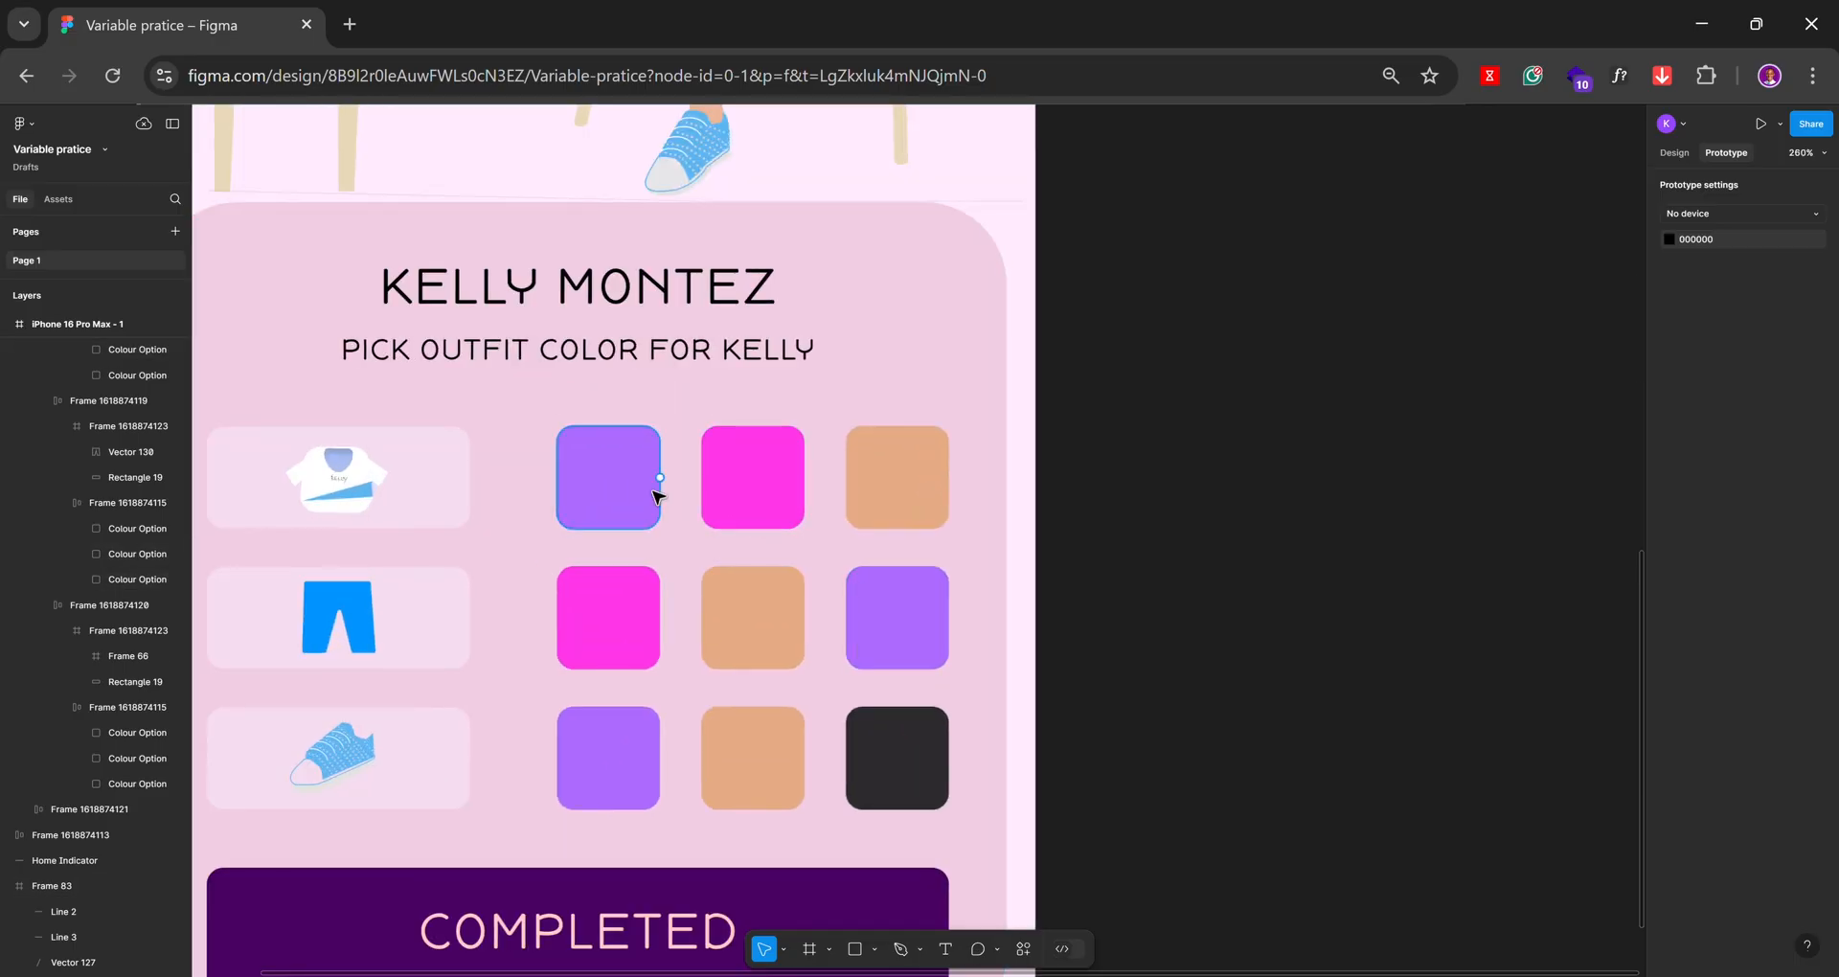
click(757, 500)
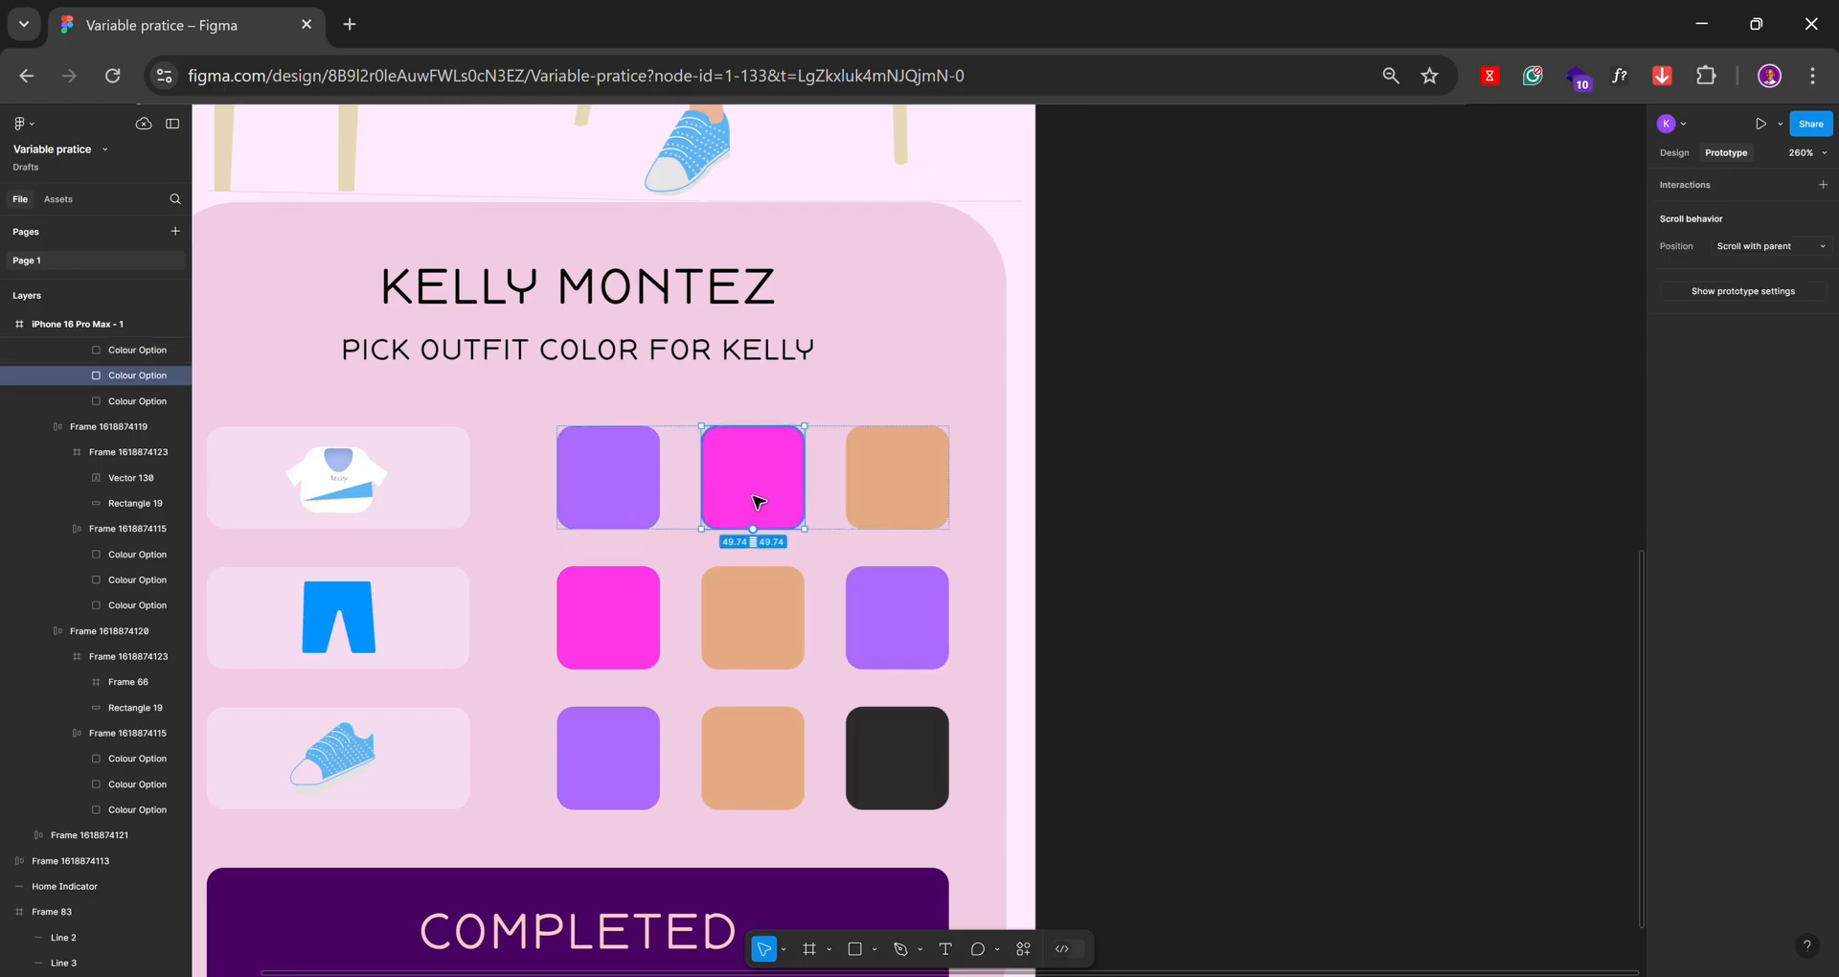
click(925, 483)
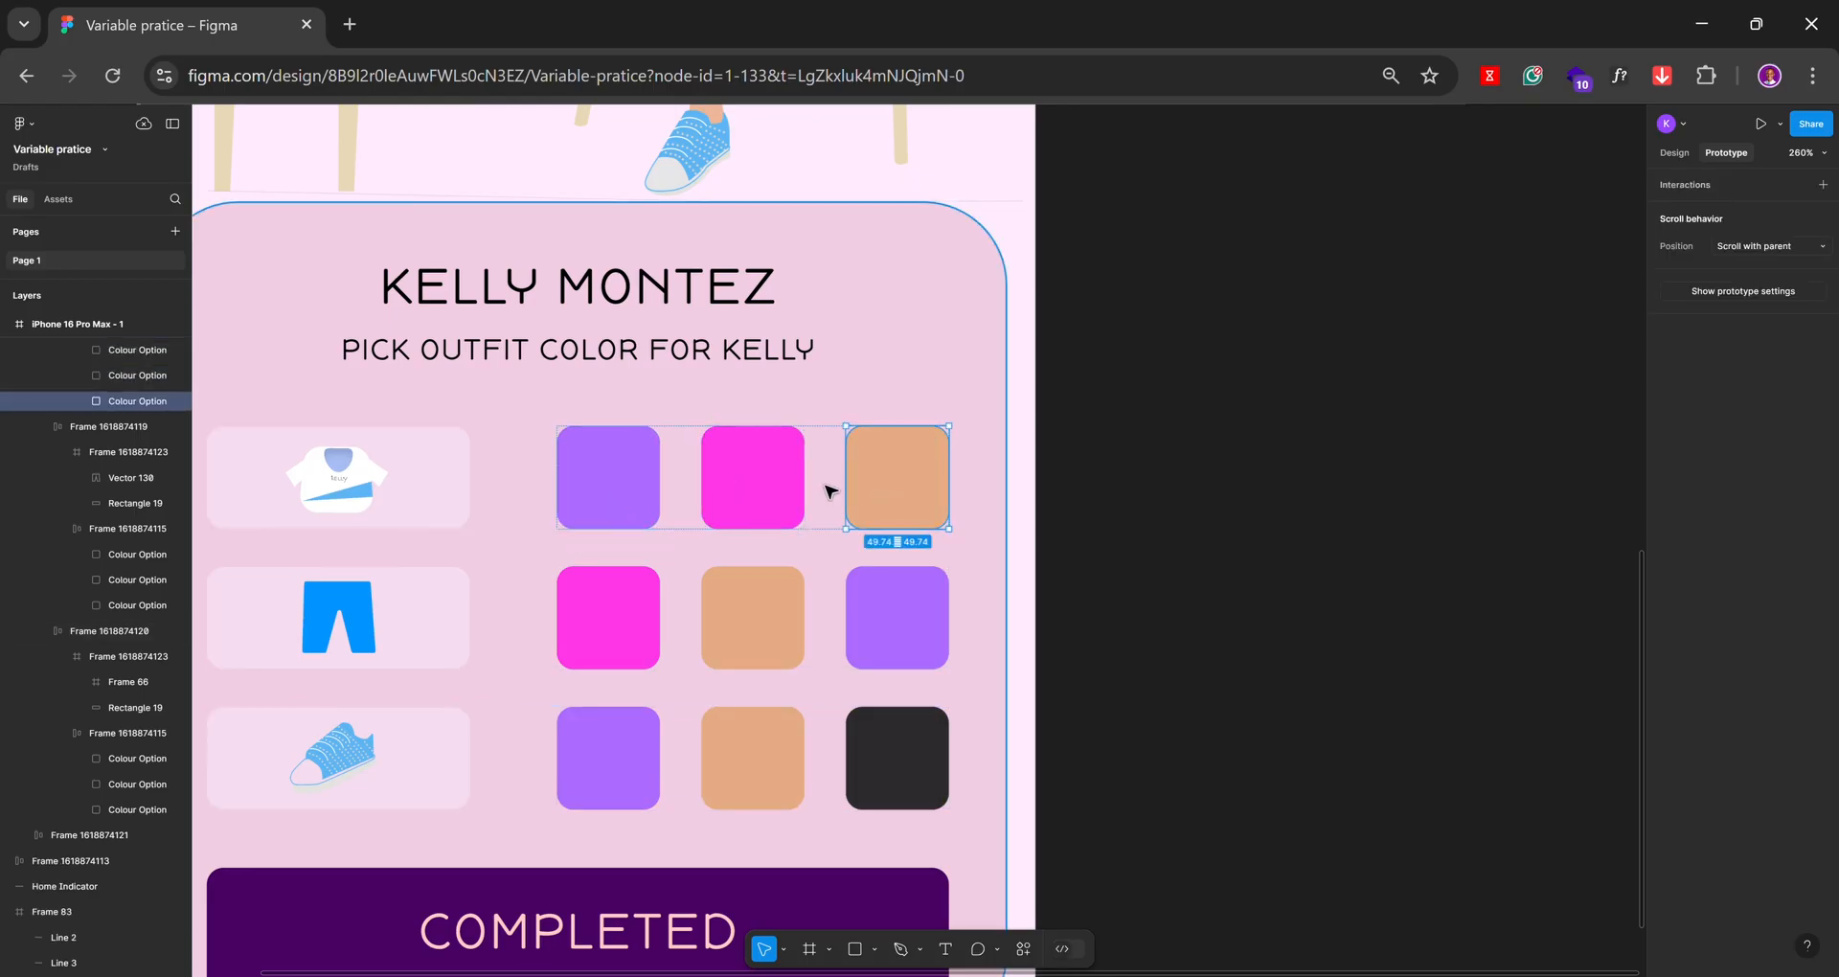
click(1361, 498)
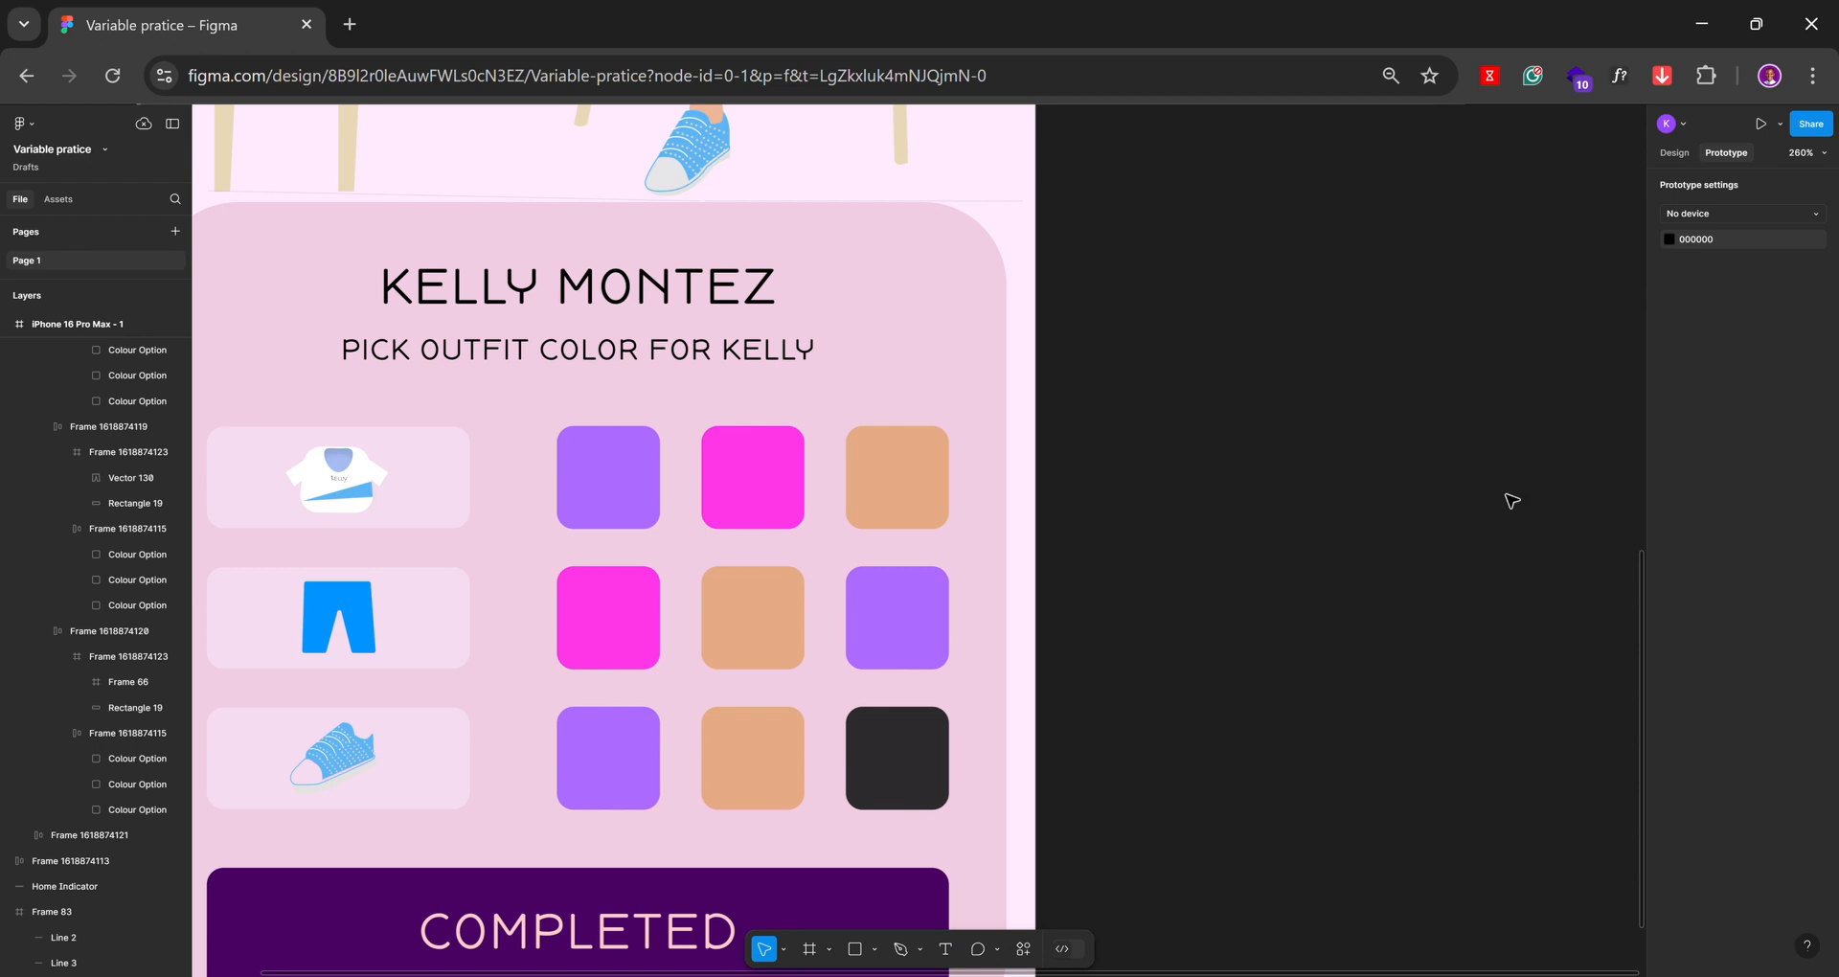
Create a color variable named Purple in Collection 1, sampling AC6BFF from the shirt row's purple swatch
click(1673, 153)
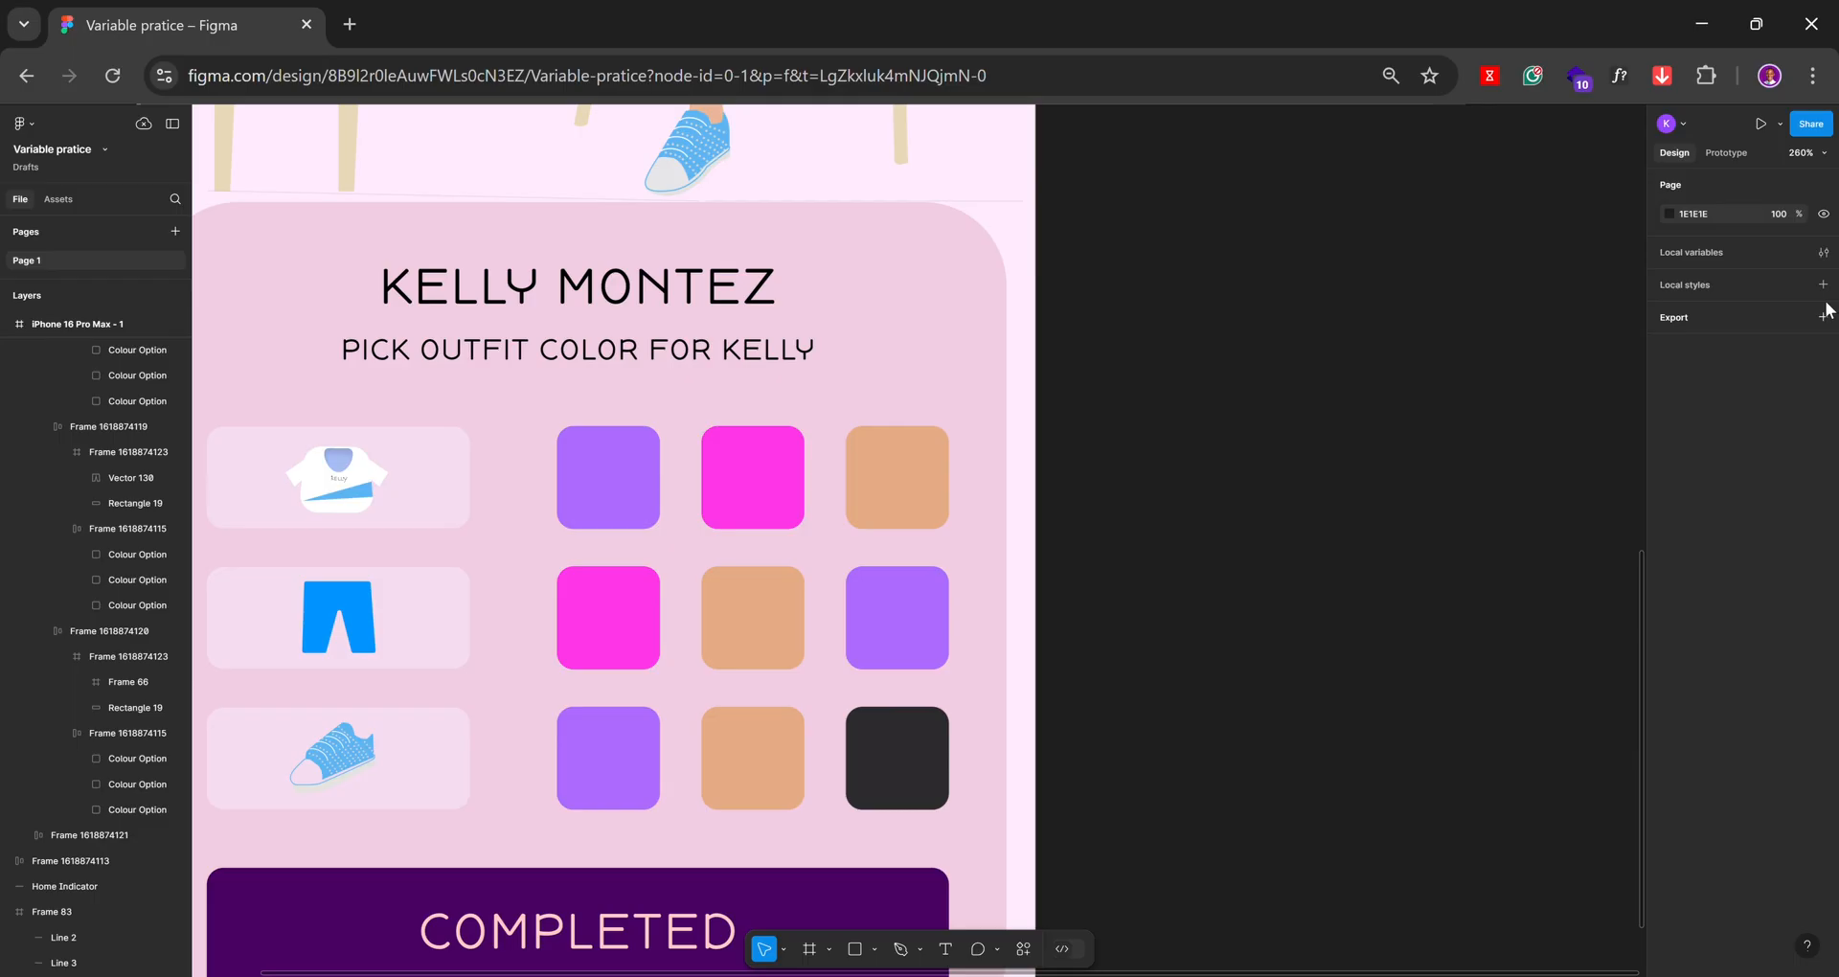
click(1824, 254)
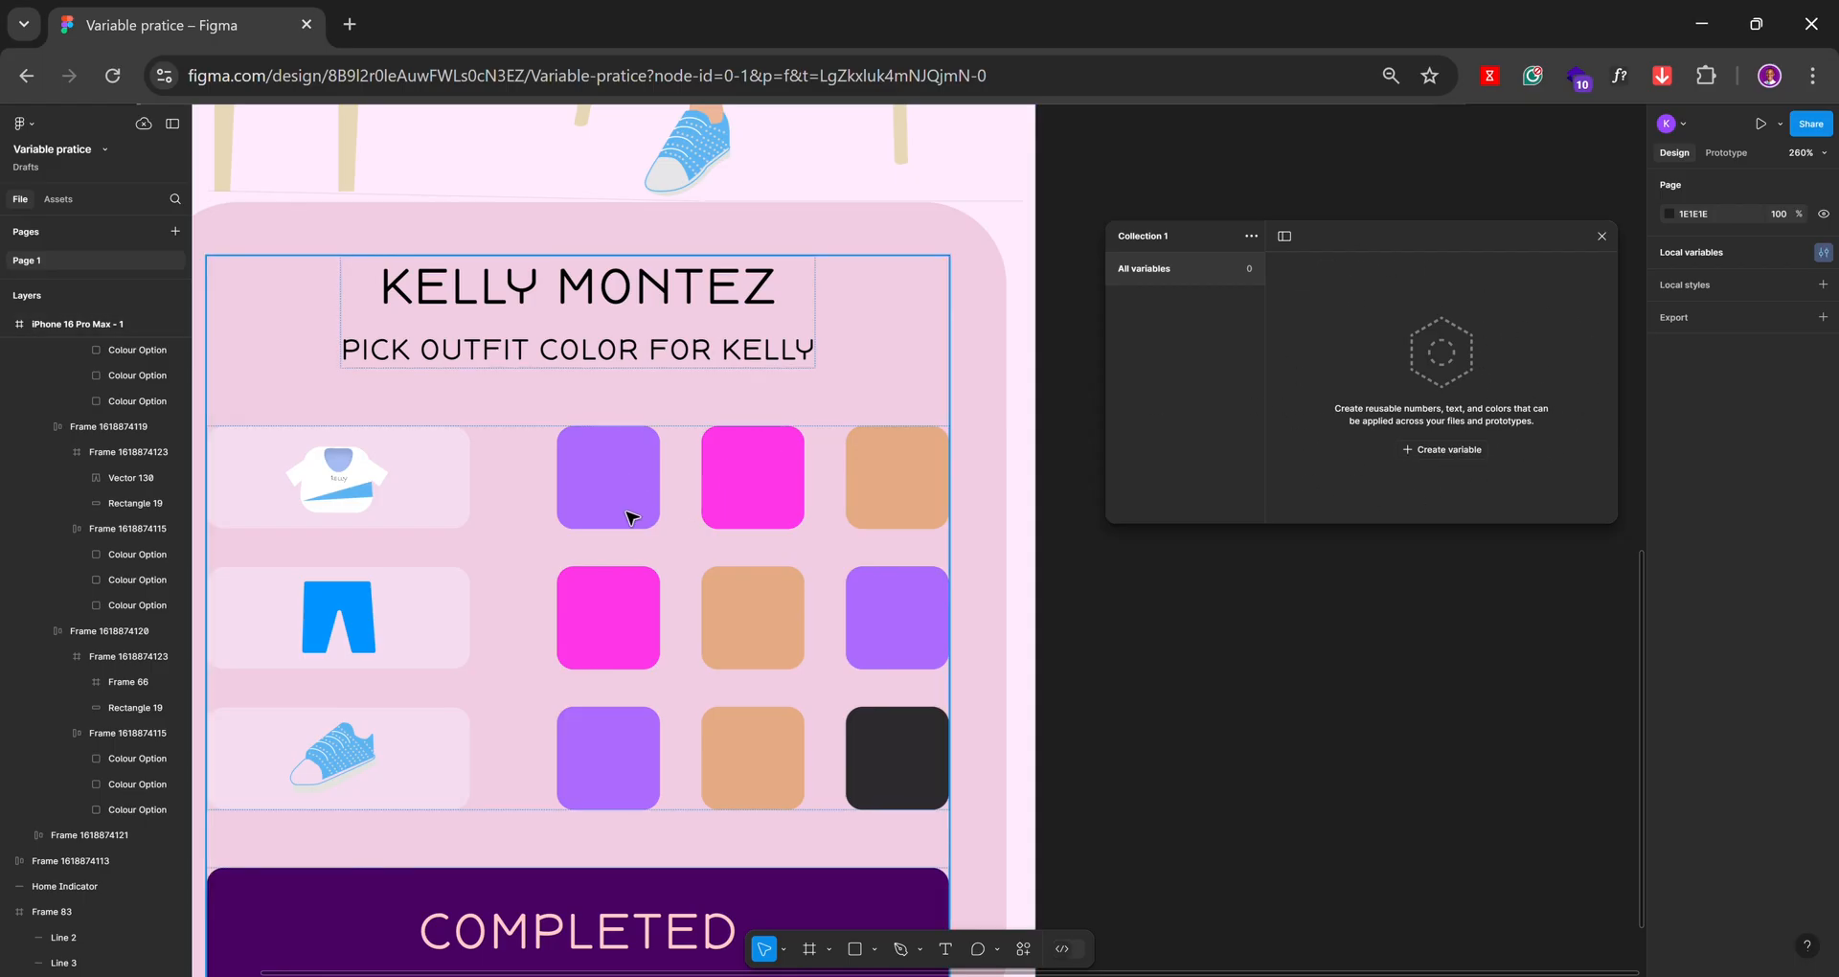
click(1460, 453)
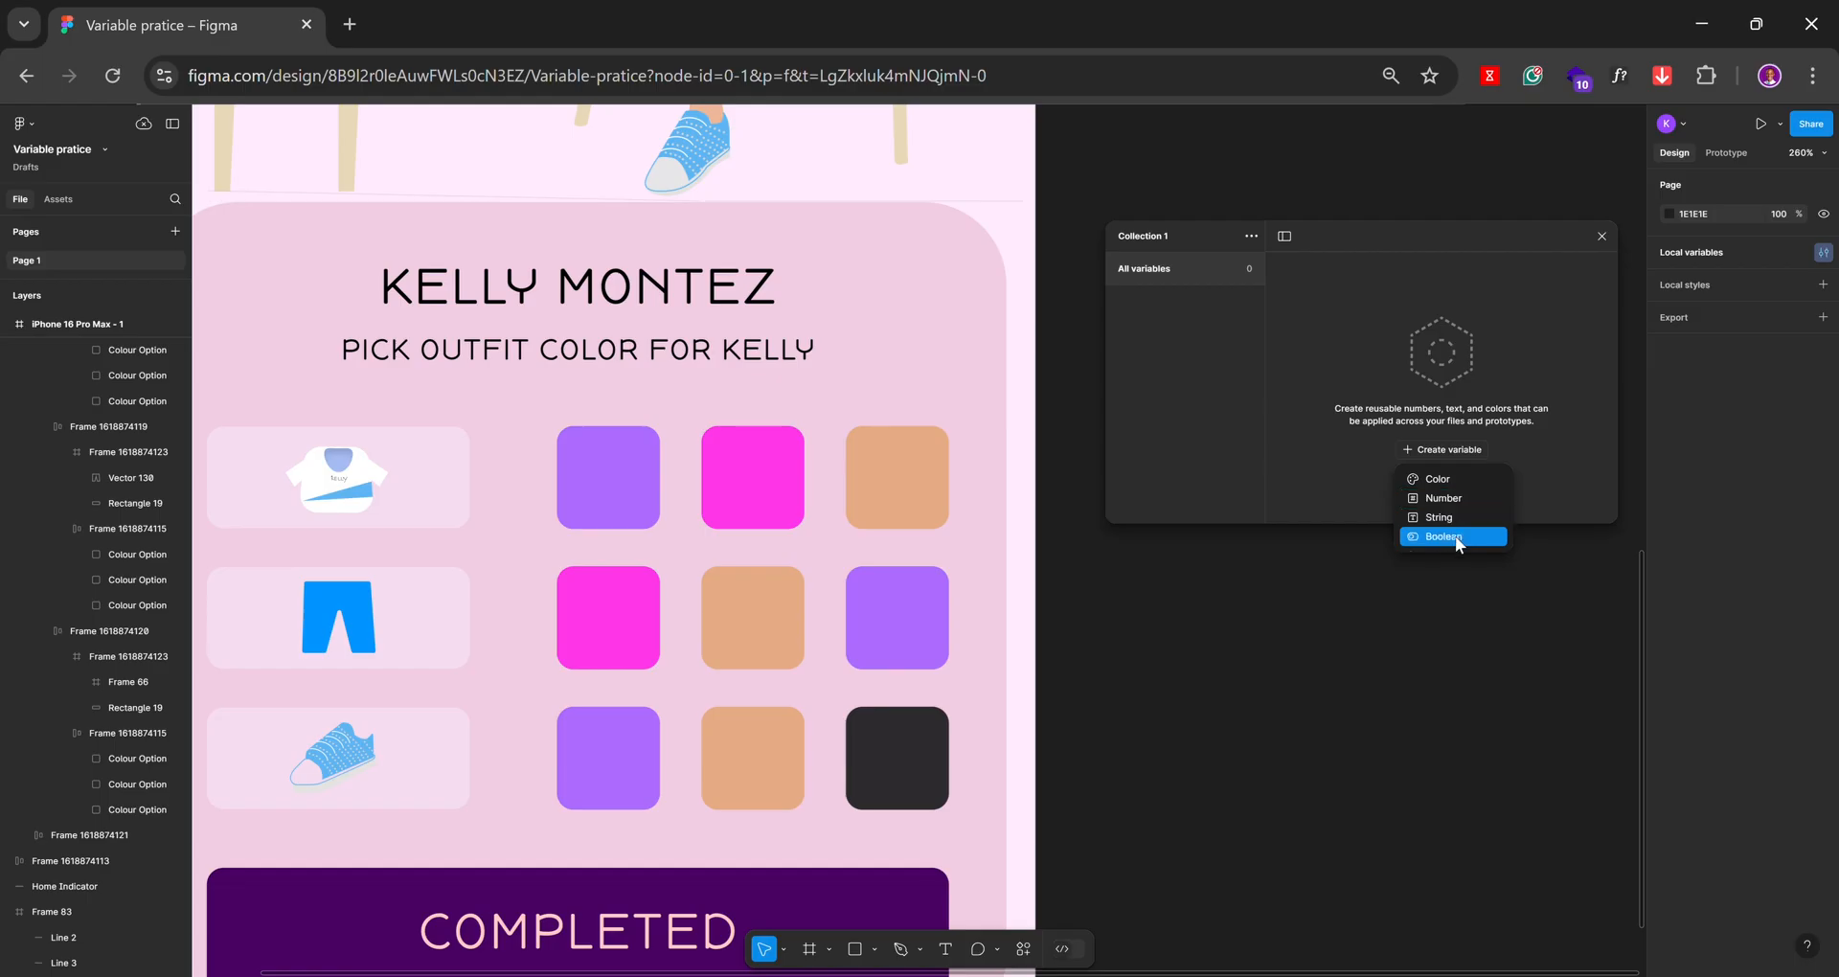
click(1446, 481)
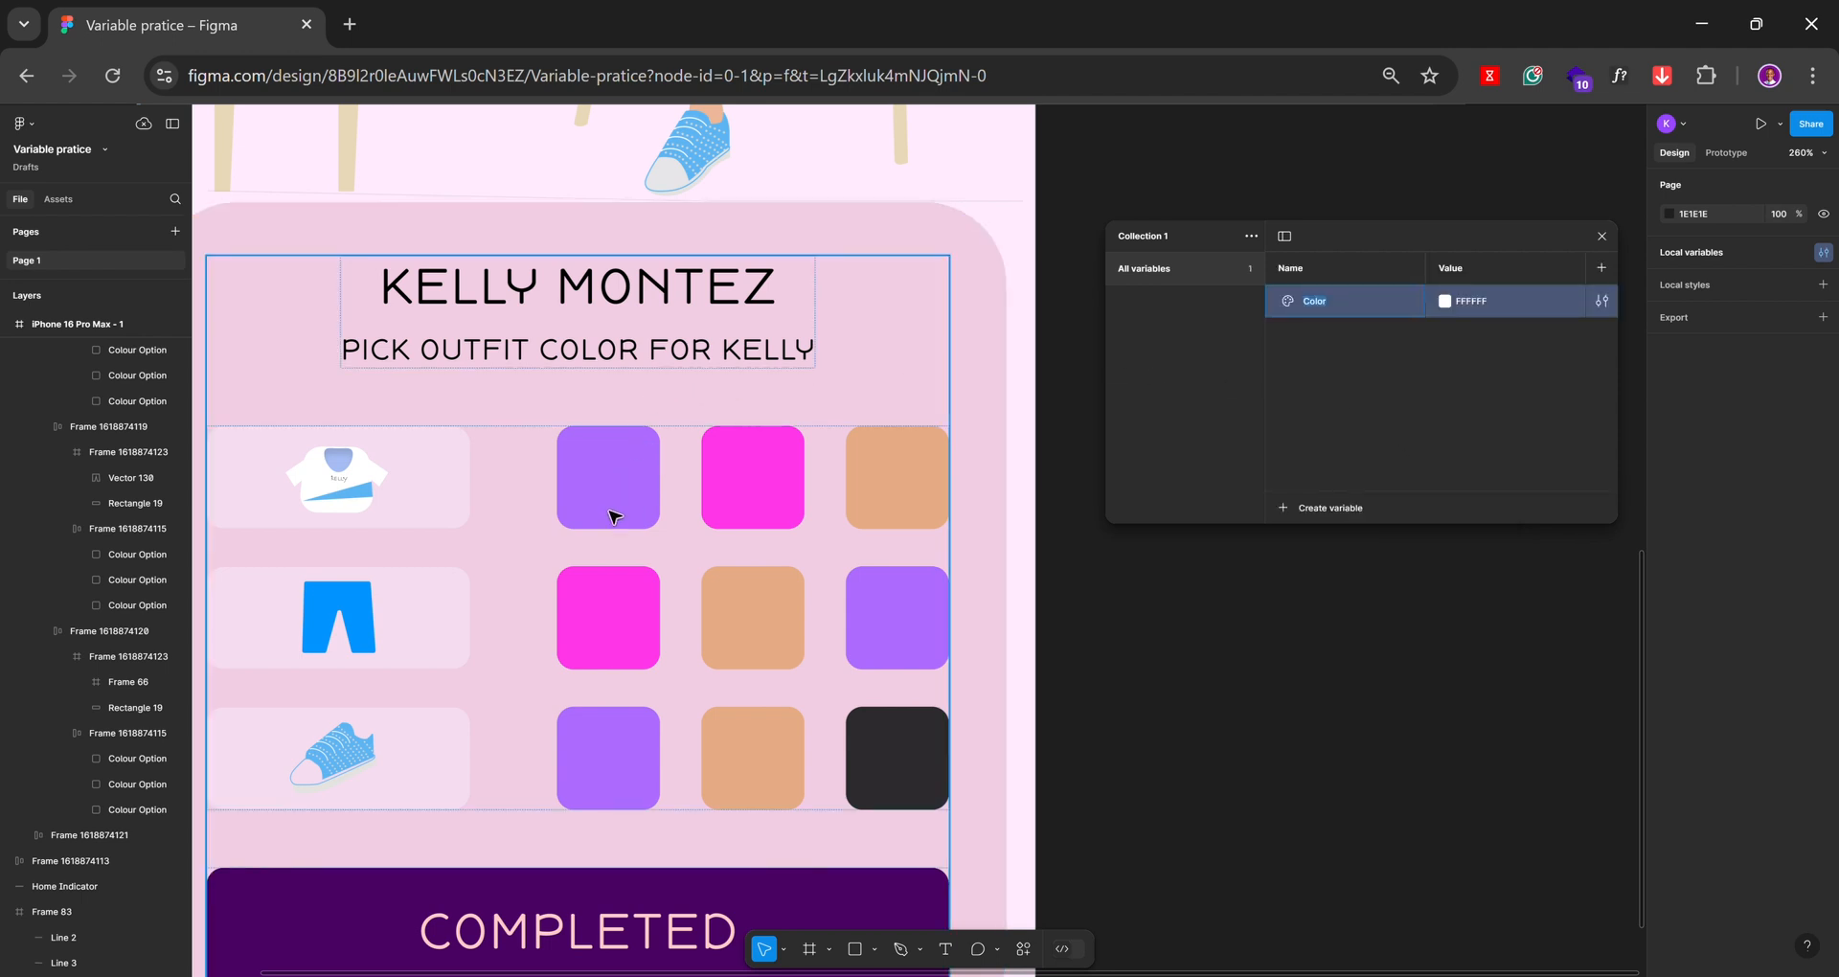
click(1446, 301)
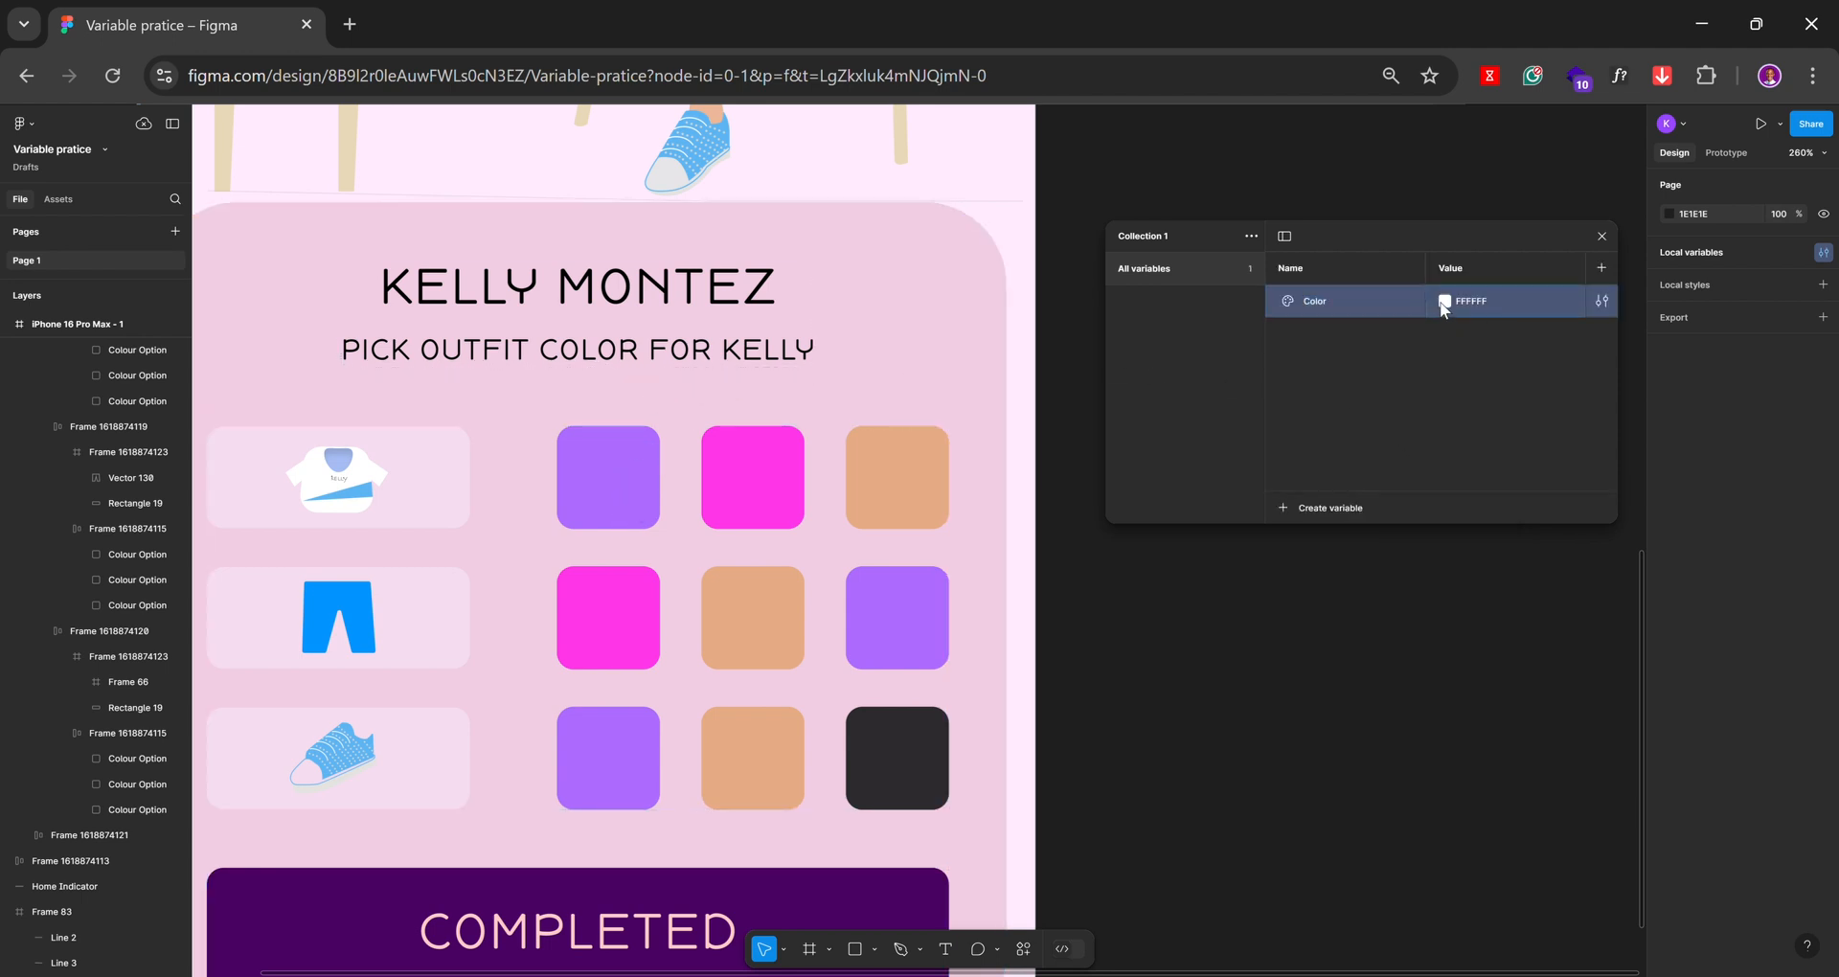
click(1460, 564)
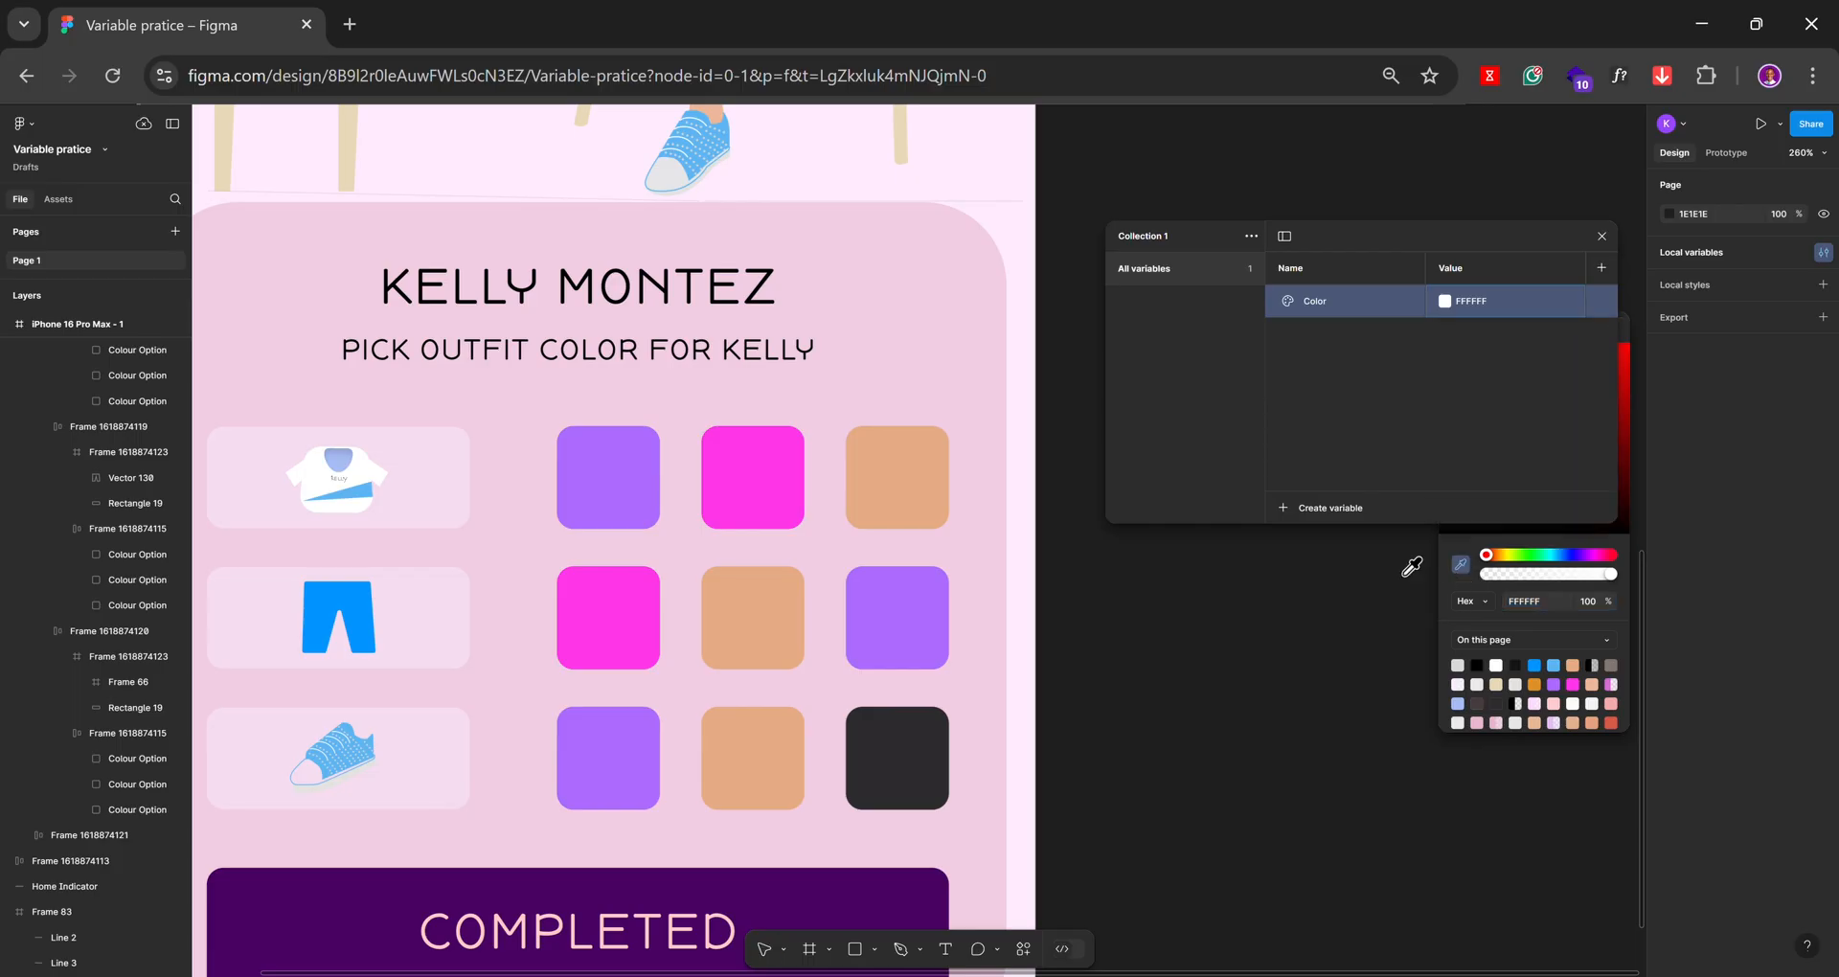
click(631, 468)
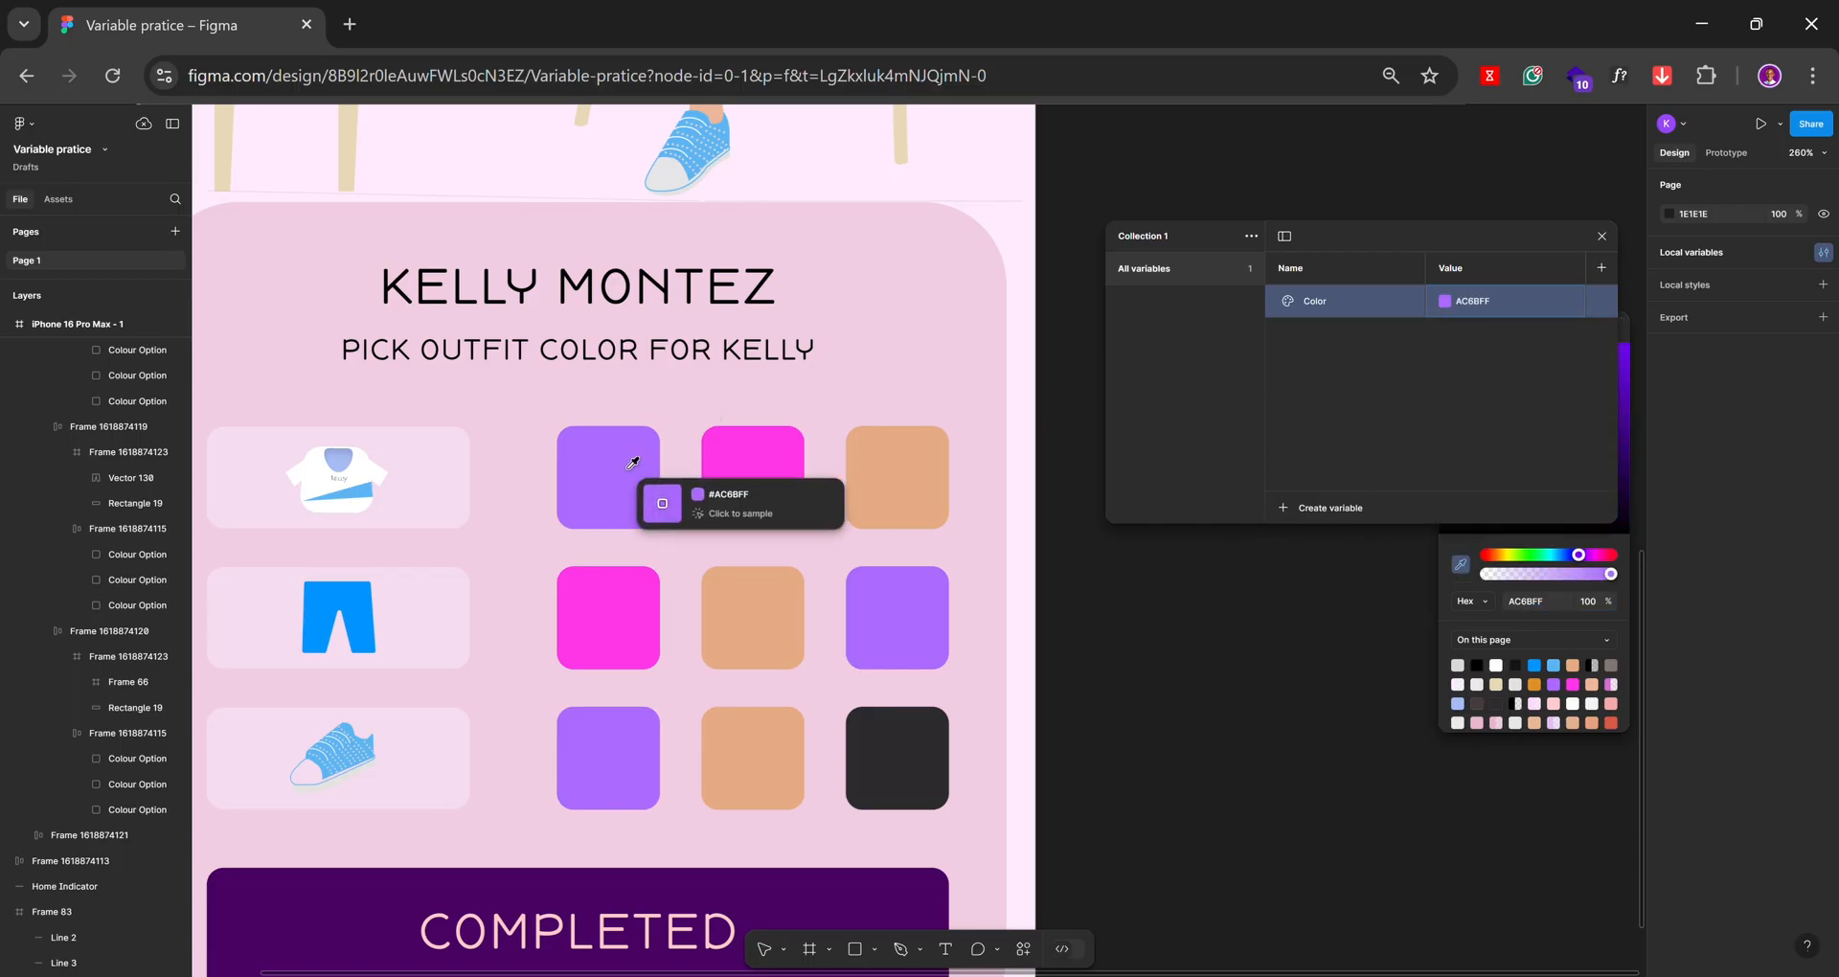
click(1347, 311)
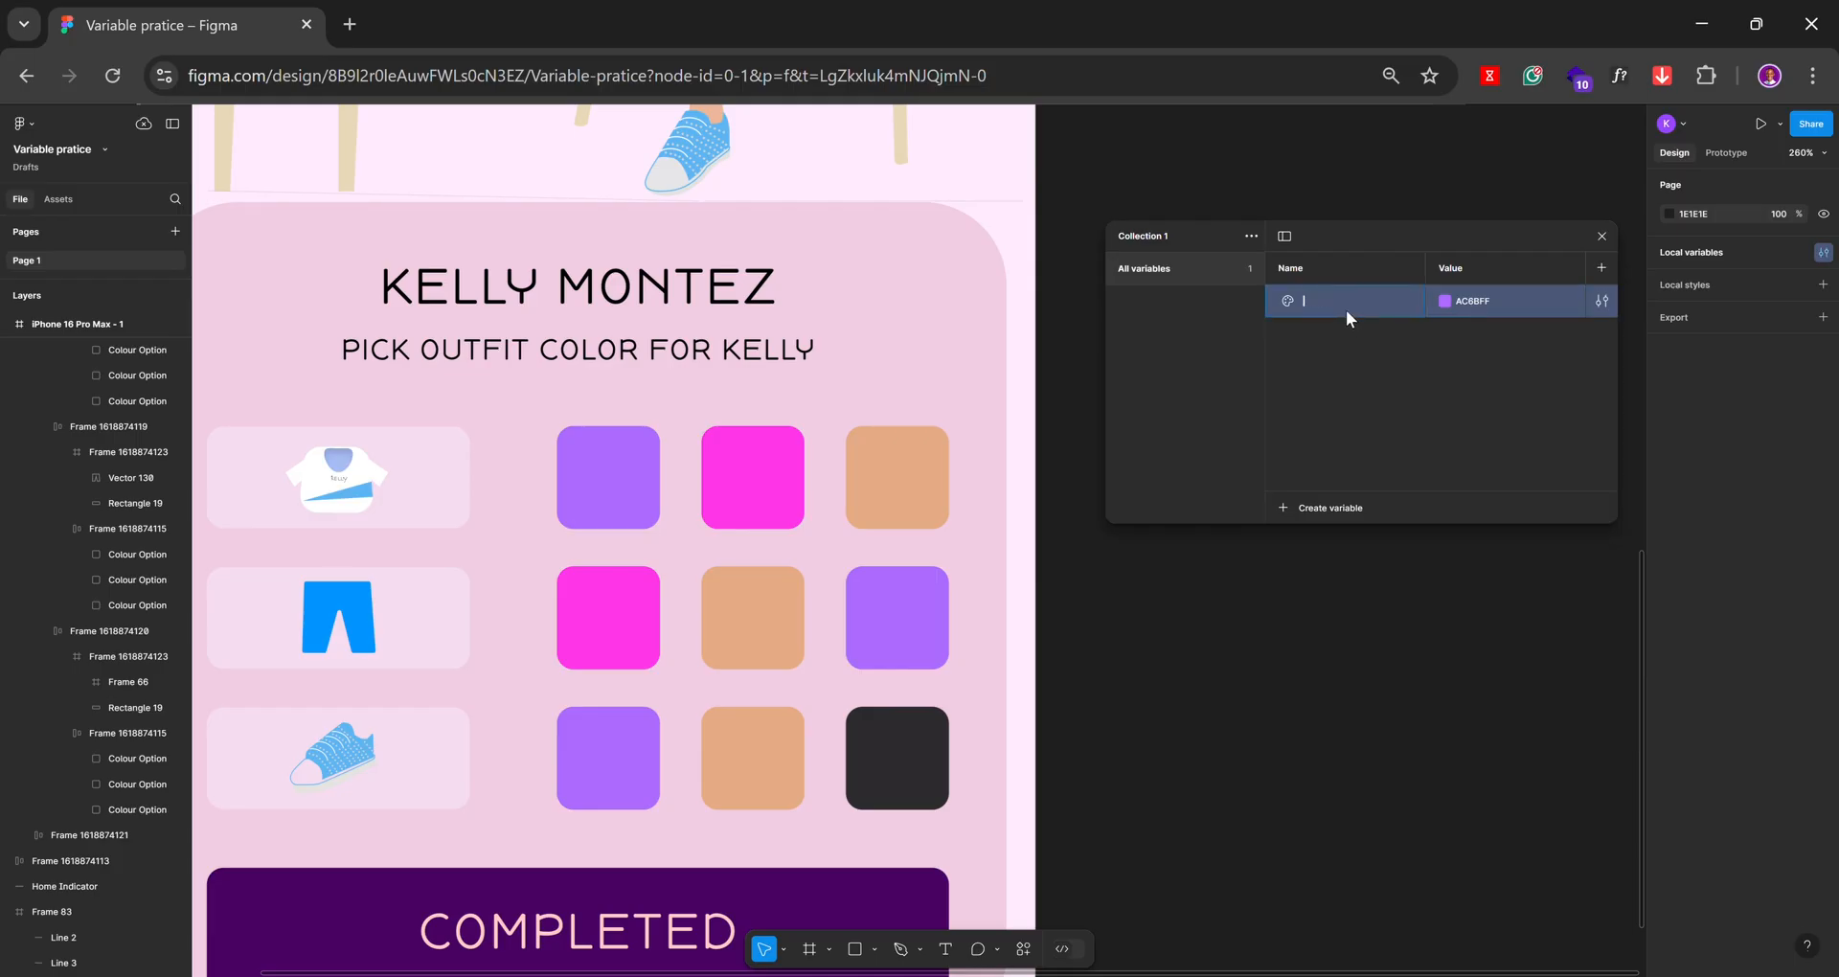
text(Purple)
click(1389, 346)
Duplicate the Purple variable, sample FF36E8 from the shirt row's pink swatch, and rename the copy Pink
click(1390, 303)
right_click(1389, 303)
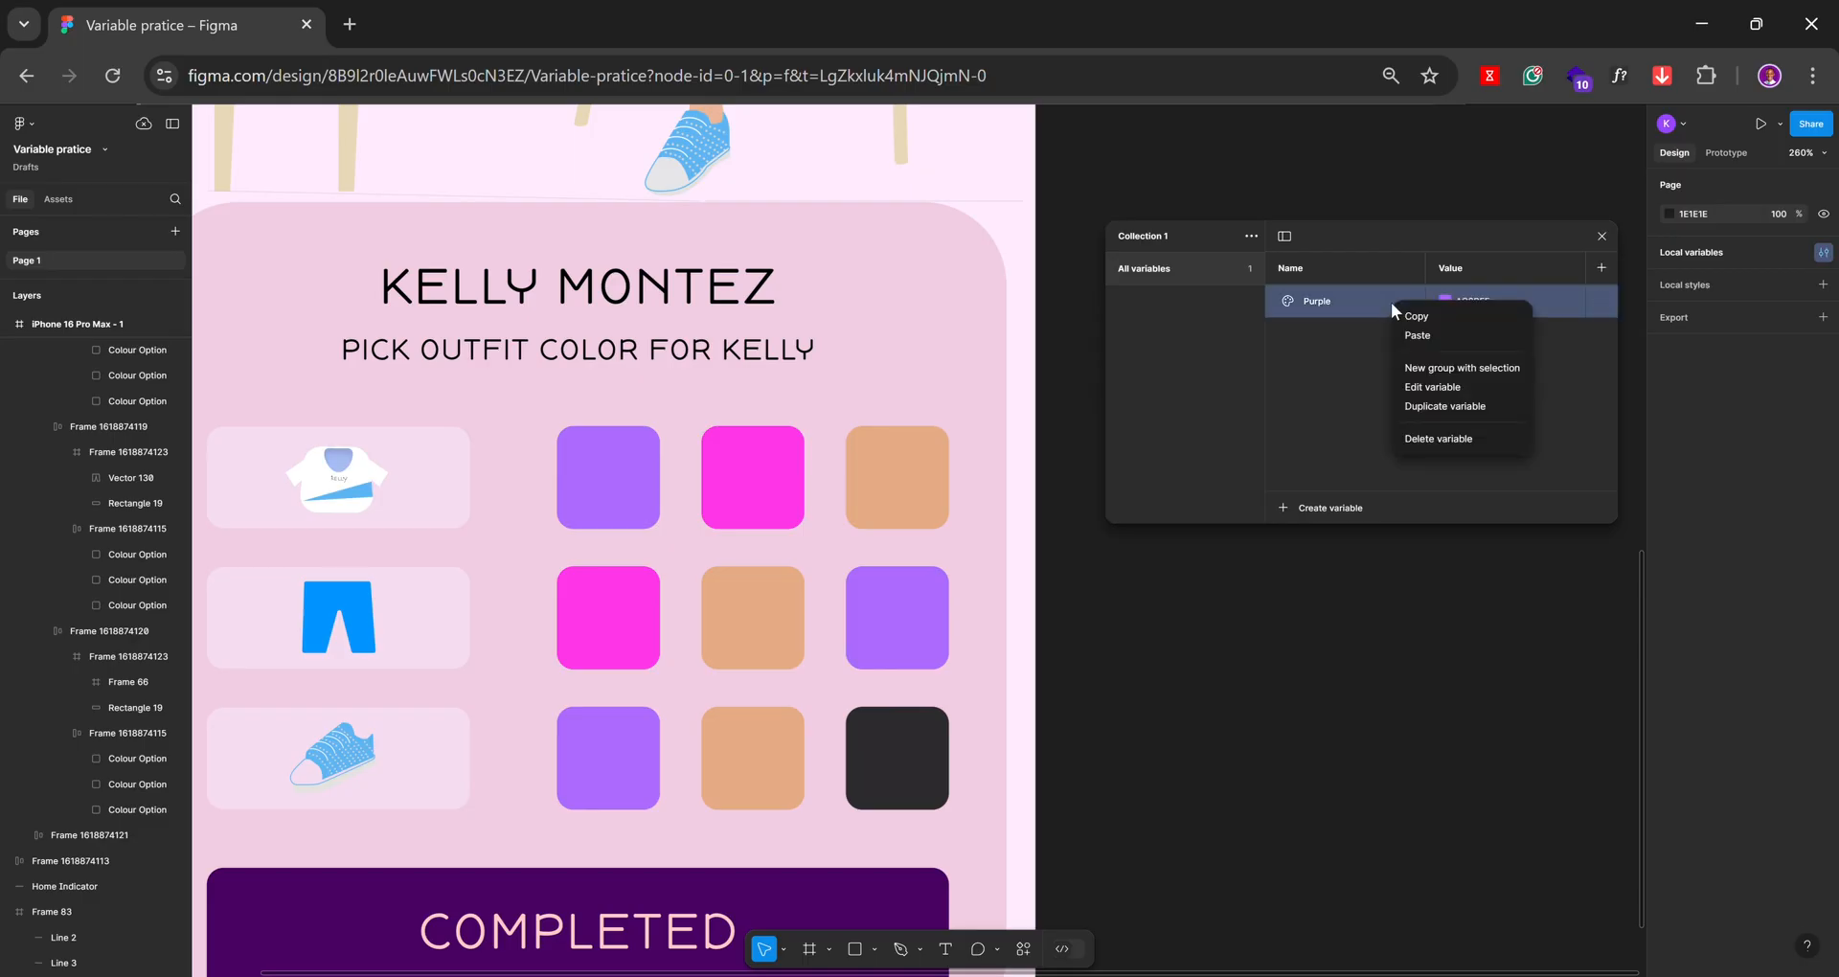
click(1424, 406)
click(1445, 333)
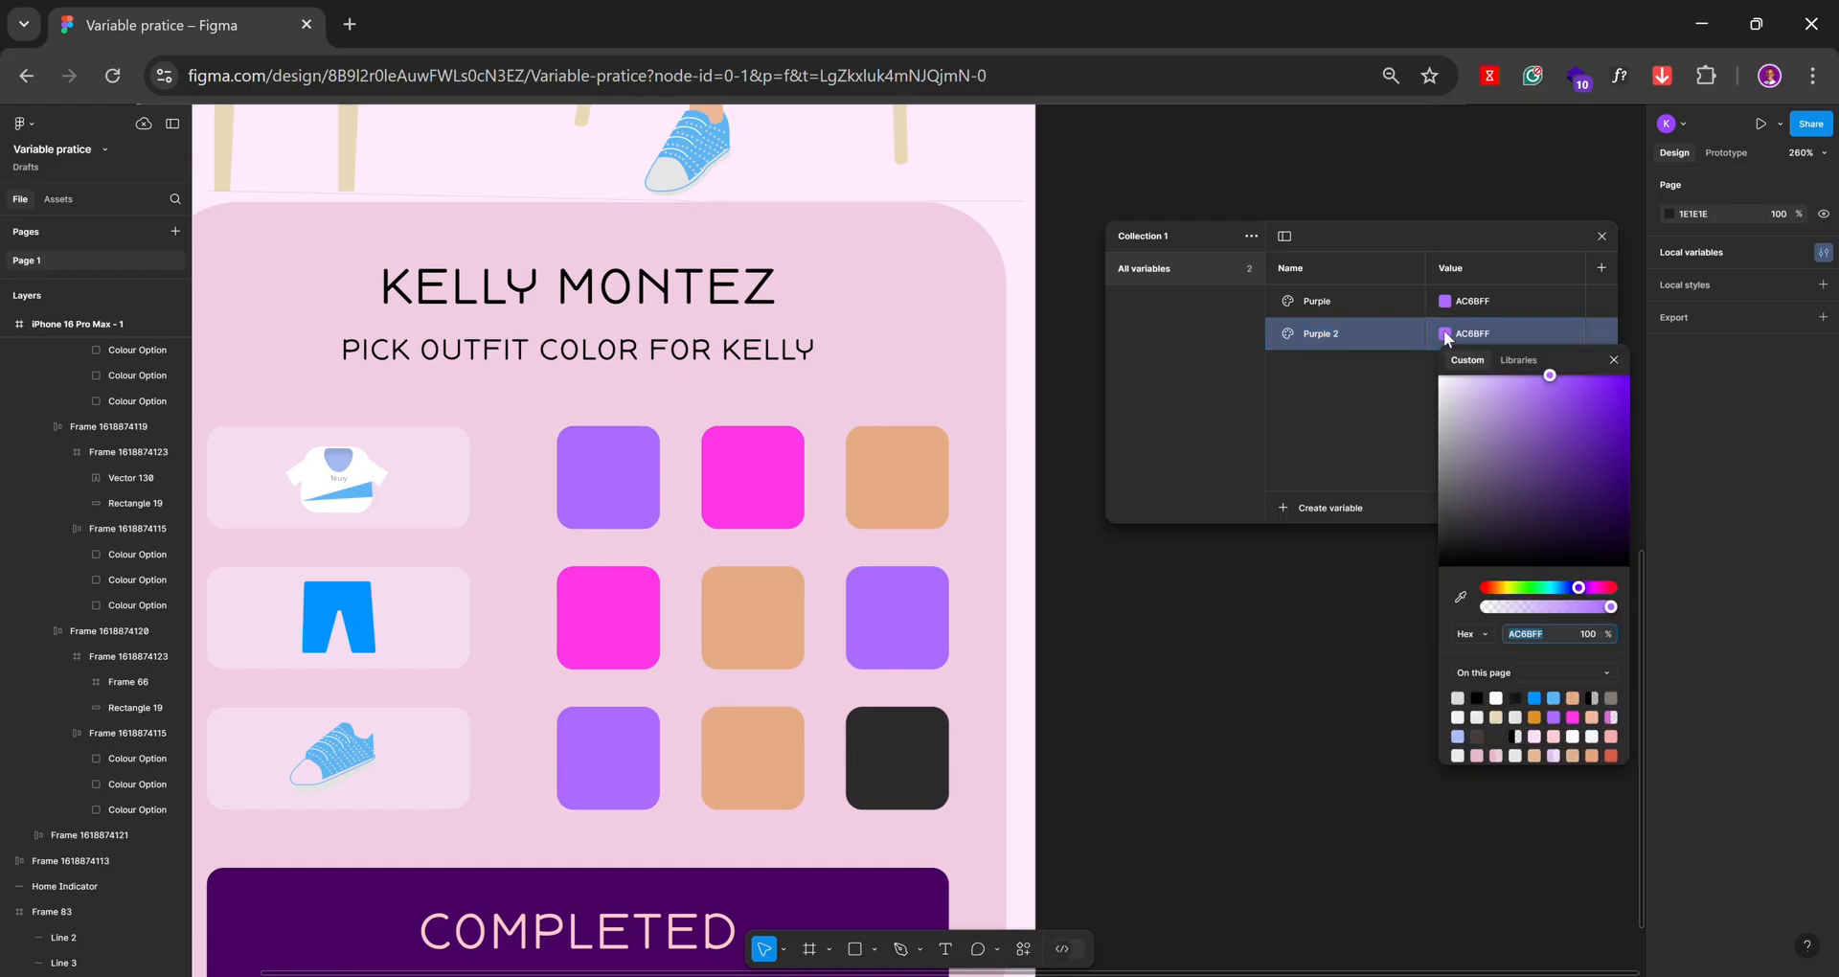
click(1461, 600)
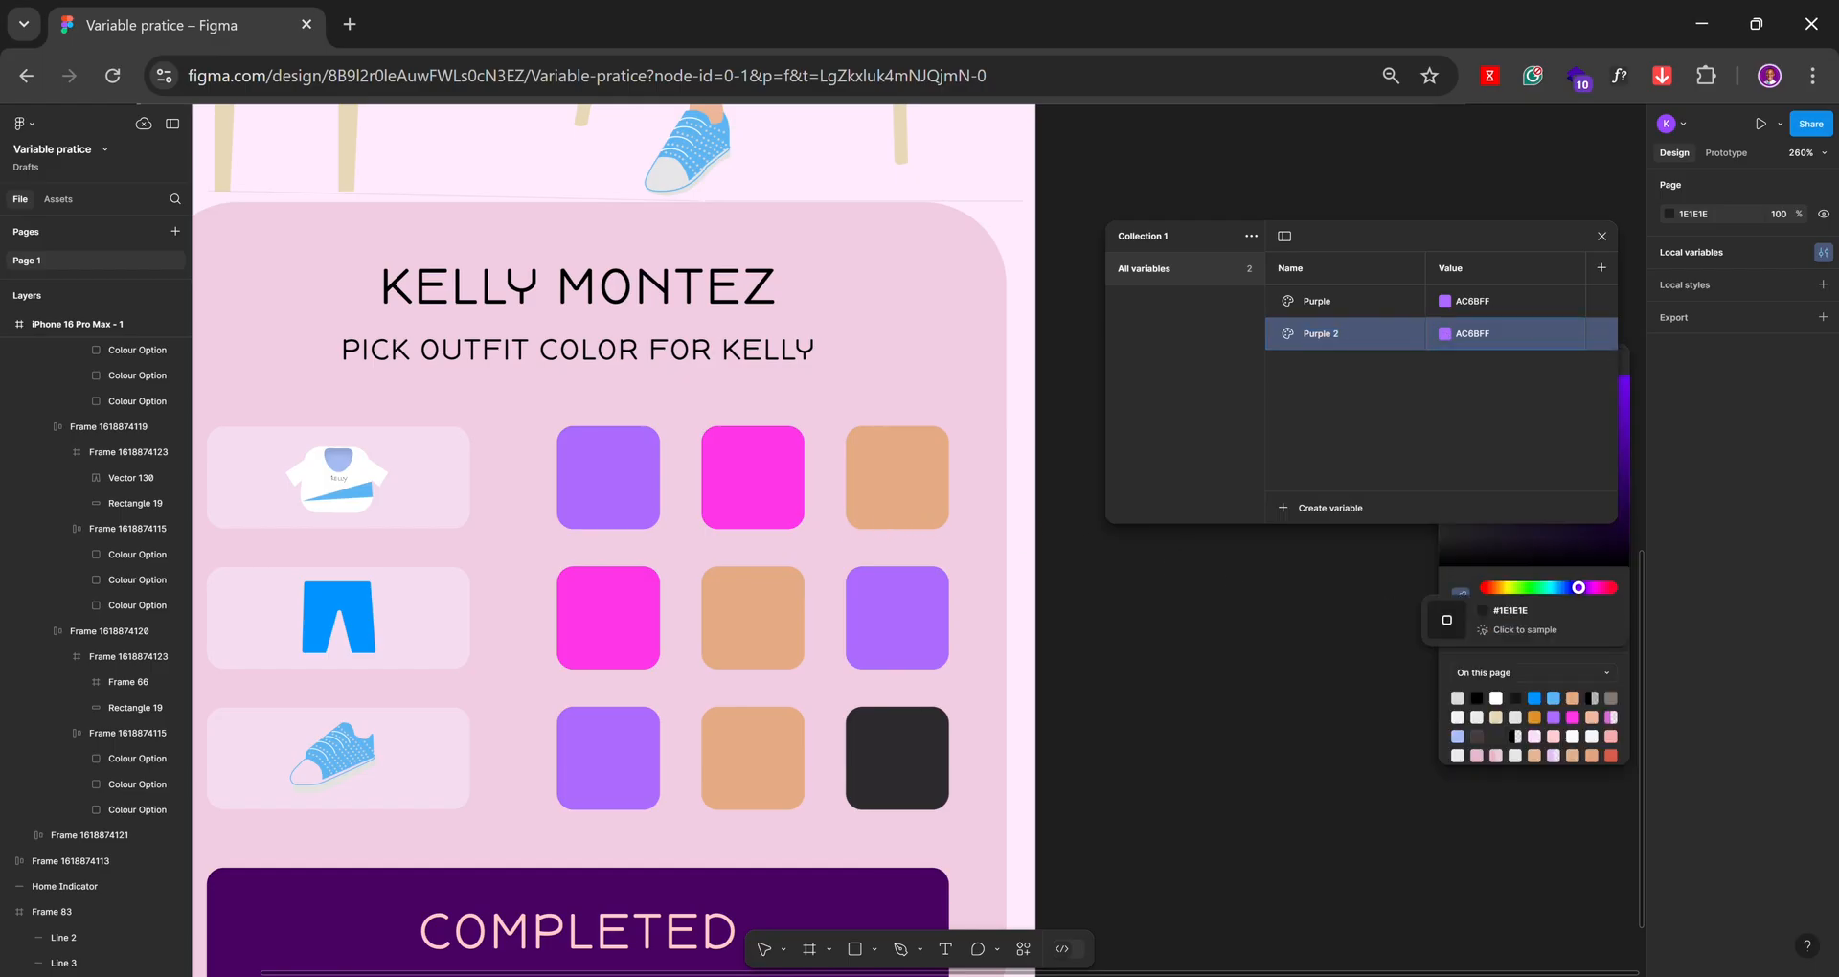
click(772, 487)
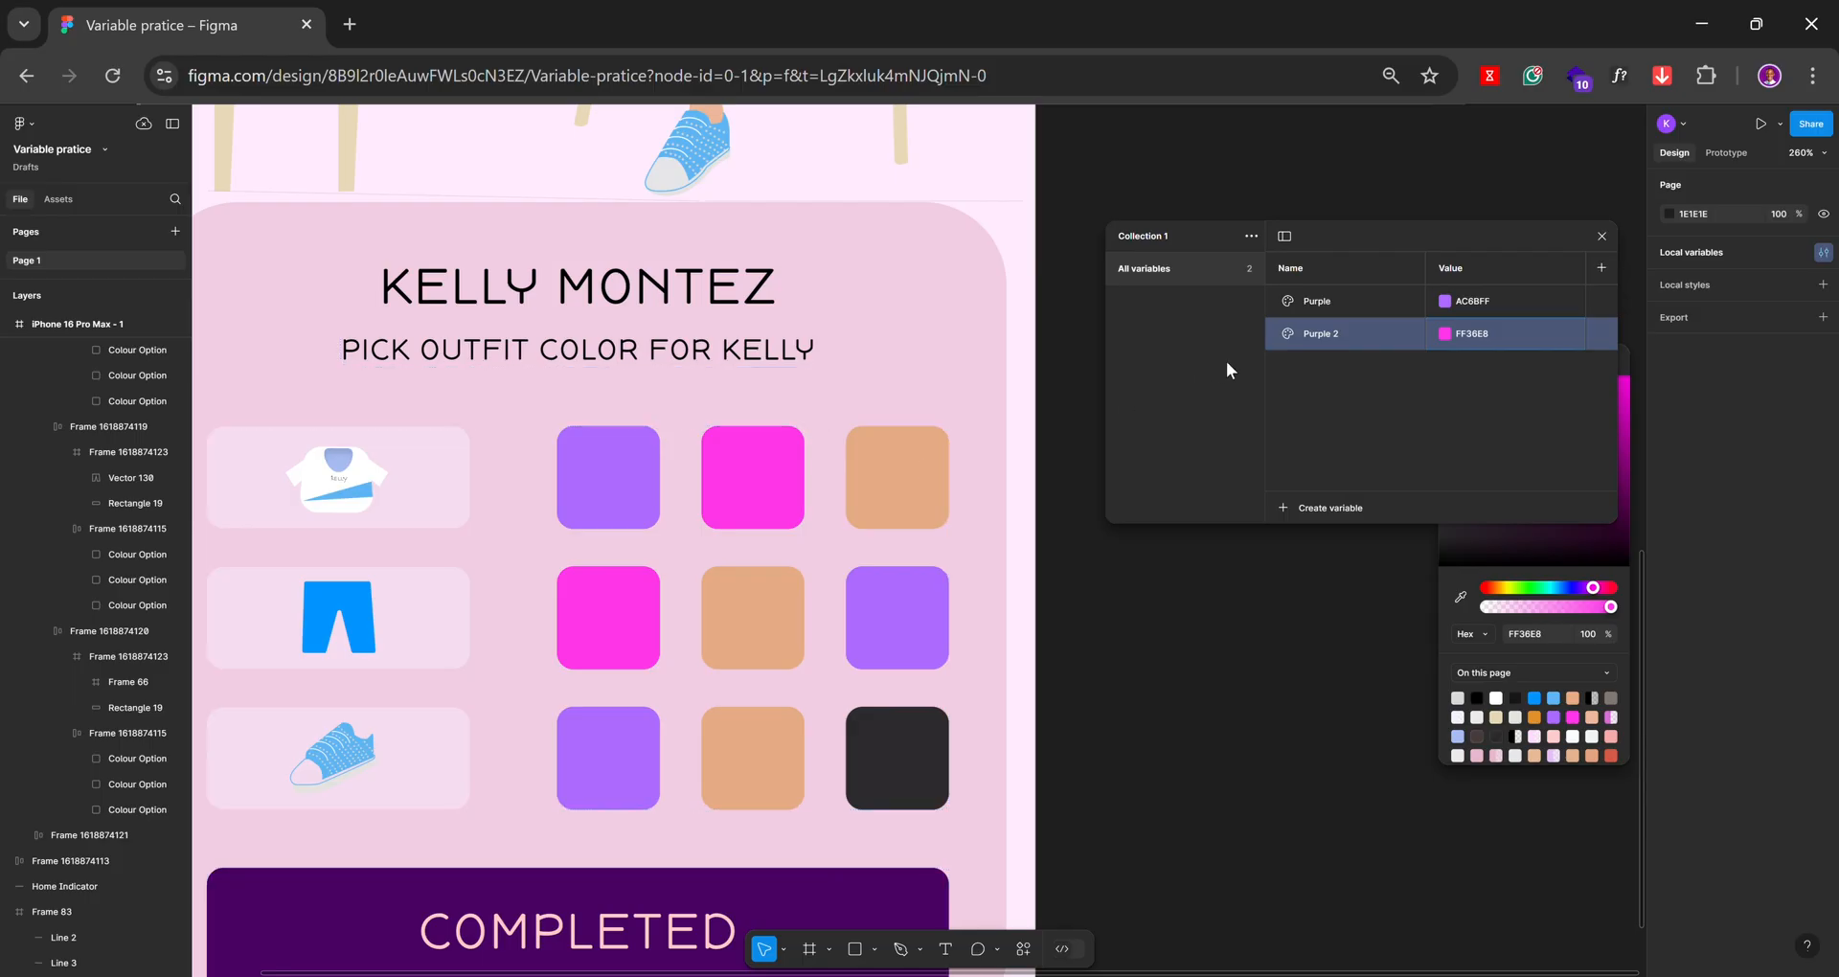
click(1347, 337)
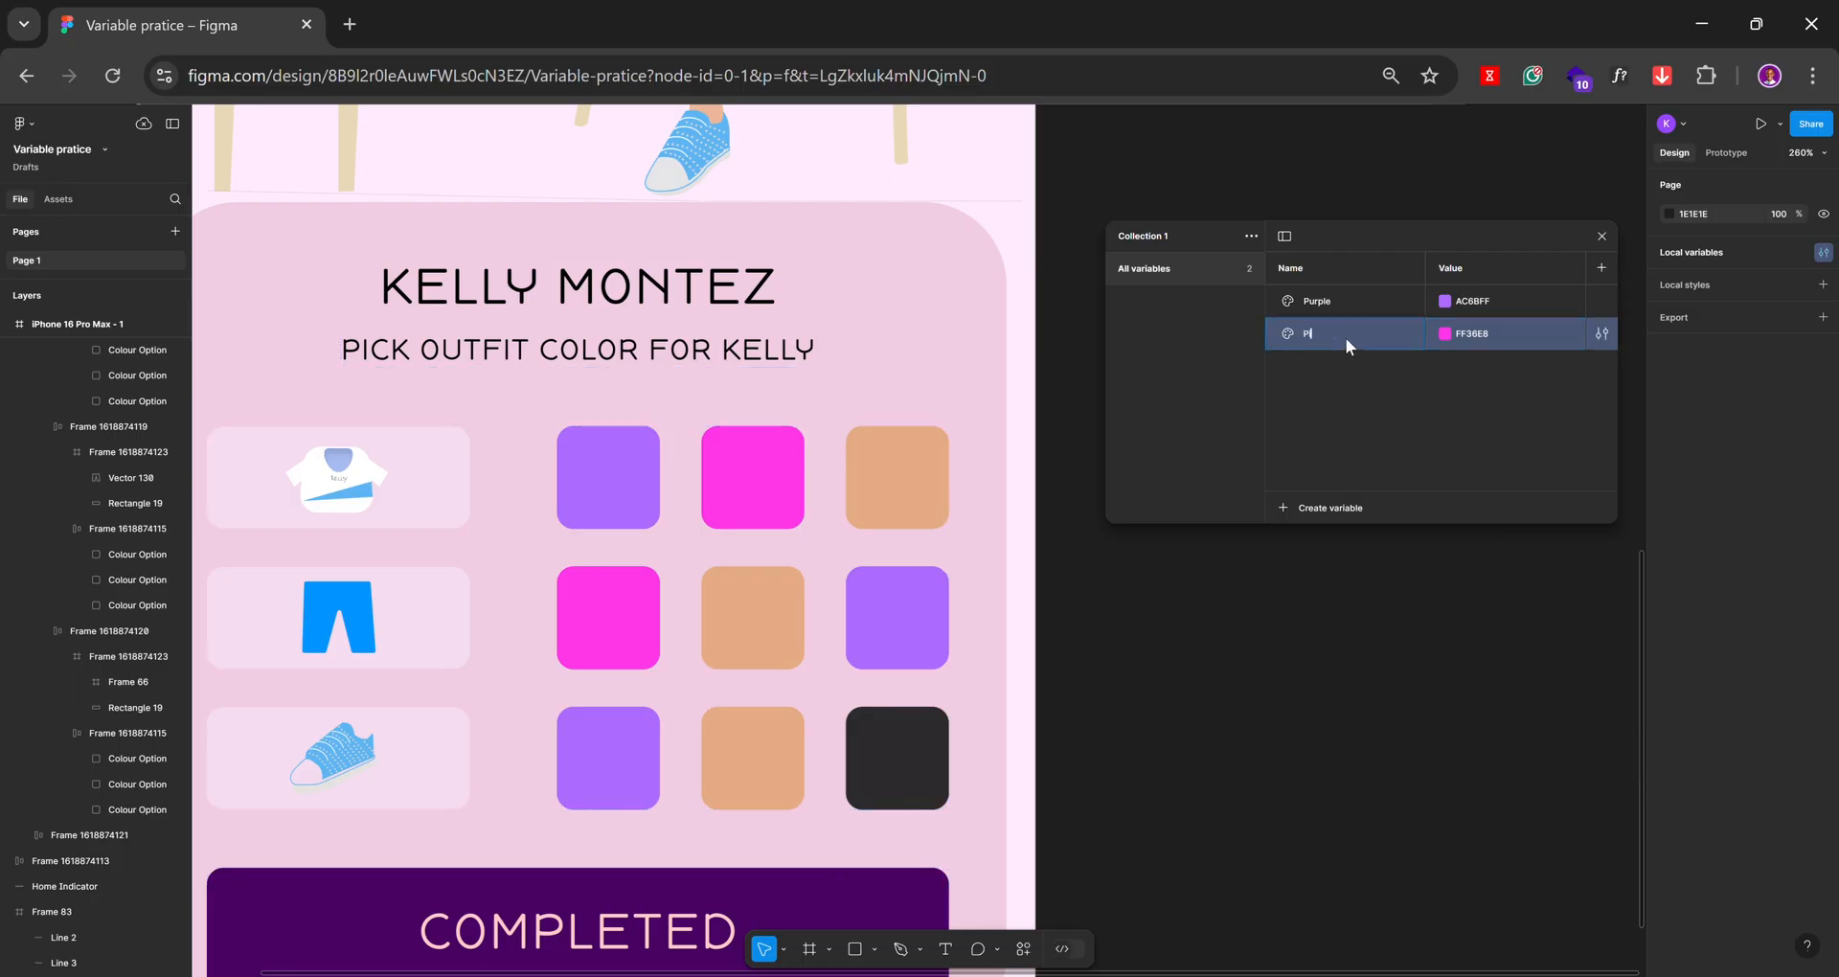
click(1342, 464)
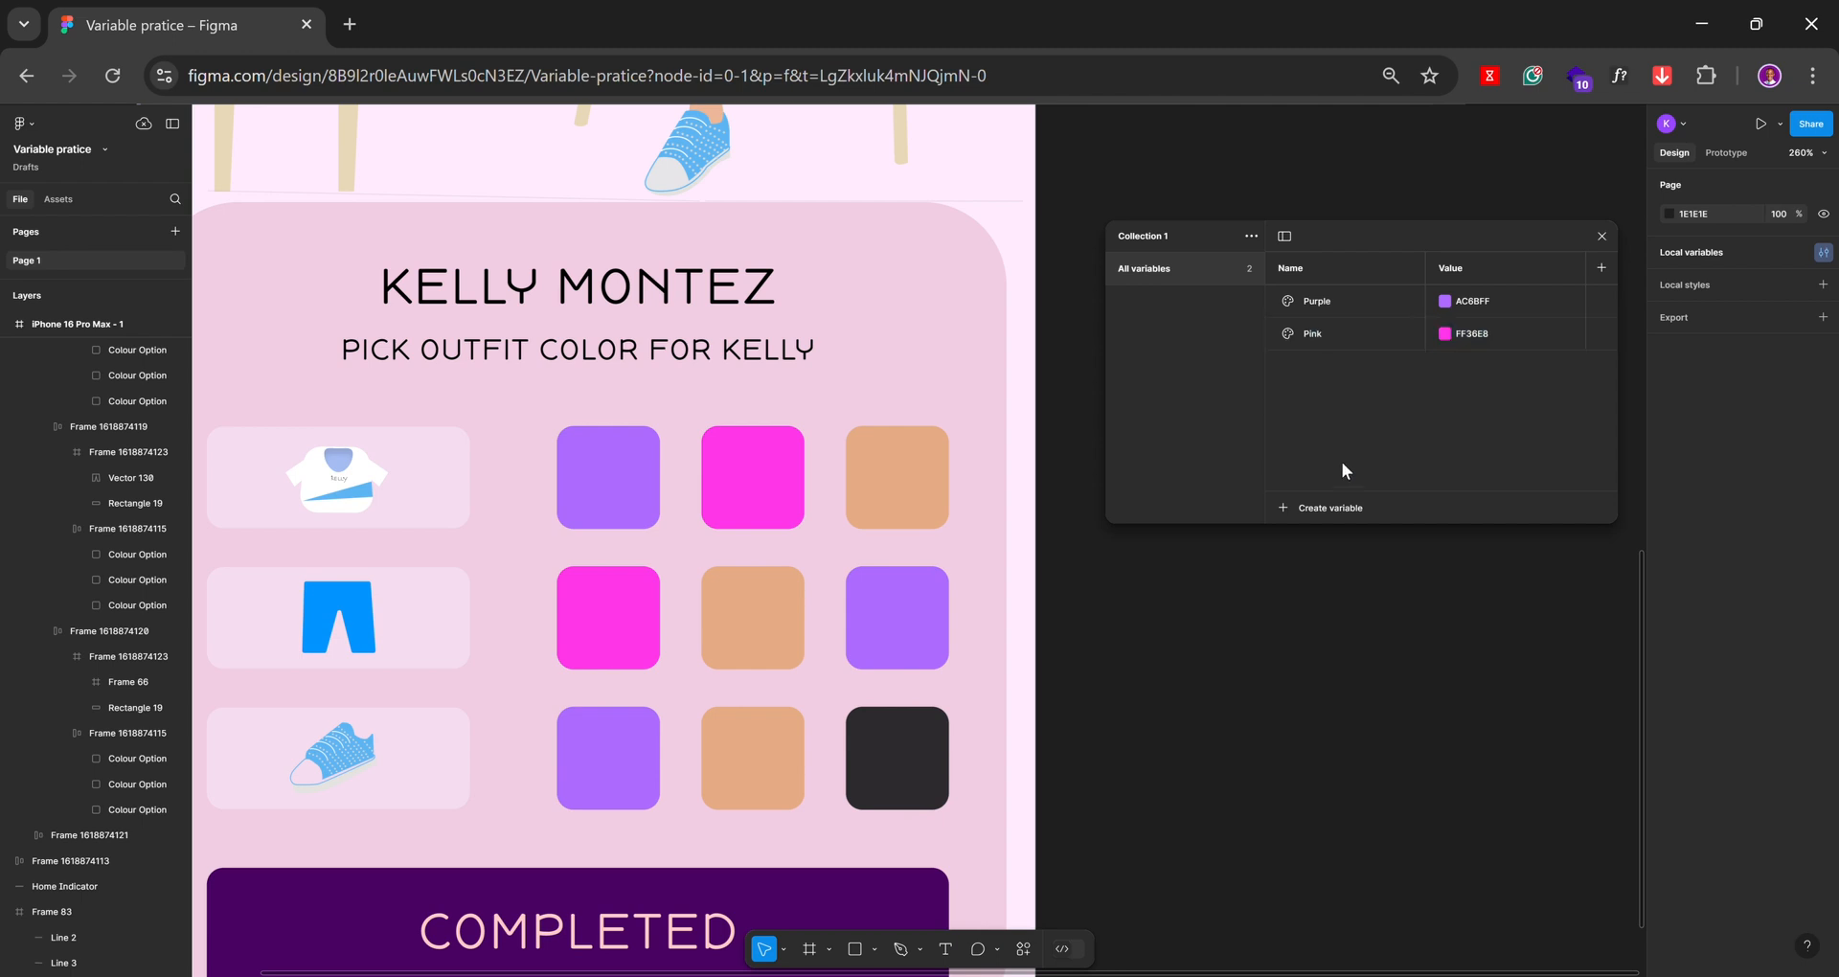
Duplicate the Pink variable, sample E5A885 from the shirt row's gold swatch, and rename the copy Gold
click(1370, 325)
right_click(1370, 325)
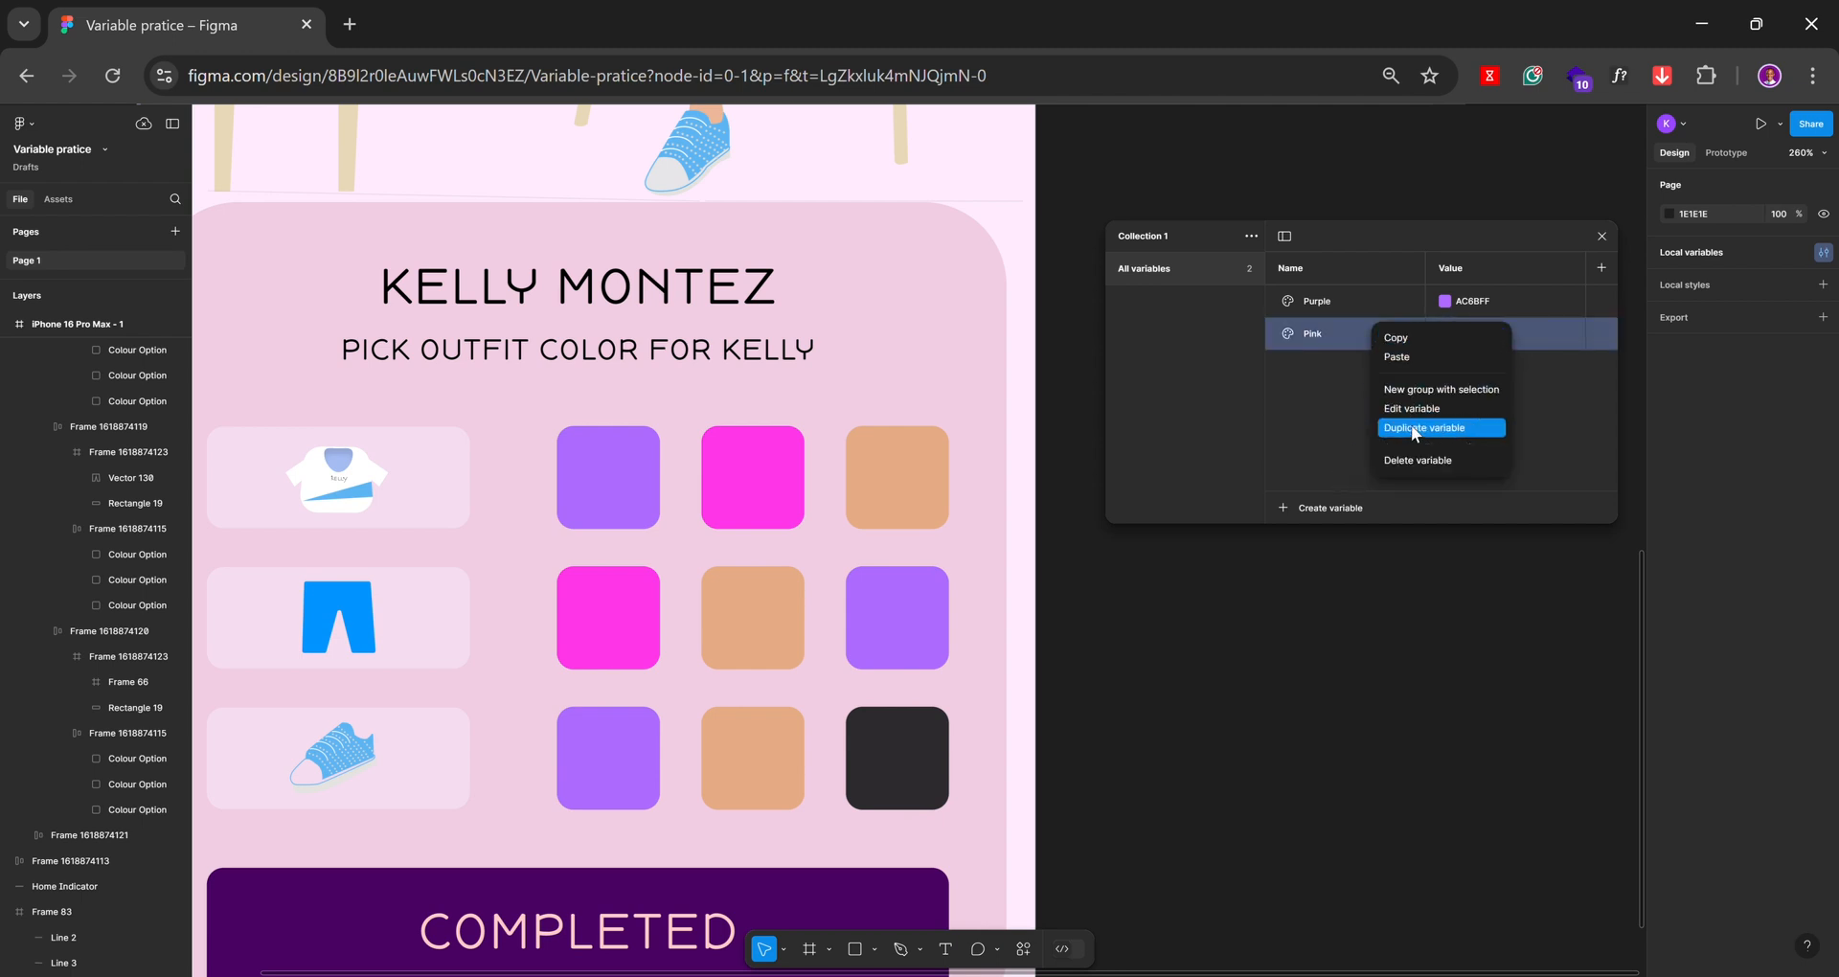
click(1412, 424)
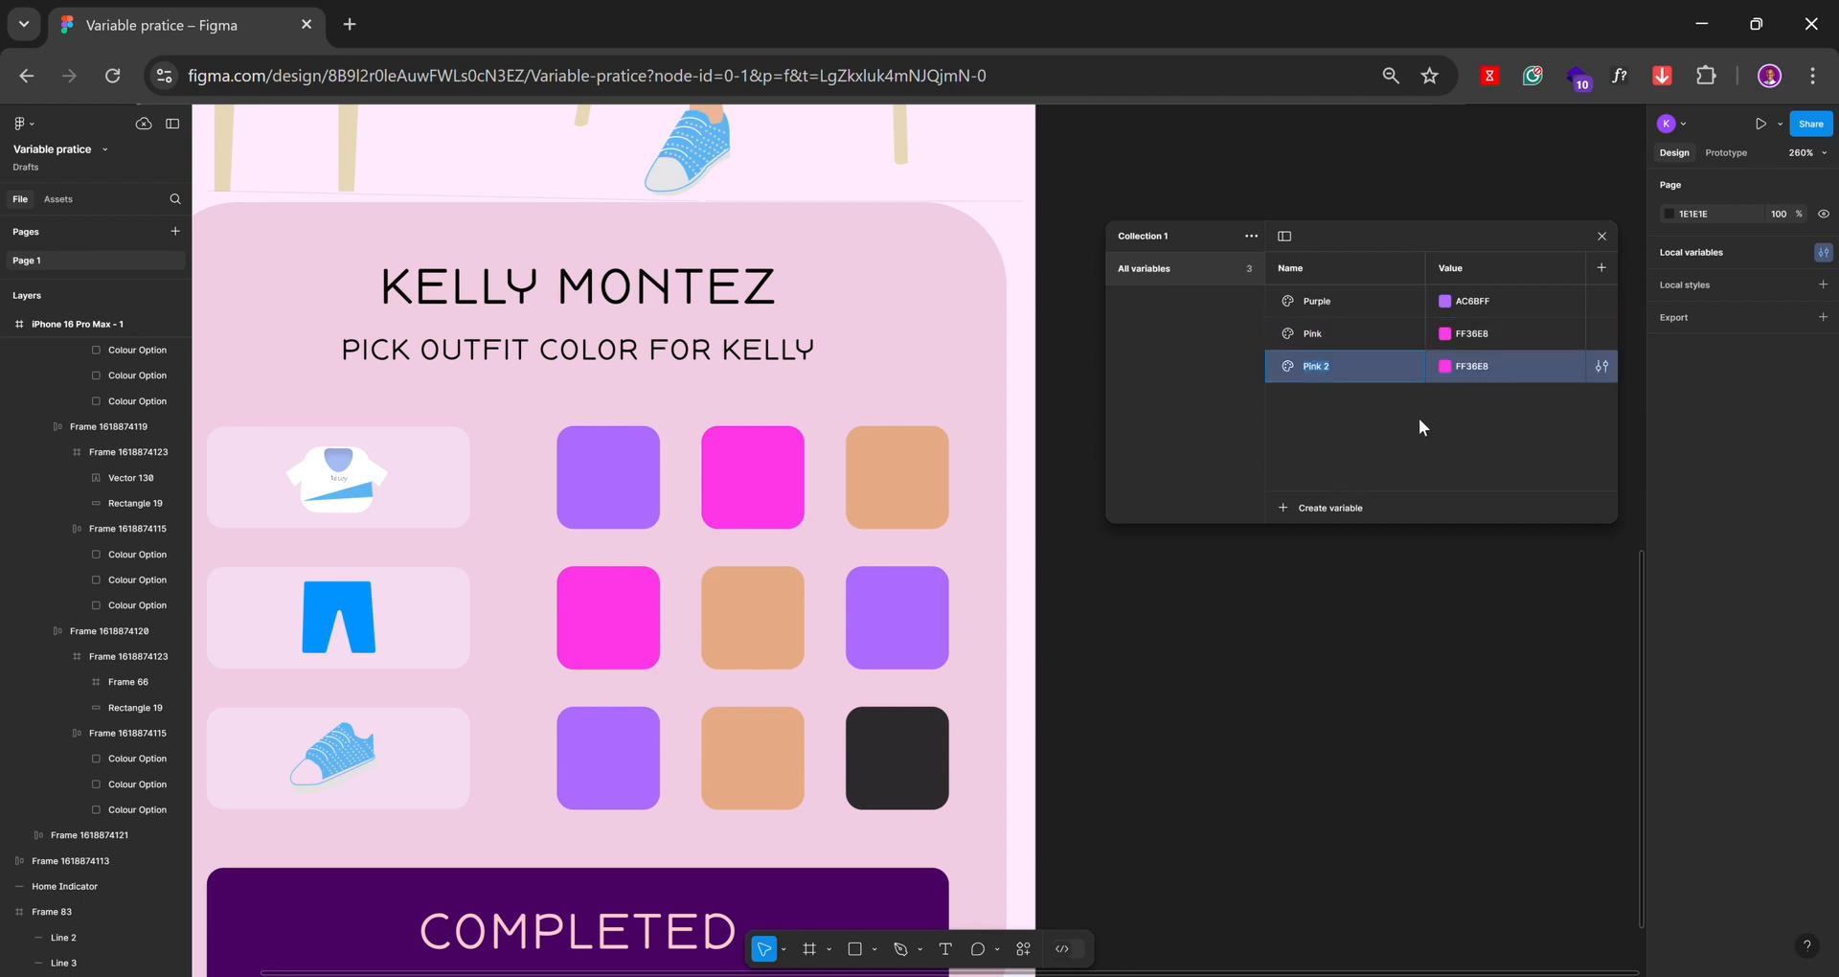
click(1444, 372)
click(1460, 630)
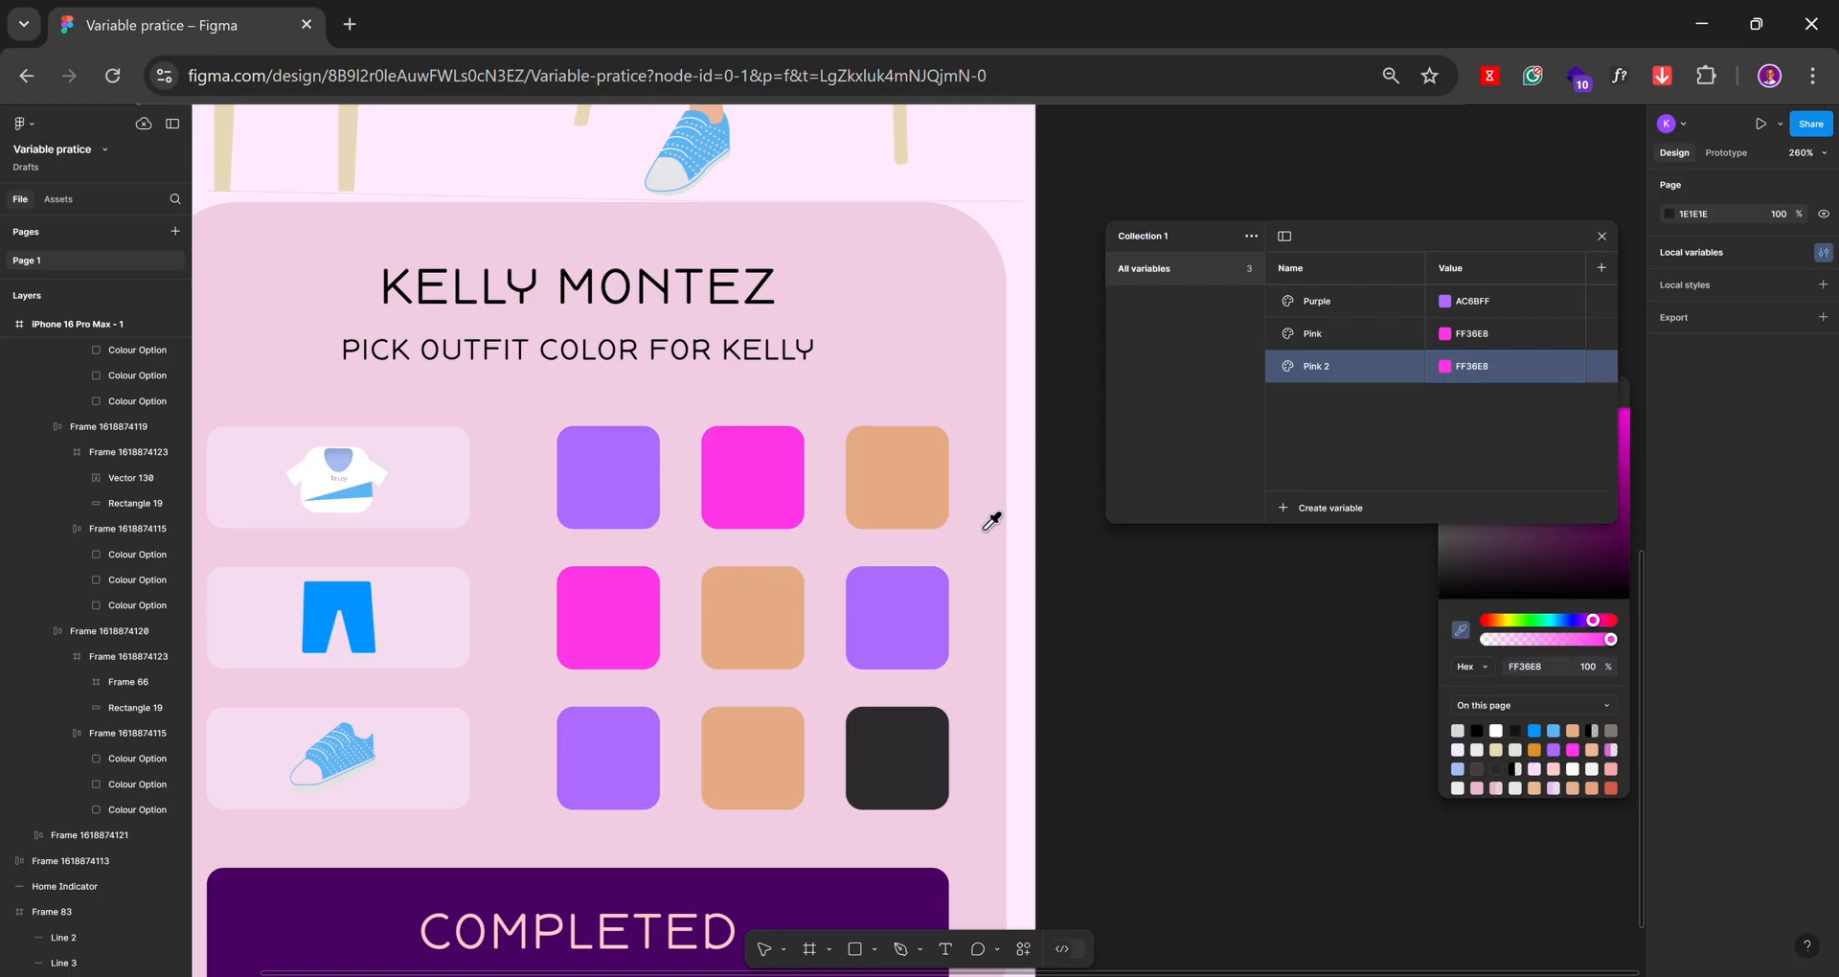
click(913, 485)
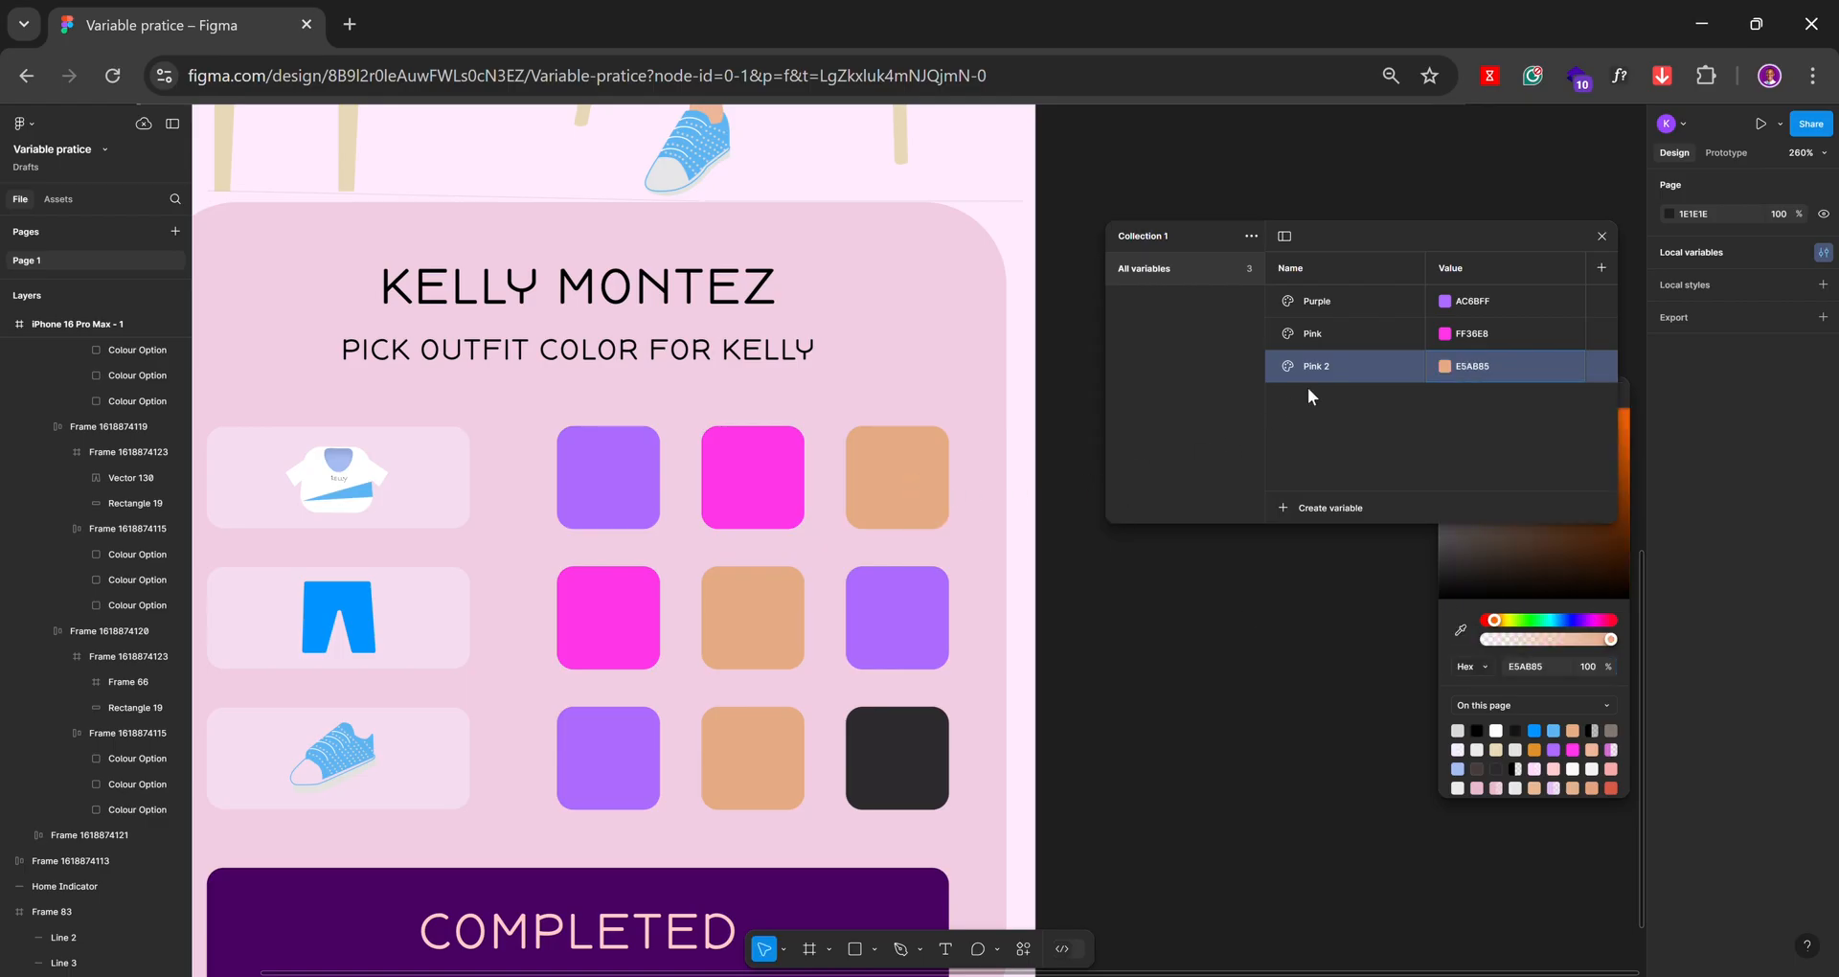
click(1329, 368)
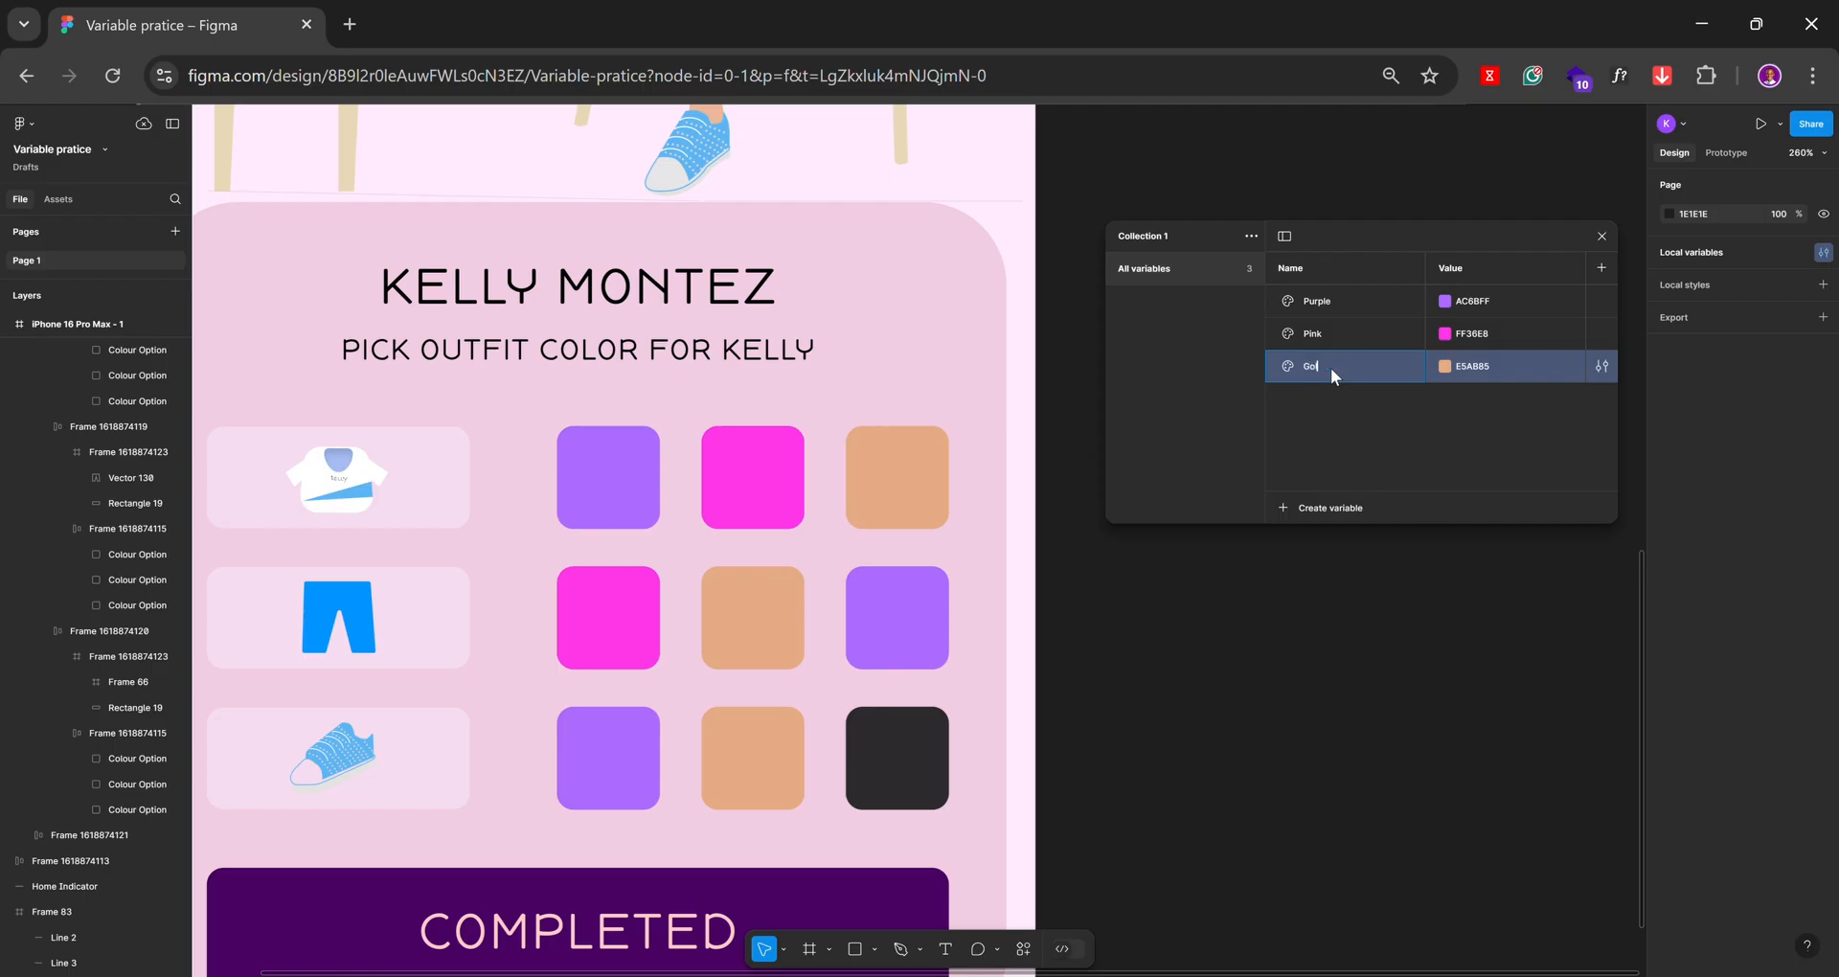
click(1338, 394)
Duplicate the Gold variable, sample 2C2A2D from the shoe row's black swatch, and rename the copy Black
click(1365, 362)
right_click(1364, 362)
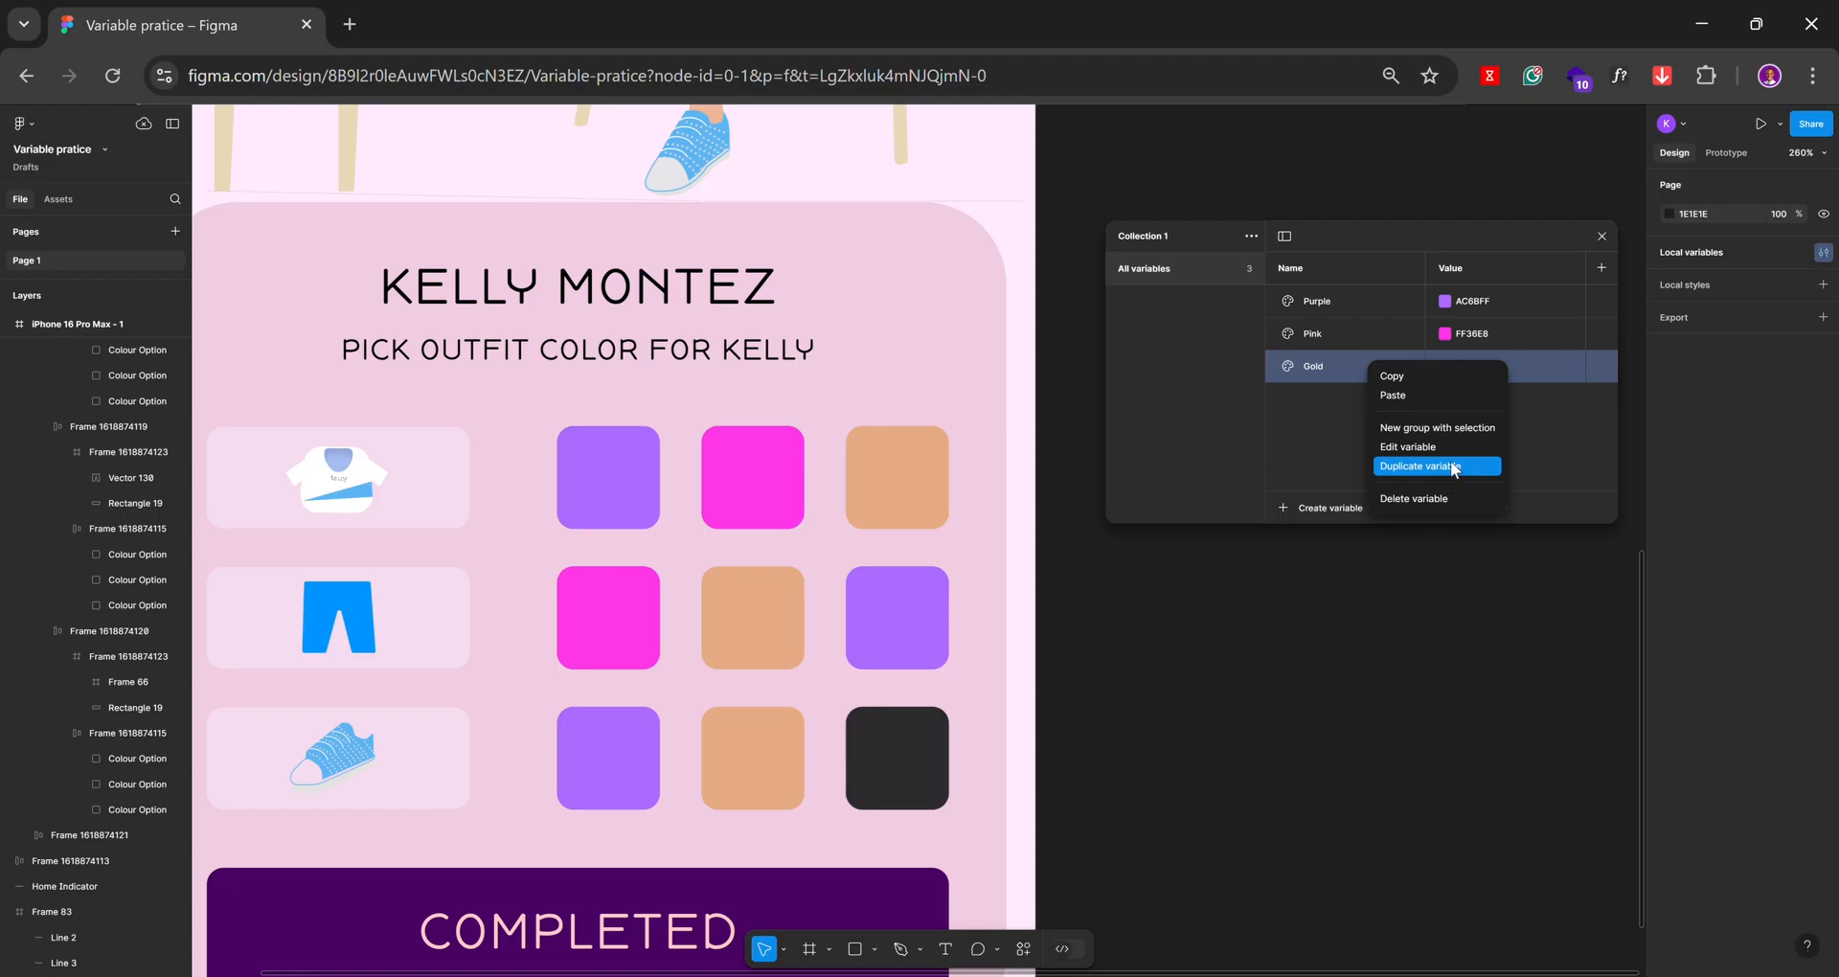
click(1454, 468)
click(1446, 399)
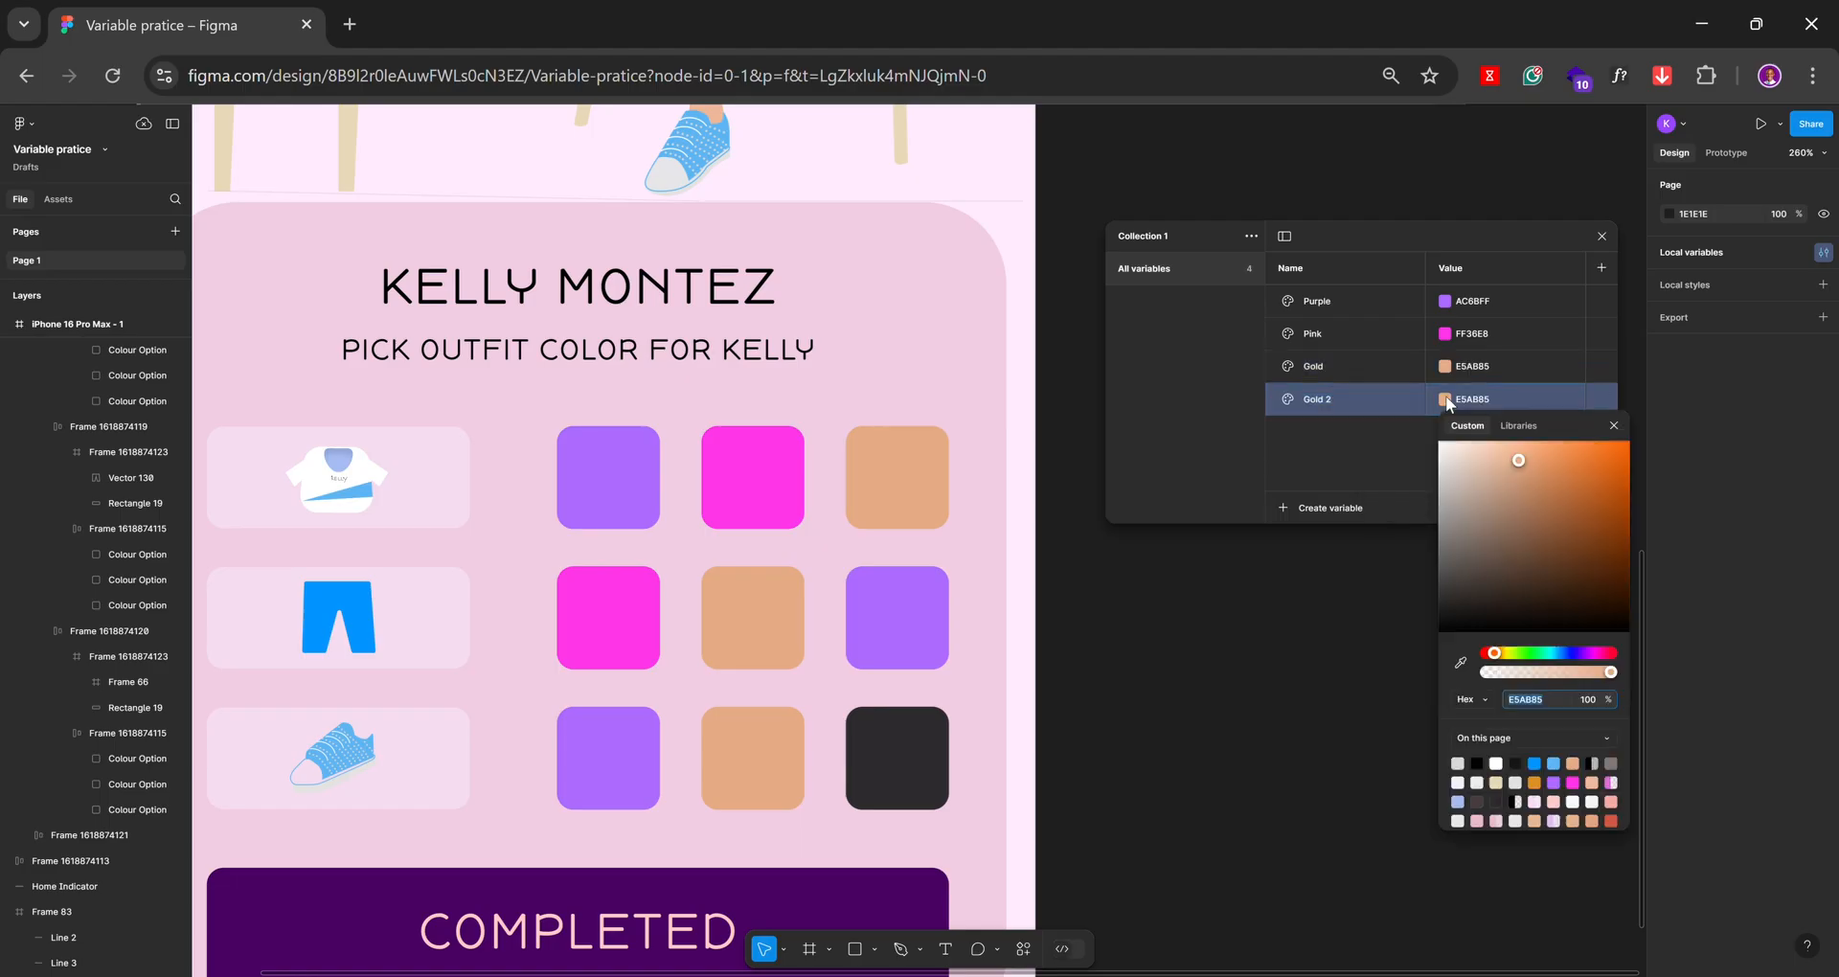
click(1461, 663)
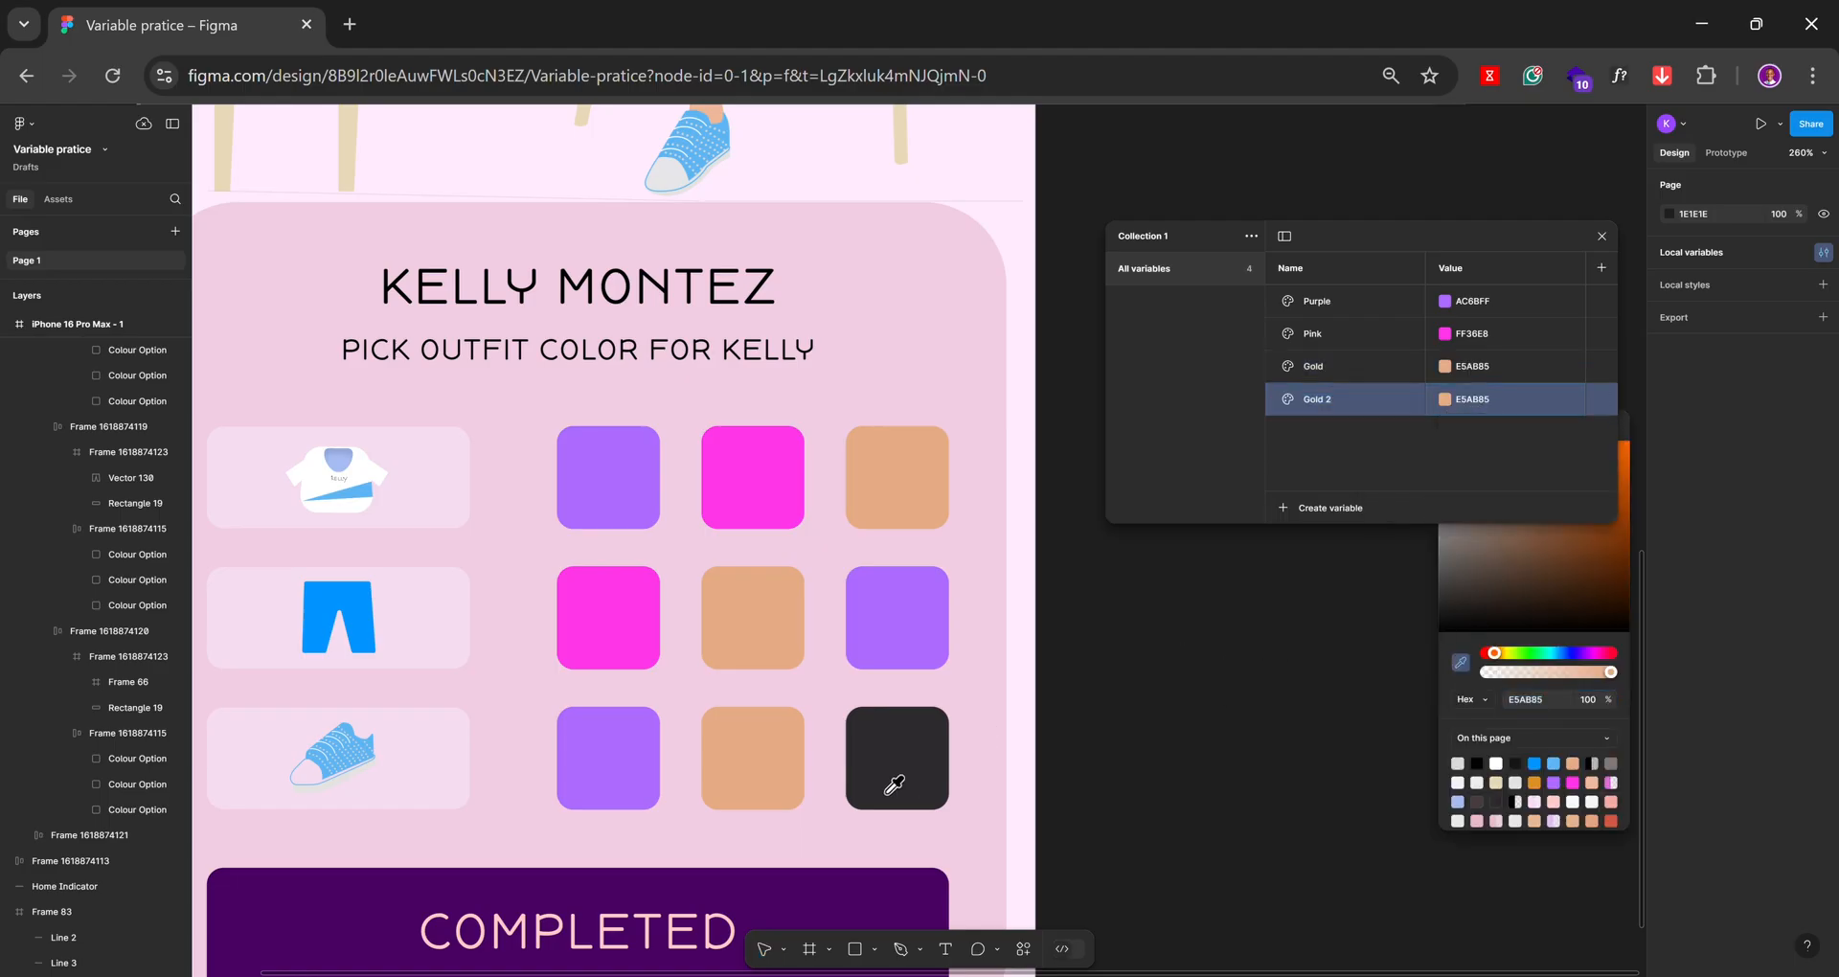
click(884, 760)
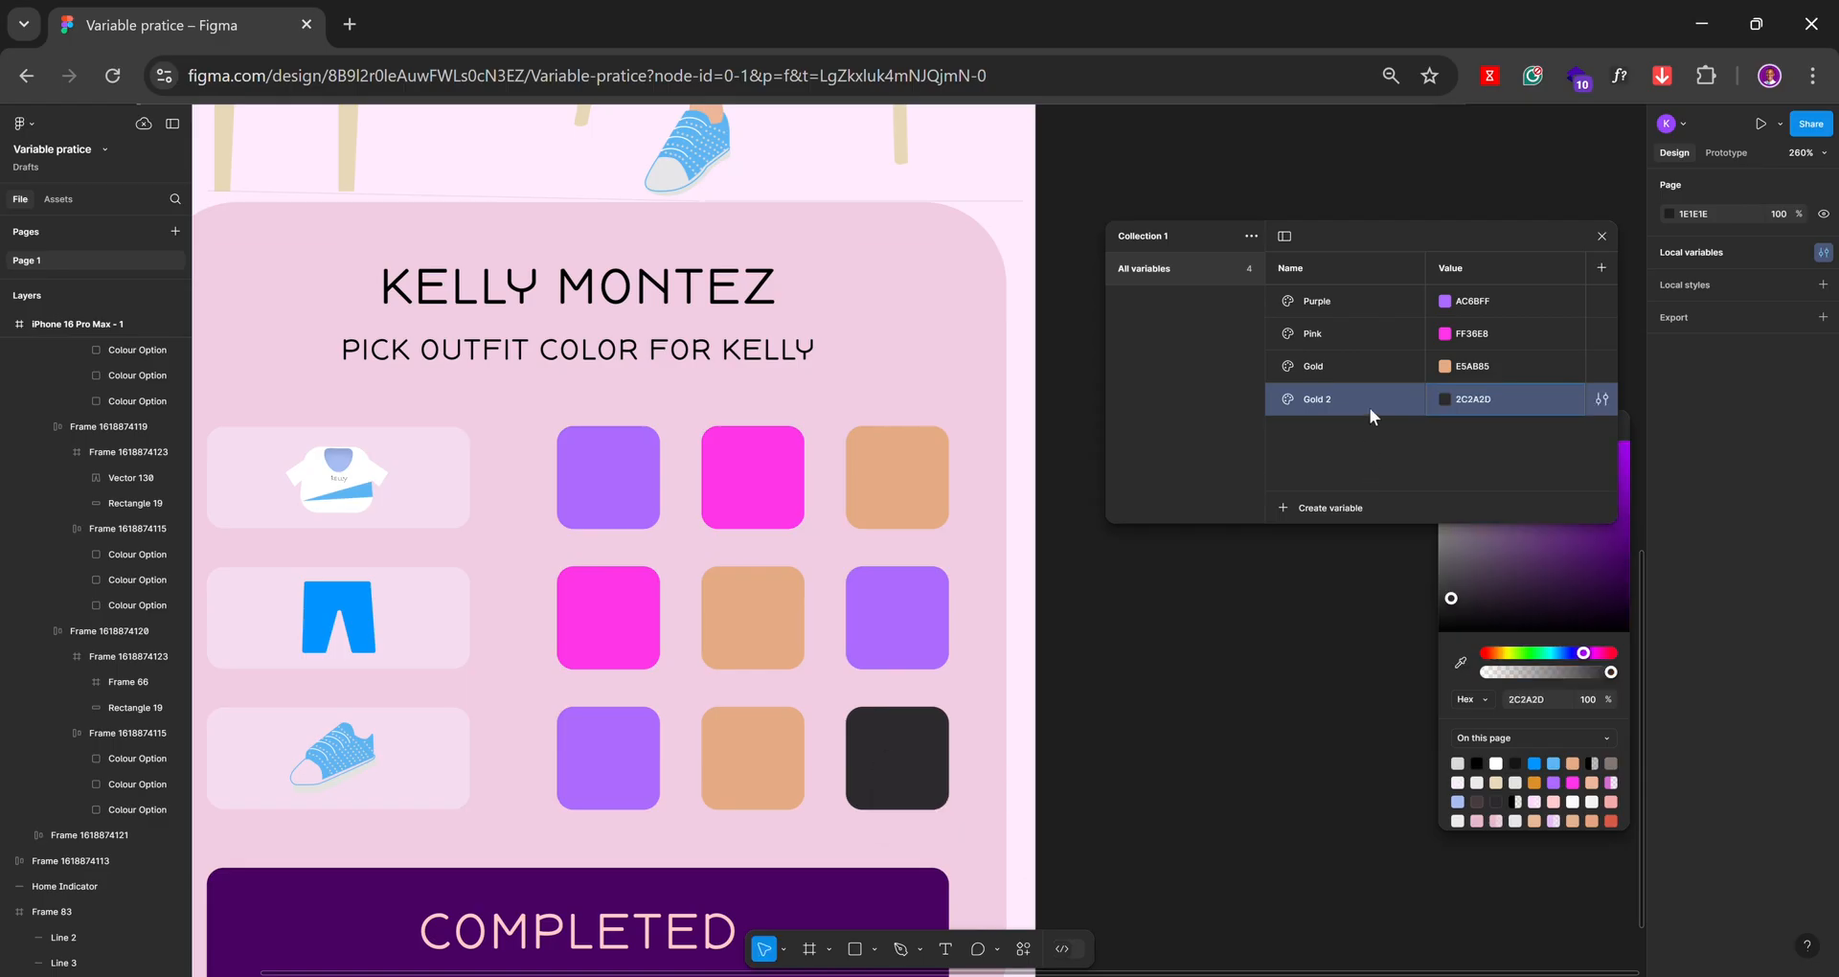
click(1357, 406)
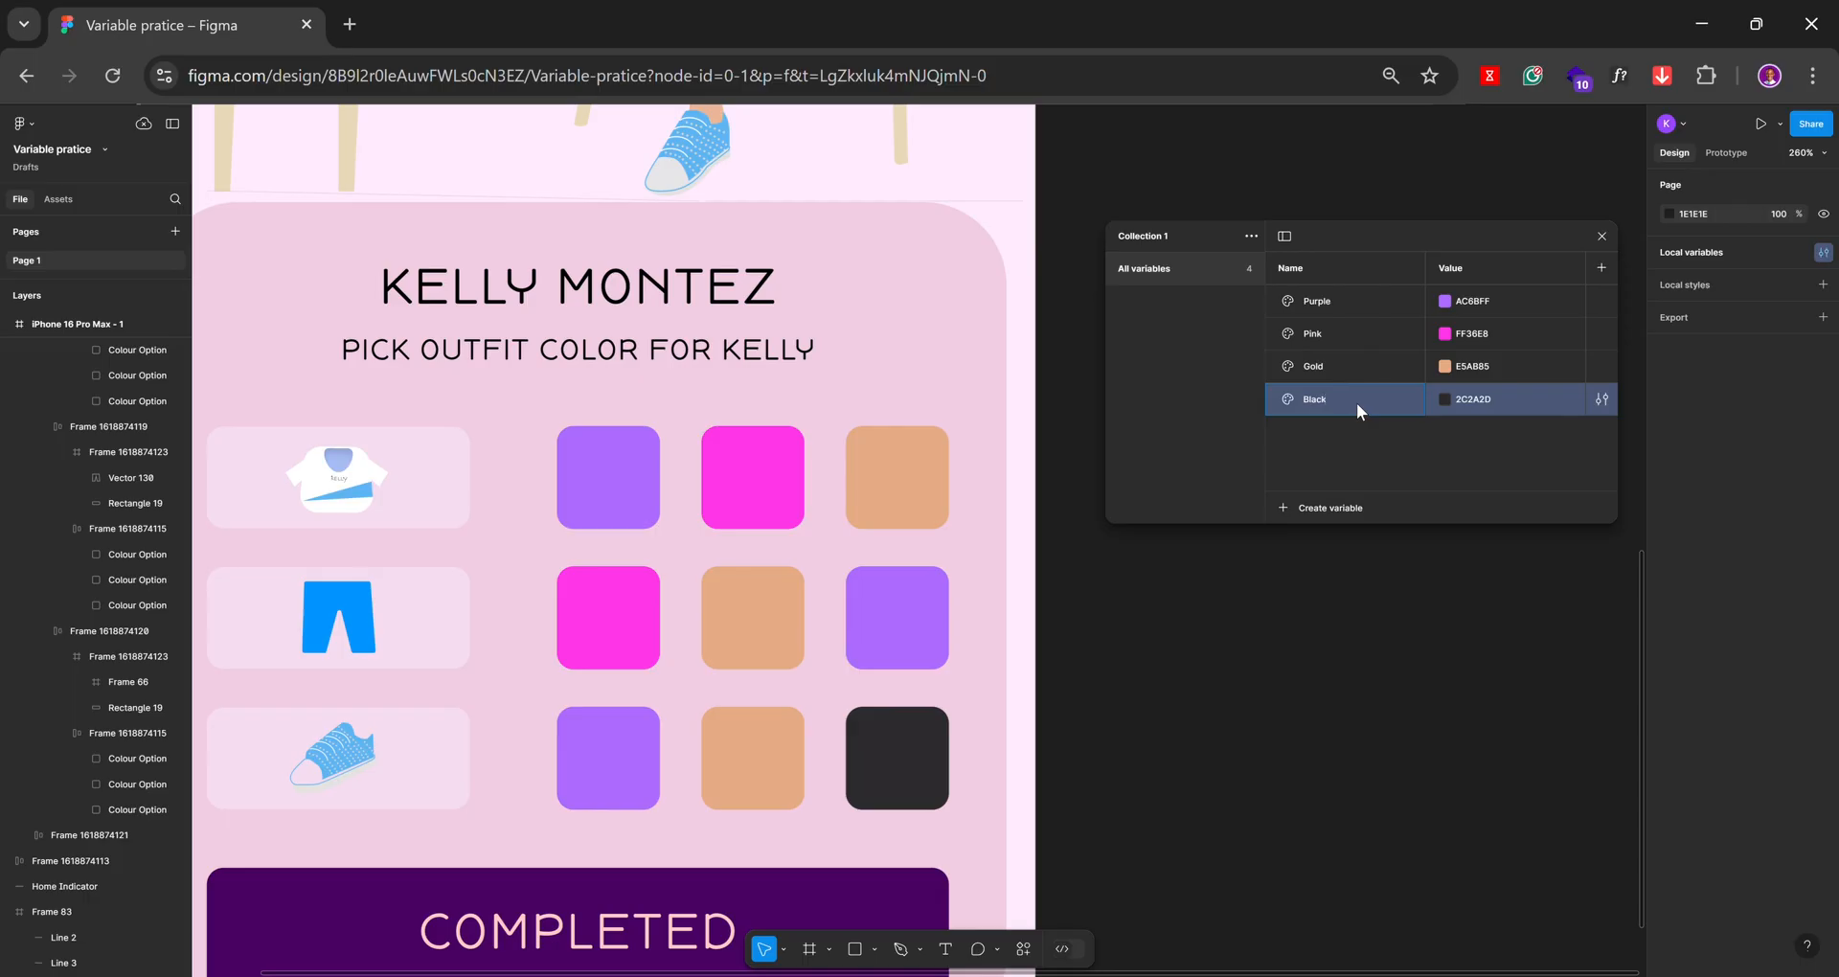
click(1354, 433)
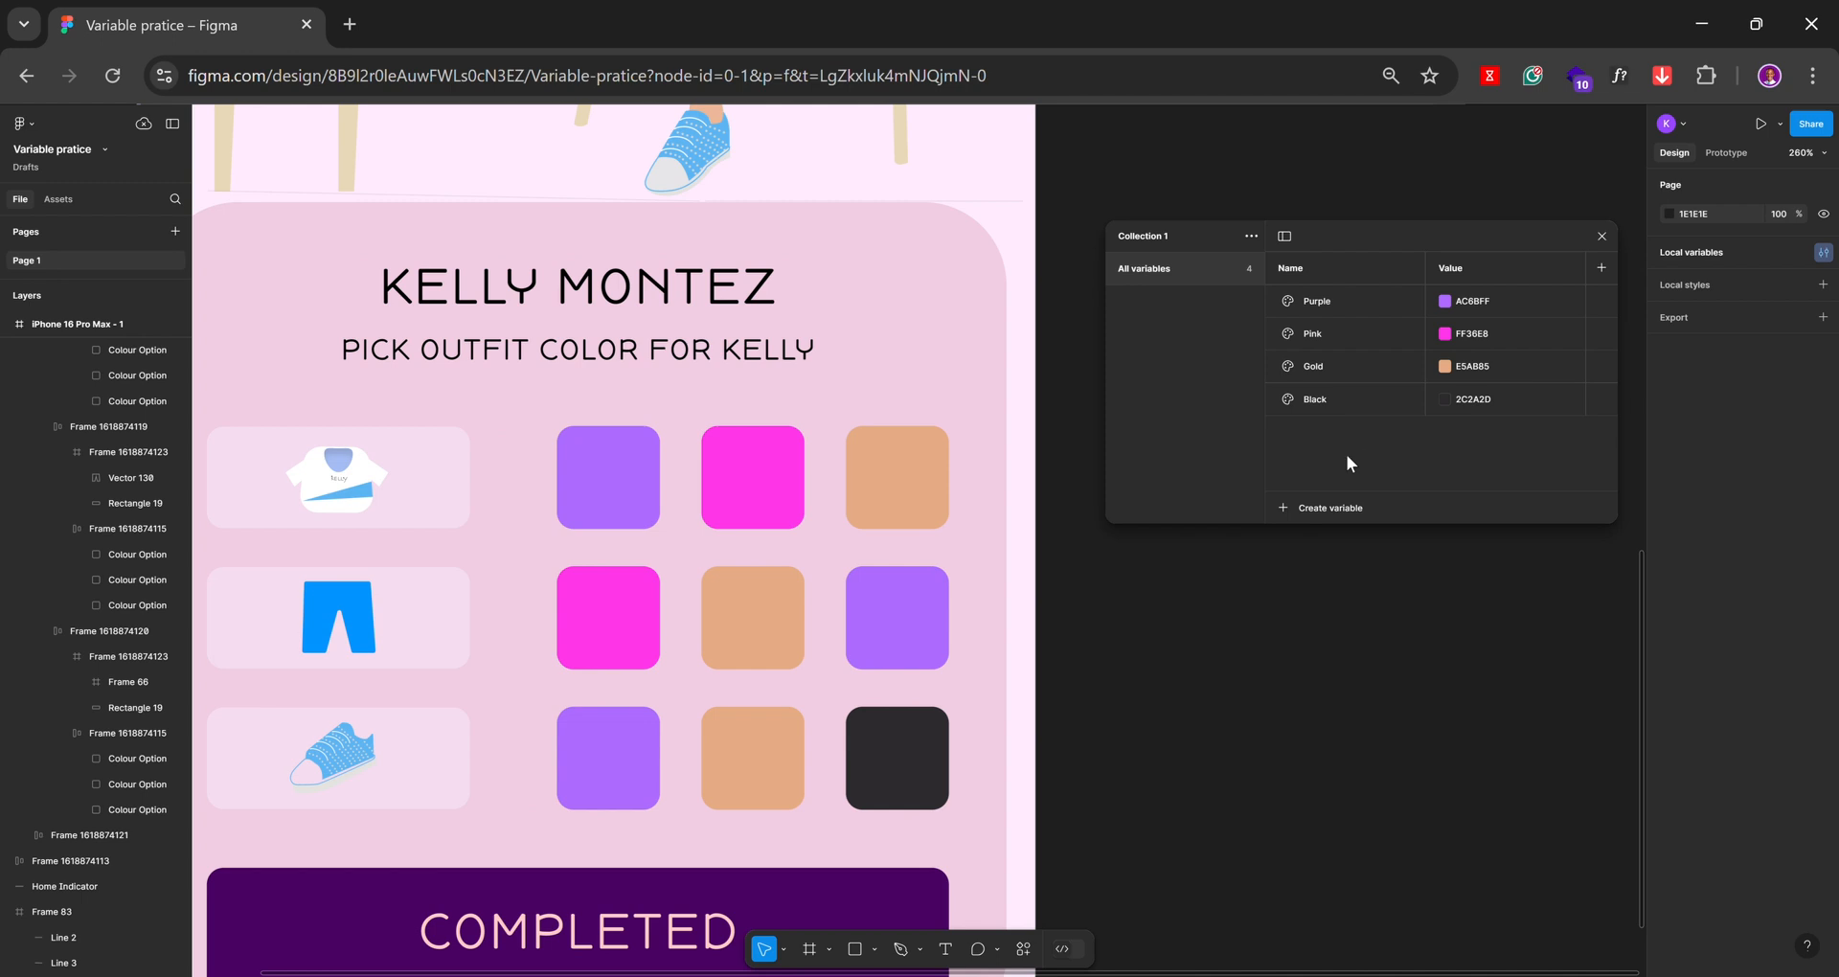
click(1601, 239)
Link the fills of the shirt row's three swatches to the Purple, Pink and Gold variables, matching each swatch's color
click(699, 454)
click(623, 491)
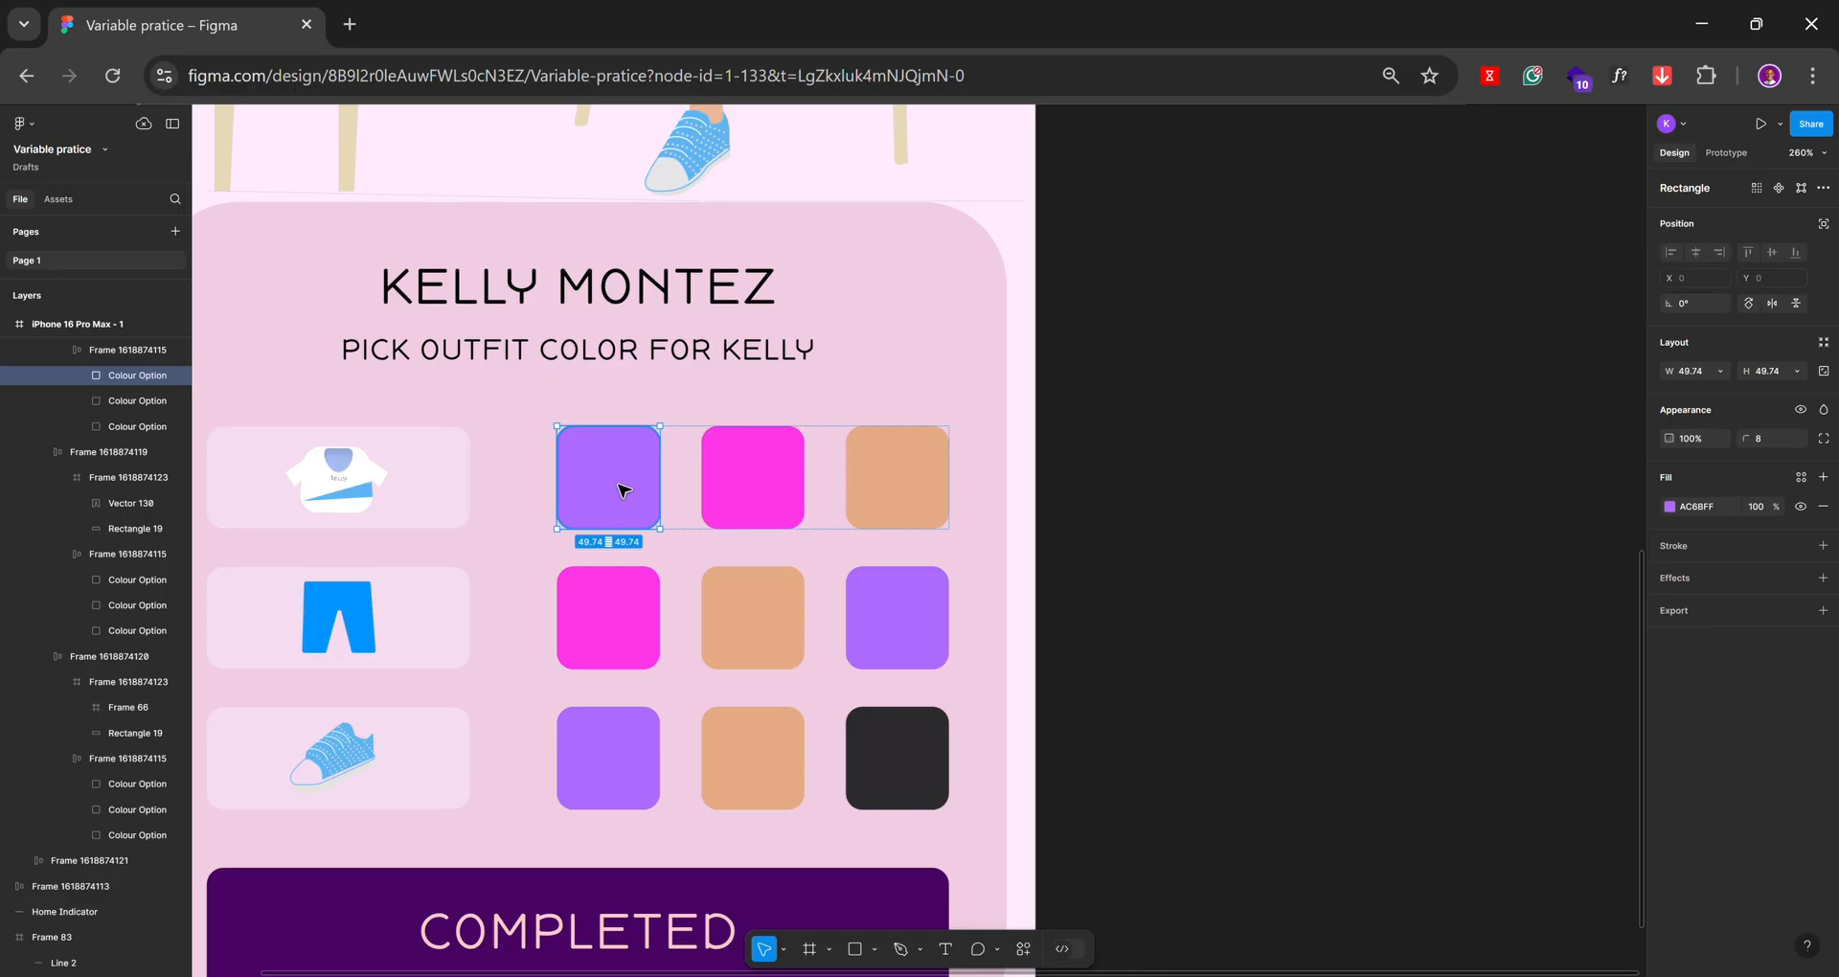
click(1801, 478)
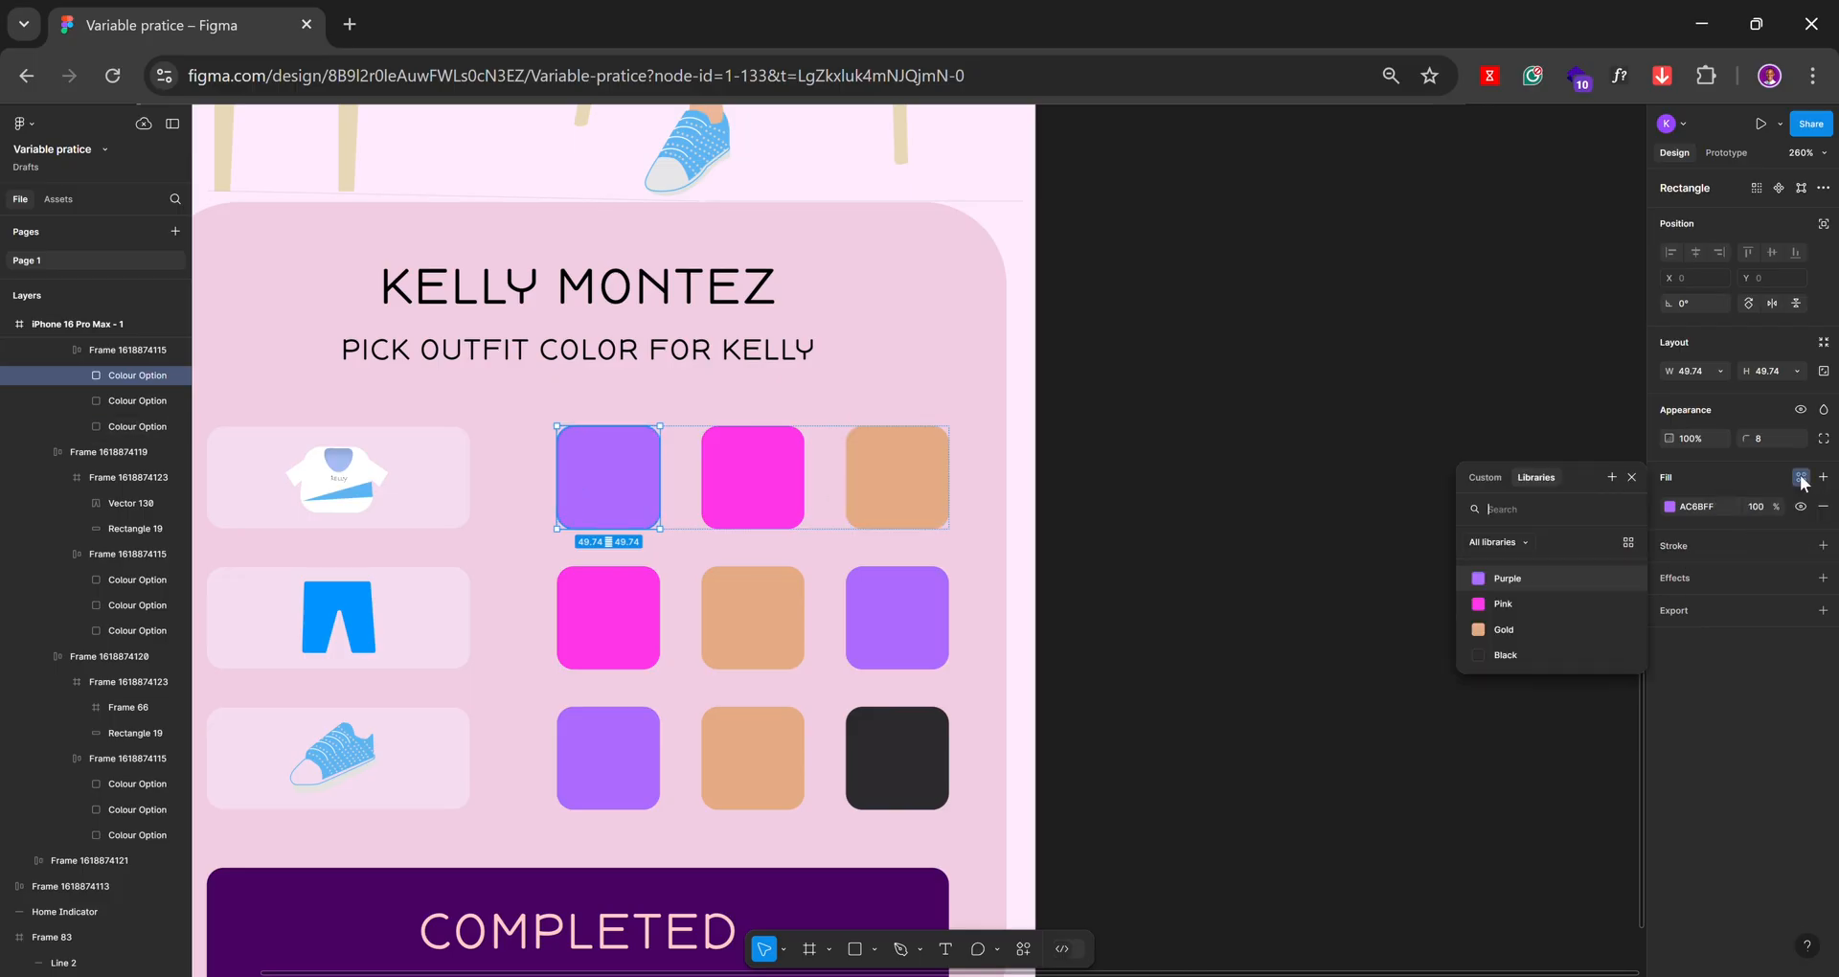
click(1550, 587)
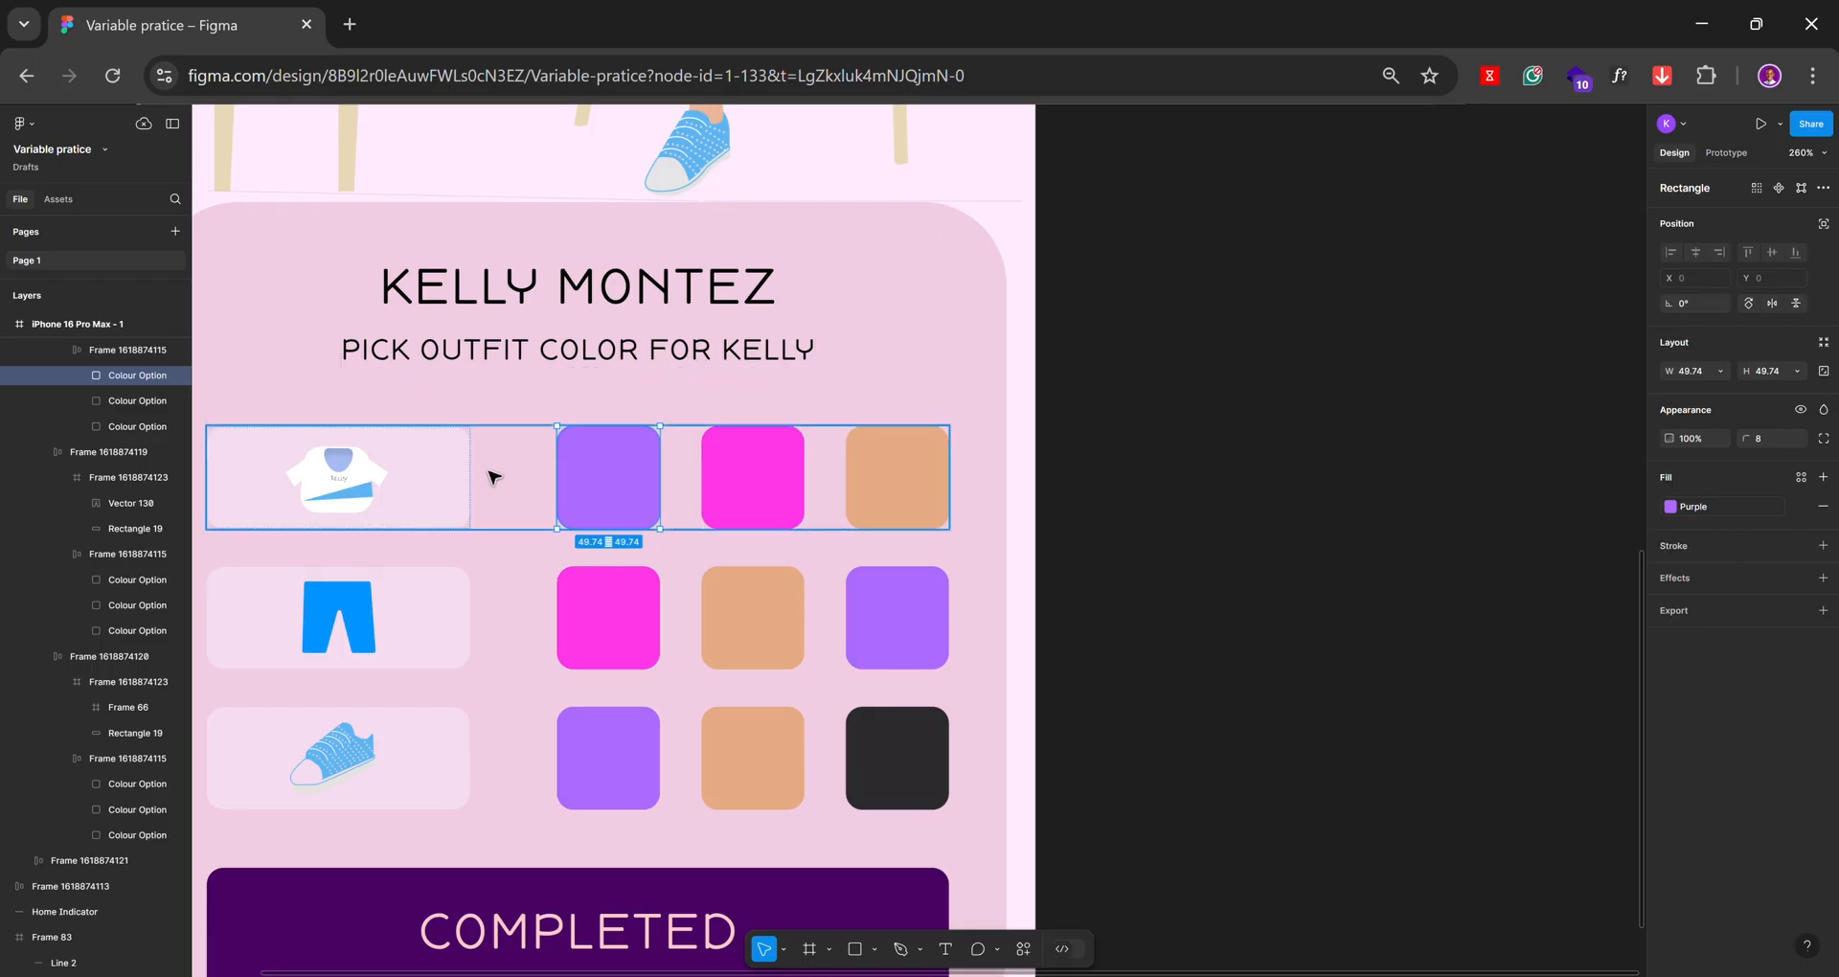
click(767, 489)
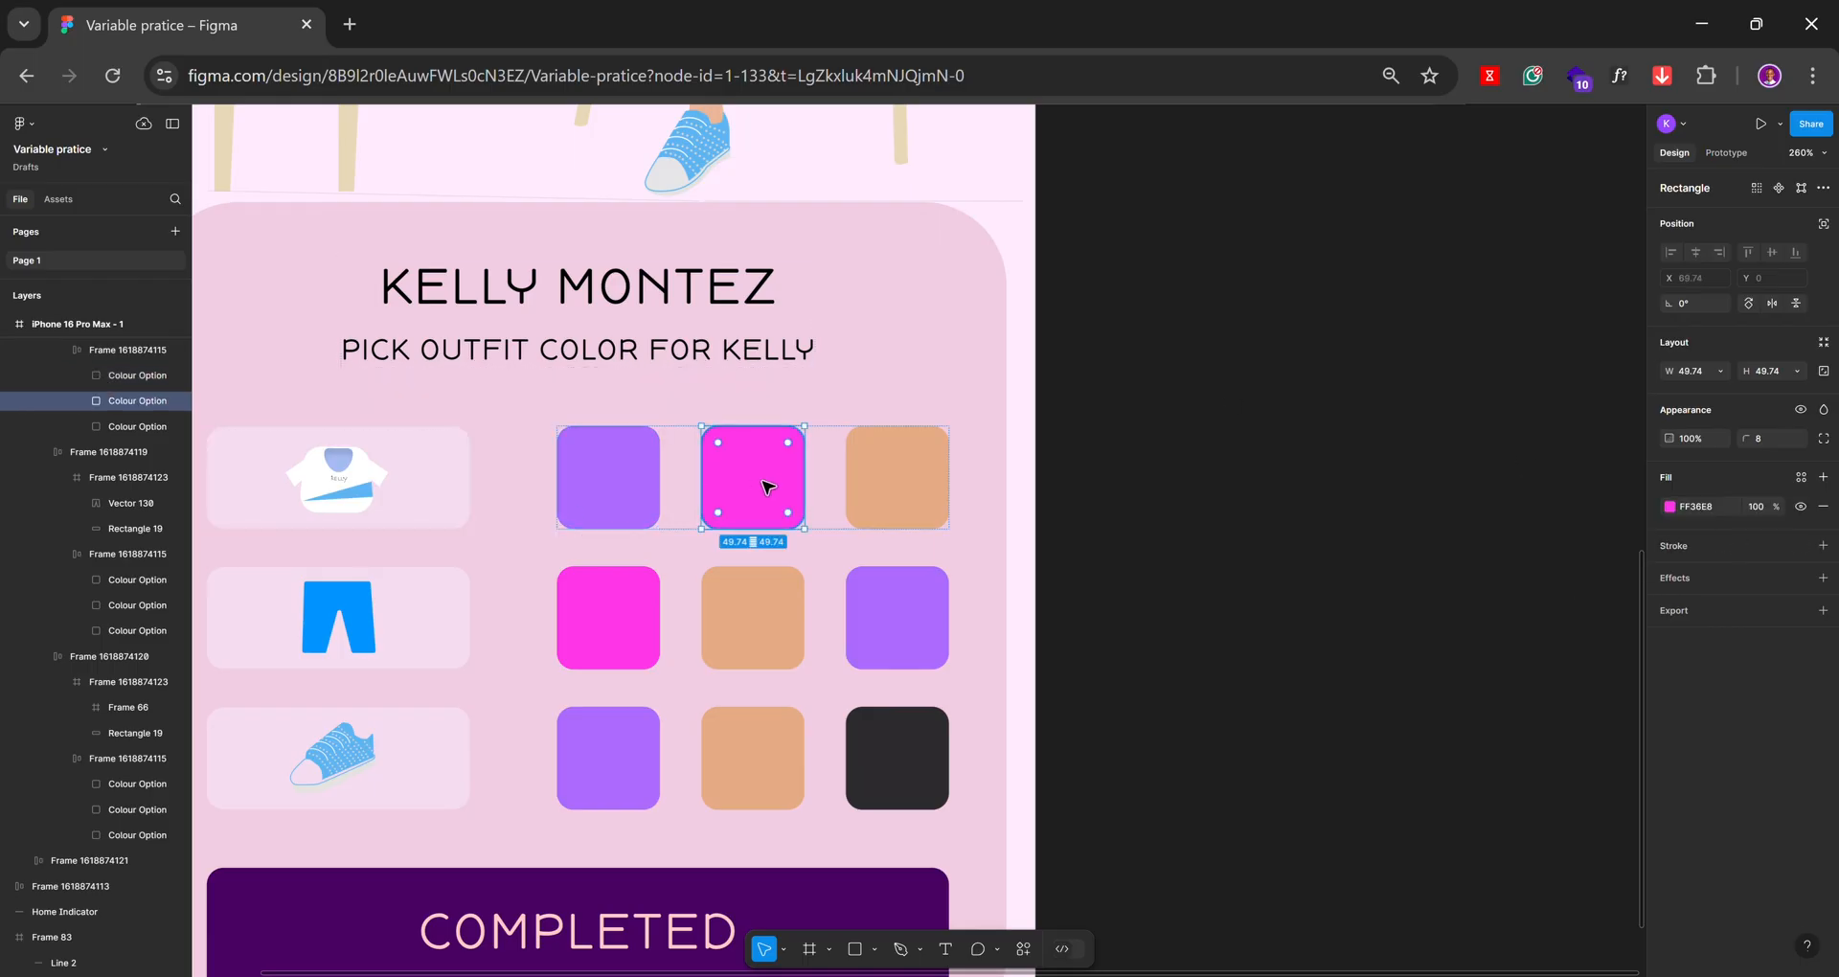
click(1802, 478)
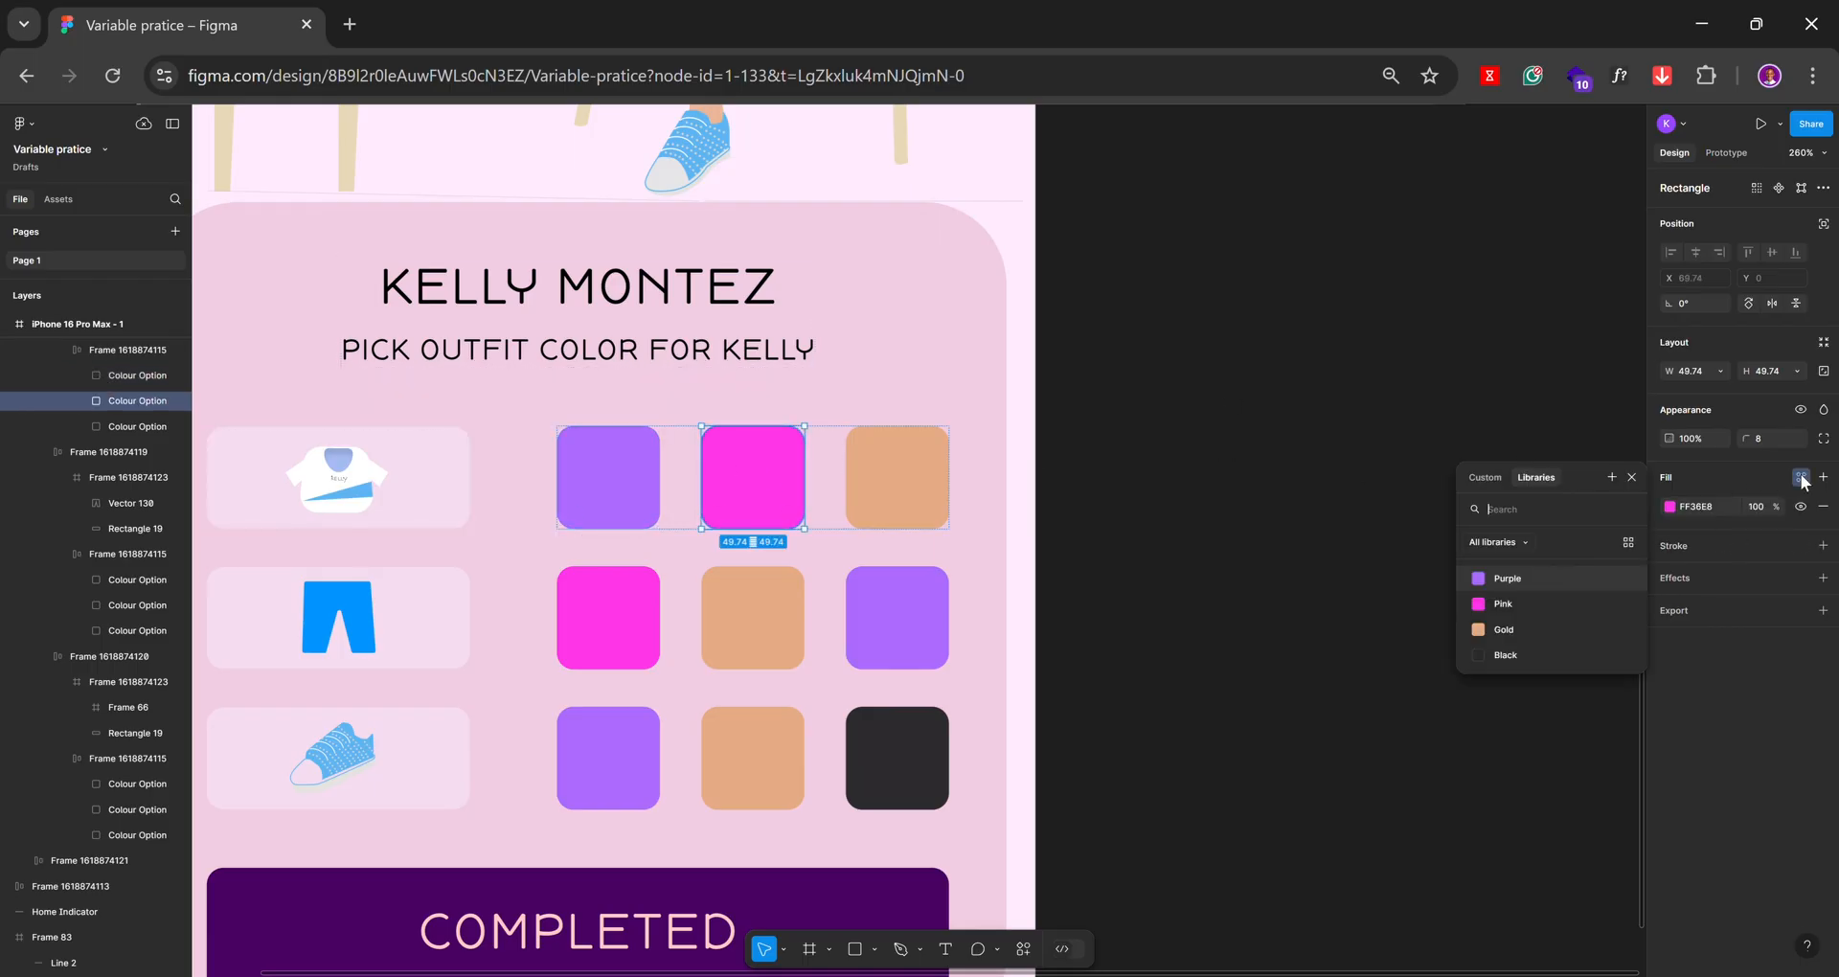
click(1538, 613)
click(867, 496)
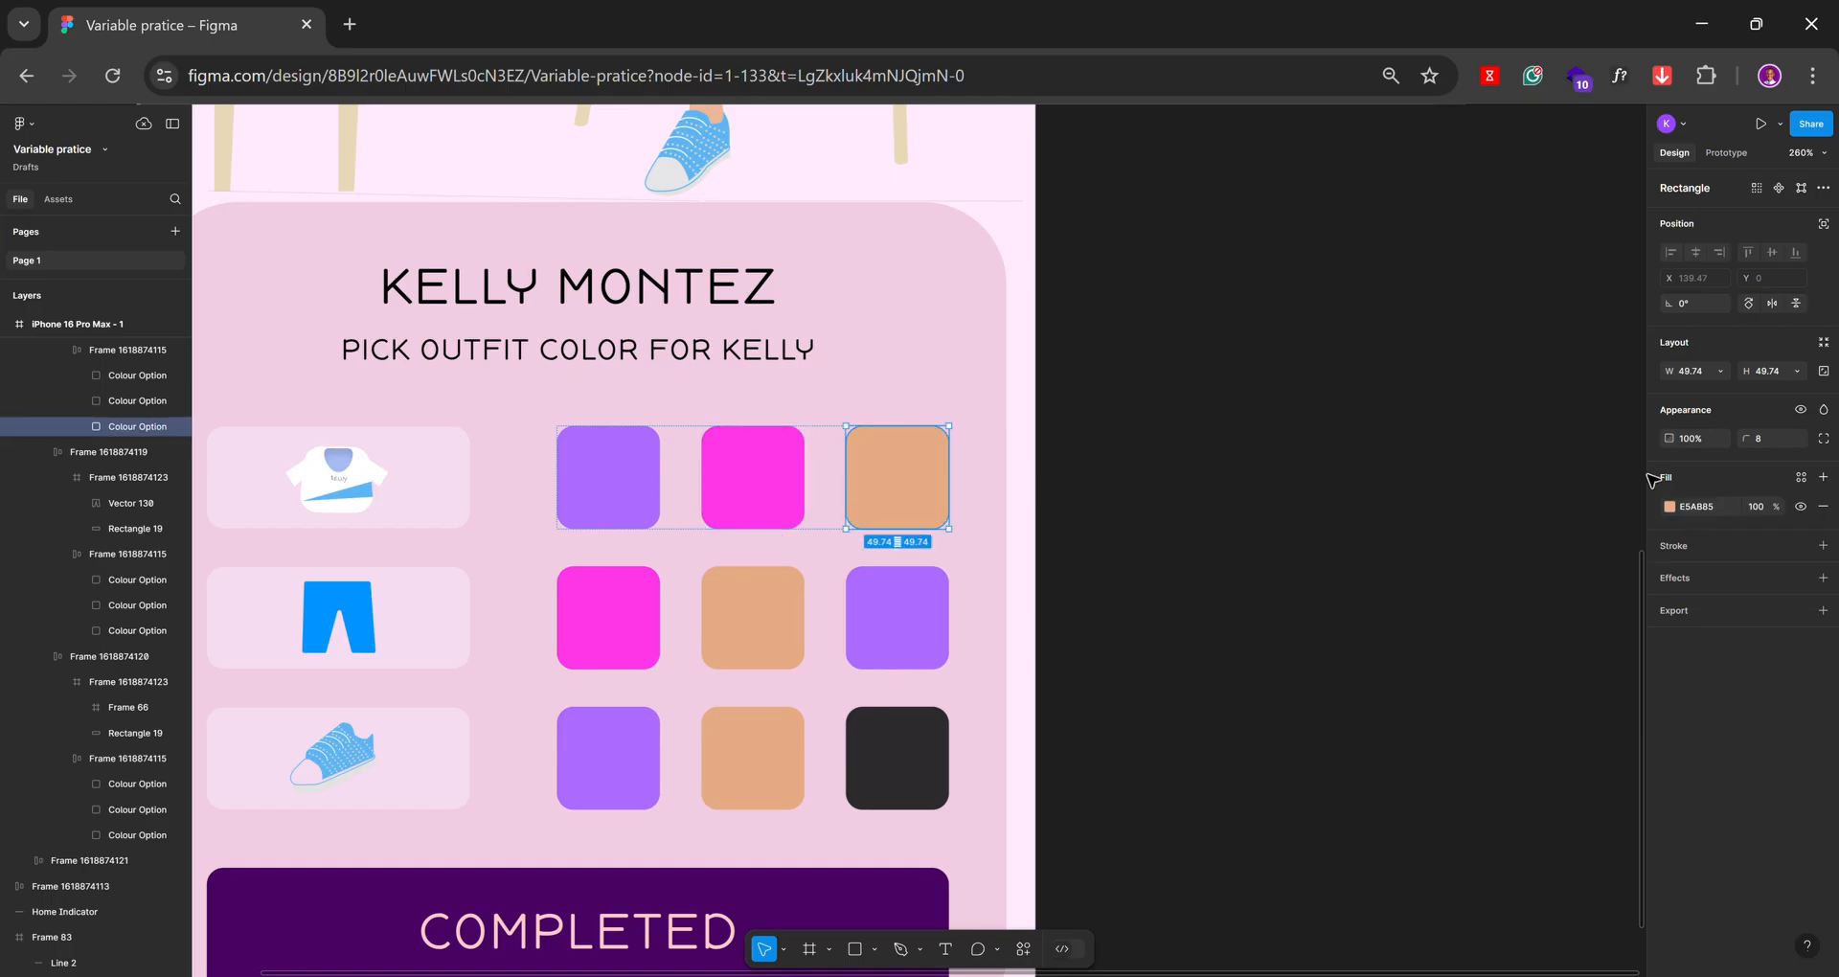
click(1802, 478)
click(1528, 636)
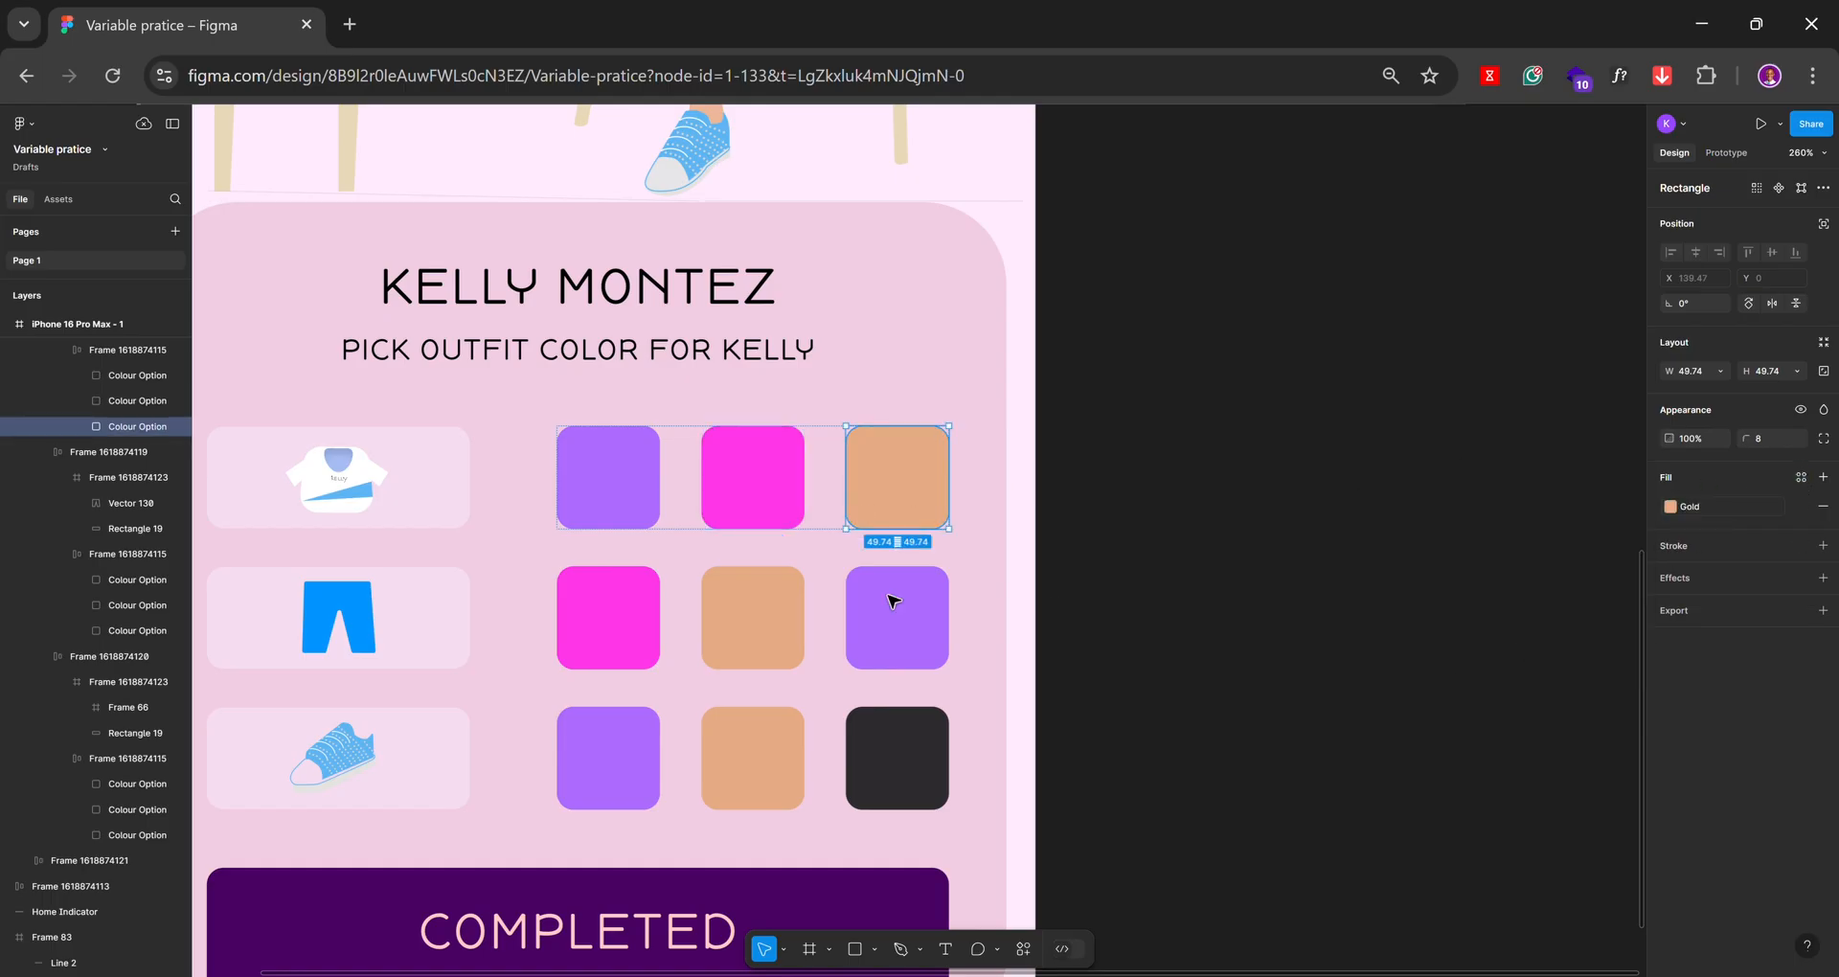
Link the fills of the trousers row's three swatches to the Pink, Gold and Purple variables, matching each swatch's color
click(633, 611)
click(633, 611)
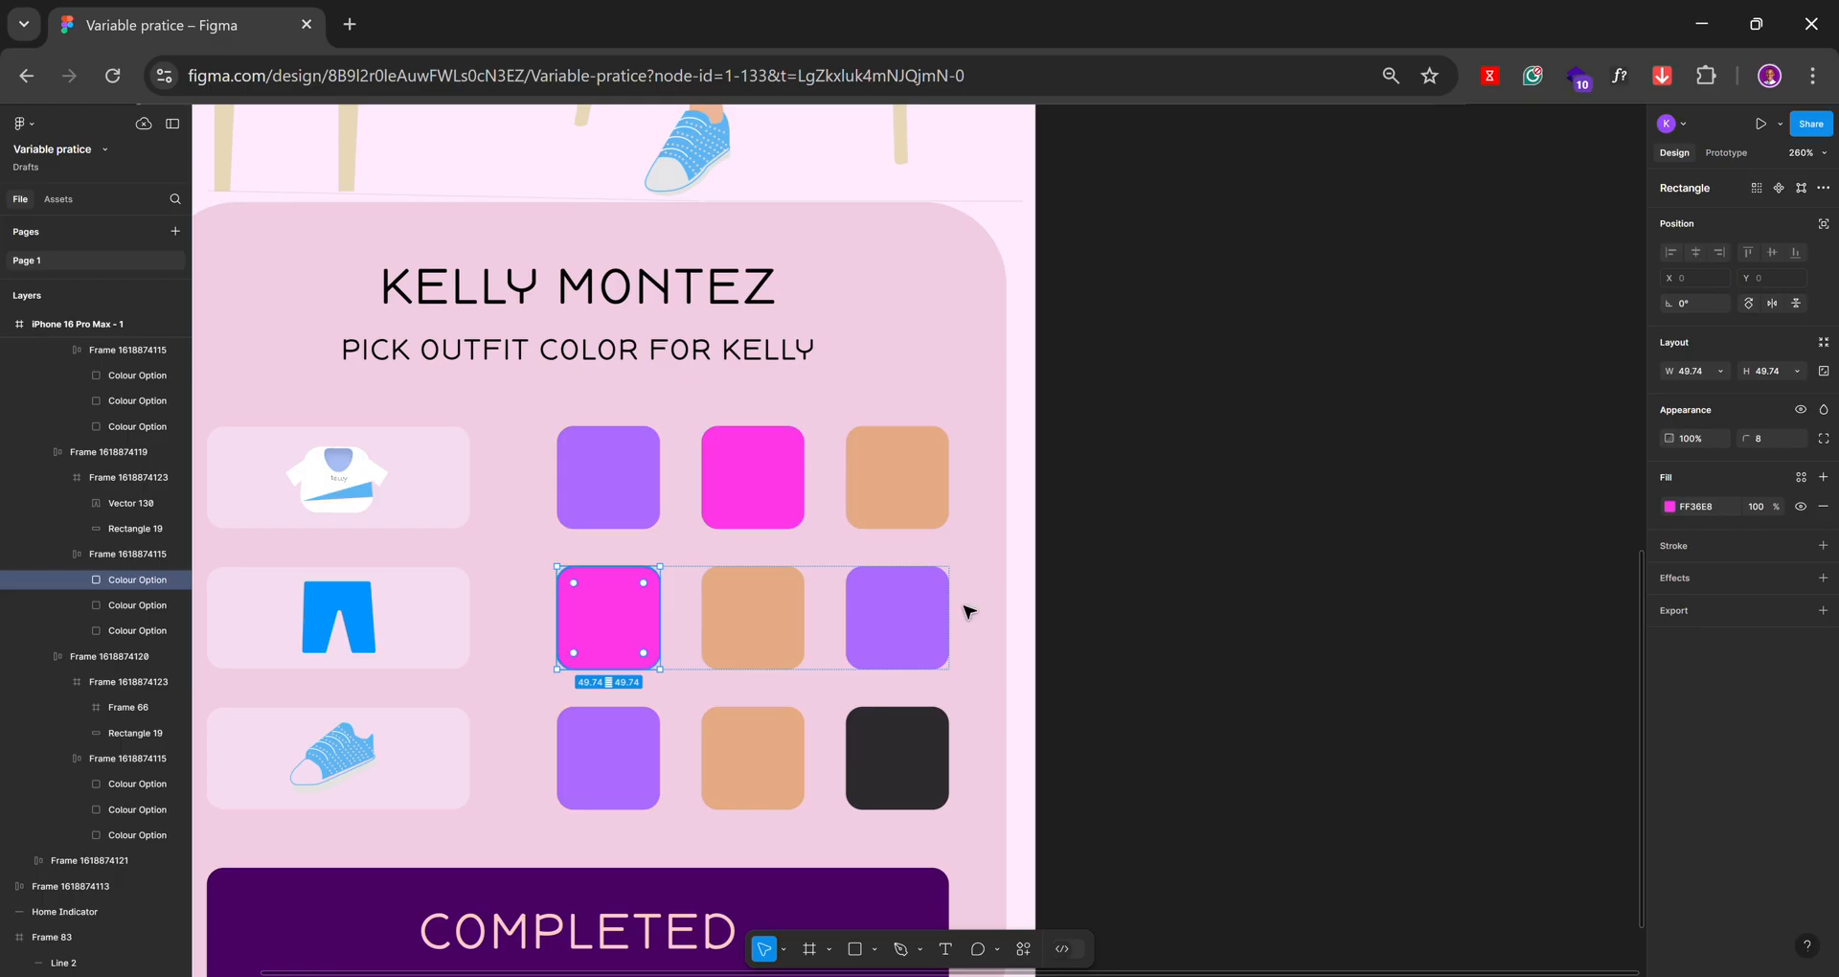
click(1800, 480)
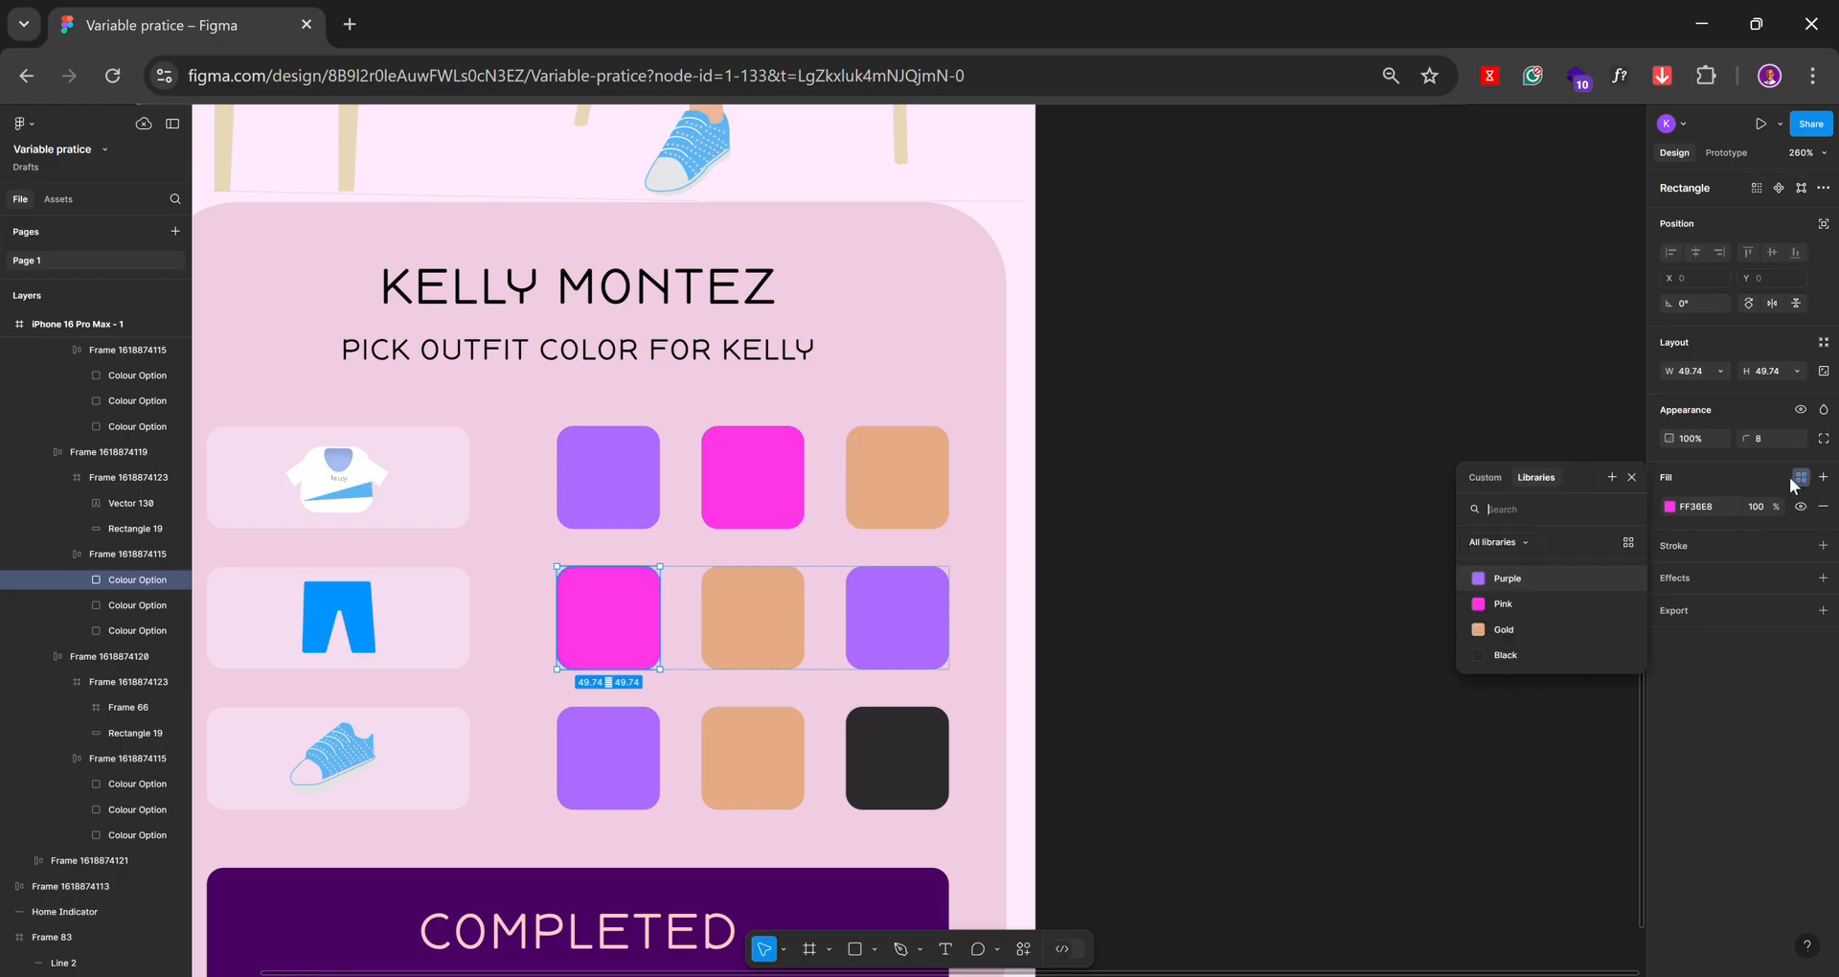
click(1539, 613)
click(745, 601)
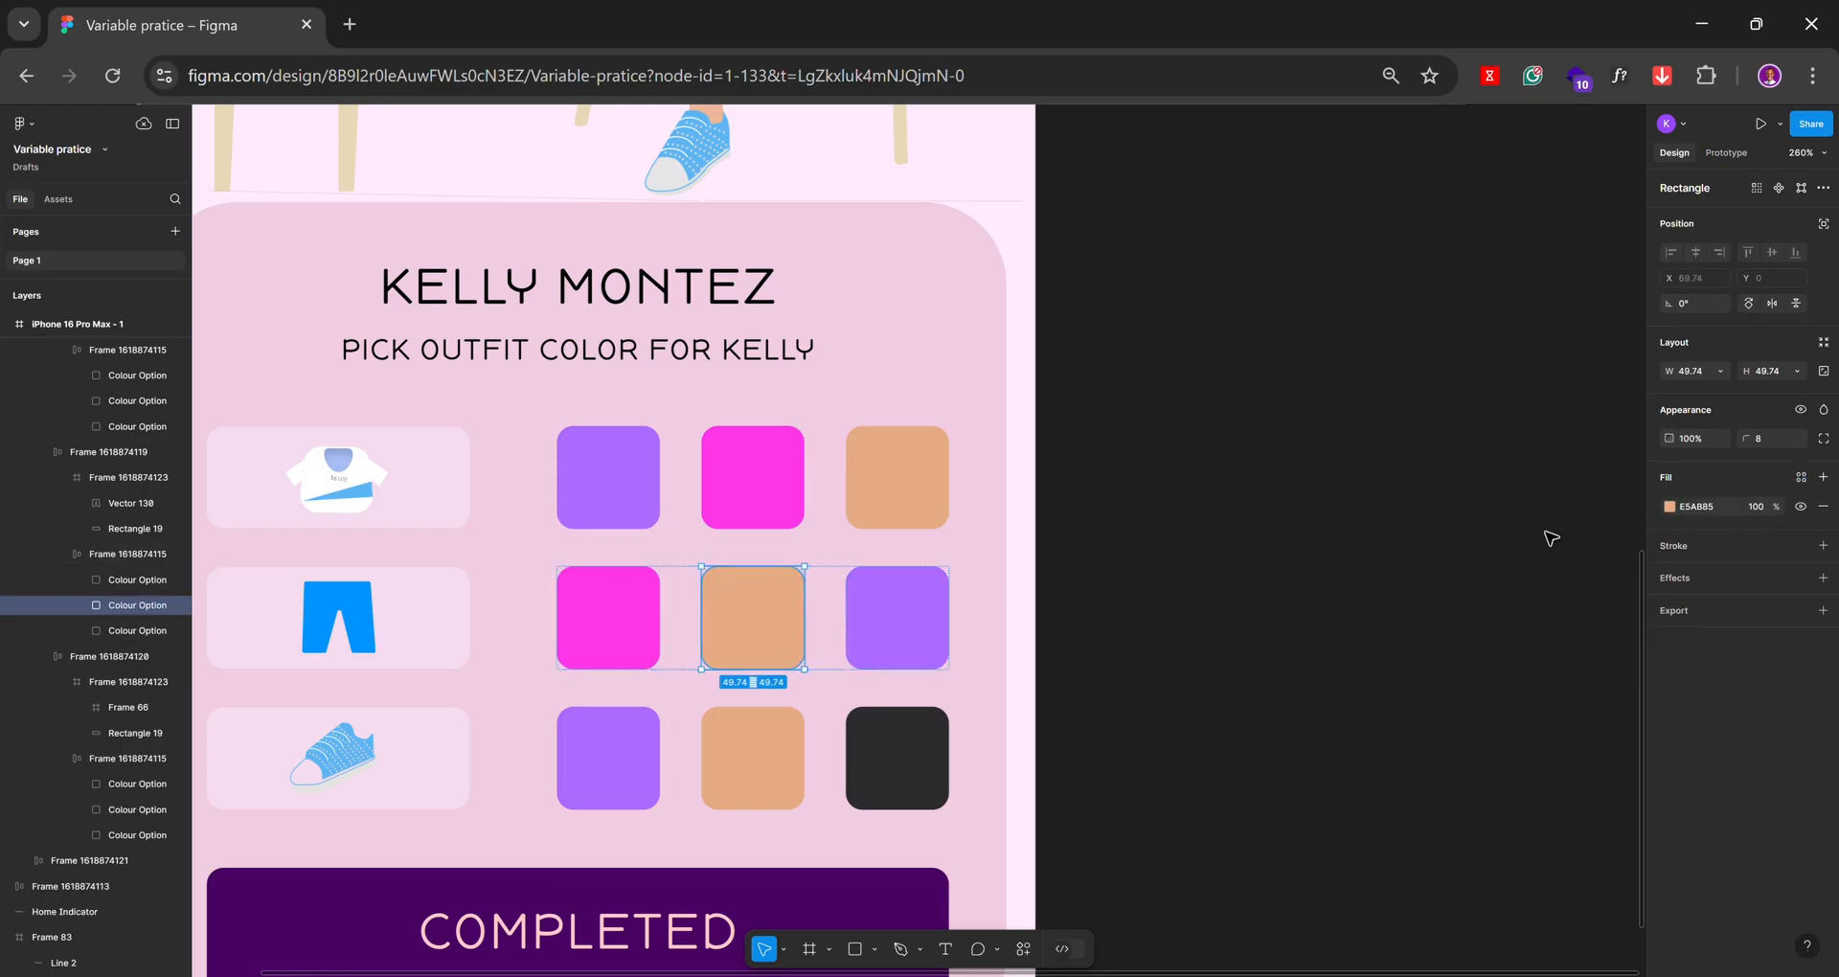
click(1801, 478)
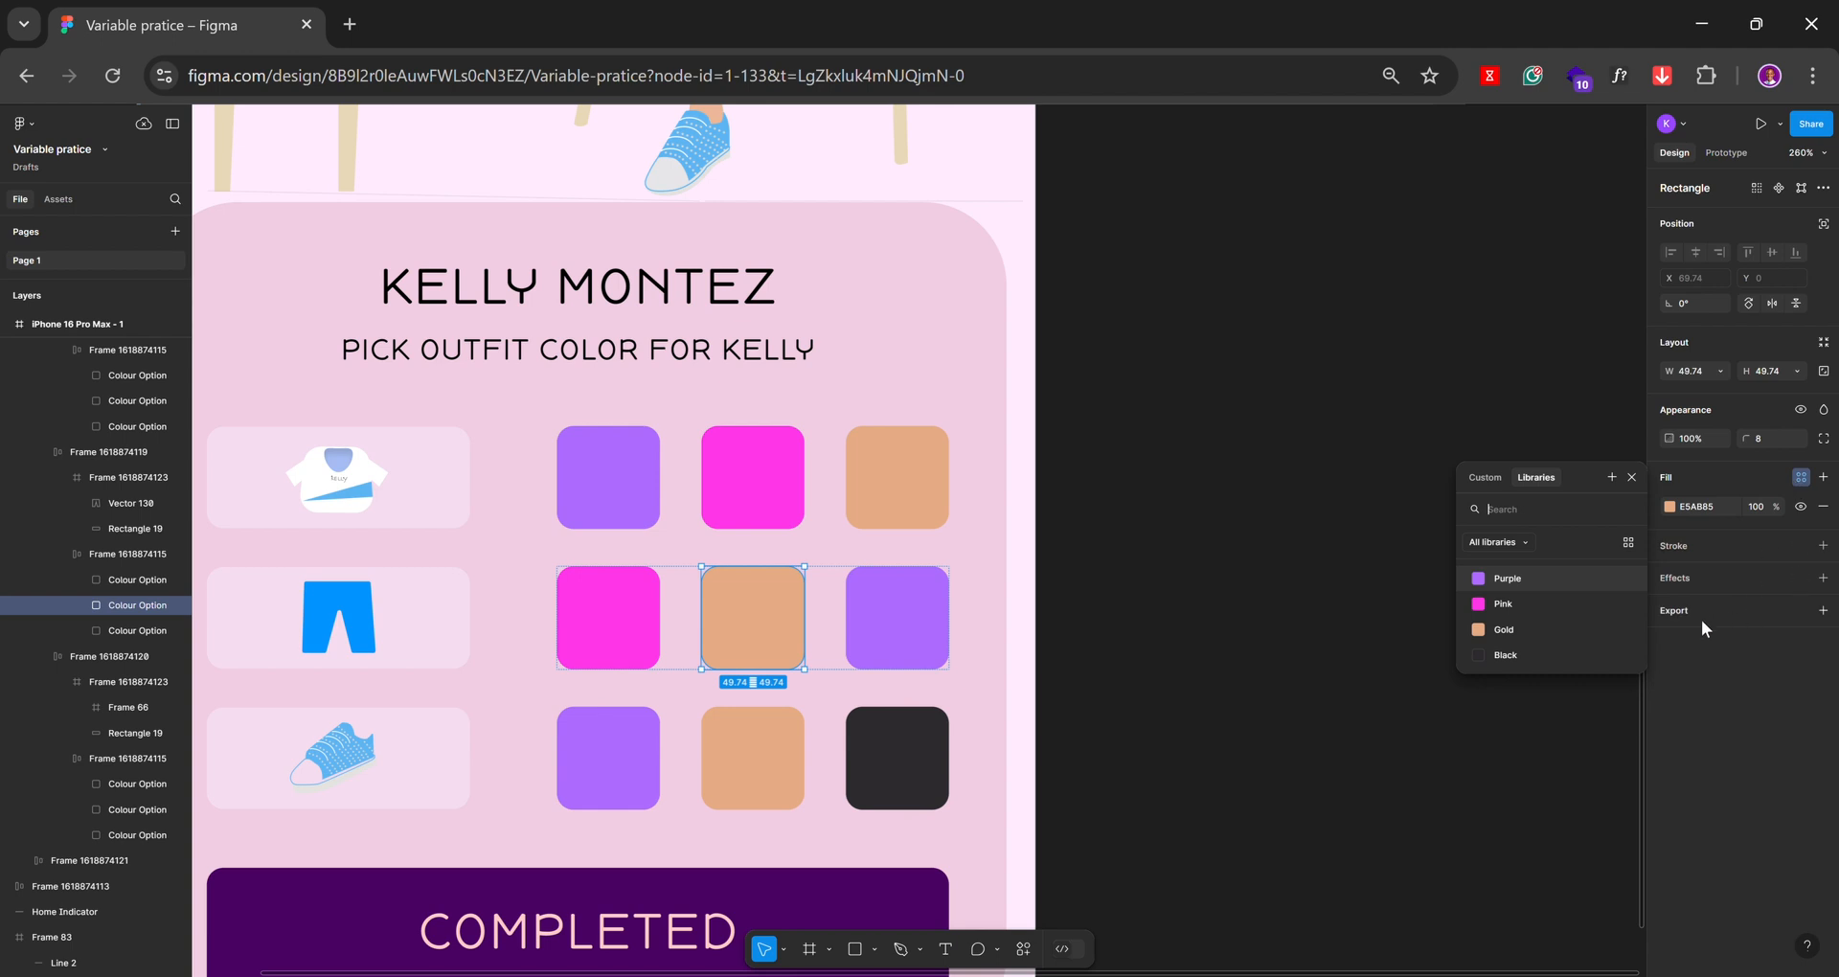
click(1552, 630)
click(934, 621)
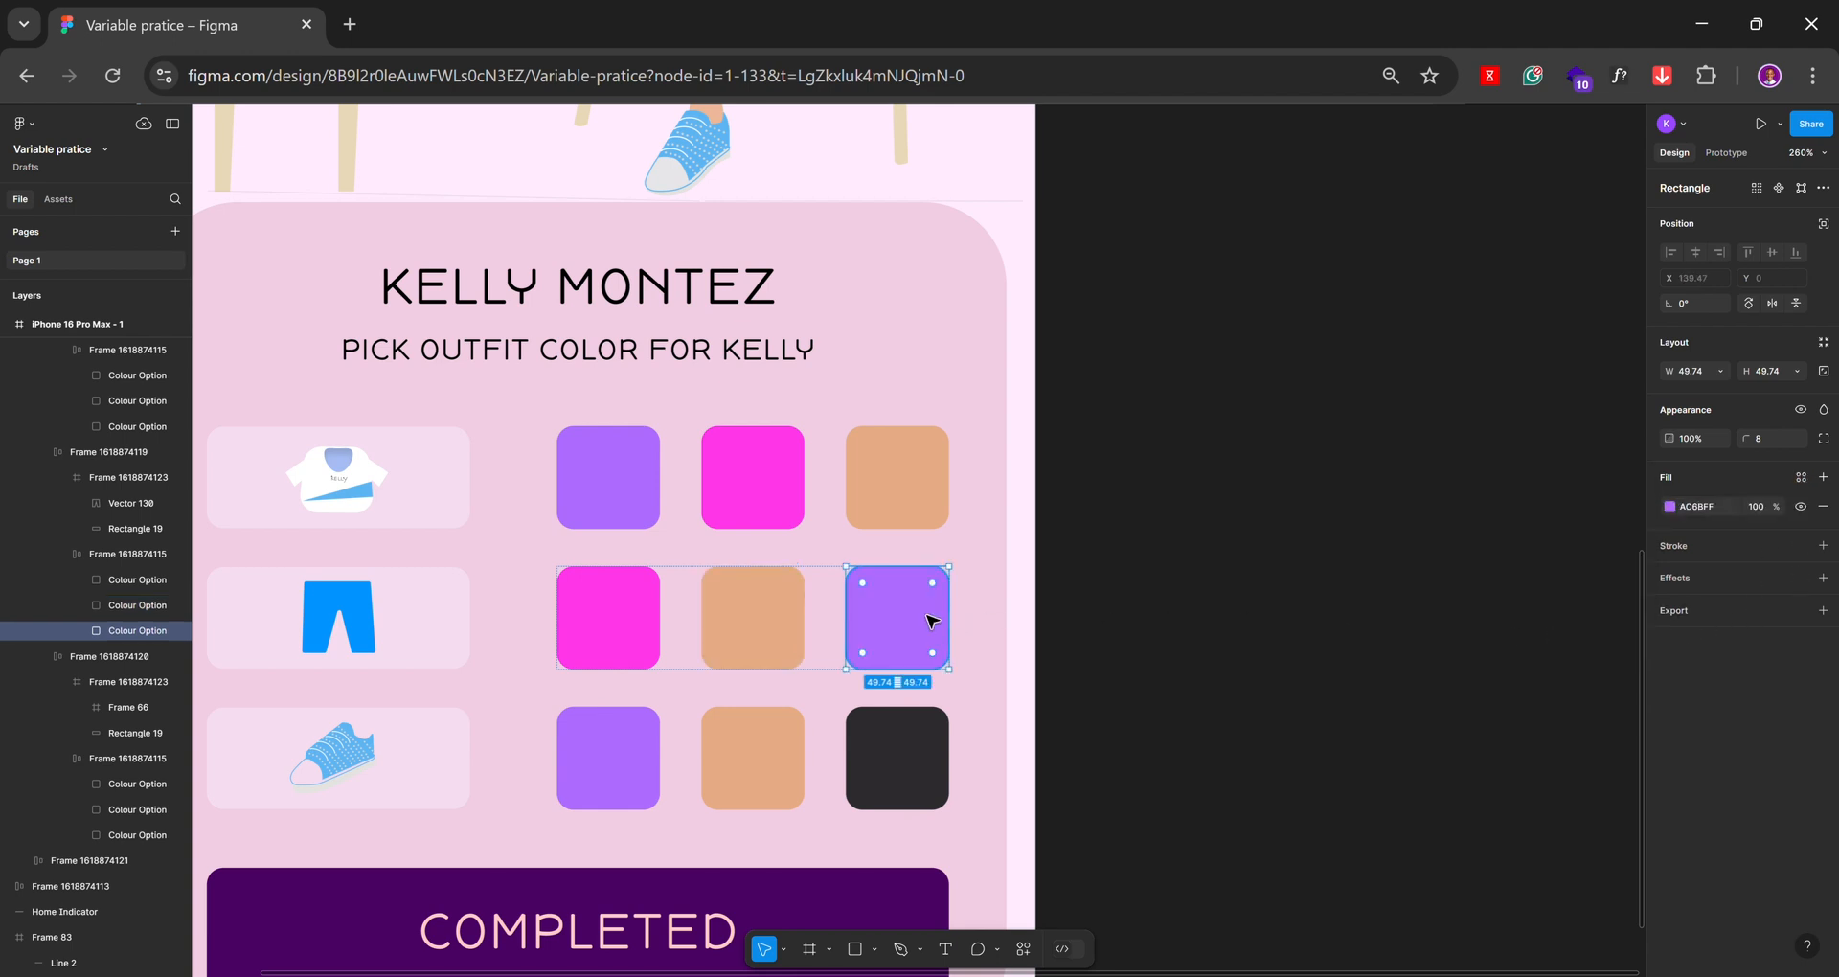
click(1806, 482)
click(1552, 587)
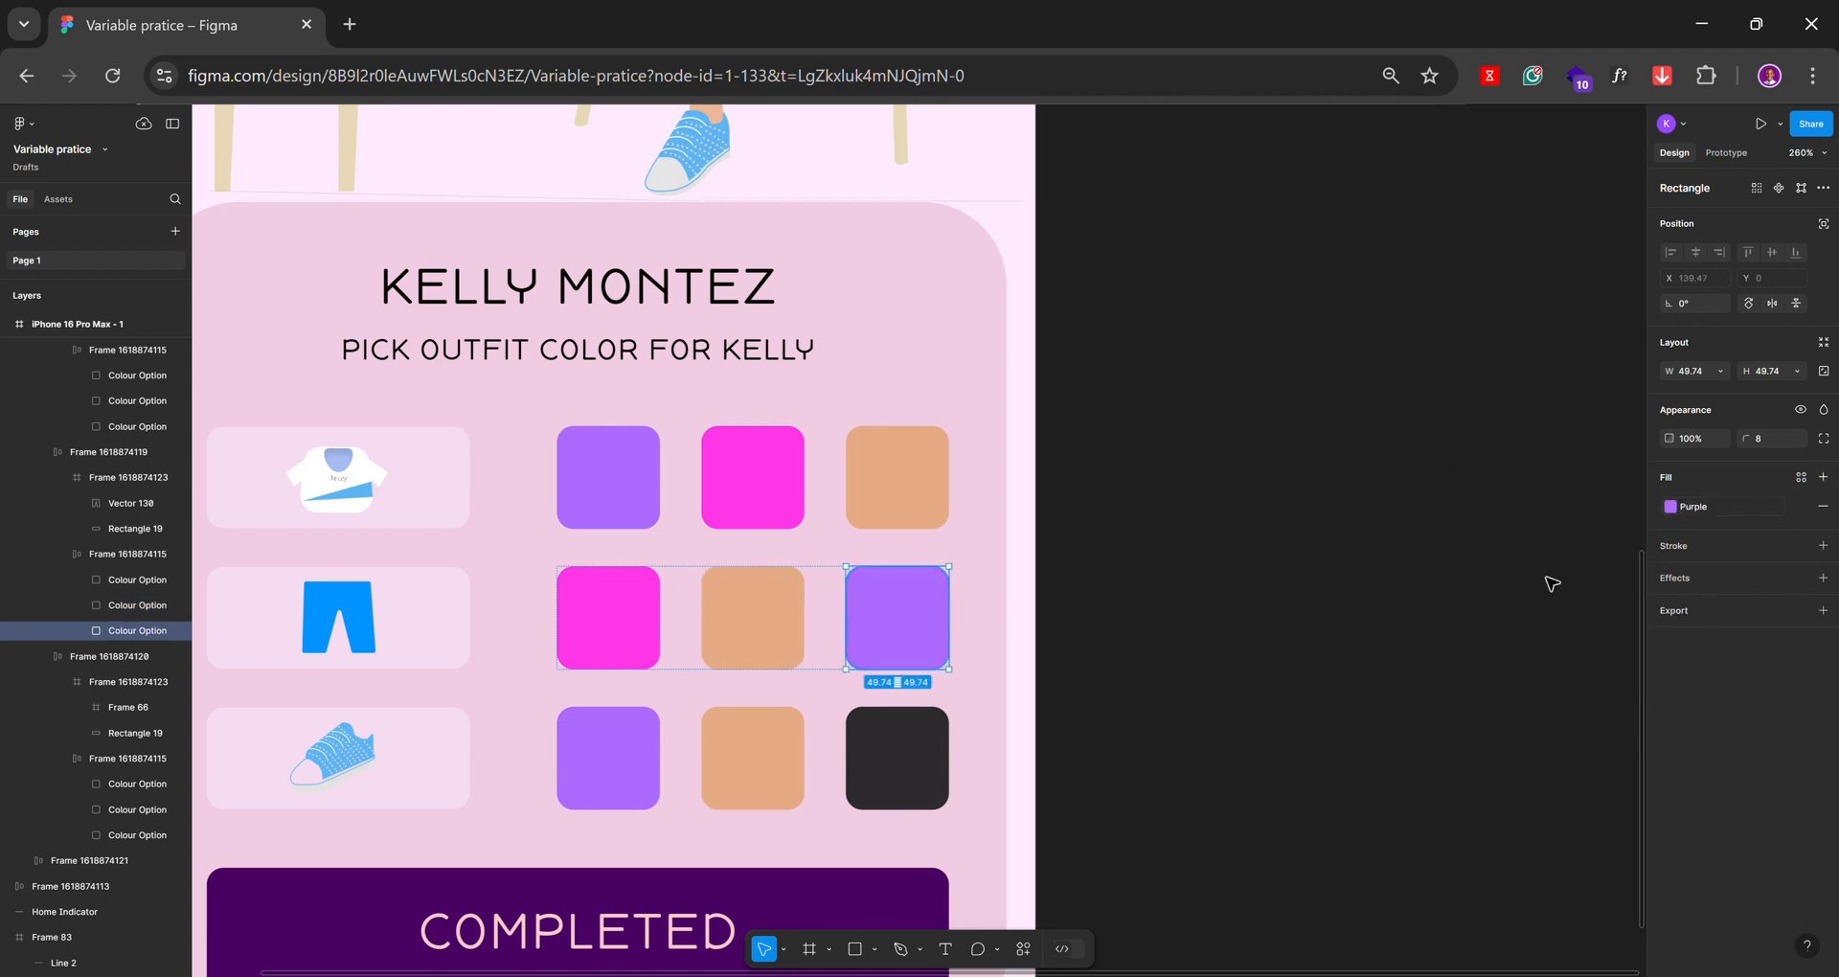
Link the fills of the shoe row's three swatches to the Purple, Gold and Black variables, matching each swatch's color
click(632, 756)
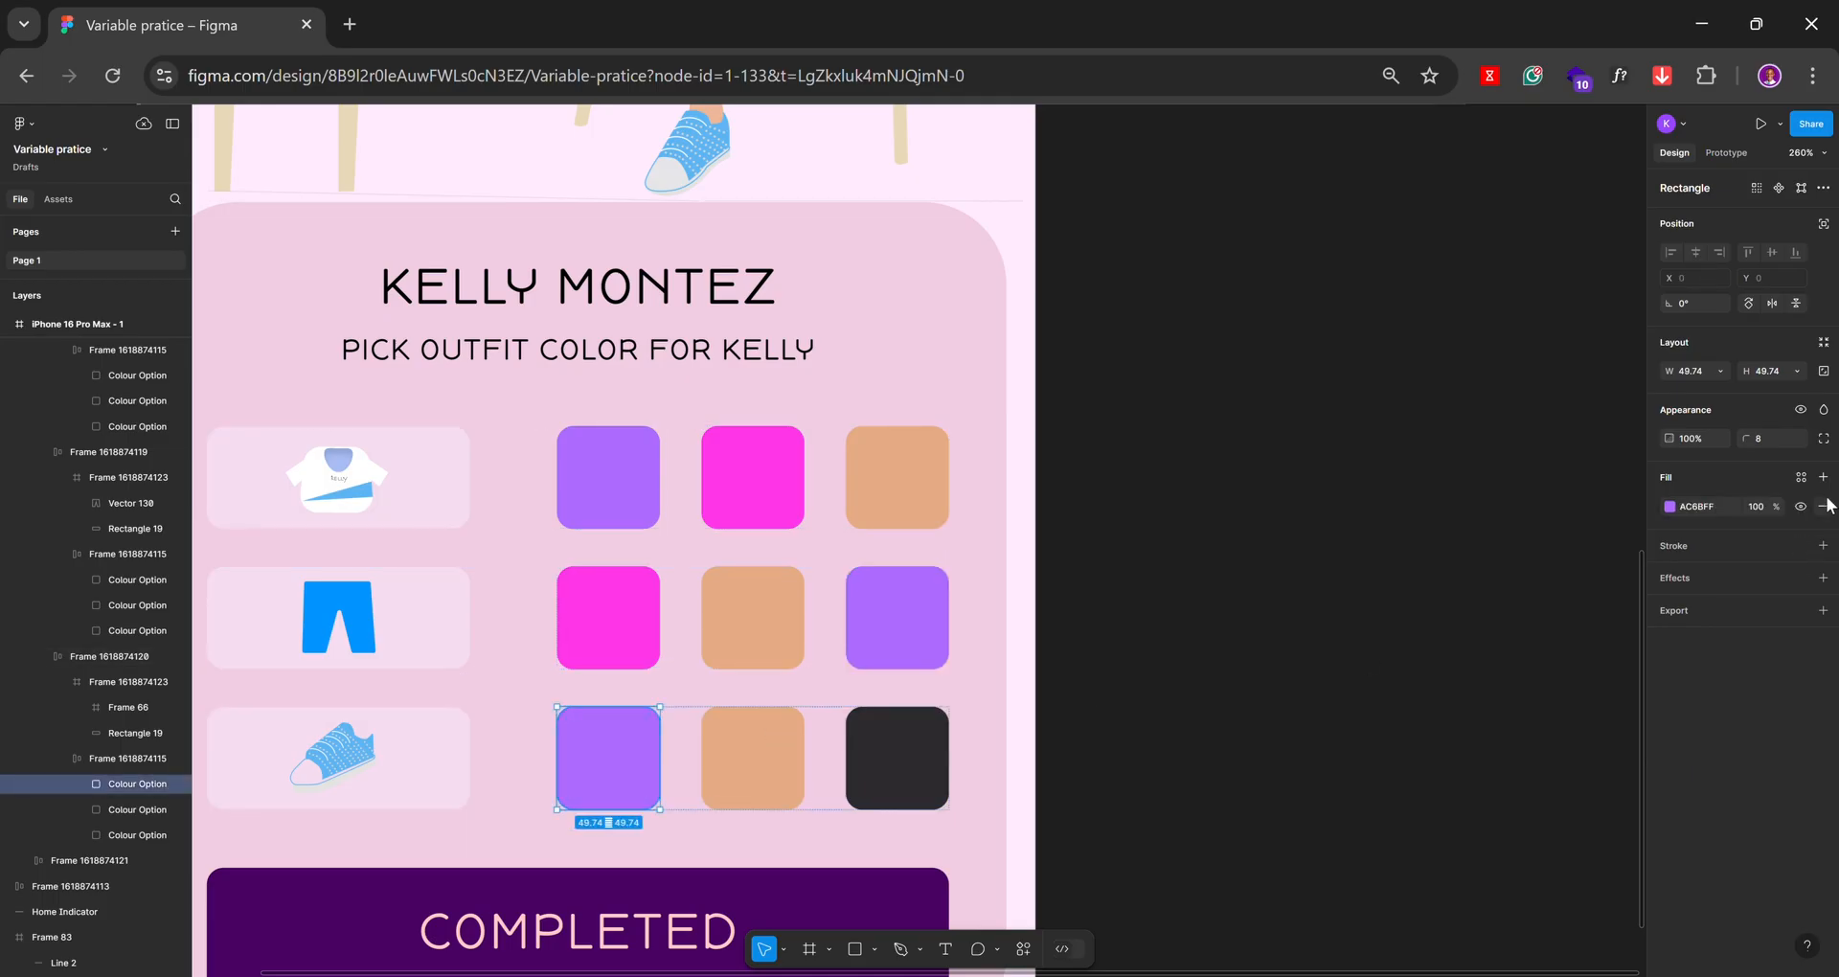
click(1802, 479)
click(1554, 586)
click(772, 746)
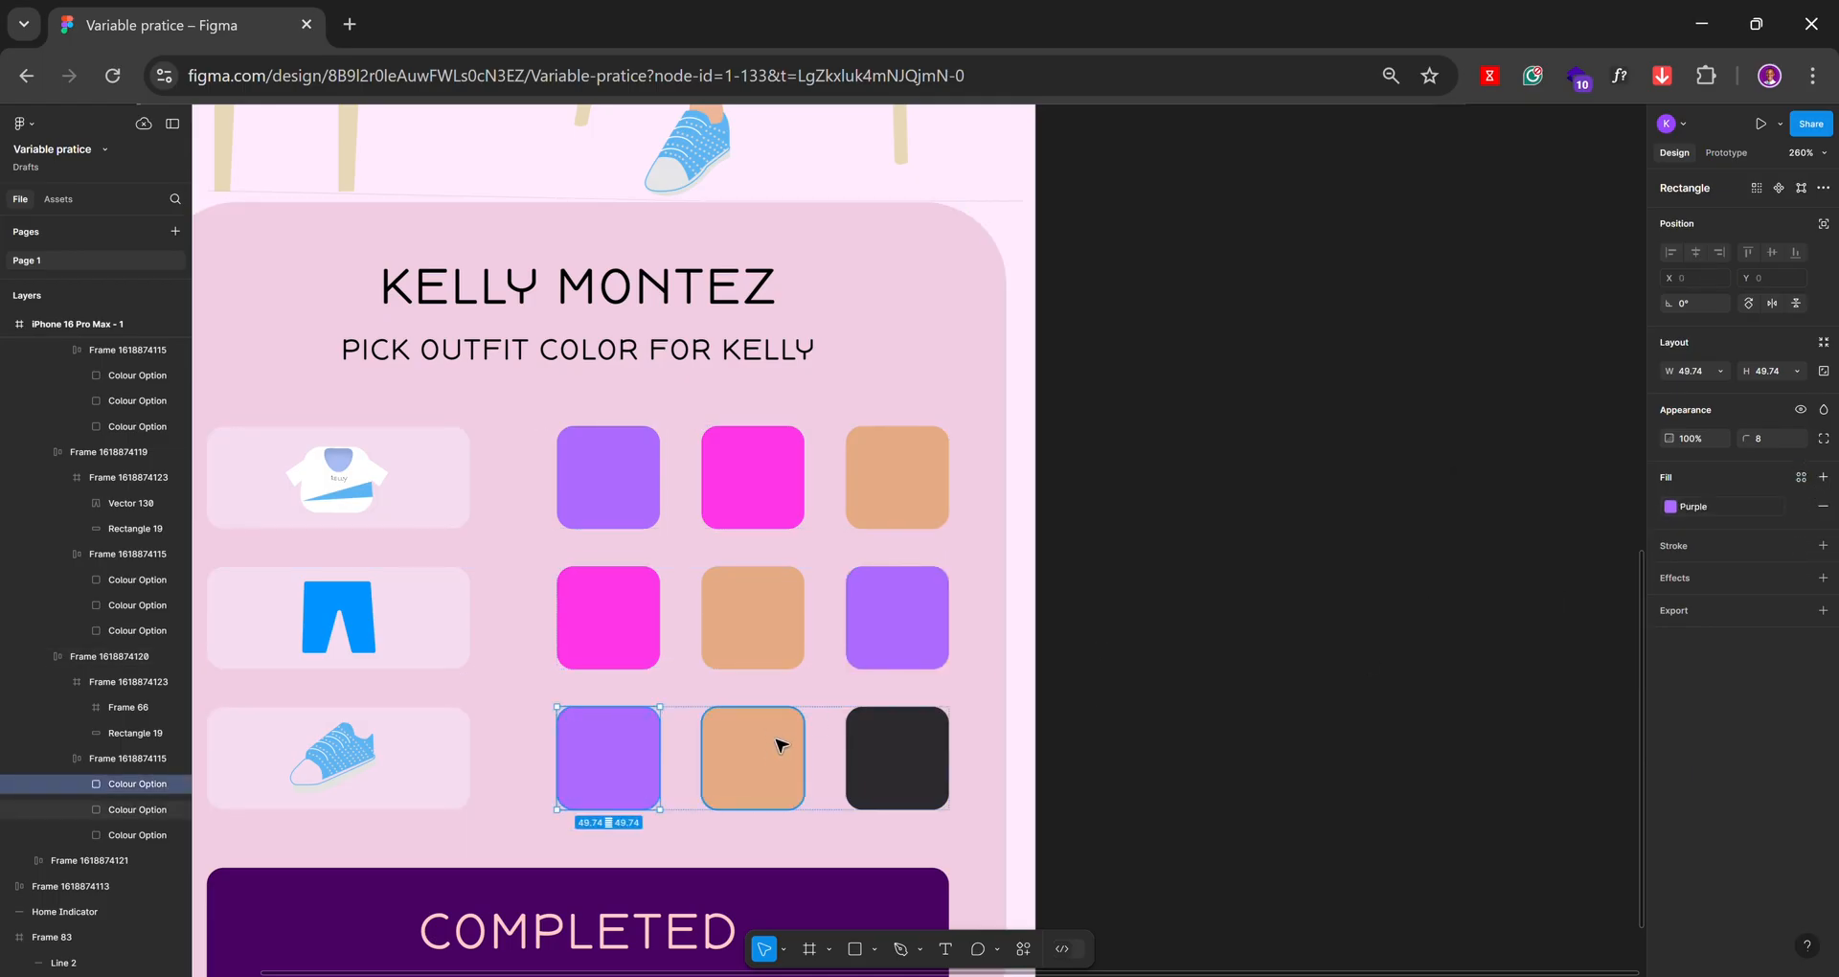
click(1801, 479)
click(1801, 479)
click(1801, 479)
key(Escape)
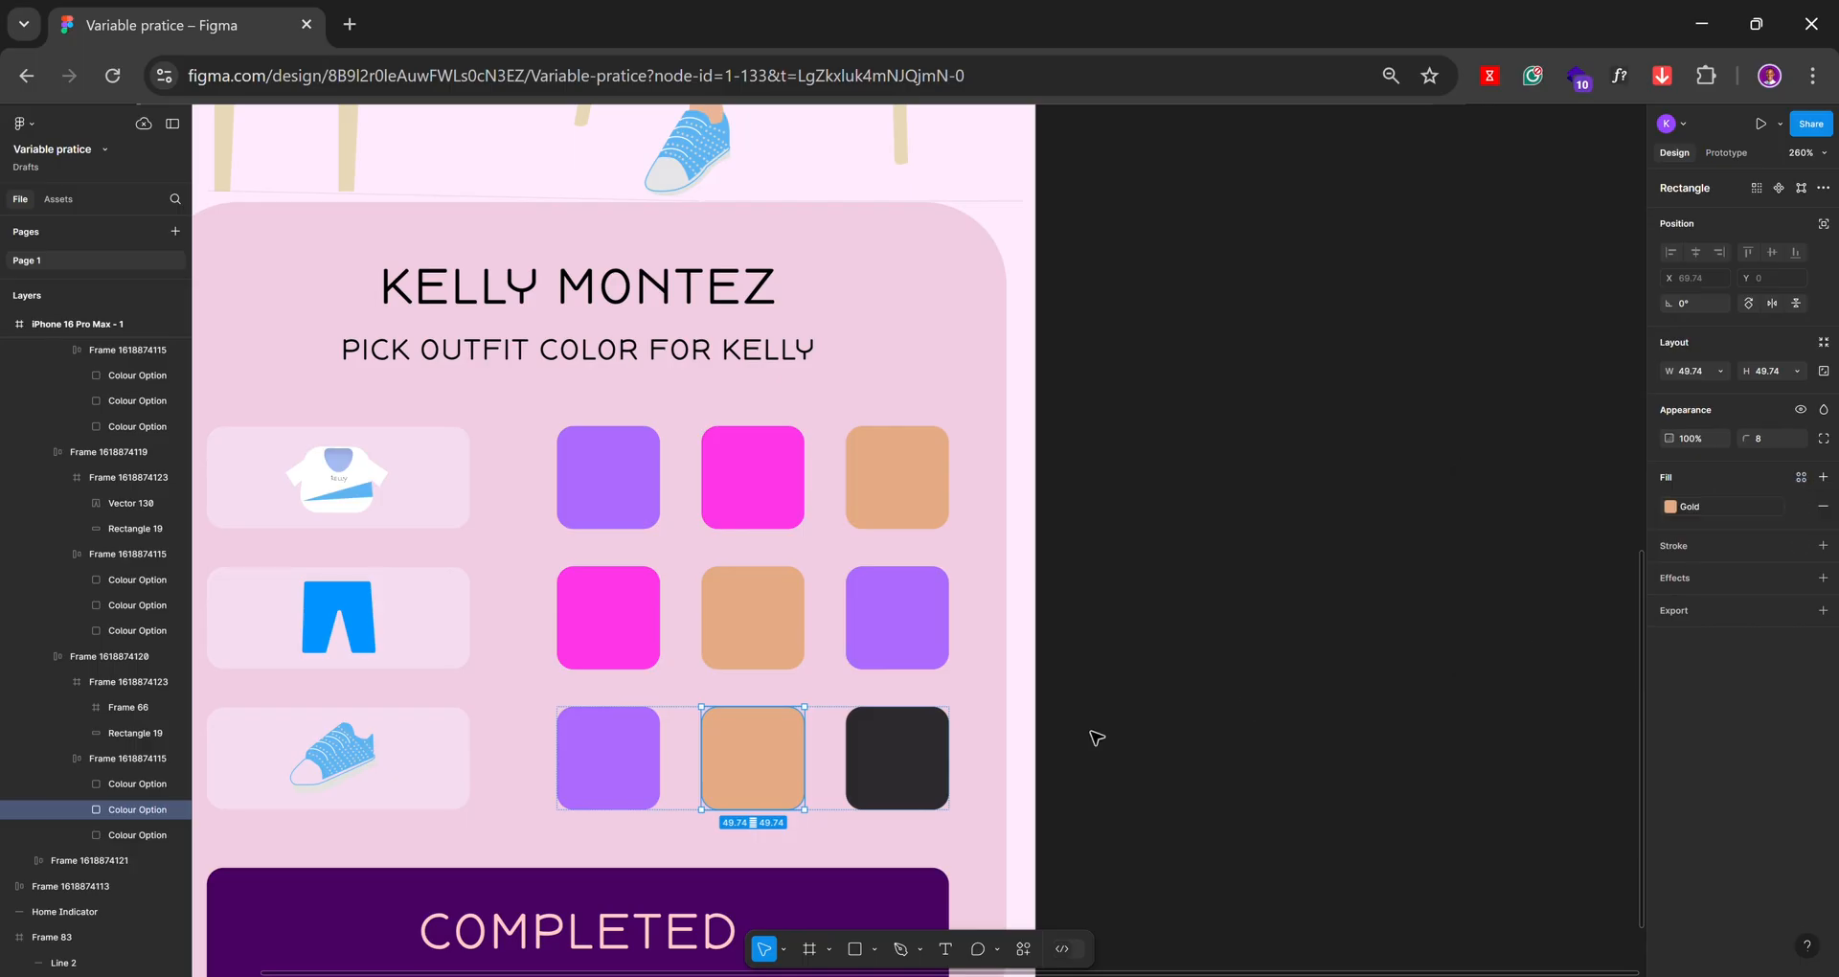
click(926, 762)
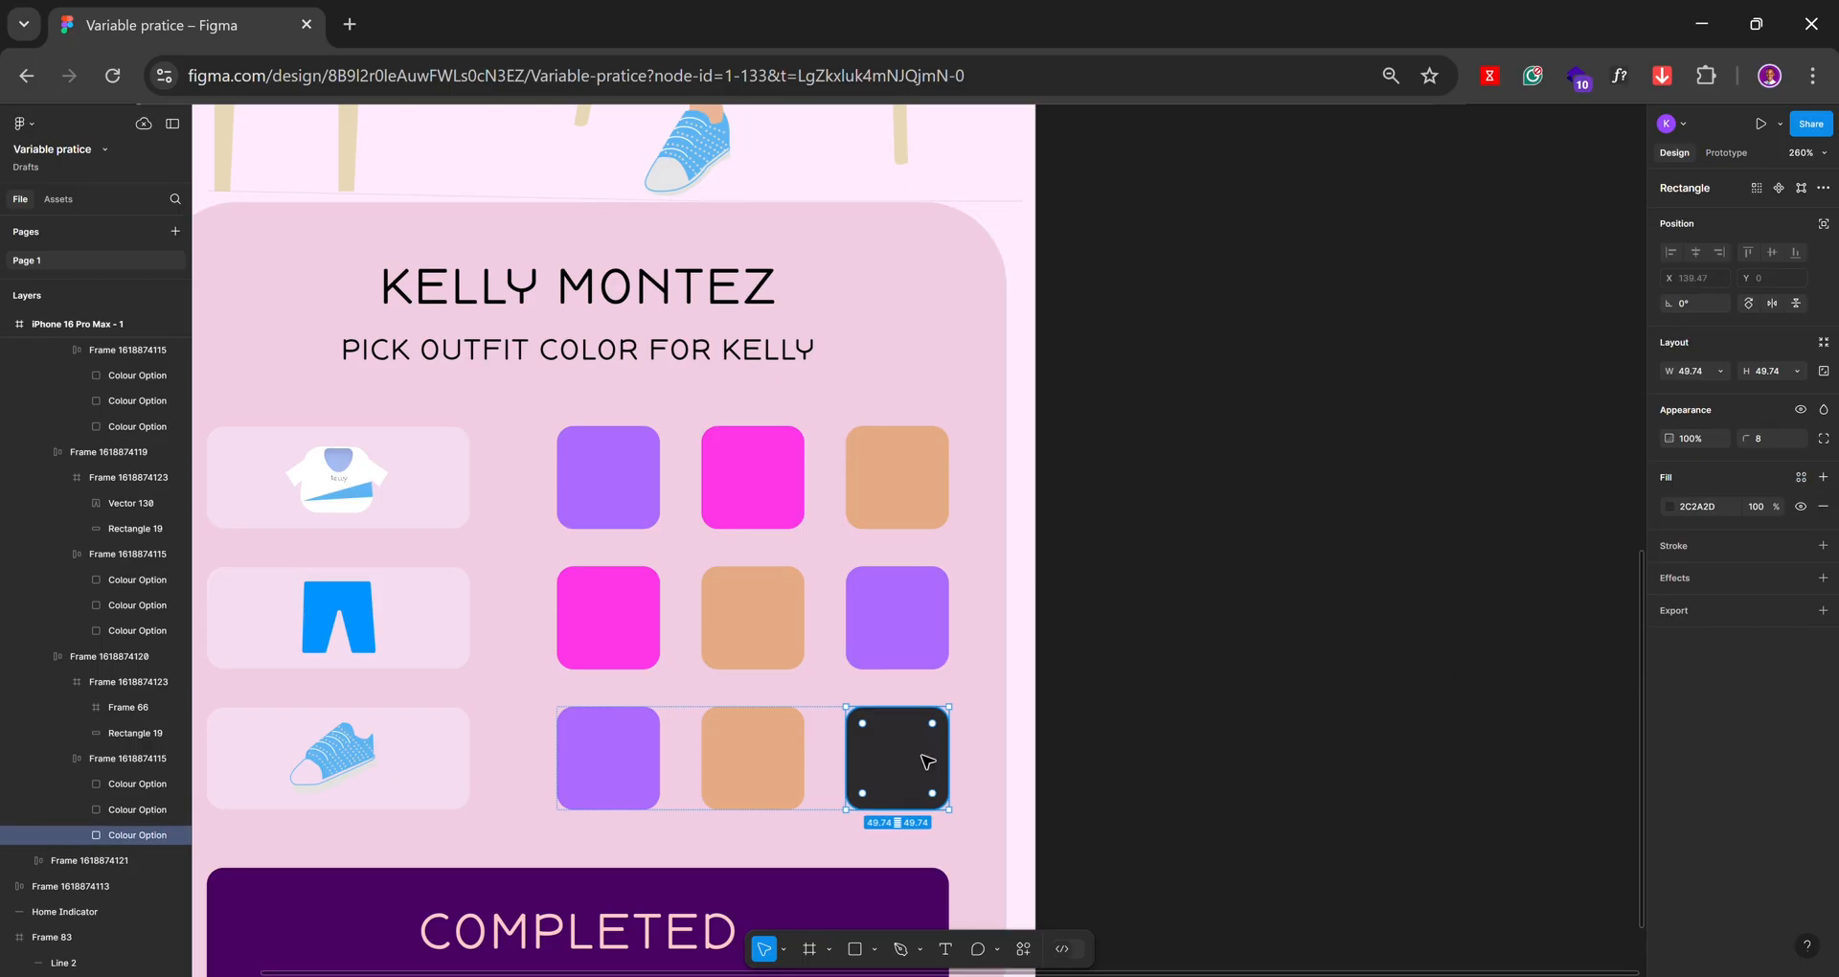
click(1801, 477)
click(1533, 654)
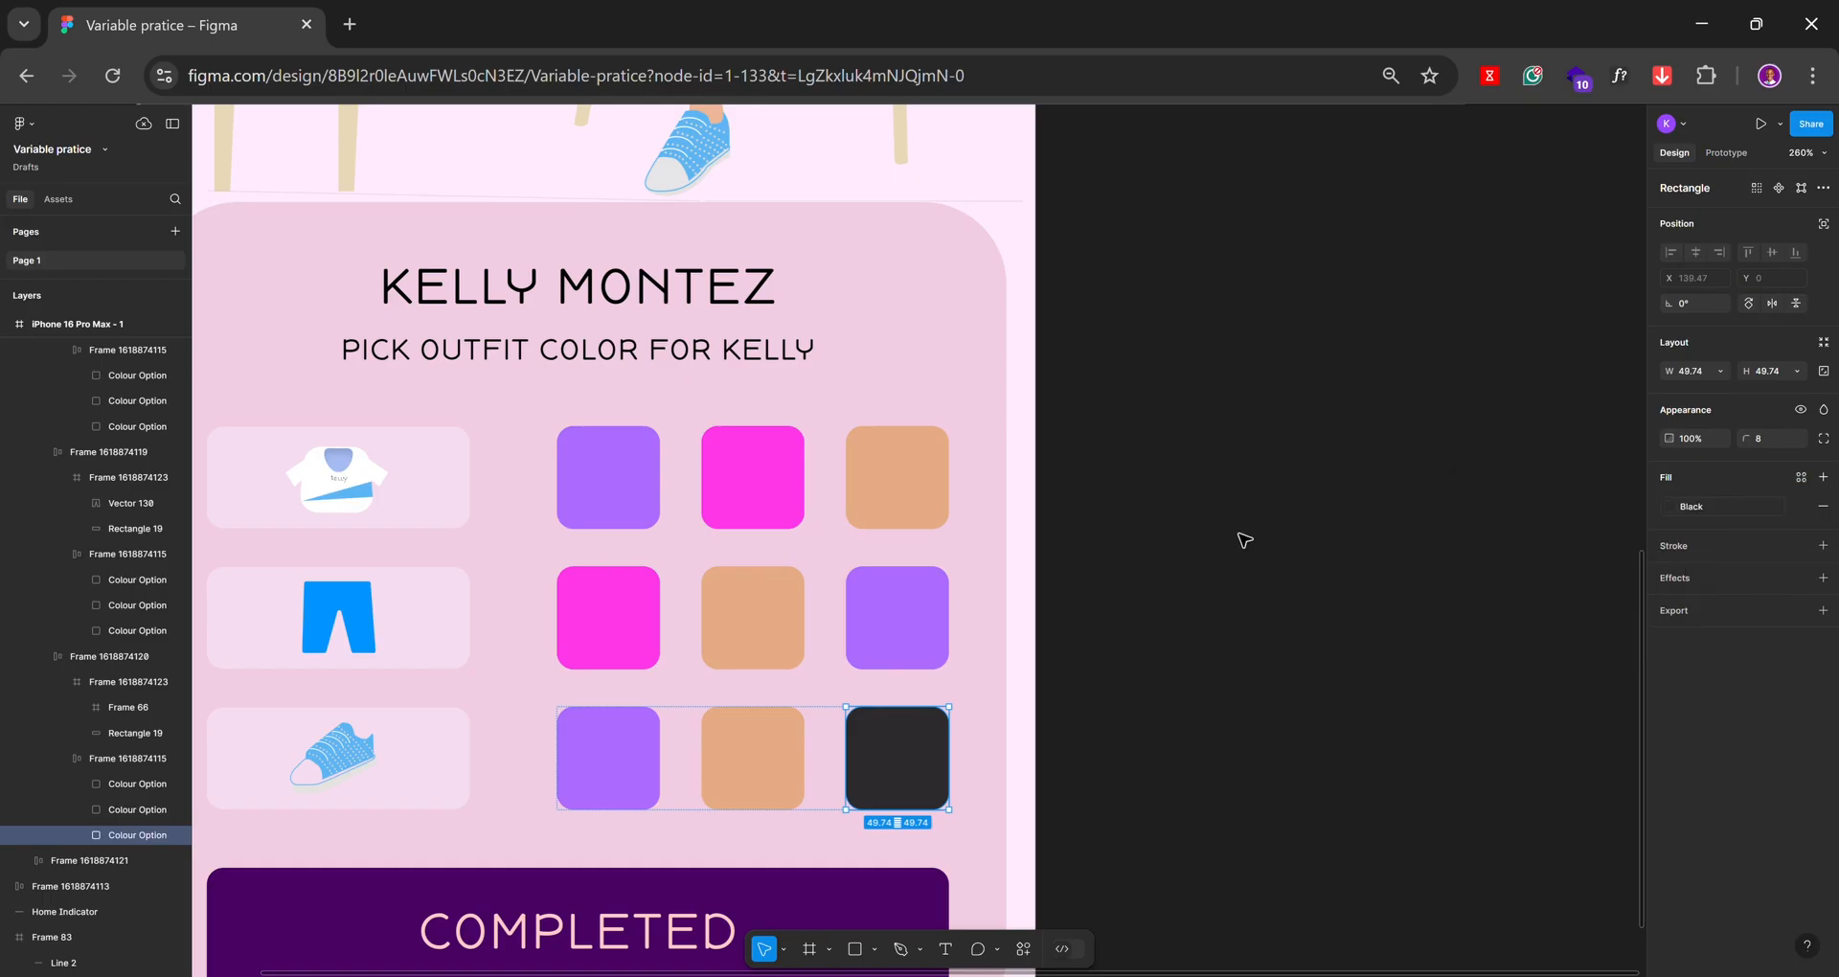
Examine the seated character's shirt, trousers and shoes in the illustration alongside the matching clothing rows of the color picker
scroll(1226, 532, down, 3)
scroll(889, 573, up, 3)
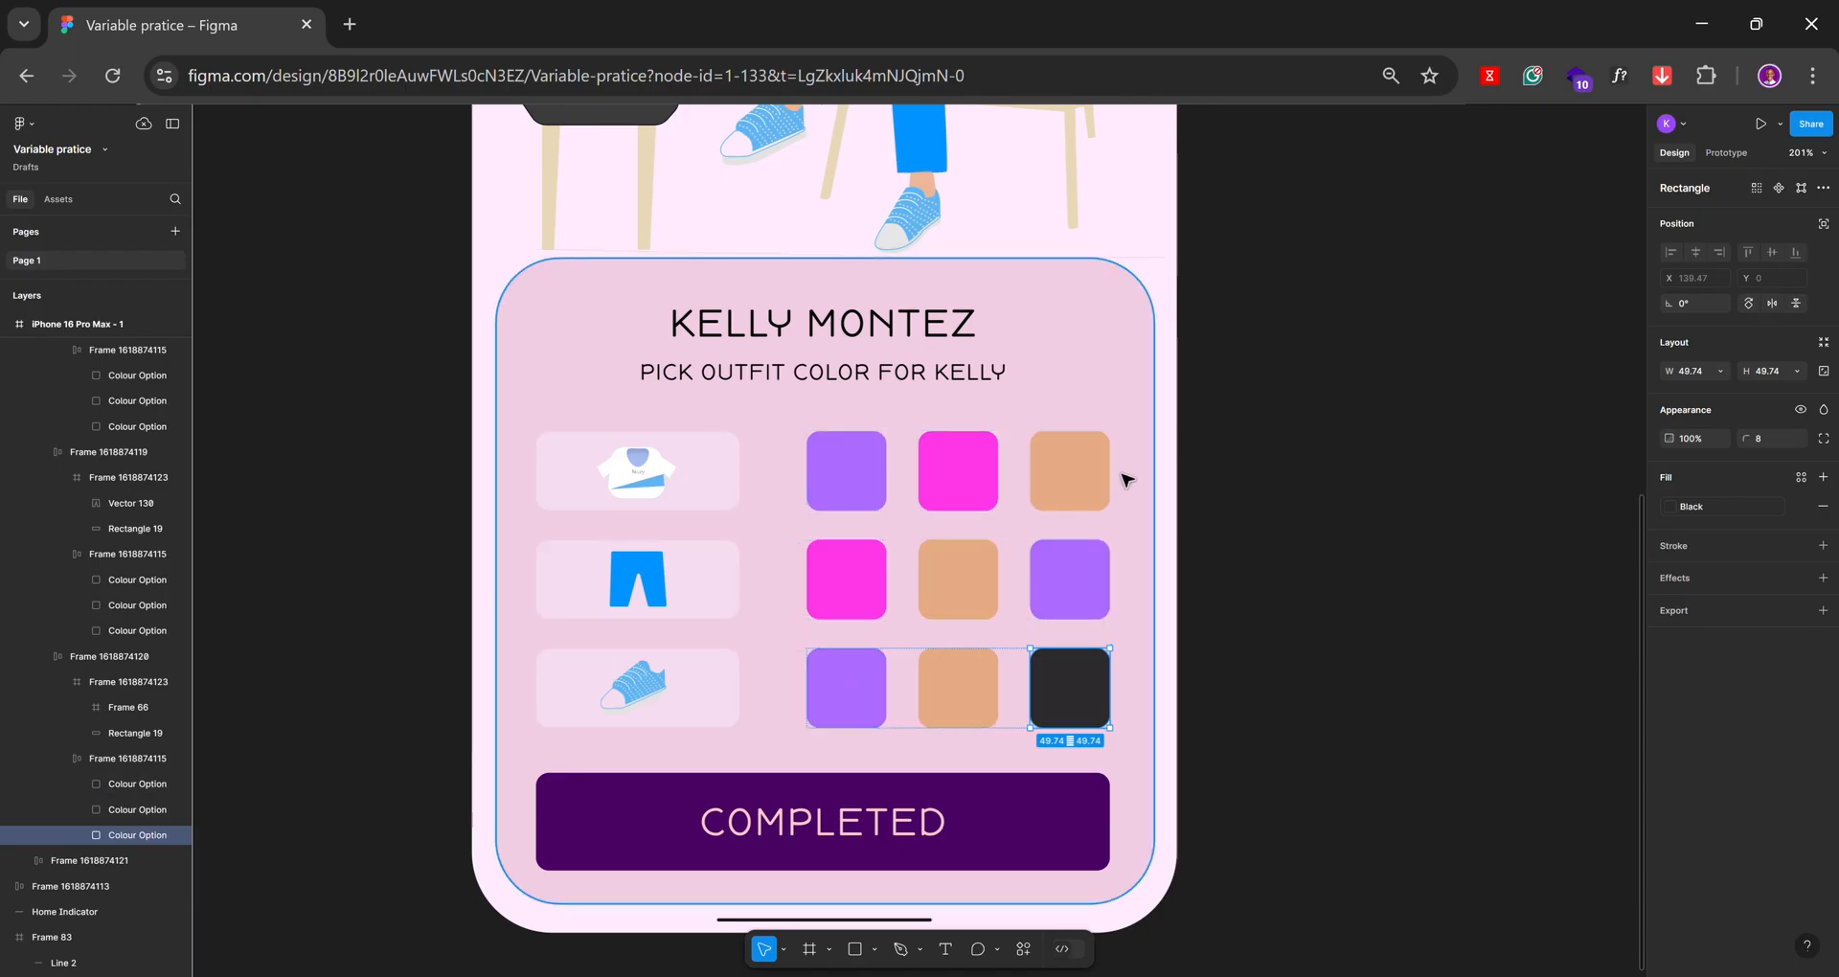
scroll(1322, 517, up, 3)
scroll(1322, 493, up, 2)
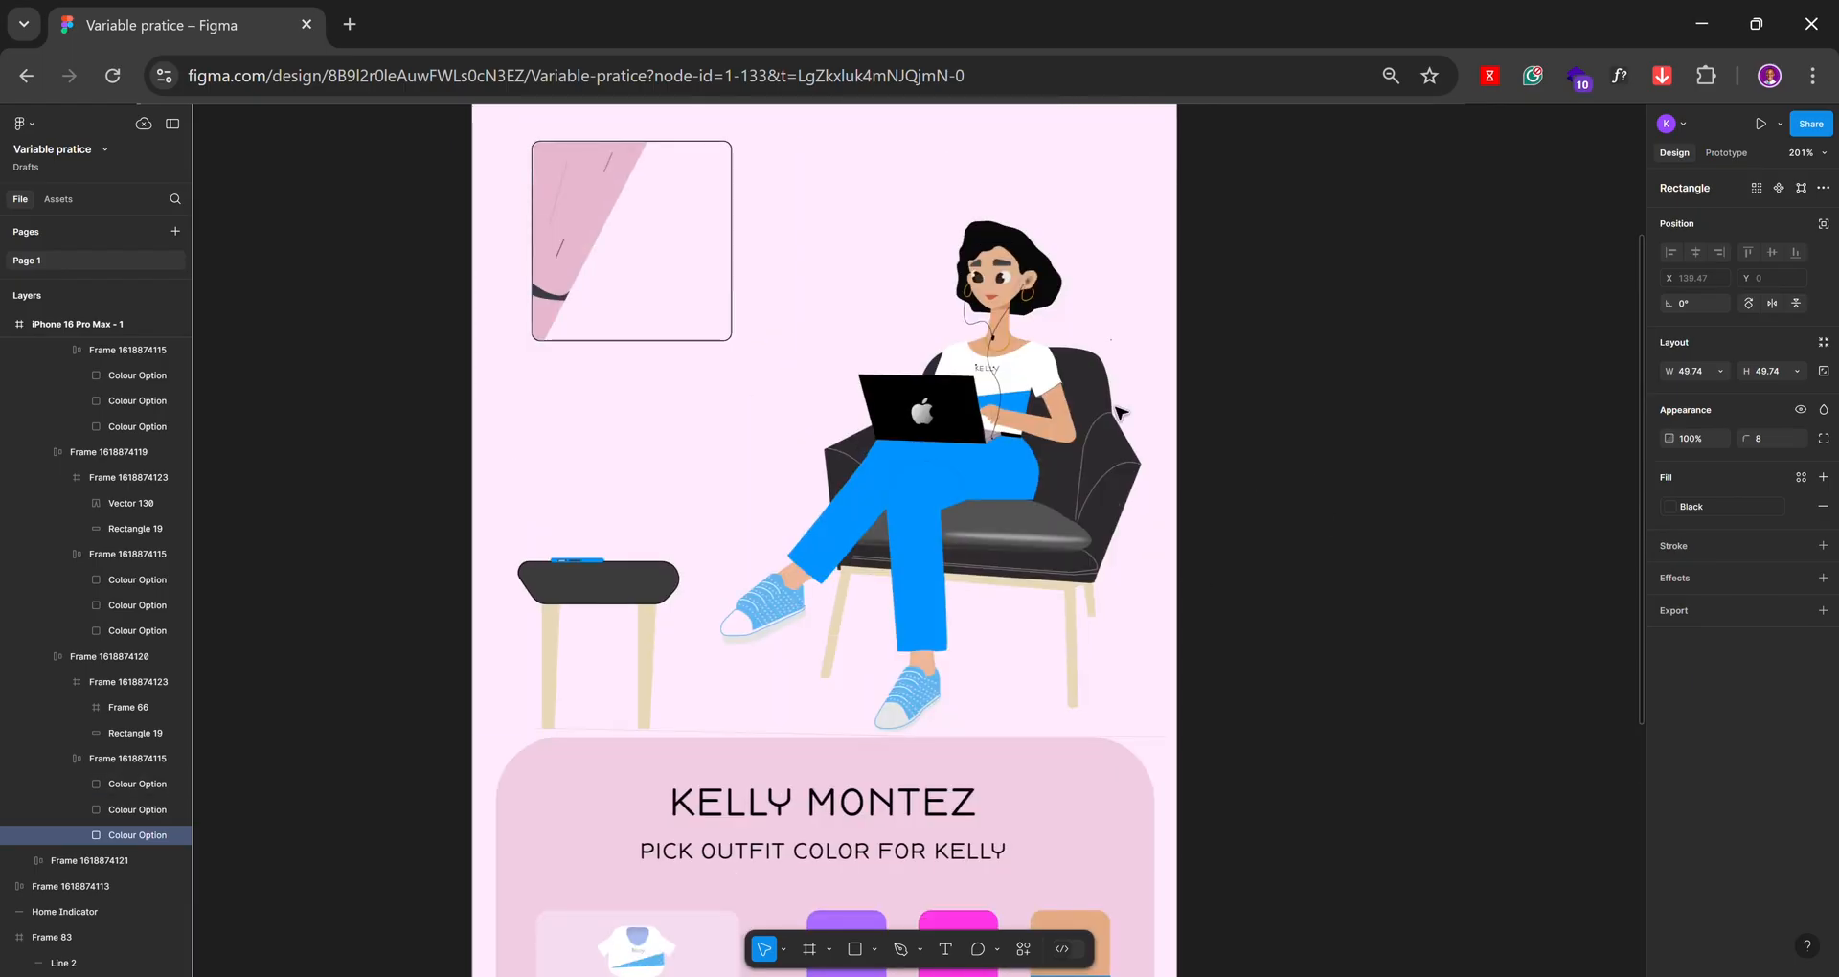
scroll(1119, 412, up, 2)
scroll(1001, 352, up, 2)
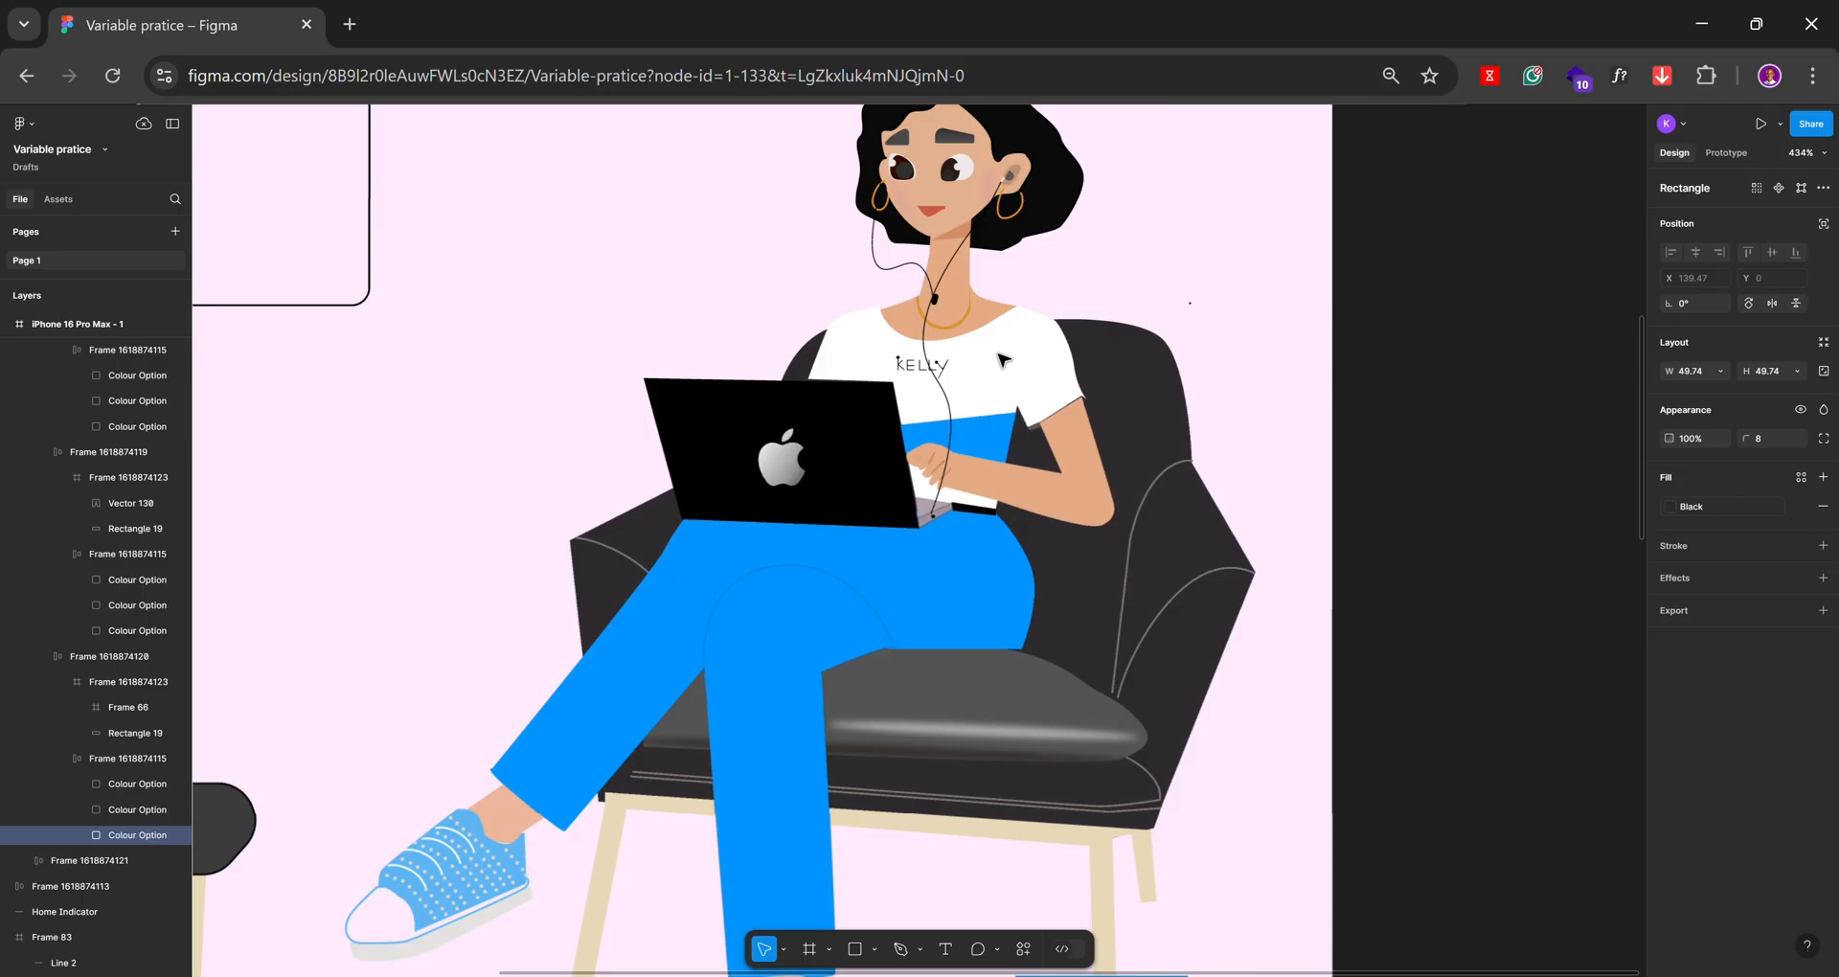
scroll(1001, 351, down, 2)
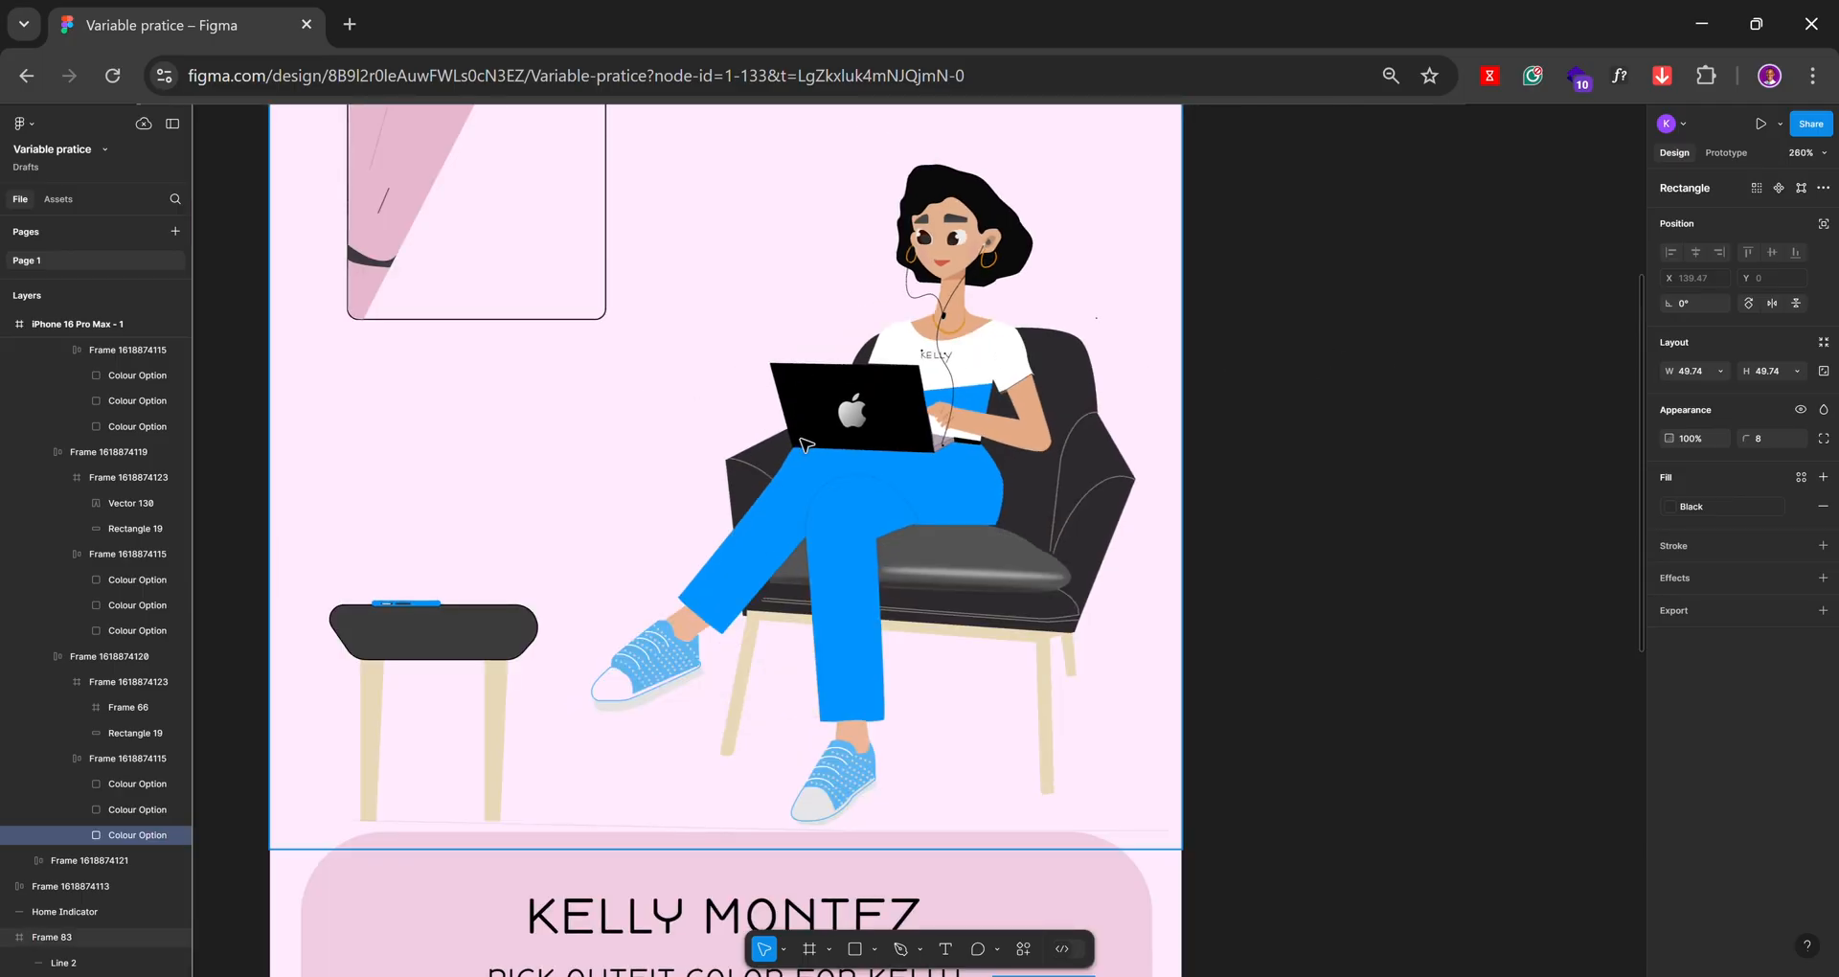
scroll(1035, 400, down, 2)
scroll(1035, 400, down, 1)
scroll(871, 391, up, 3)
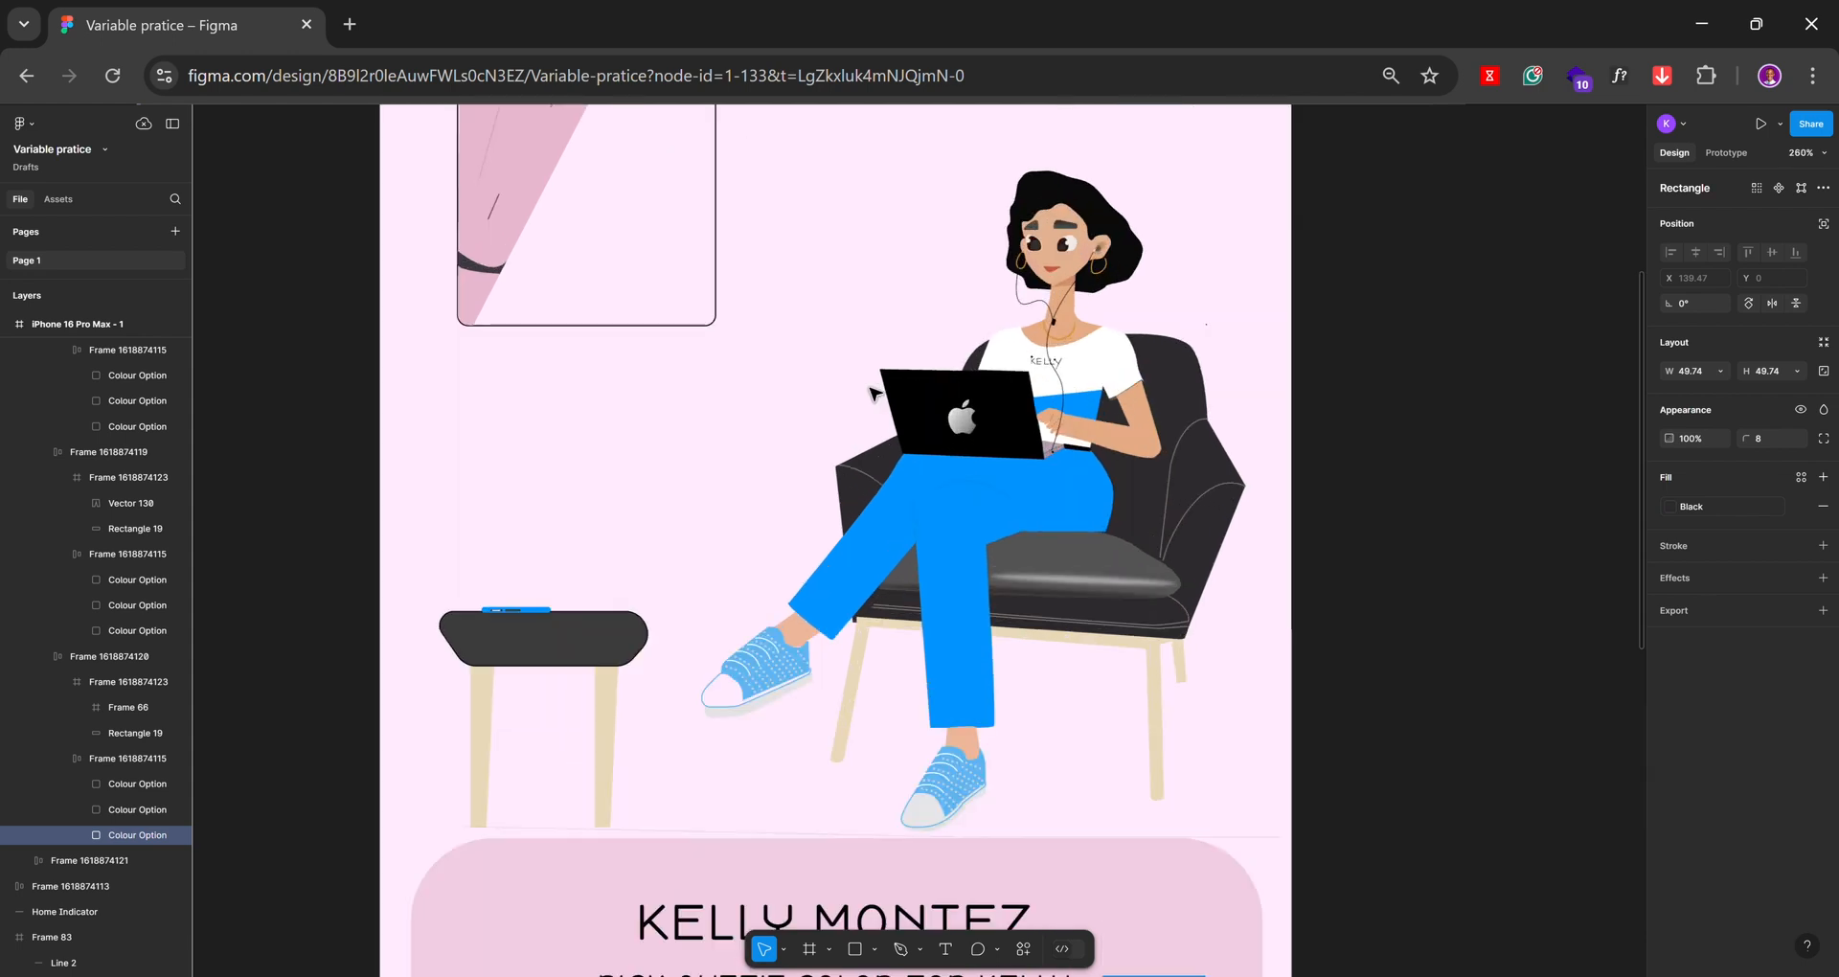
scroll(872, 391, down, 1)
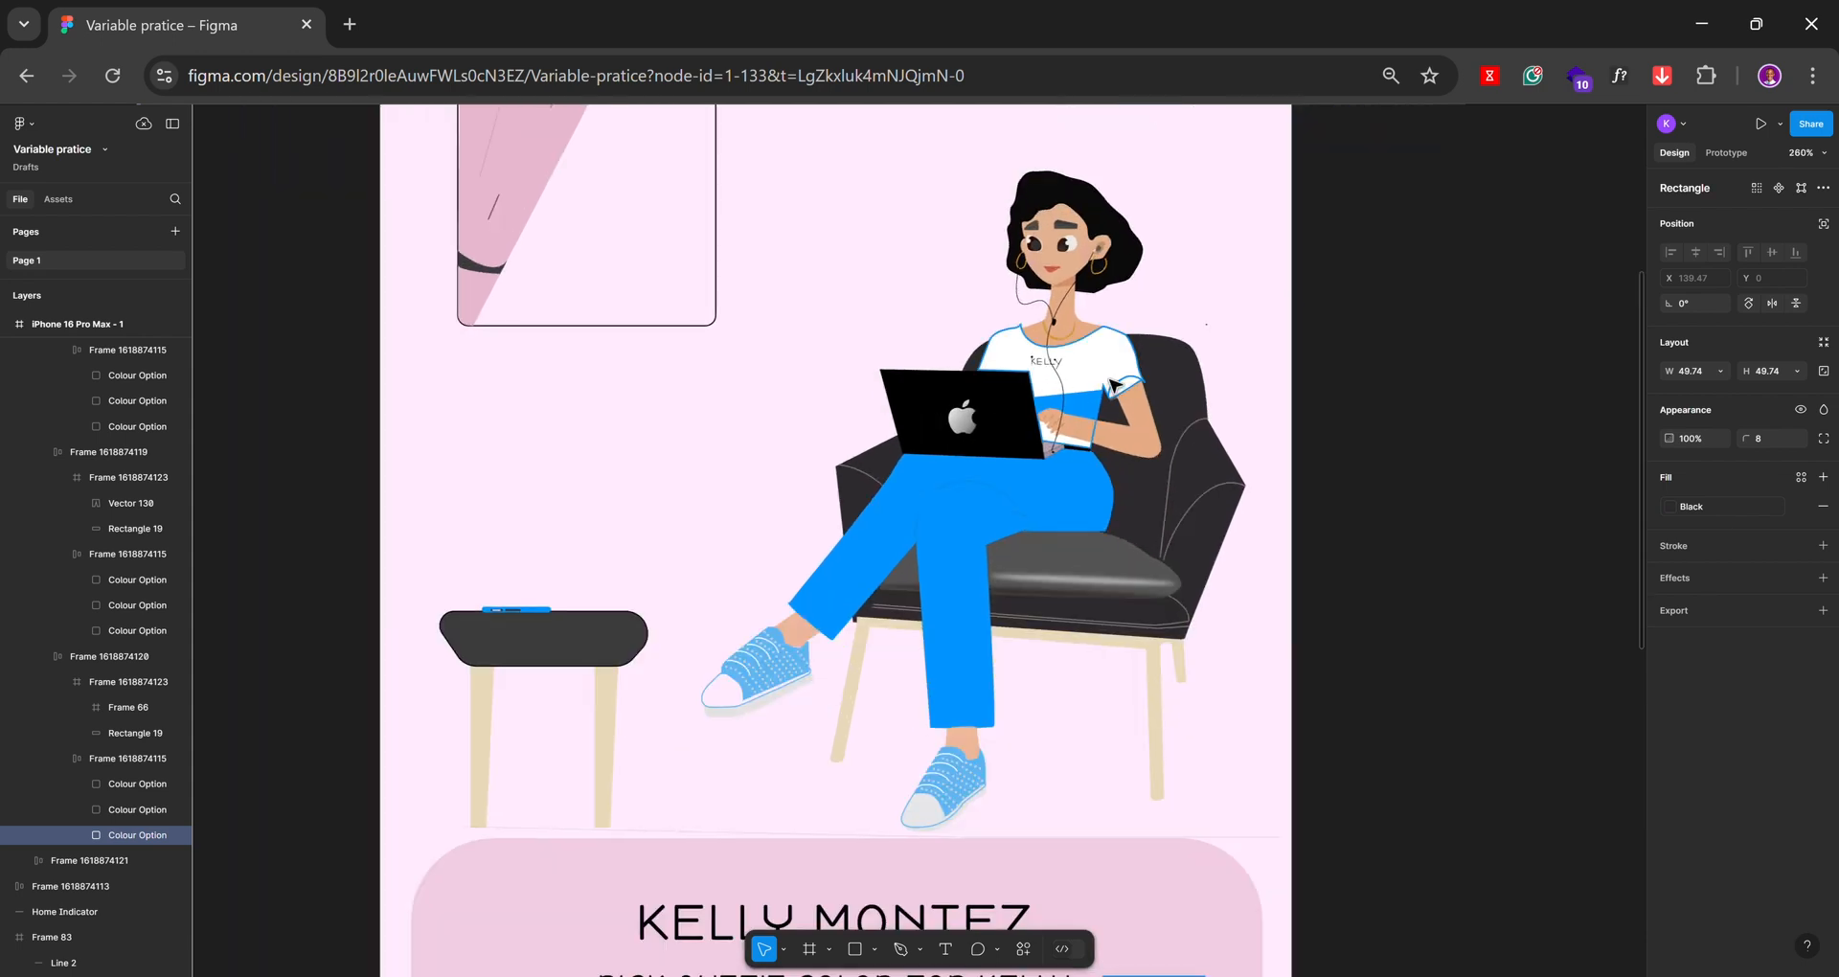
scroll(1048, 503, up, 3)
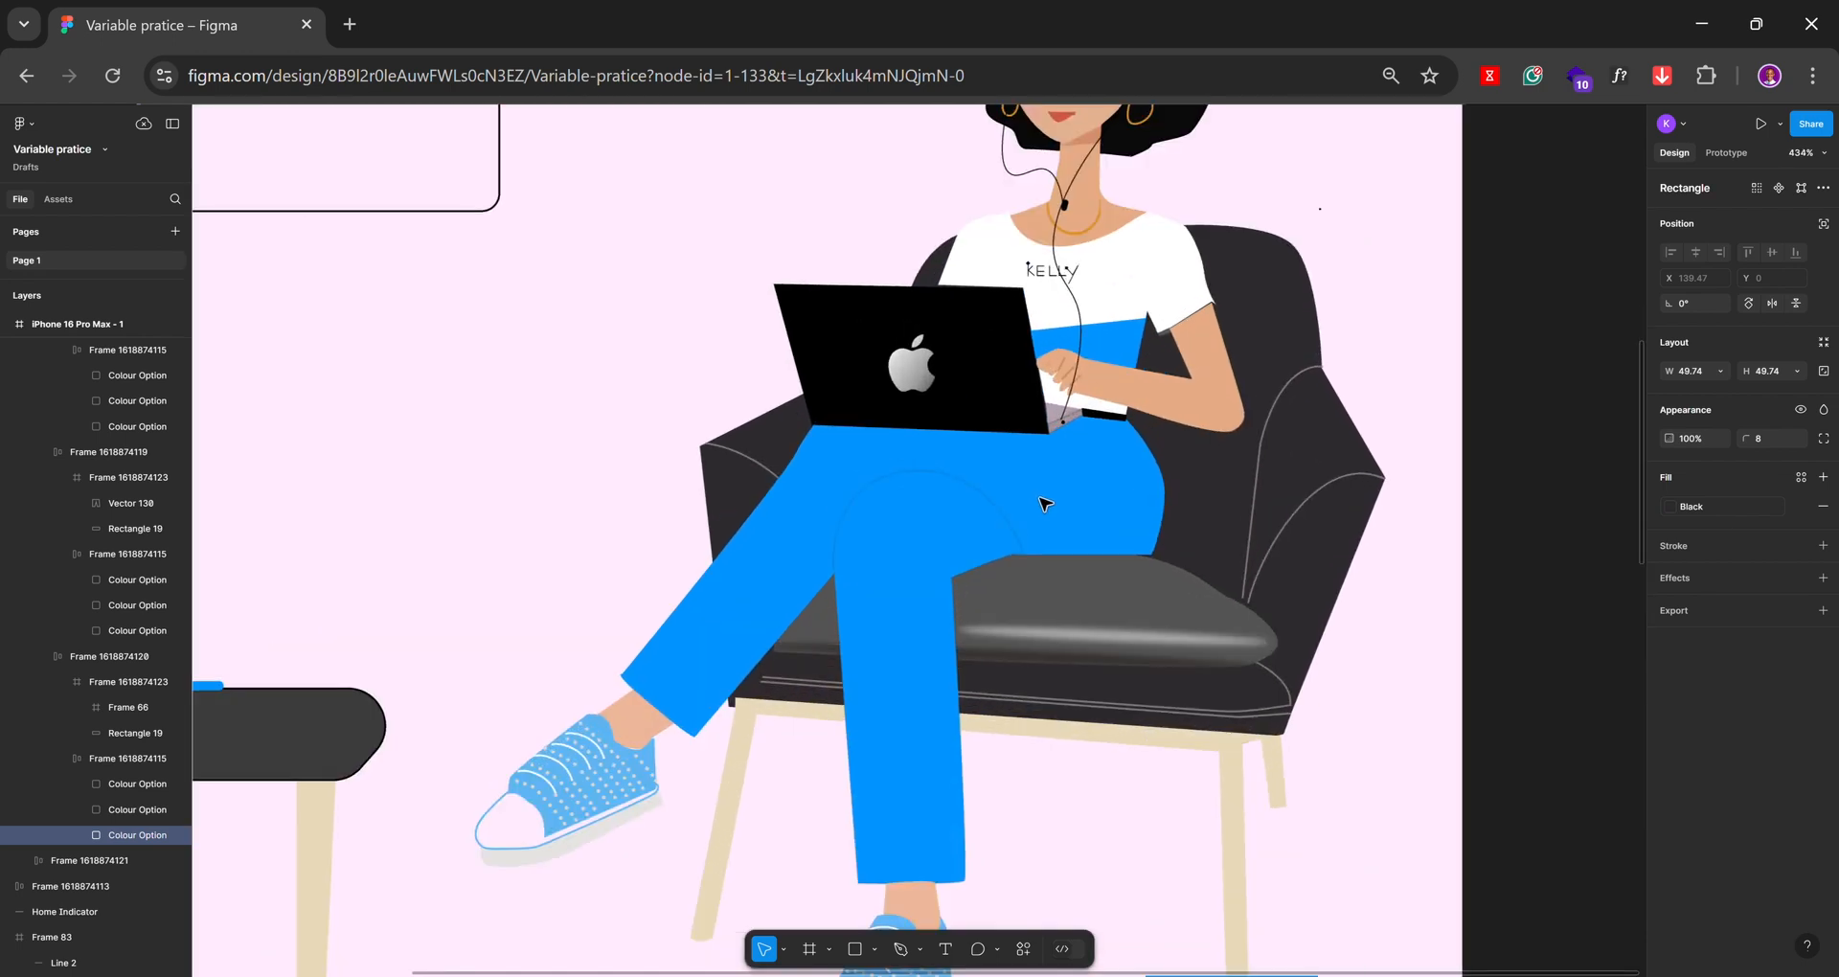
scroll(969, 439, down, 4)
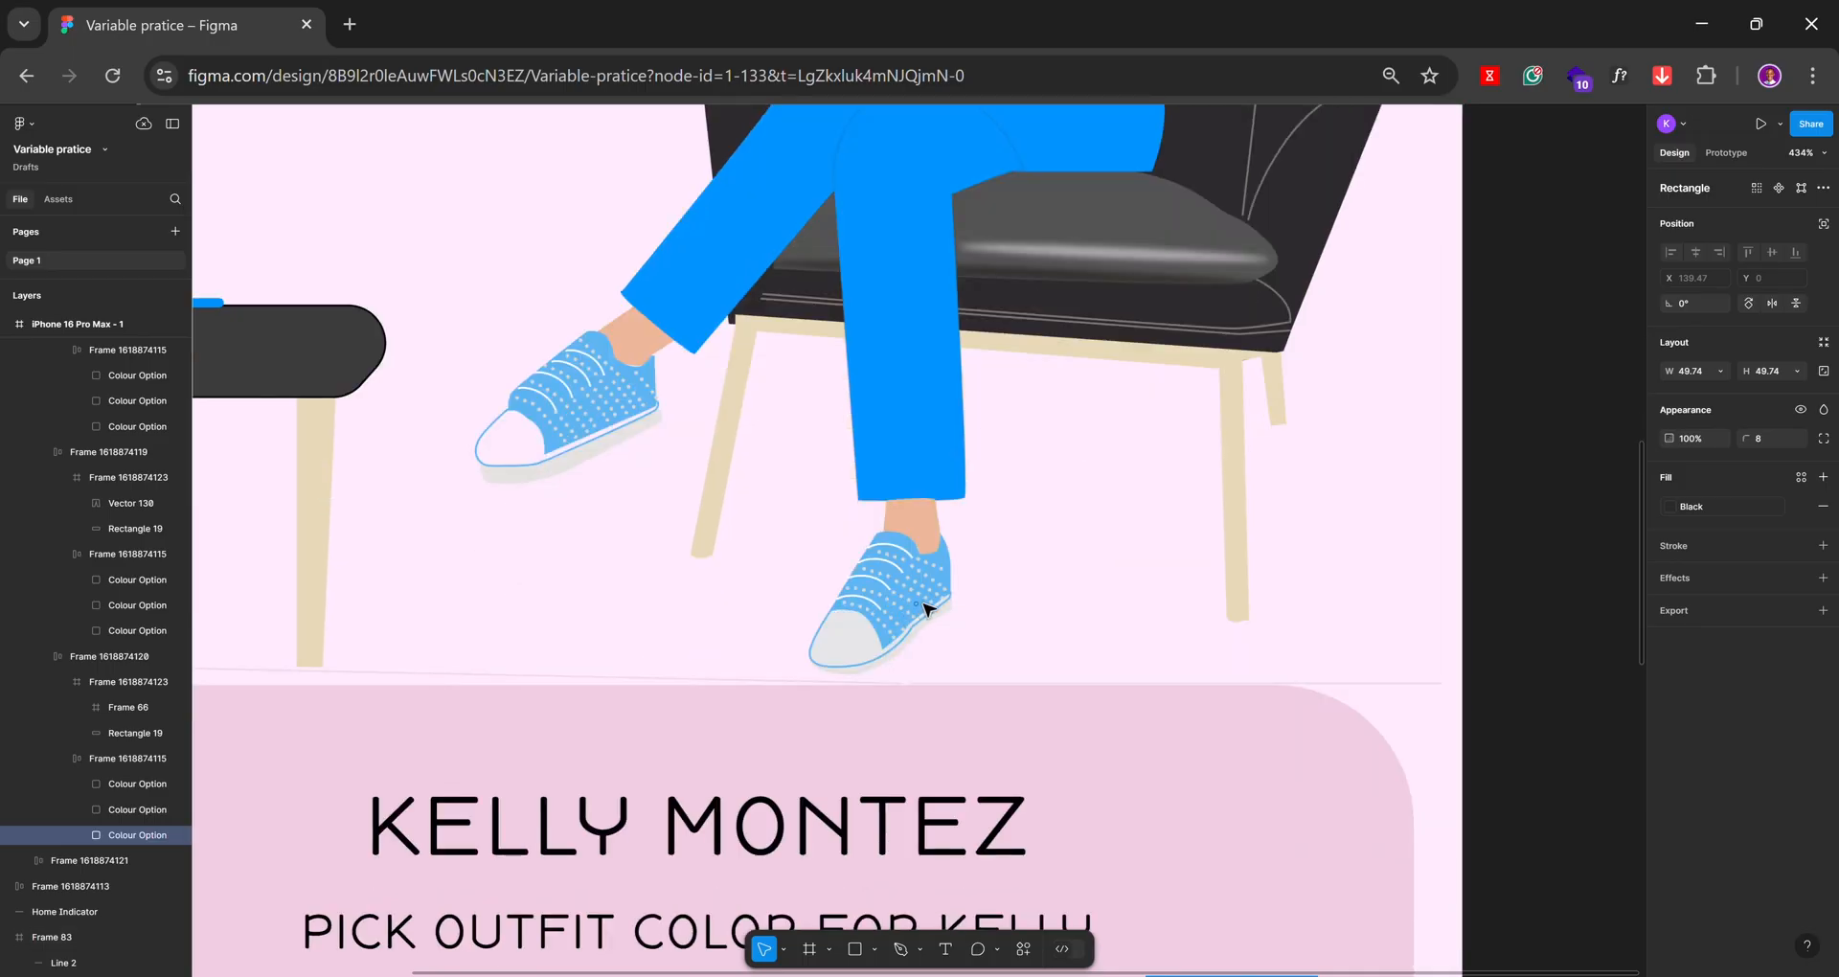
scroll(927, 609, down, 3)
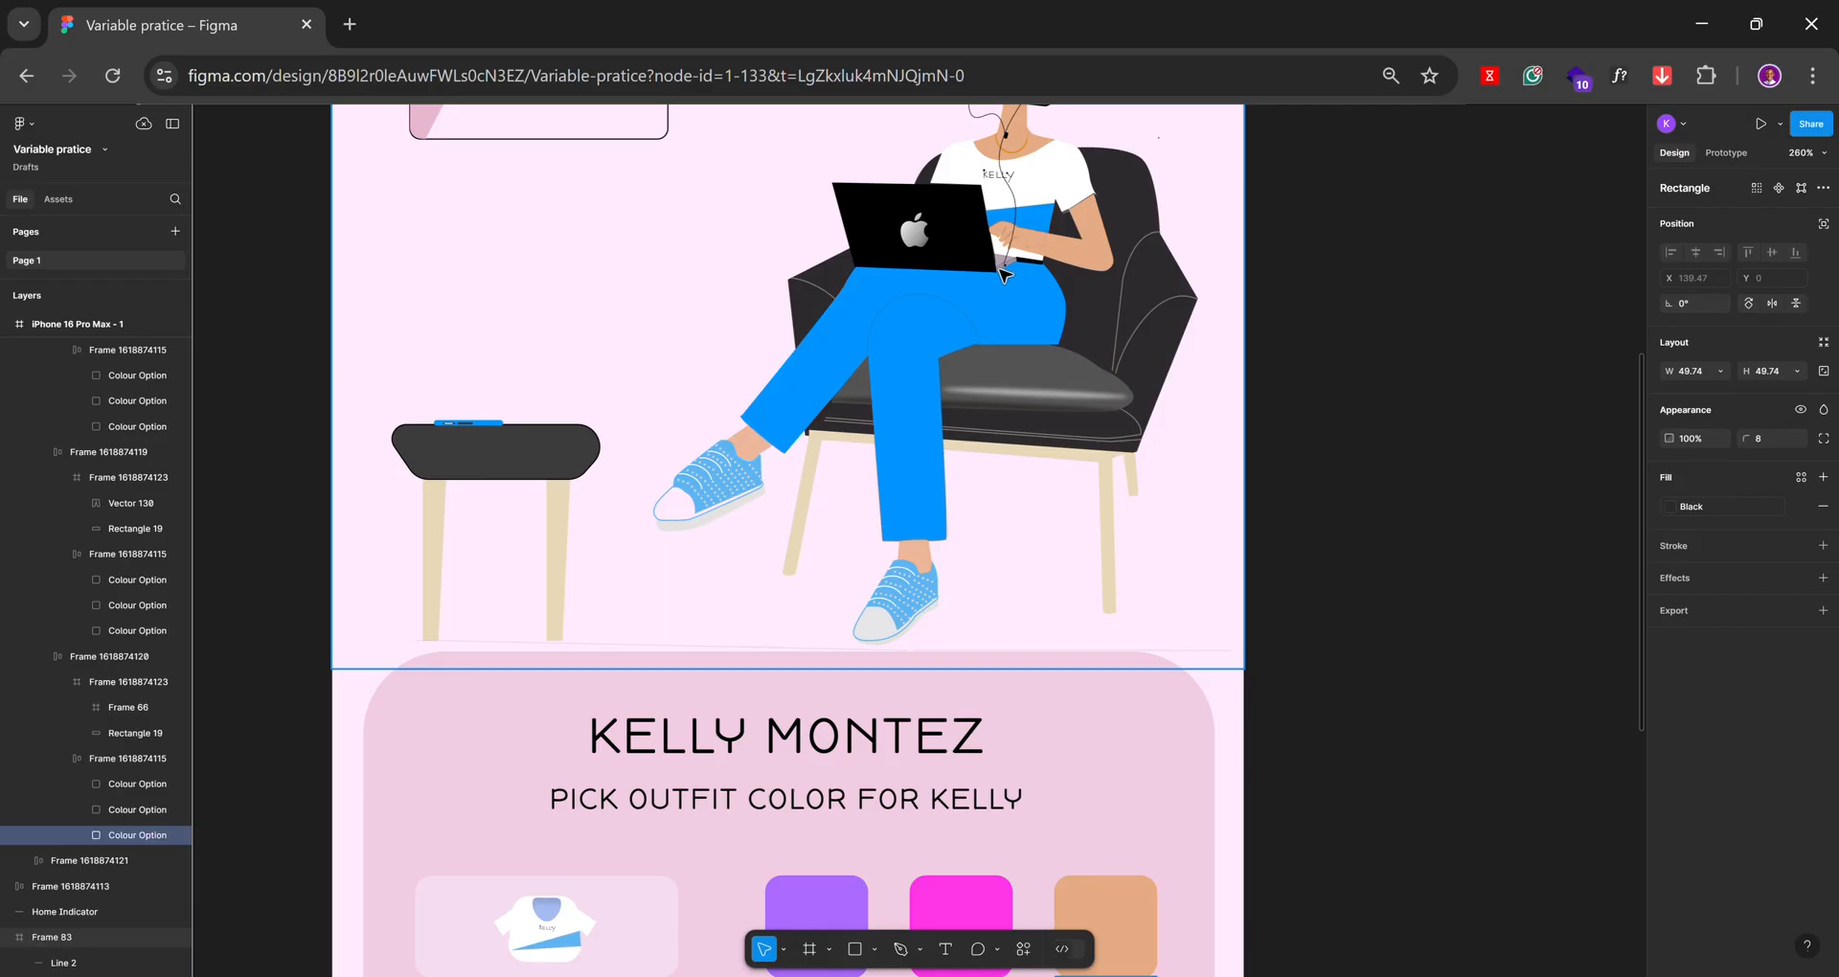
scroll(1003, 276, down, 5)
scroll(1003, 278, up, 3)
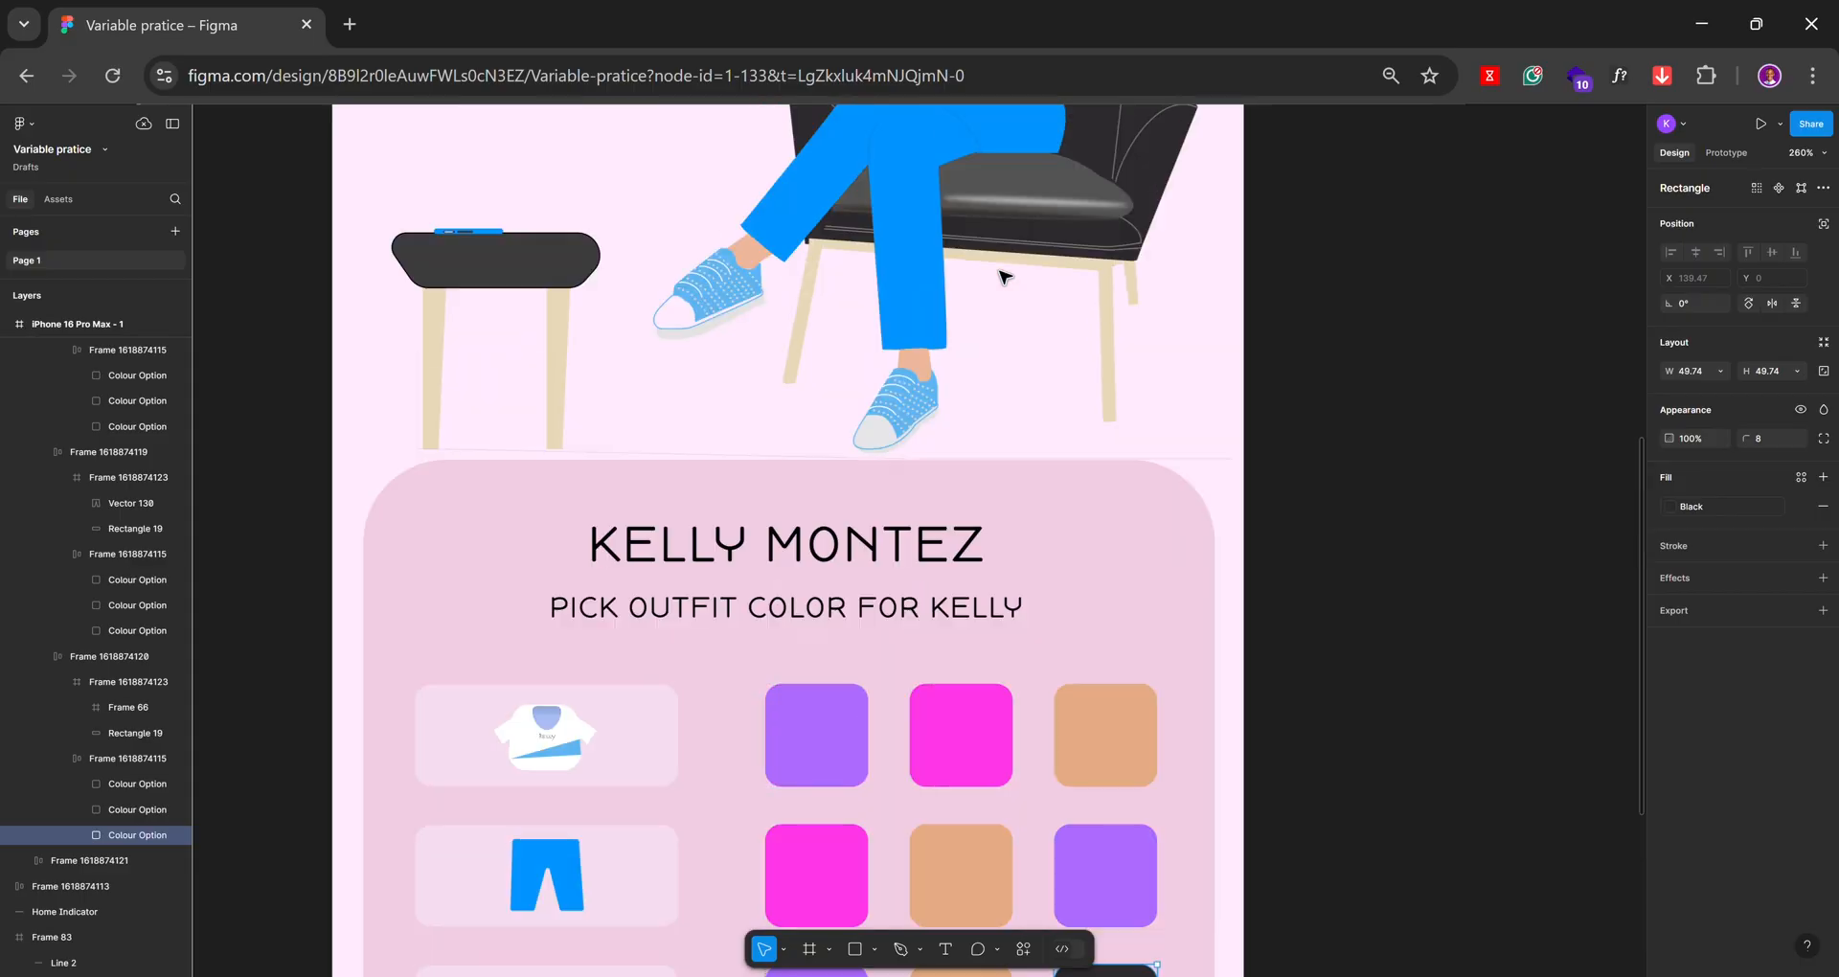
scroll(1003, 276, up, 3)
scroll(923, 387, up, 5)
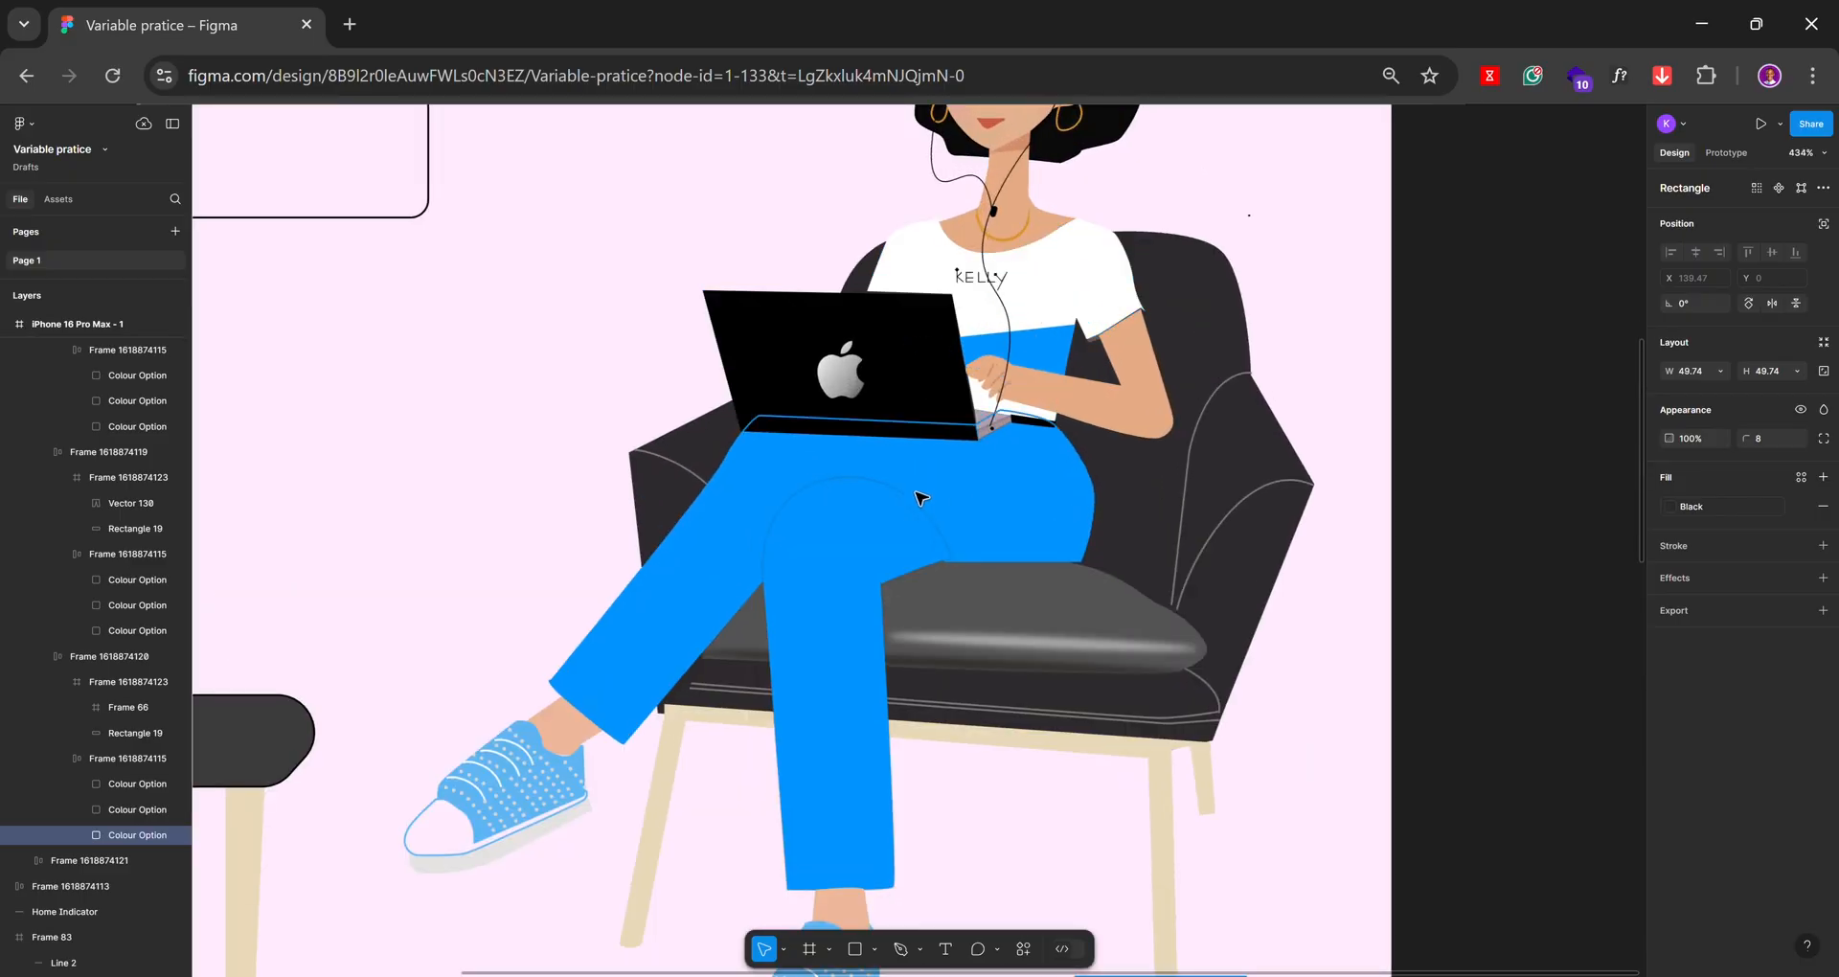
Compare the picker's shirt, trousers and shoe icons with the clothing worn by the seated character
scroll(1014, 402, down, 5)
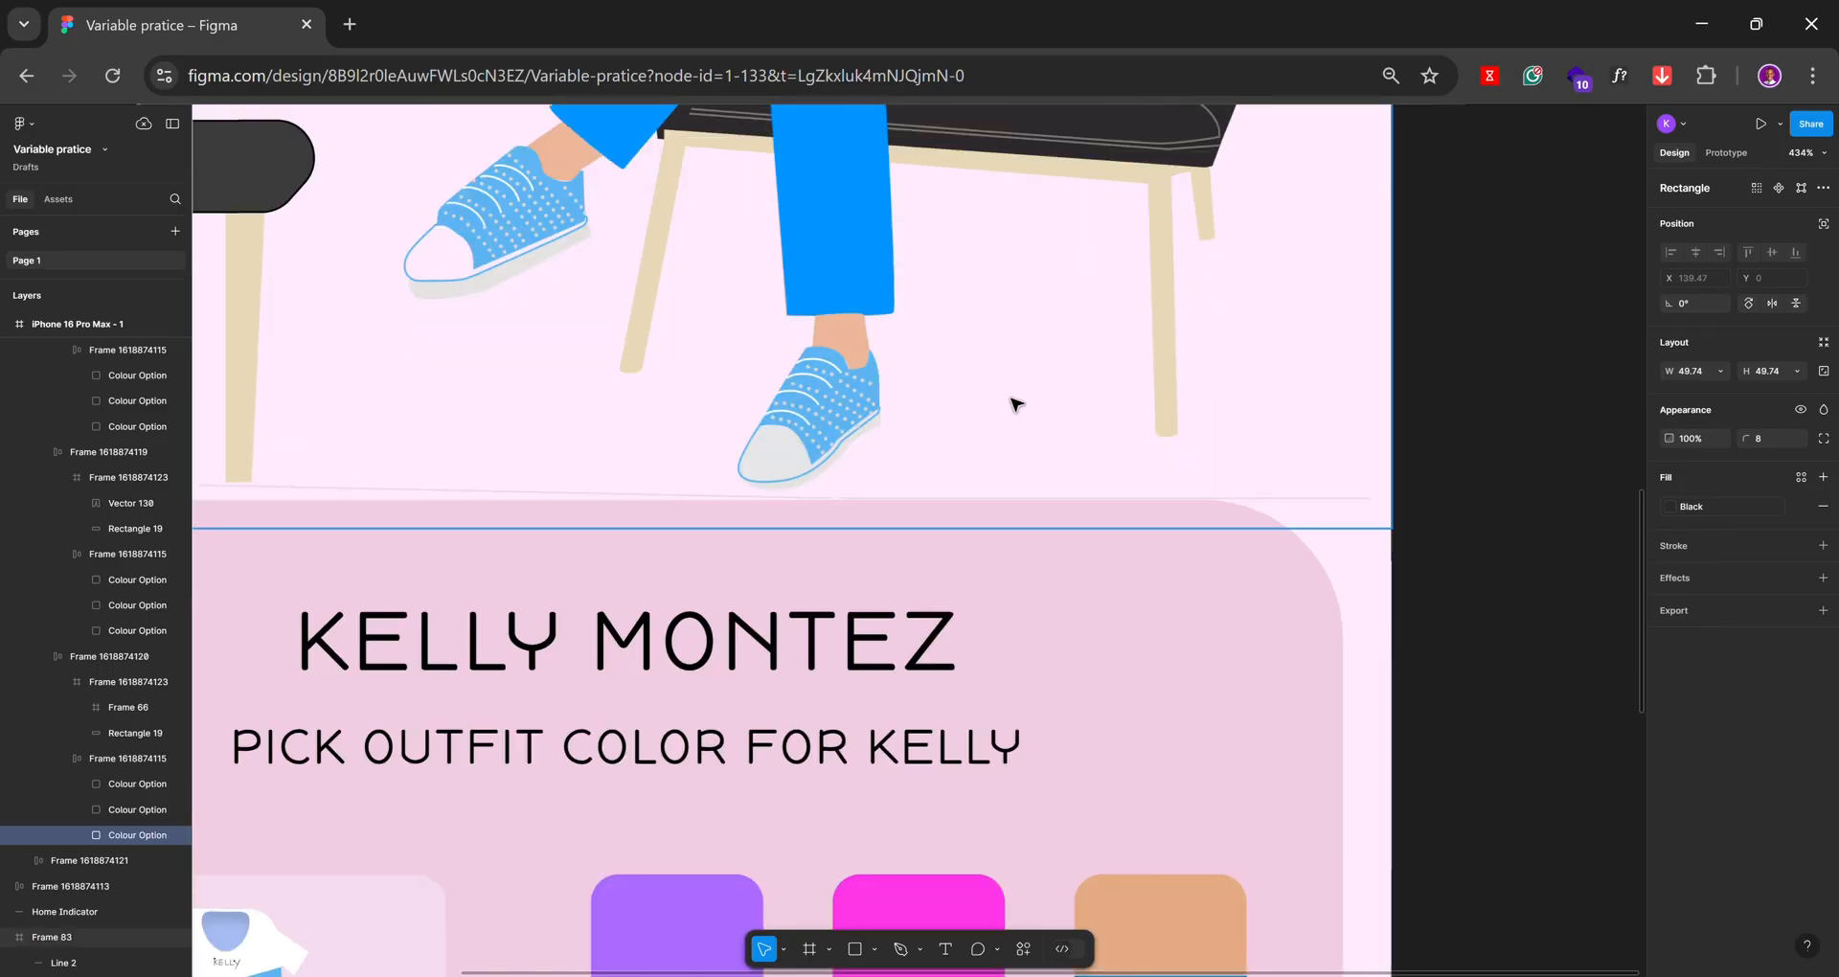
scroll(1067, 369, down, 6)
scroll(764, 669, up, 8)
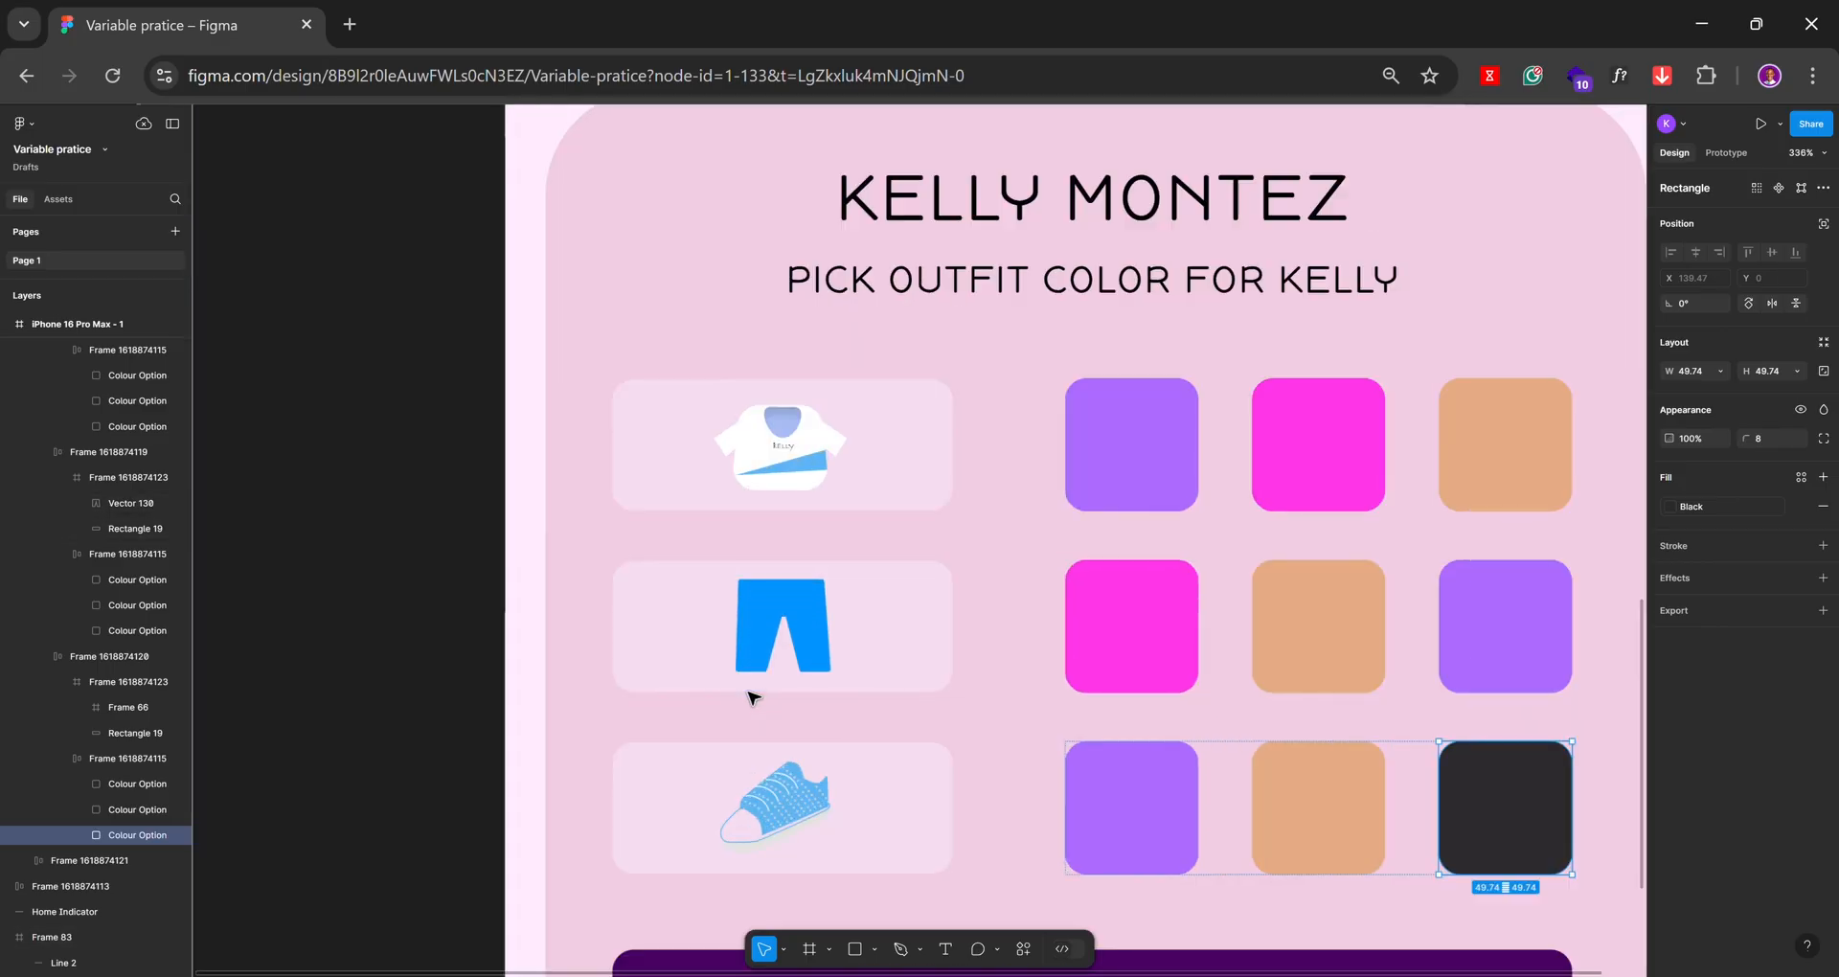
scroll(877, 419, up, 3)
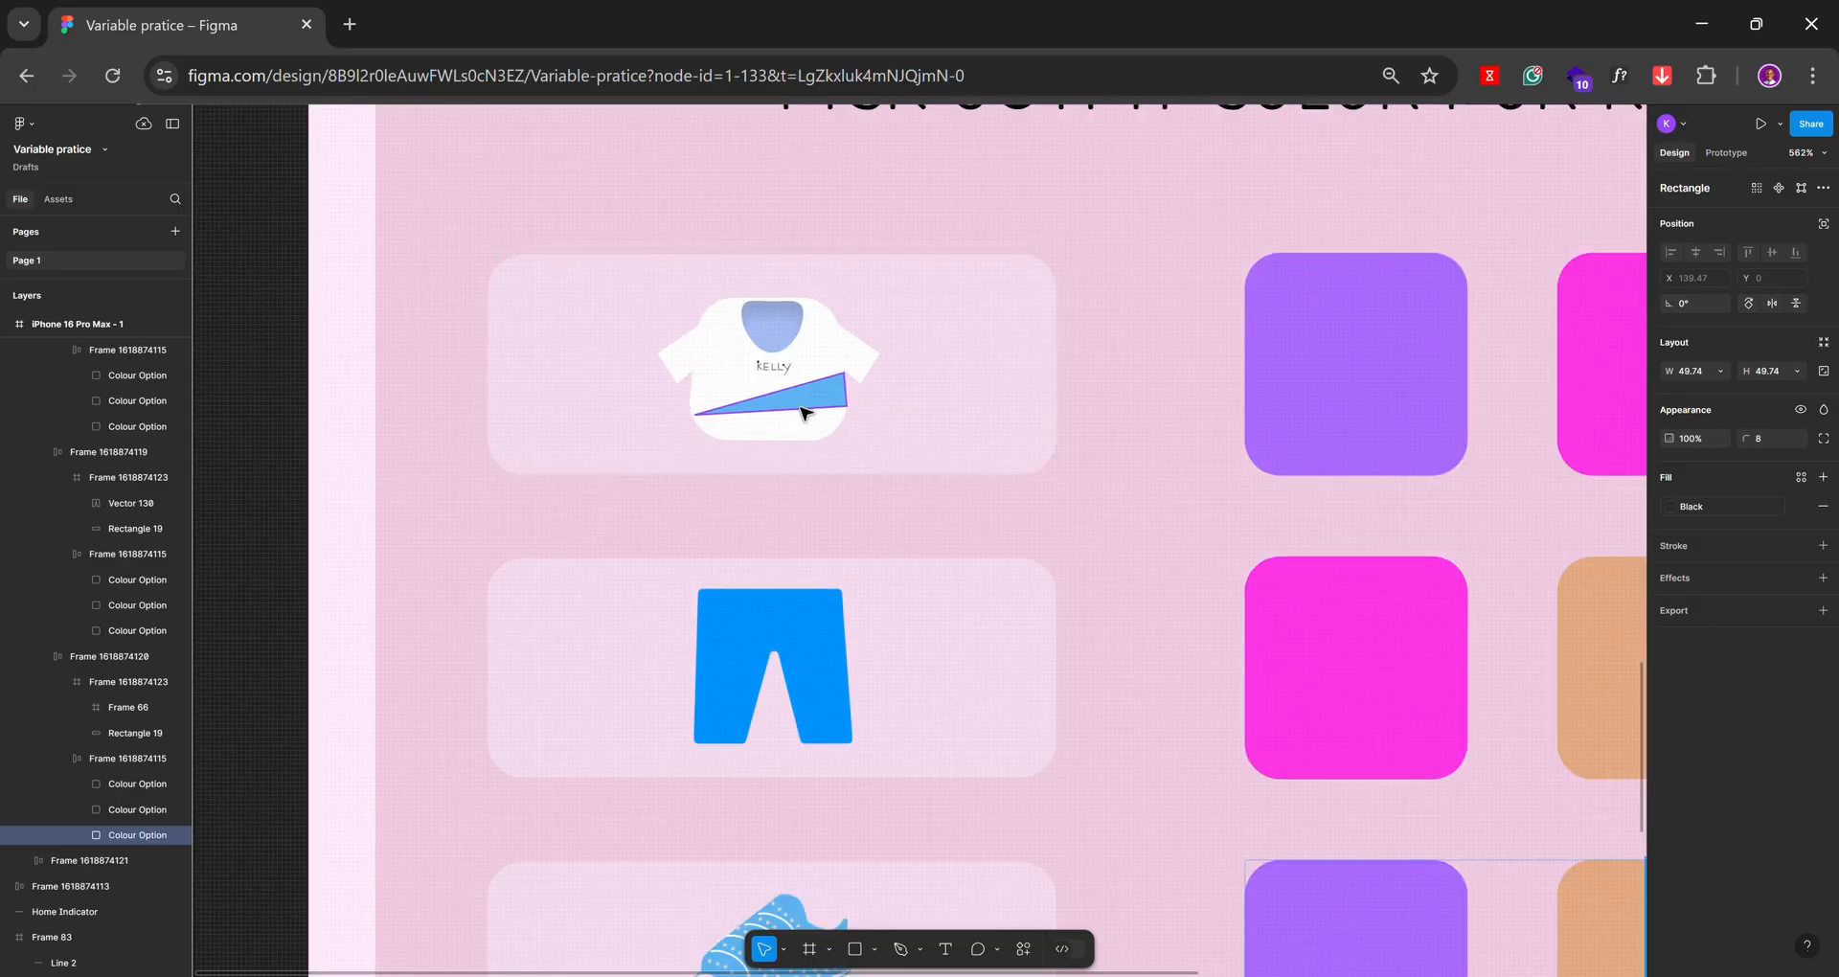
scroll(829, 411, down, 2)
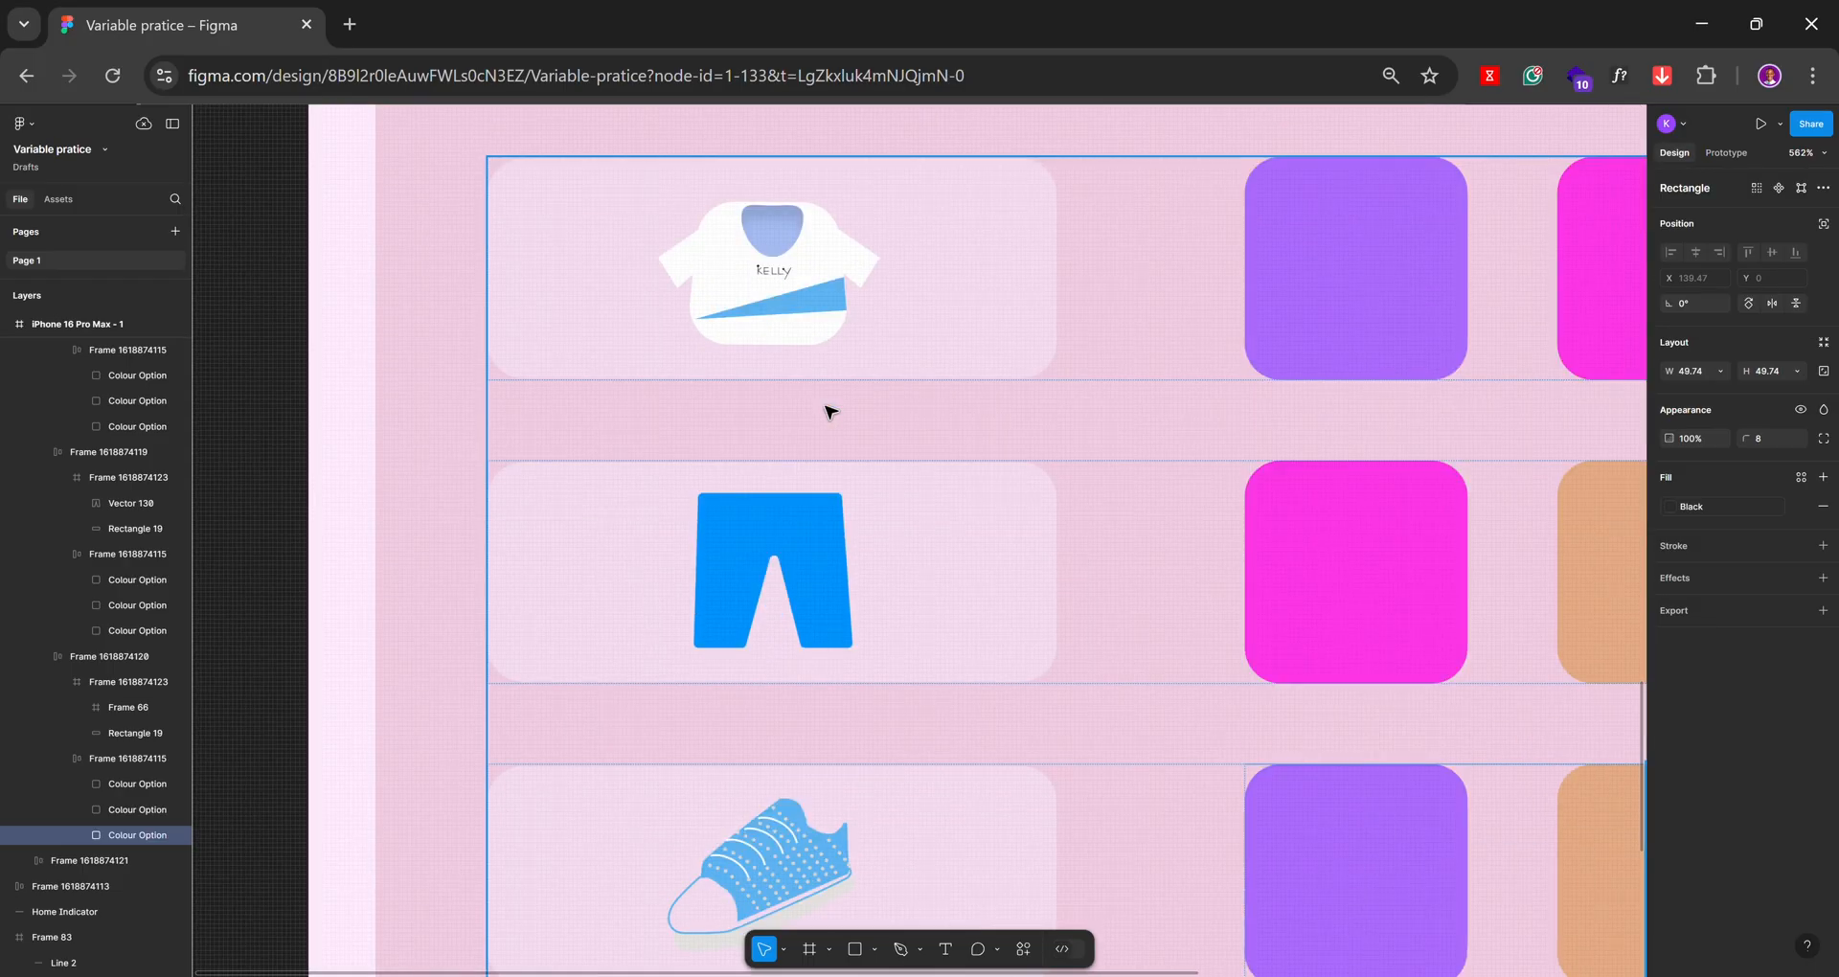
scroll(830, 412, down, 2)
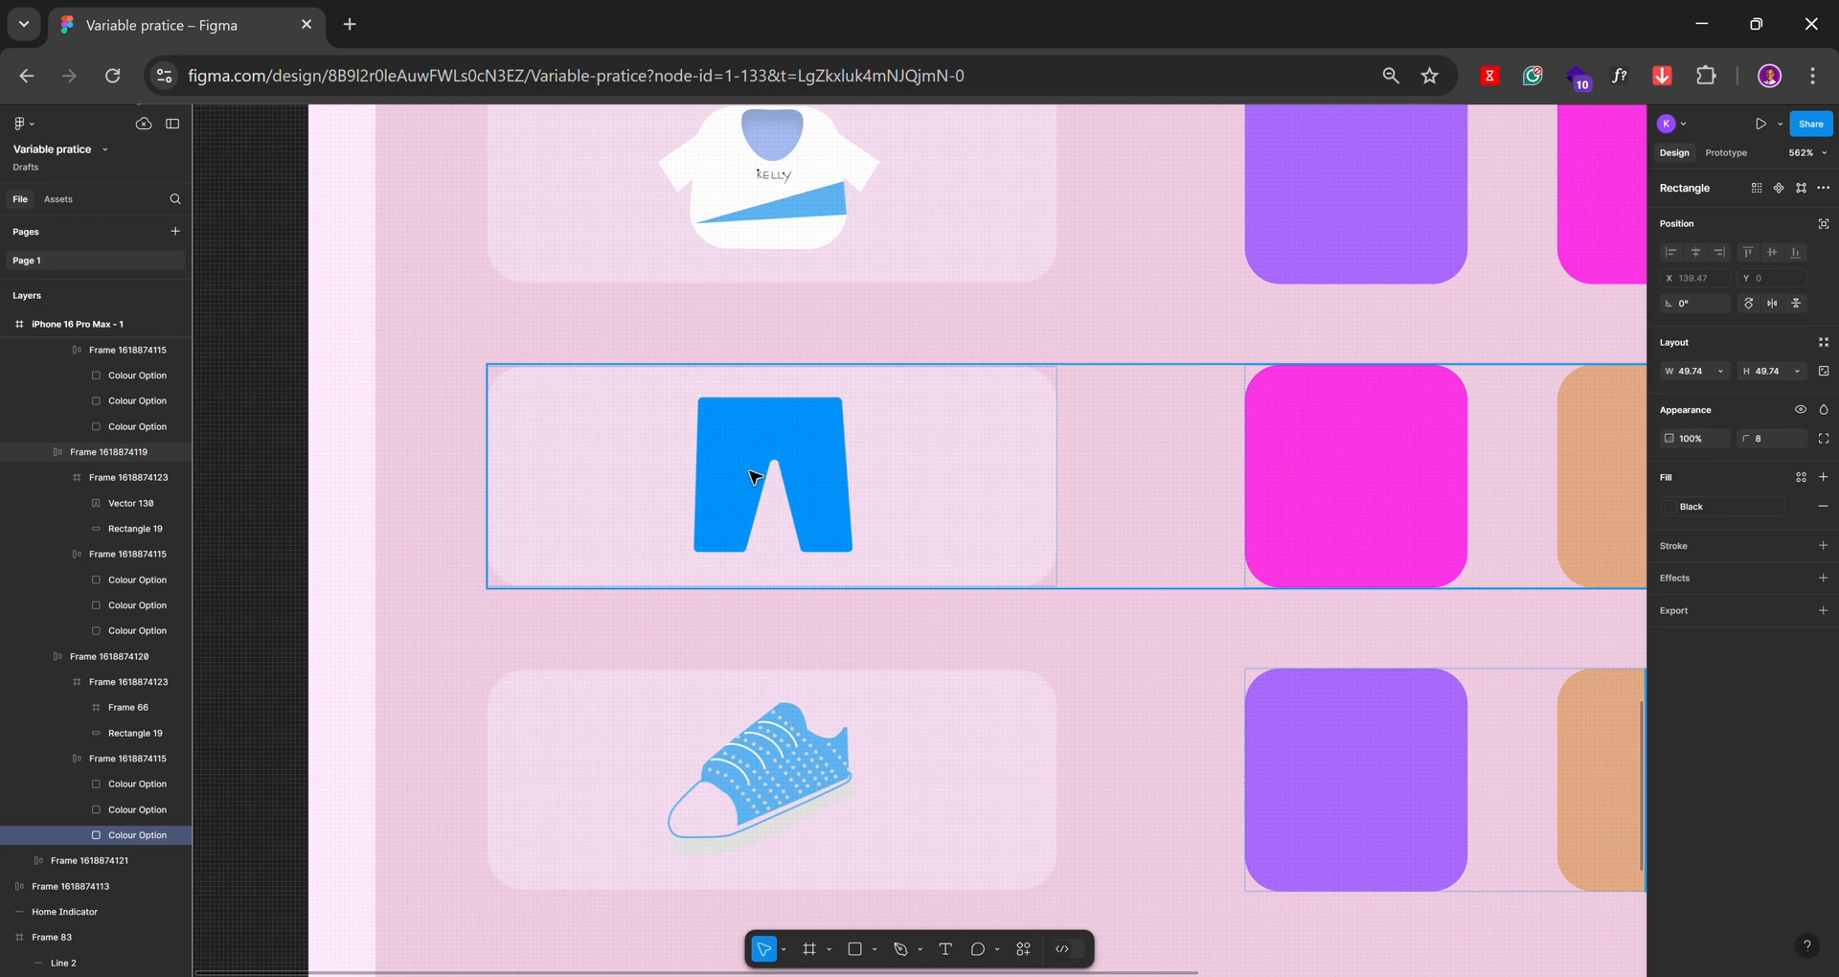
click(754, 476)
scroll(723, 599, down, 5)
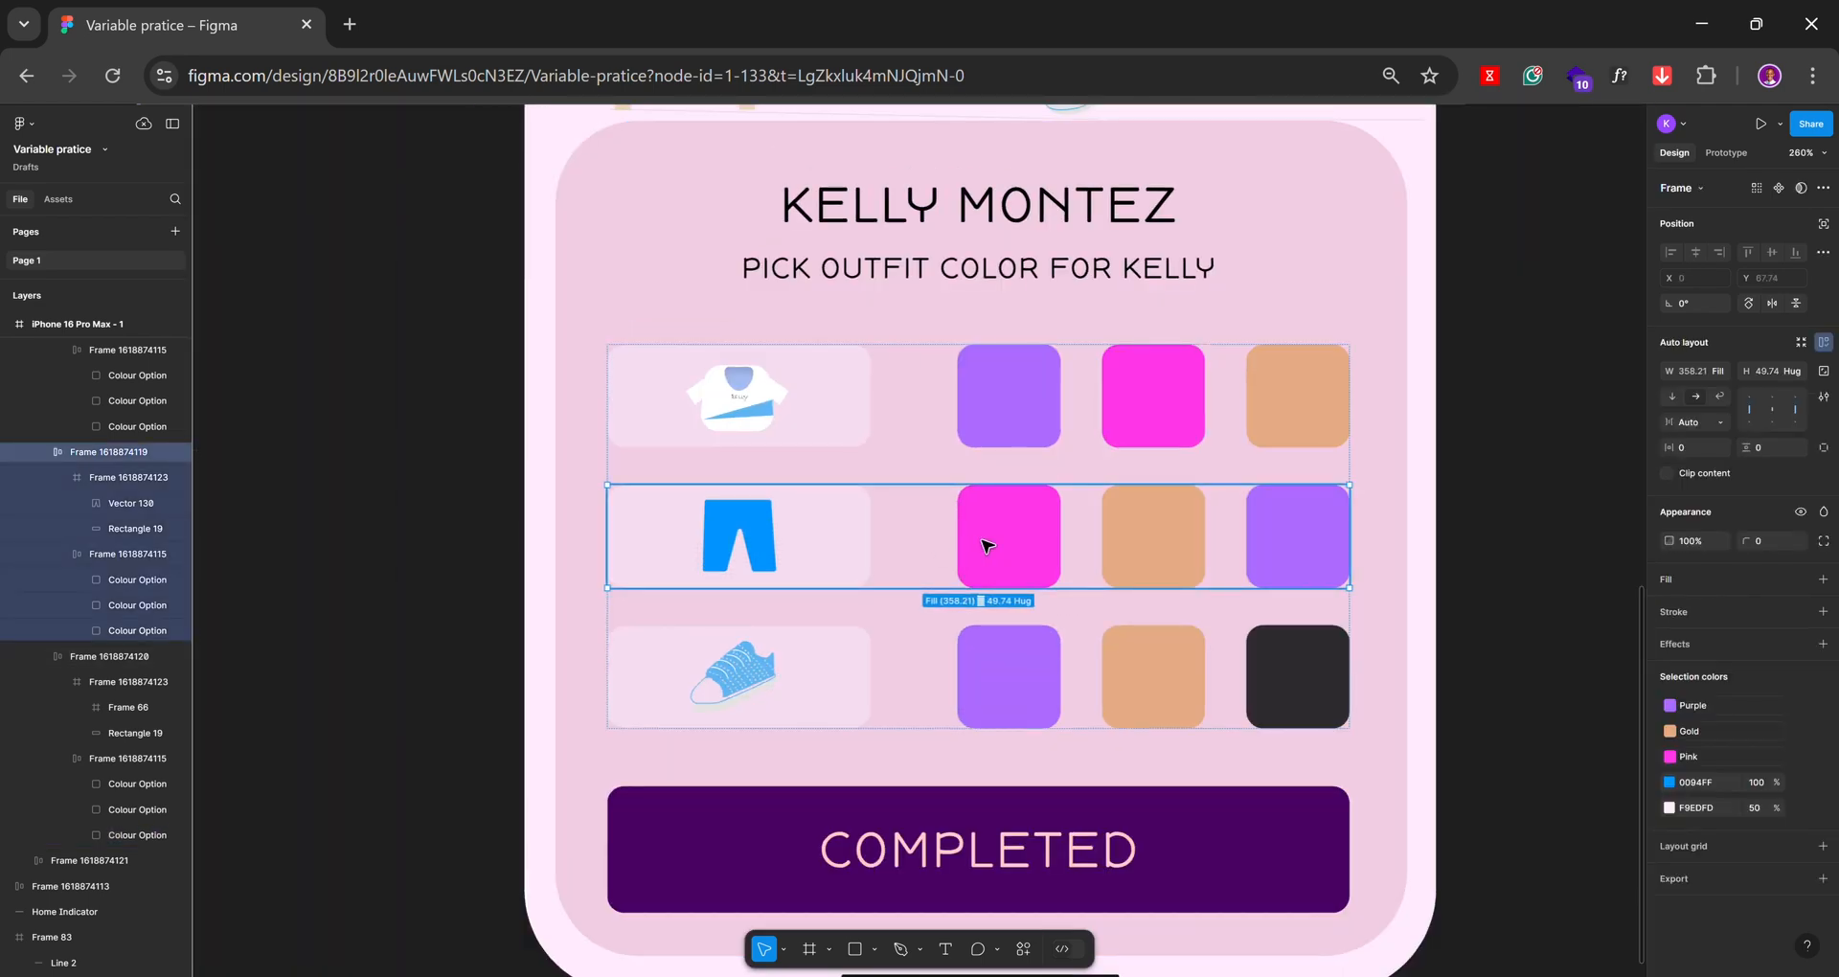
scroll(987, 546, up, 8)
scroll(987, 546, up, 4)
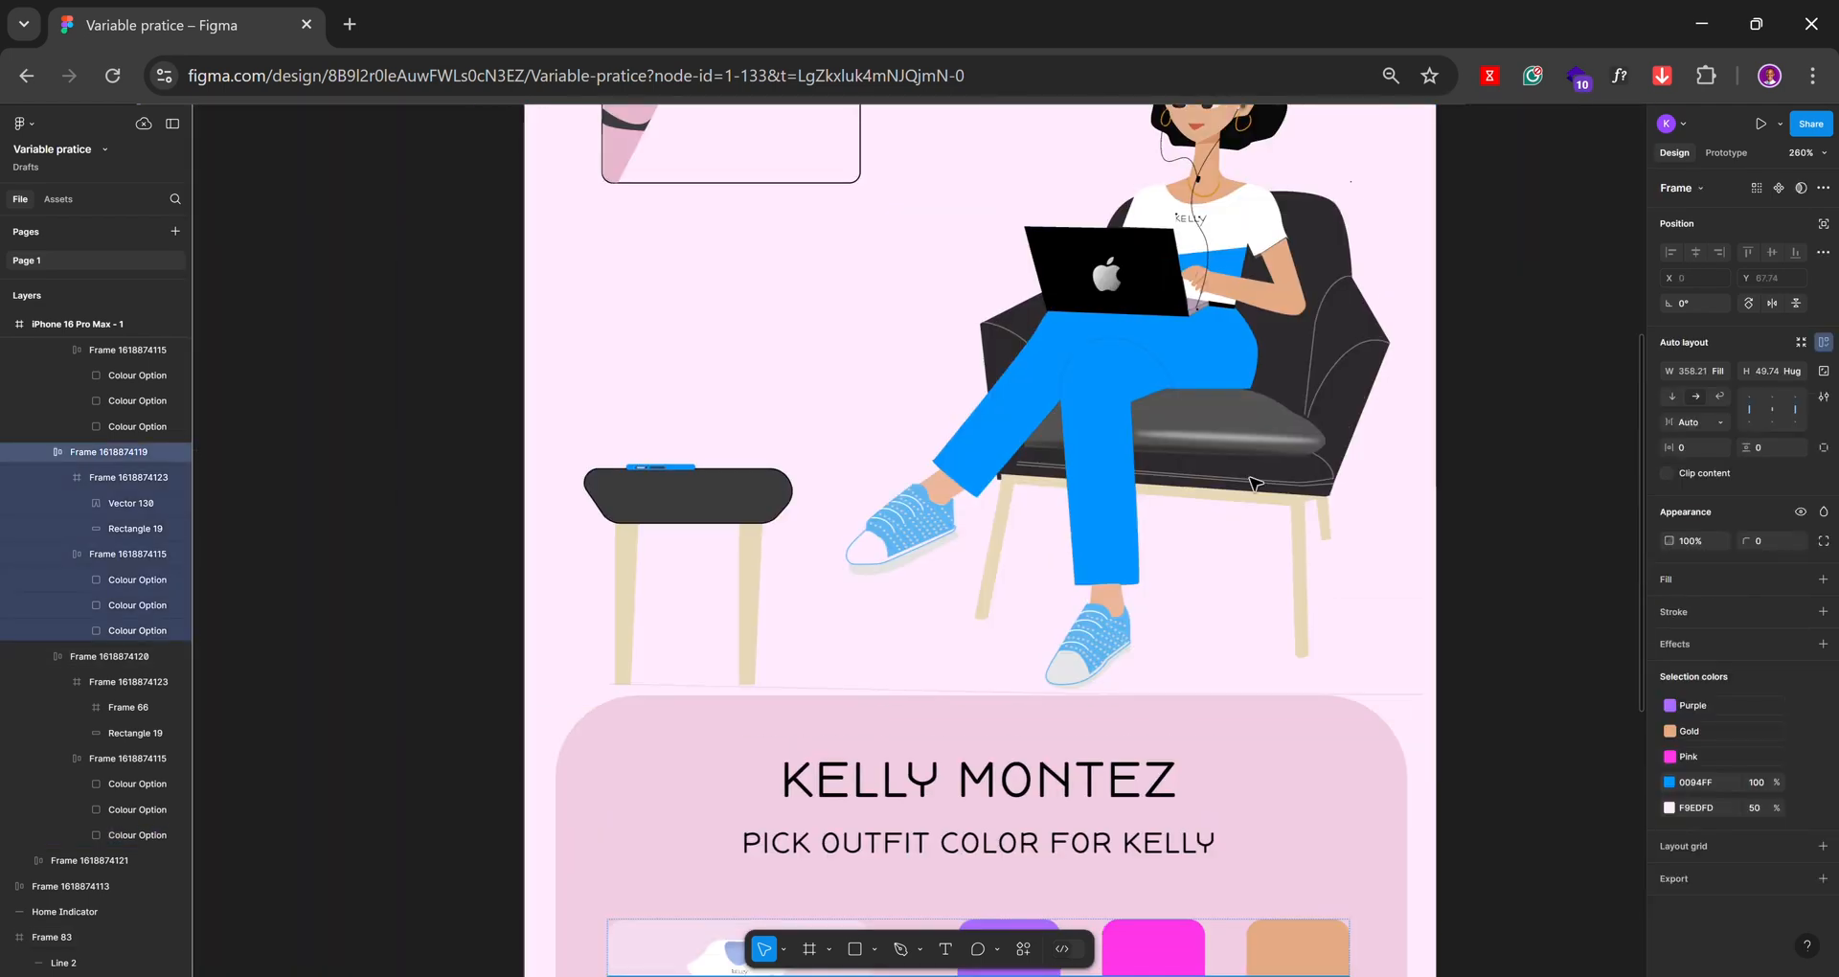
scroll(1504, 309, up, 2)
scroll(1504, 309, up, 2)
scroll(1506, 326, up, 2)
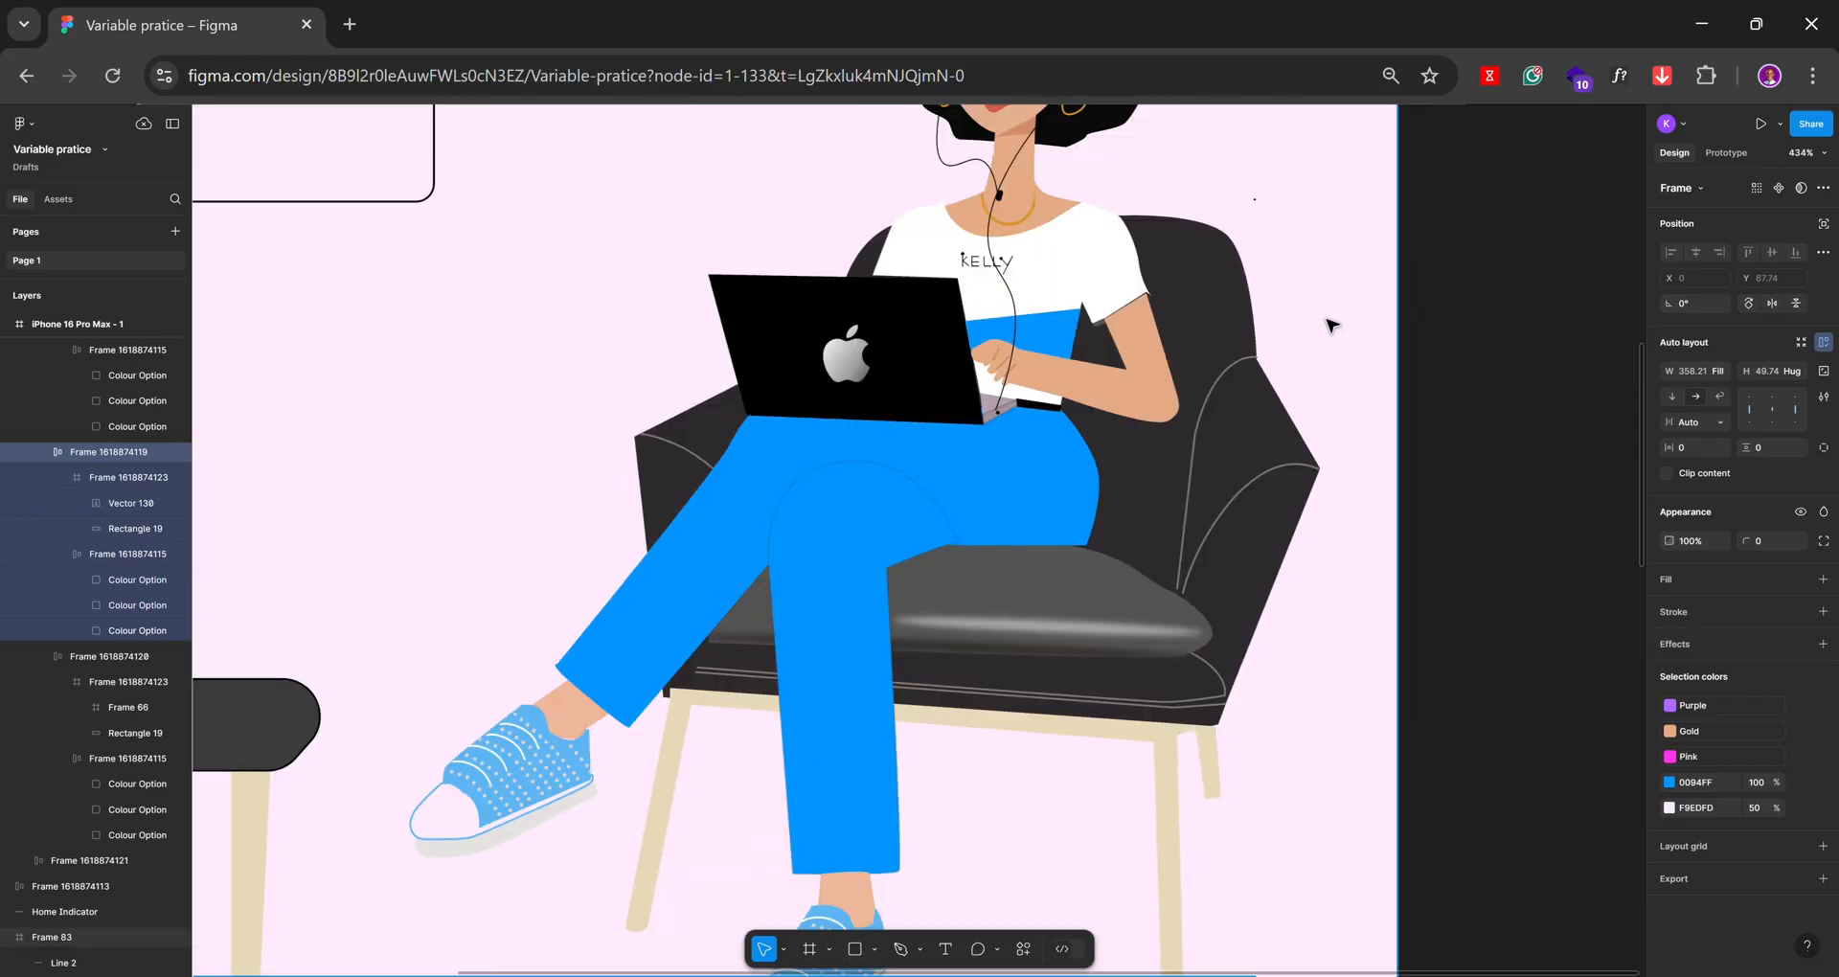
Create a color variable named White with the value FFFFFF, sampled from the character's shirt
click(1523, 378)
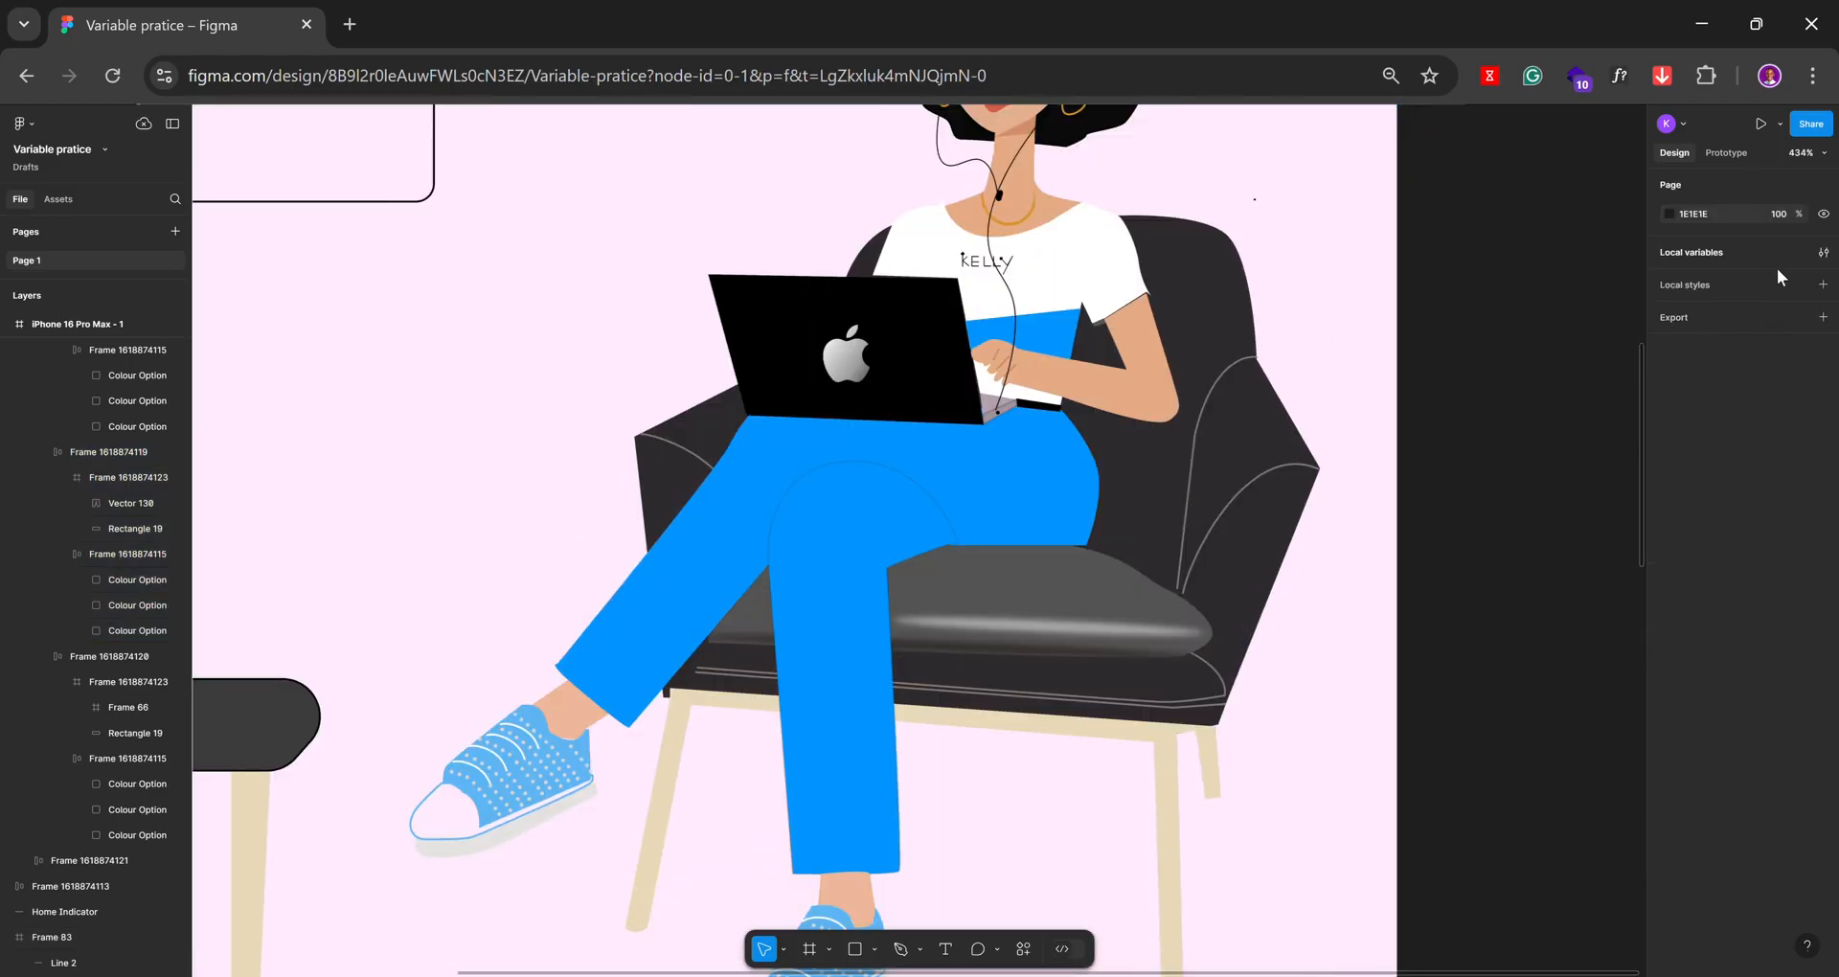
click(1823, 254)
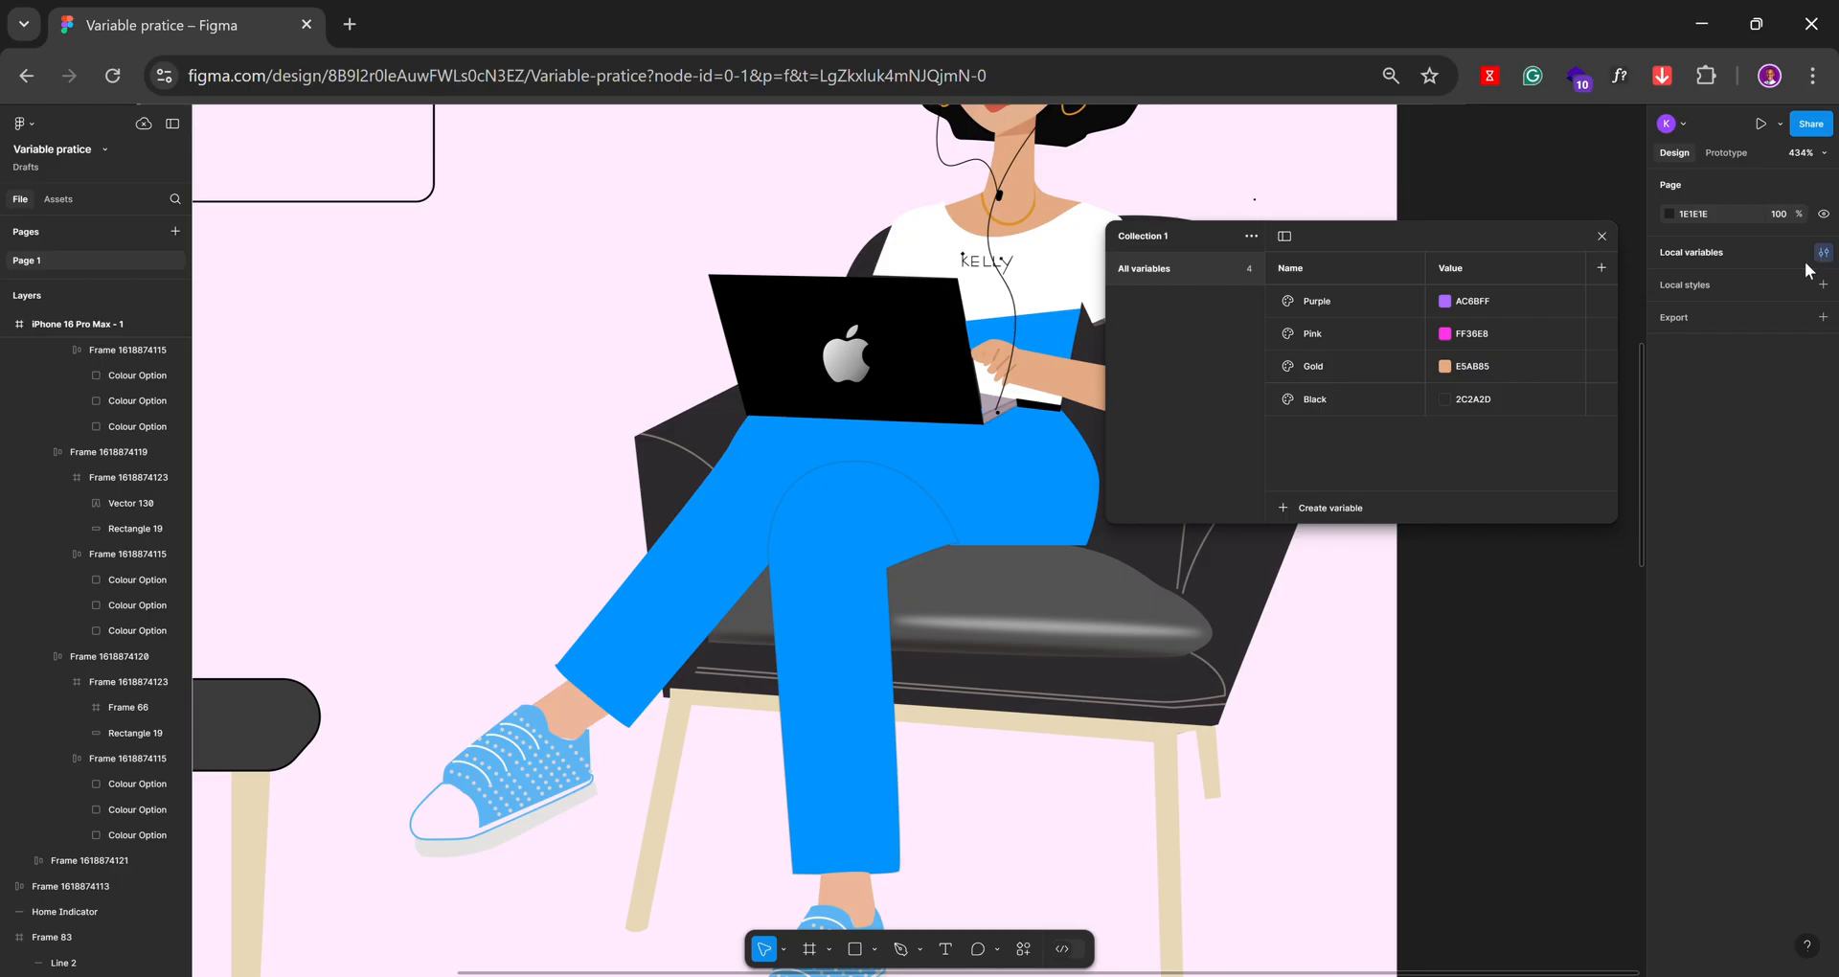
click(1341, 504)
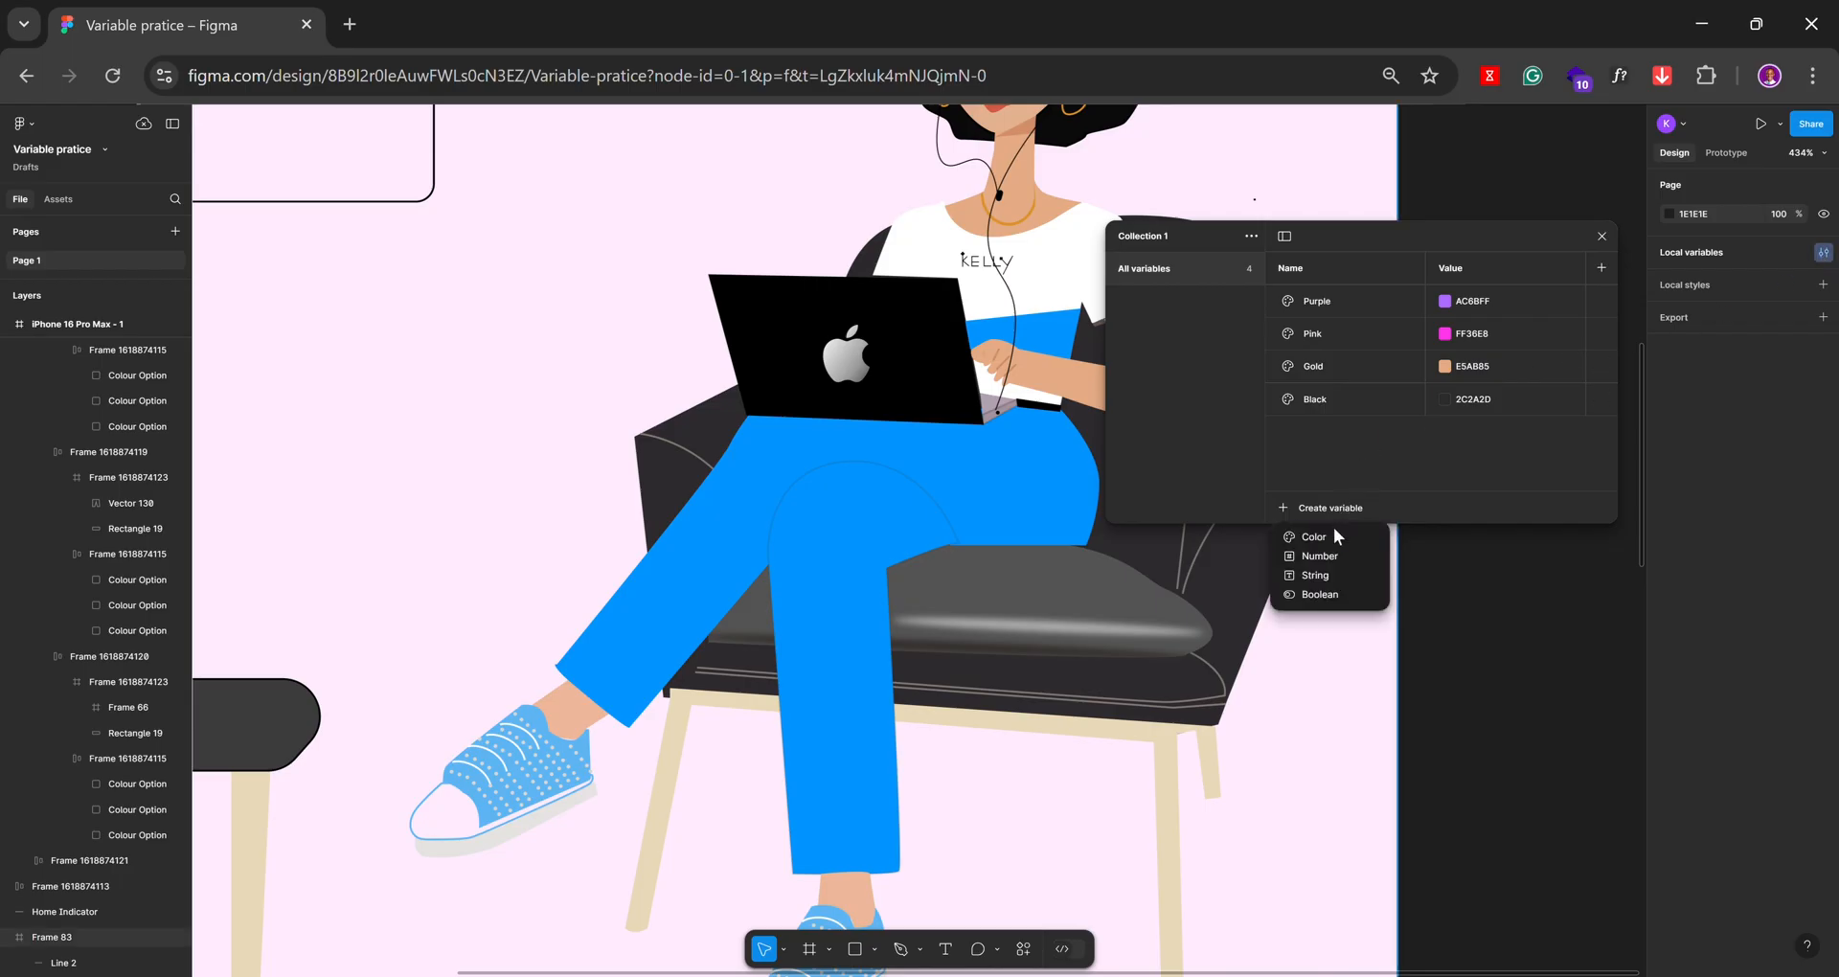
click(1335, 534)
click(1451, 431)
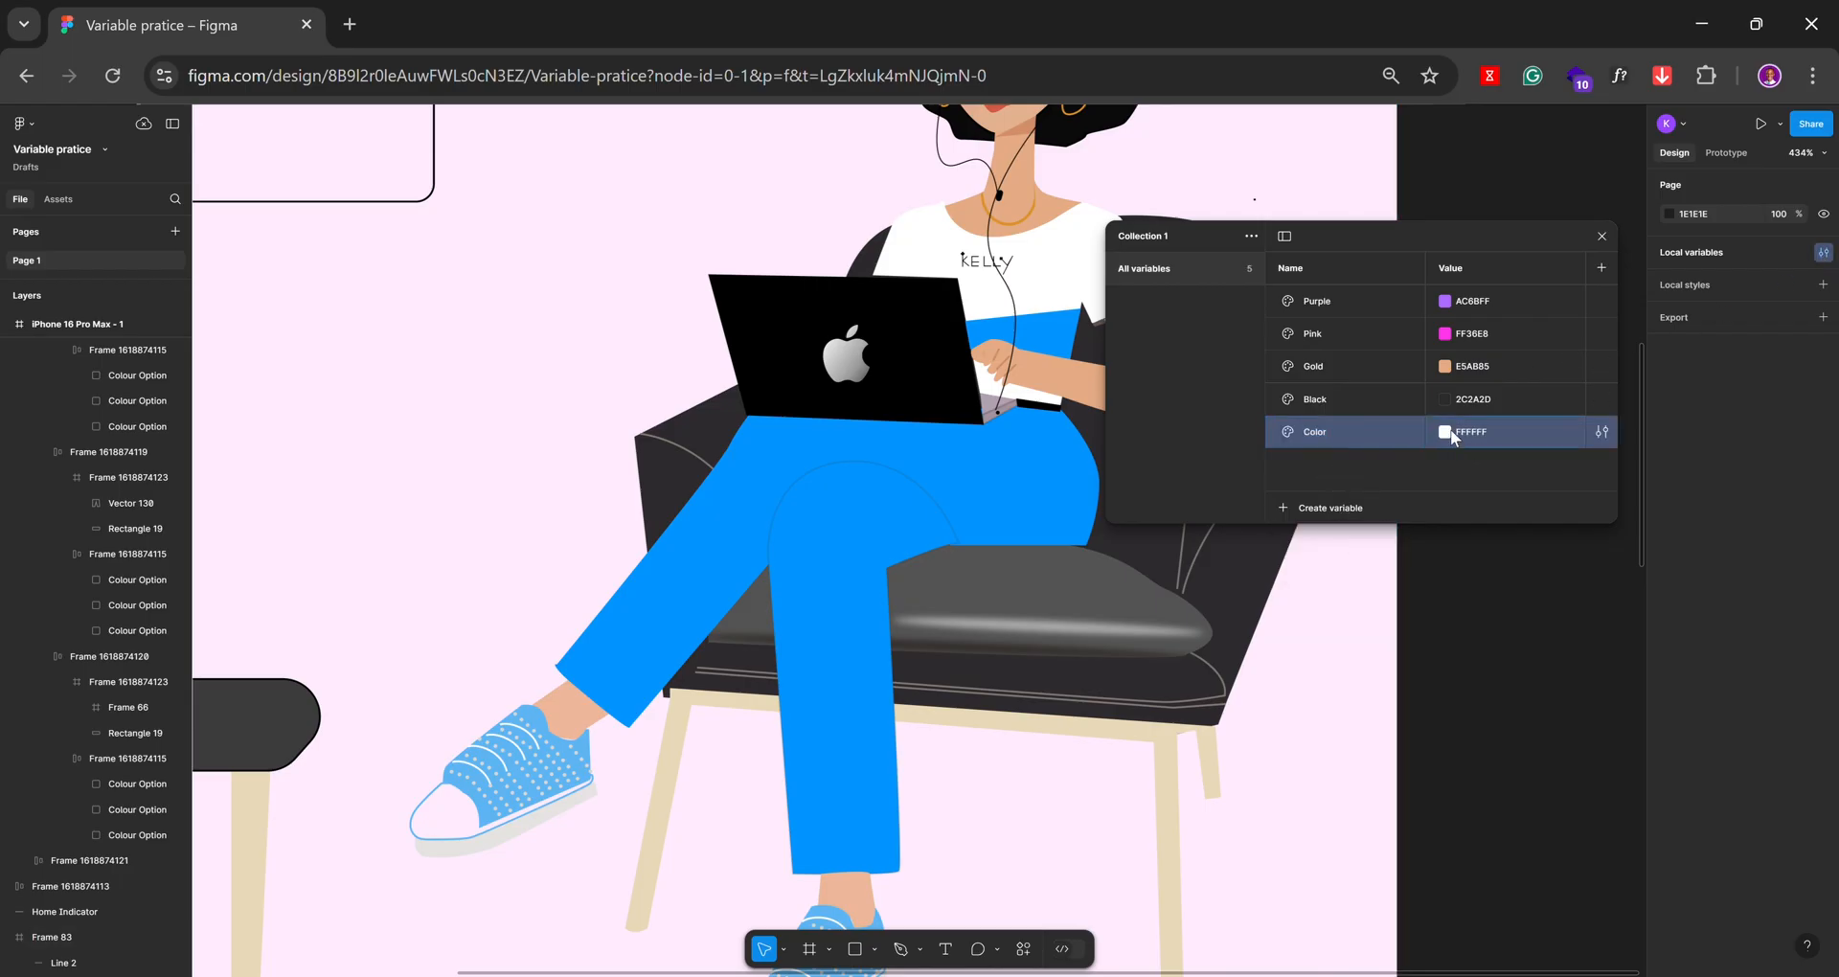
click(1460, 696)
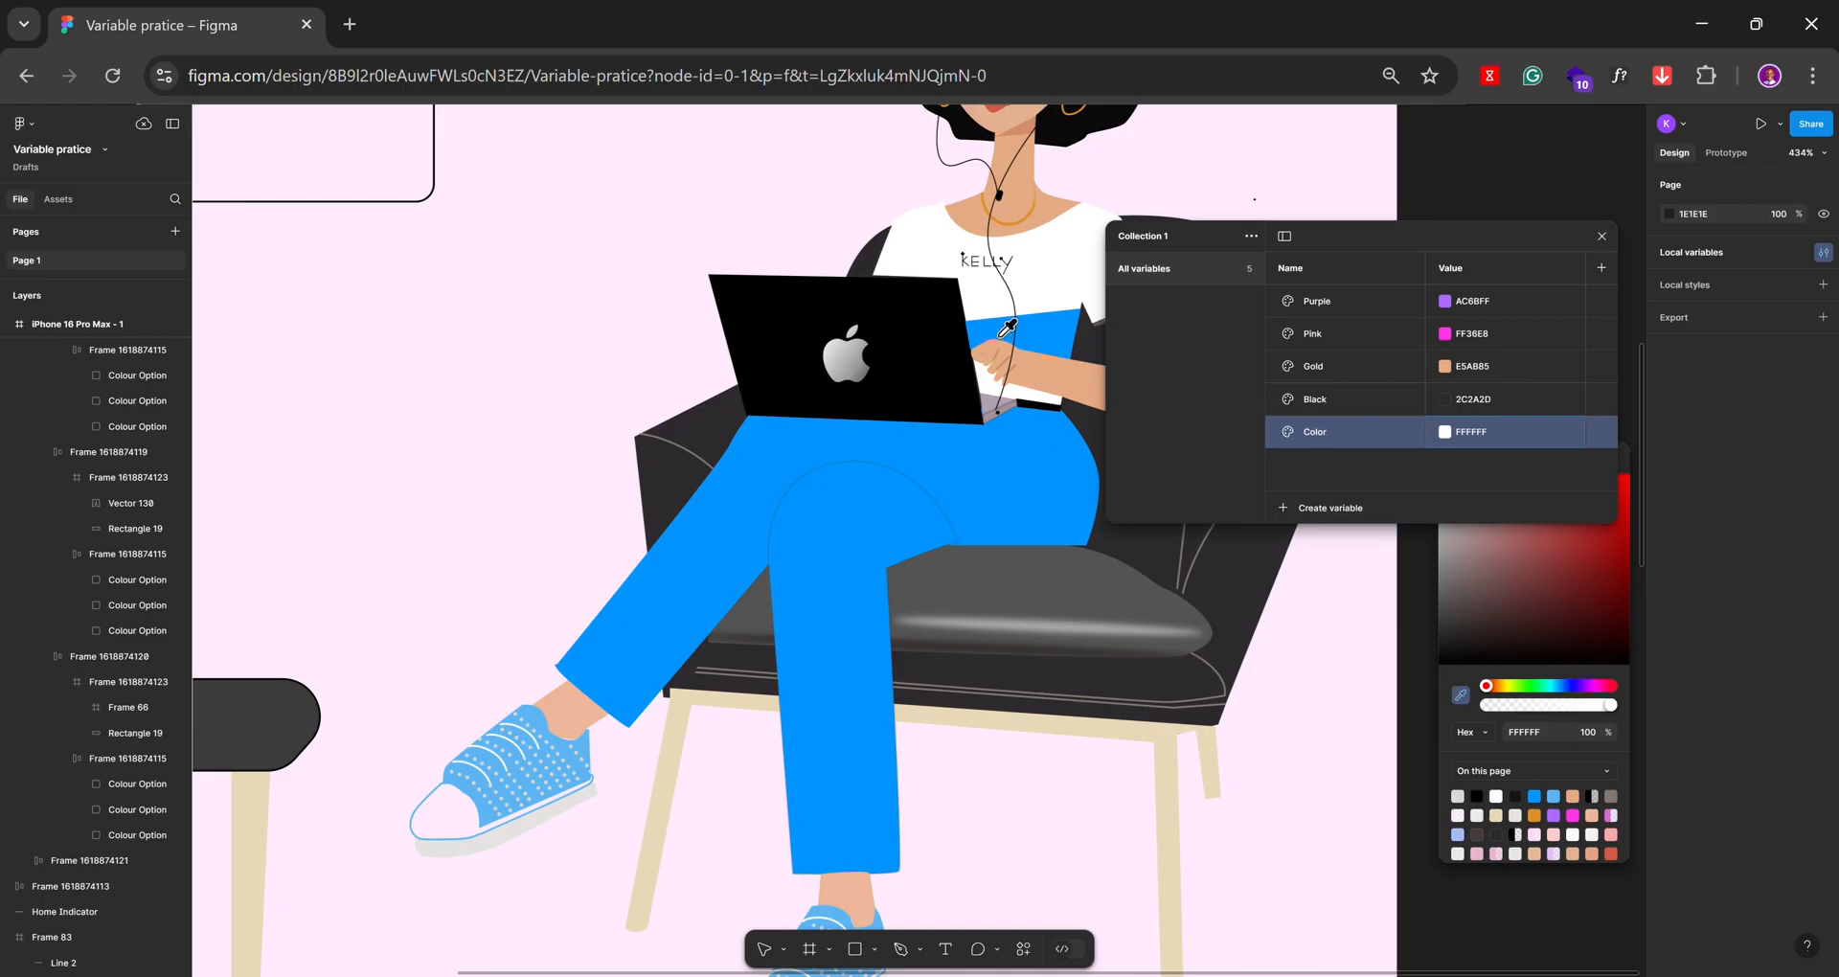
click(1045, 286)
double_click(1331, 431)
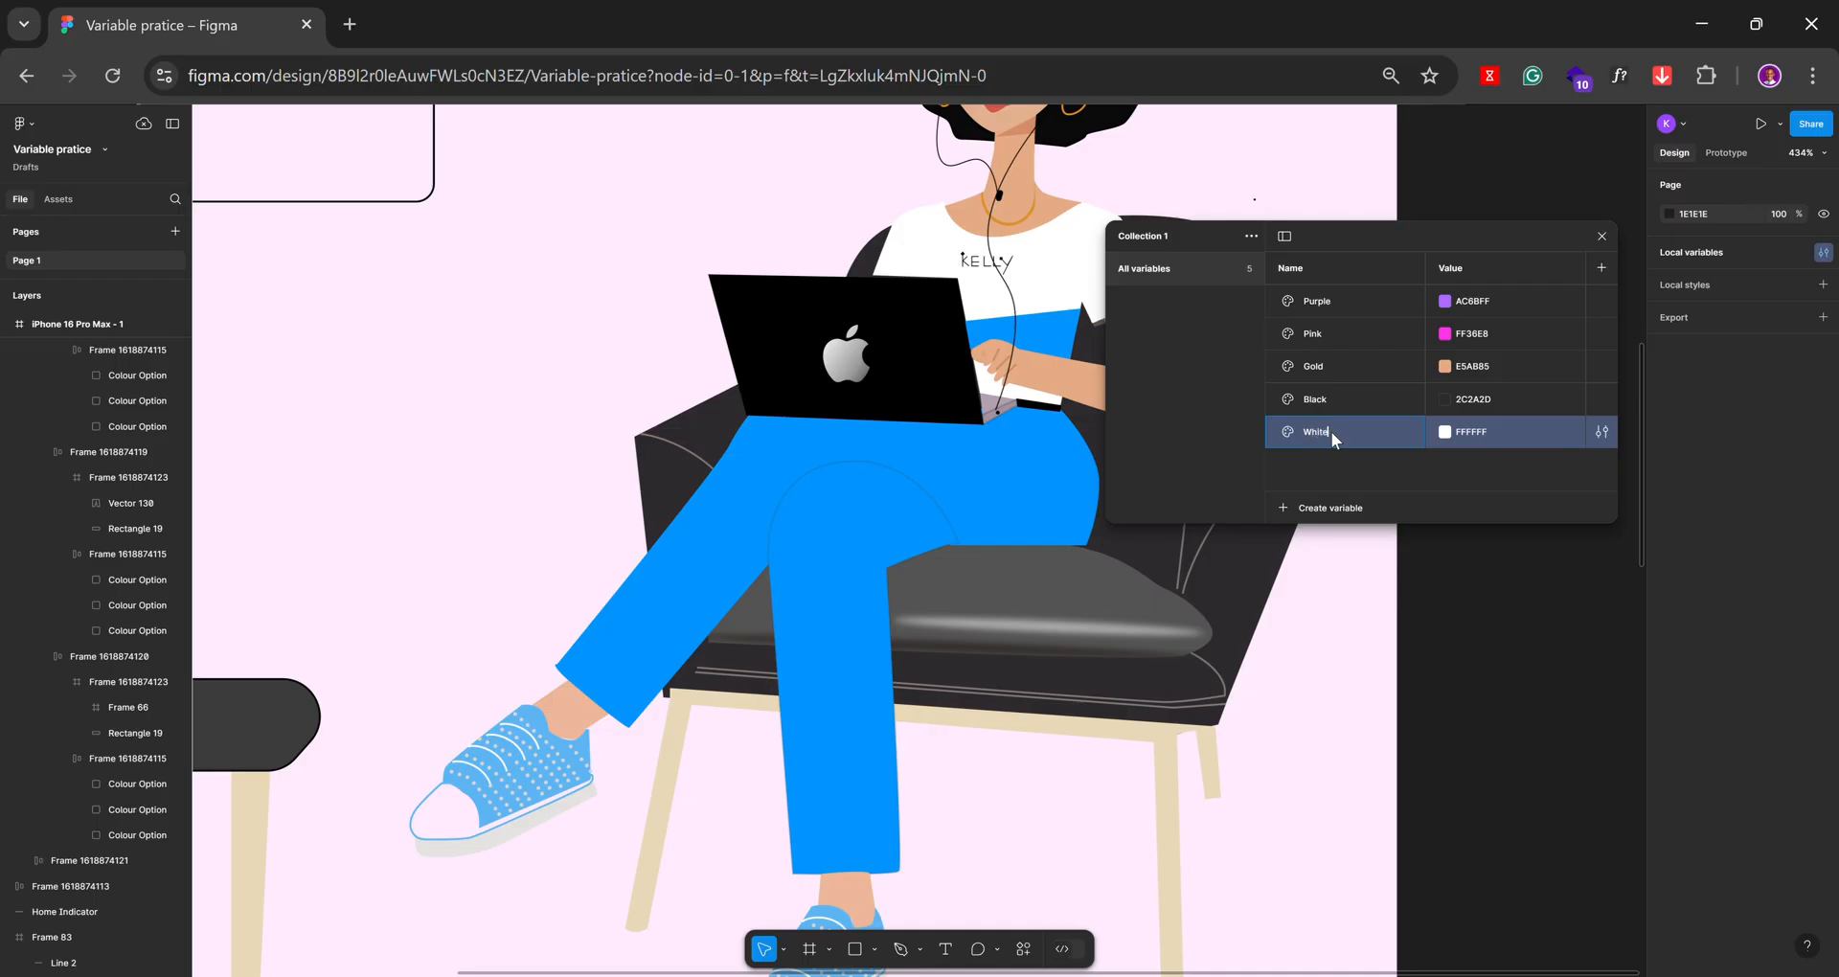
click(1374, 467)
Duplicate the White variable, sample the character's trousers for its value 0094FF, and name the copy Blue
click(1379, 433)
right_click(1379, 433)
click(1431, 535)
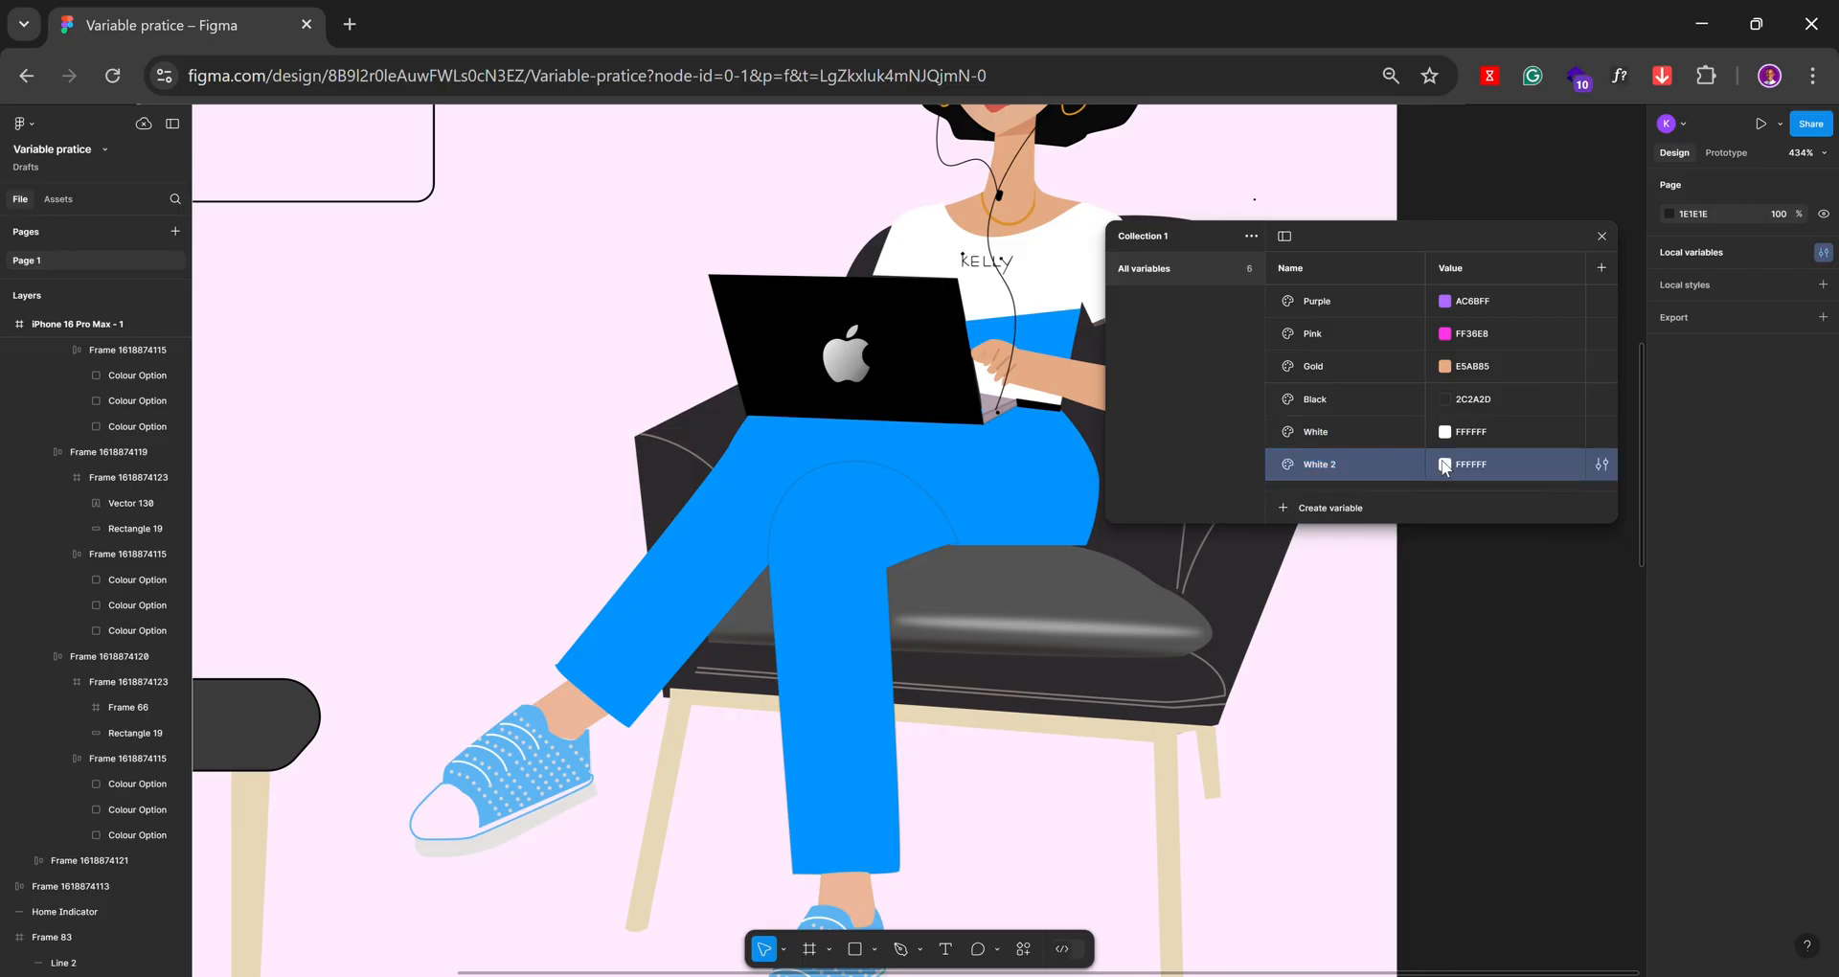
click(1444, 466)
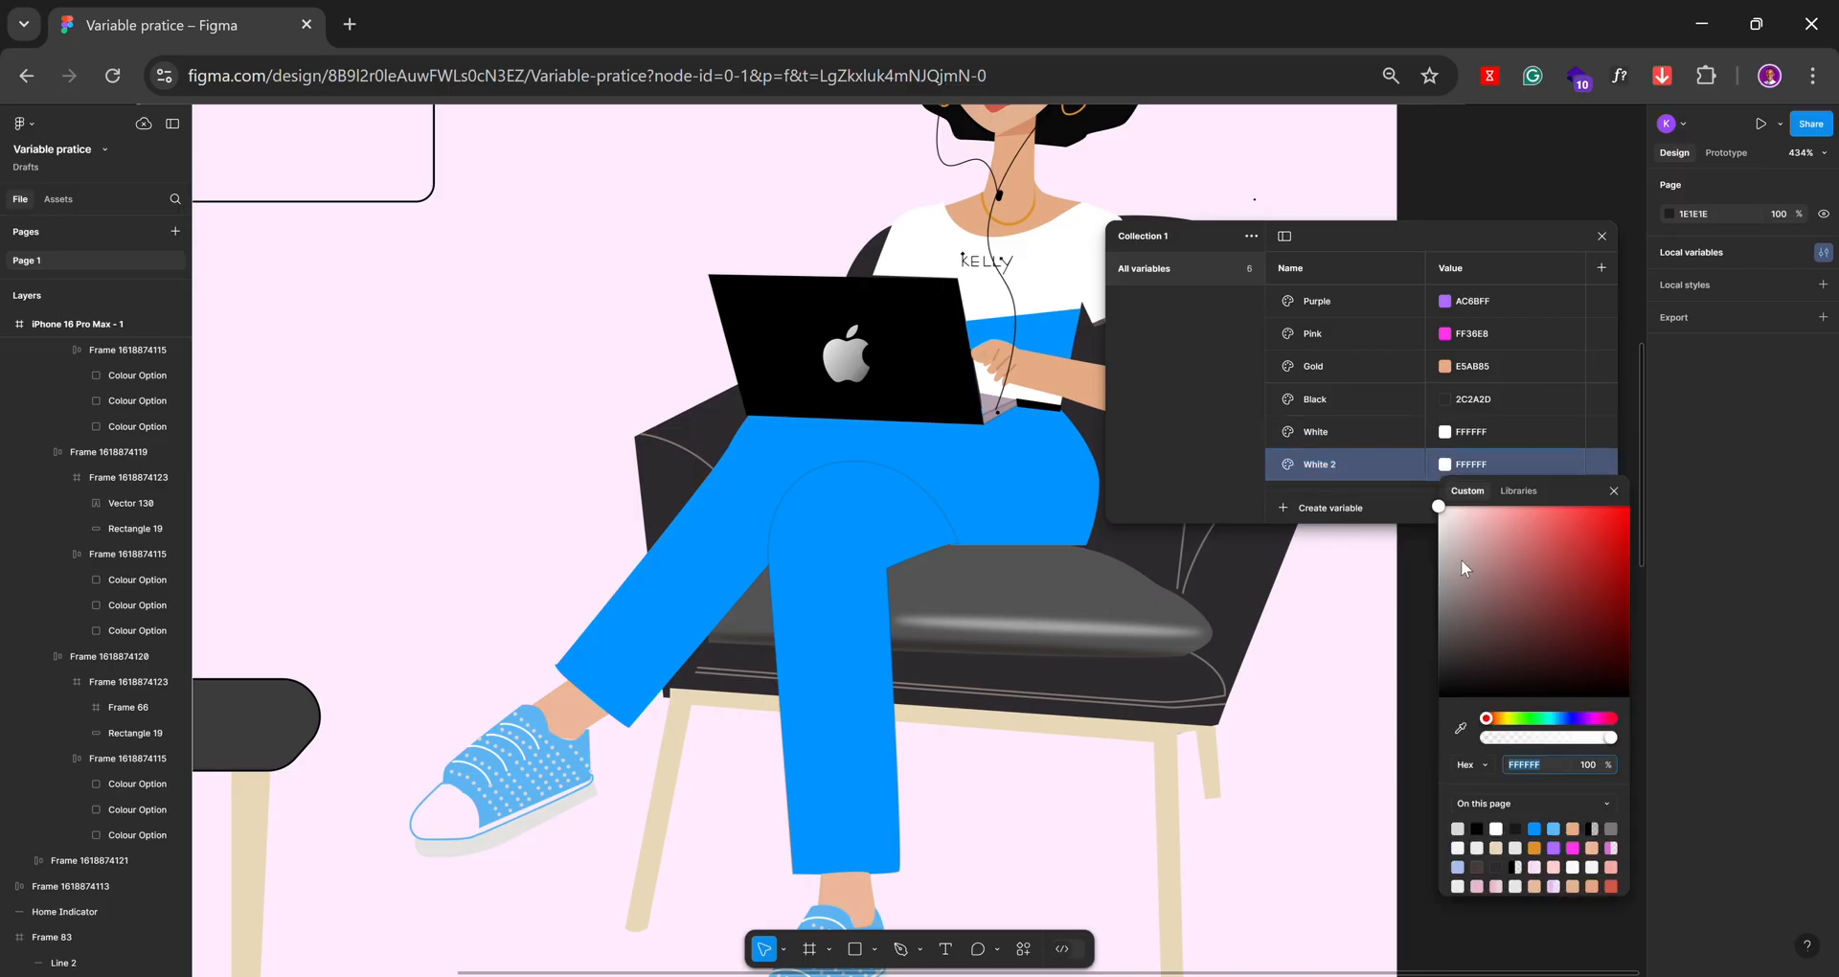
click(1461, 730)
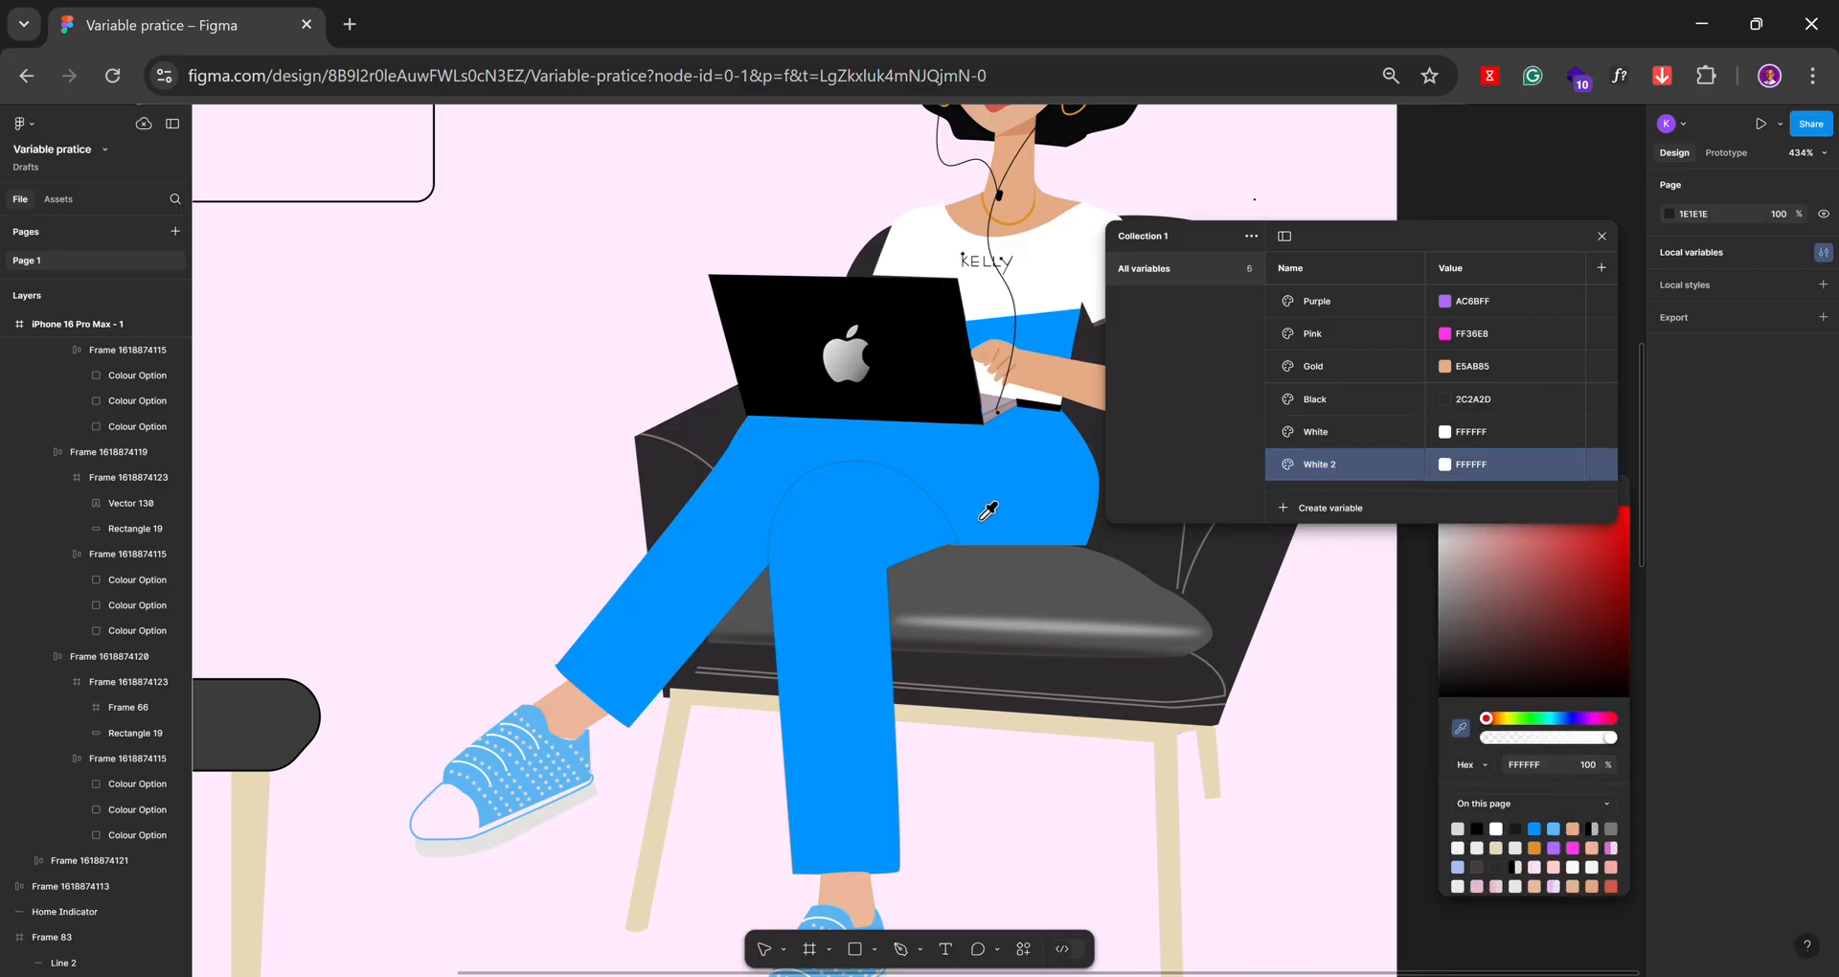
click(934, 442)
click(1351, 458)
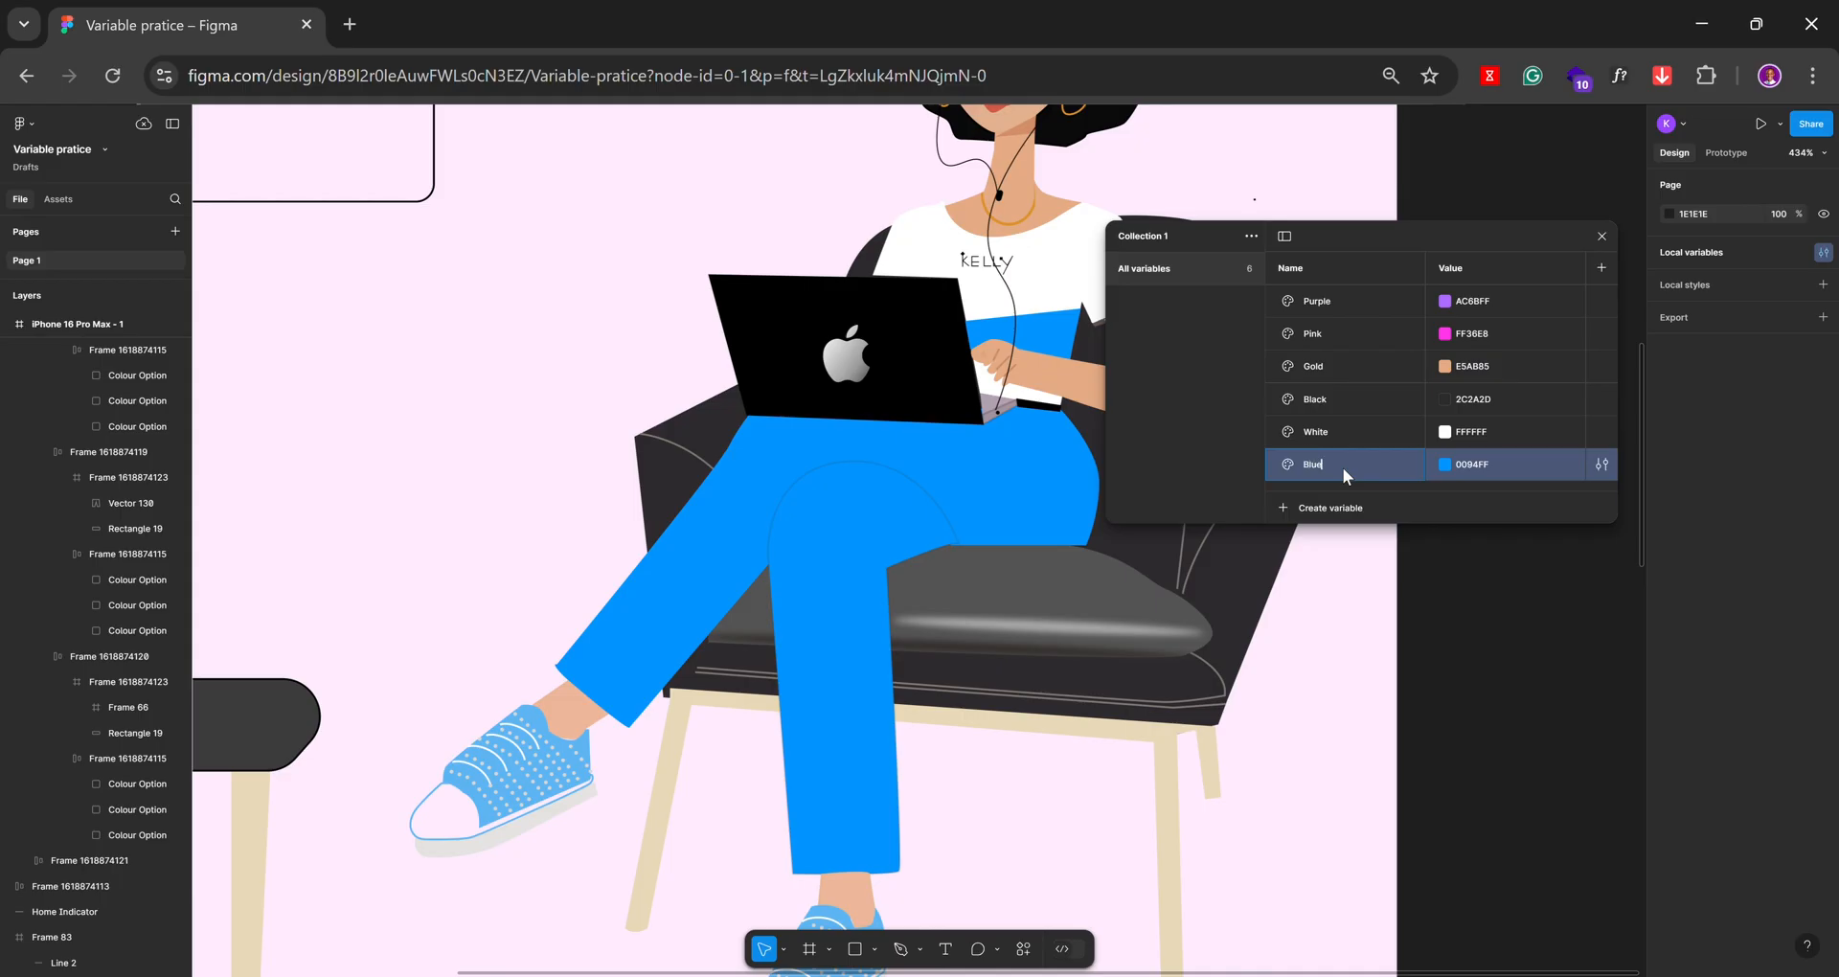
click(1463, 470)
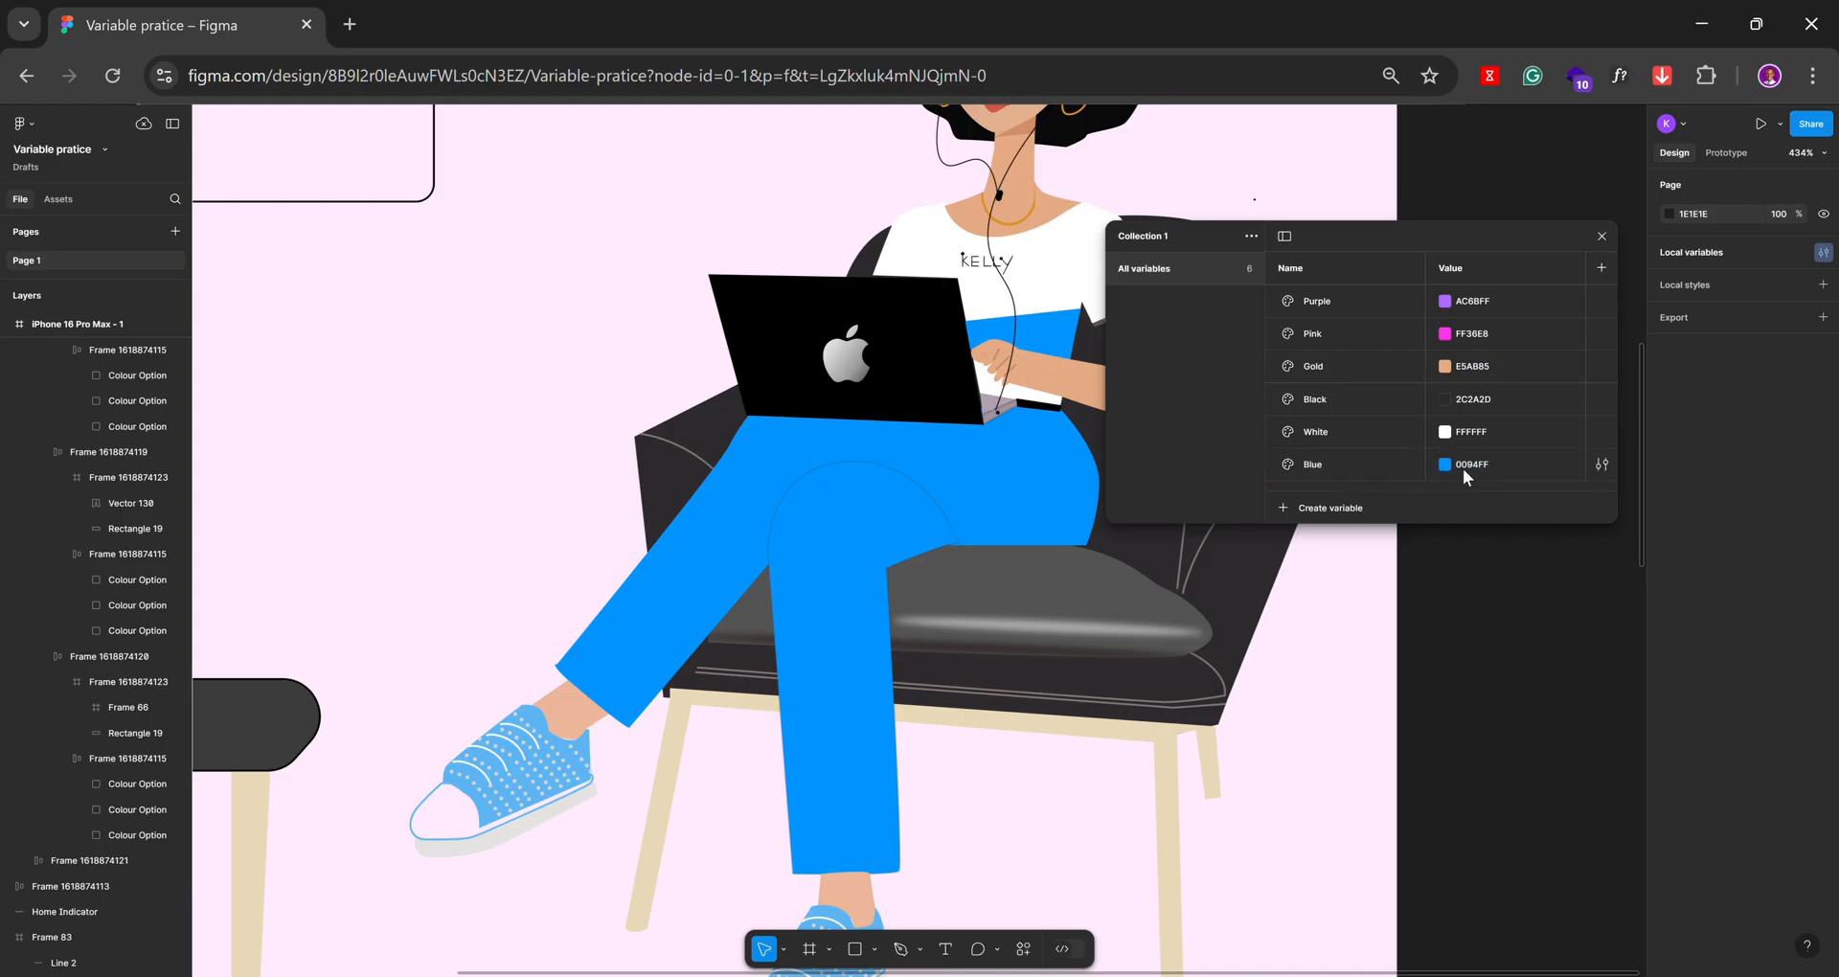
Duplicate the Blue variable, sample the character's shoe for its value 5EB5F4, and name the copy Light Blue
right_click(1409, 467)
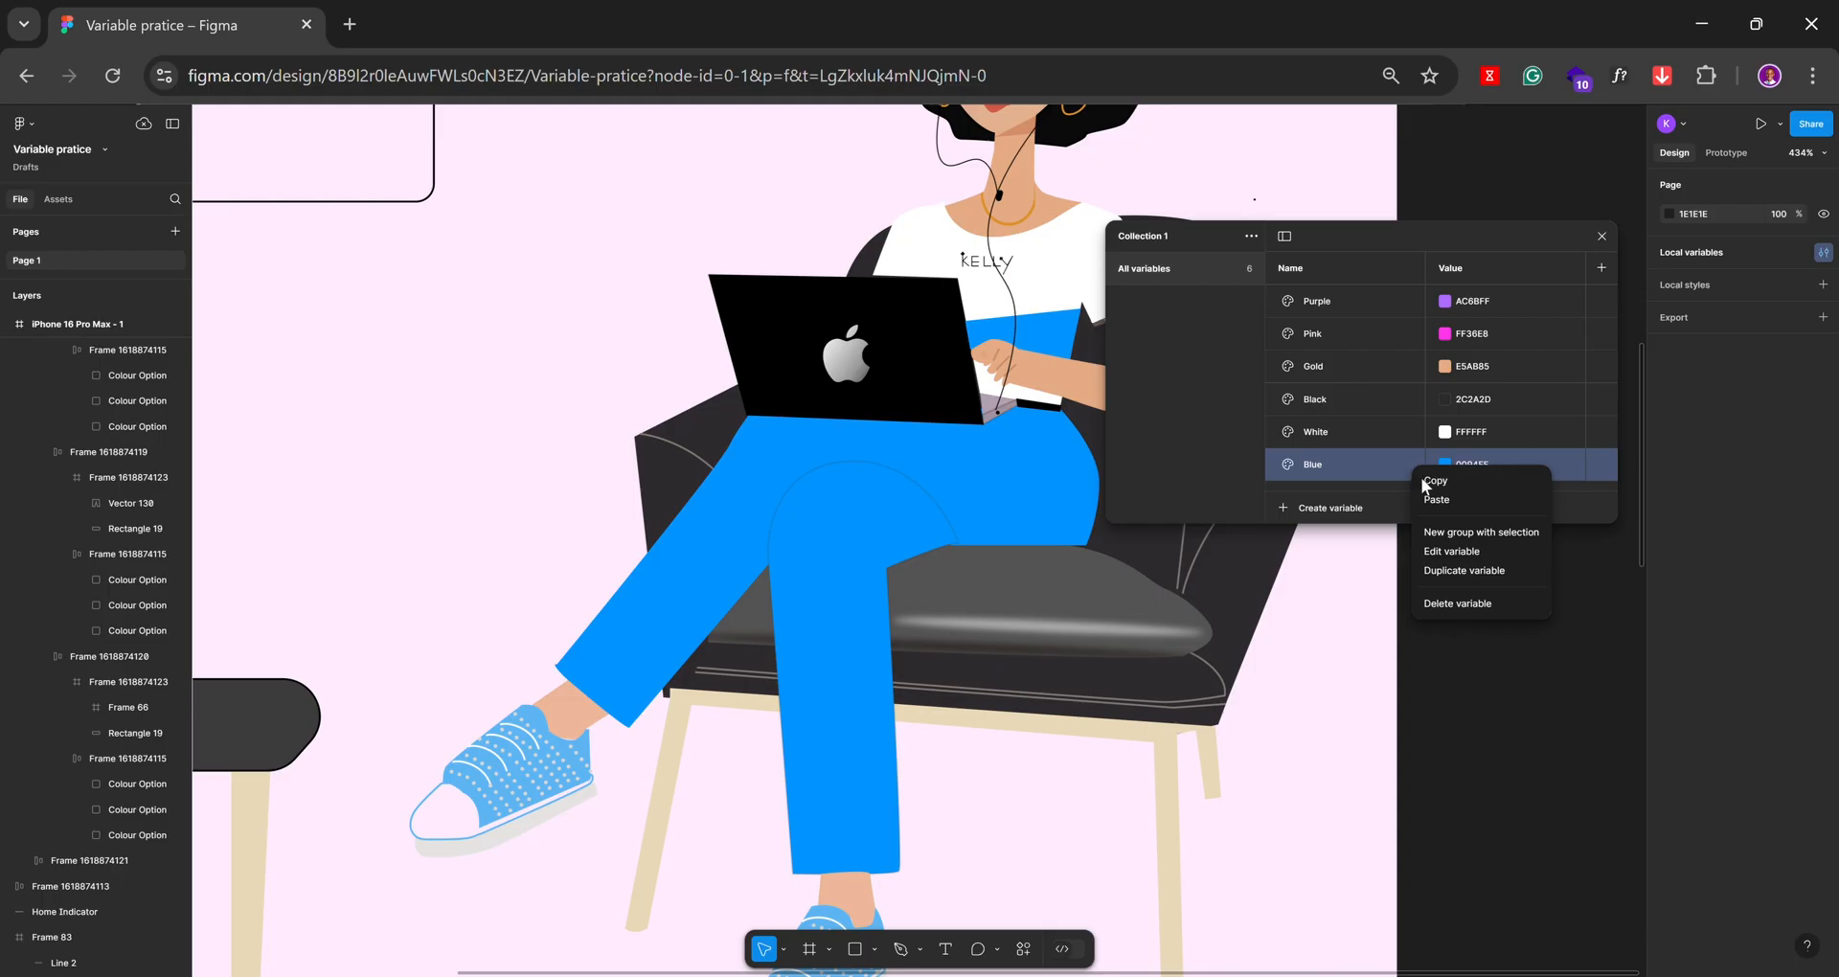
click(1457, 571)
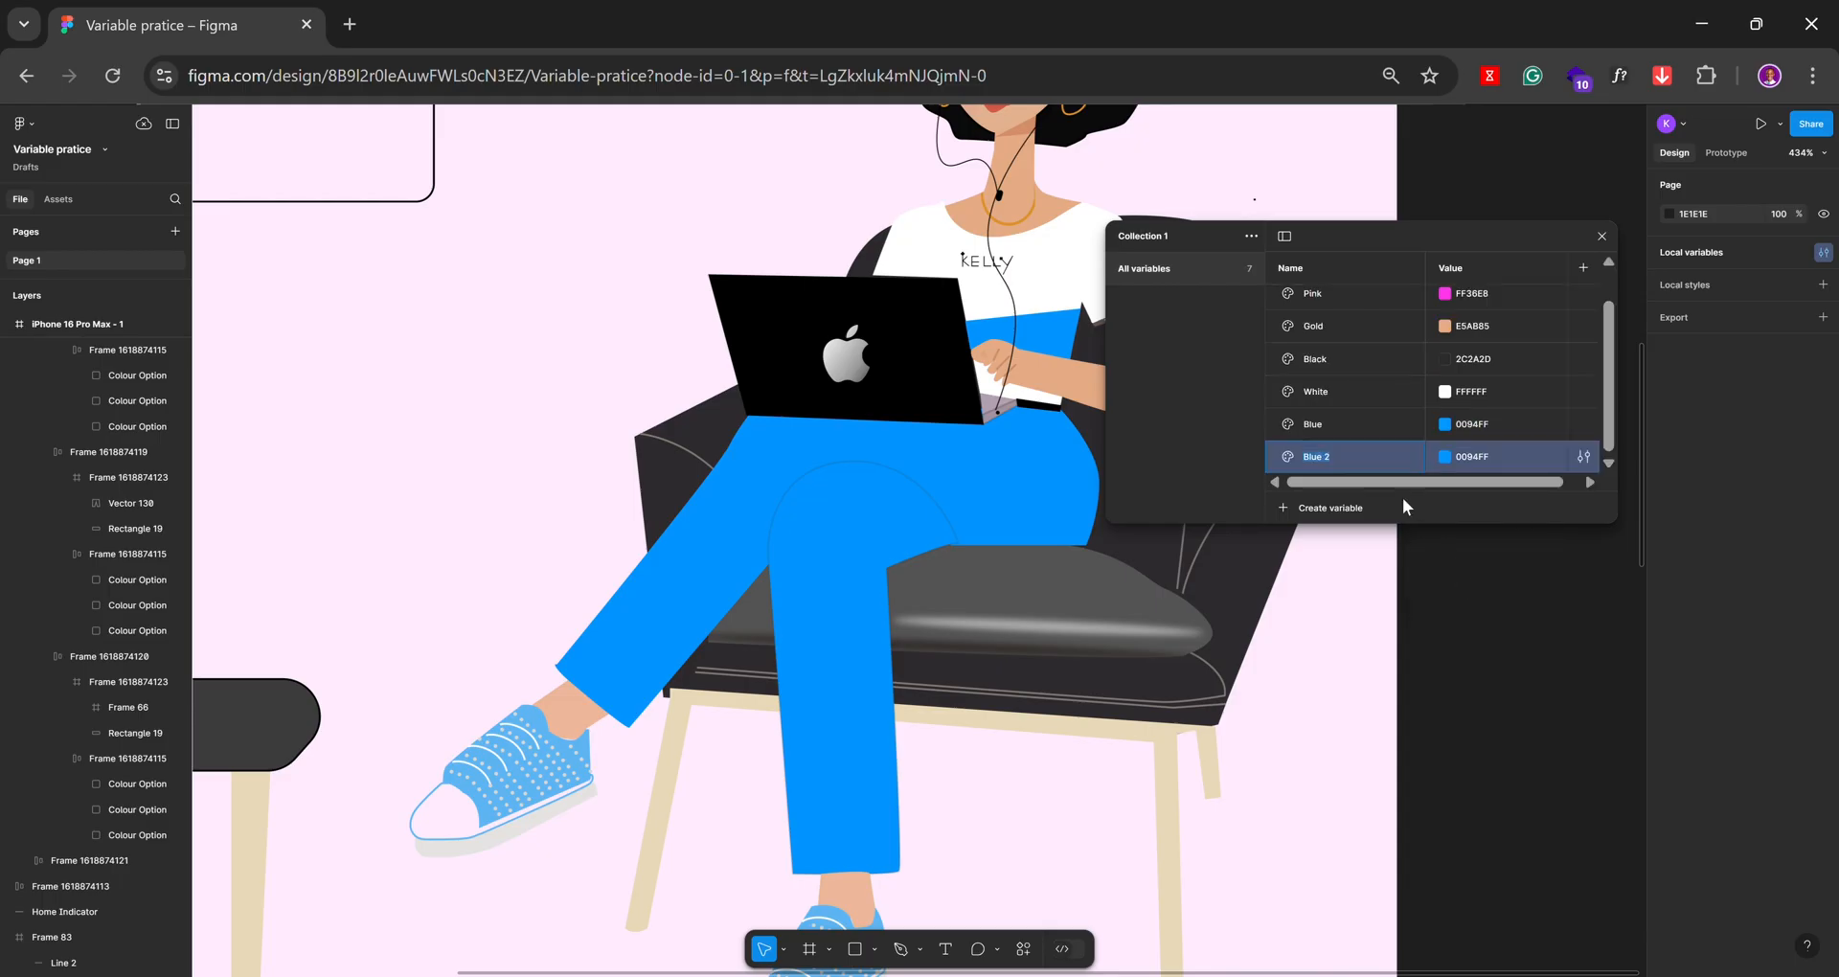
click(1446, 459)
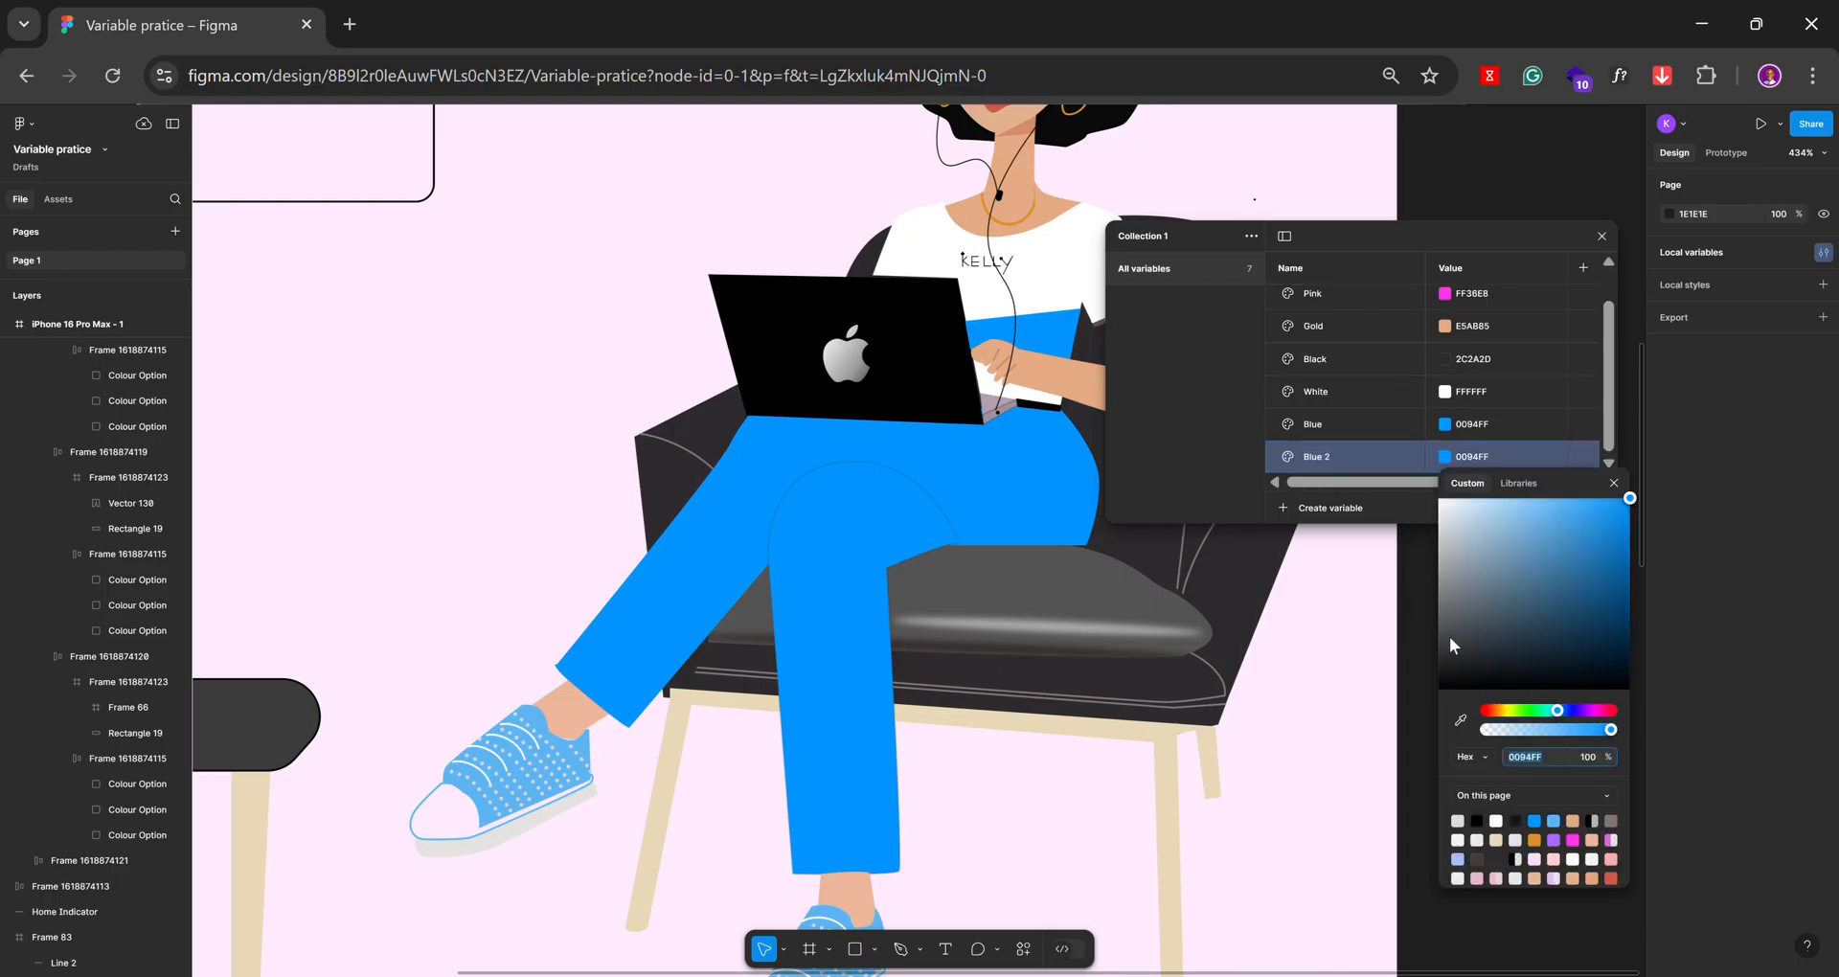
click(1461, 720)
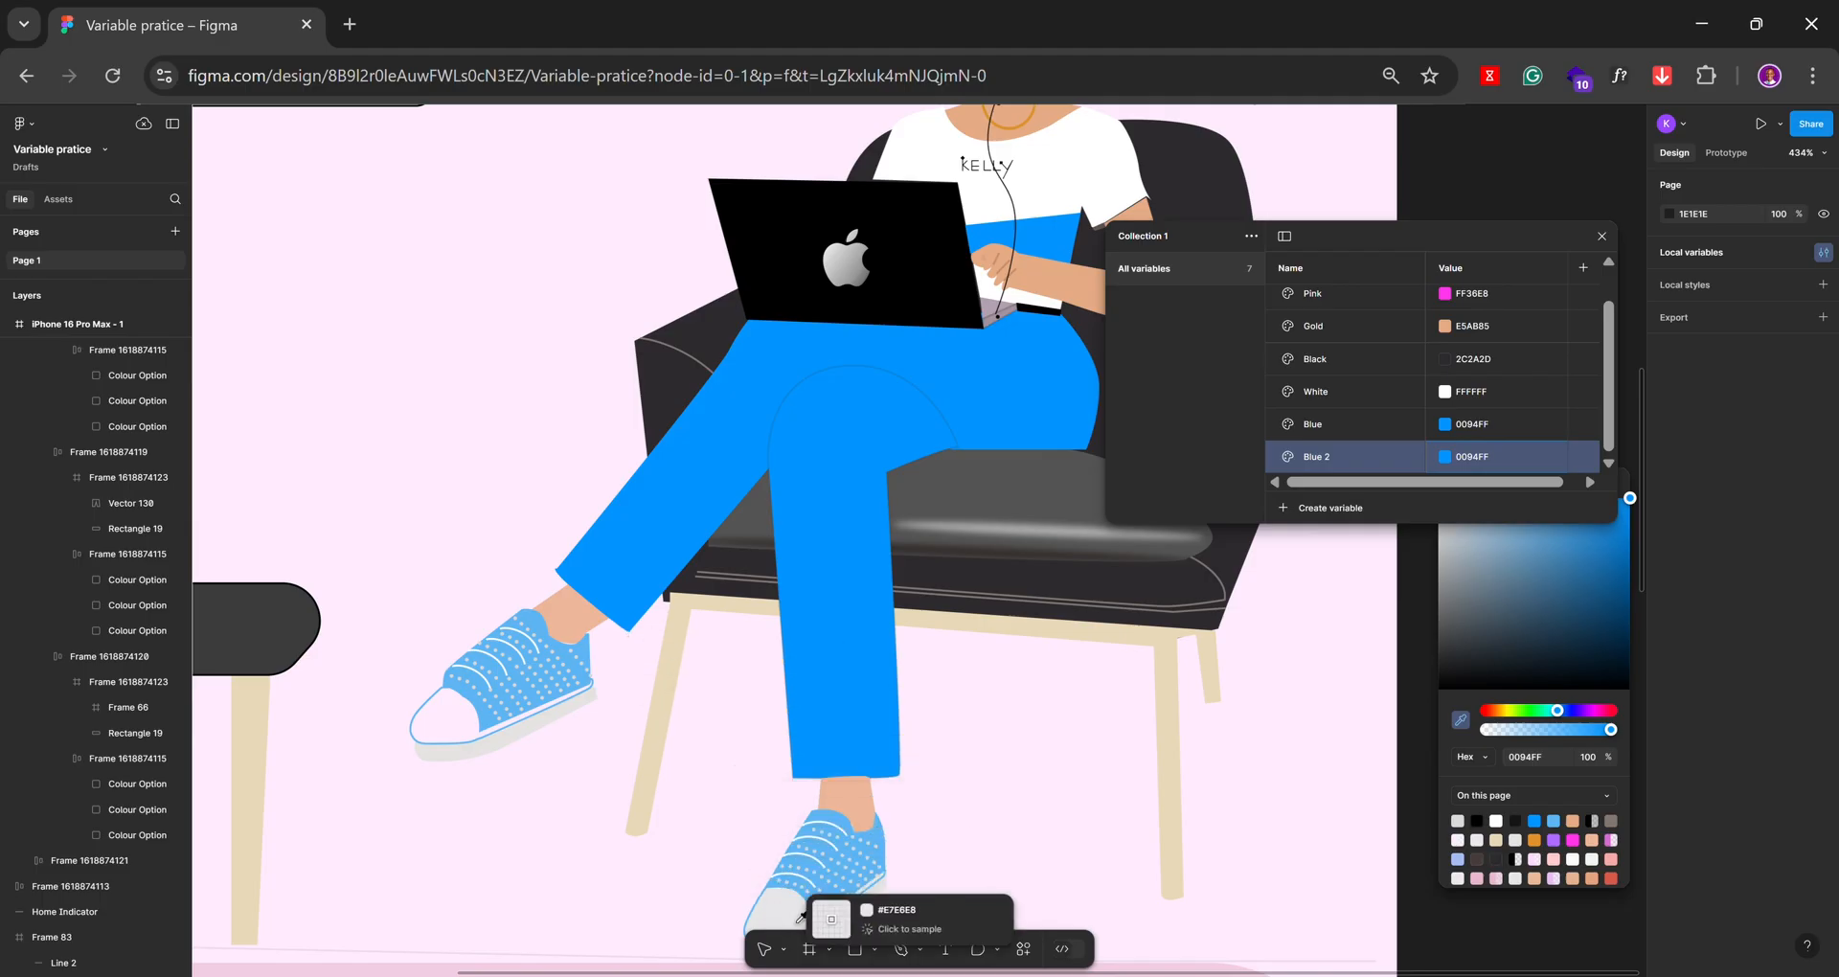
scroll(874, 904, up, 5)
scroll(874, 903, up, 5)
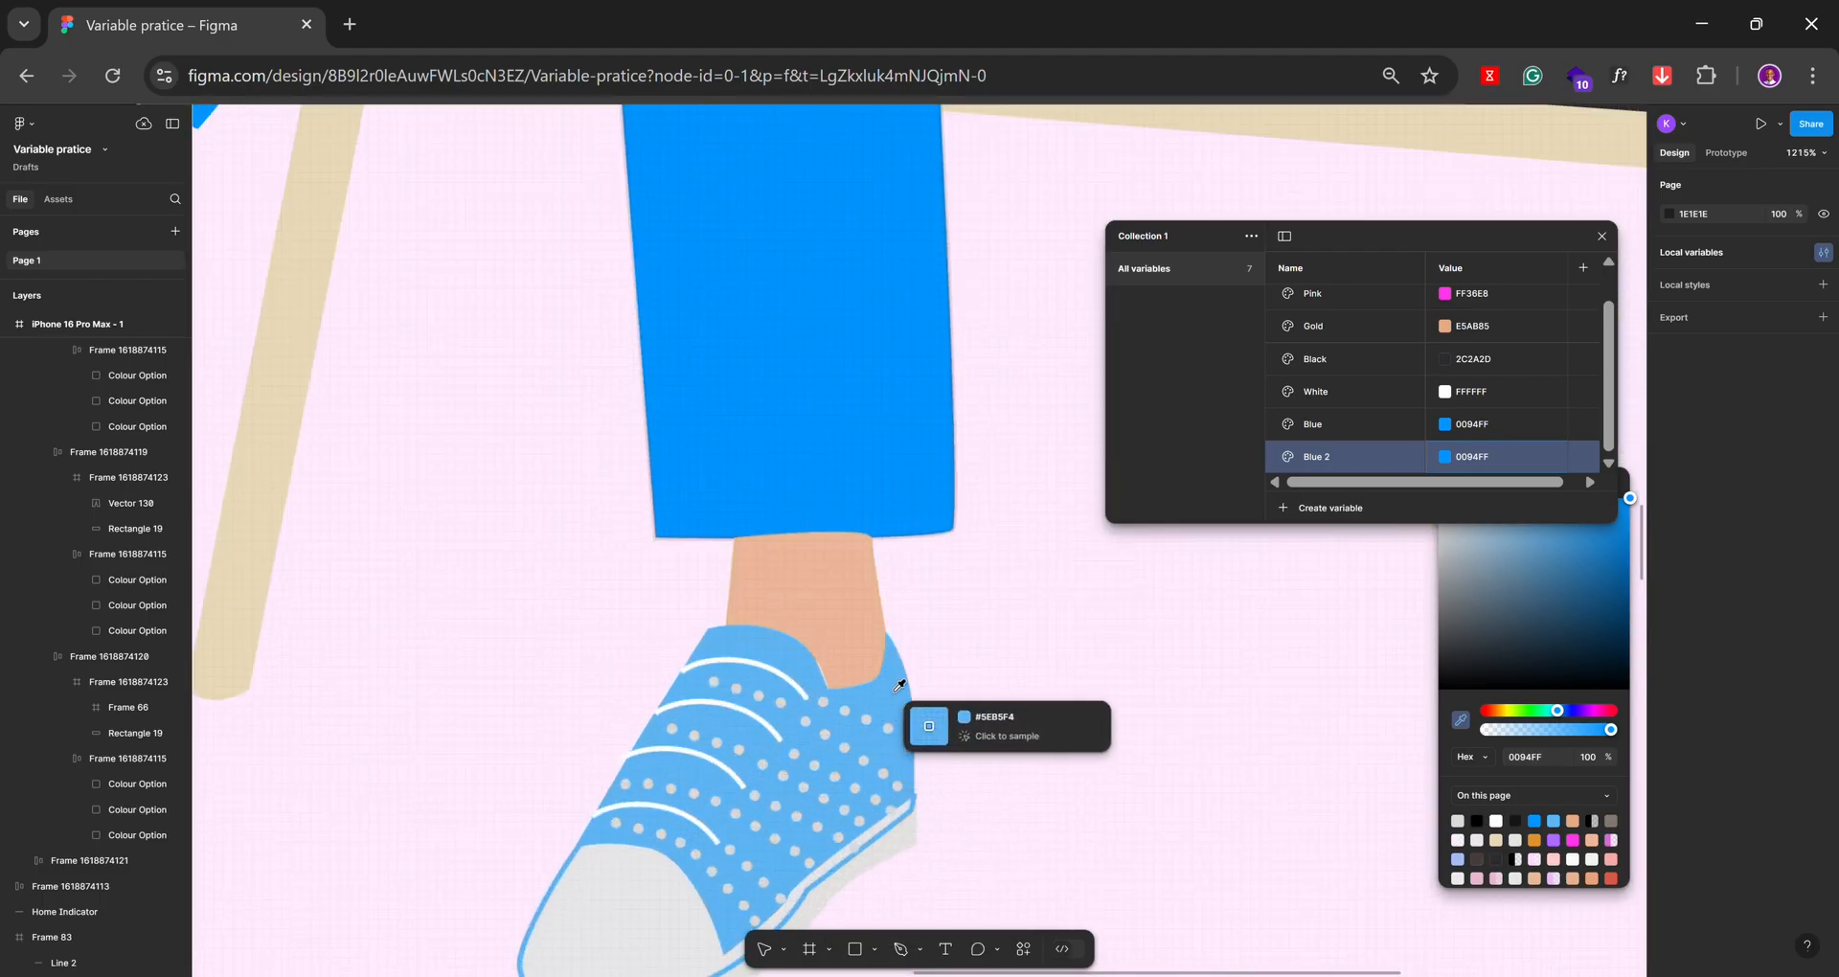
click(896, 689)
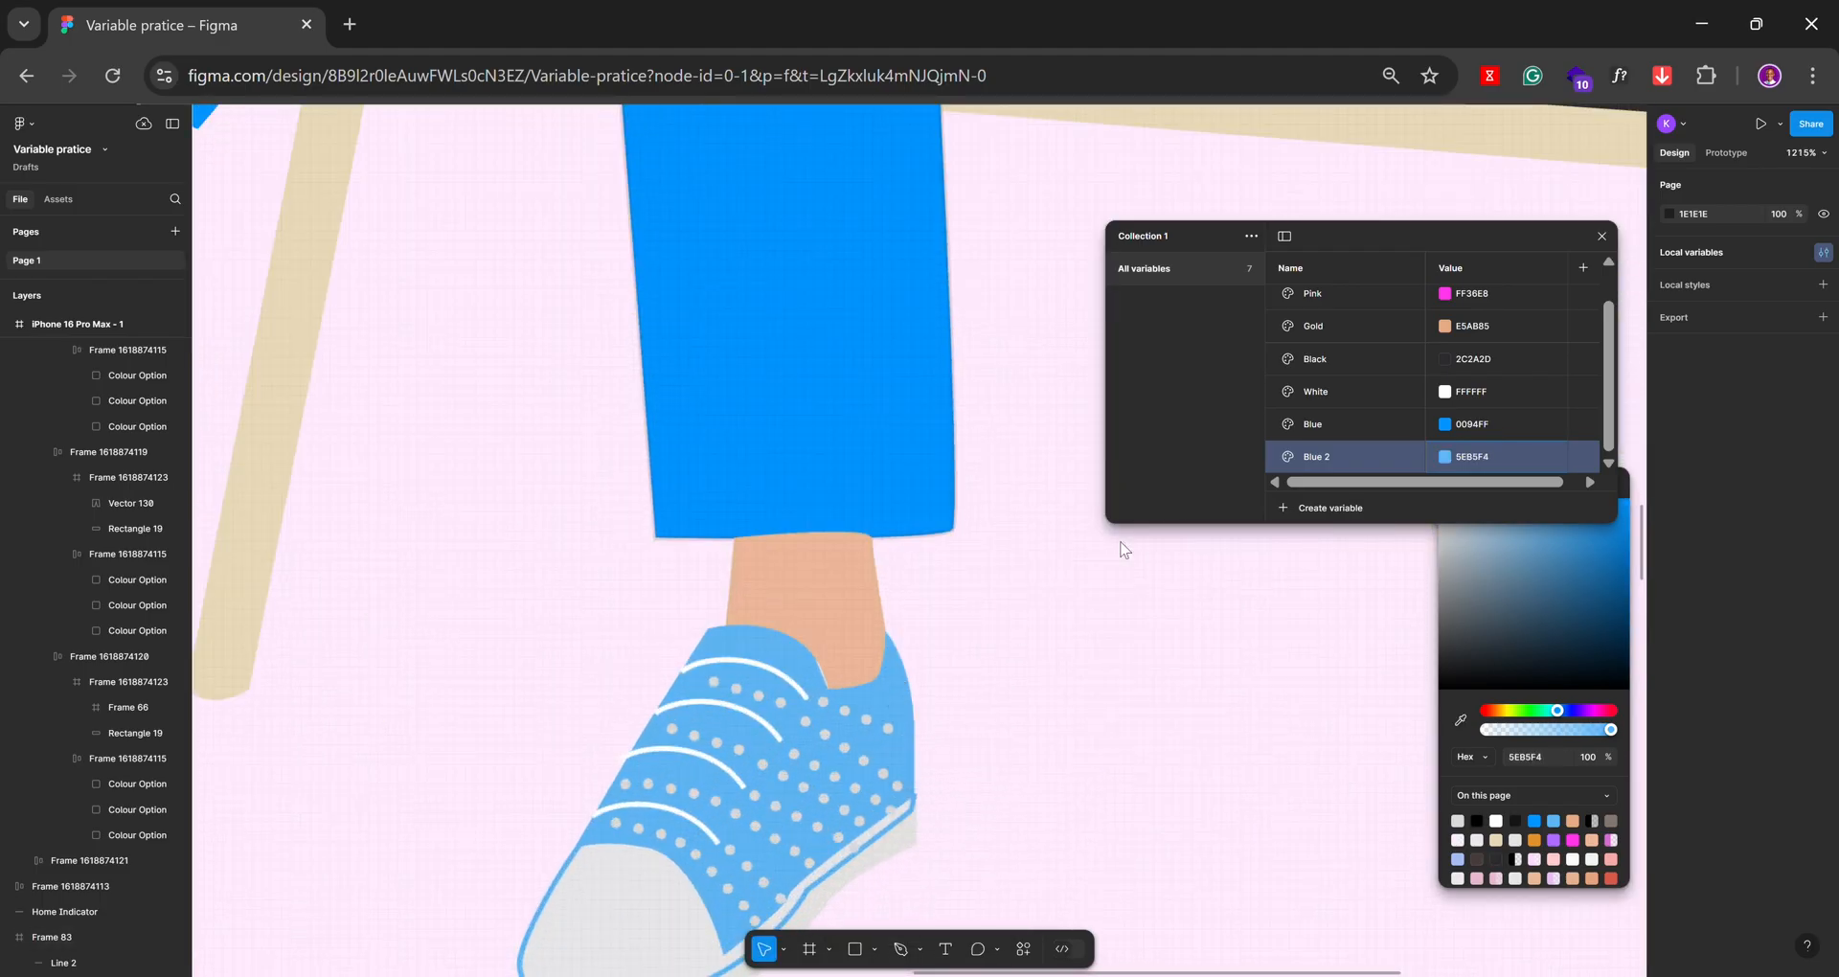
double_click(1335, 458)
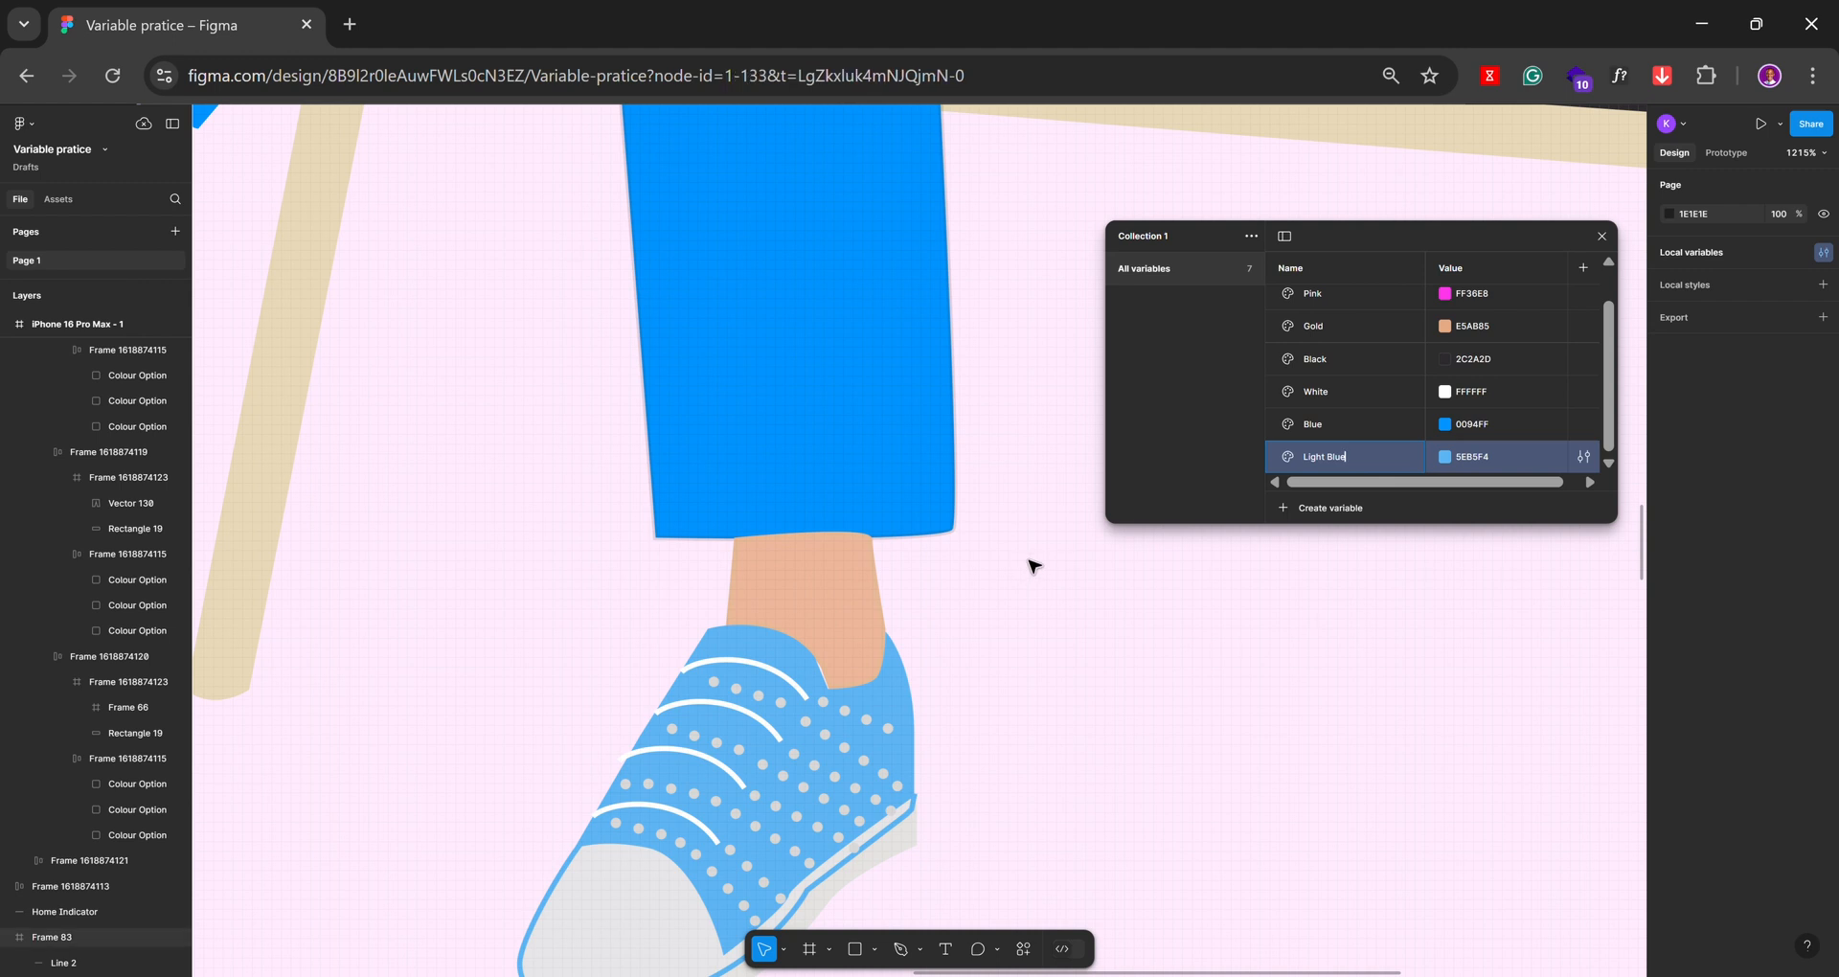
click(760, 395)
scroll(754, 404, down, 10)
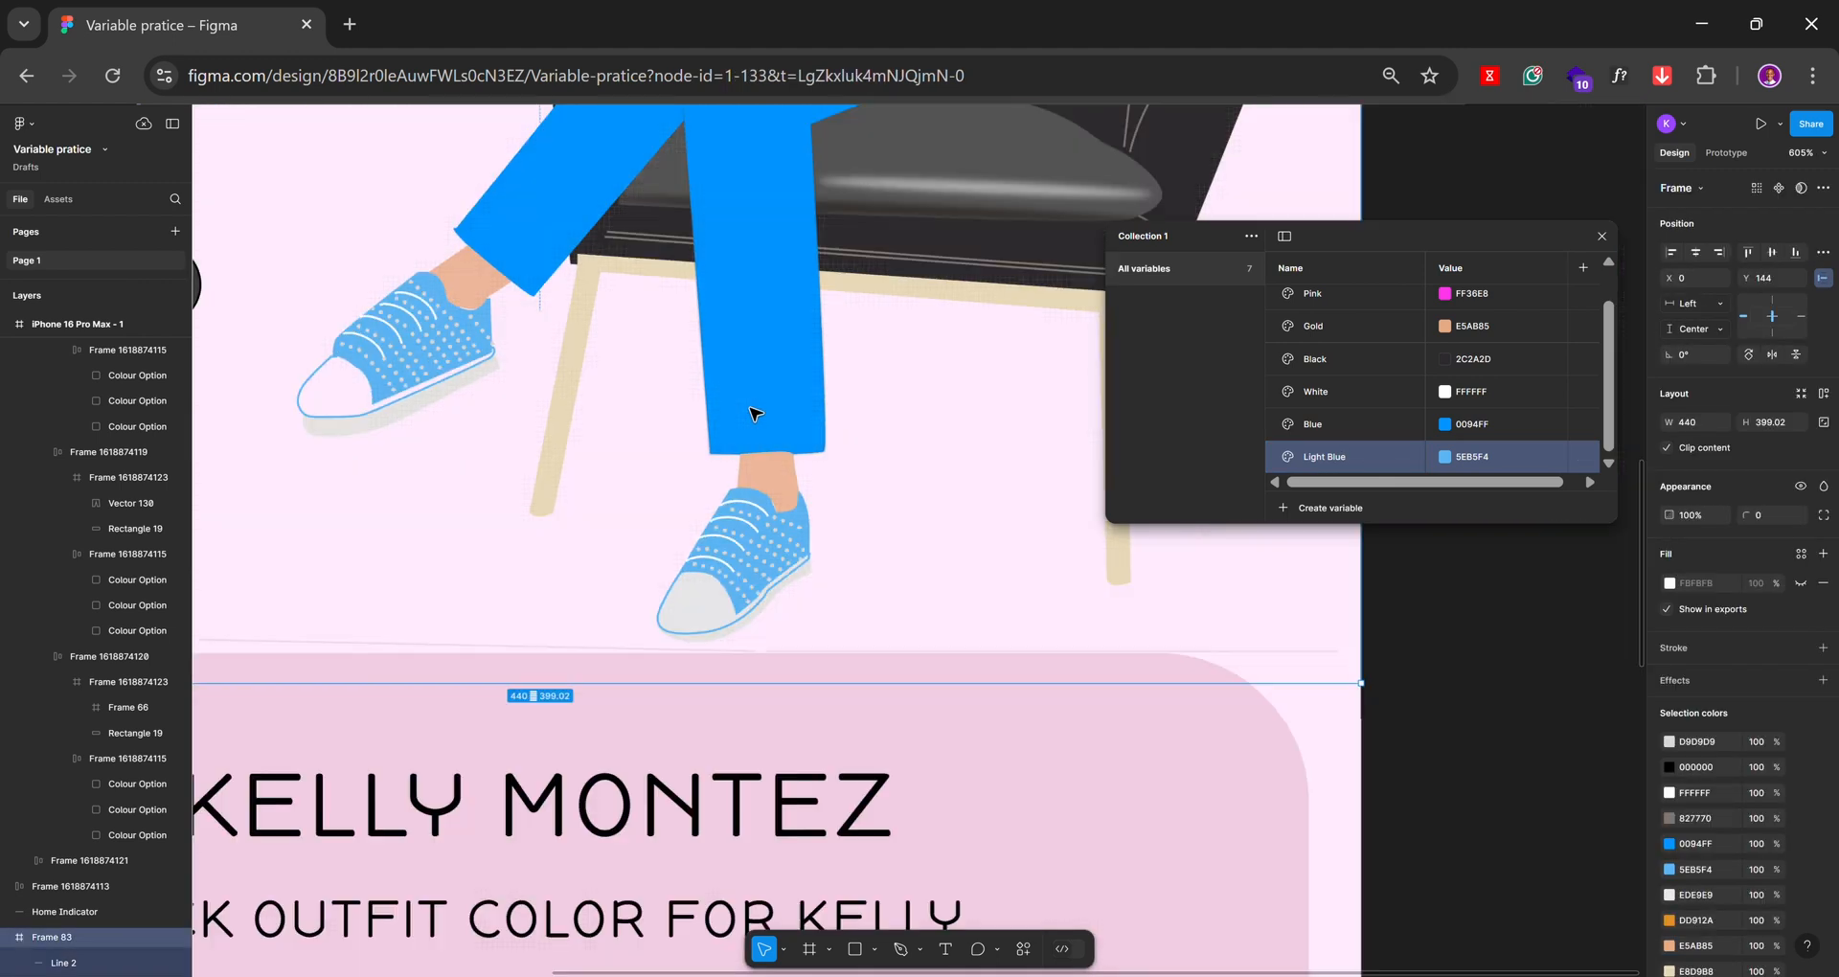
click(996, 546)
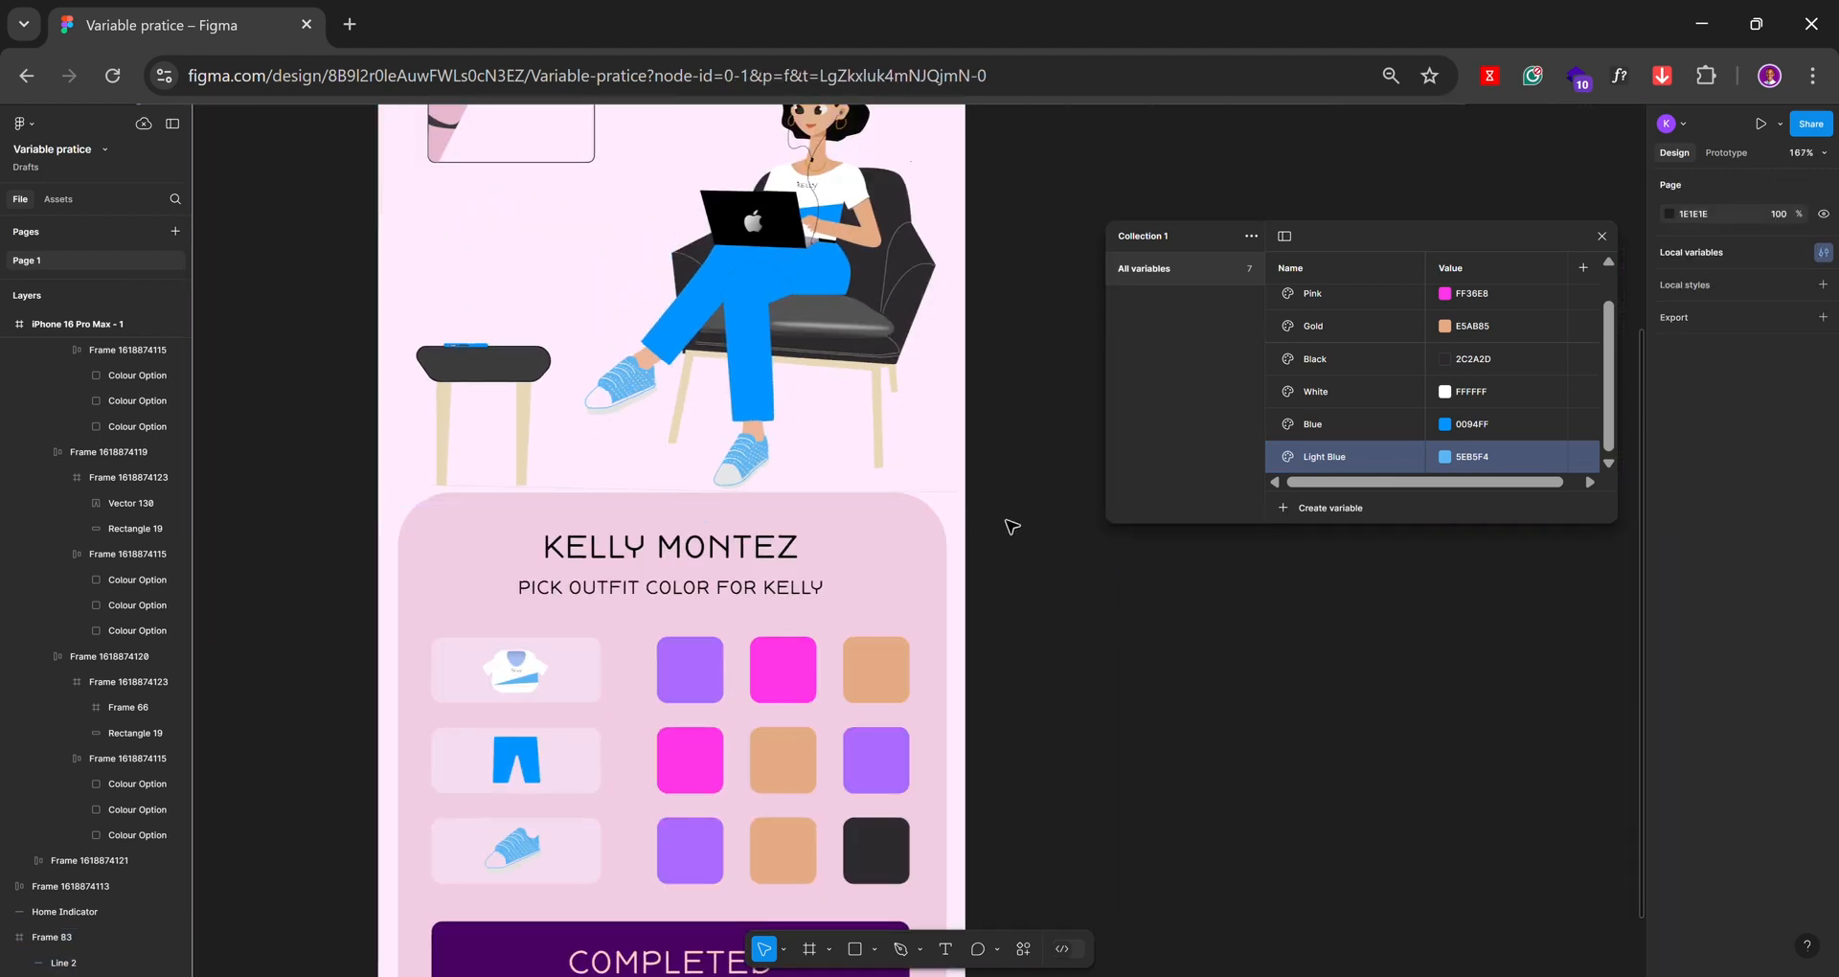
click(1603, 235)
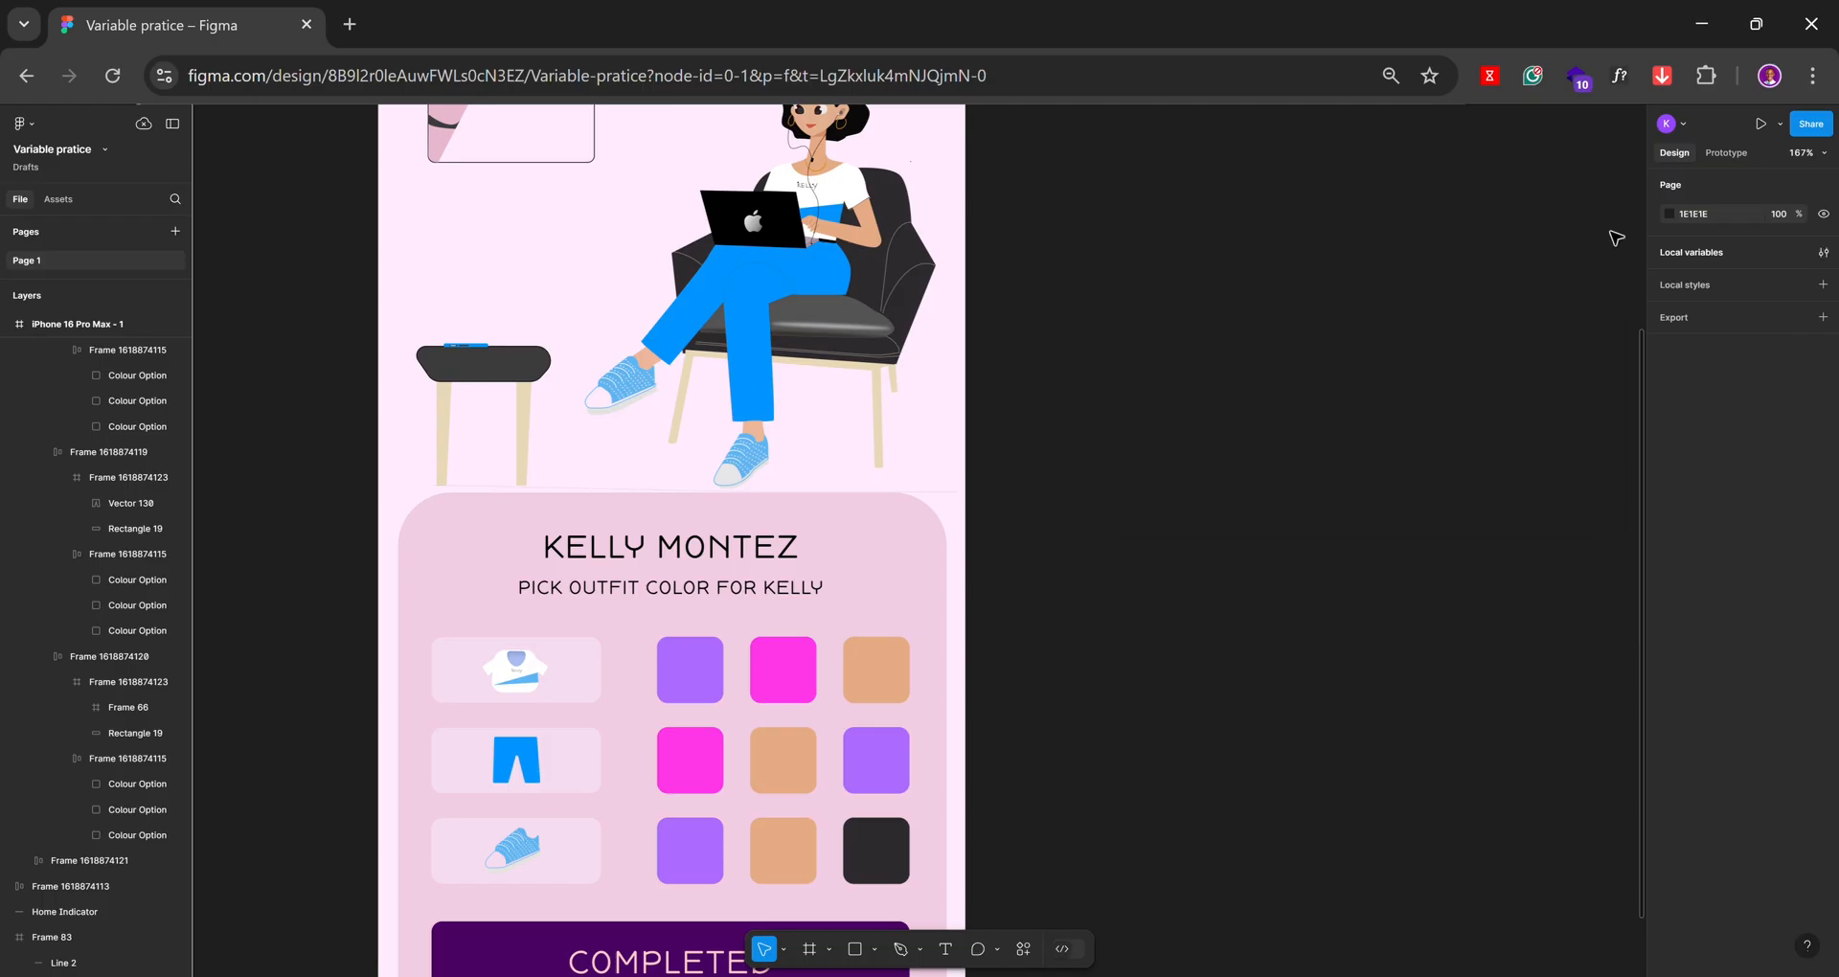
Link the fill of the white shirt shape on the seated character to the White variable
scroll(869, 172, up, 2)
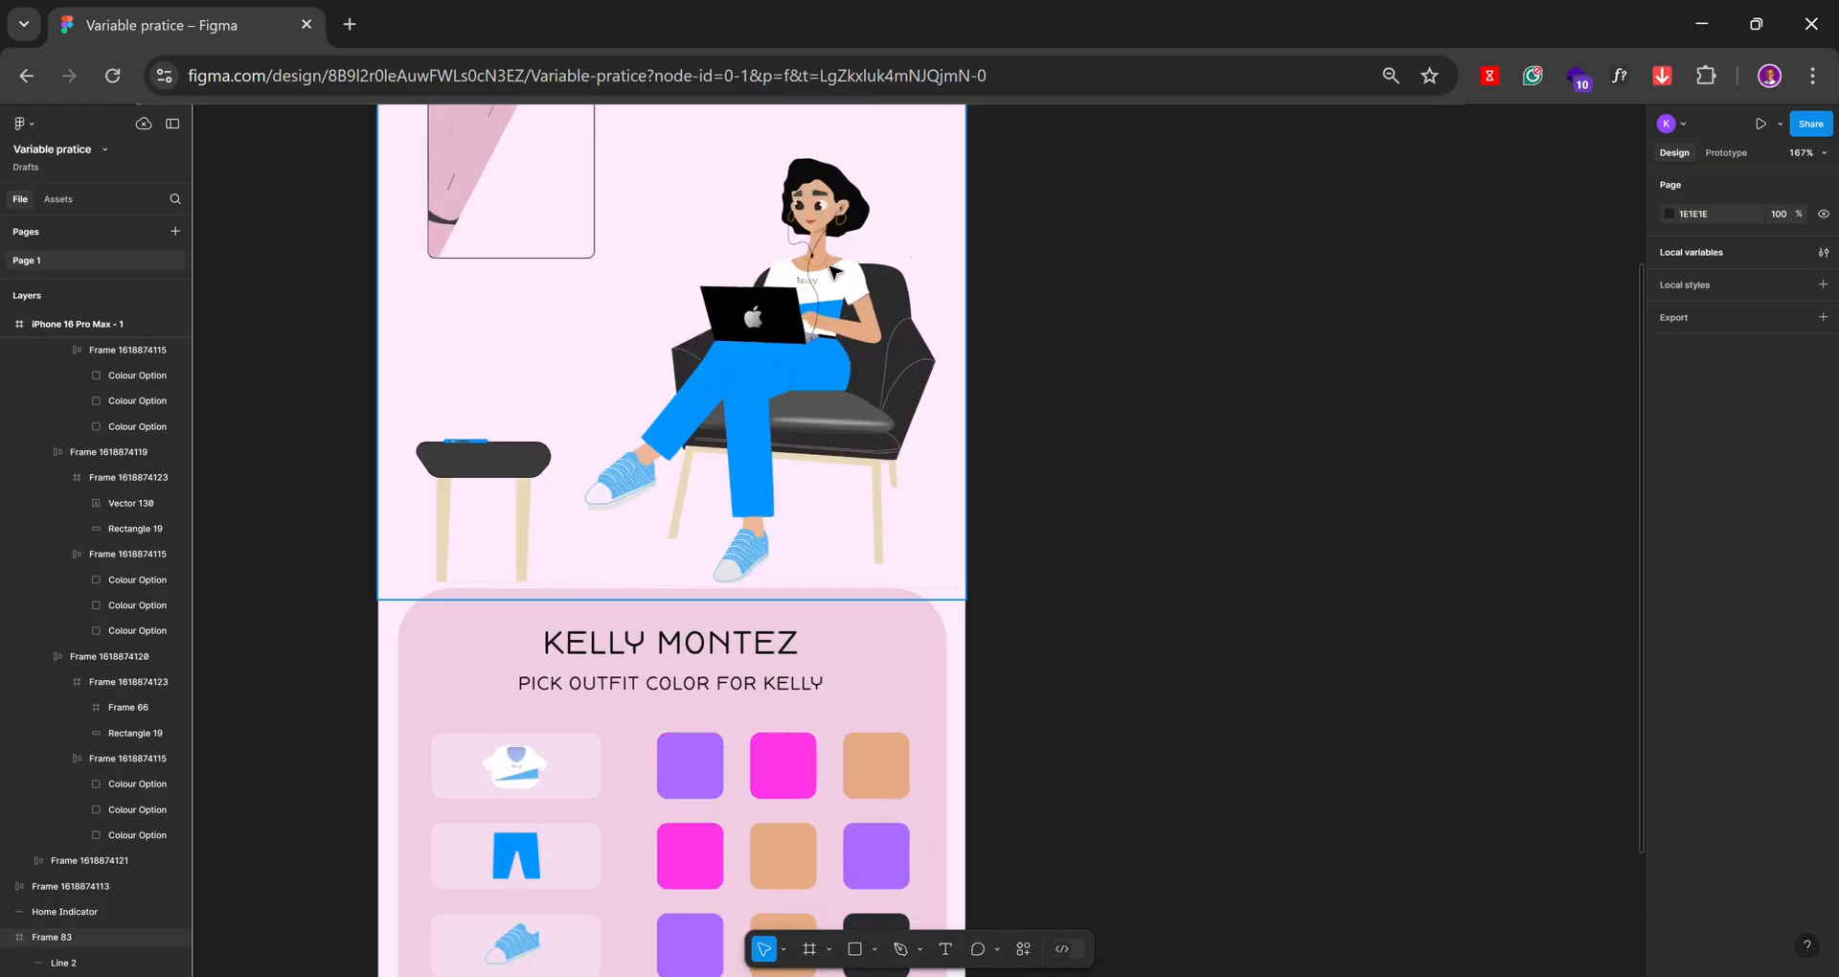
scroll(832, 272, up, 3)
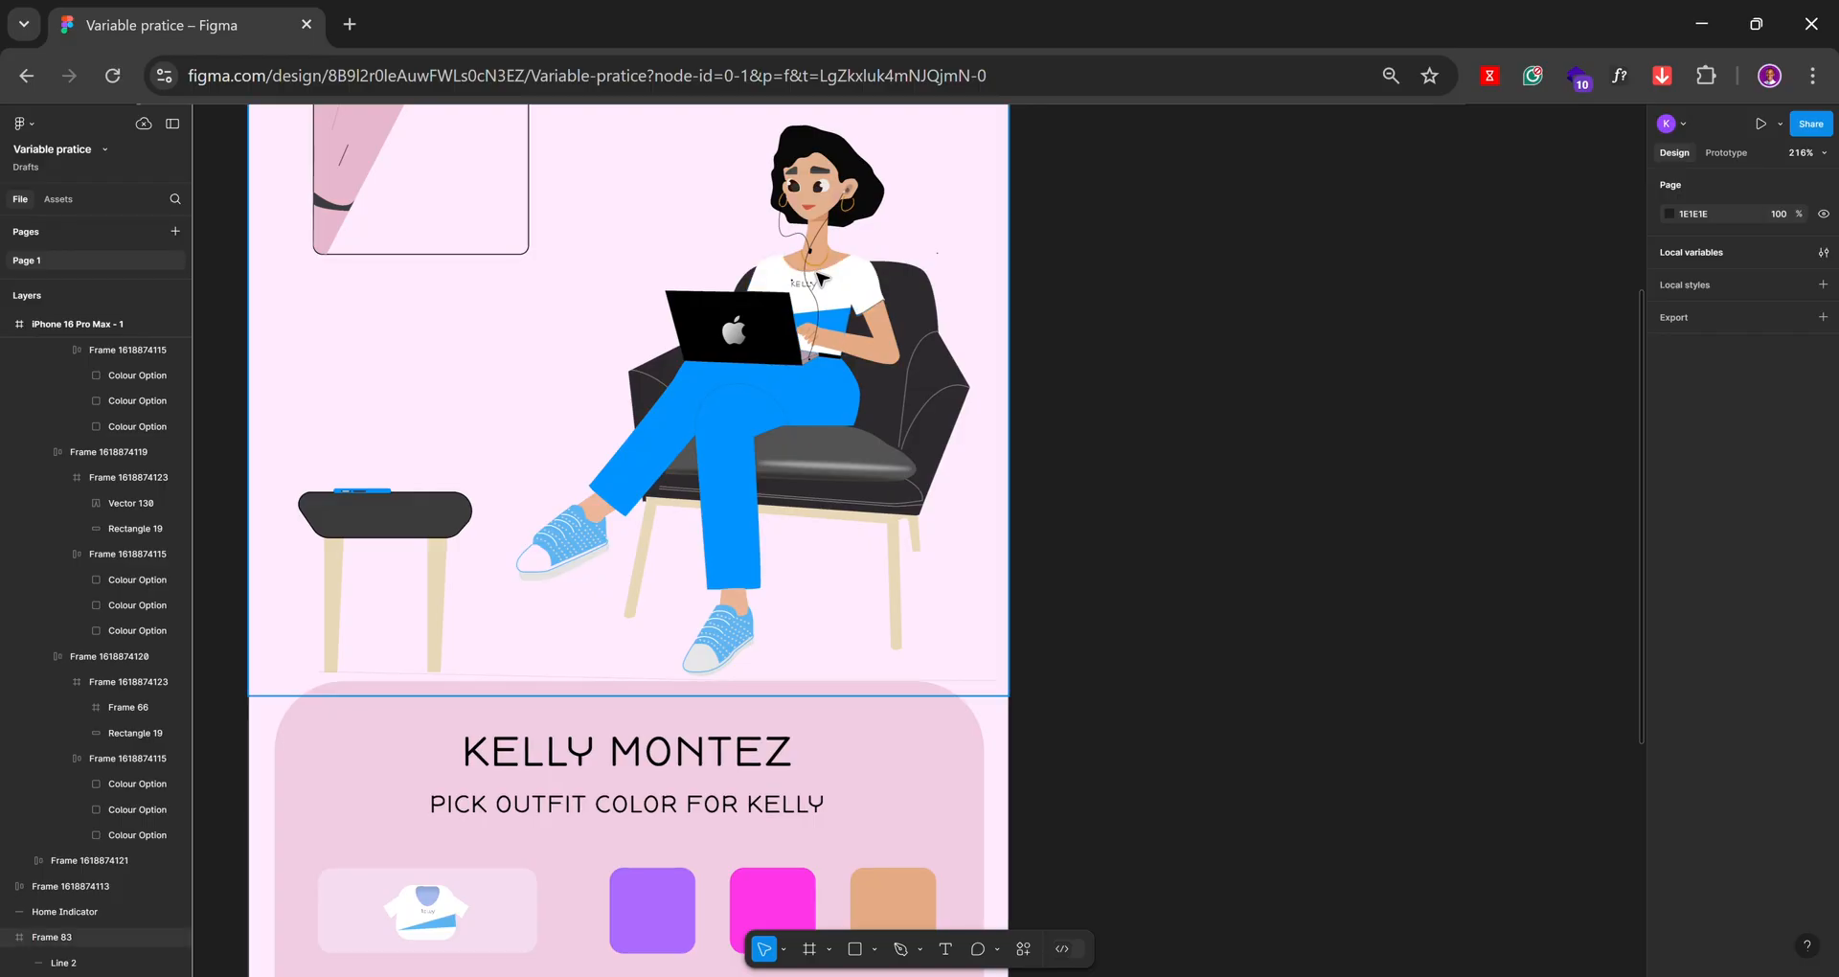
scroll(833, 280, up, 5)
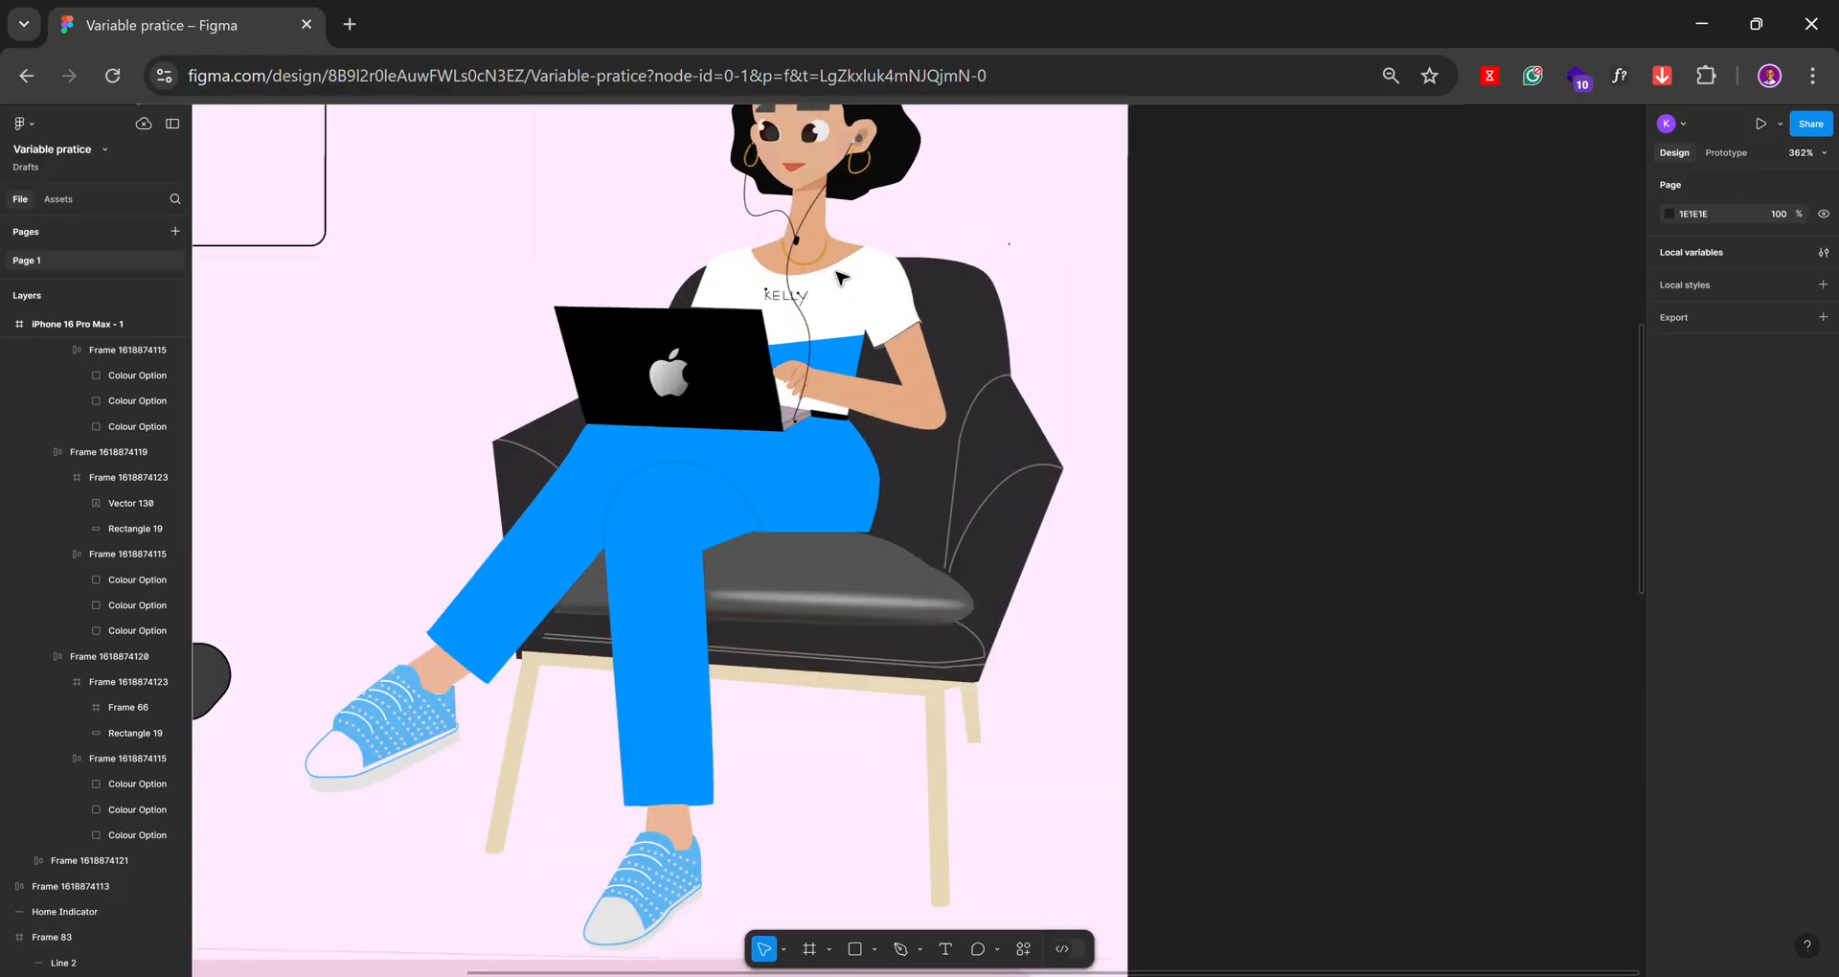
ctrl+click(856, 295)
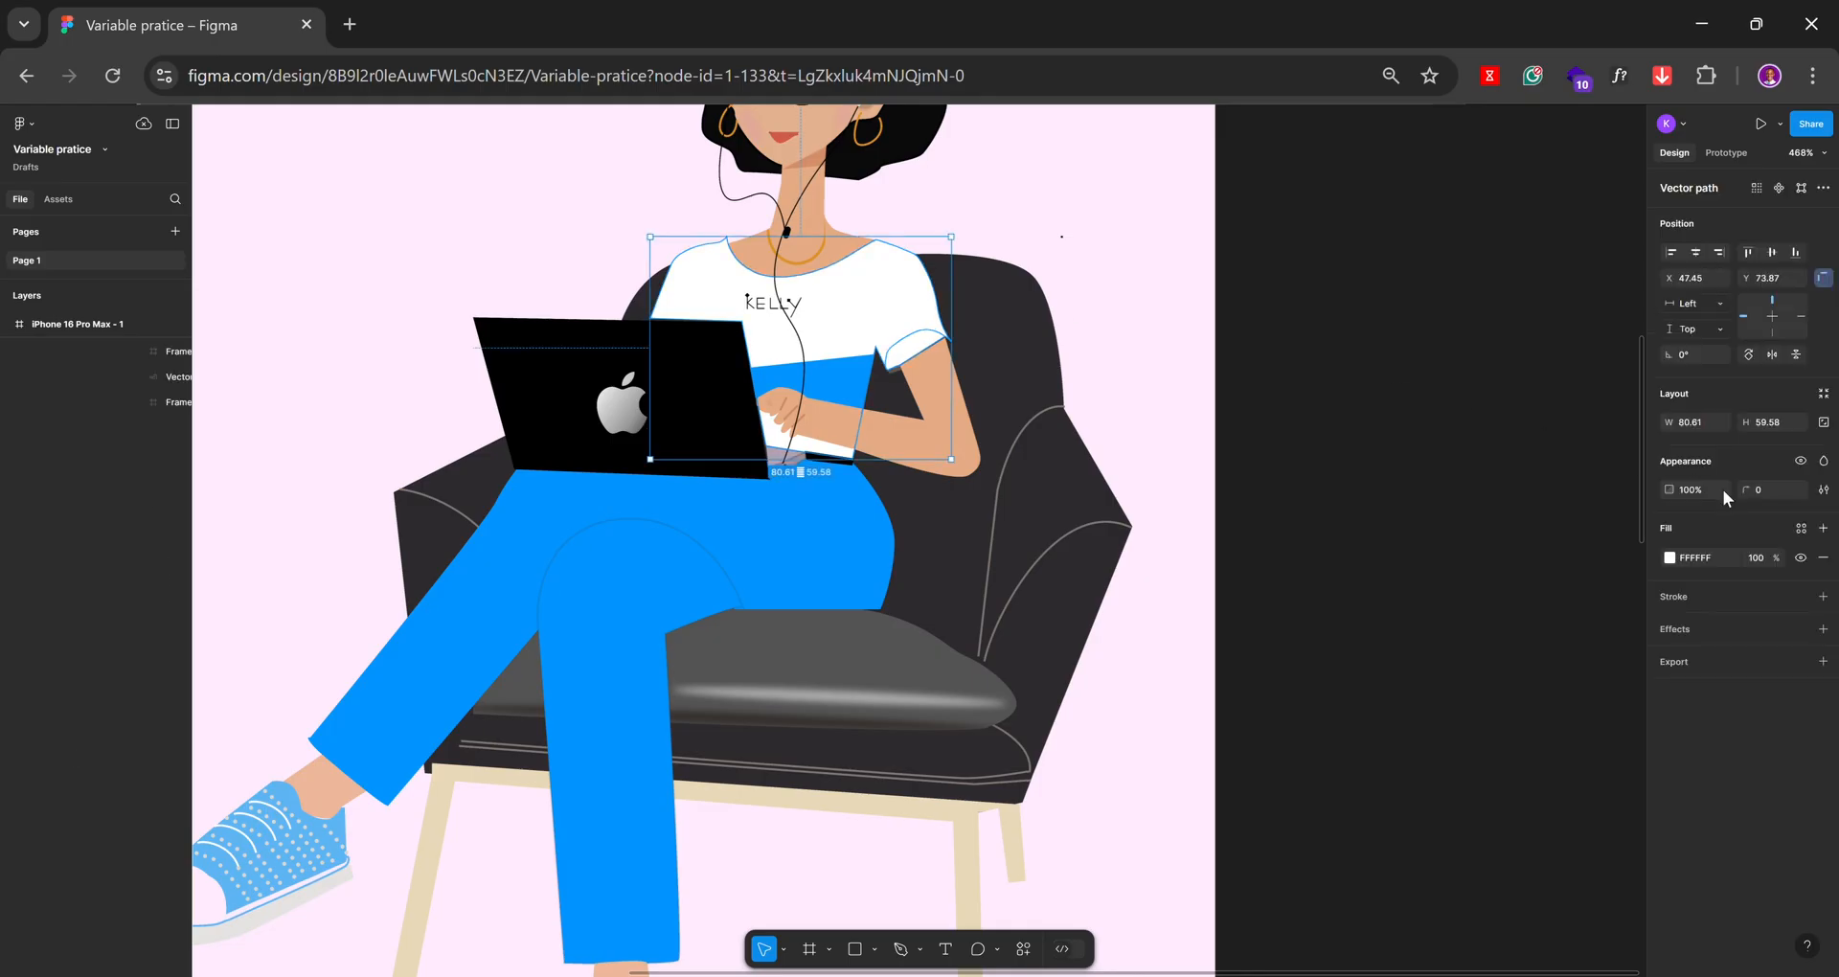
click(1801, 527)
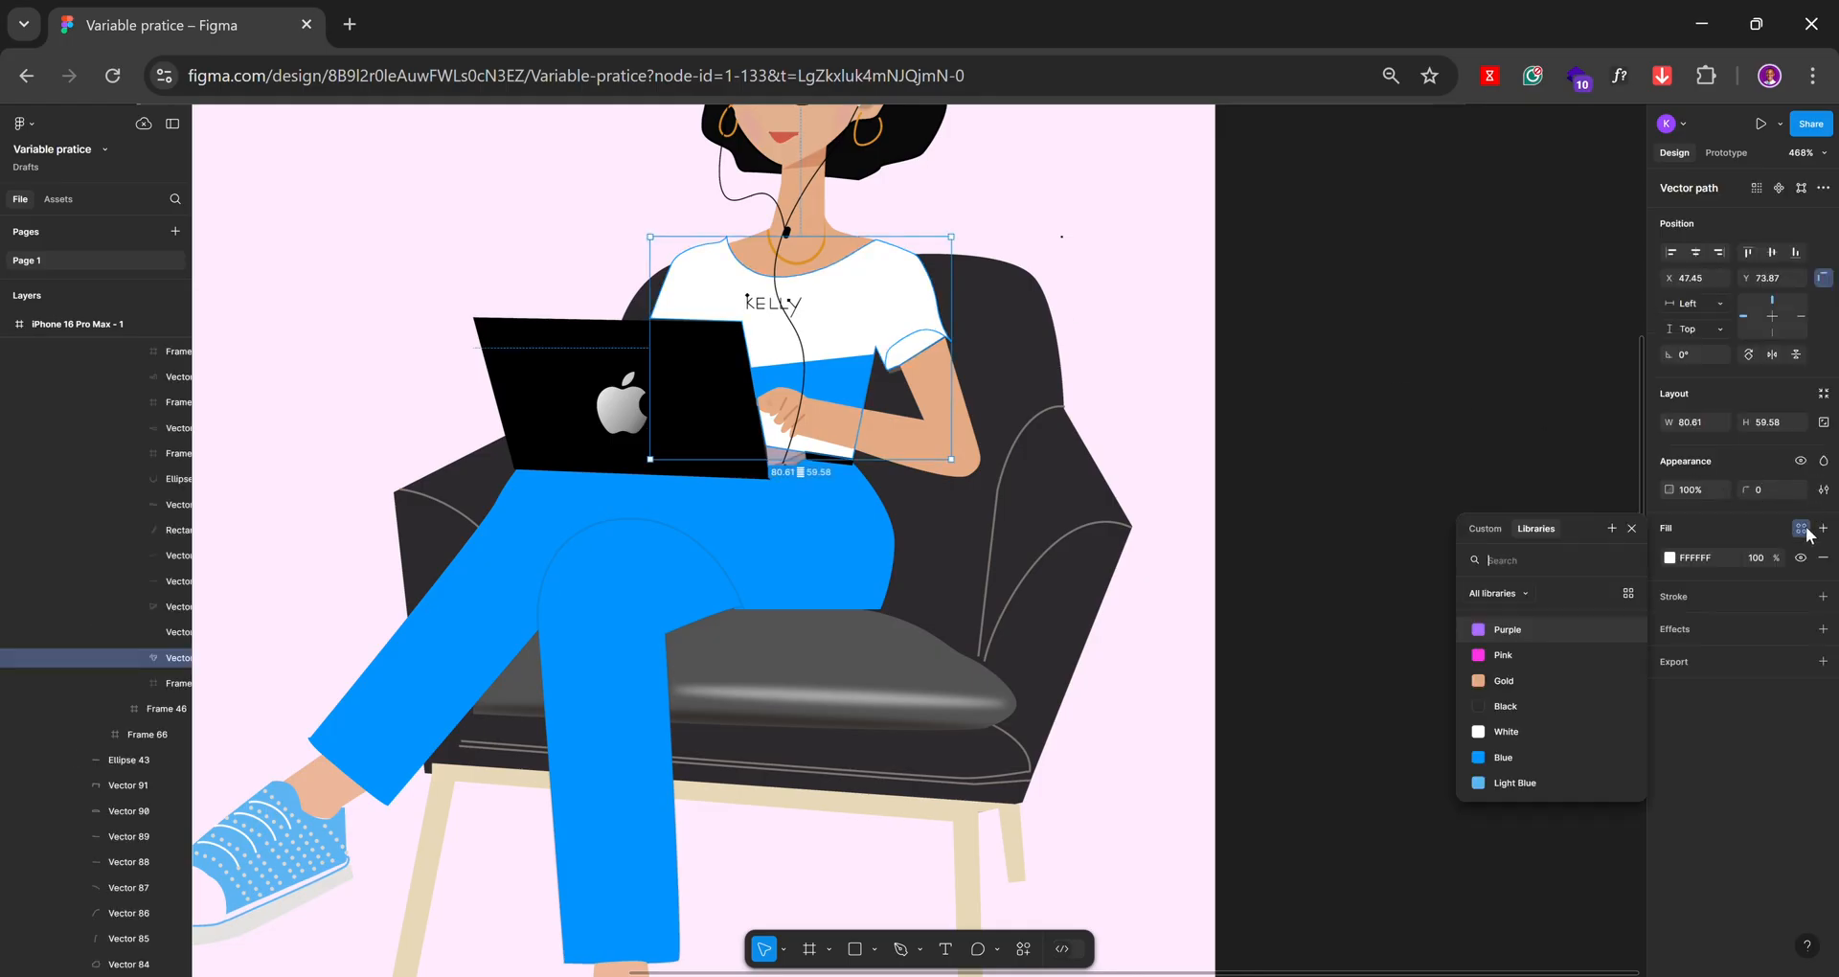
click(1554, 734)
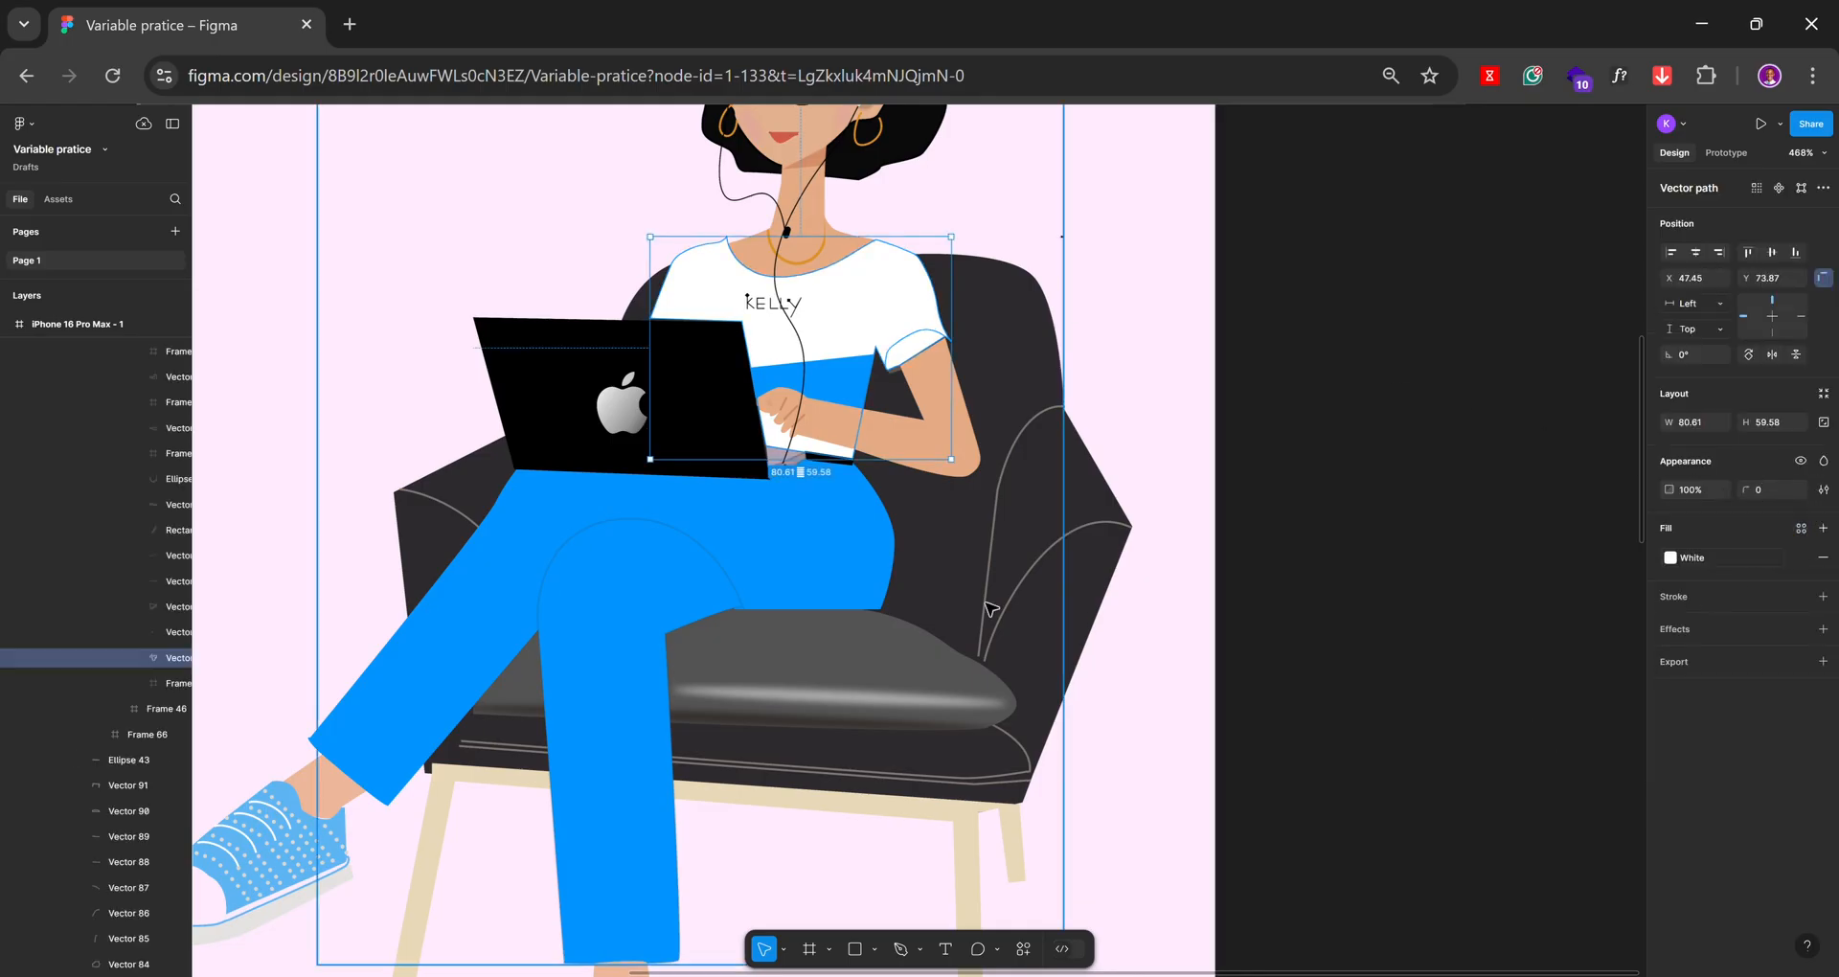
Link the blue panel on the seated character's shirt and the 0094FF color of the trousers to the Blue variable
ctrl+click(856, 388)
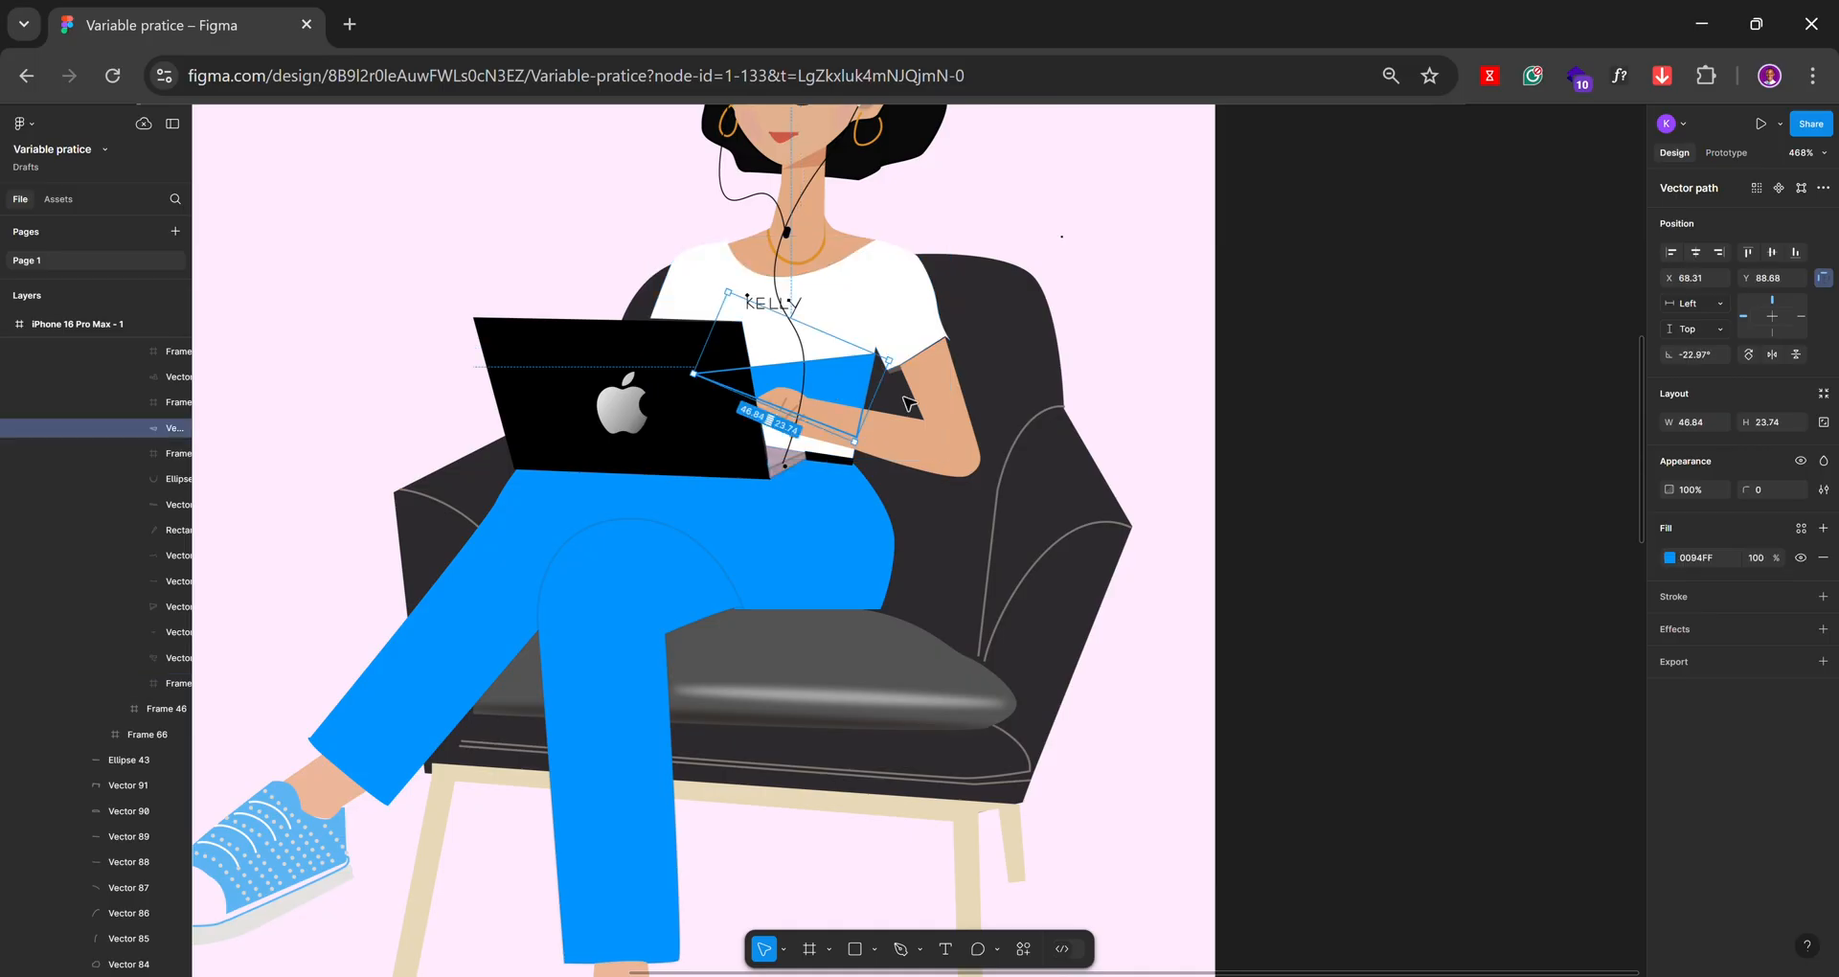
click(1801, 530)
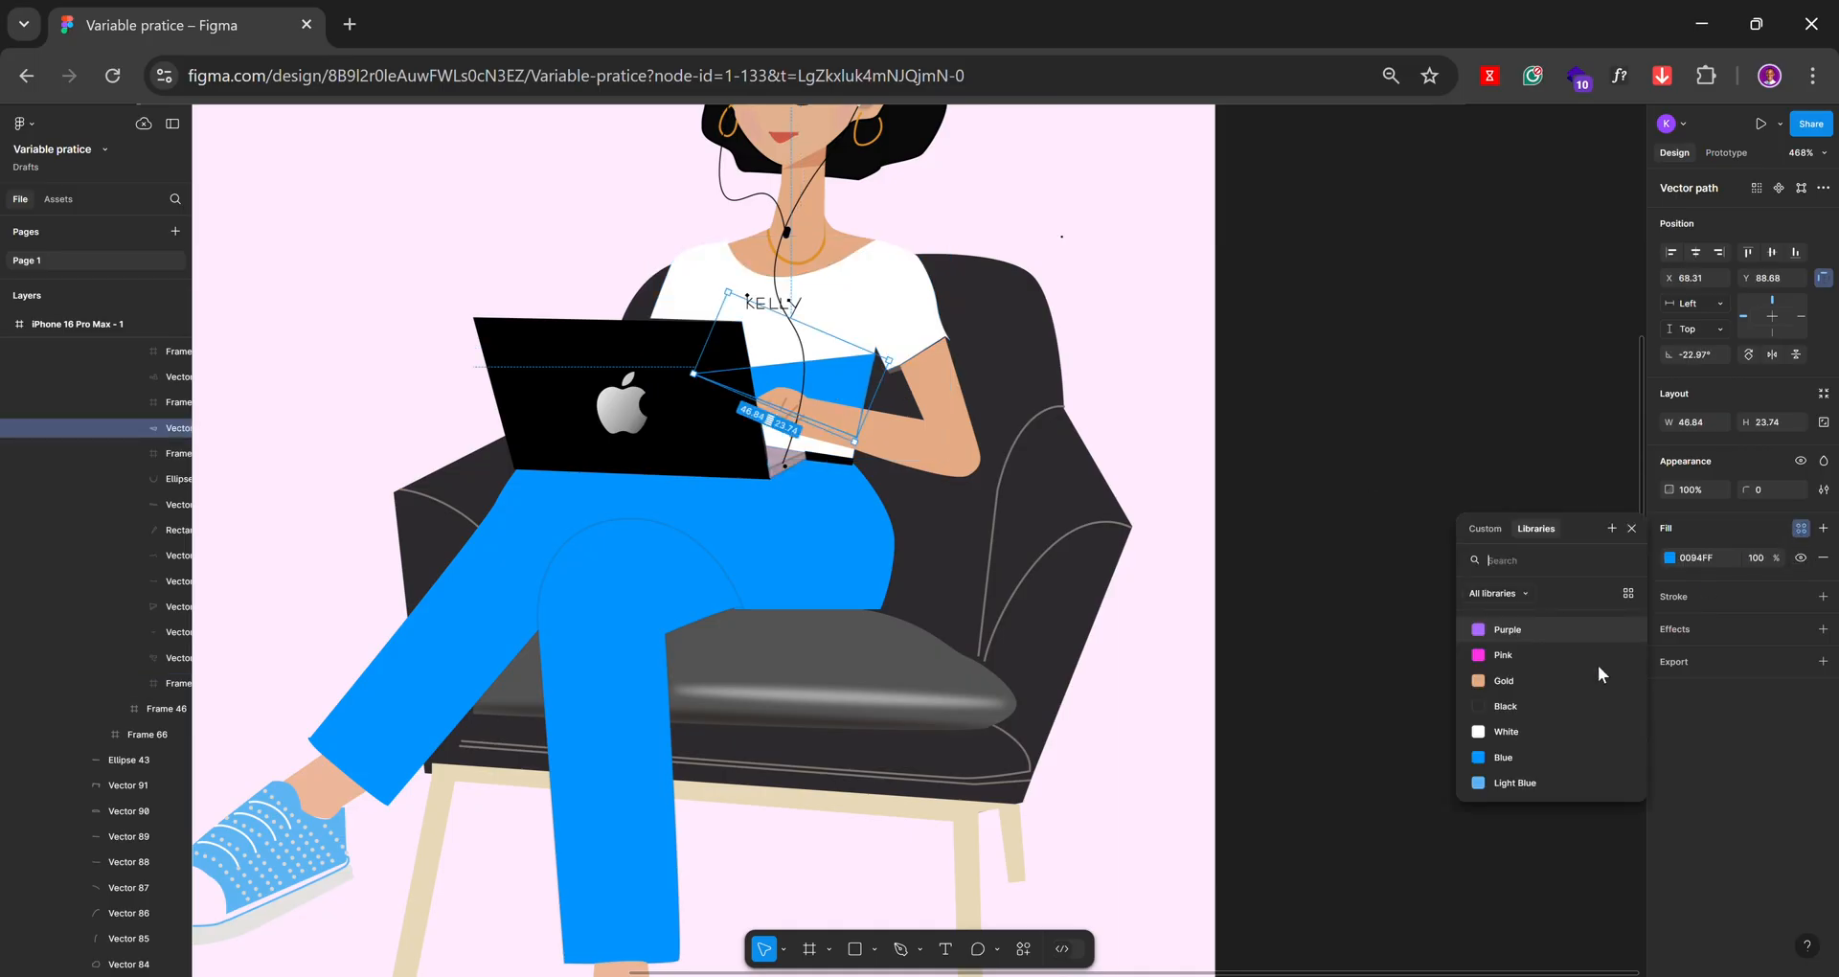
click(1526, 757)
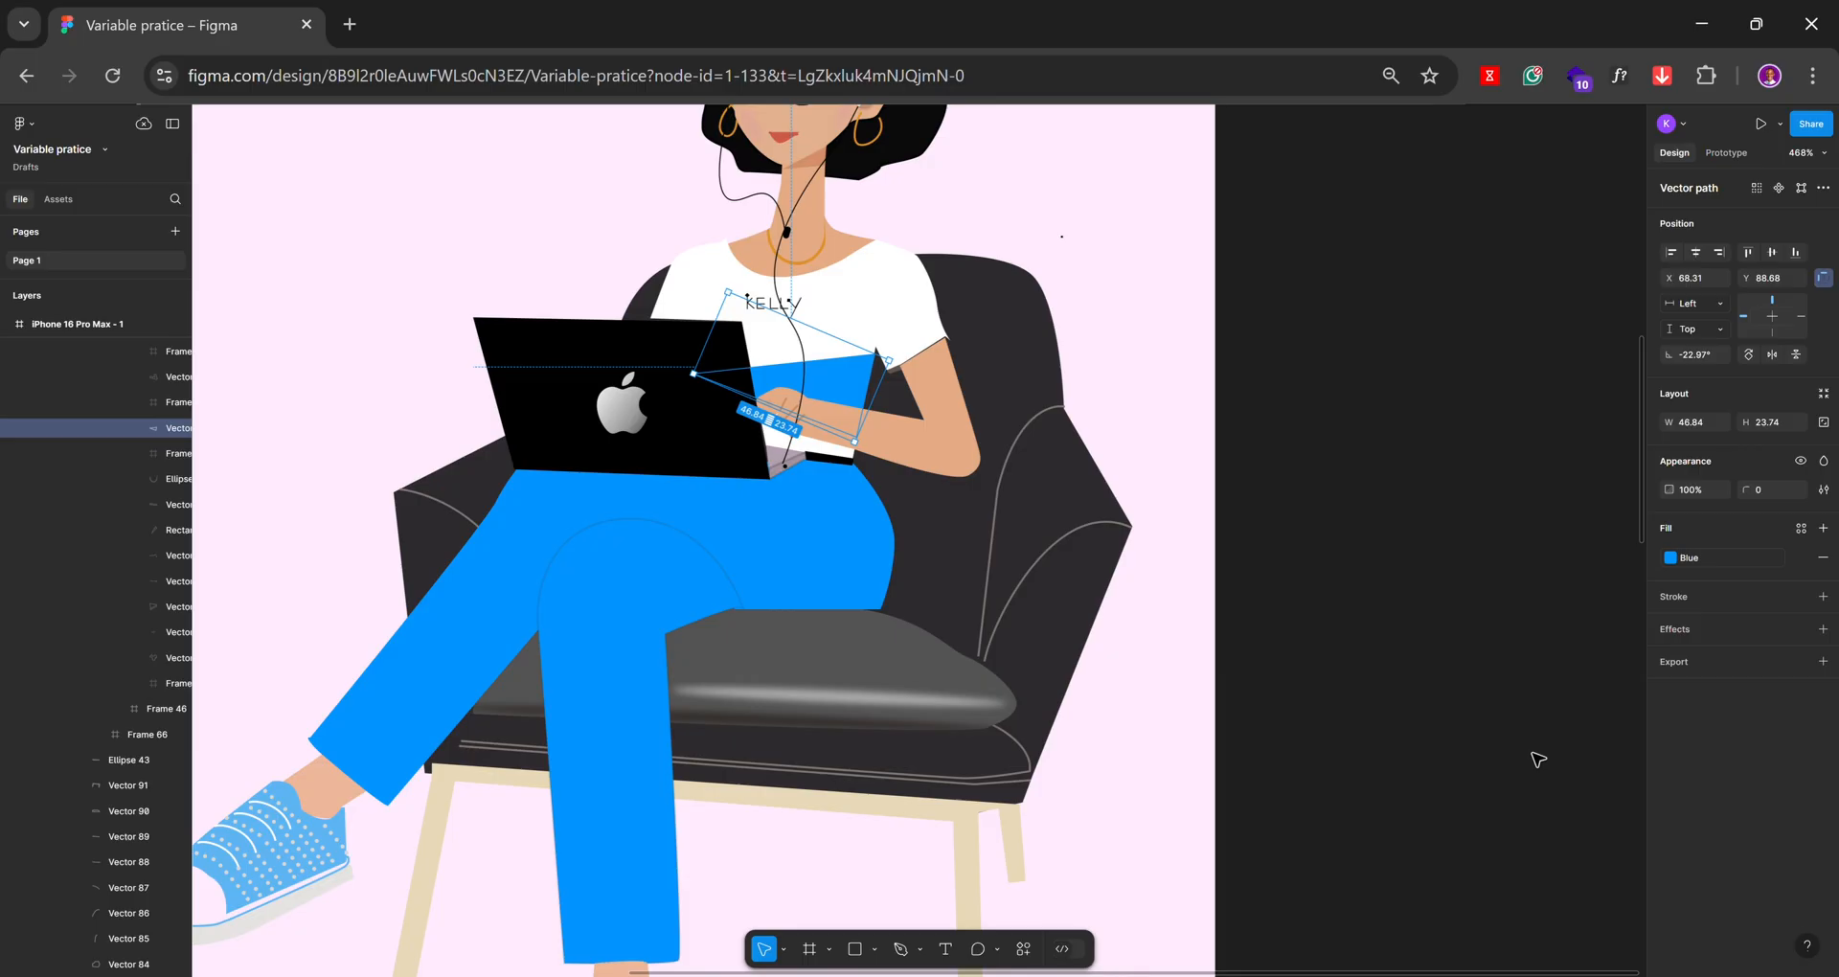
click(788, 551)
click(1809, 679)
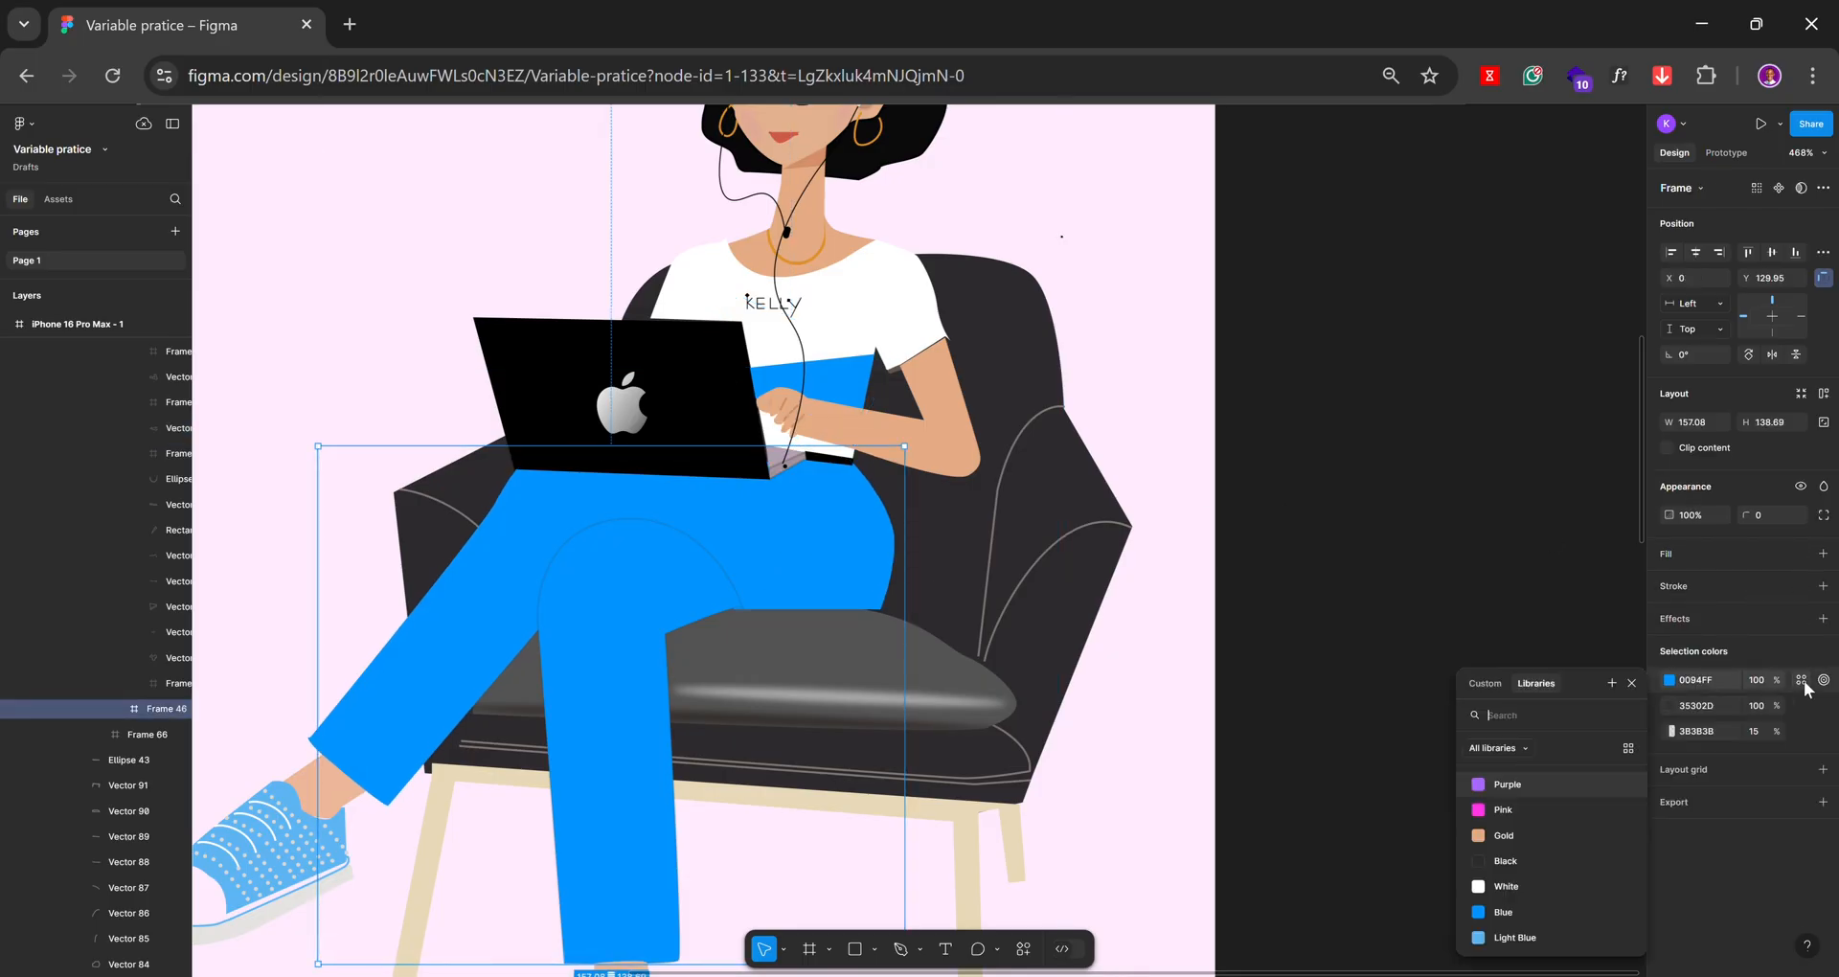
click(1507, 911)
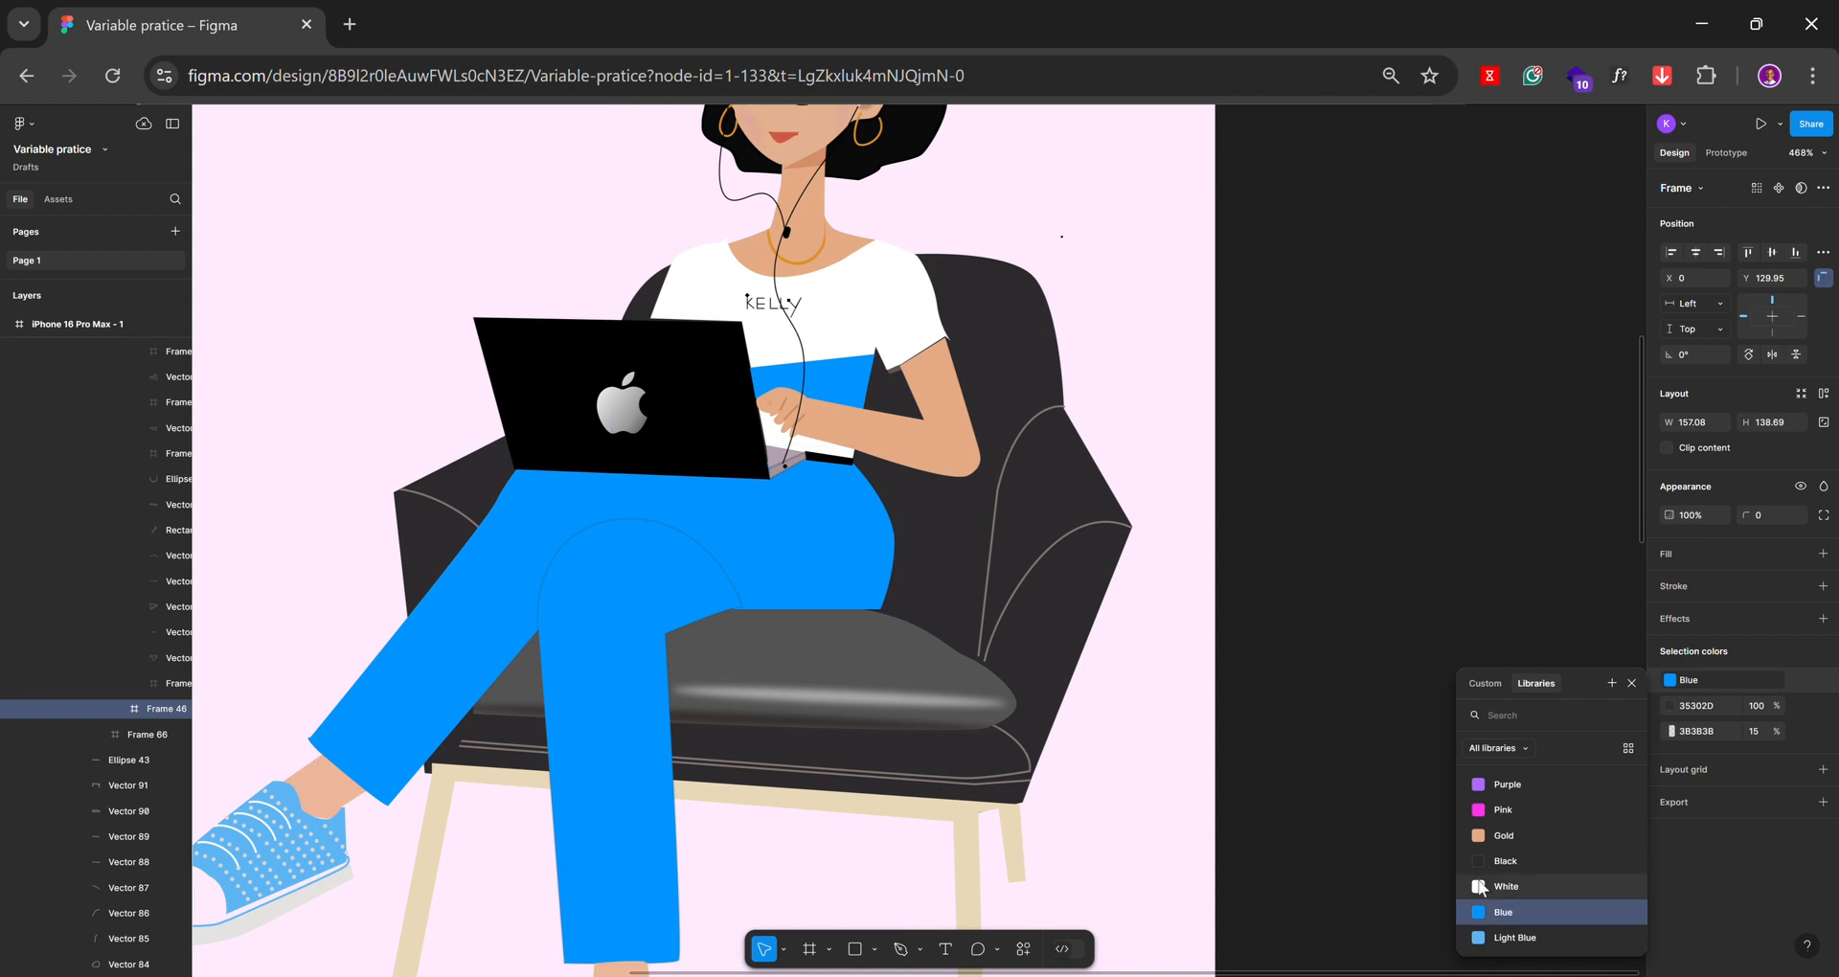
click(1292, 497)
Link the 5EB5F4 color of the seated character's shoe on the floor to the Light Blue variable
scroll(1292, 496, down, 5)
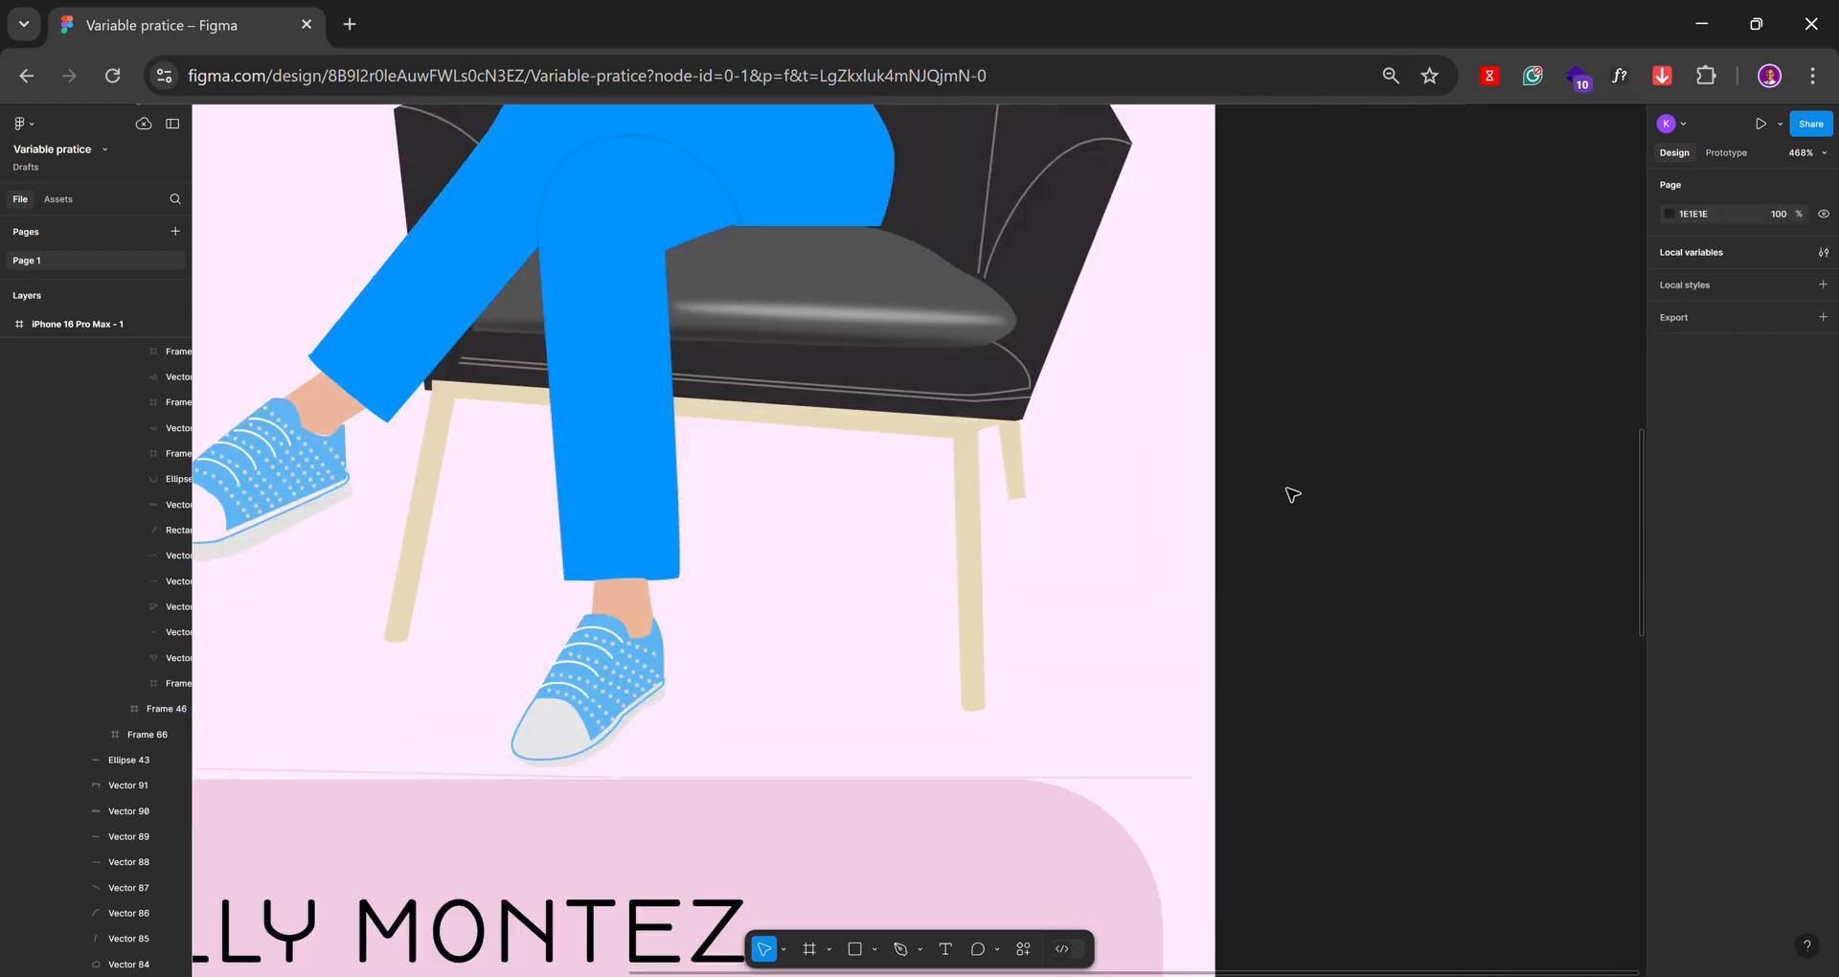
double_click(628, 689)
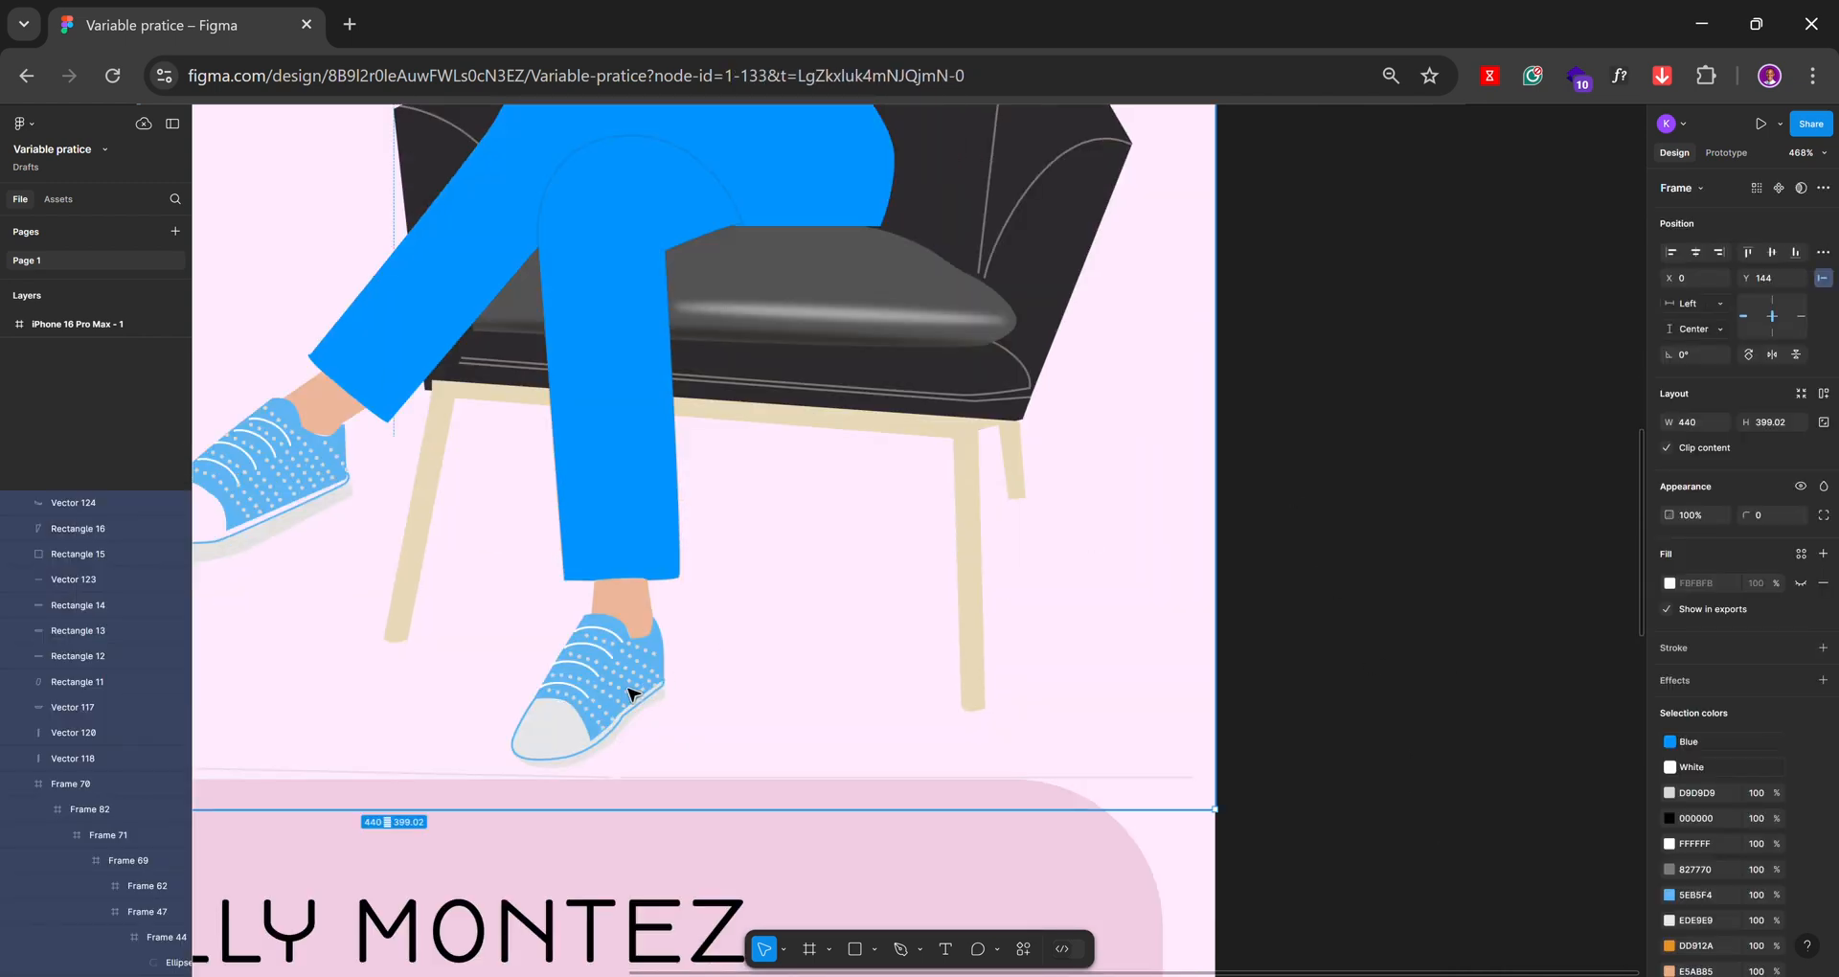
double_click(628, 689)
double_click(629, 689)
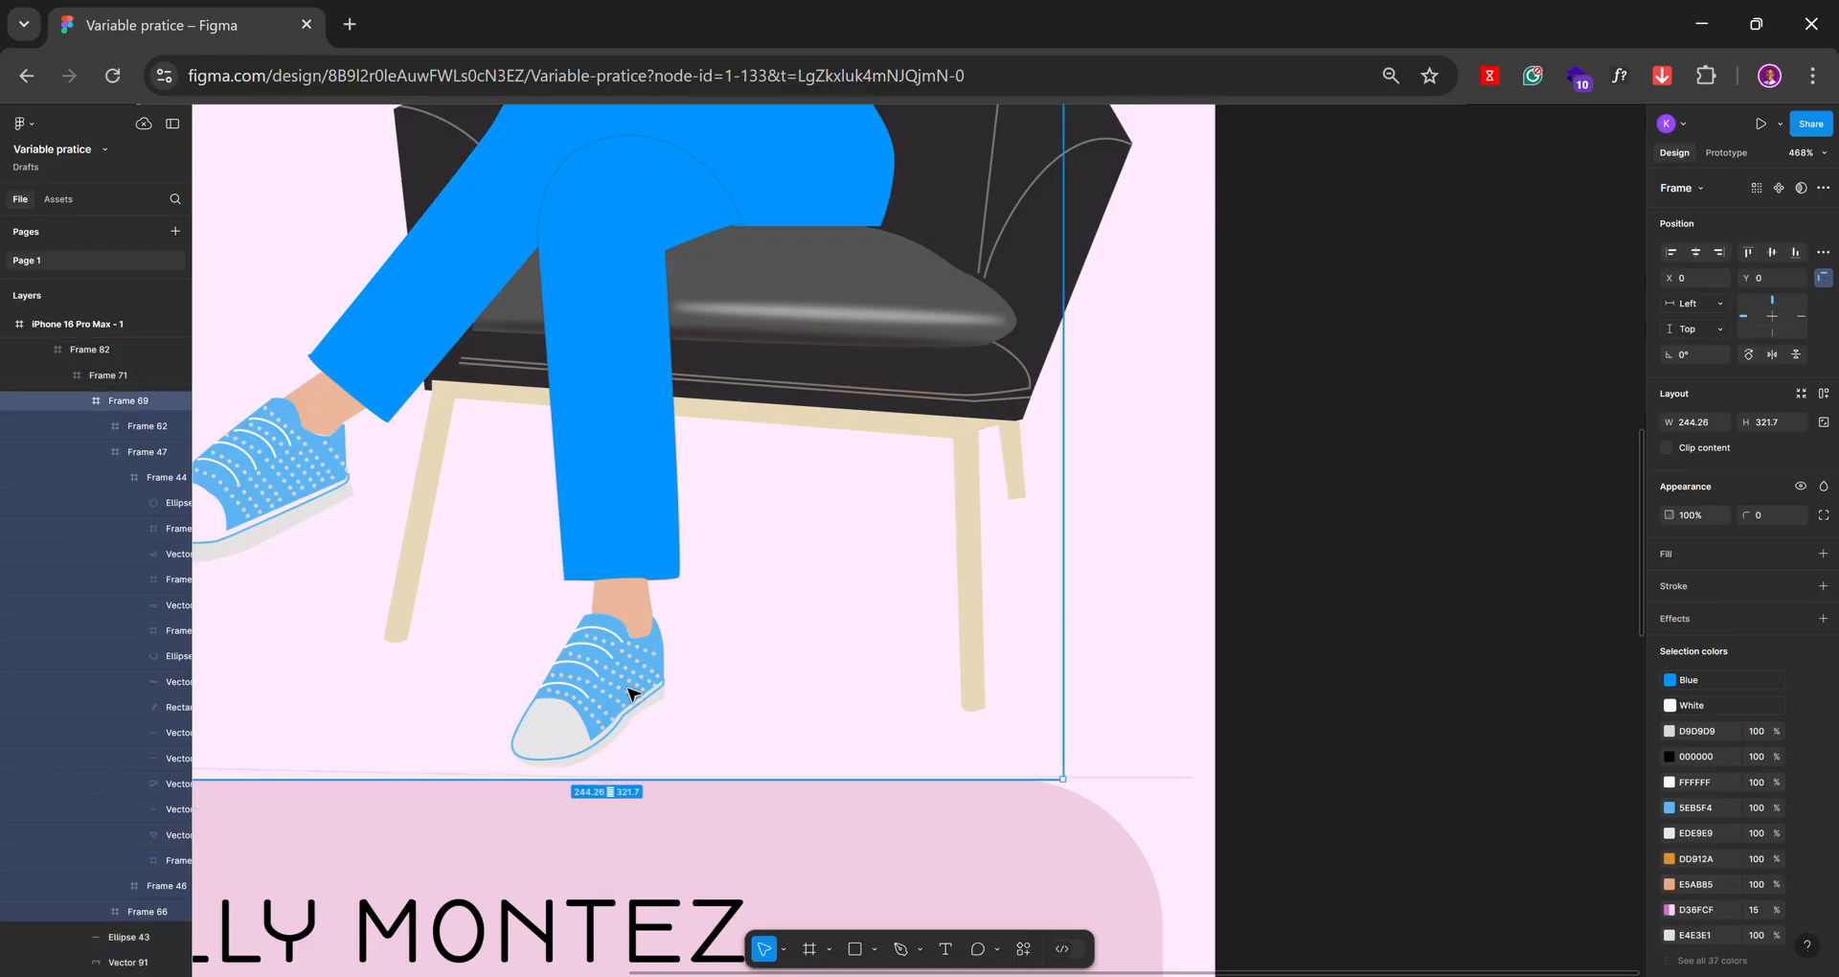
double_click(628, 688)
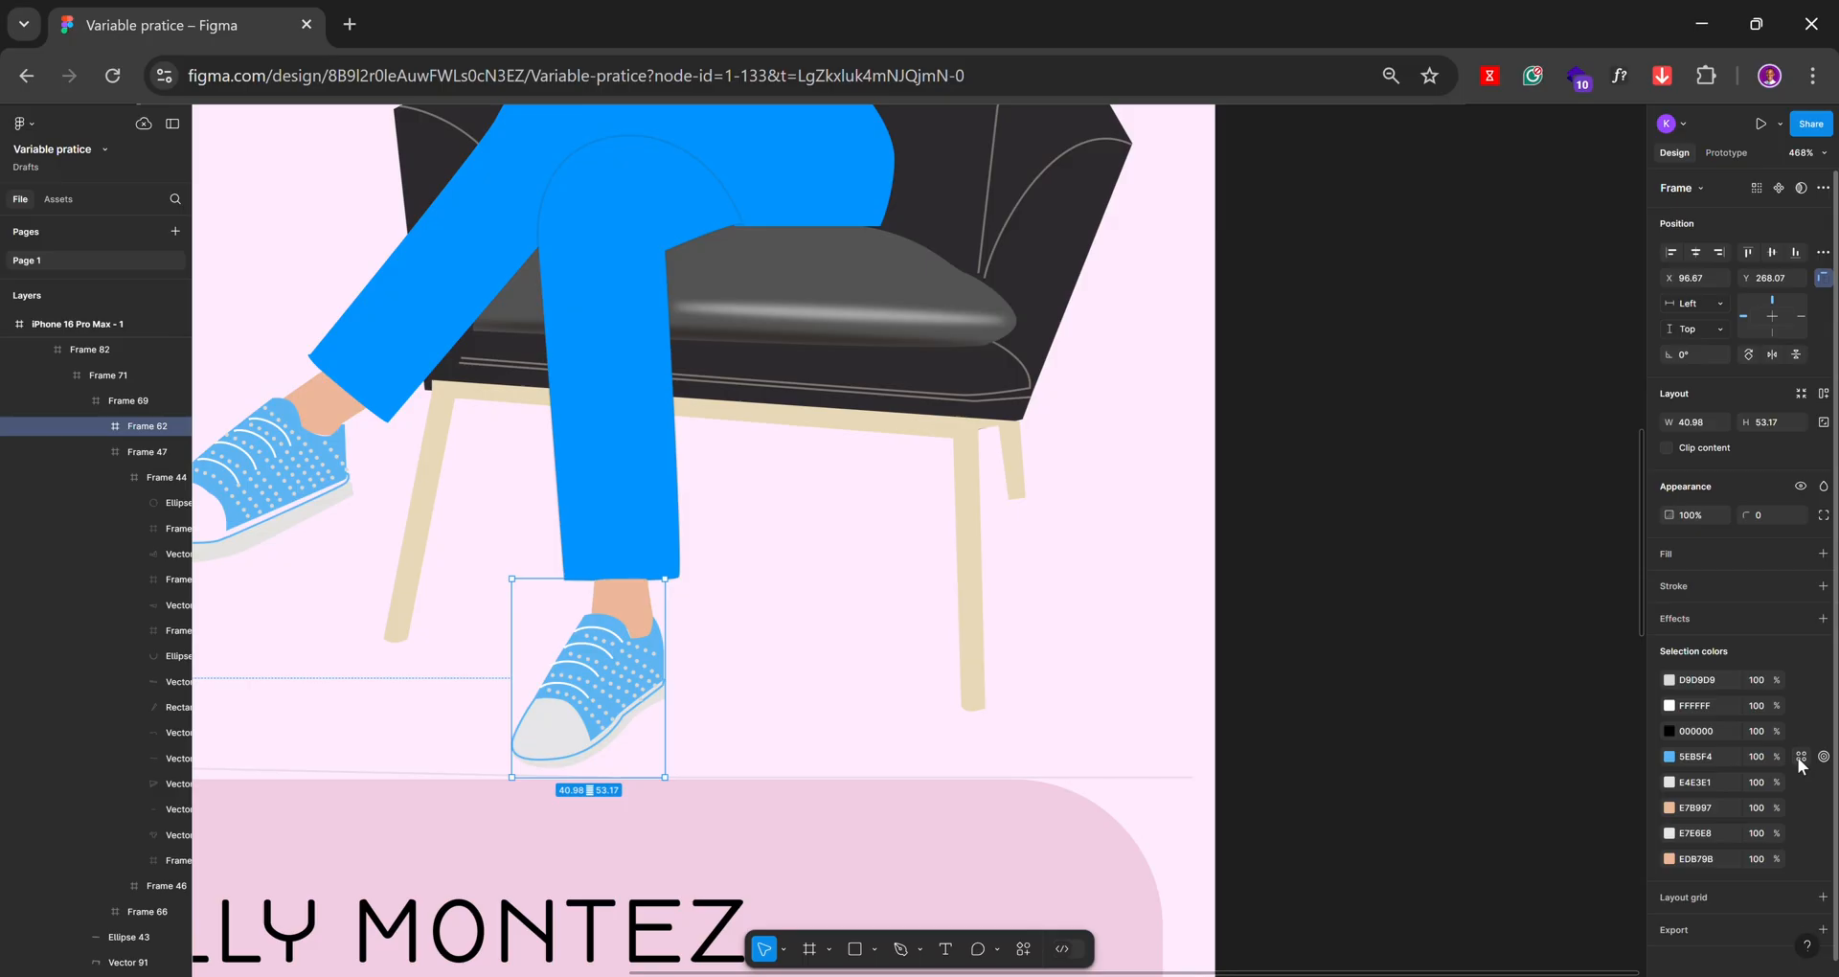
click(1797, 757)
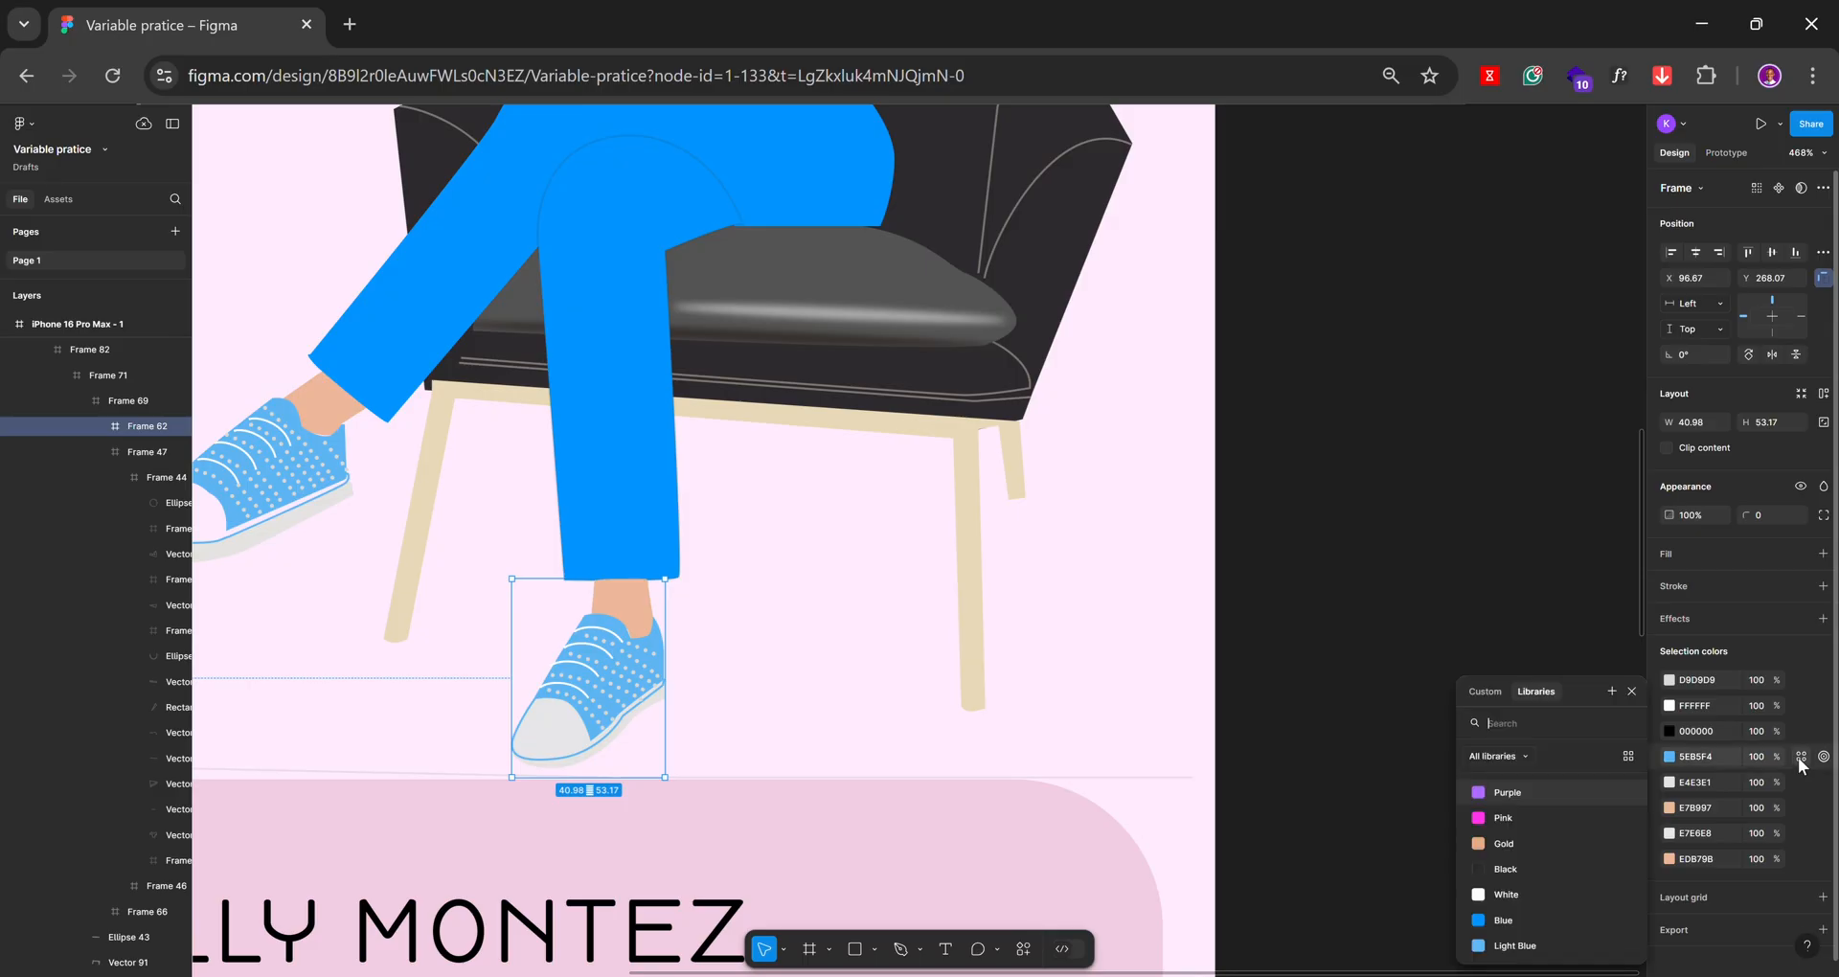
click(1511, 946)
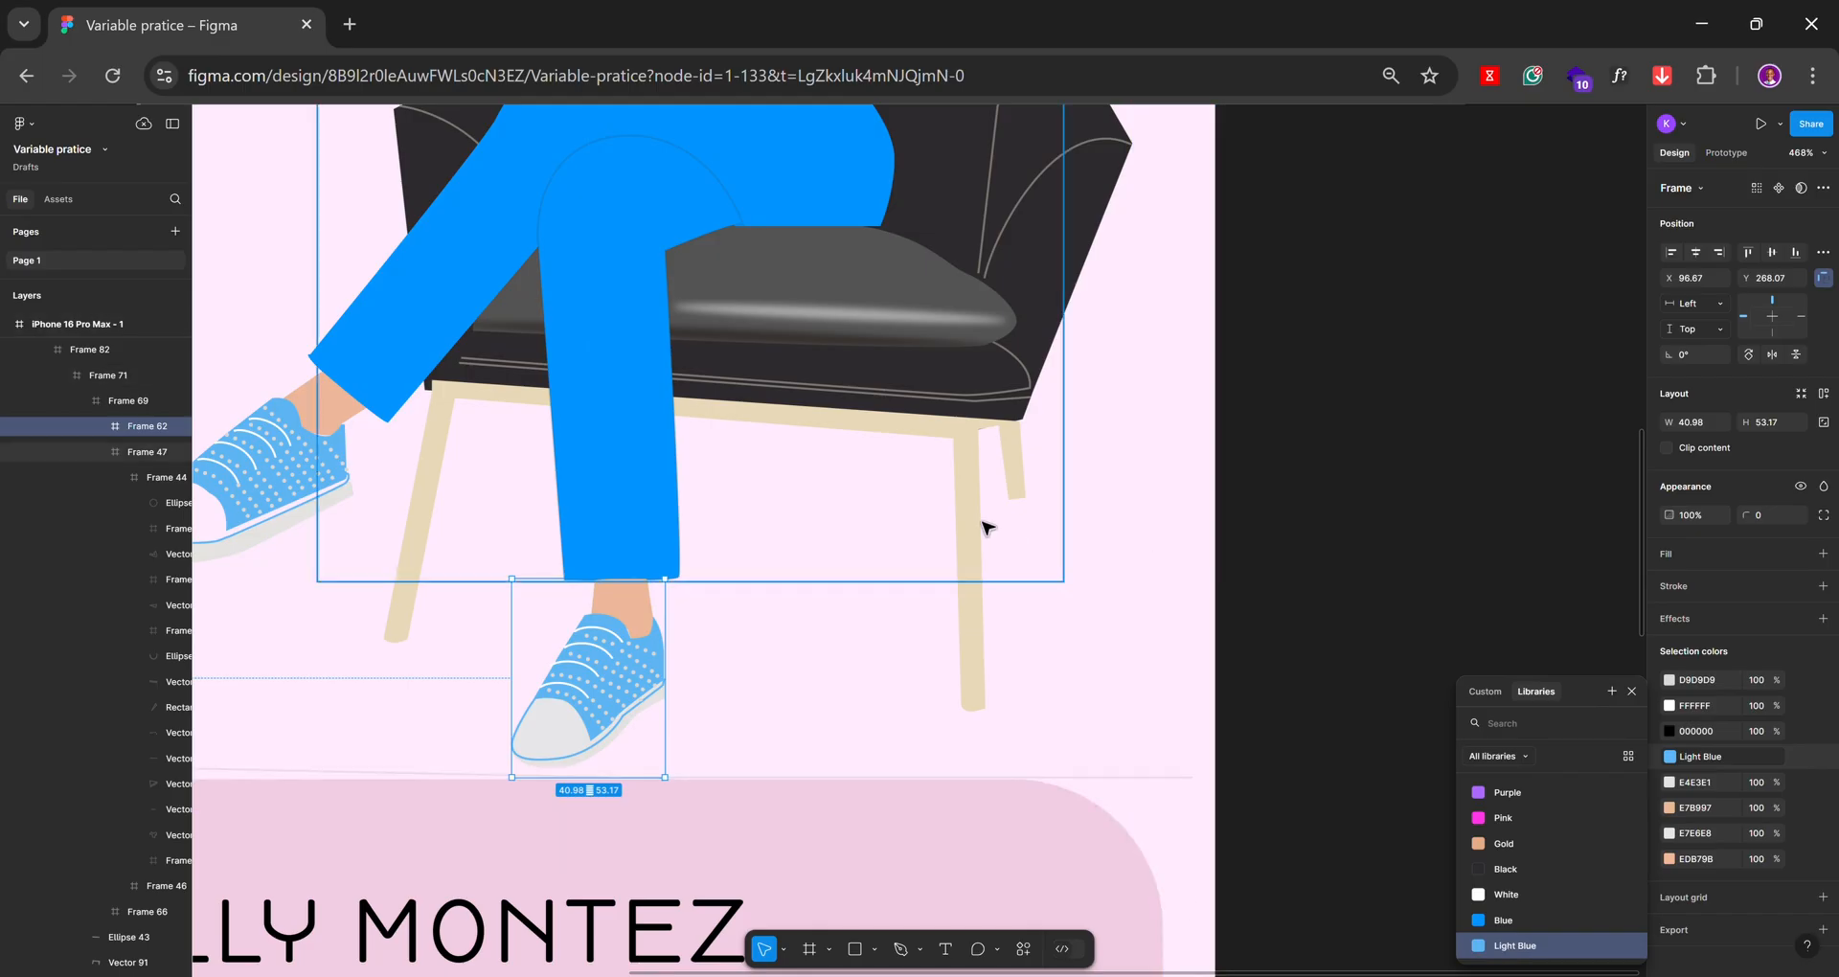
Link the 5EB5F4 color of the character's raised shoe to the Light Blue variable
ctrl+scroll(982, 525, down, 3)
ctrl+scroll(982, 532, down, 5)
ctrl+scroll(632, 555, up, 5)
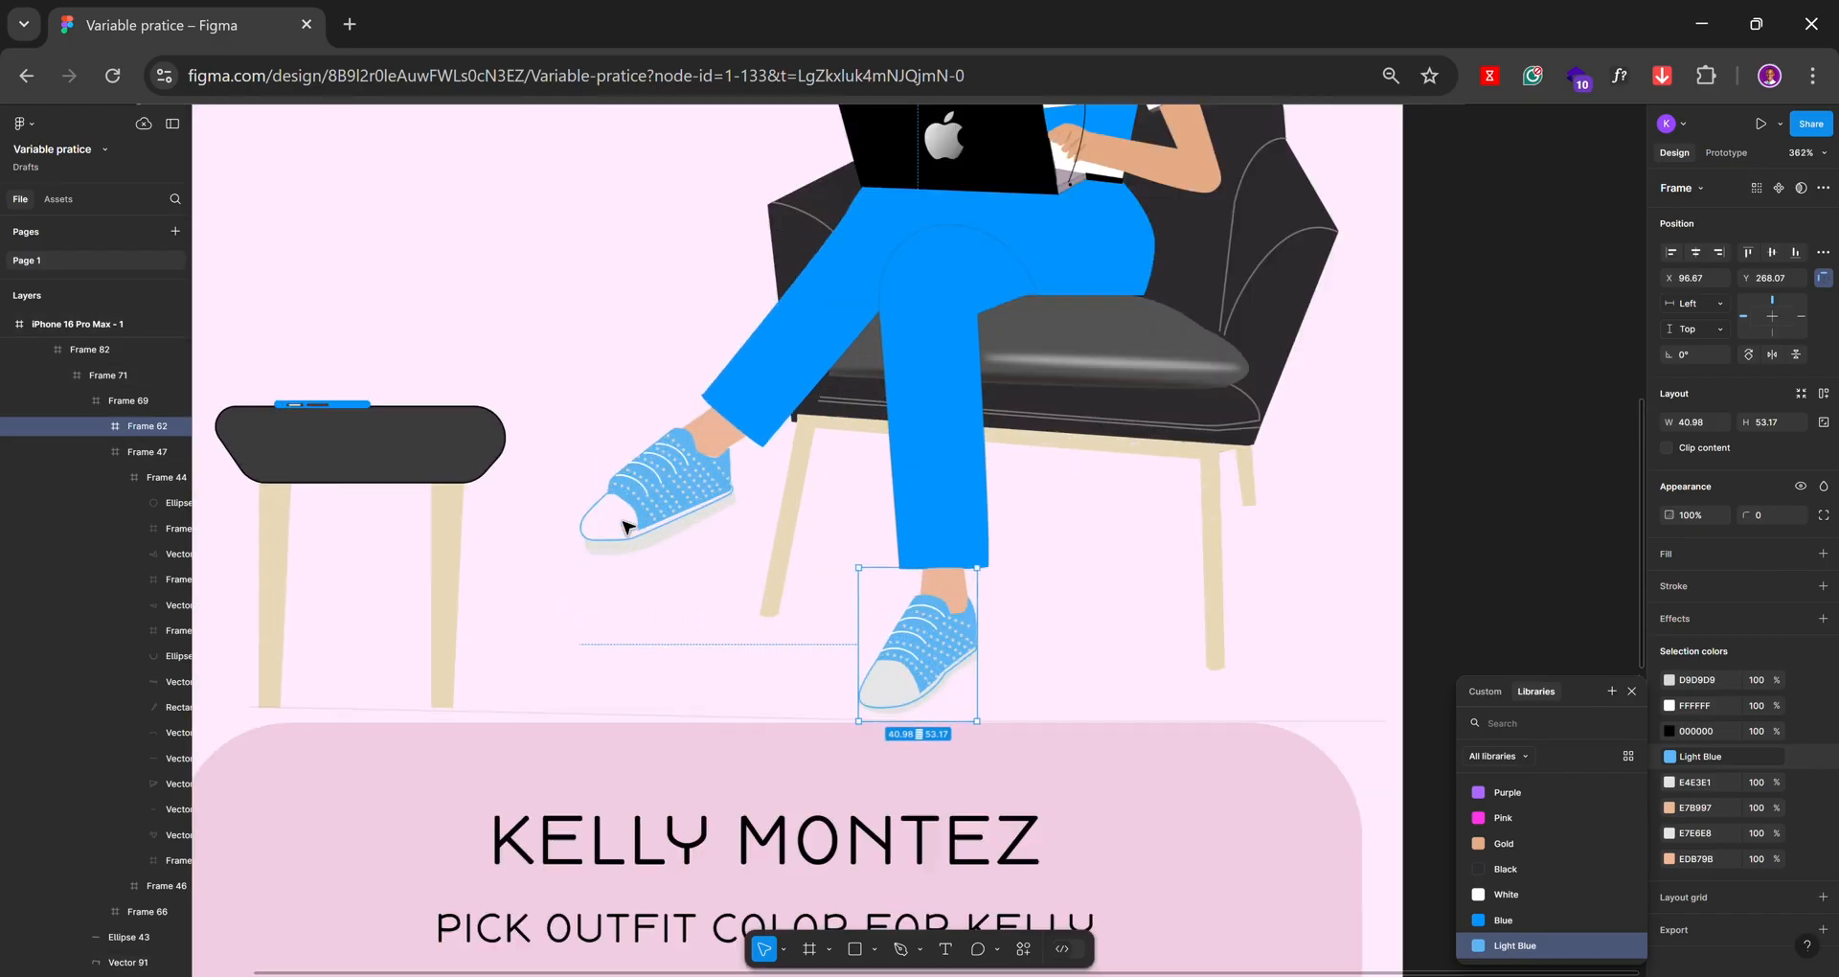
click(667, 498)
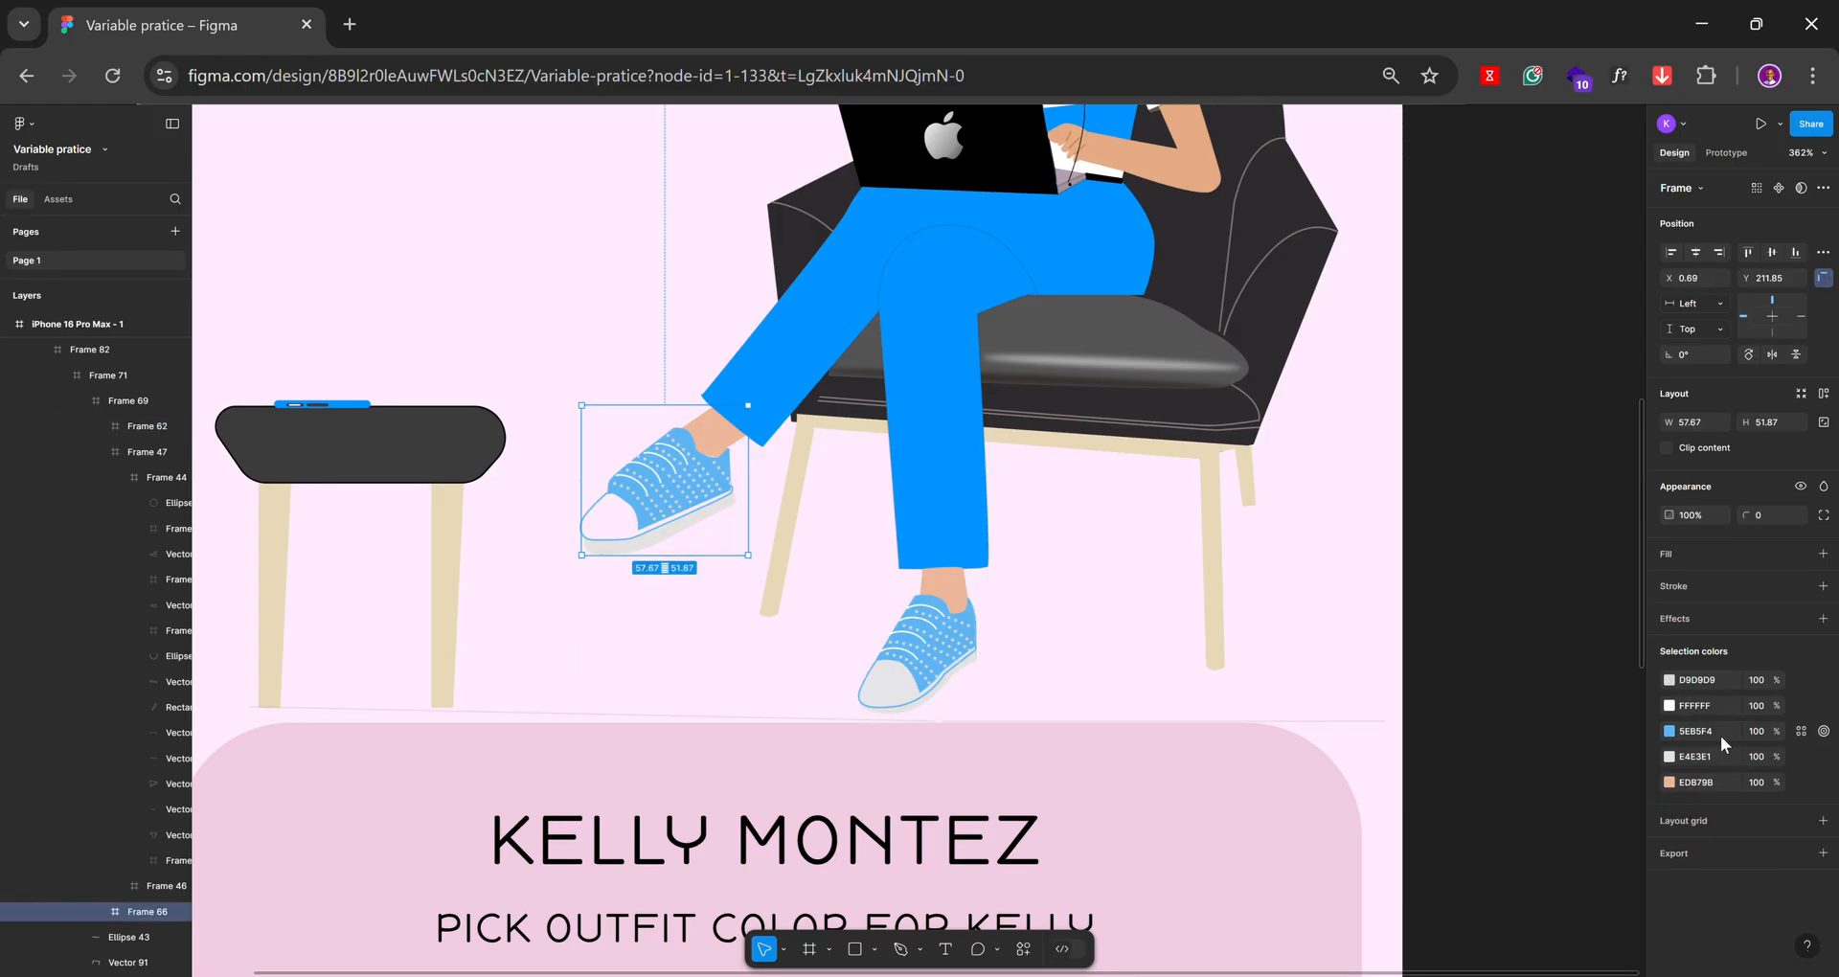
click(1802, 732)
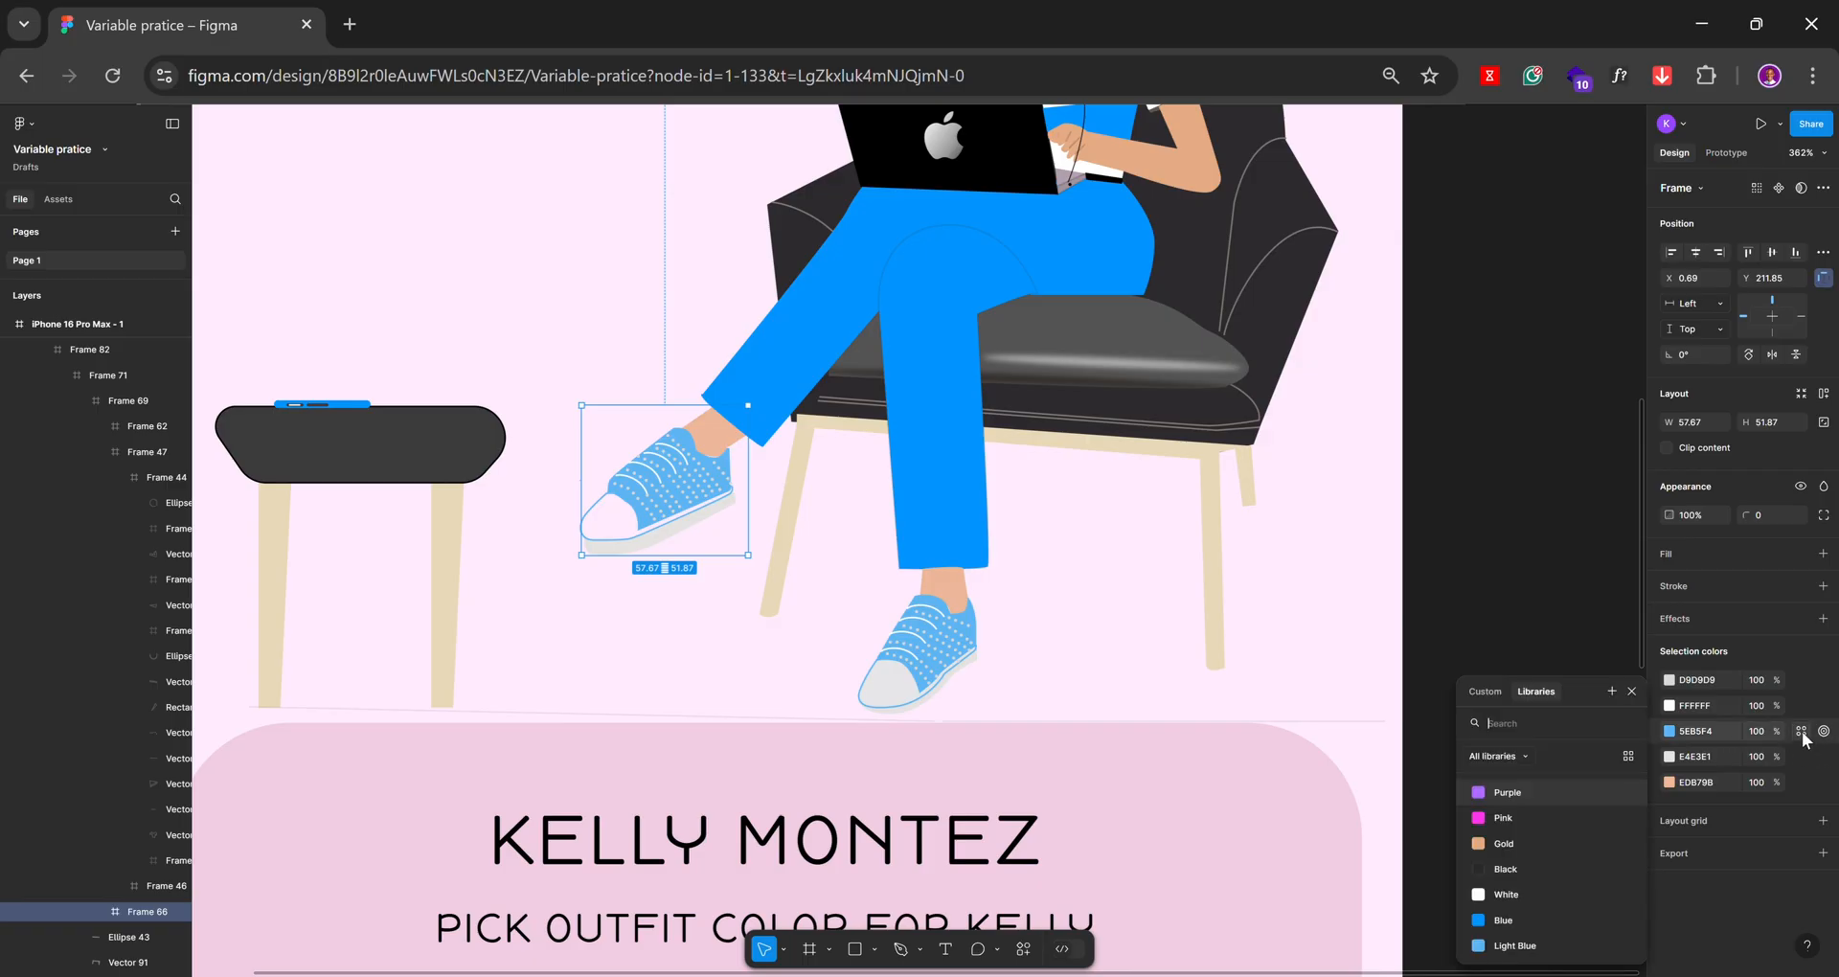
click(1559, 946)
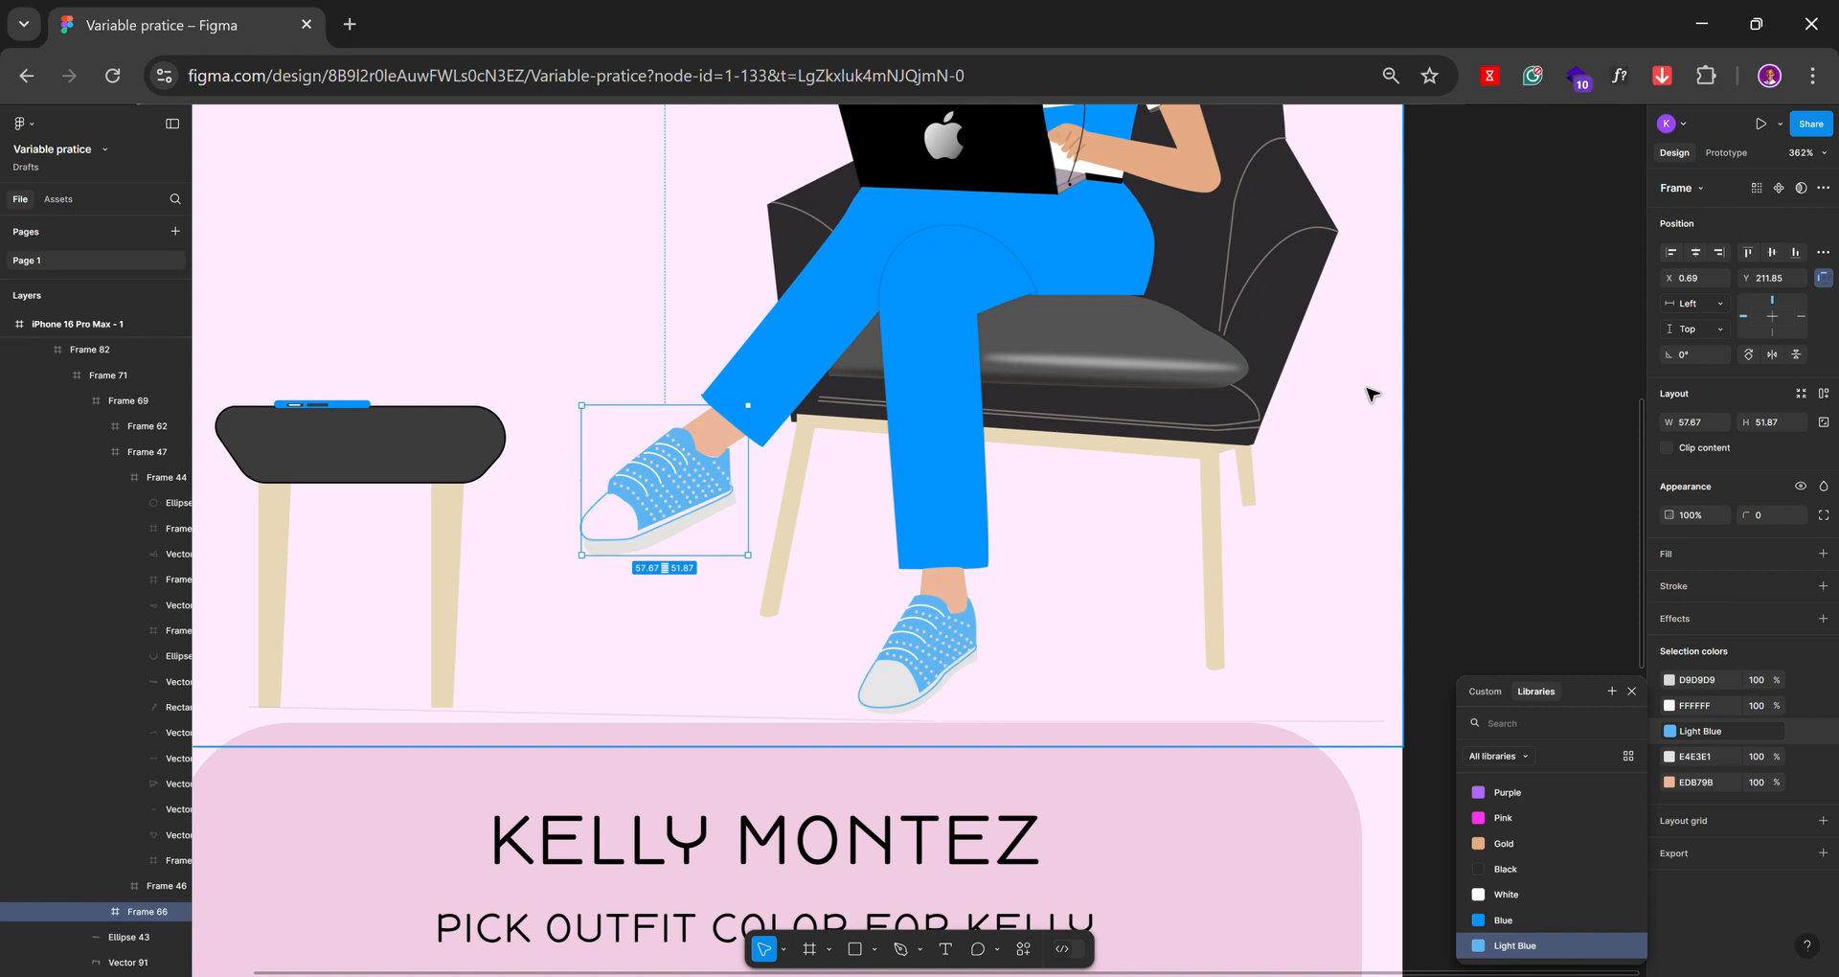
Link the fill of the rounded blue rectangle lying on the side table to the Blue variable
click(431, 345)
scroll(247, 409, up, 5)
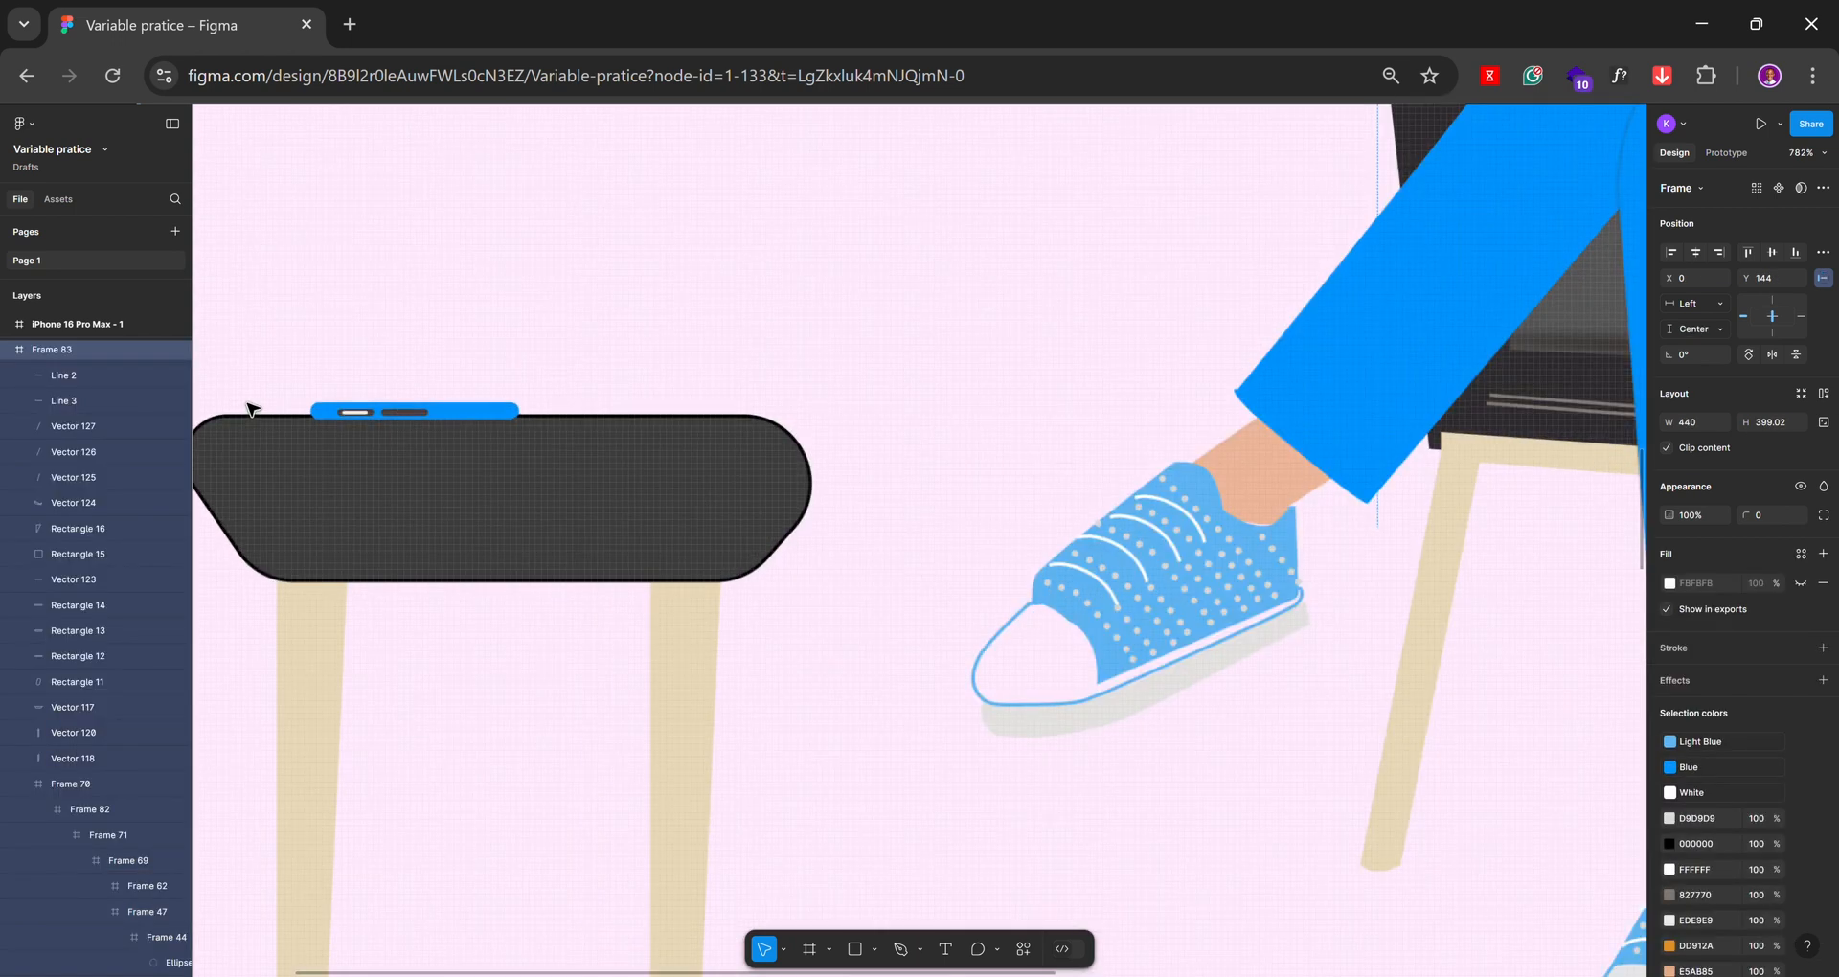
scroll(247, 409, up, 3)
scroll(364, 414, up, 4)
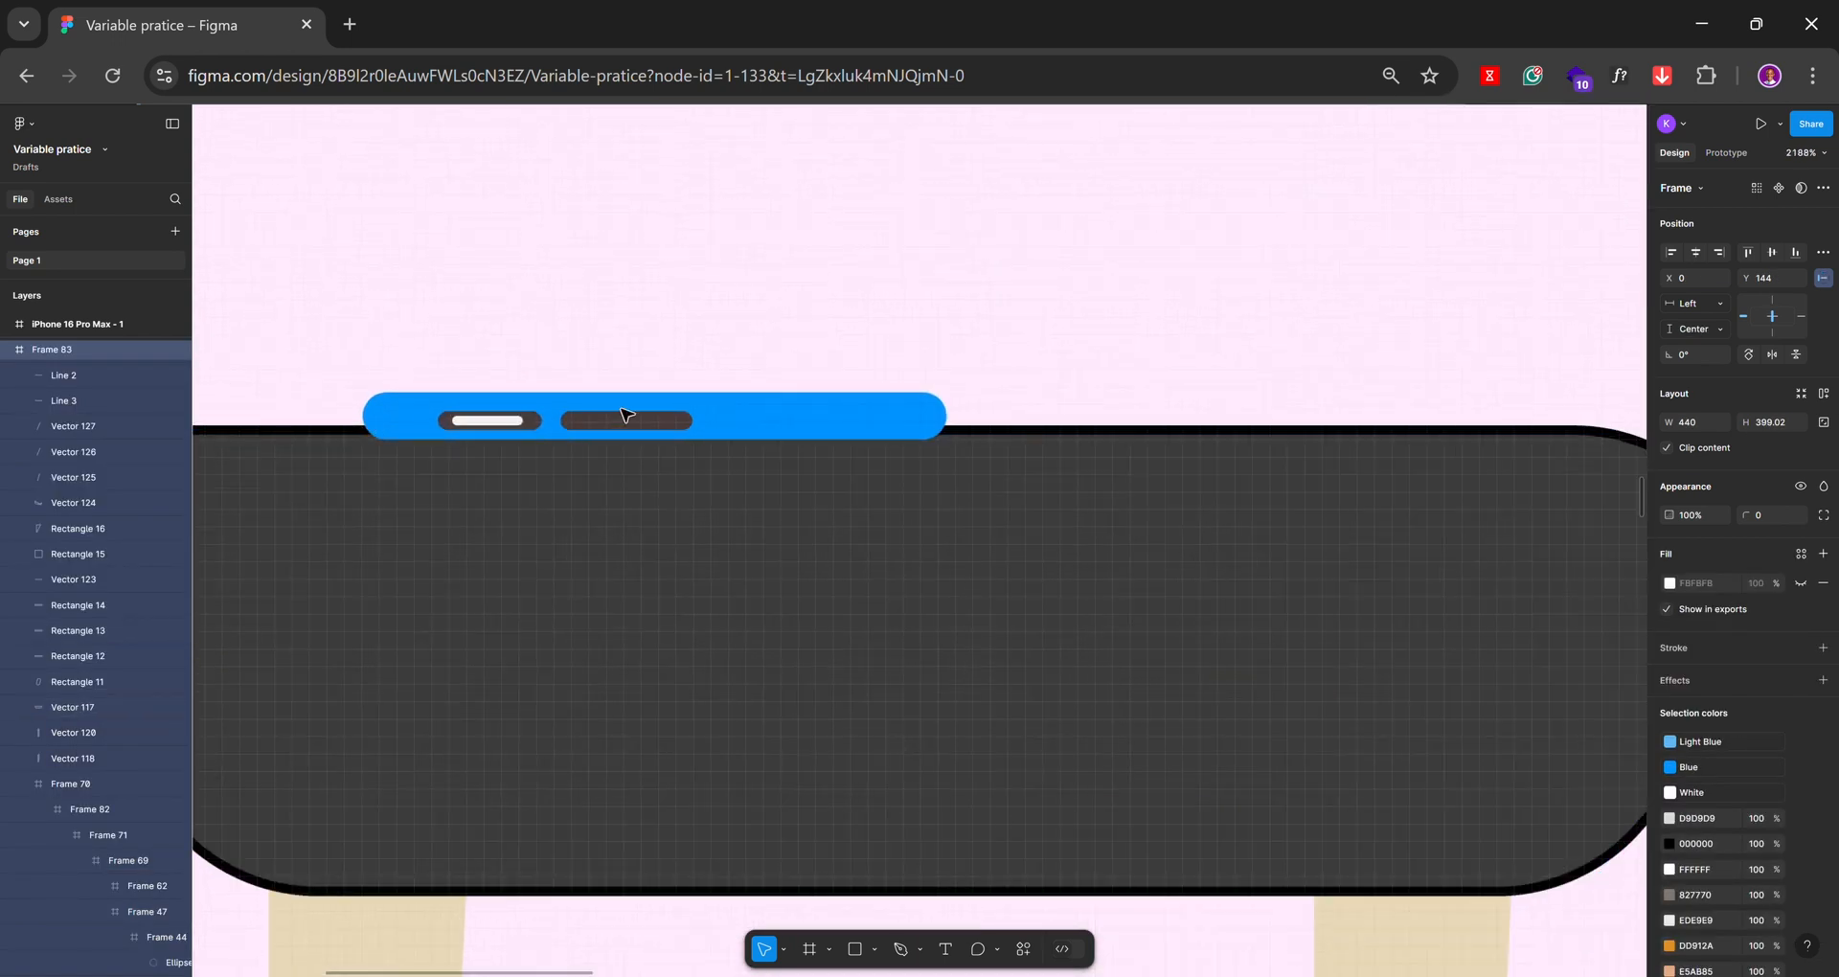
click(766, 434)
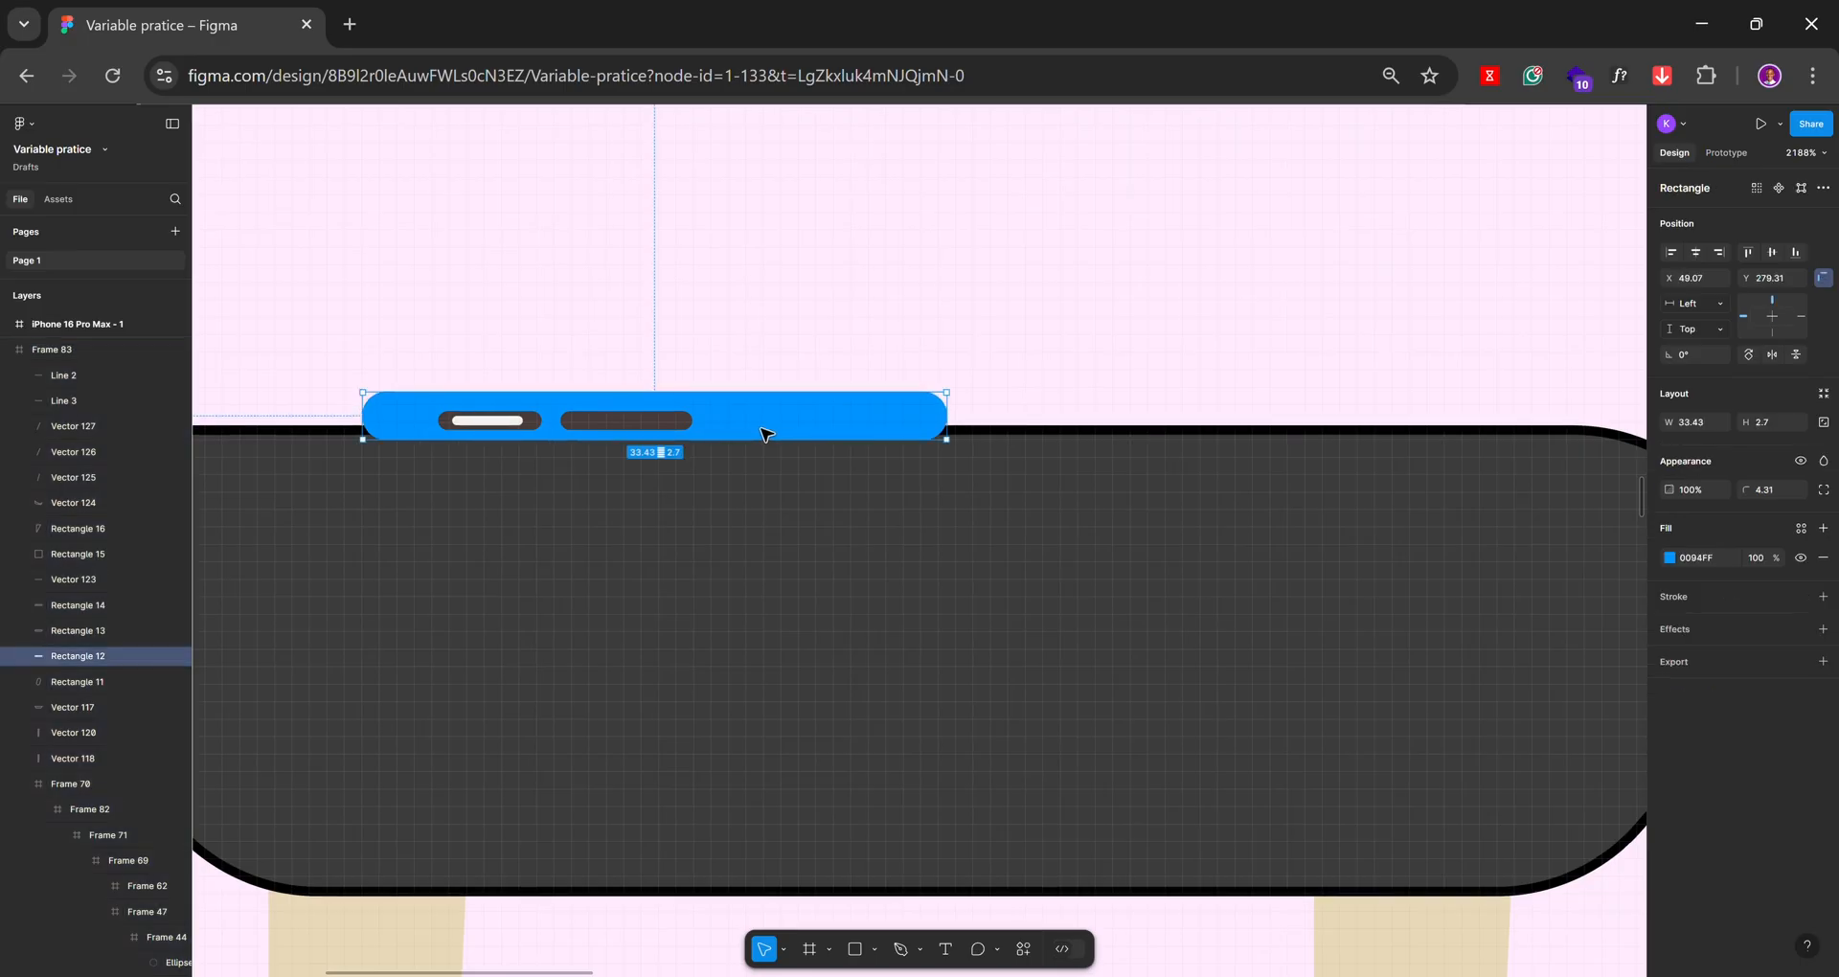
click(1801, 529)
click(1515, 758)
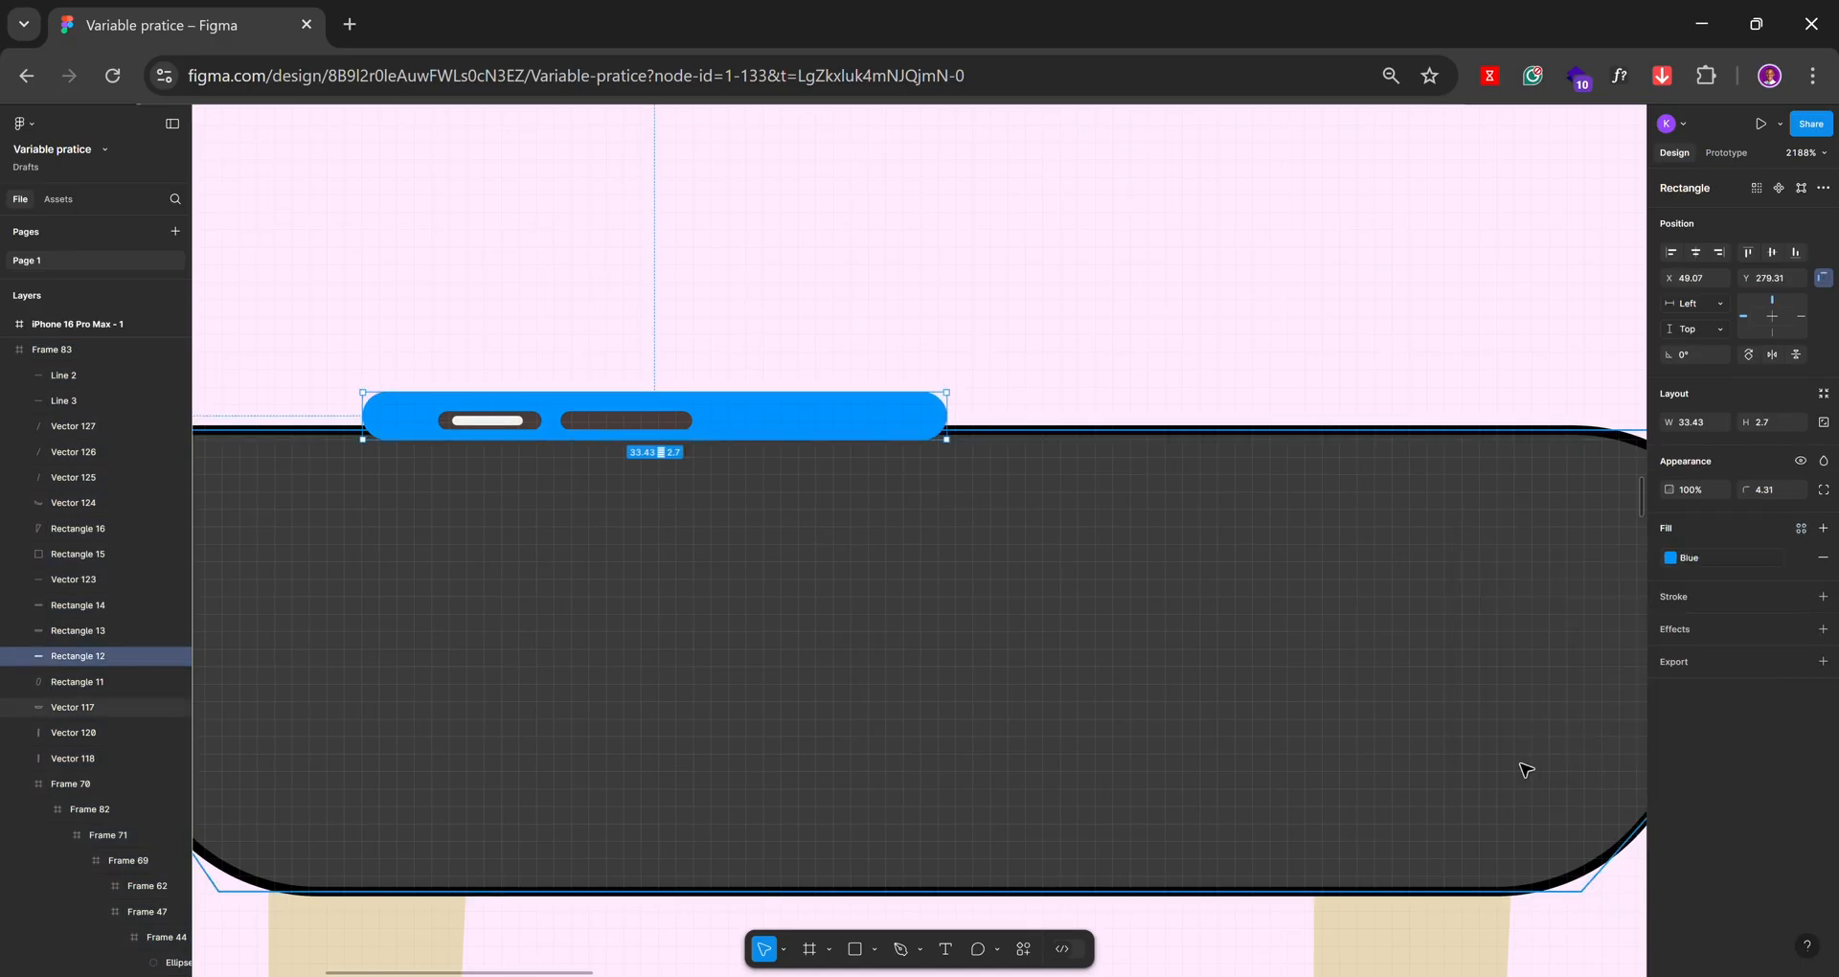
Link the FFFFFF selection color of the shirt illustration in the outfit picker's first row to the White variable
scroll(623, 341, down, 10)
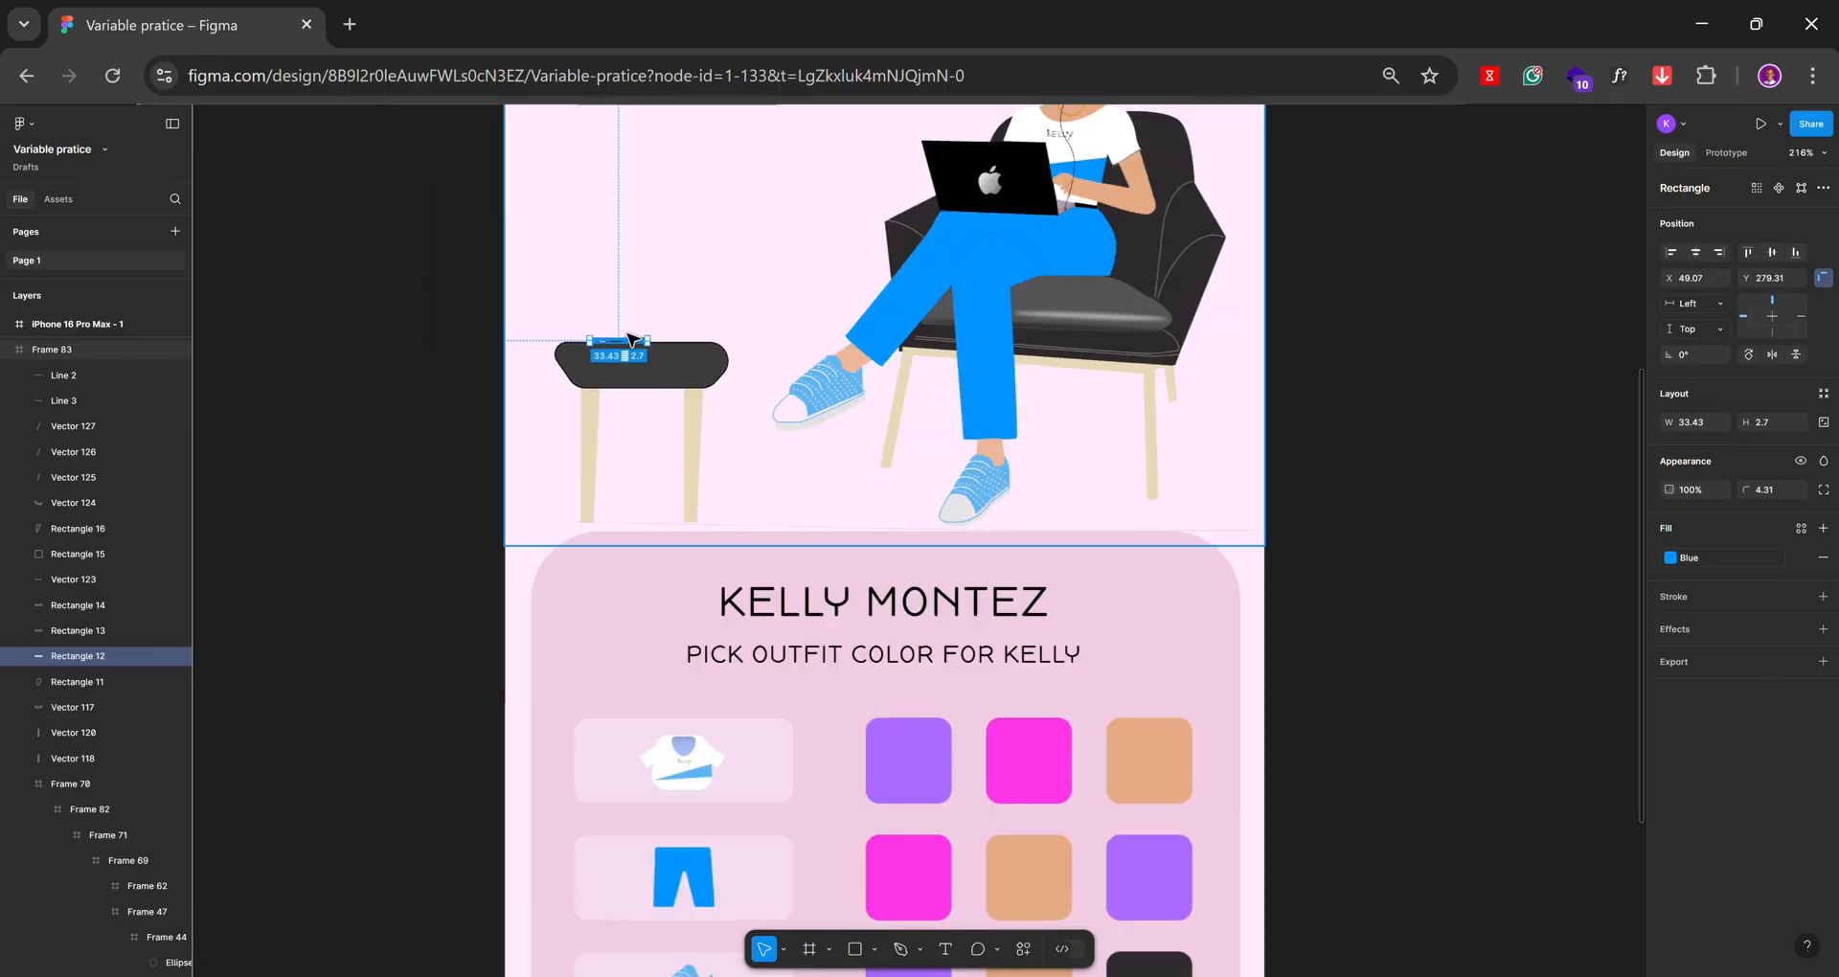
scroll(726, 316, down, 8)
scroll(694, 546, up, 2)
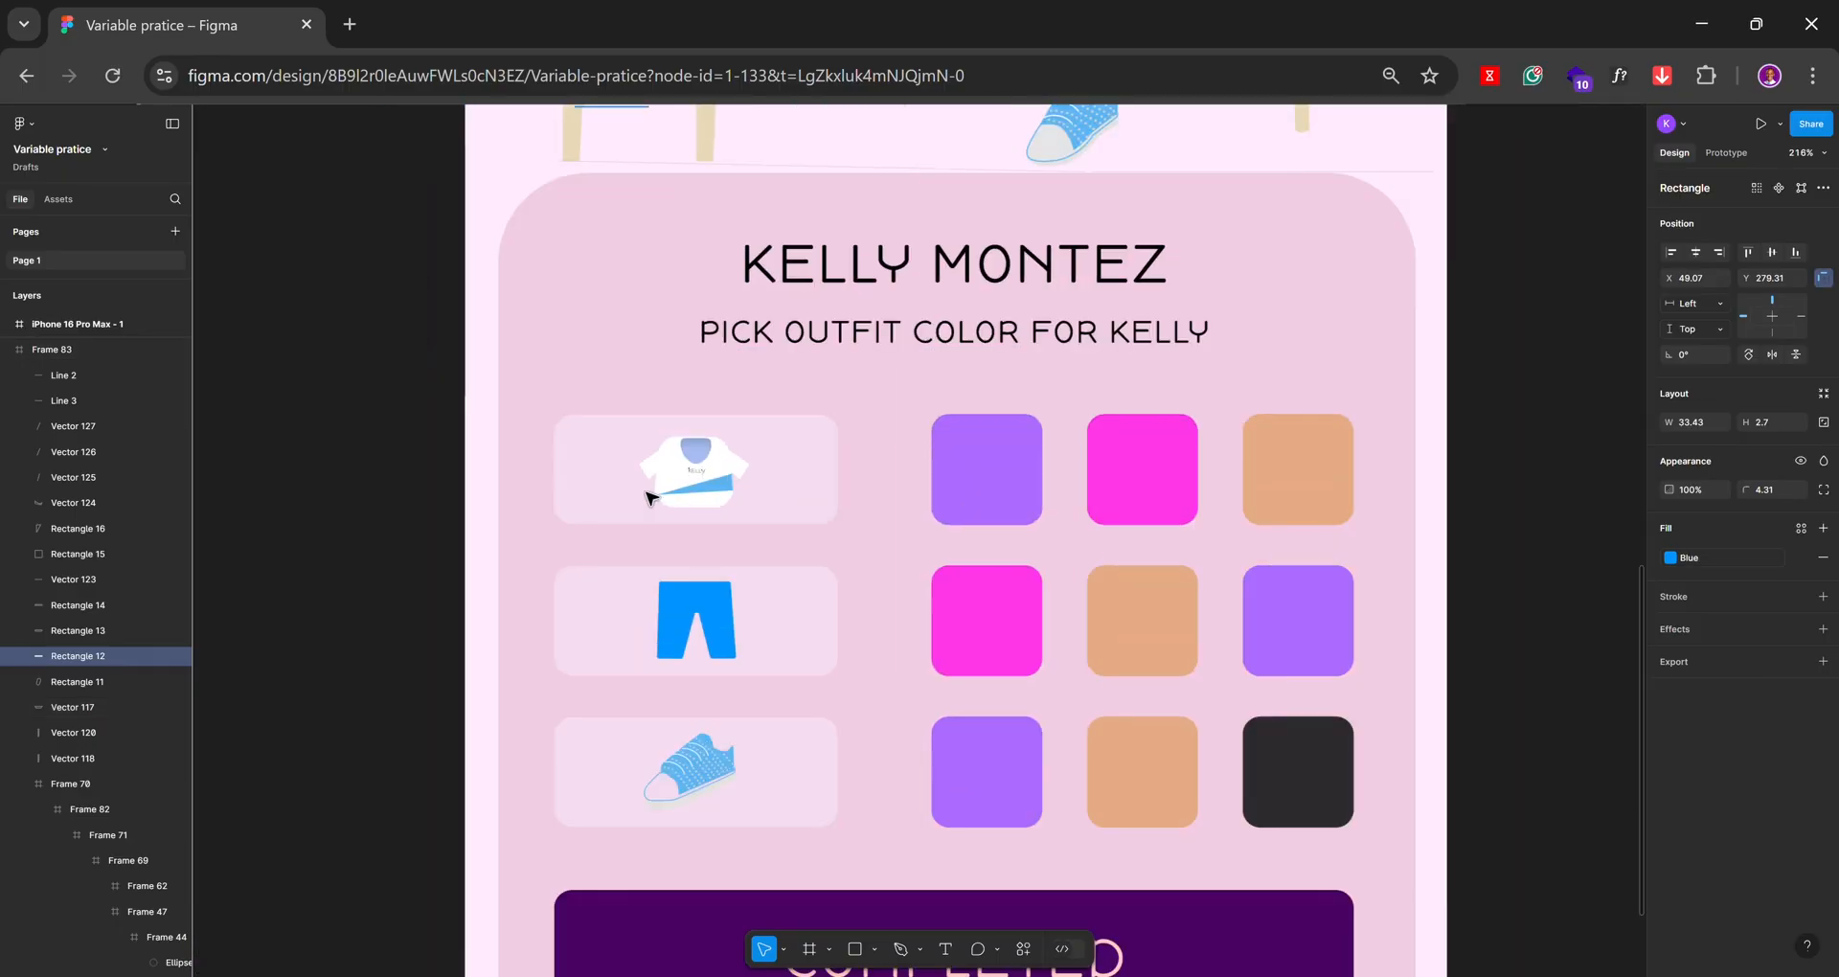
scroll(649, 497, up, 8)
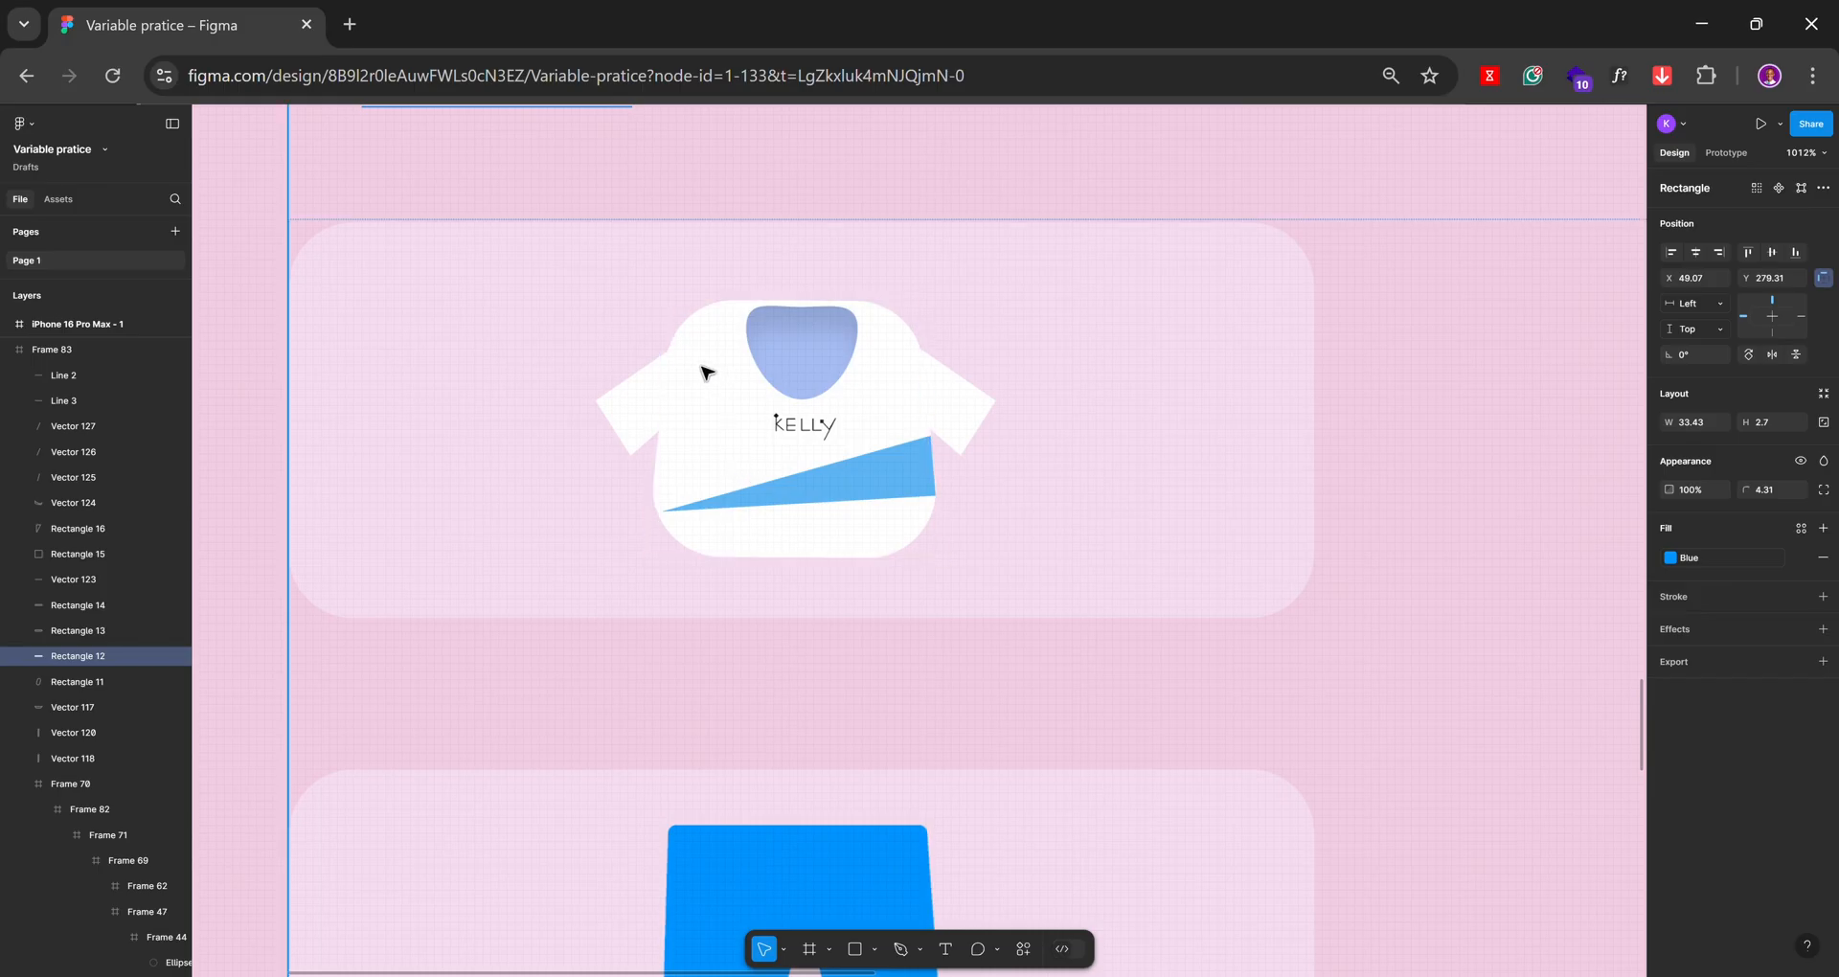
double_click(700, 368)
double_click(700, 368)
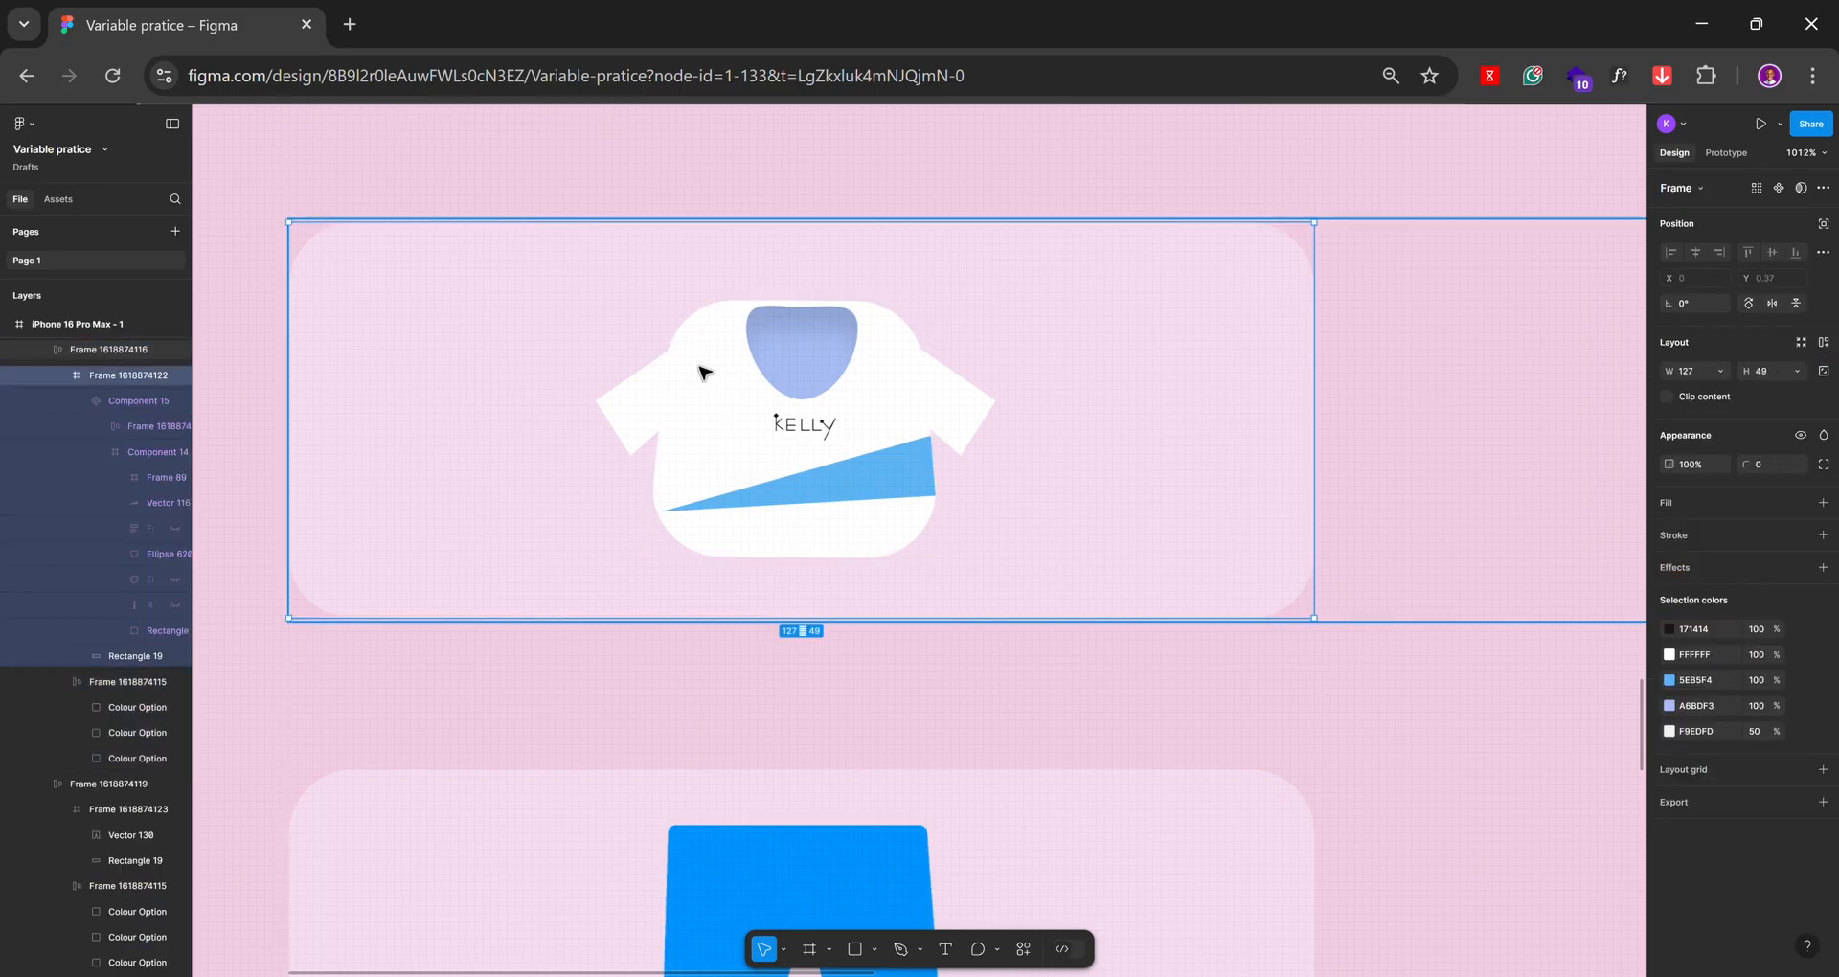
double_click(704, 372)
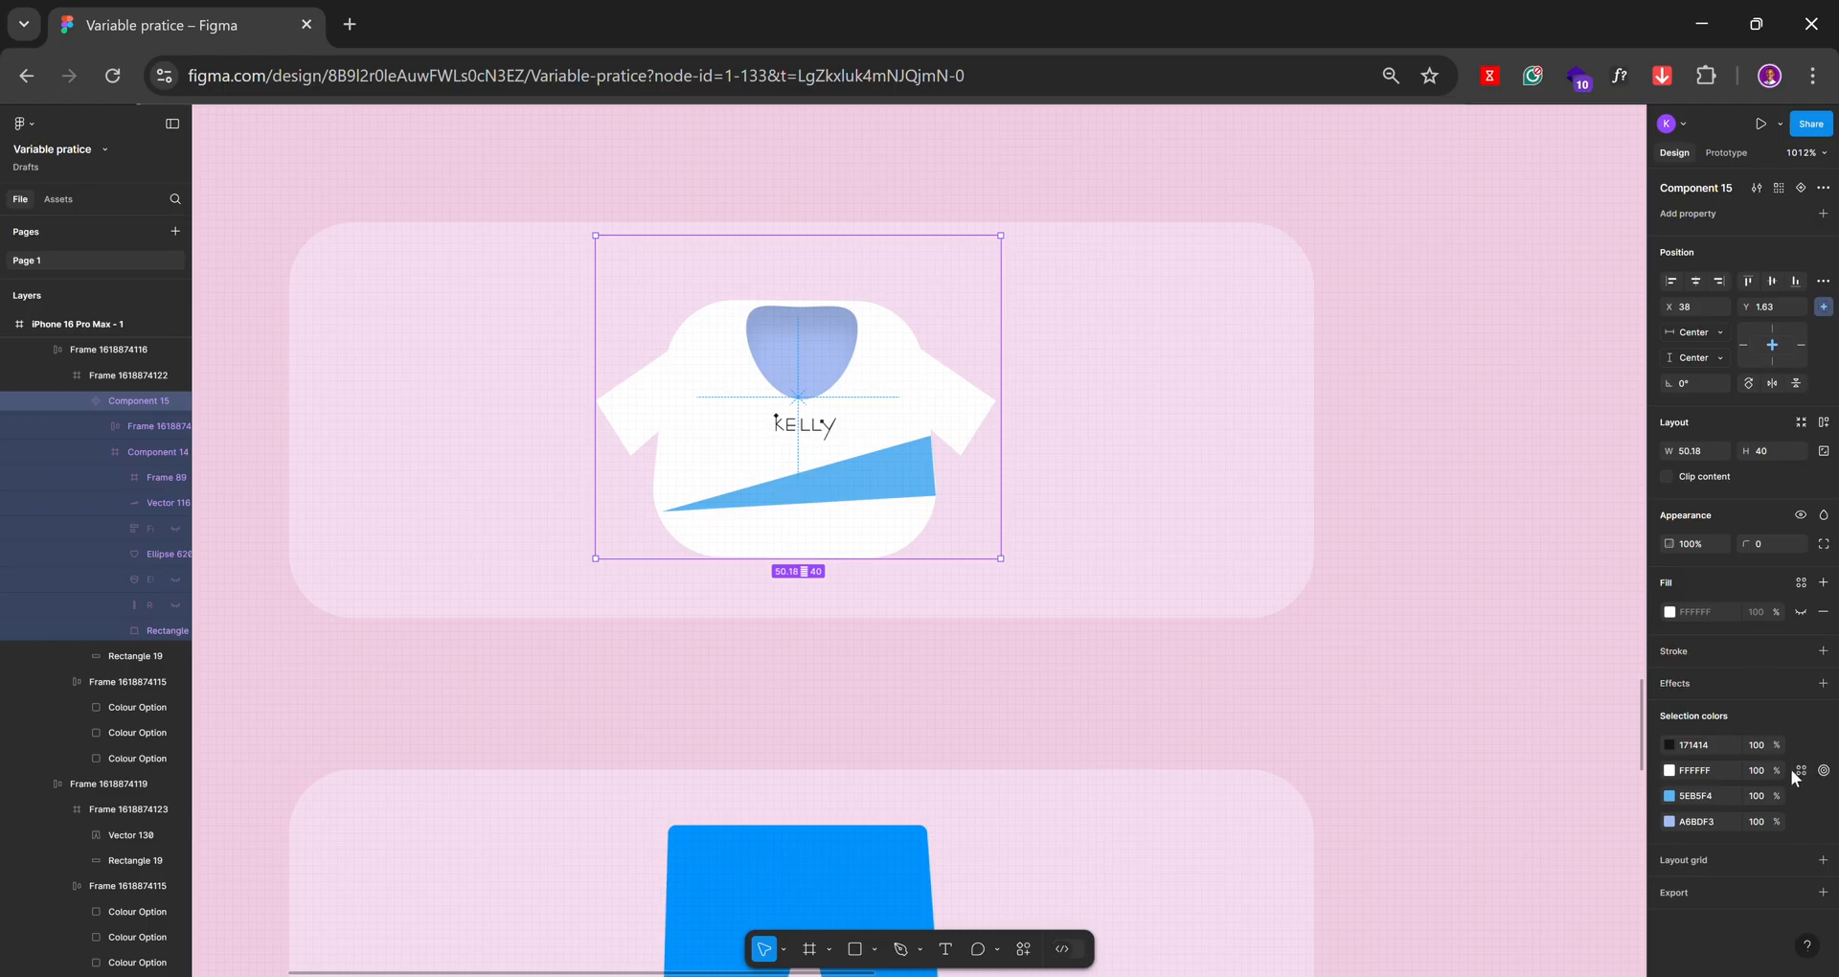
click(1801, 770)
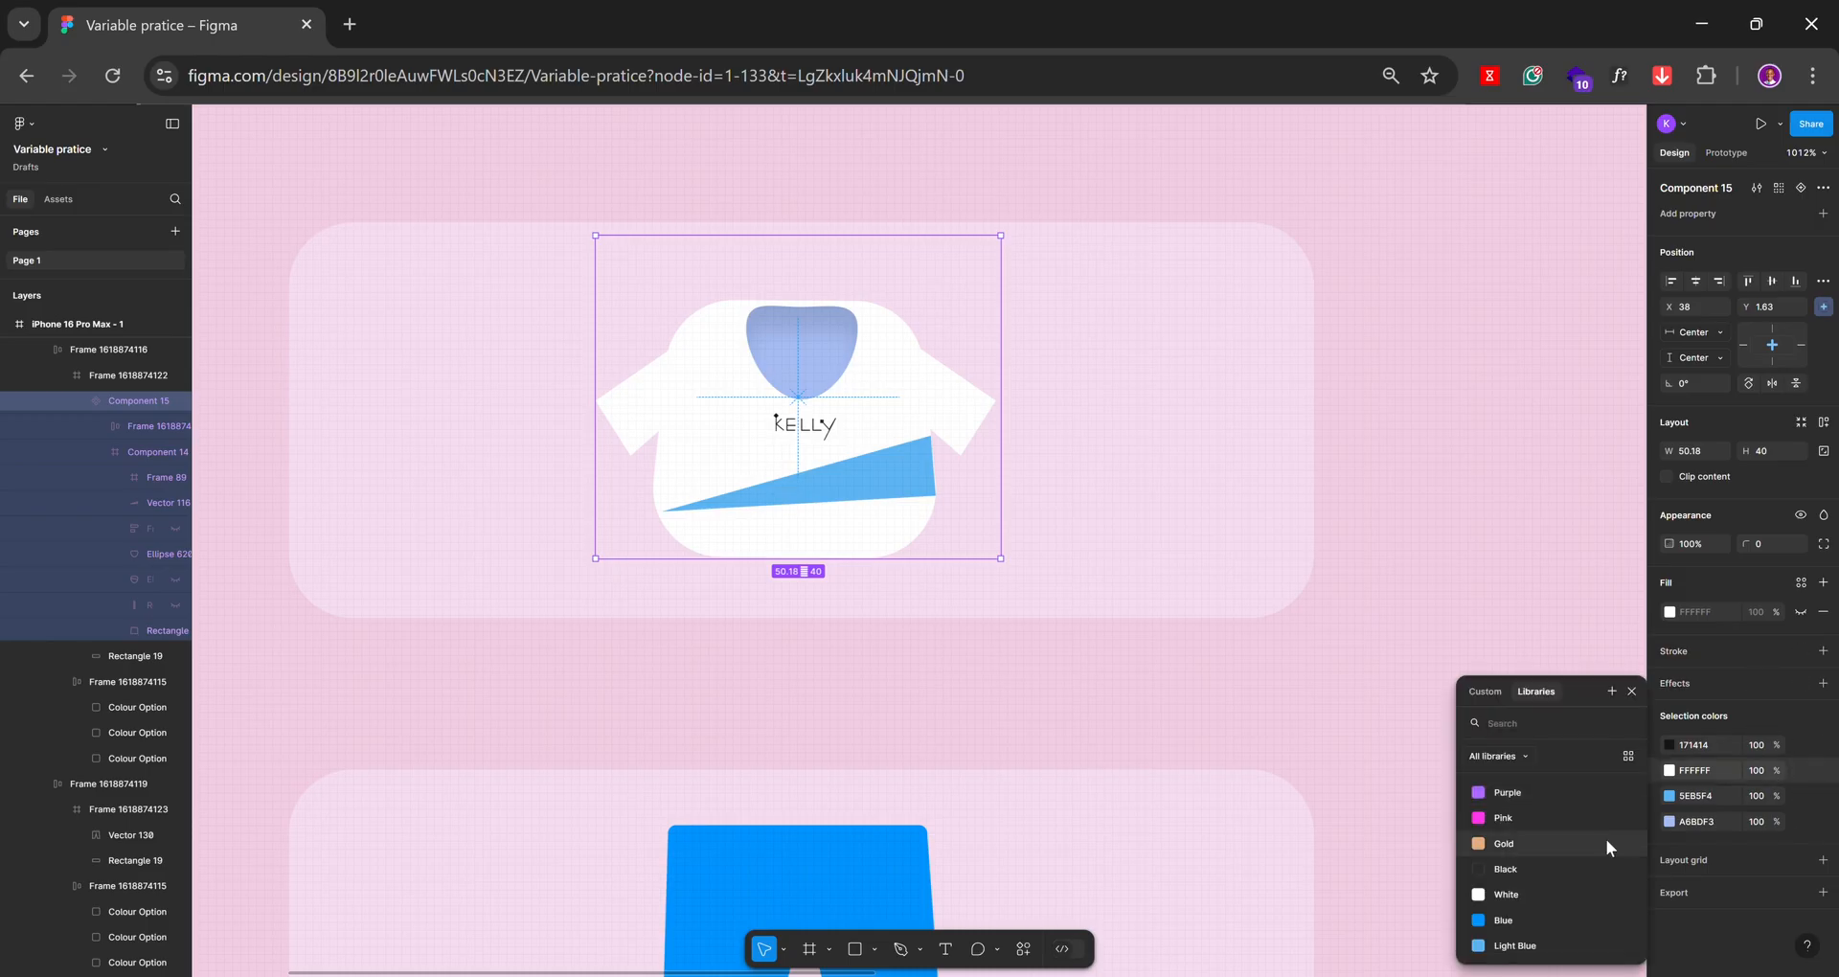
click(1548, 903)
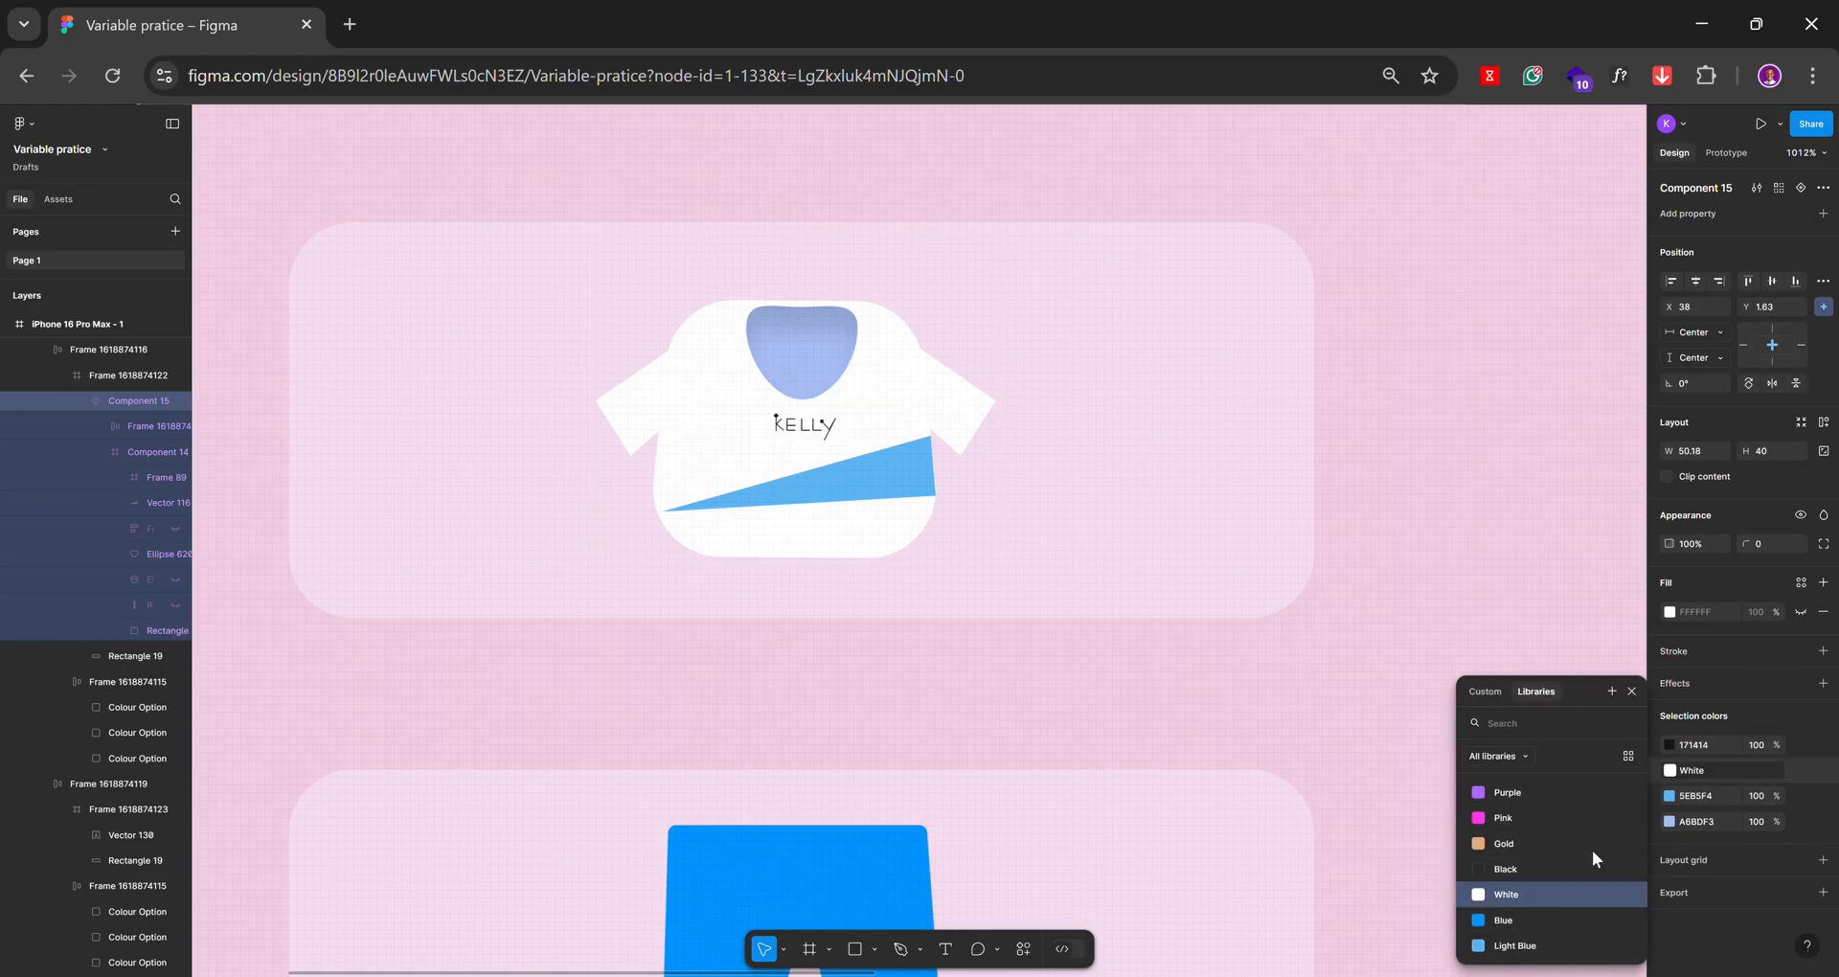
Link the fill of the diagonal stripe on the picker's shirt illustration to the Blue variable
click(875, 482)
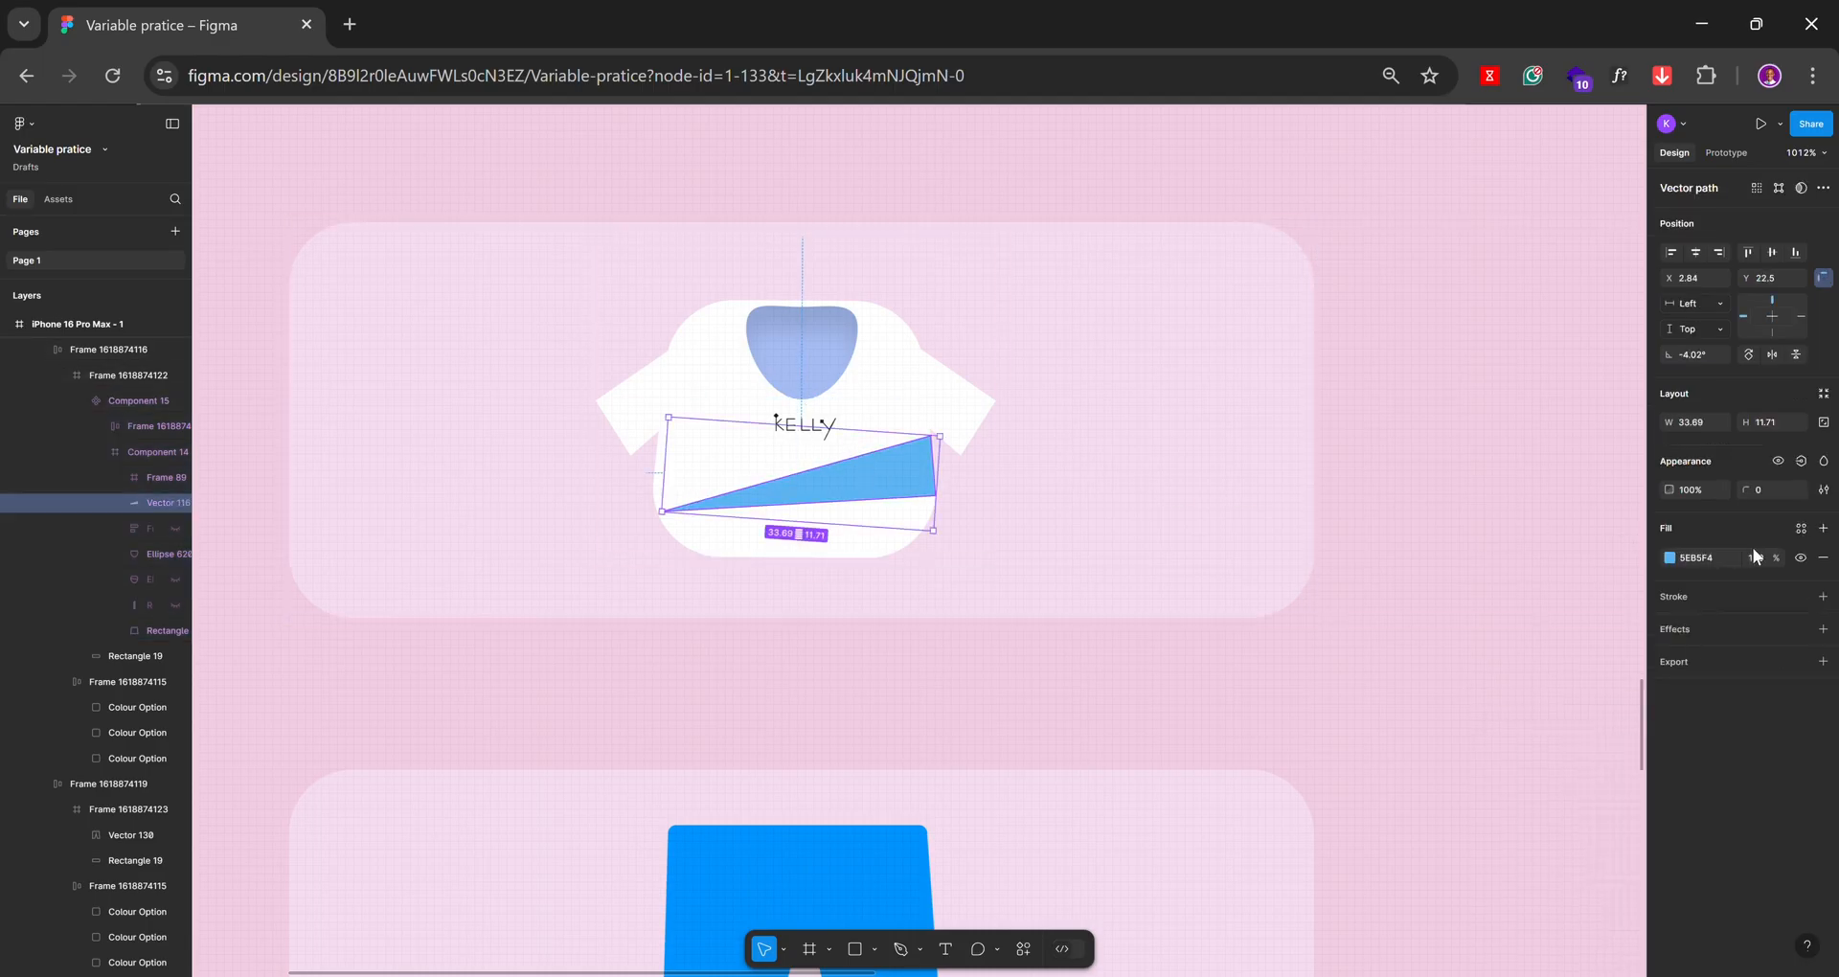
click(1801, 530)
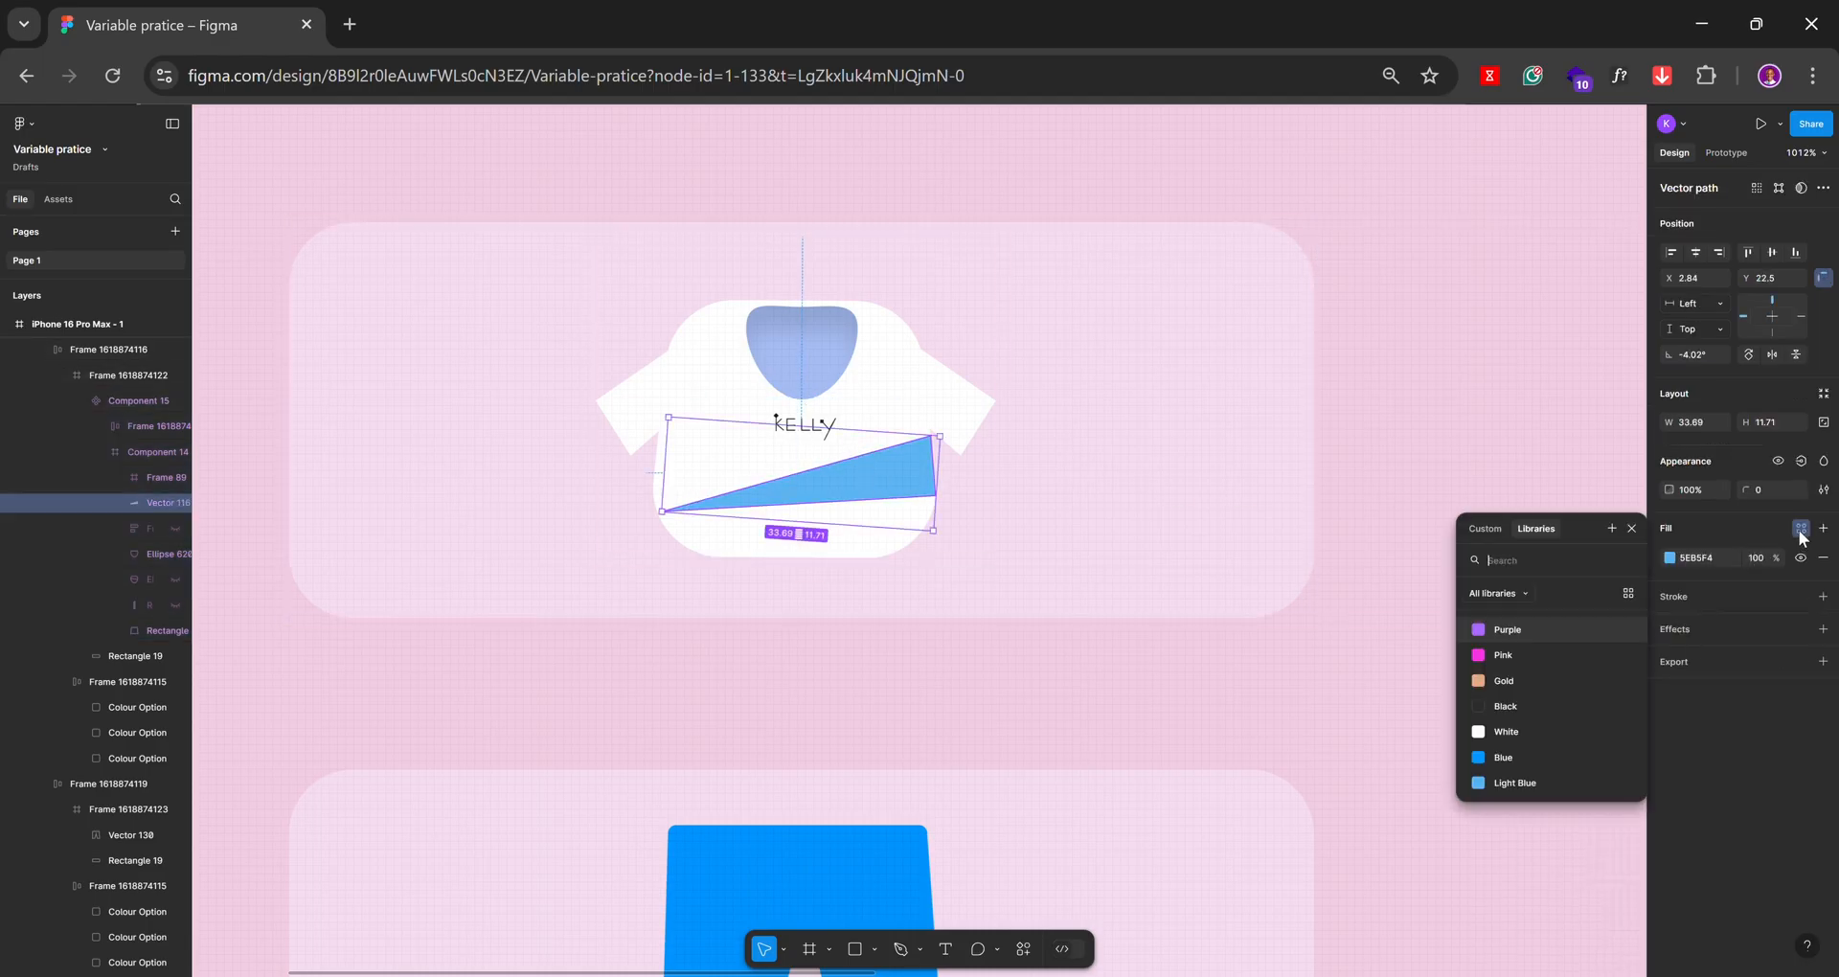
click(1531, 755)
Link the fill of the trousers illustration in the outfit picker's second row to the Blue variable
scroll(744, 308, down, 3)
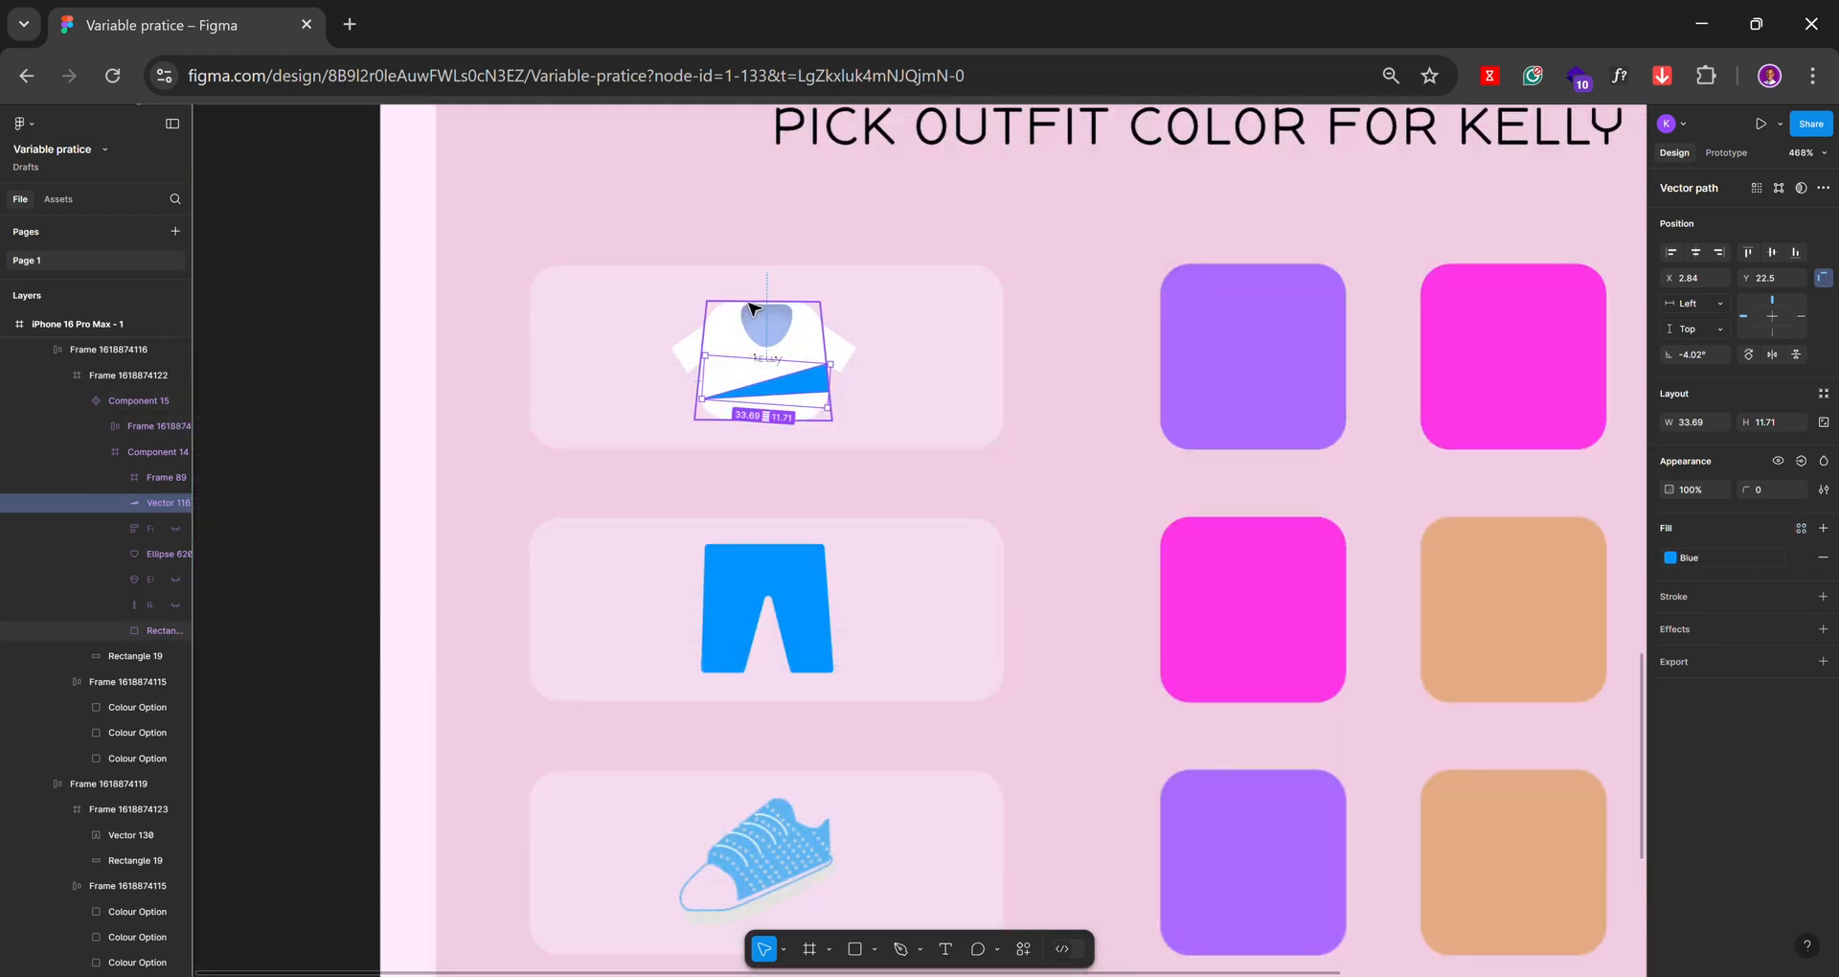
scroll(760, 314, down, 3)
scroll(785, 285, up, 3)
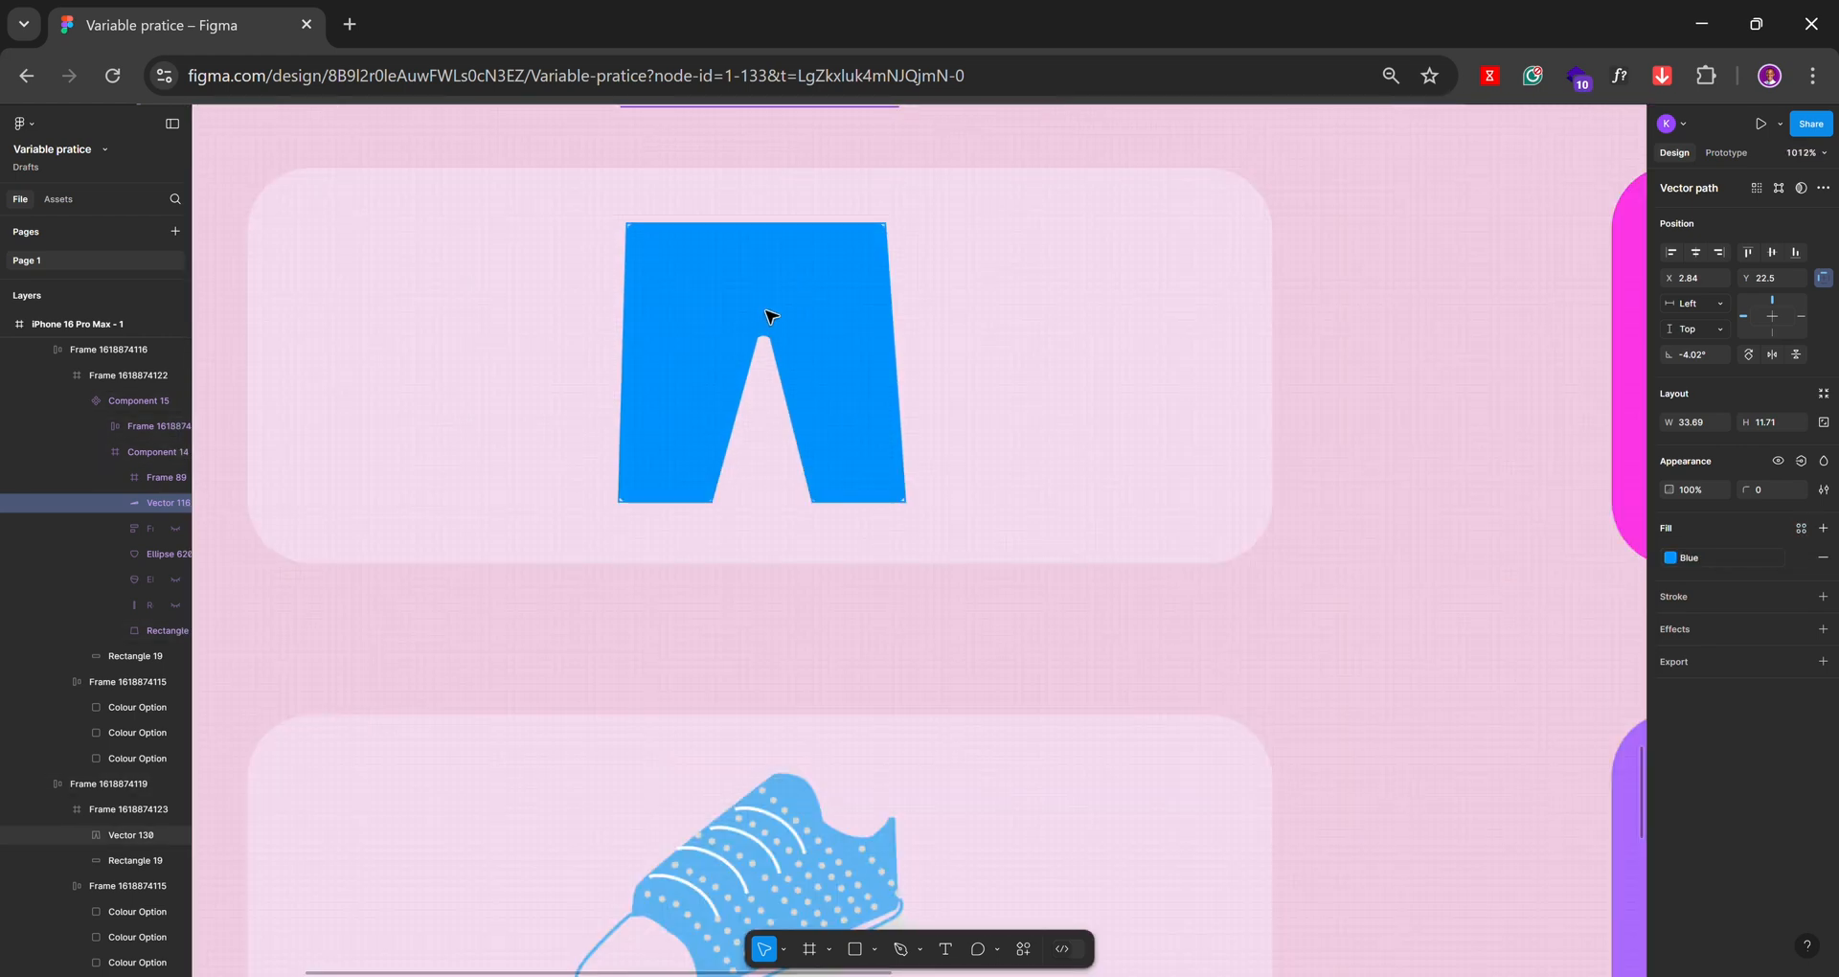
click(804, 330)
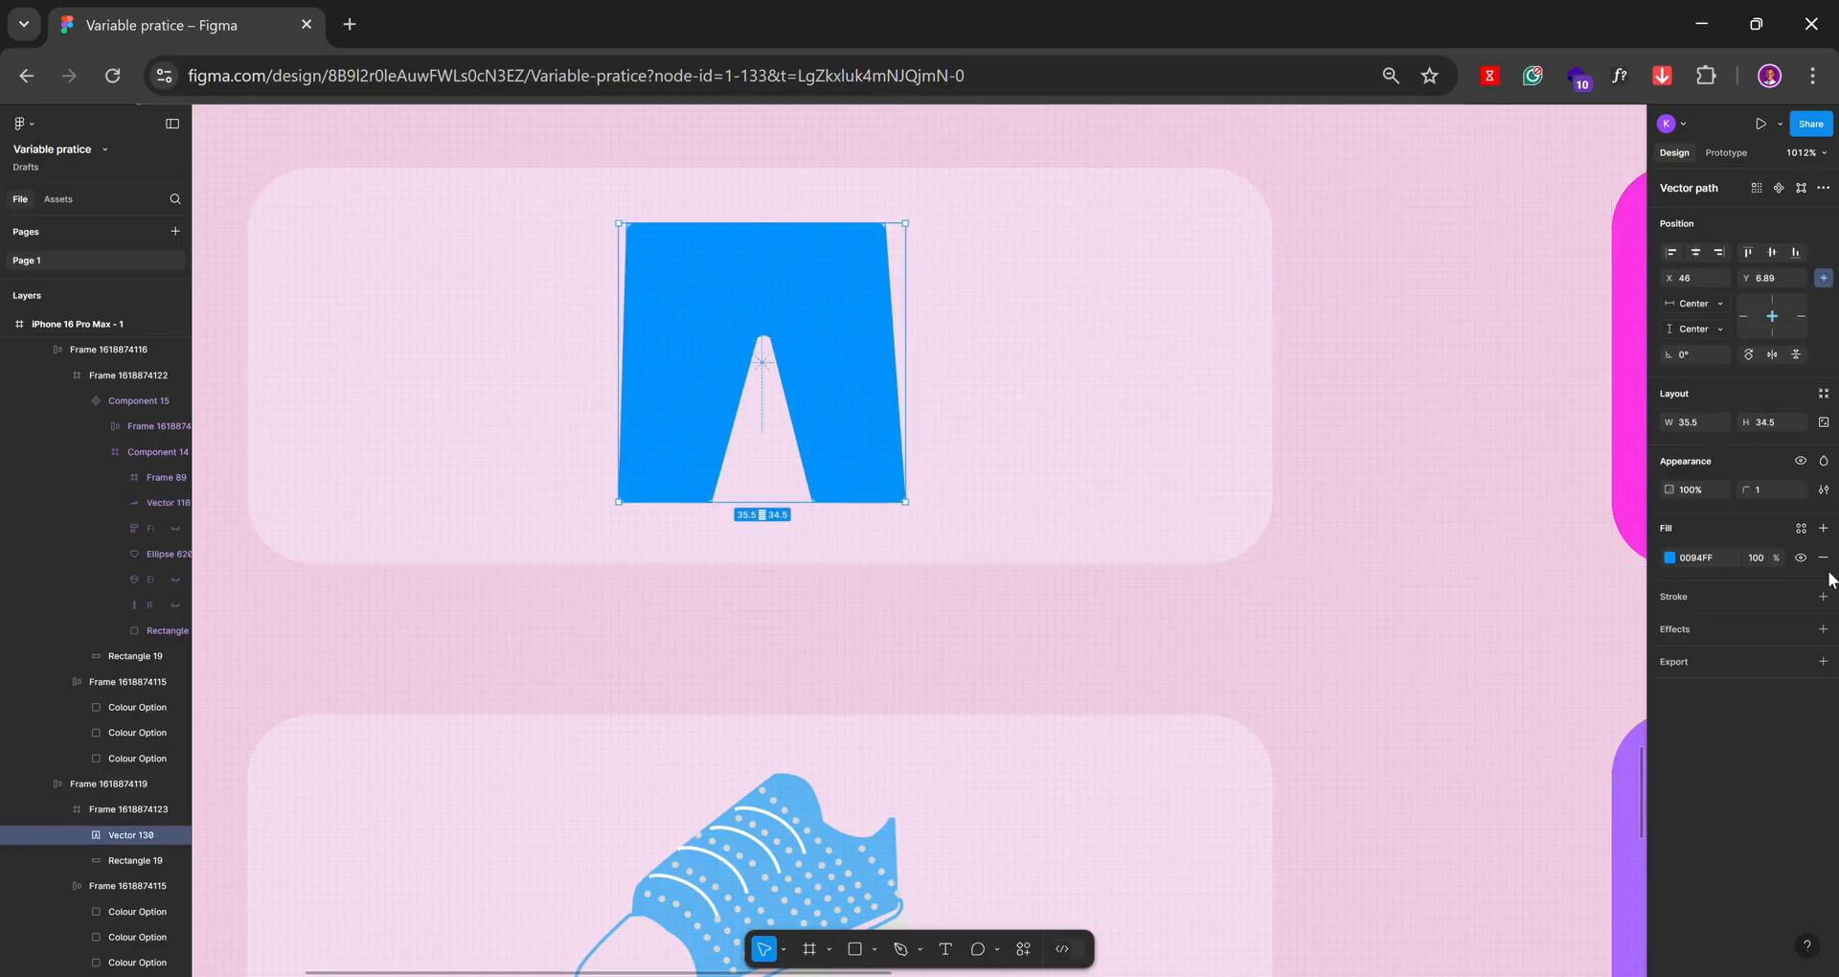
click(1801, 528)
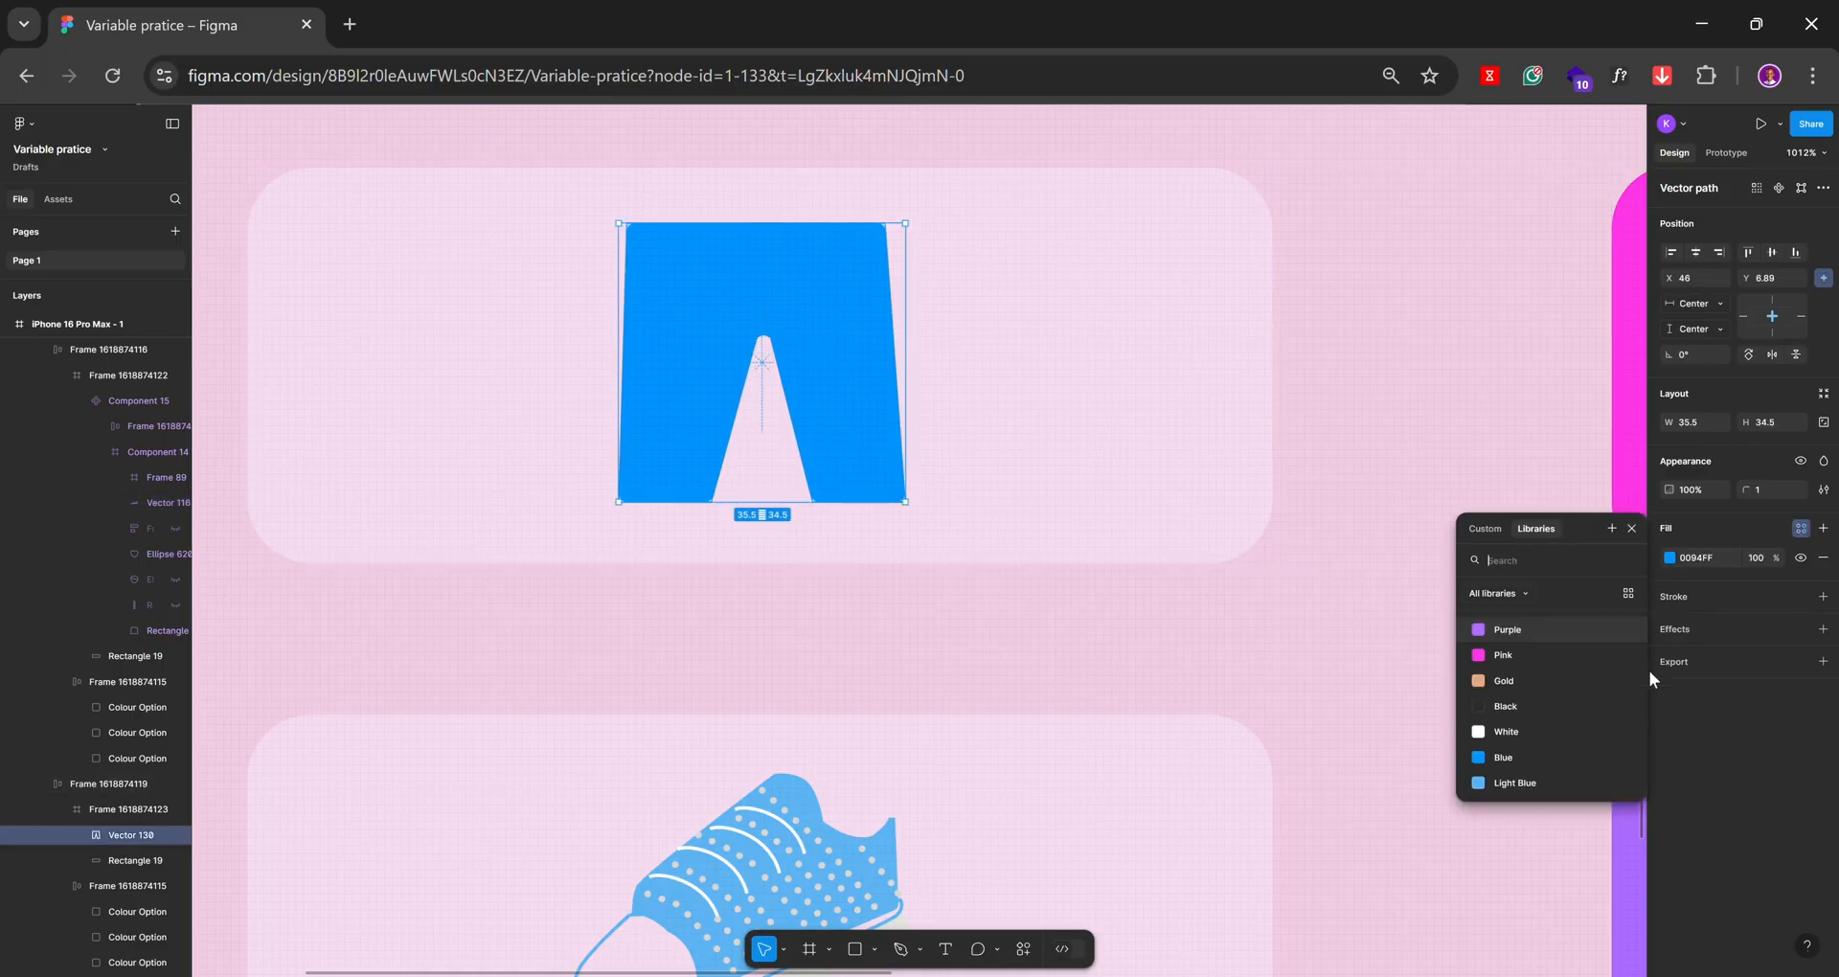
click(1543, 759)
Link the 5EB5F4 selection color of the shoe illustration in the outfit picker's third row to the Light Blue variable
scroll(850, 436, down, 3)
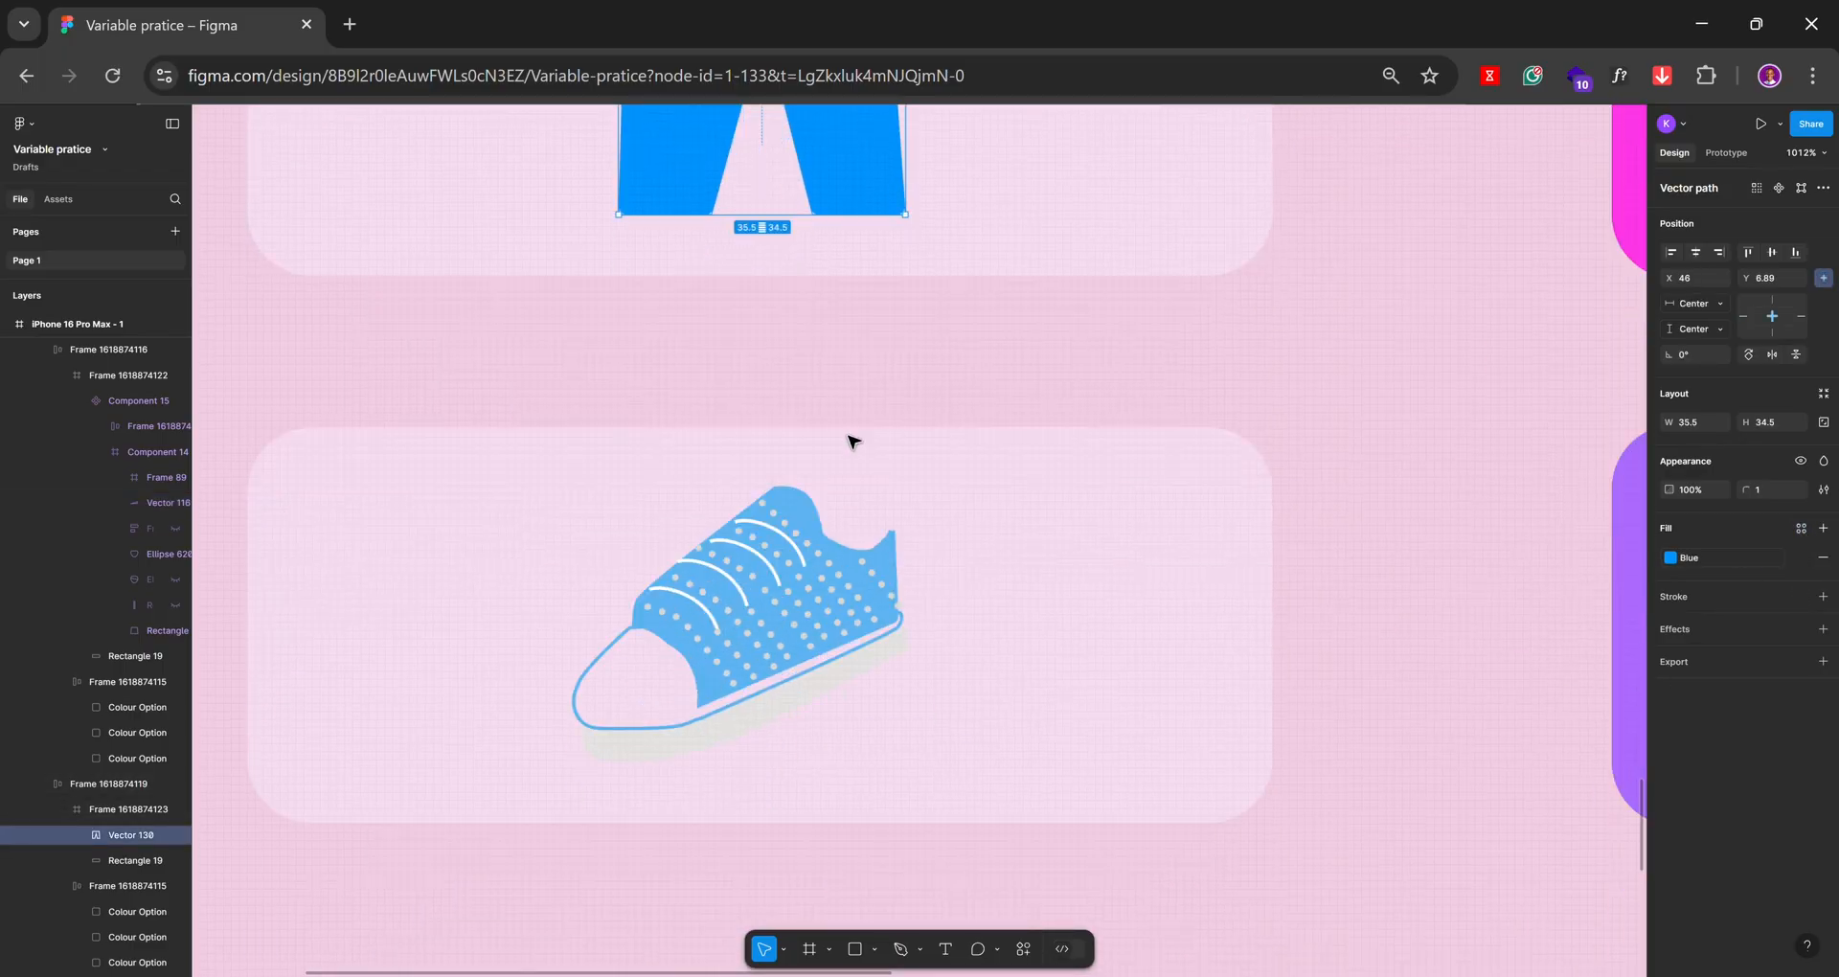
click(807, 573)
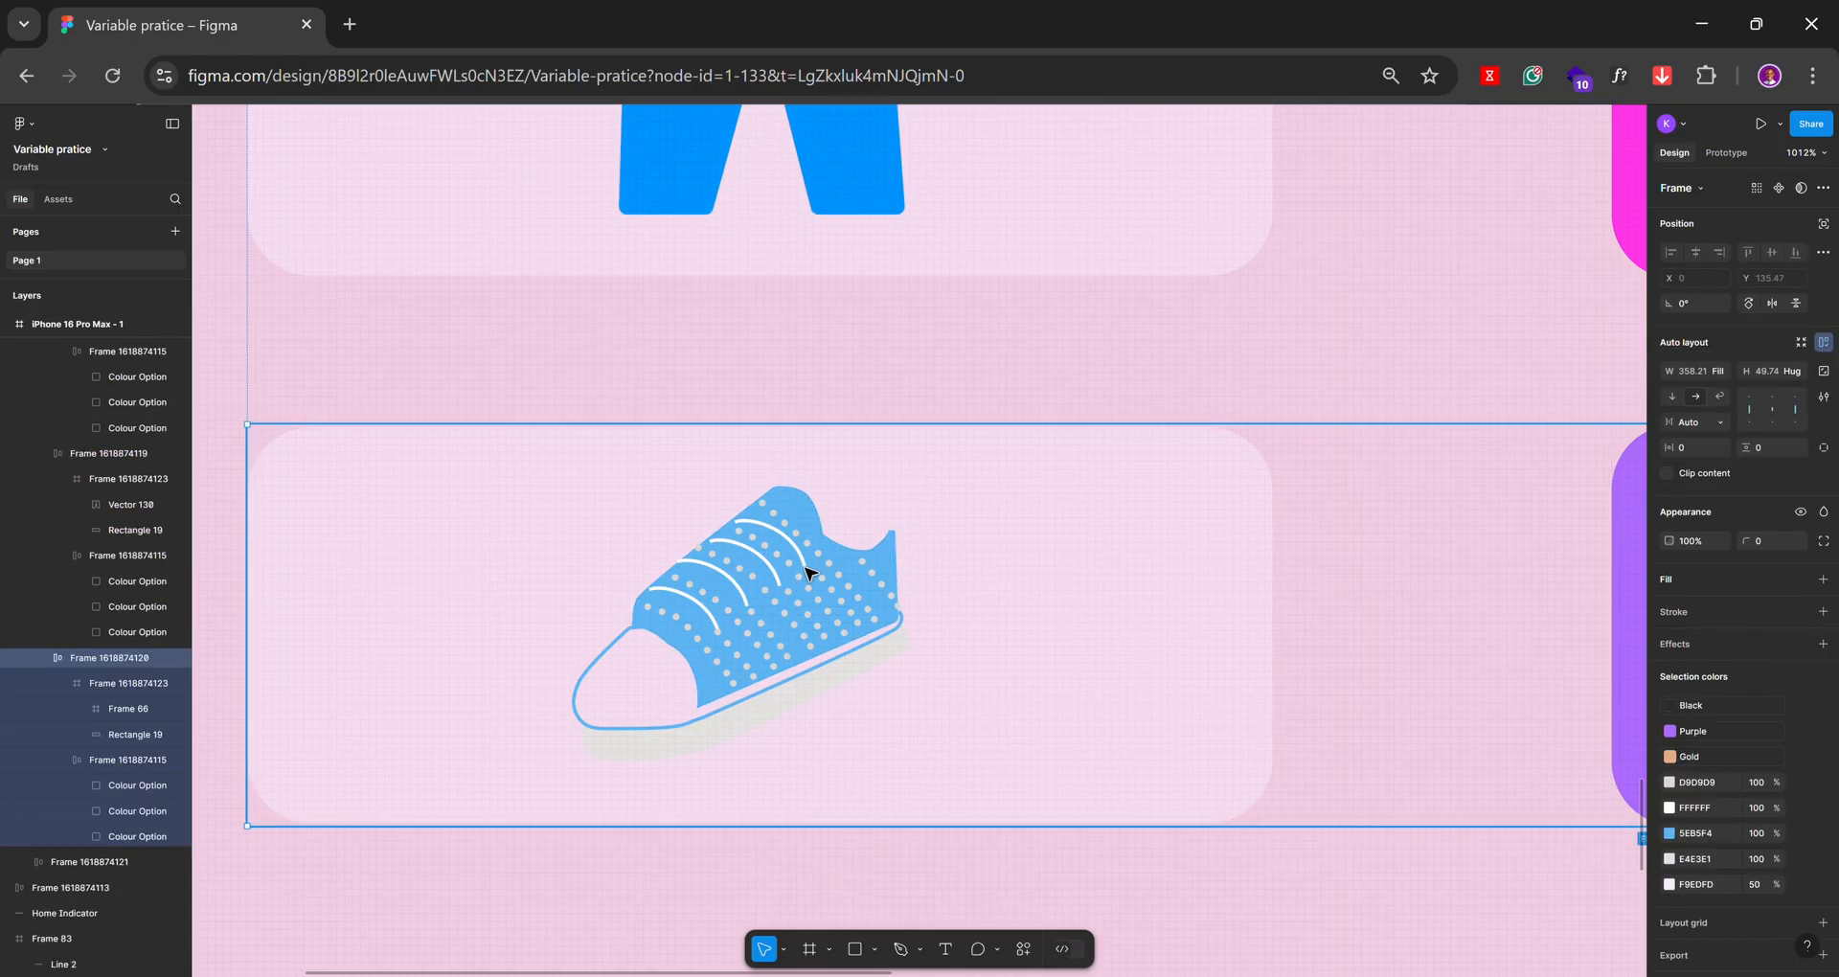
click(824, 594)
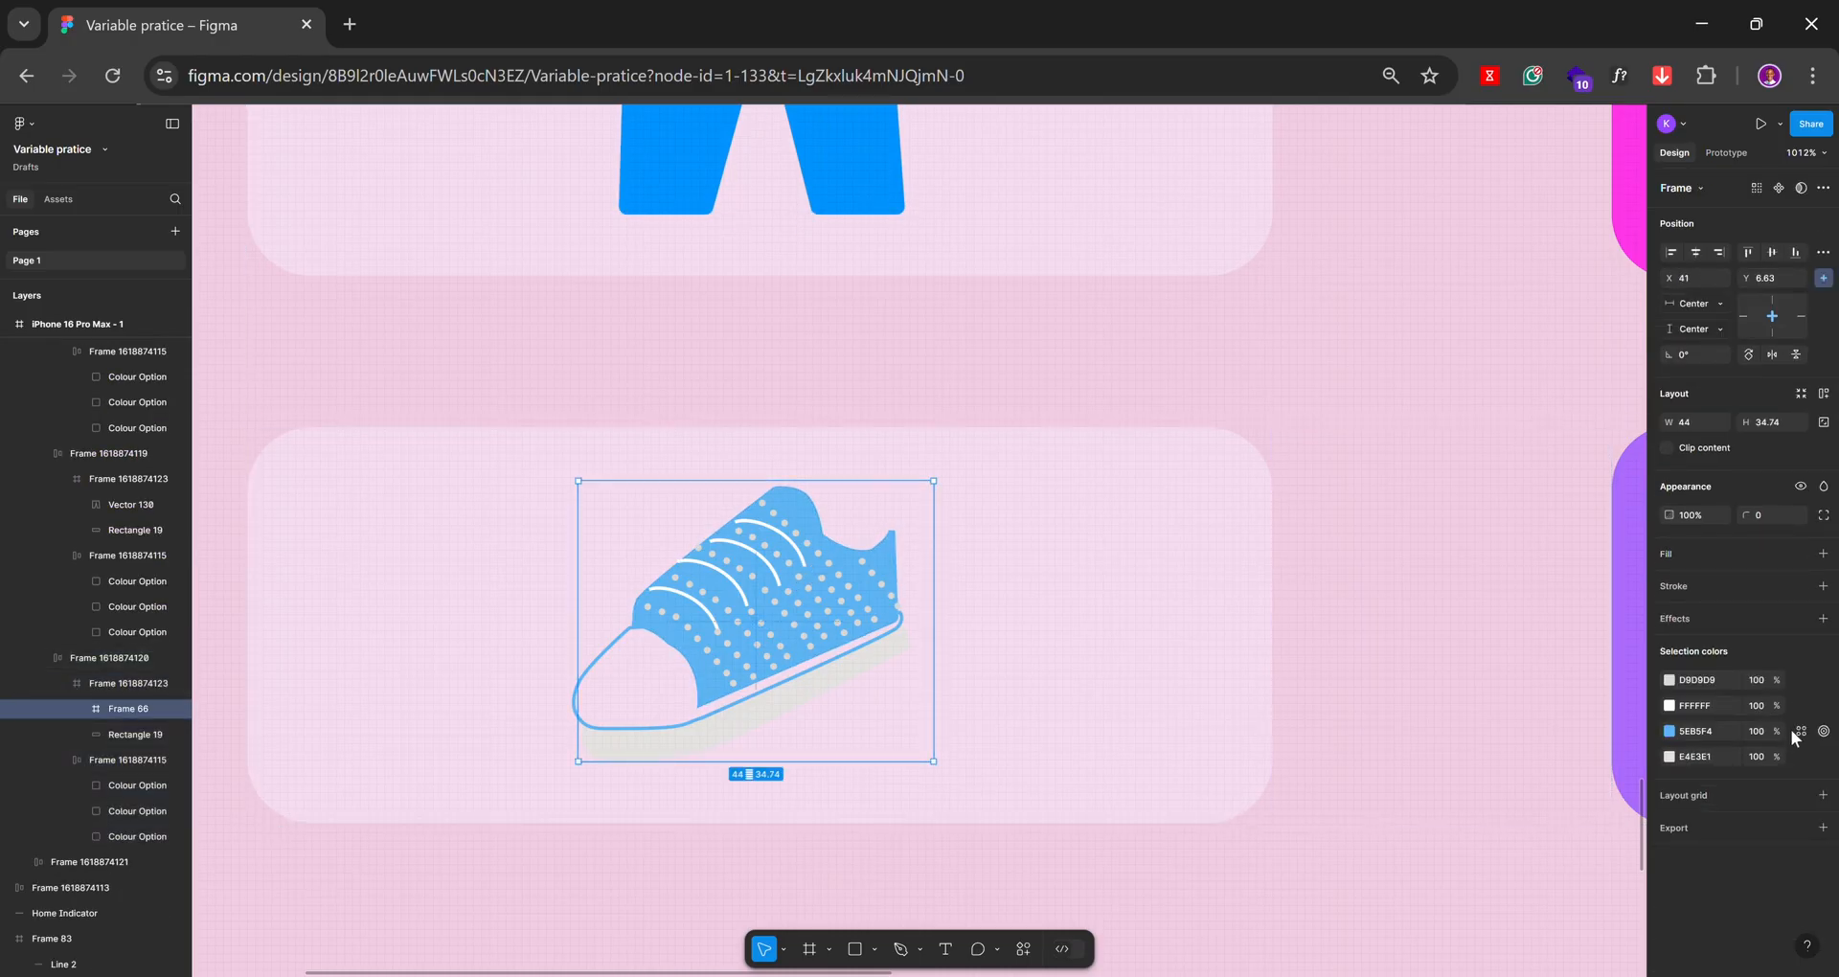
click(1801, 732)
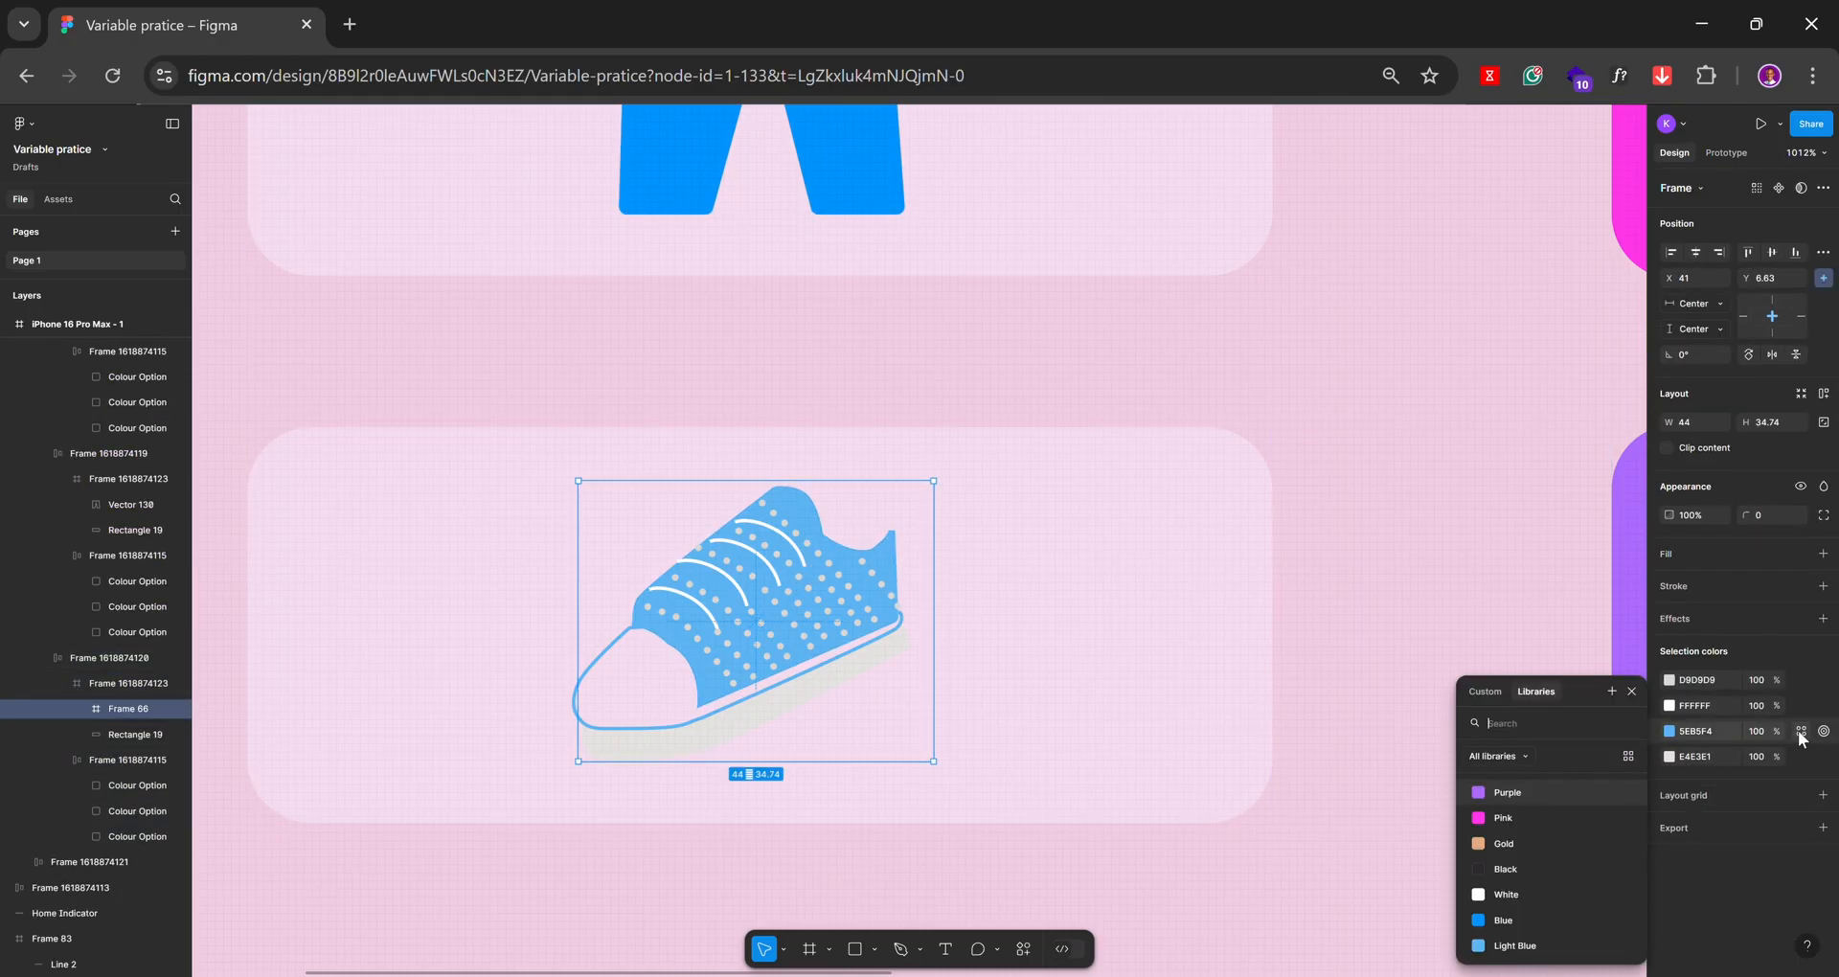
click(1560, 946)
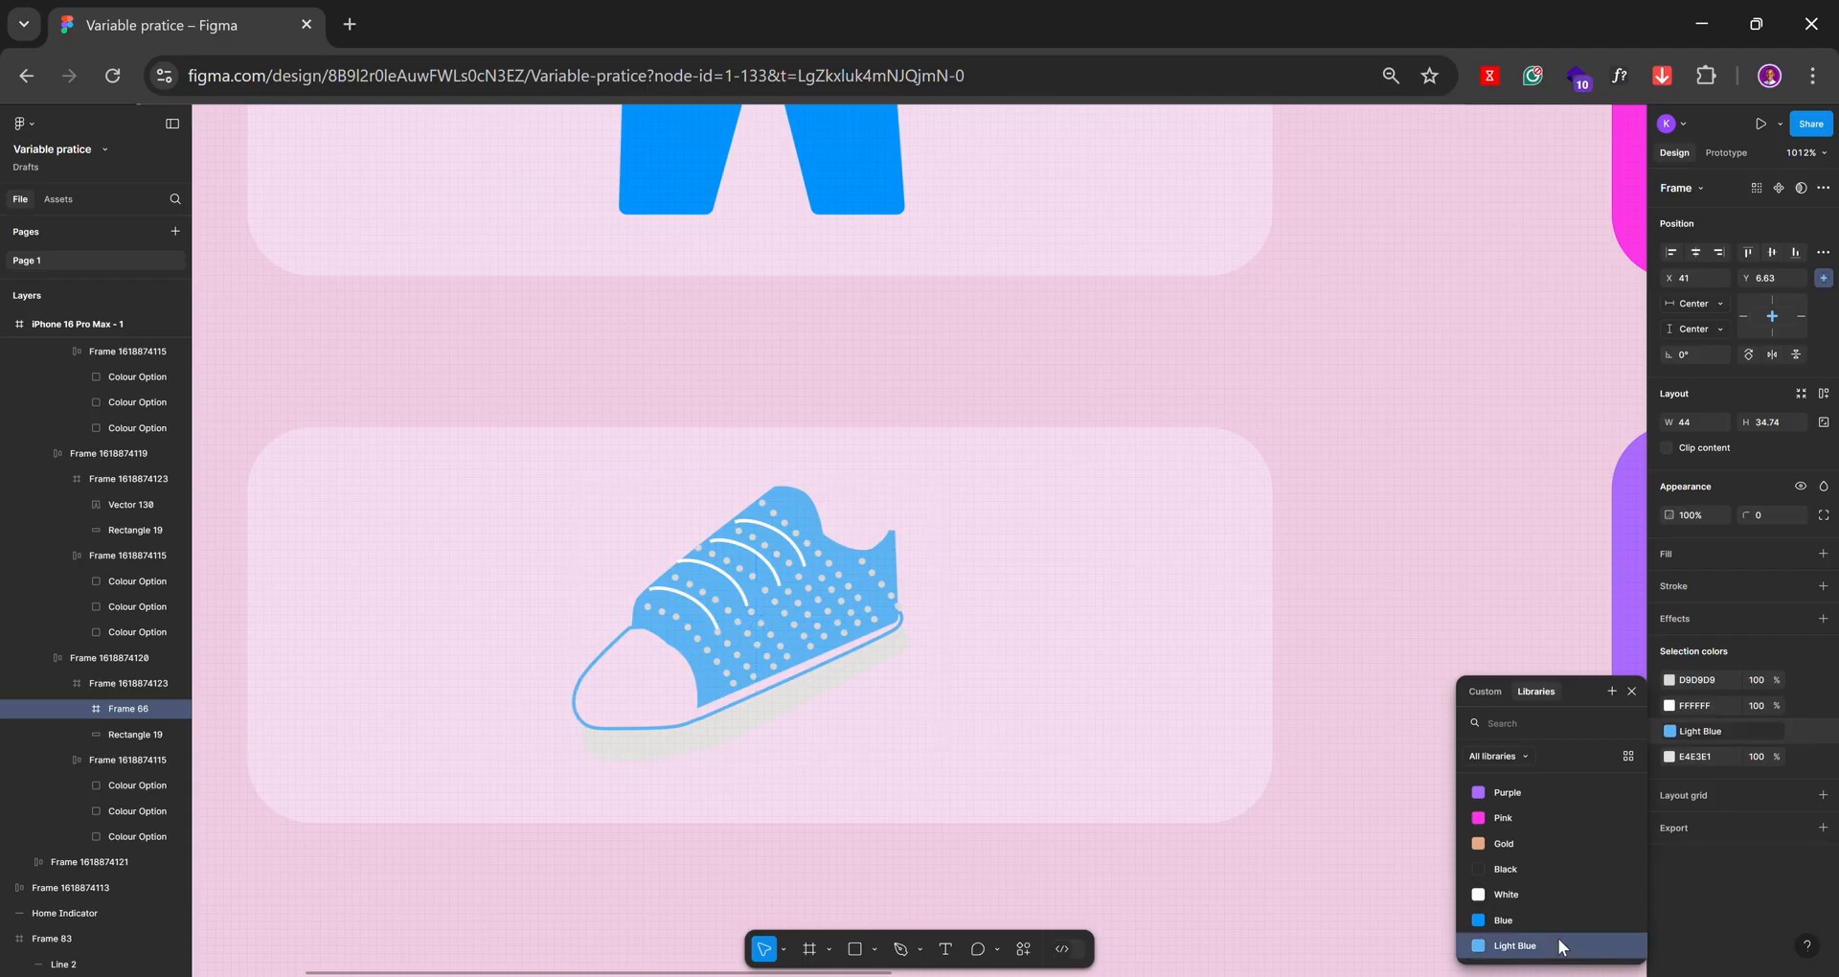
scroll(624, 529, down, 10)
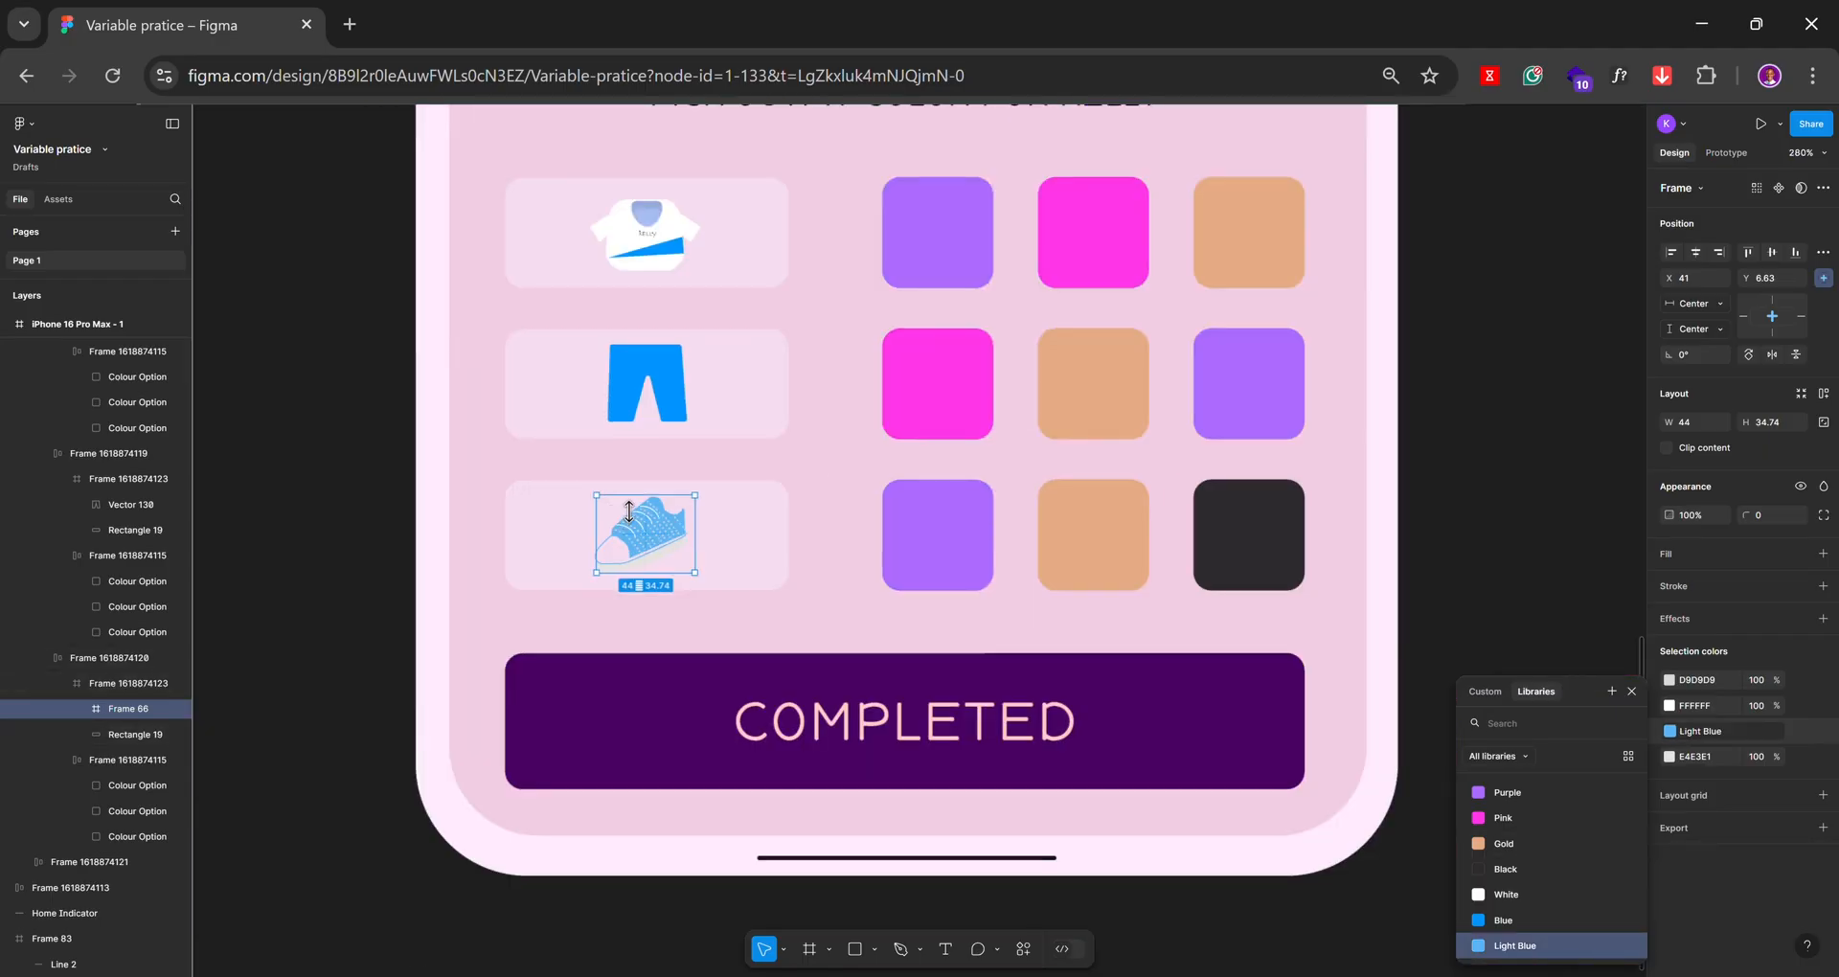
click(1313, 407)
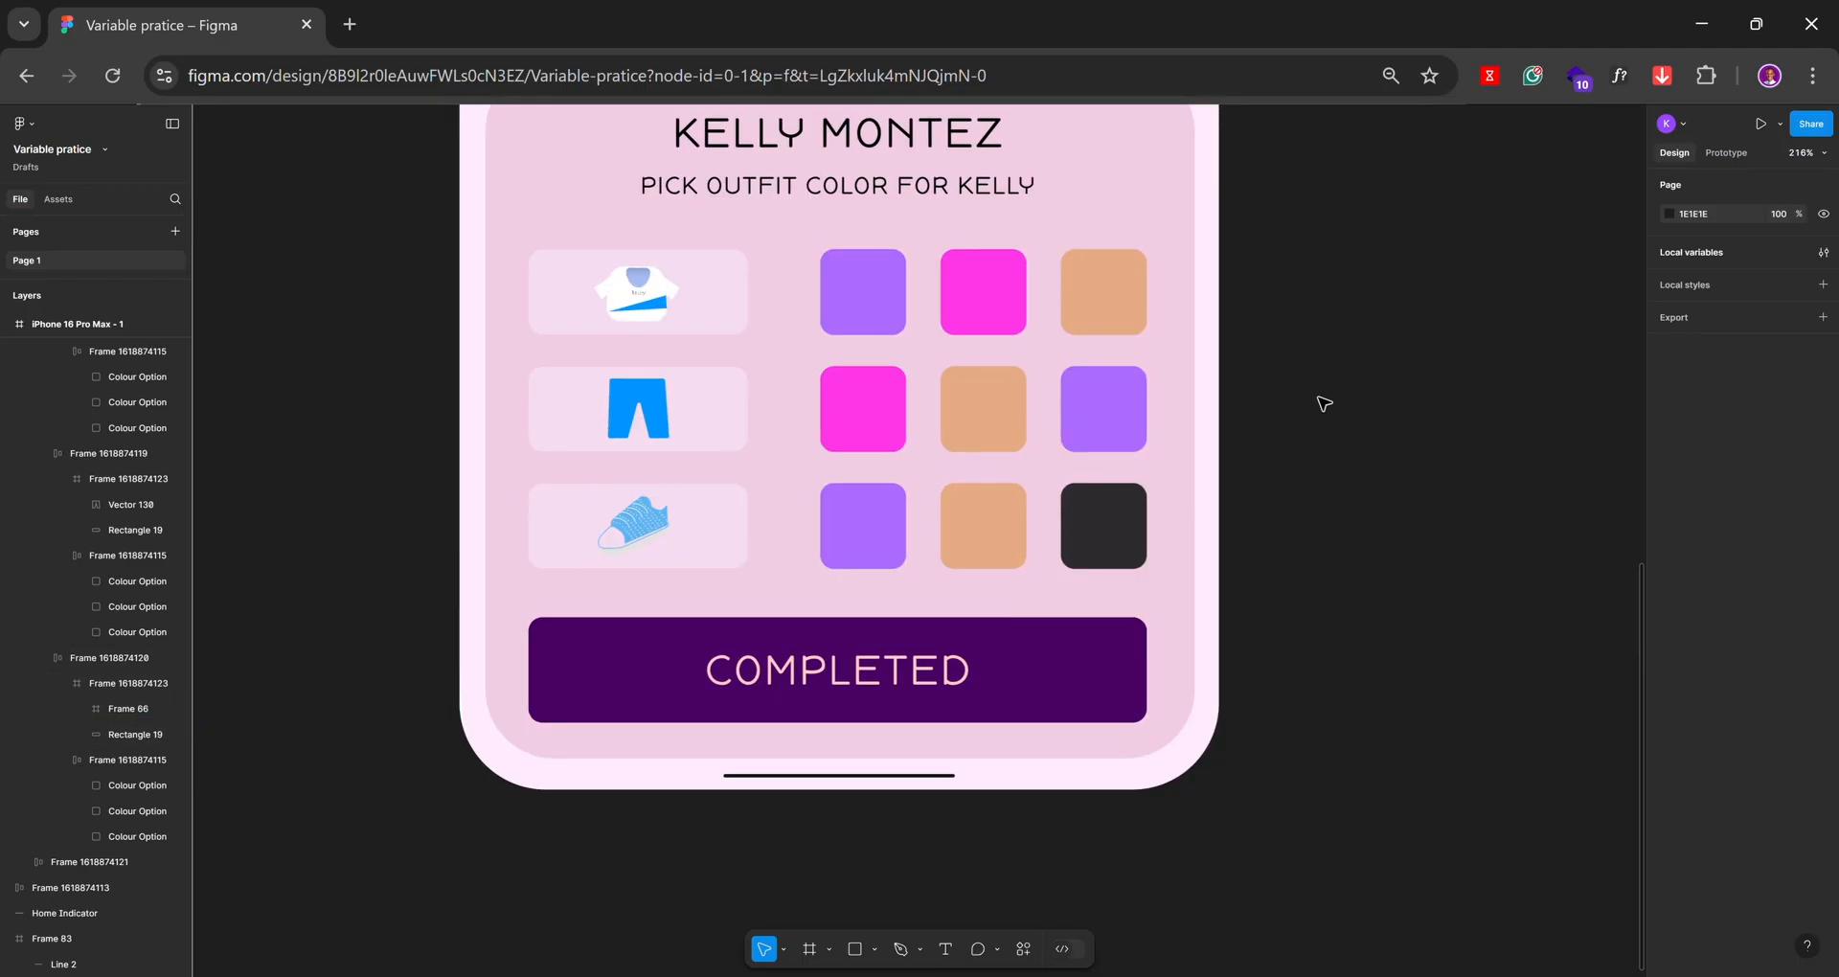
Examine the selection colors of the seated character's raised shoe and review the whole phone screen
scroll(1317, 405, up, 5)
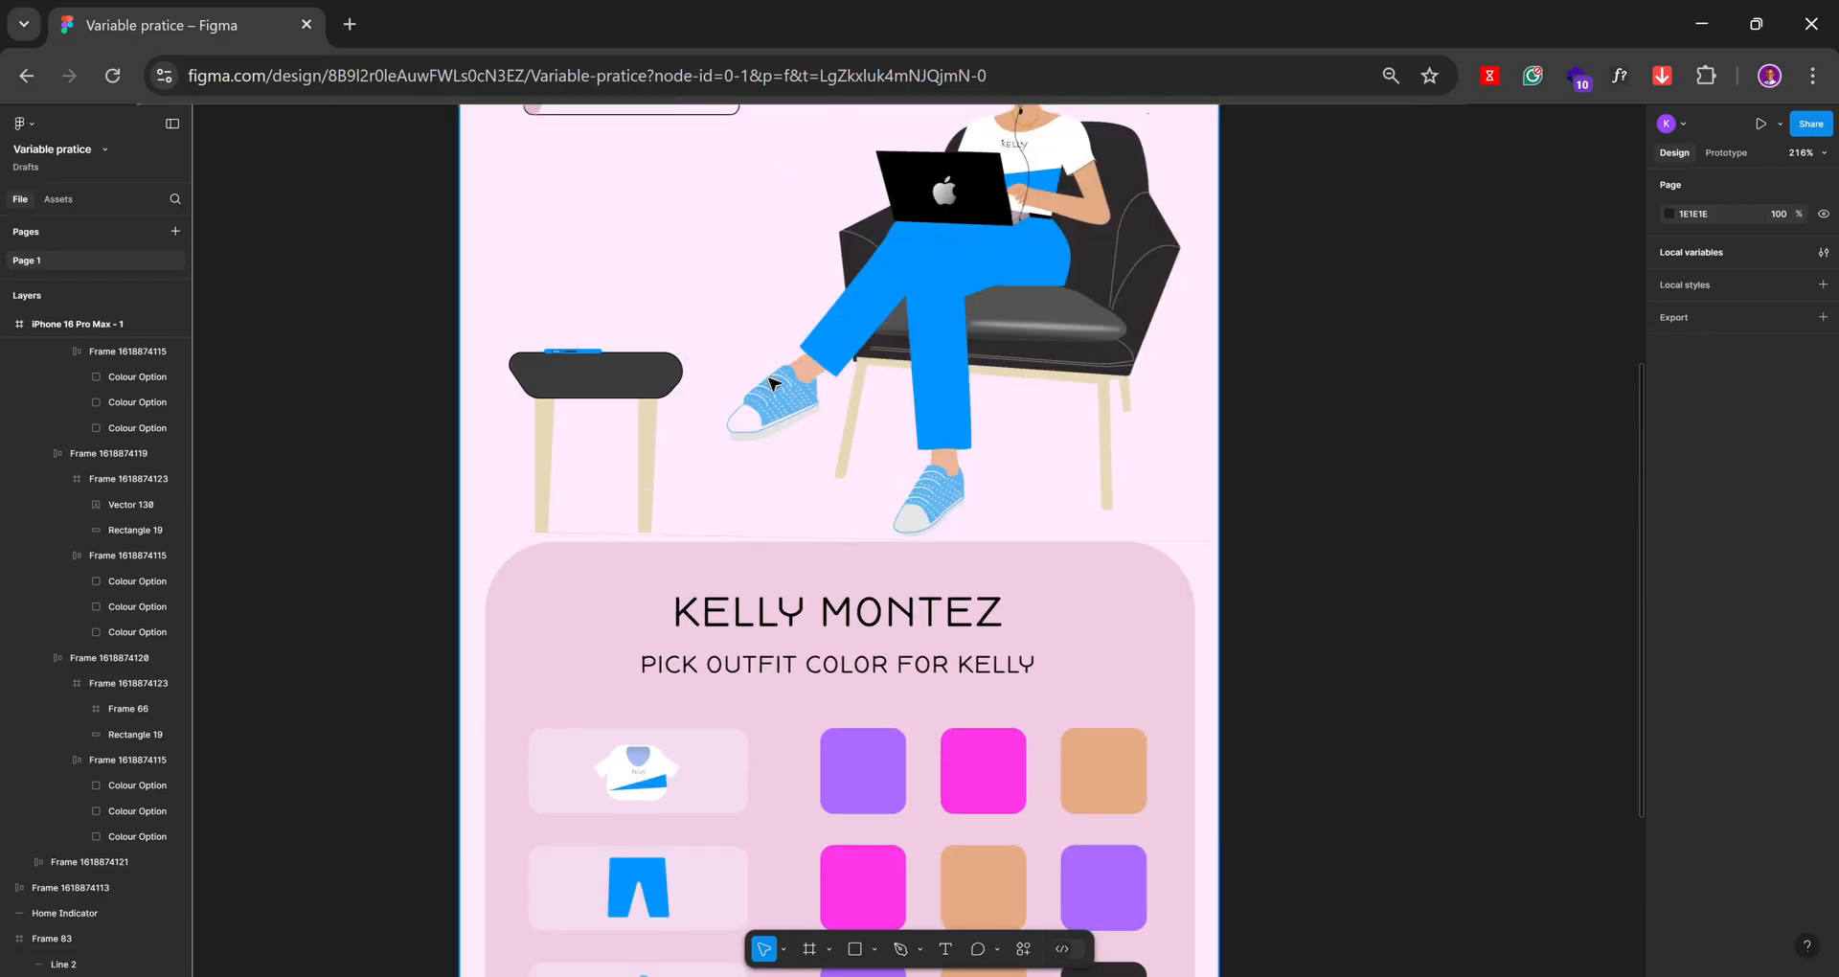
scroll(761, 371, up, 5)
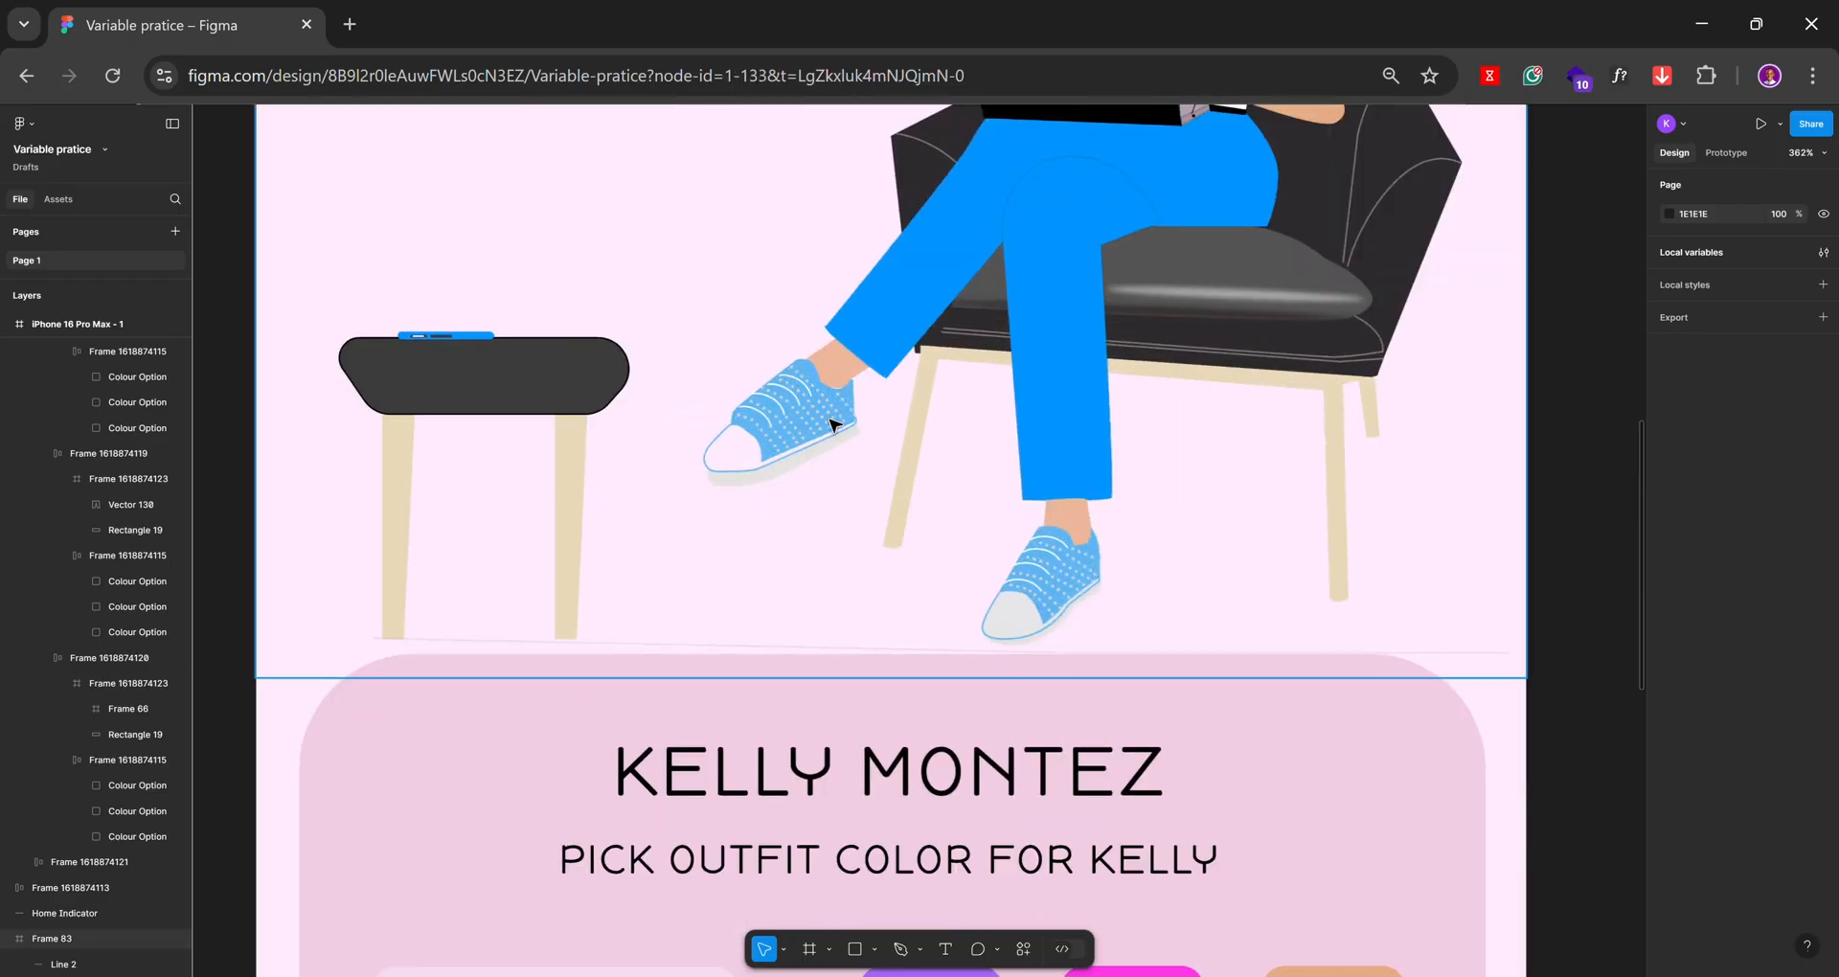
click(834, 424)
double_click(833, 424)
double_click(833, 424)
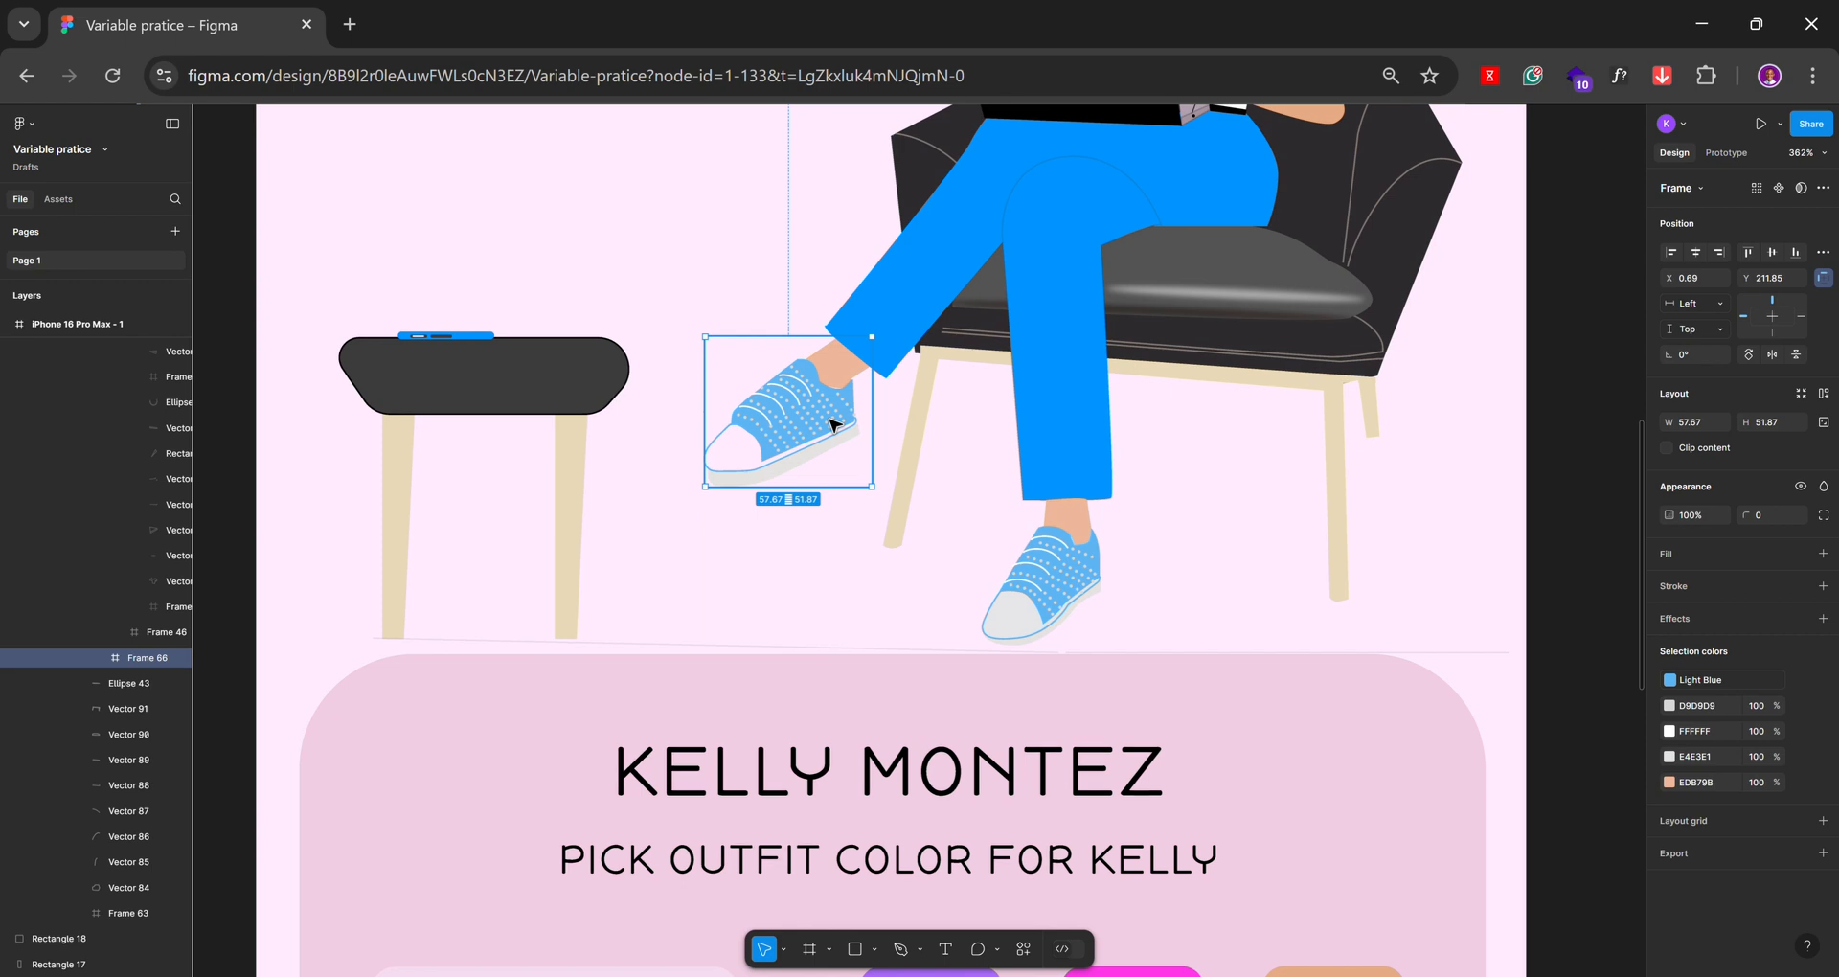
scroll(1089, 564, down, 5)
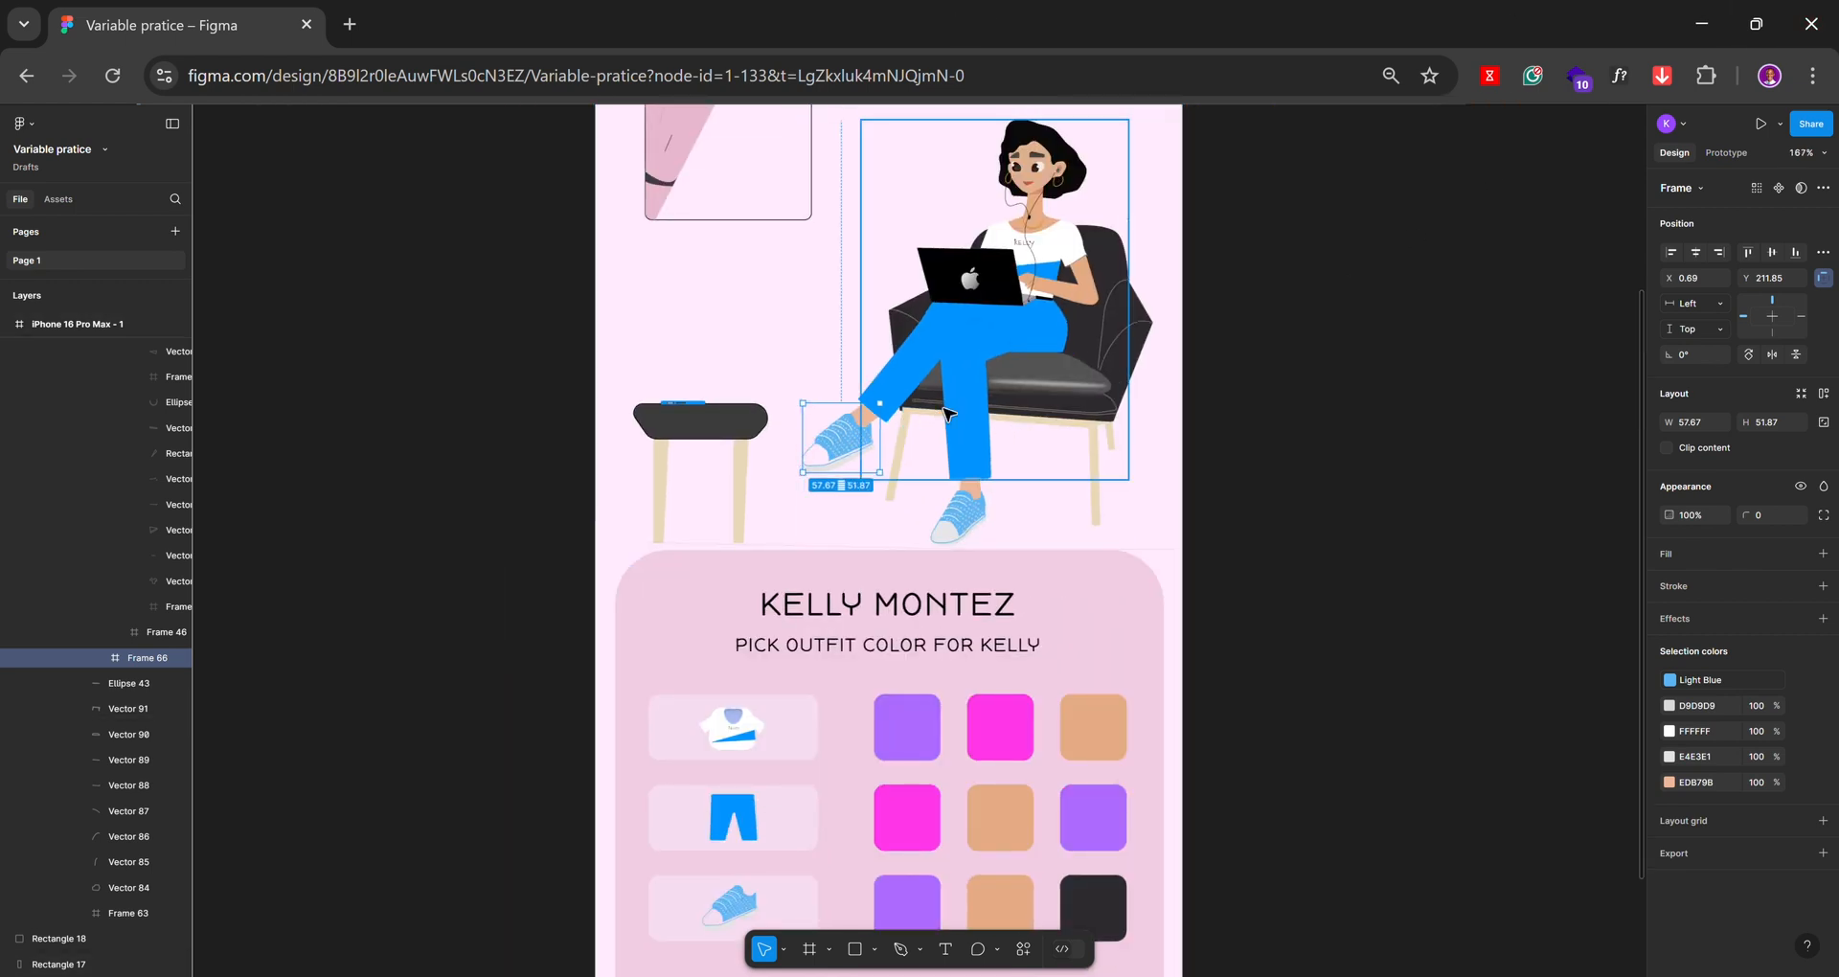
scroll(1196, 376, up, 3)
click(1197, 375)
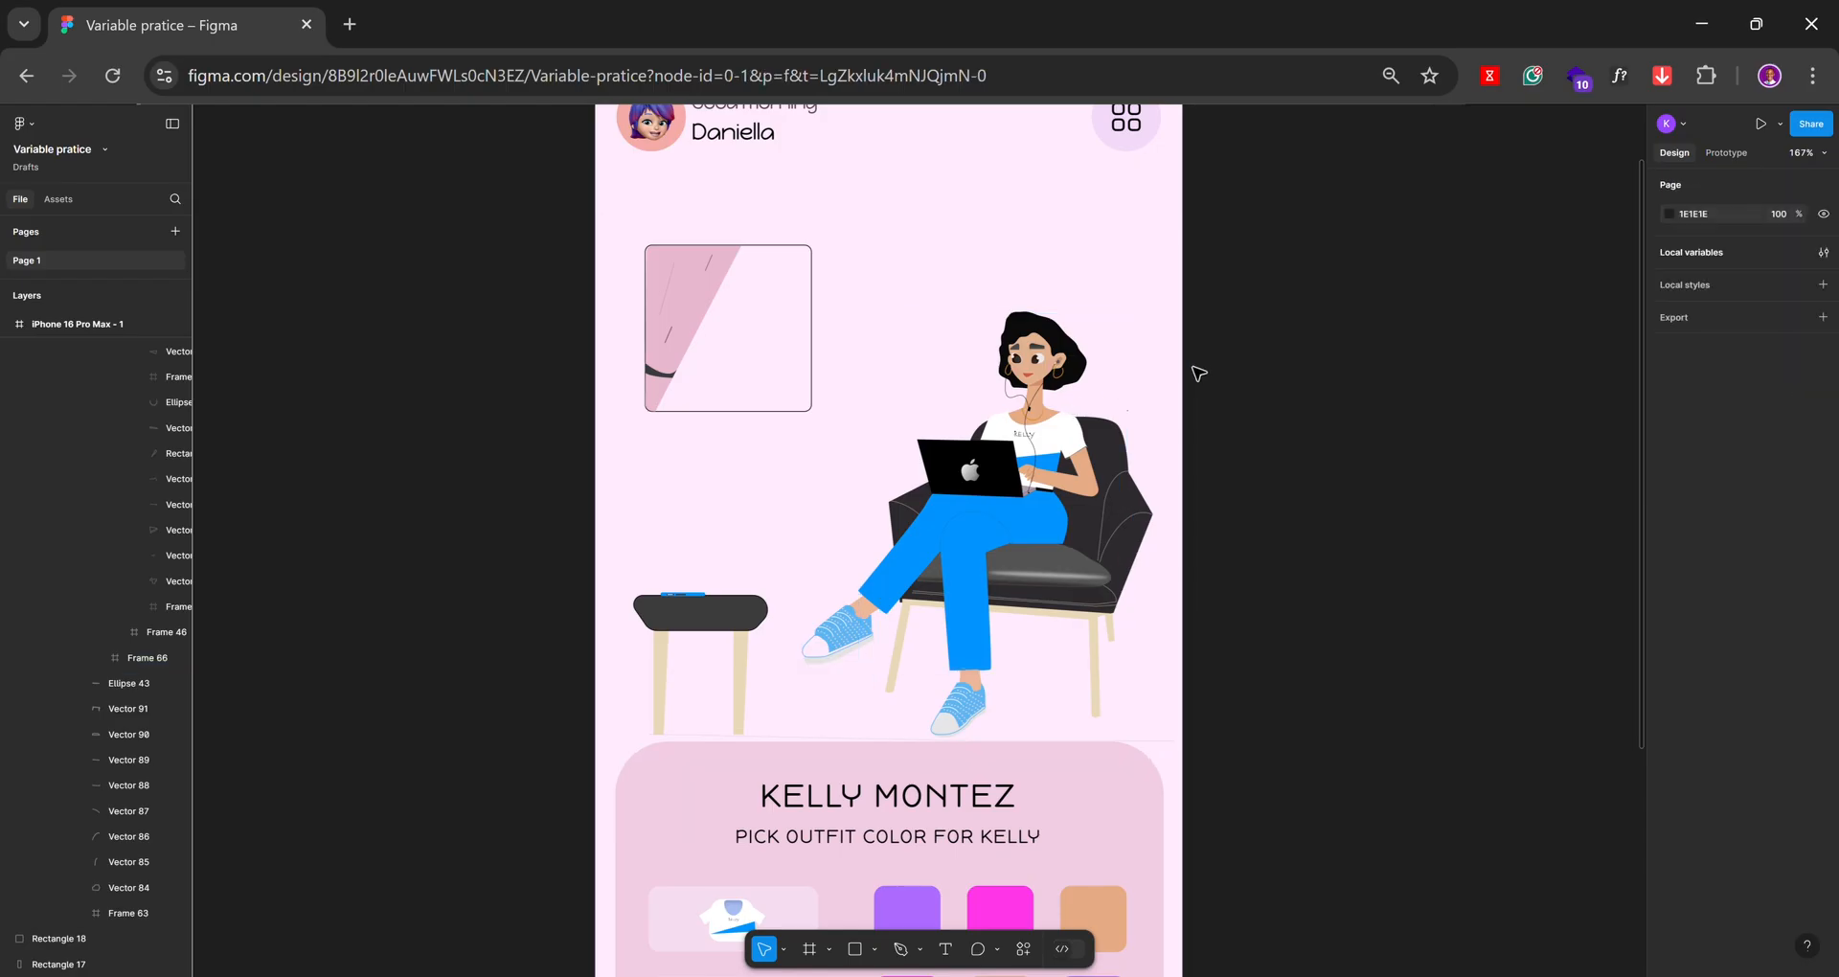
key(shift+0)
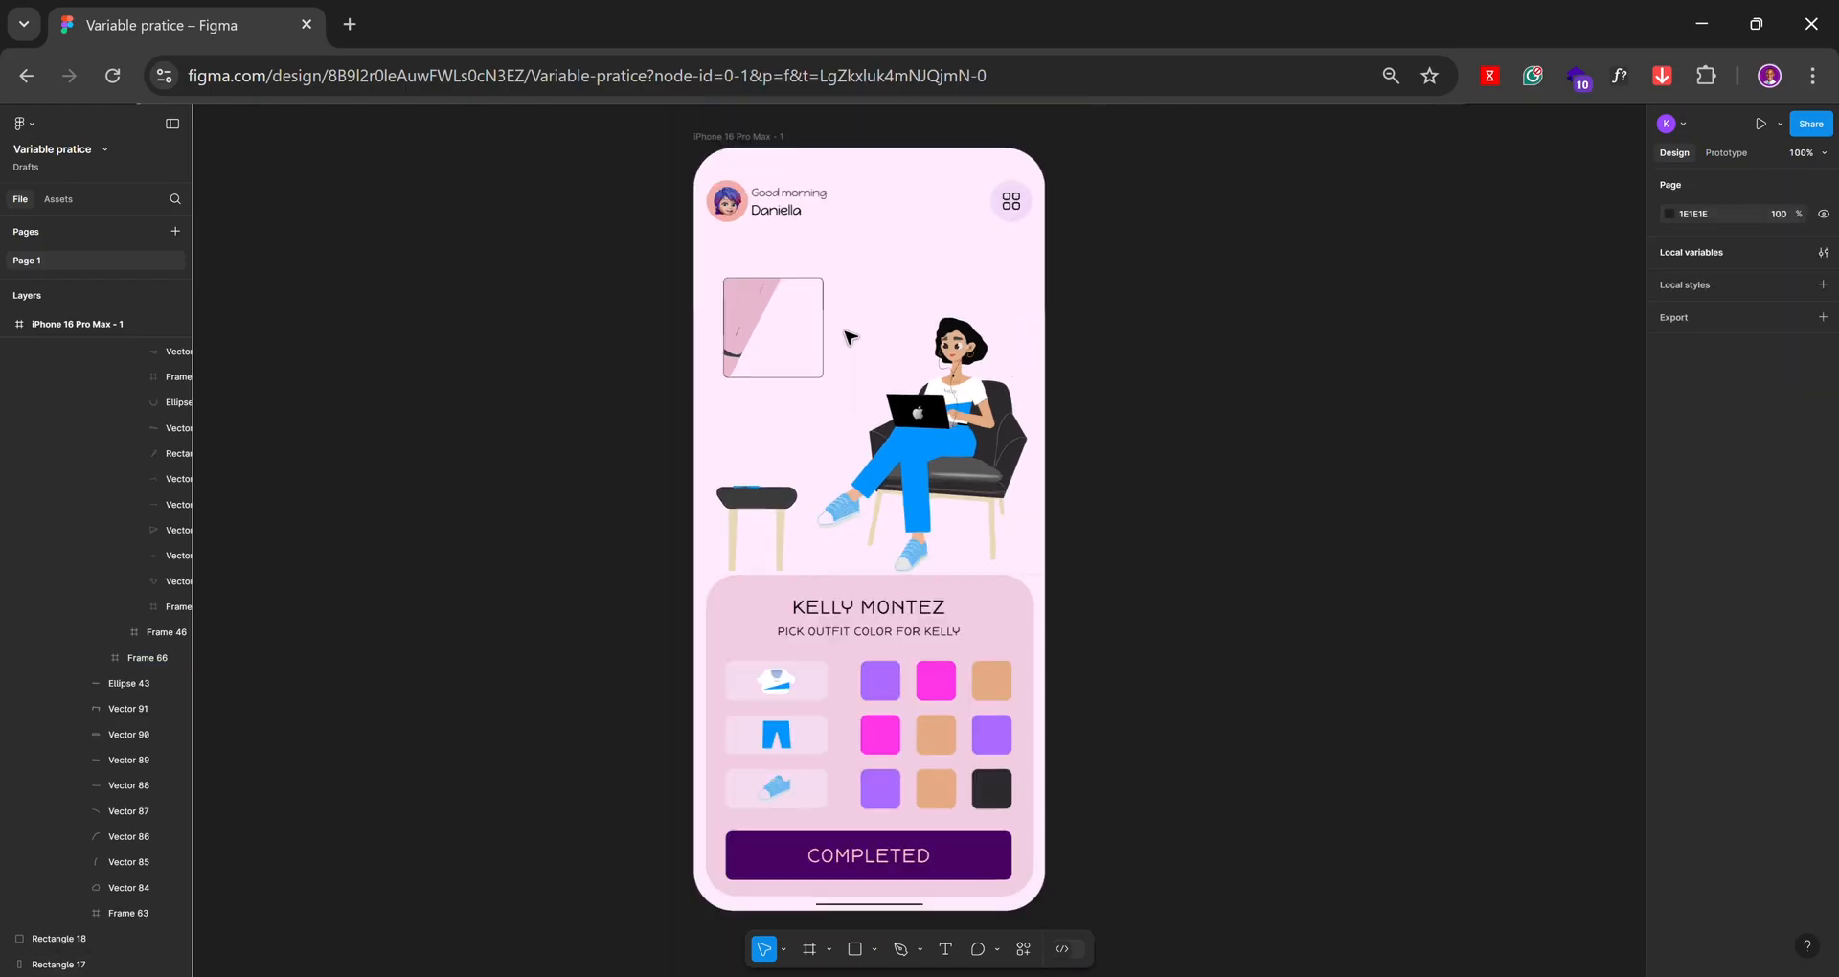
Add a prototype interaction to the purple swatch in the outfit picker's first row
click(1726, 155)
scroll(963, 785, up, 5)
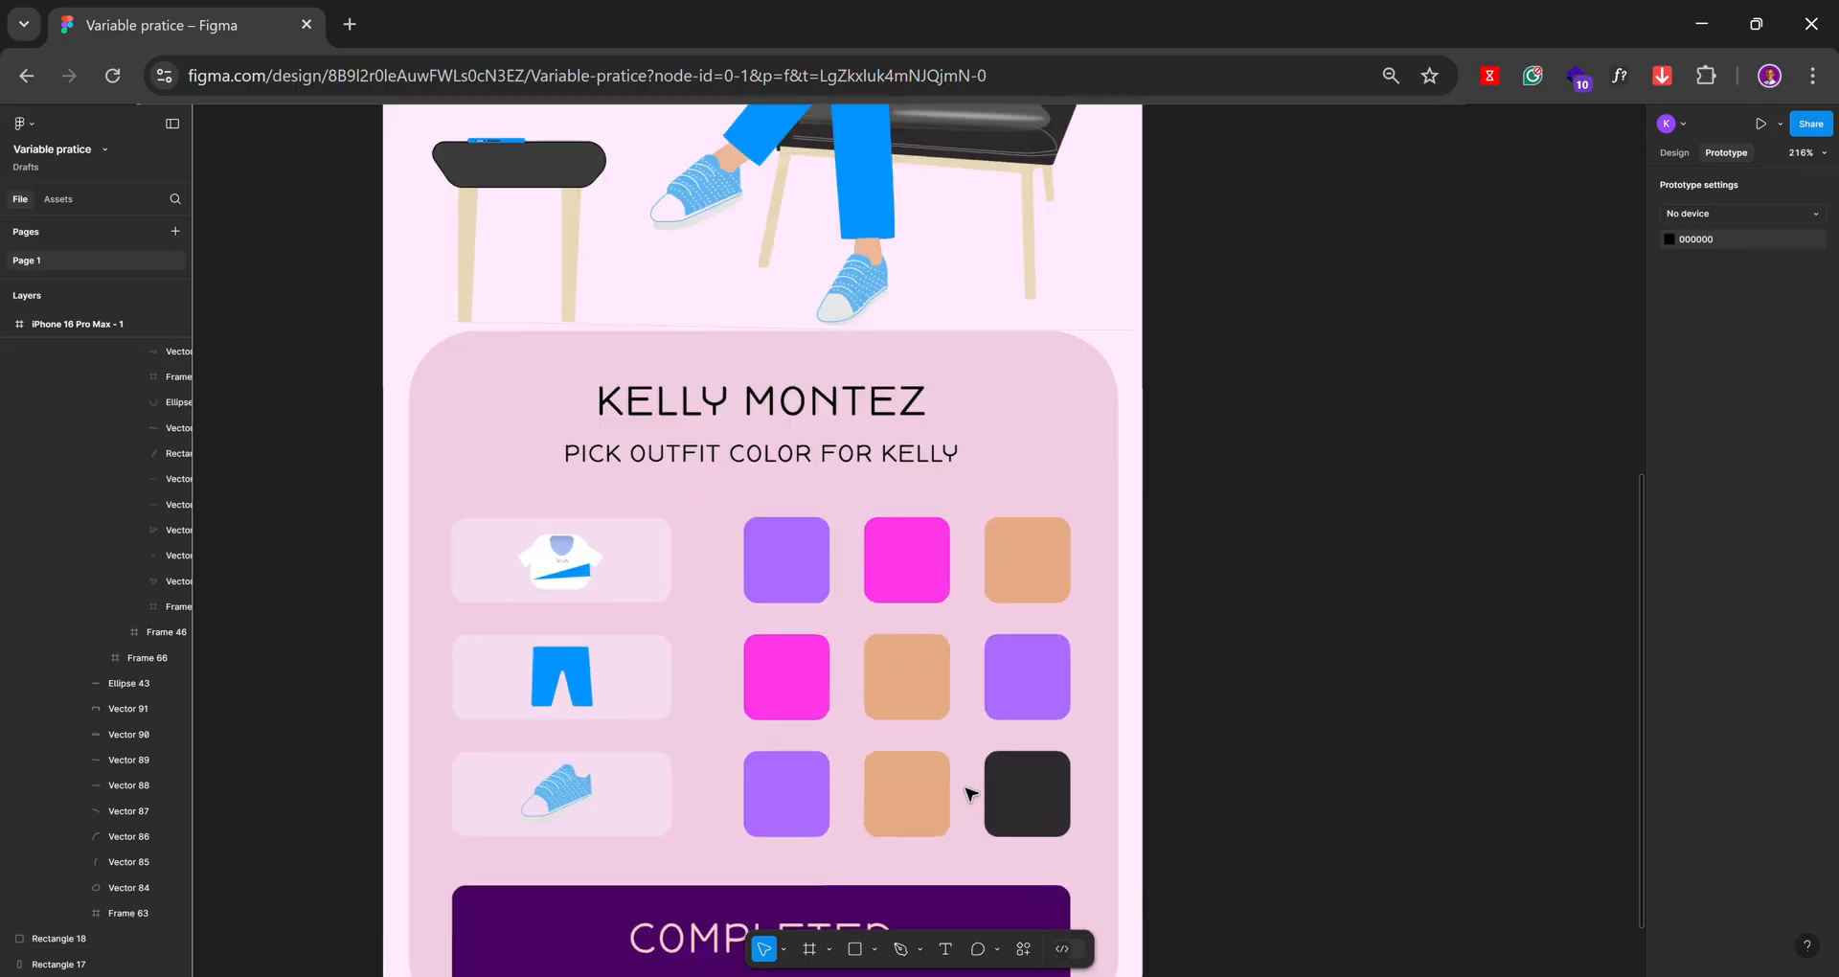
click(783, 577)
click(784, 576)
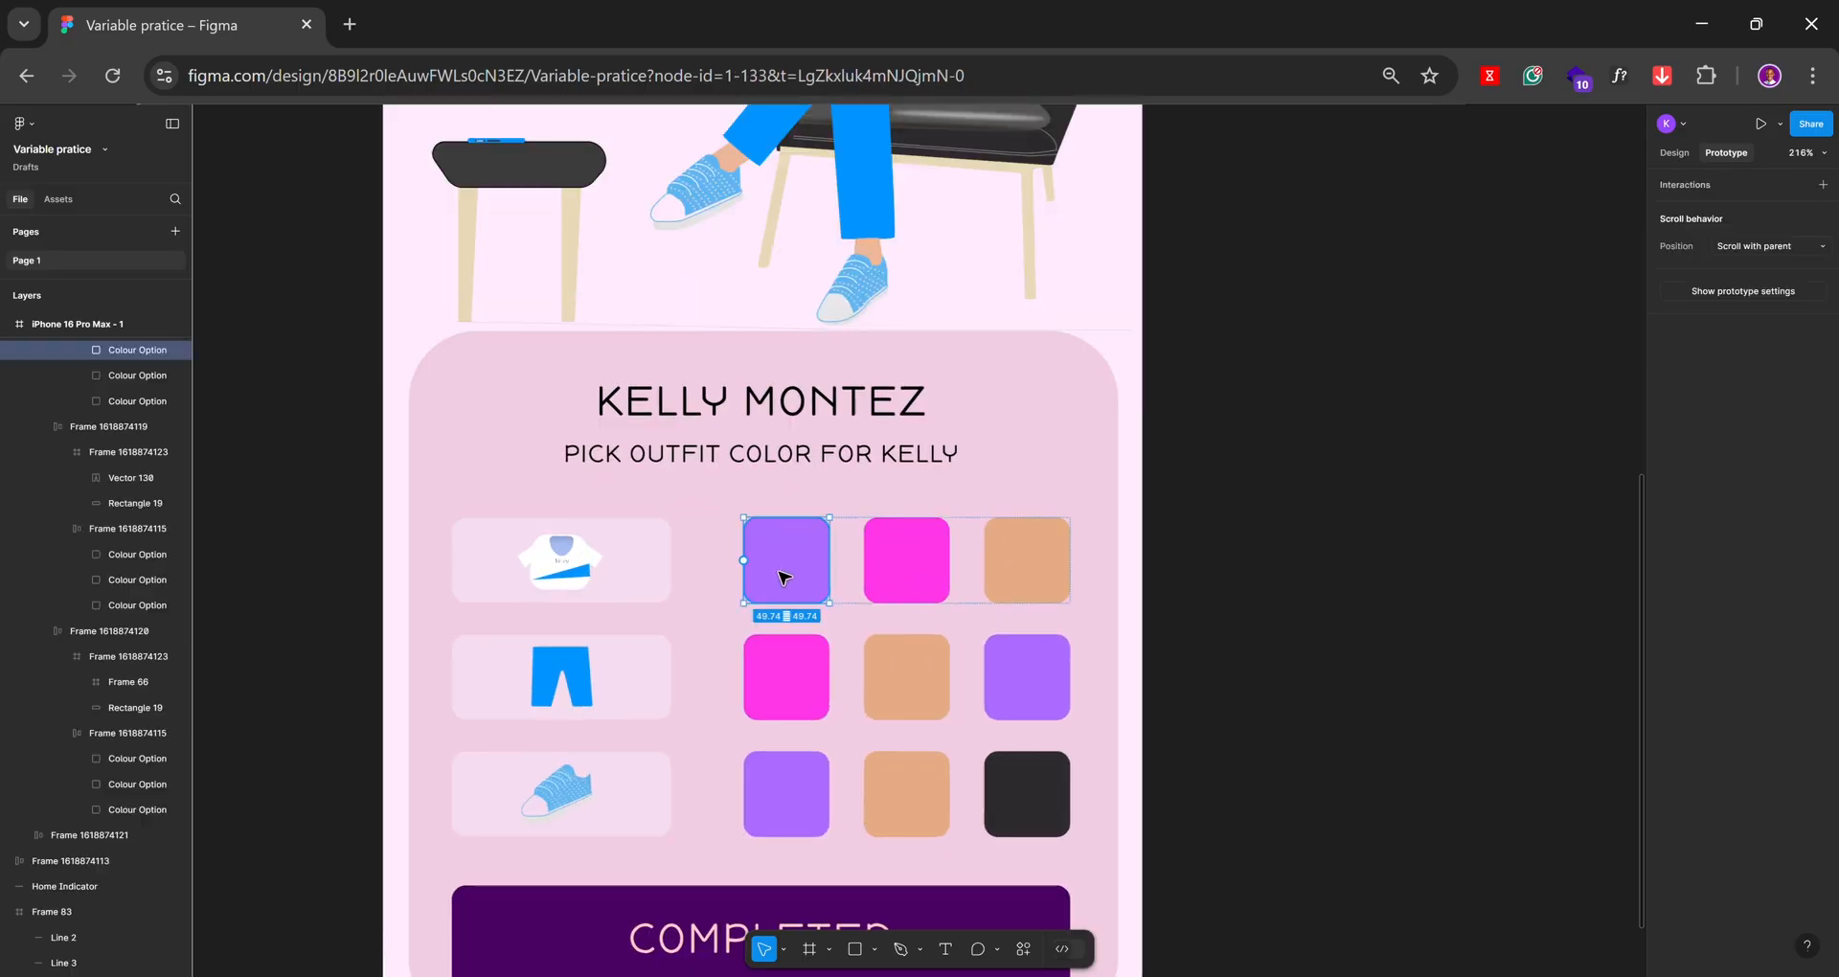
scroll(783, 577, down, 2)
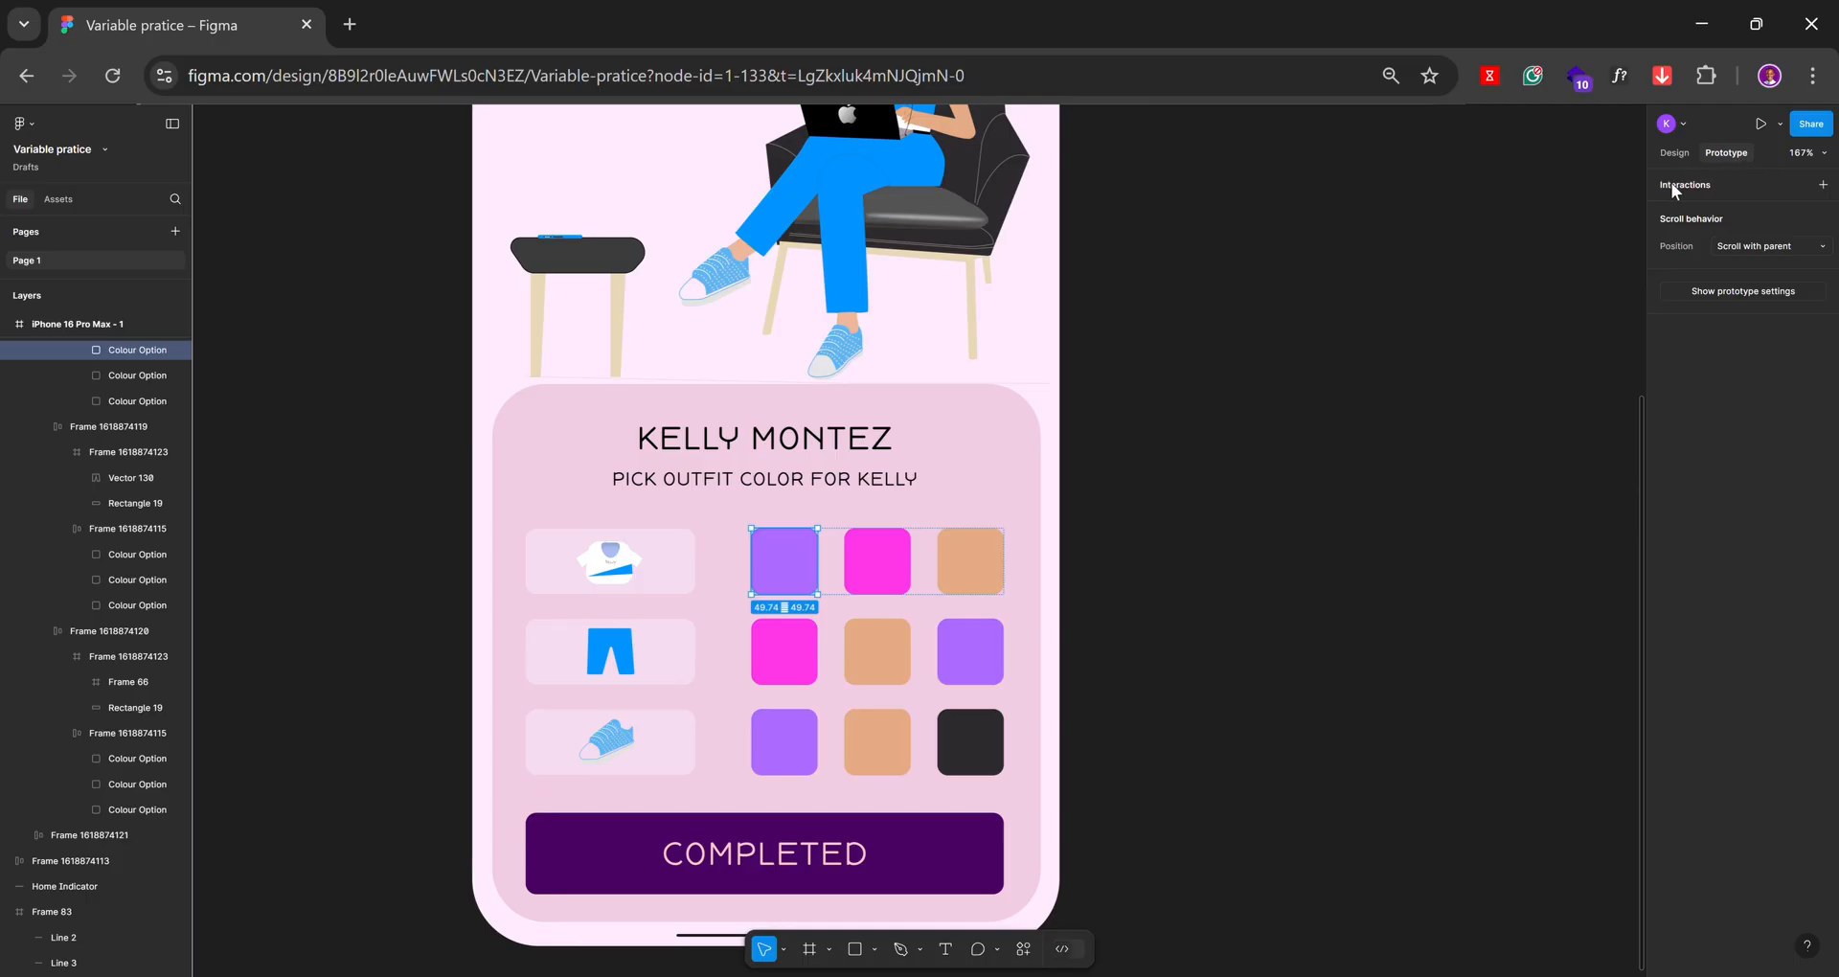
click(1821, 187)
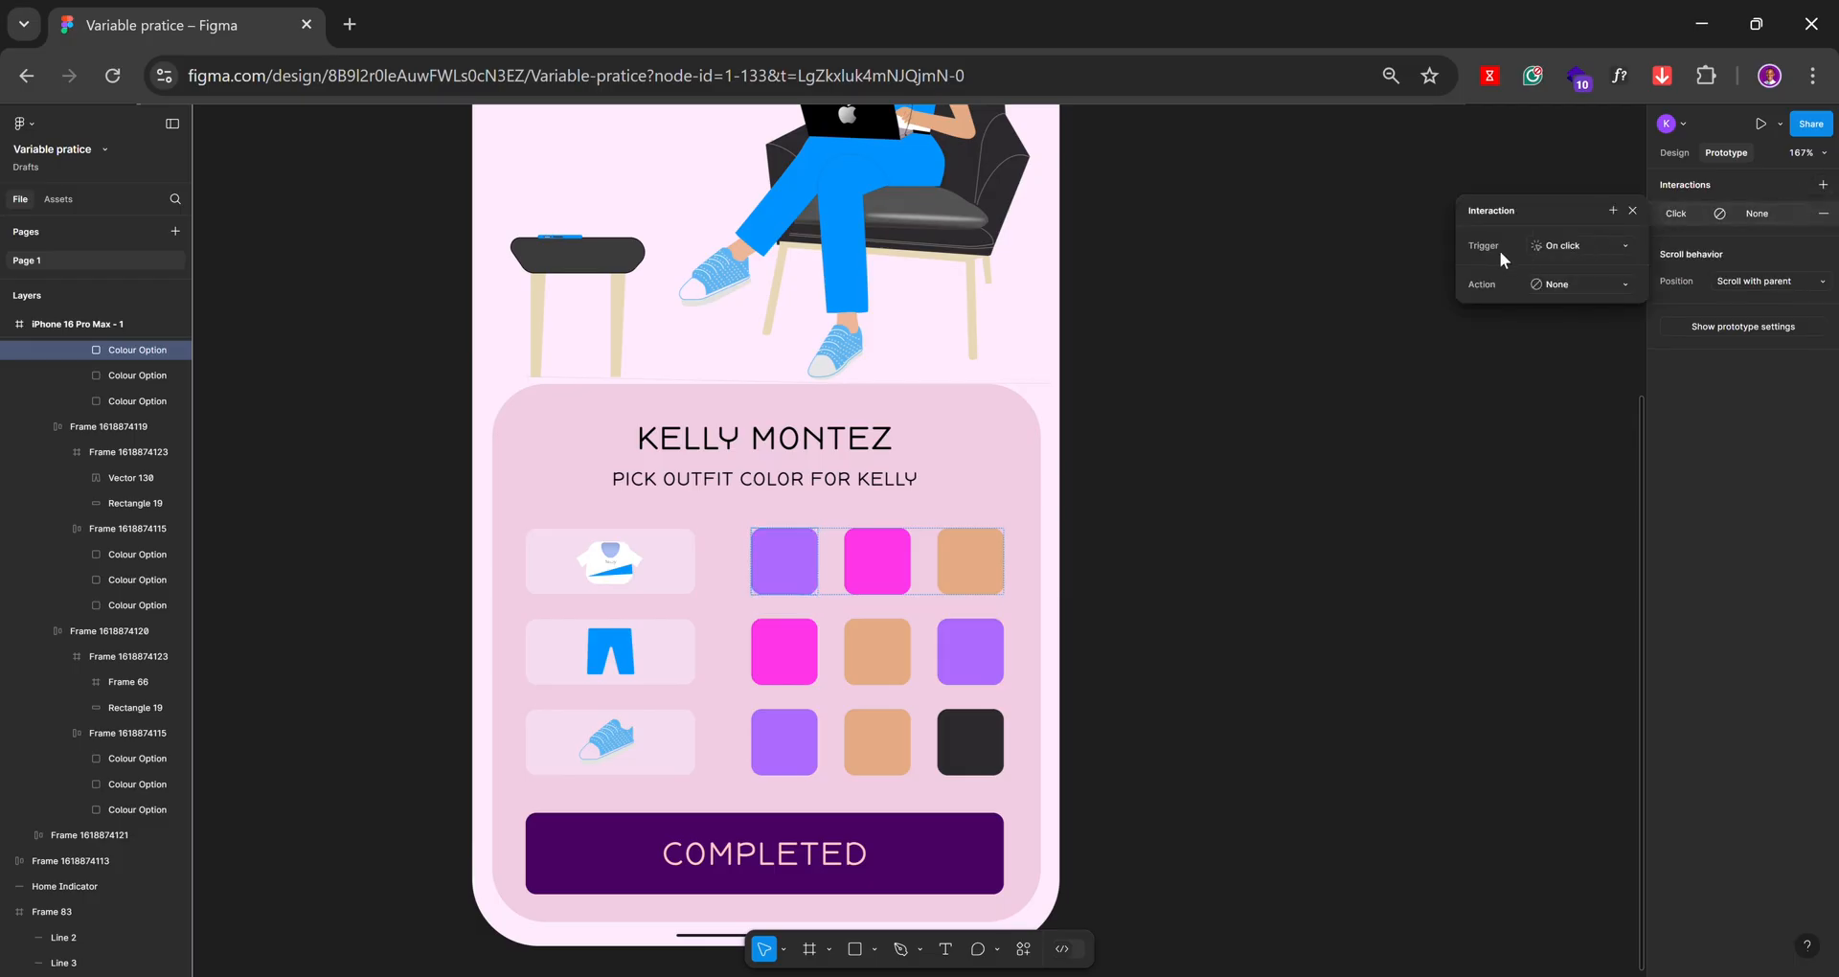
Try the On drag and While hovering triggers for the purple swatch's interaction and return the trigger to On click
click(1565, 245)
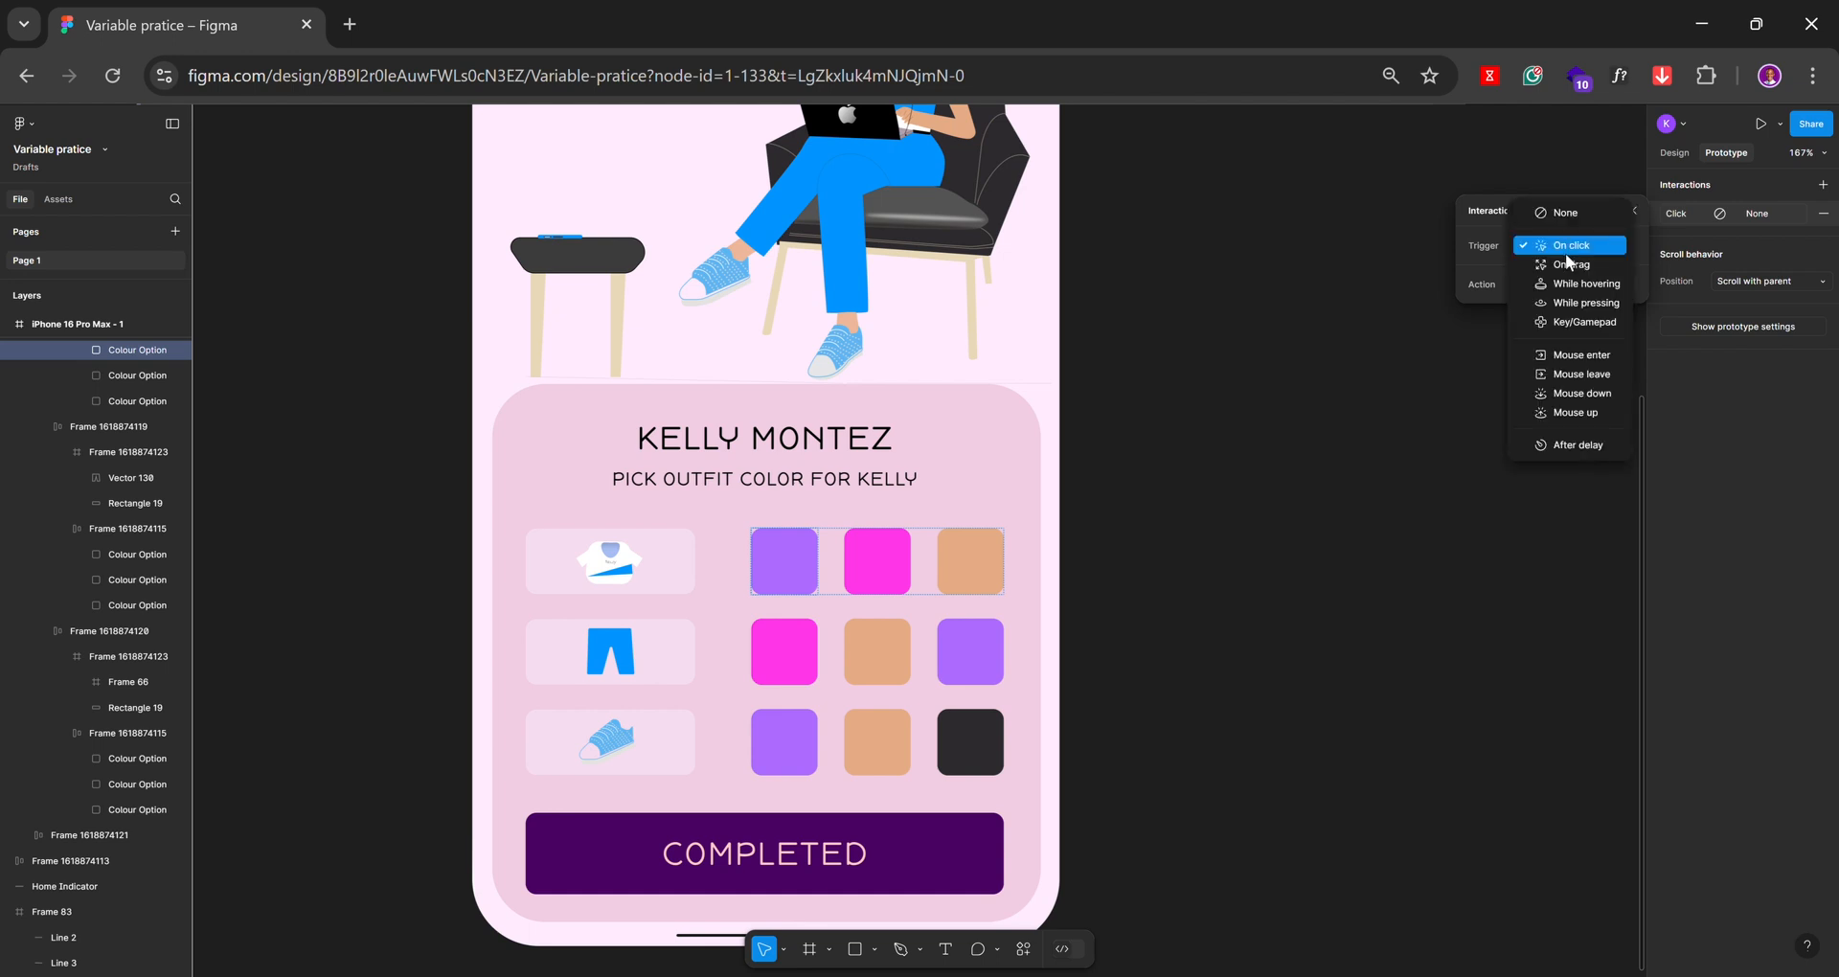
click(1571, 265)
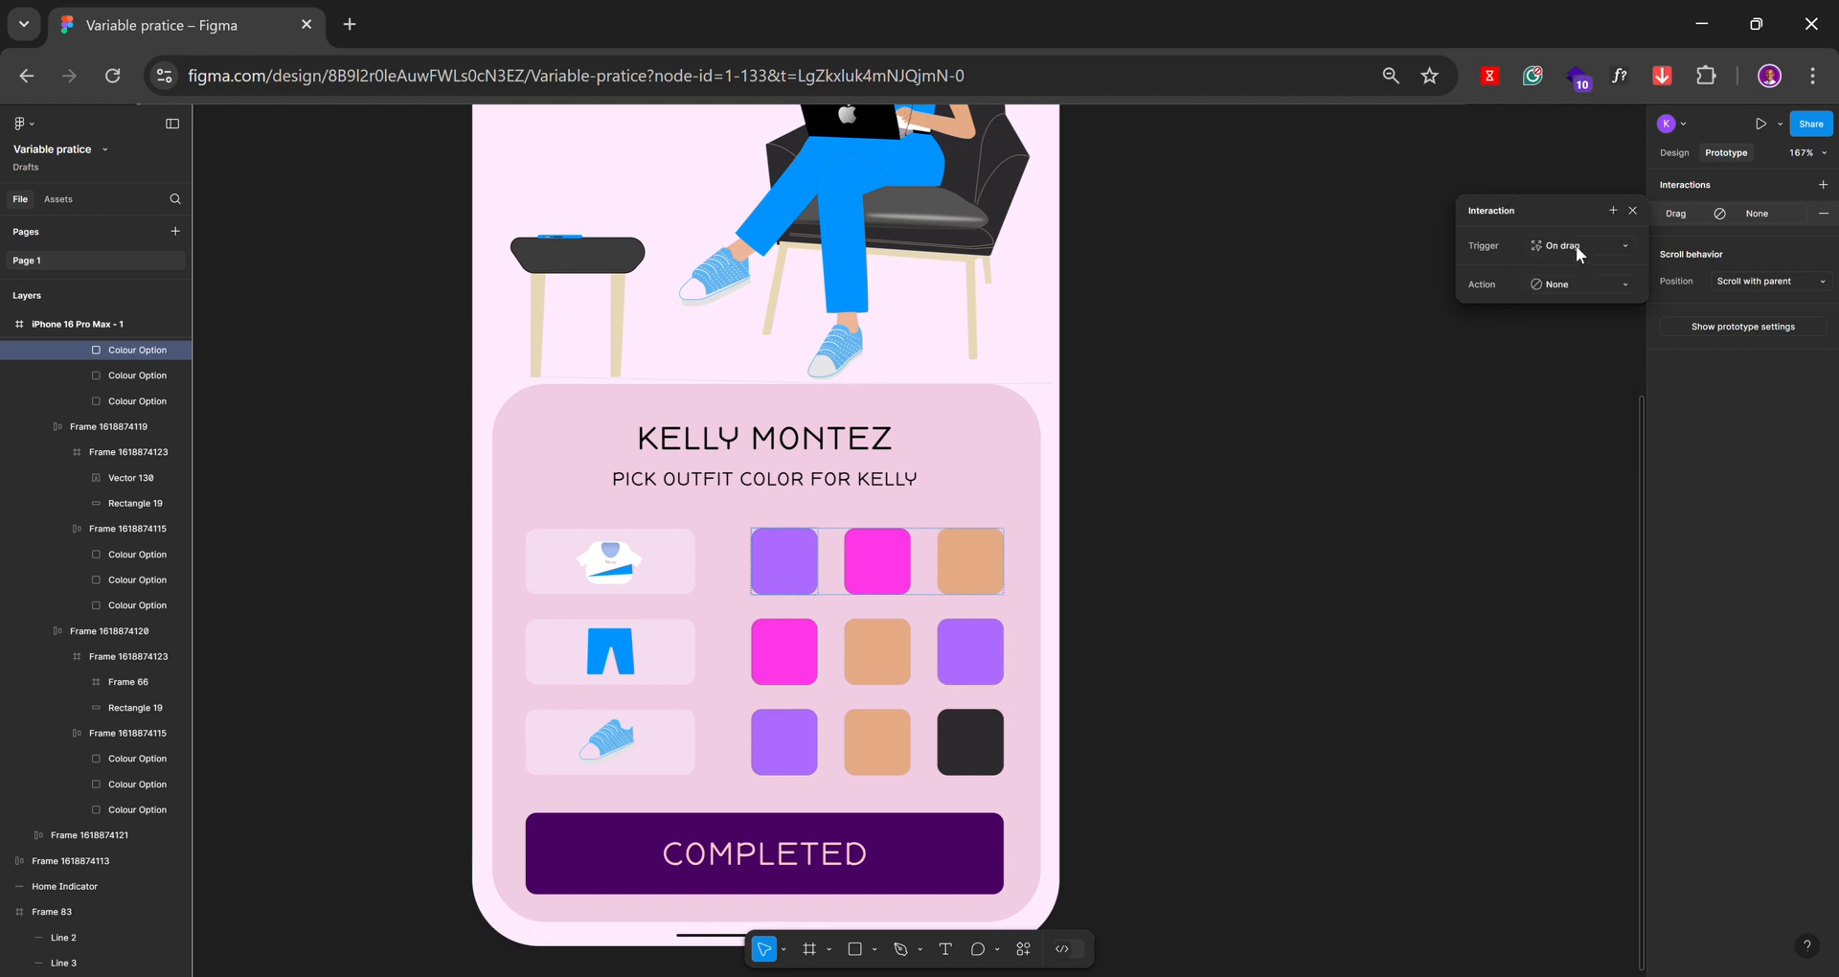
click(1577, 245)
click(1585, 266)
click(1583, 247)
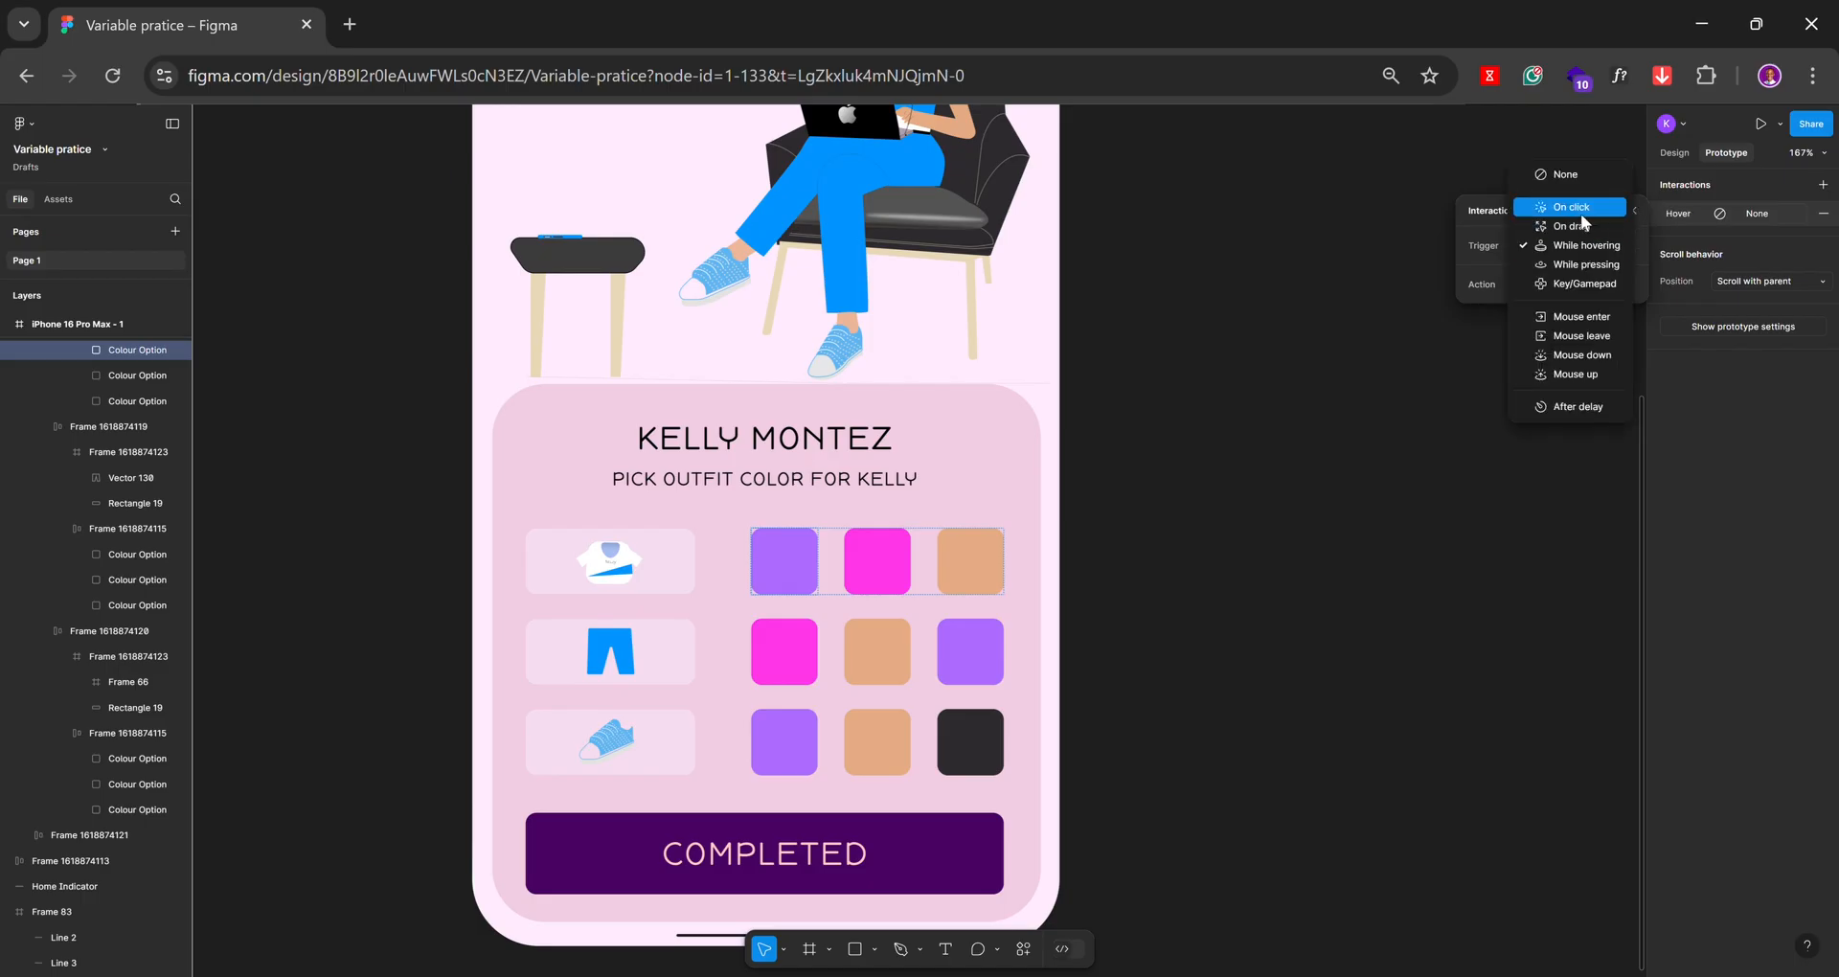
click(1581, 215)
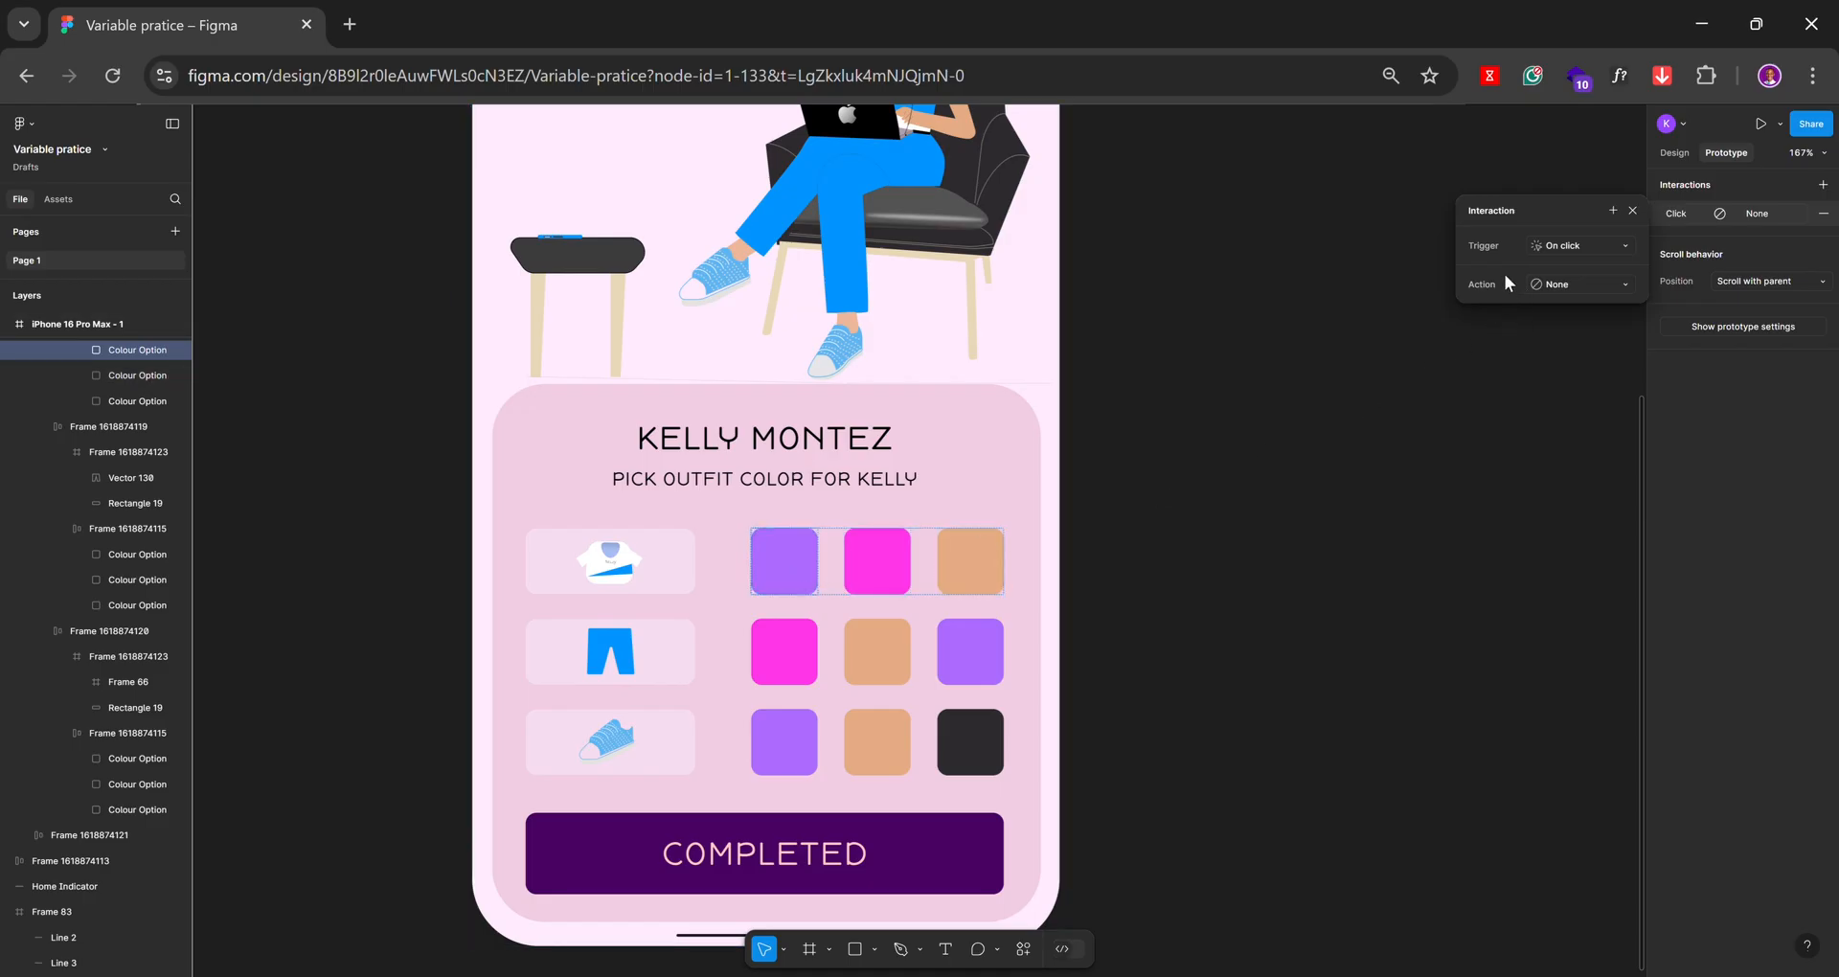
Set the purple swatch's interaction action to Set variable with the White variable as its target
click(1572, 284)
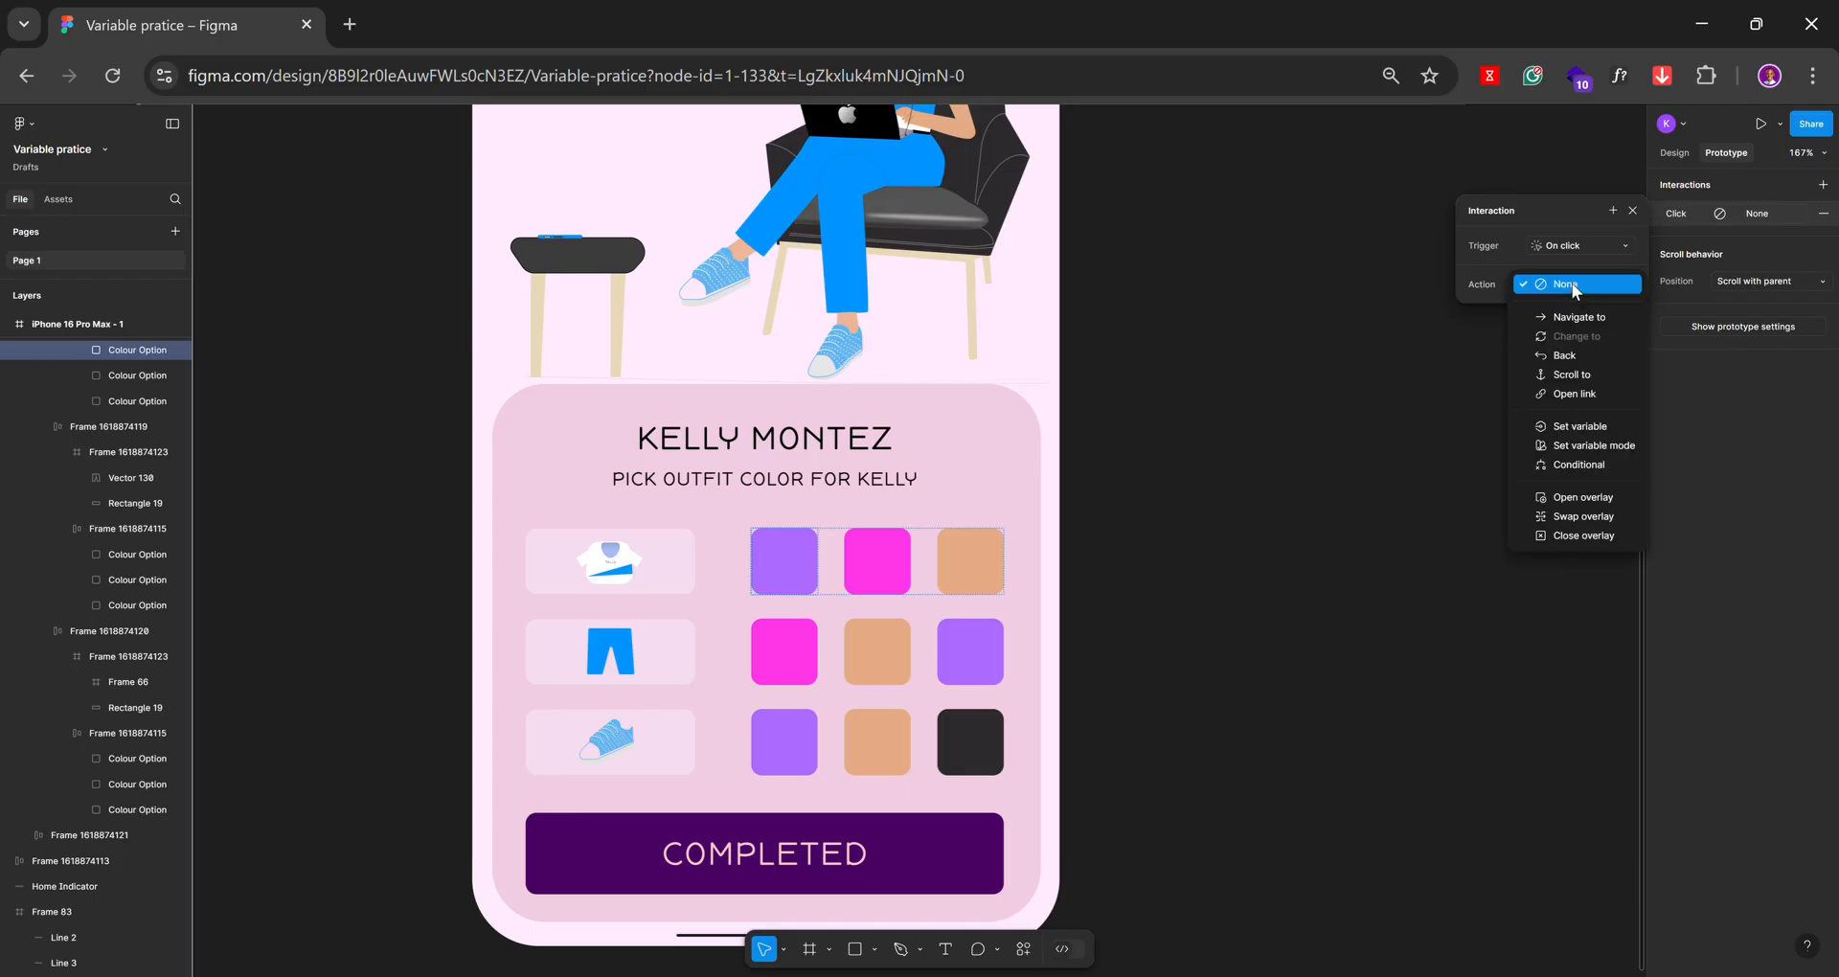
click(1567, 428)
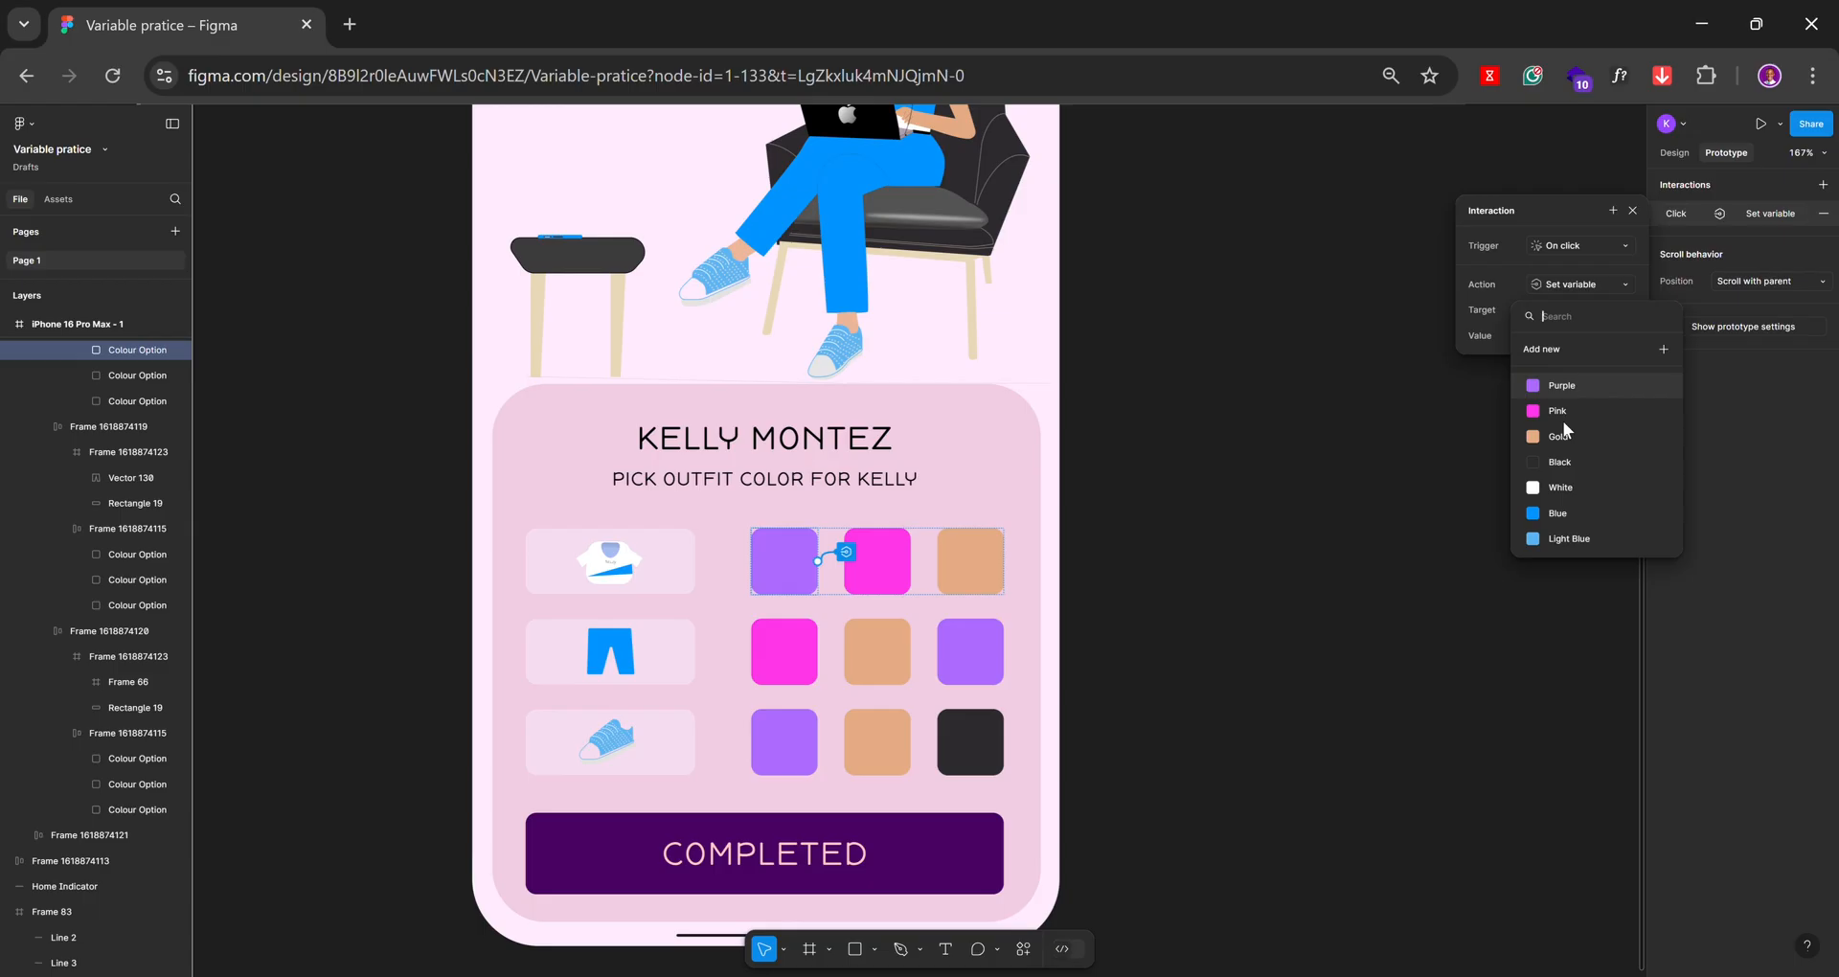
click(1554, 496)
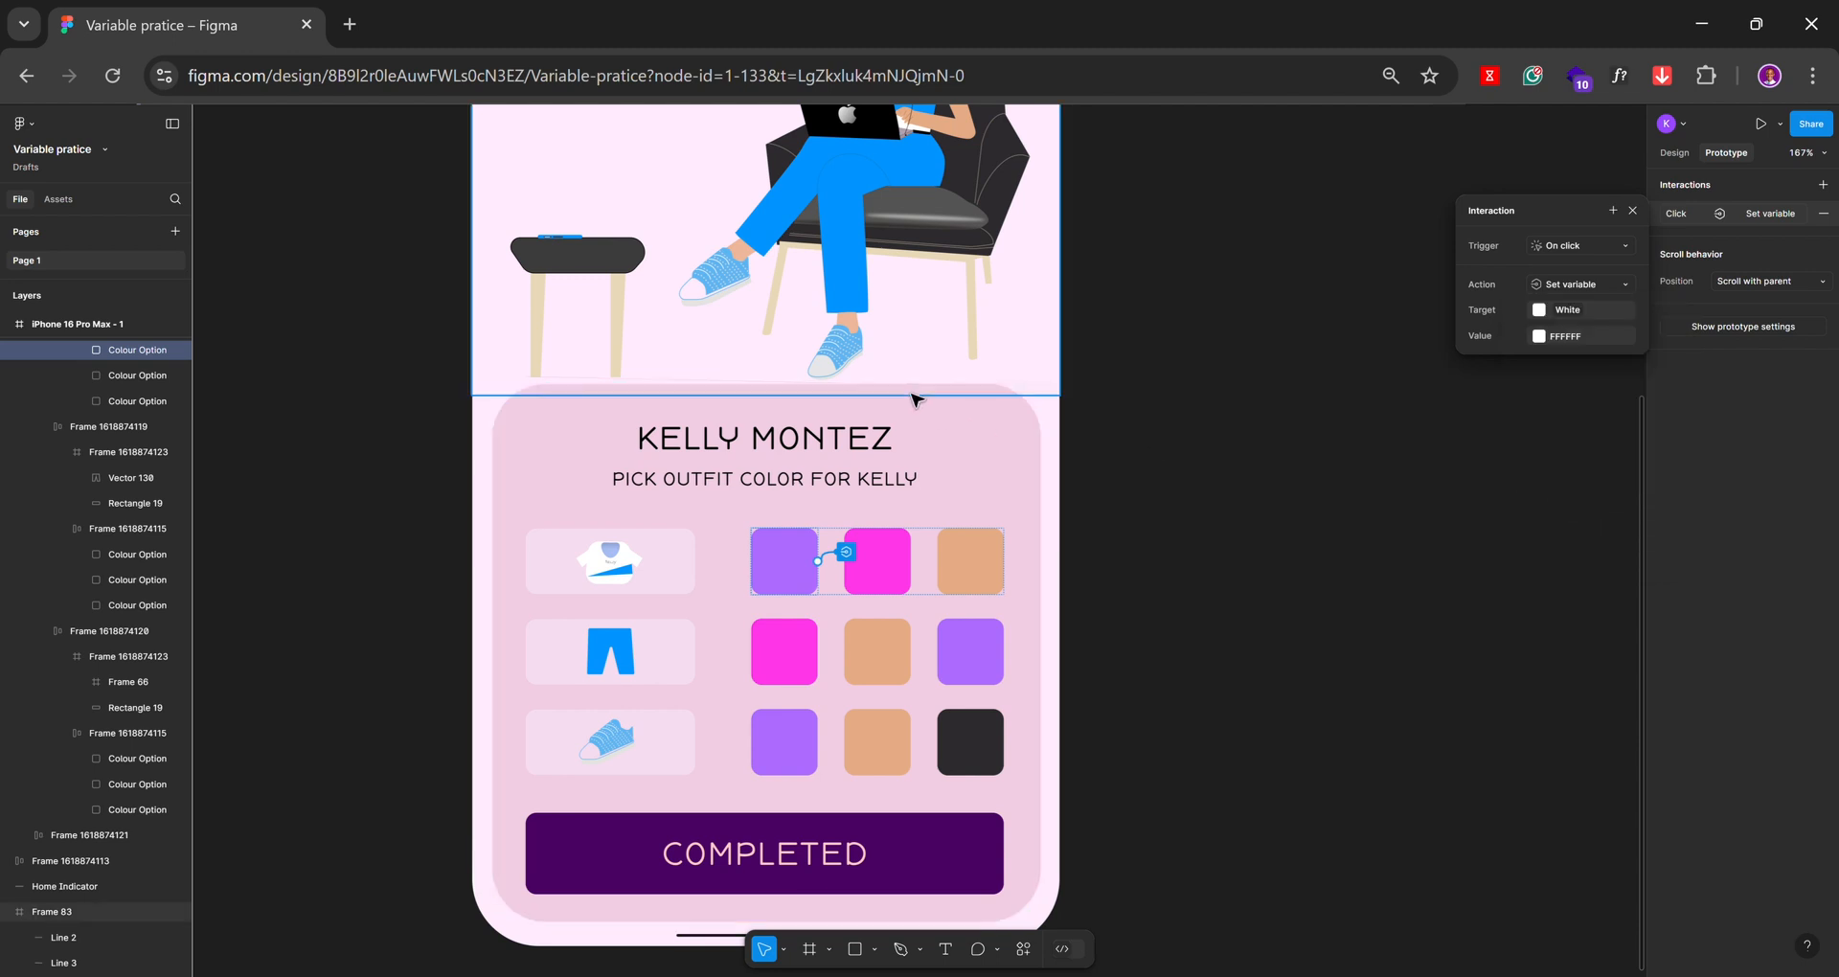
Examine the seated character's shirt and the shirt illustration in the picker's first row
scroll(929, 335, up, 3)
ctrl+scroll(943, 281, up, 2)
ctrl+scroll(942, 278, up, 1)
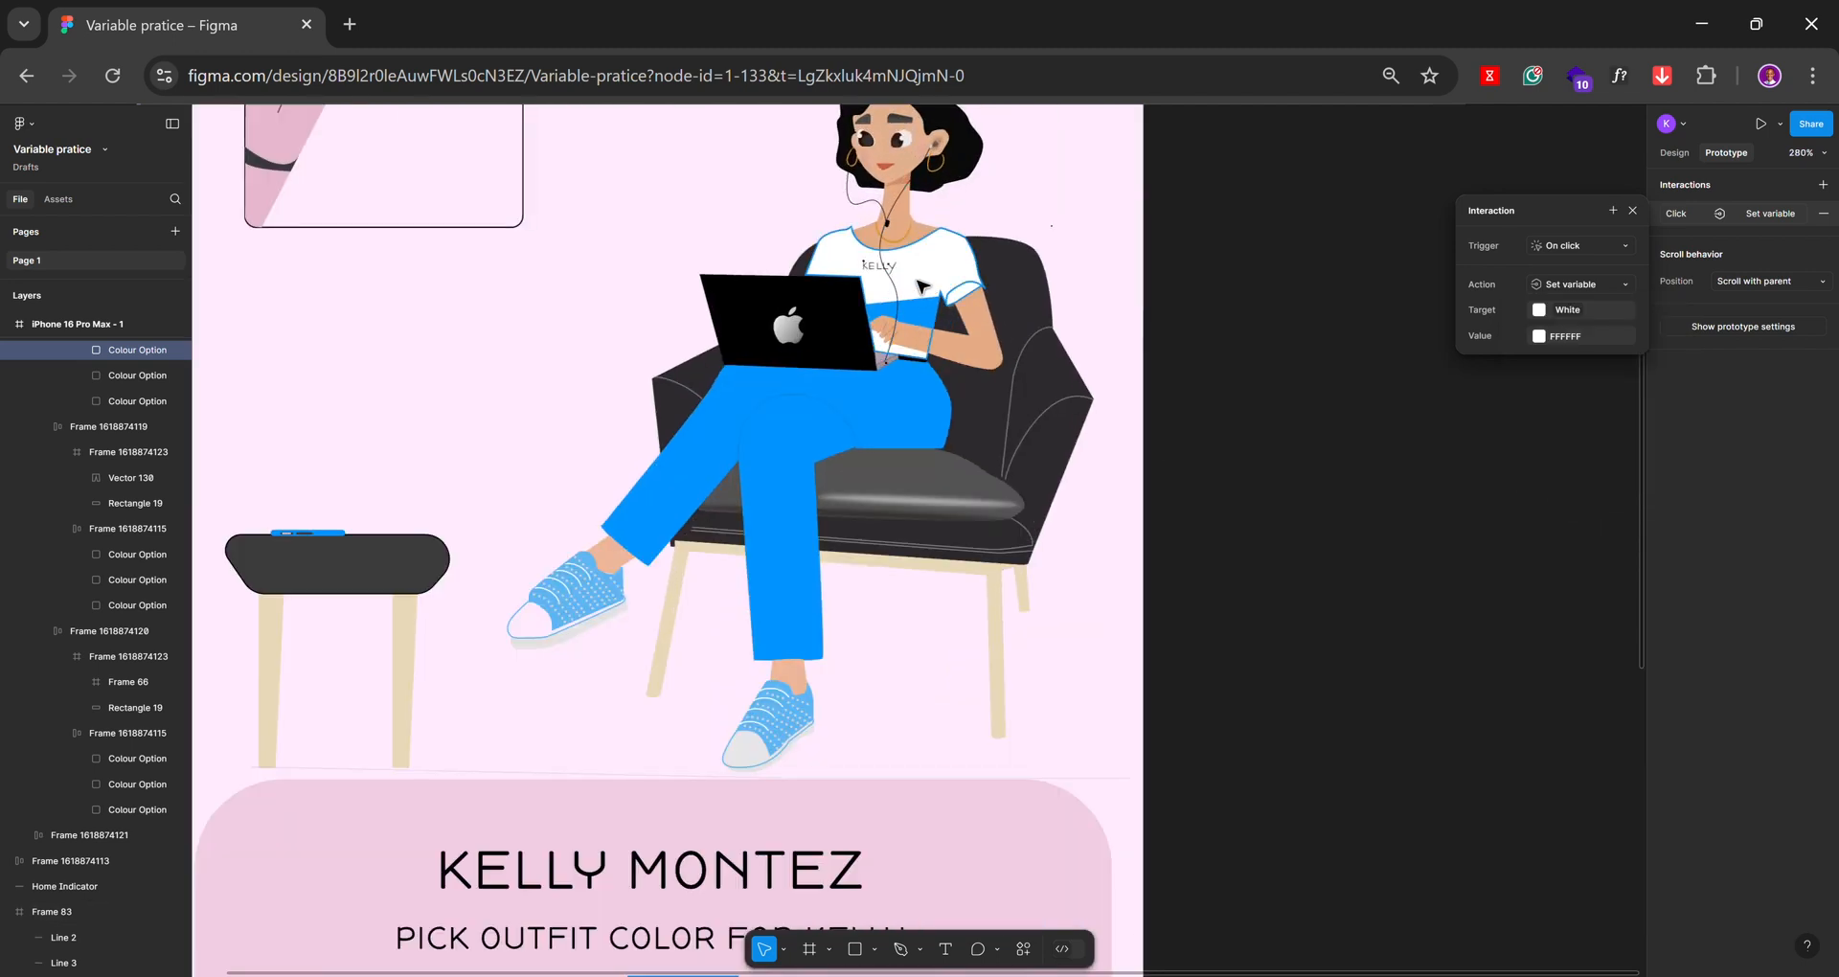
ctrl+scroll(909, 263, down, 3)
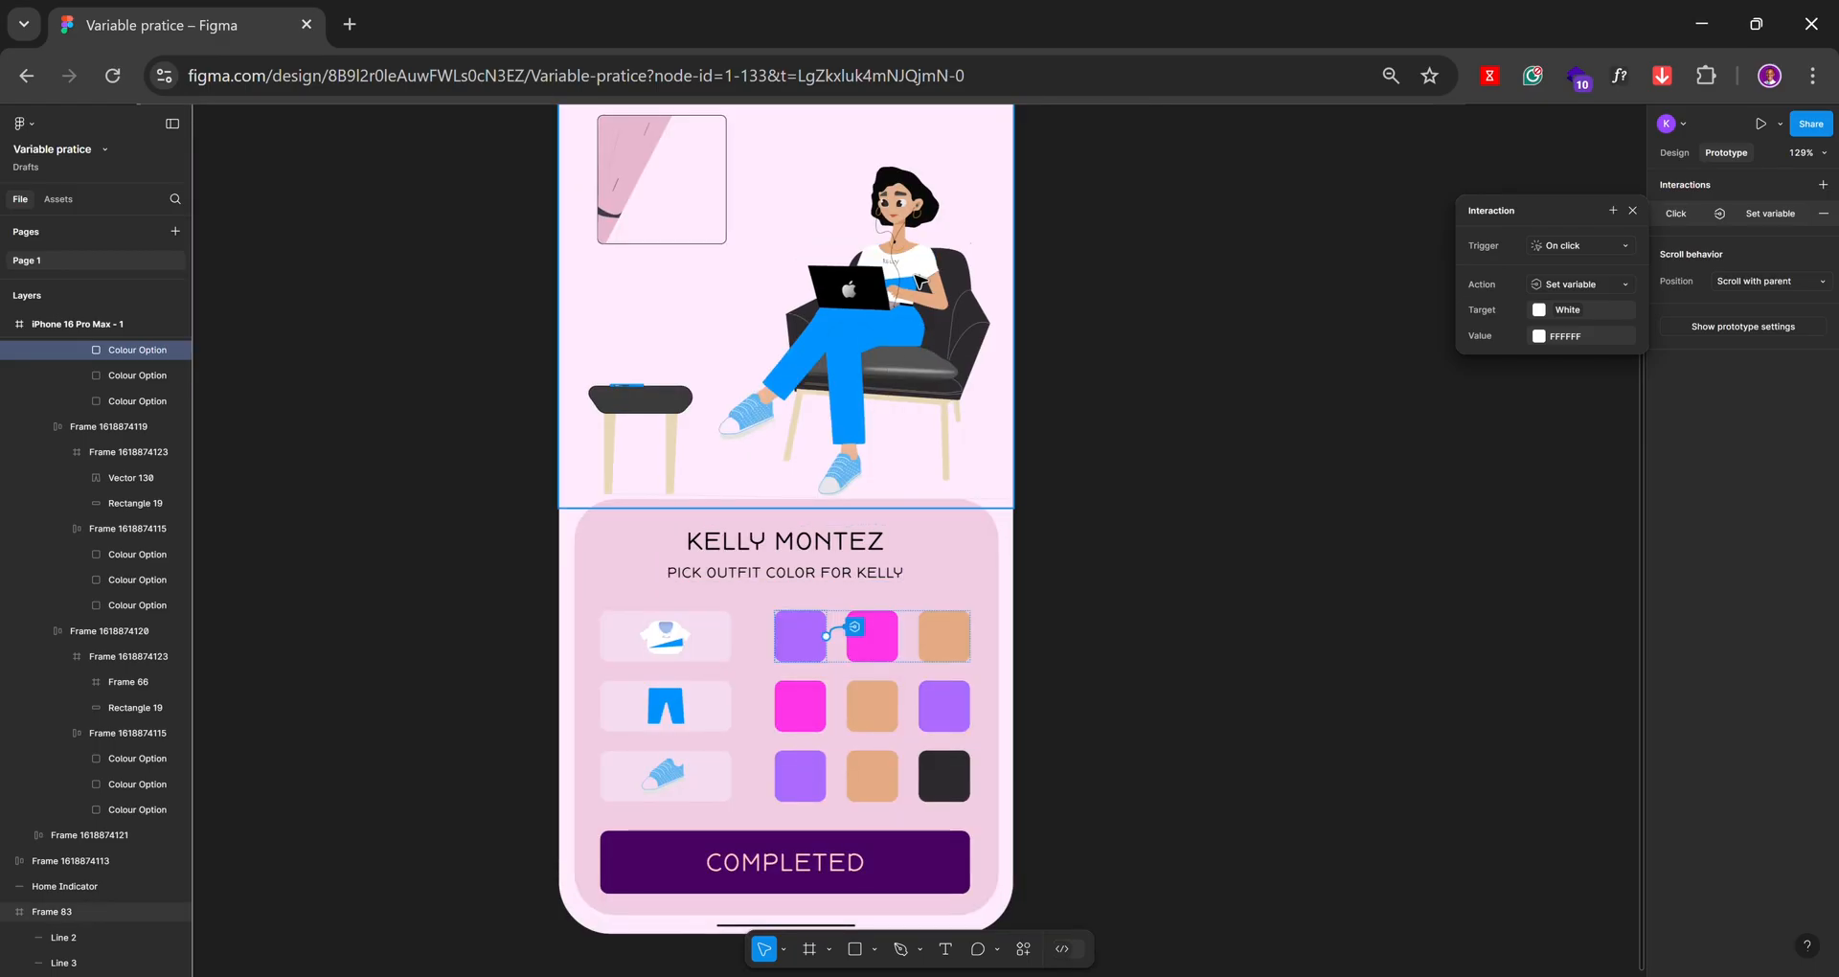
ctrl+scroll(735, 636, up, 2)
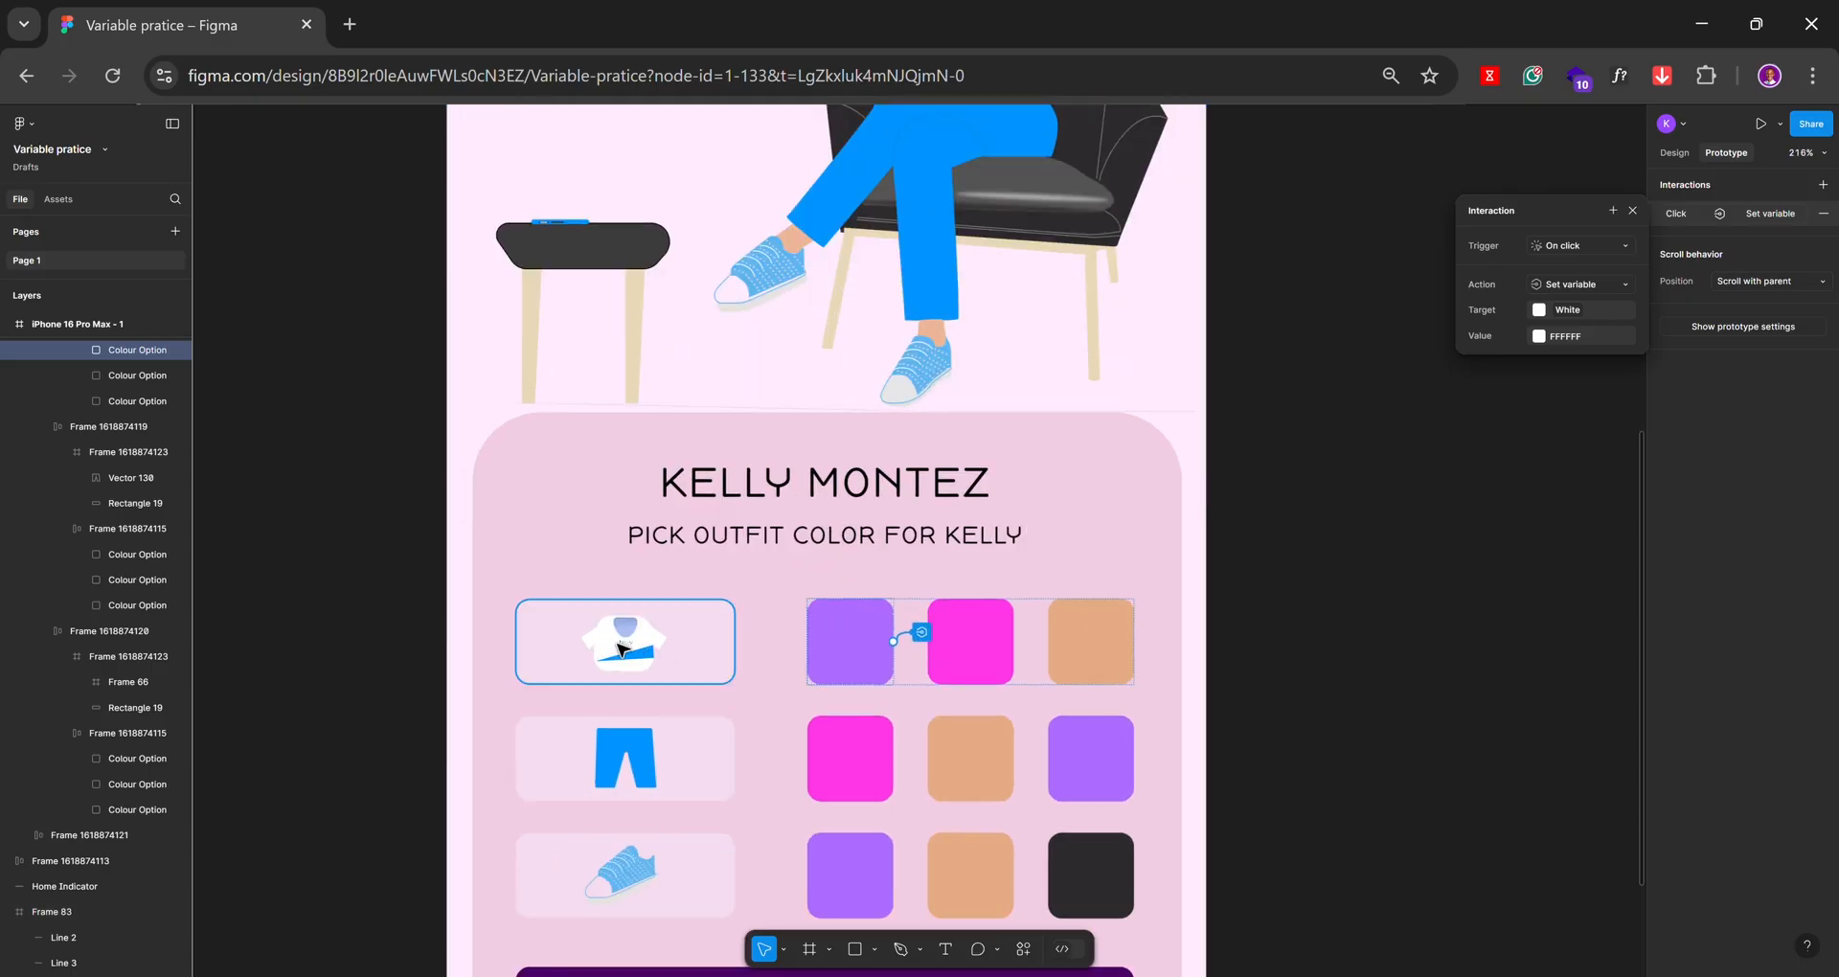
scroll(704, 636, down, 2)
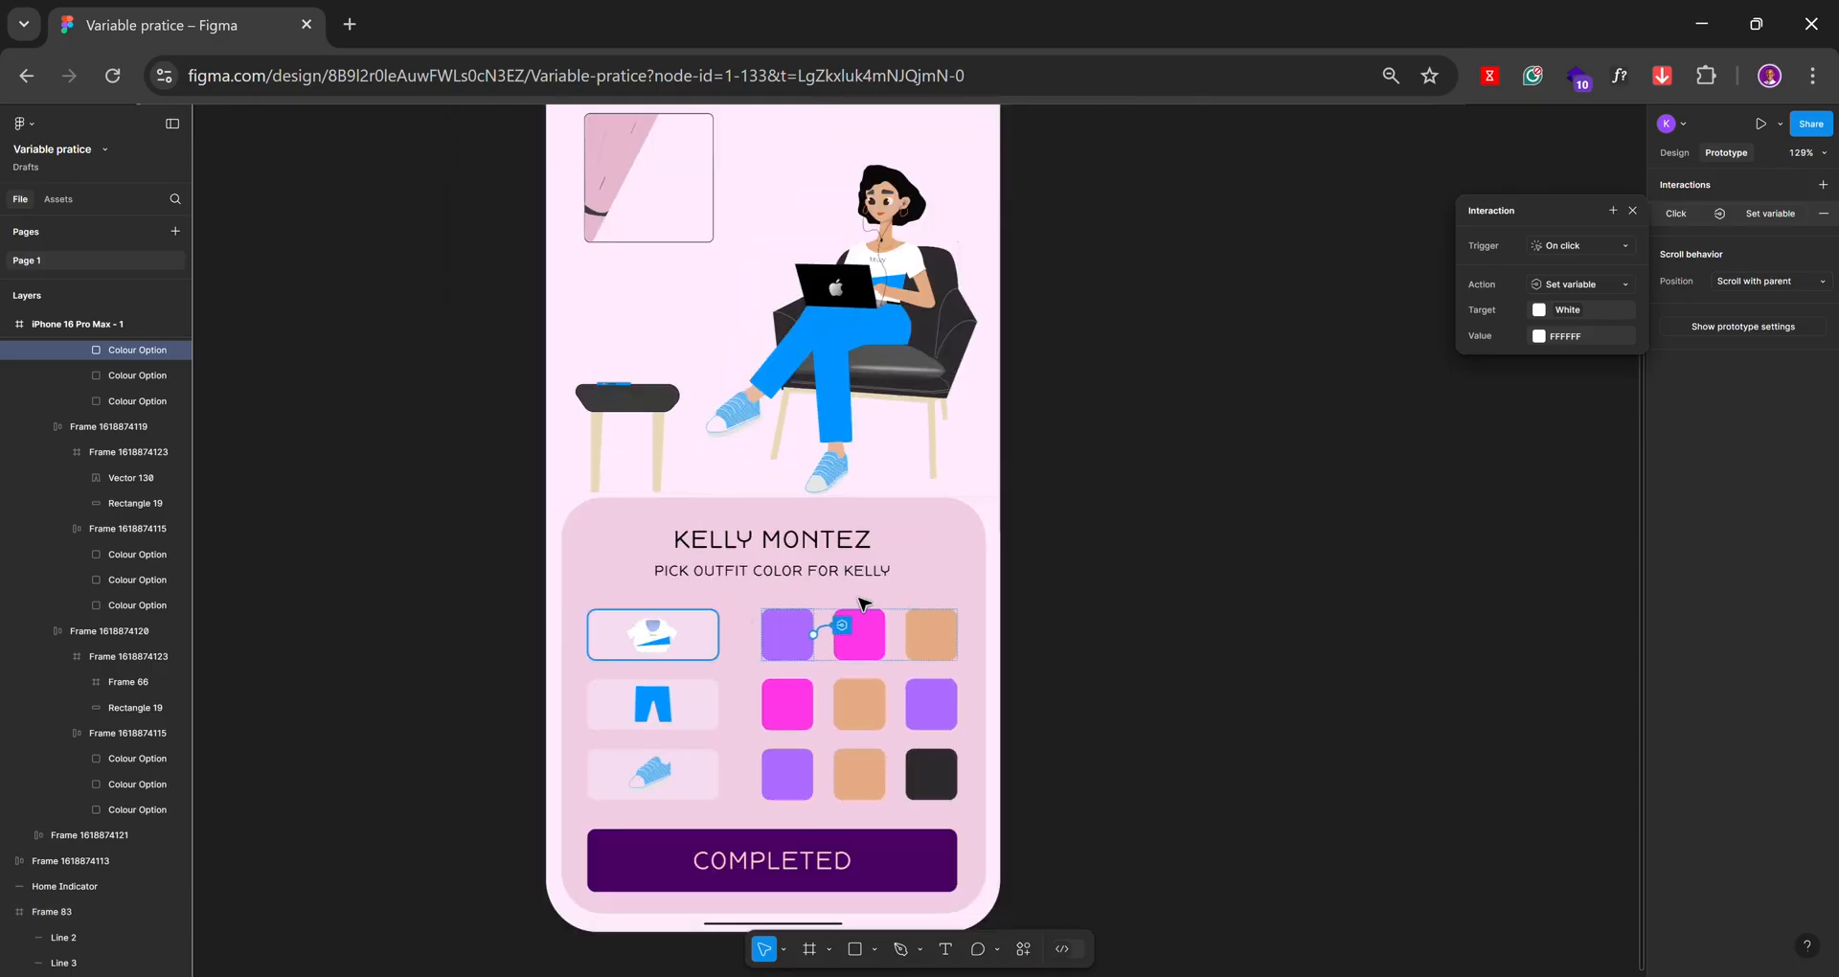
scroll(704, 636, up, 1)
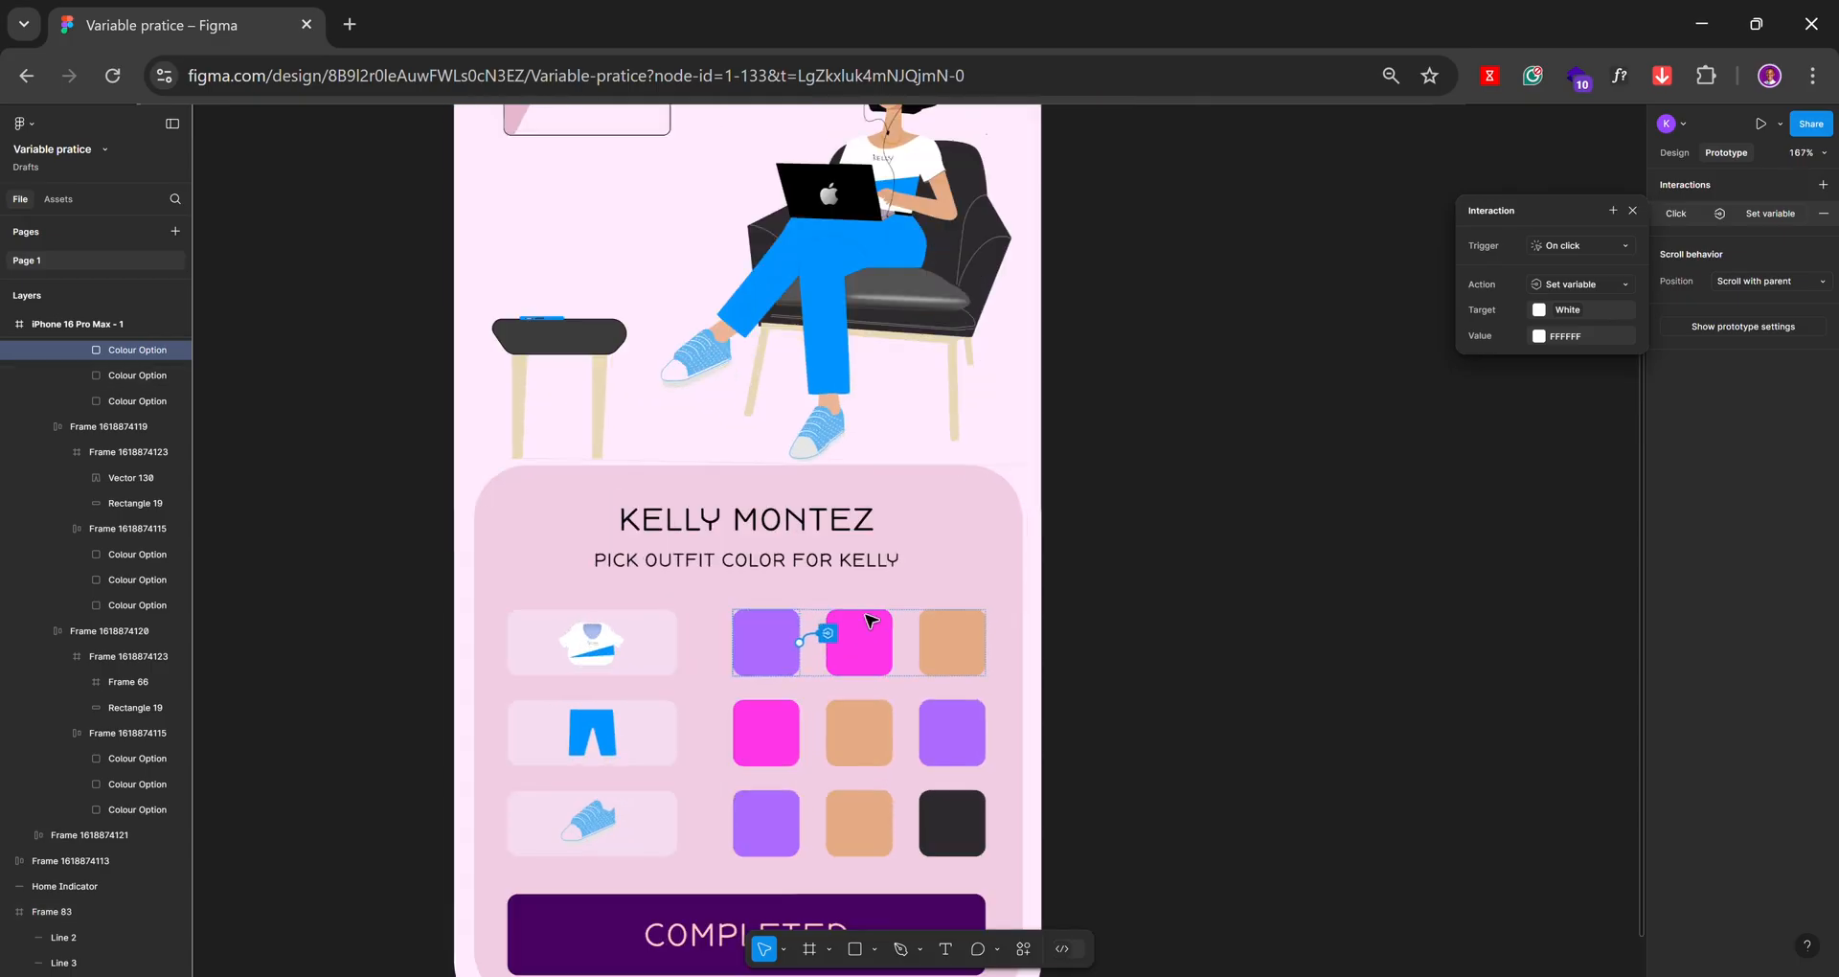
click(1540, 336)
click(1548, 599)
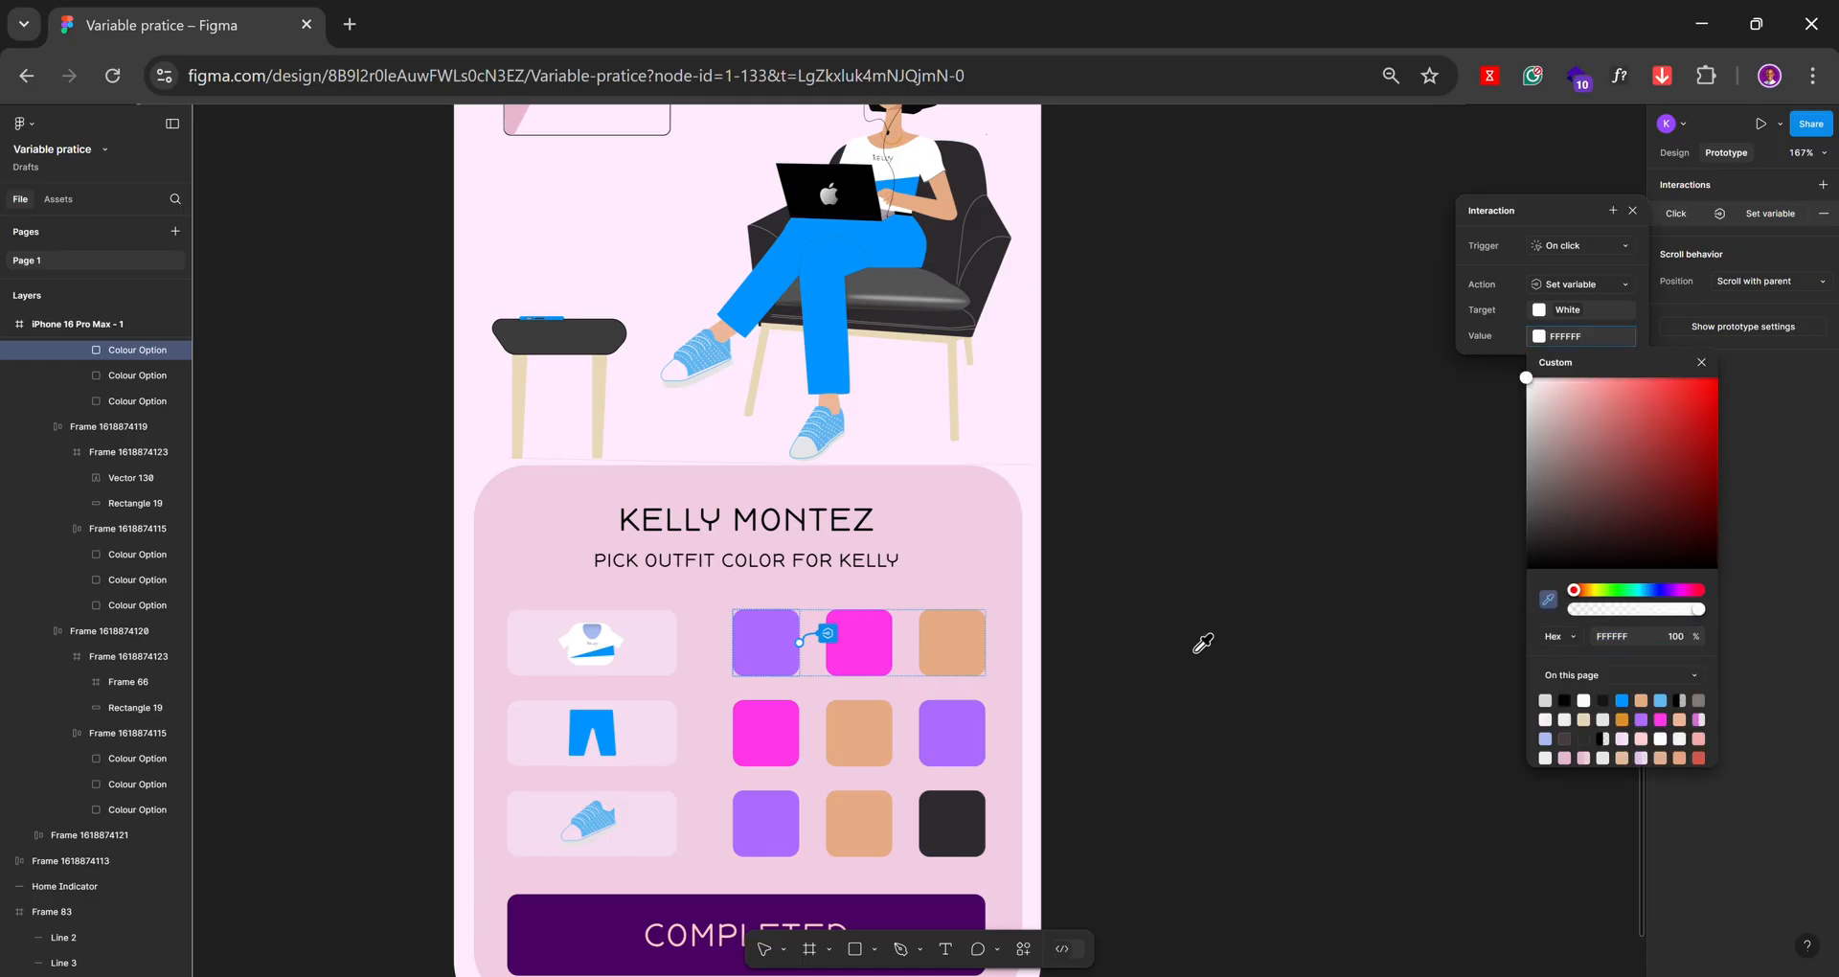
key(Escape)
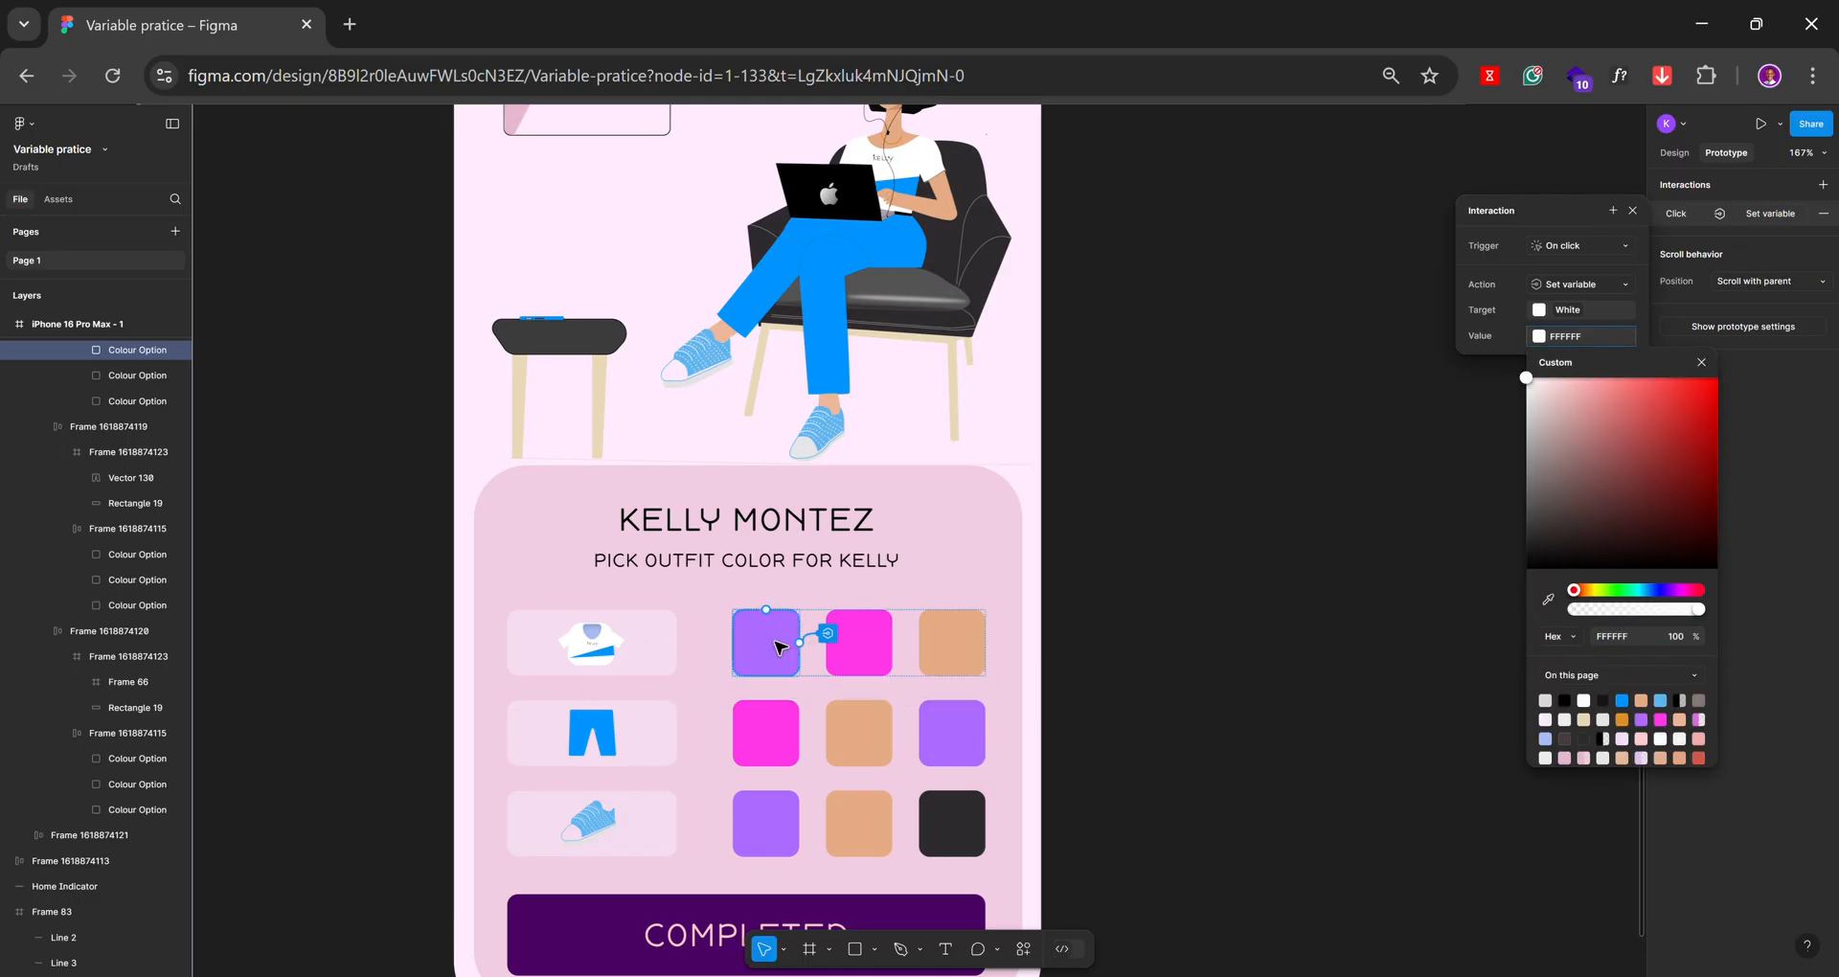
click(1548, 599)
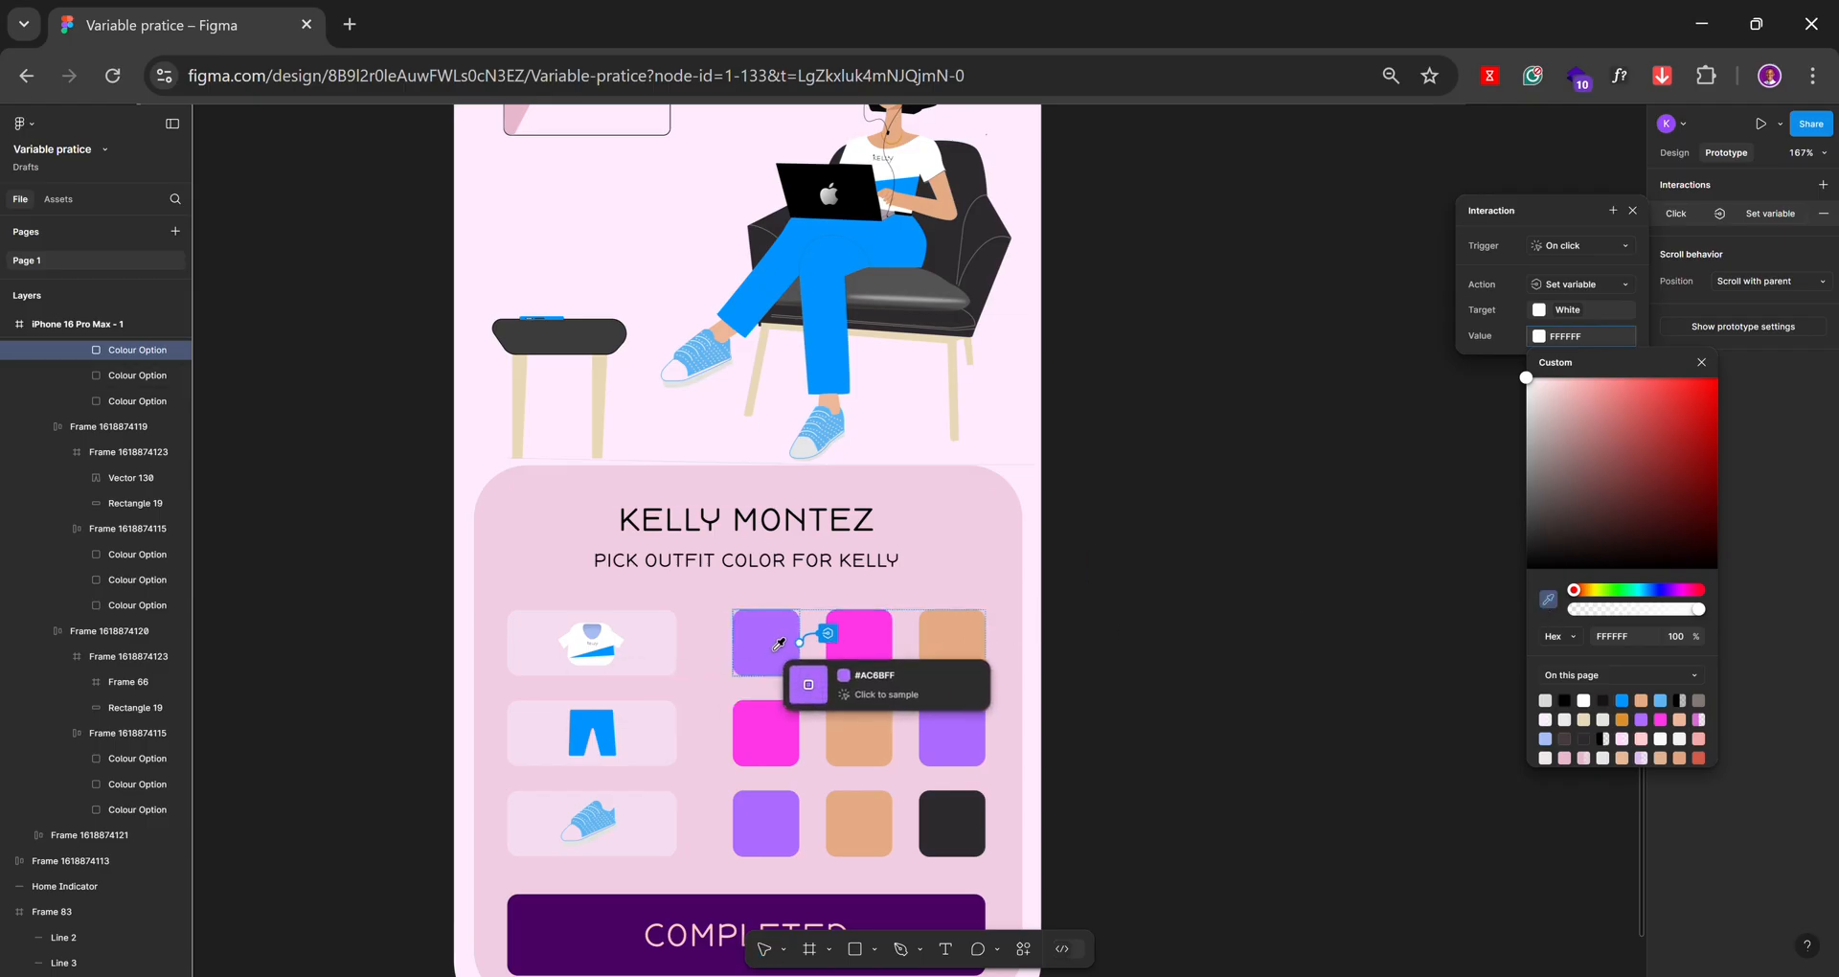
key(Escape)
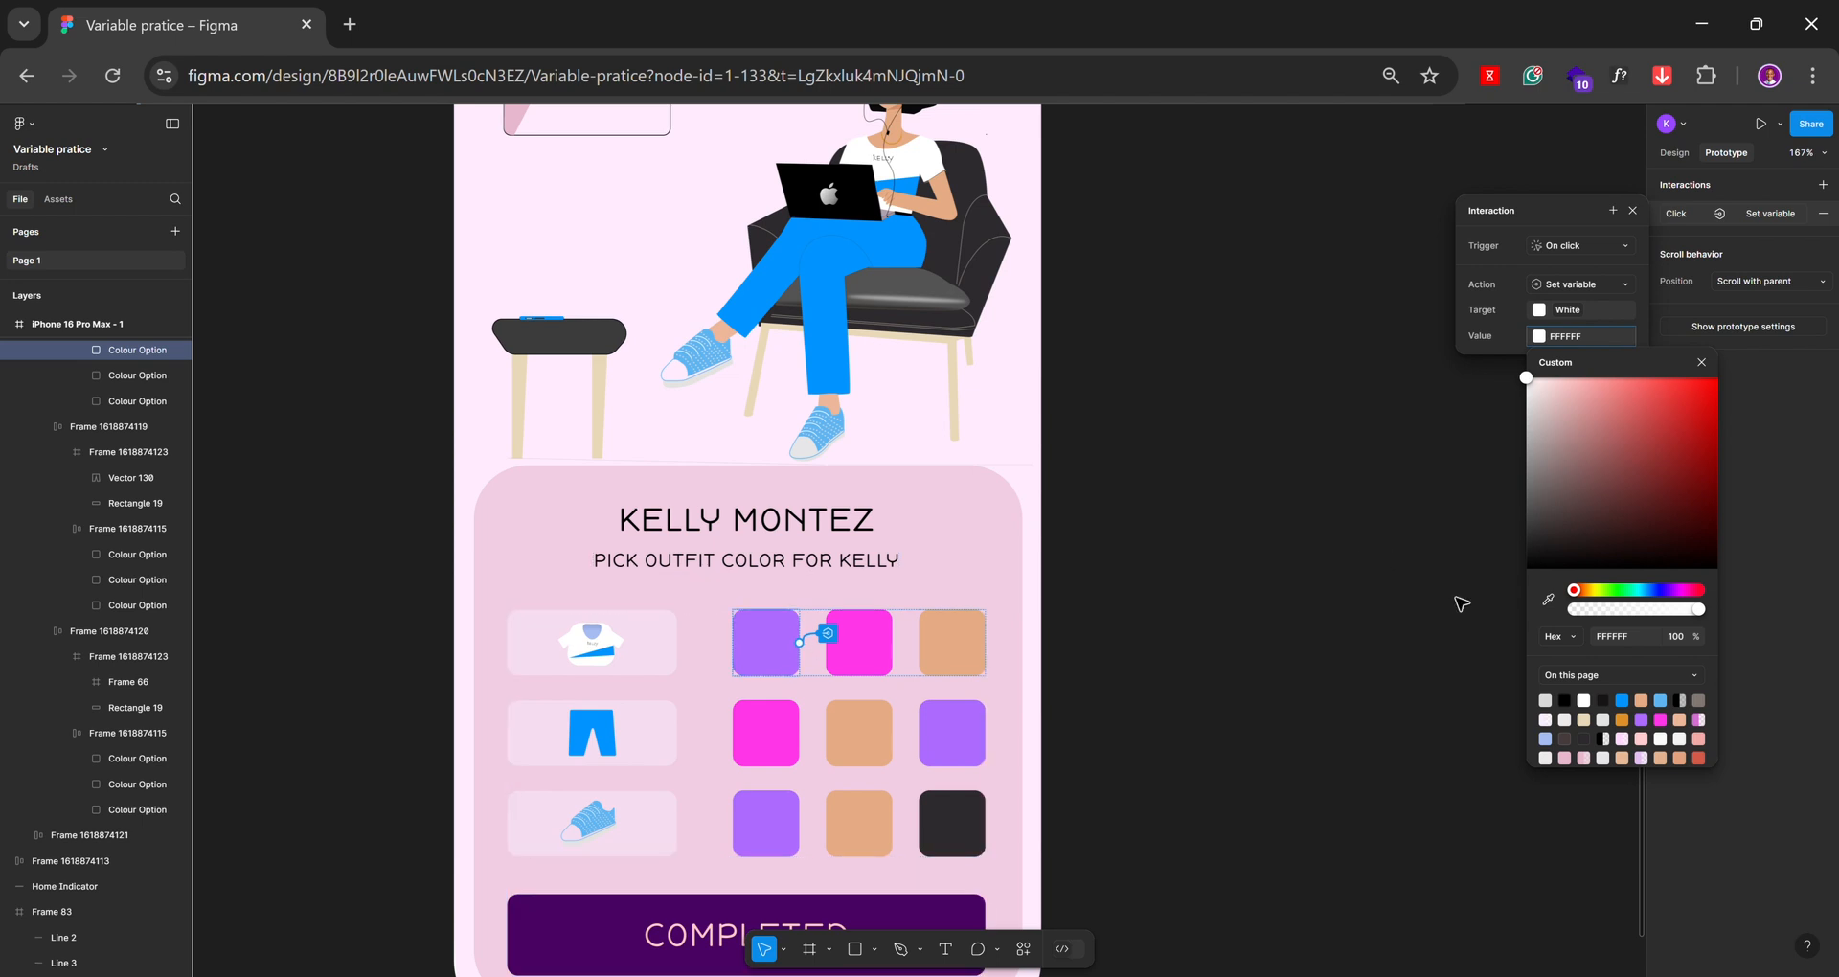
click(1550, 603)
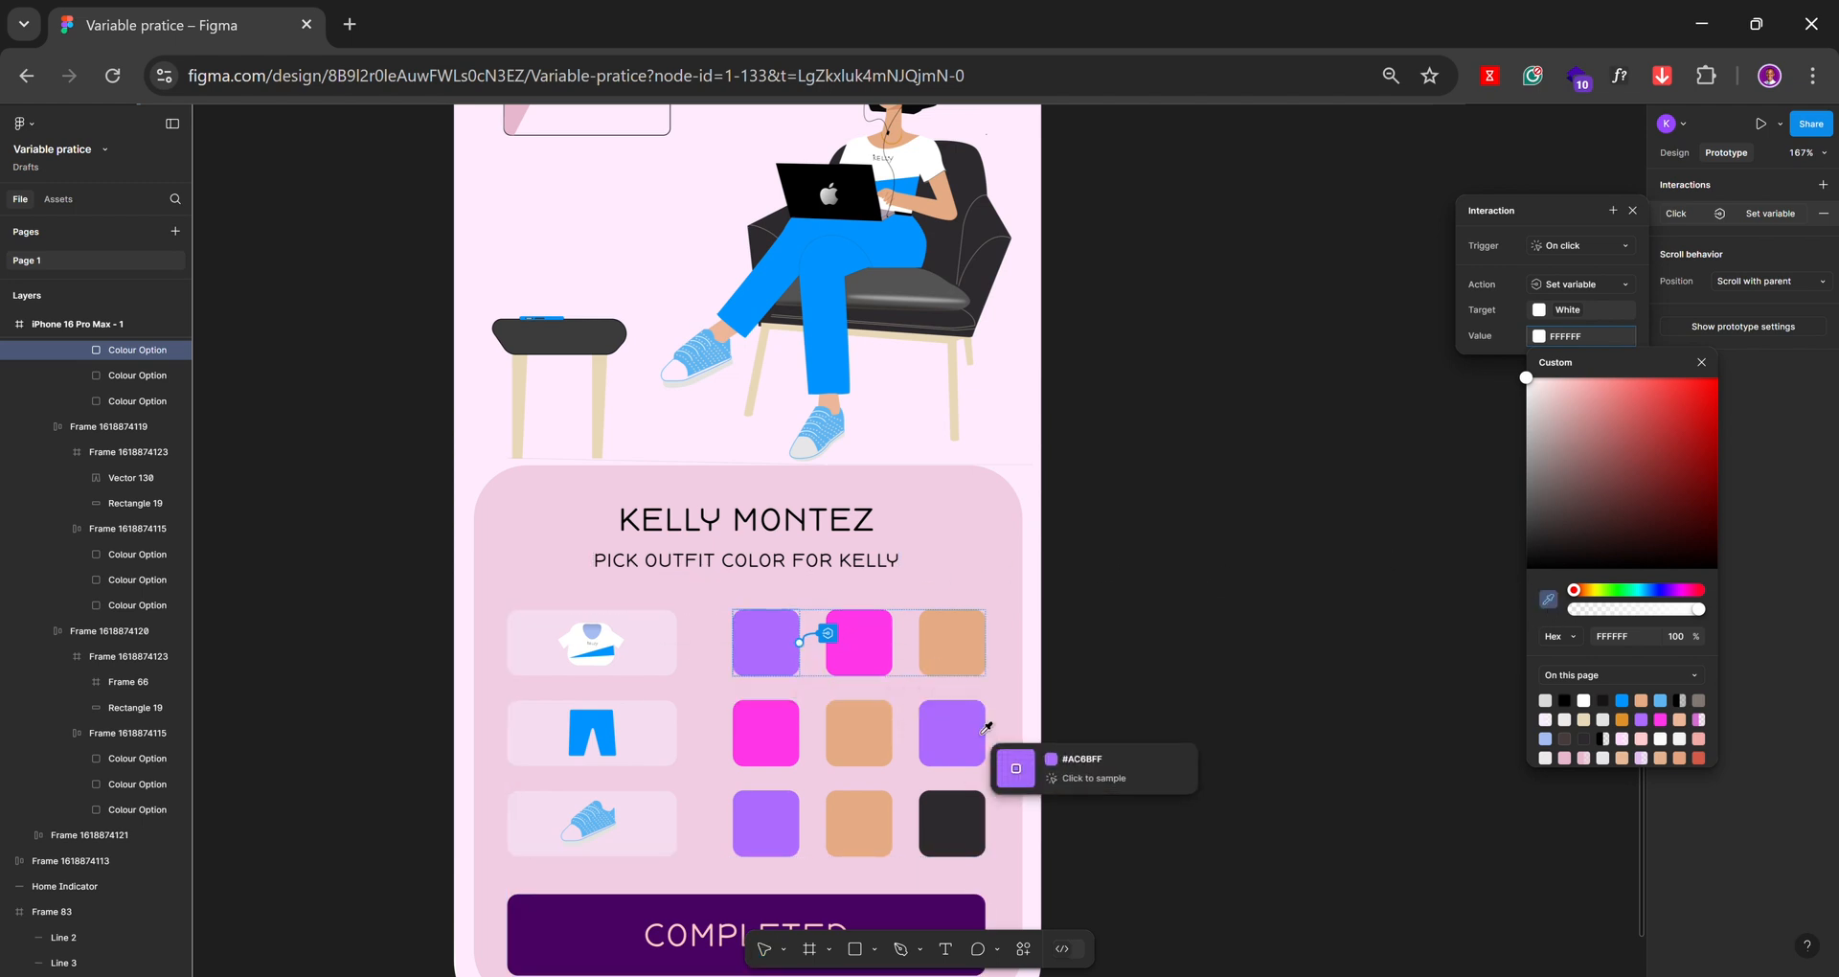
key(Escape)
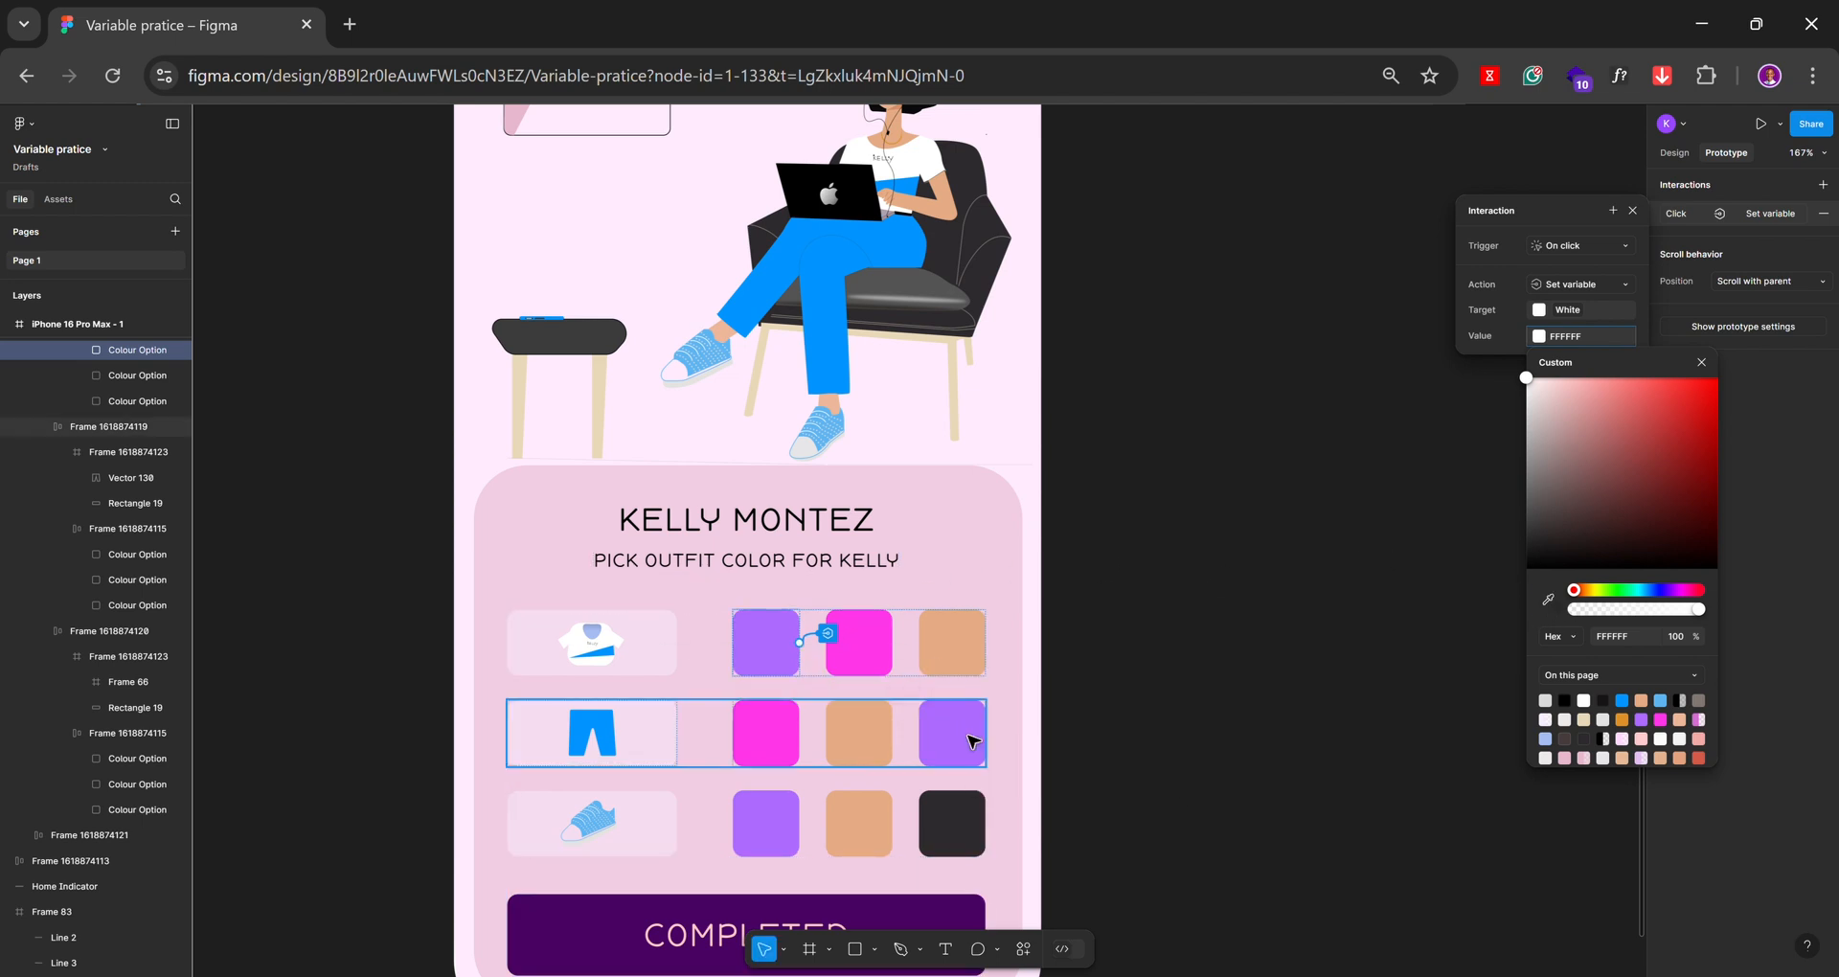
click(973, 741)
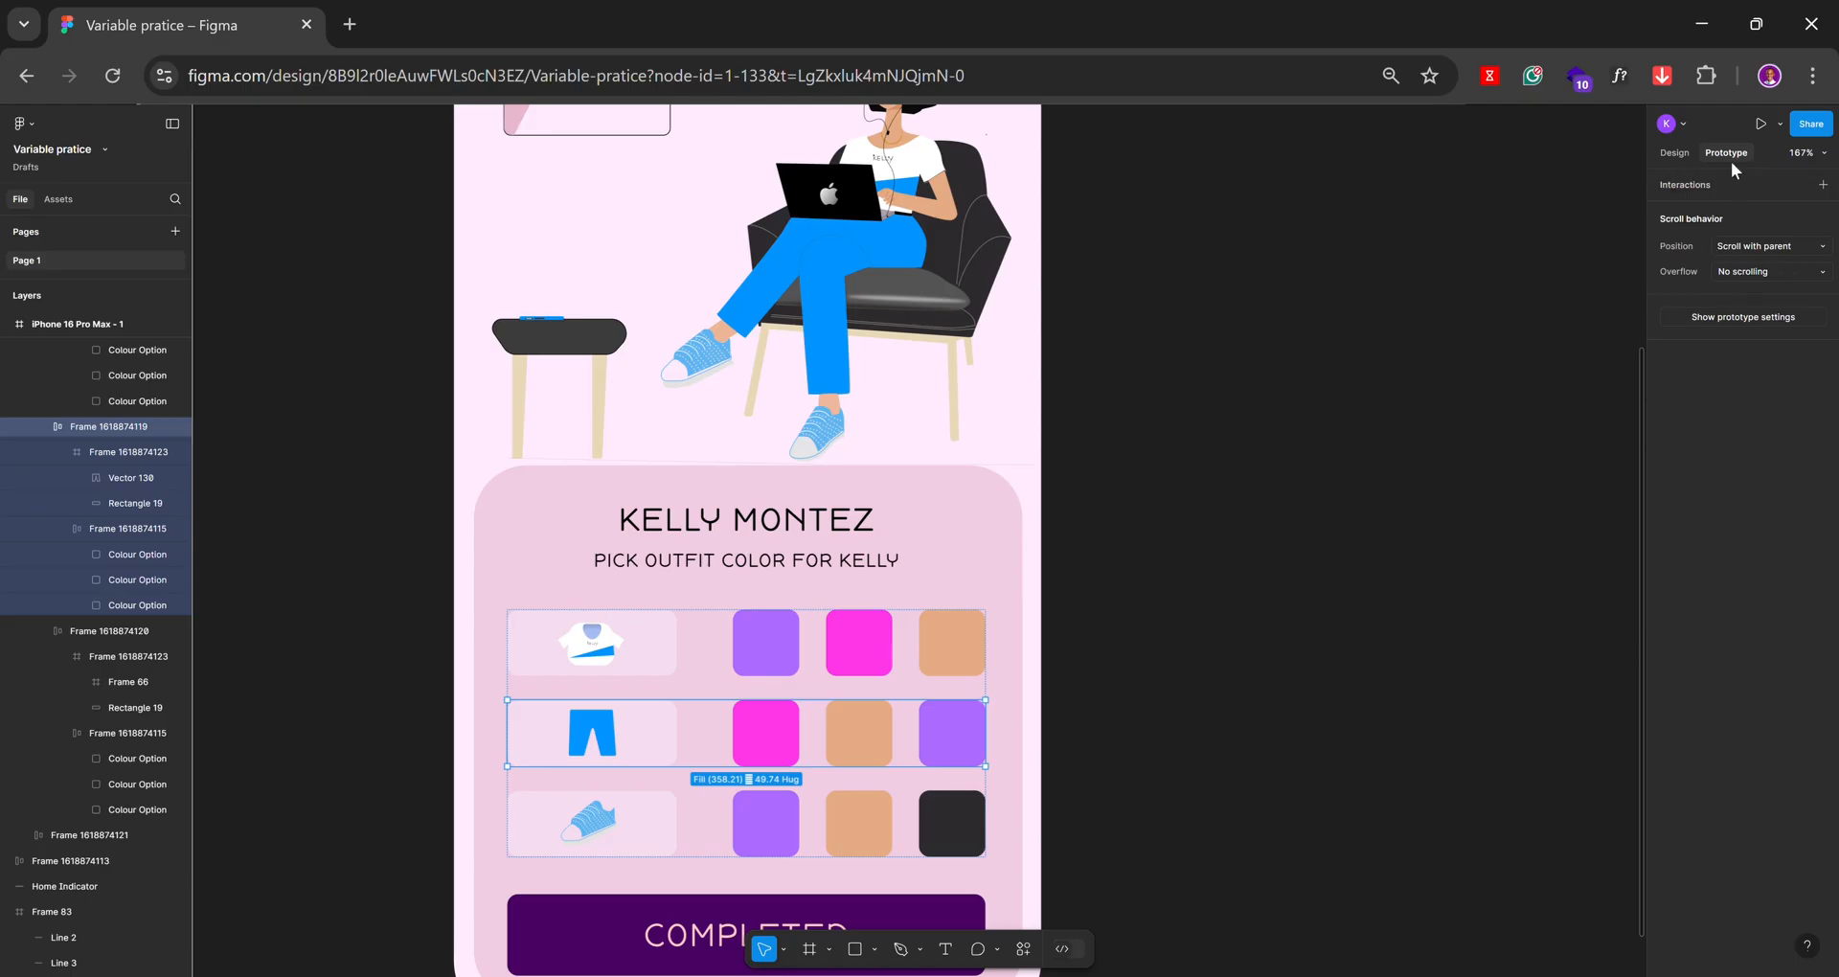
Set the value in the first-row purple swatch's Set variable interaction to purple AC6BFF and close the interaction settings
click(780, 632)
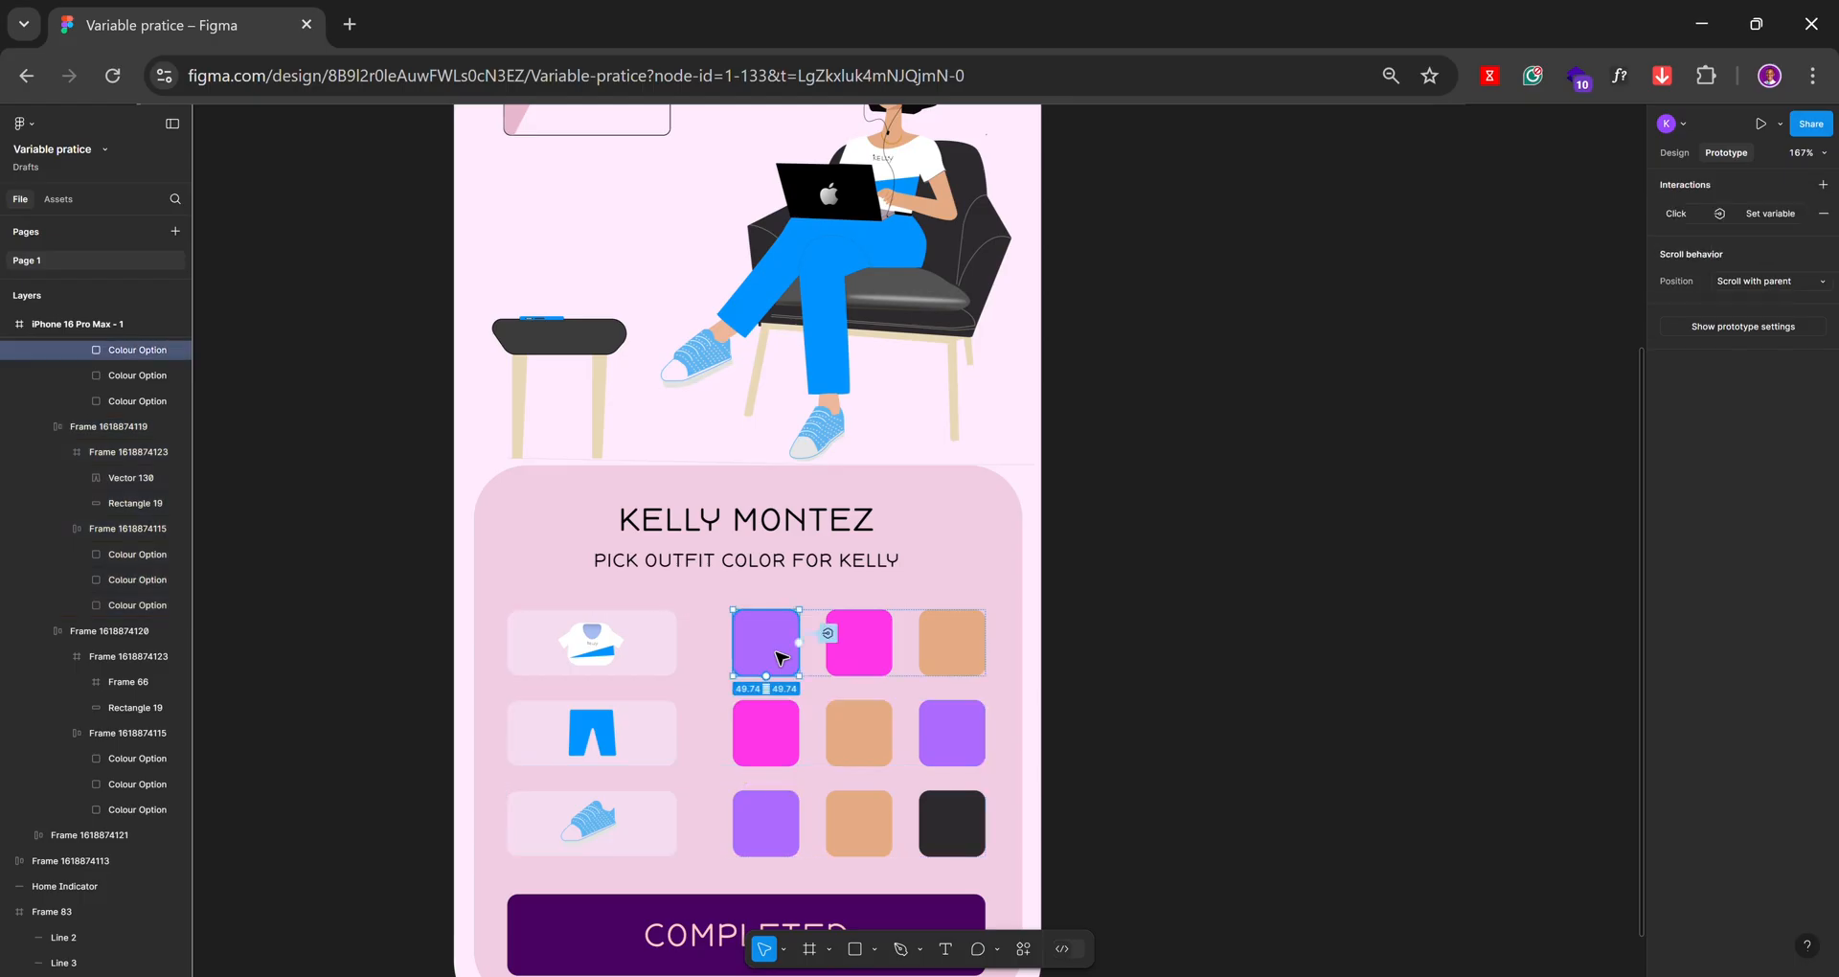
click(1774, 215)
click(1538, 343)
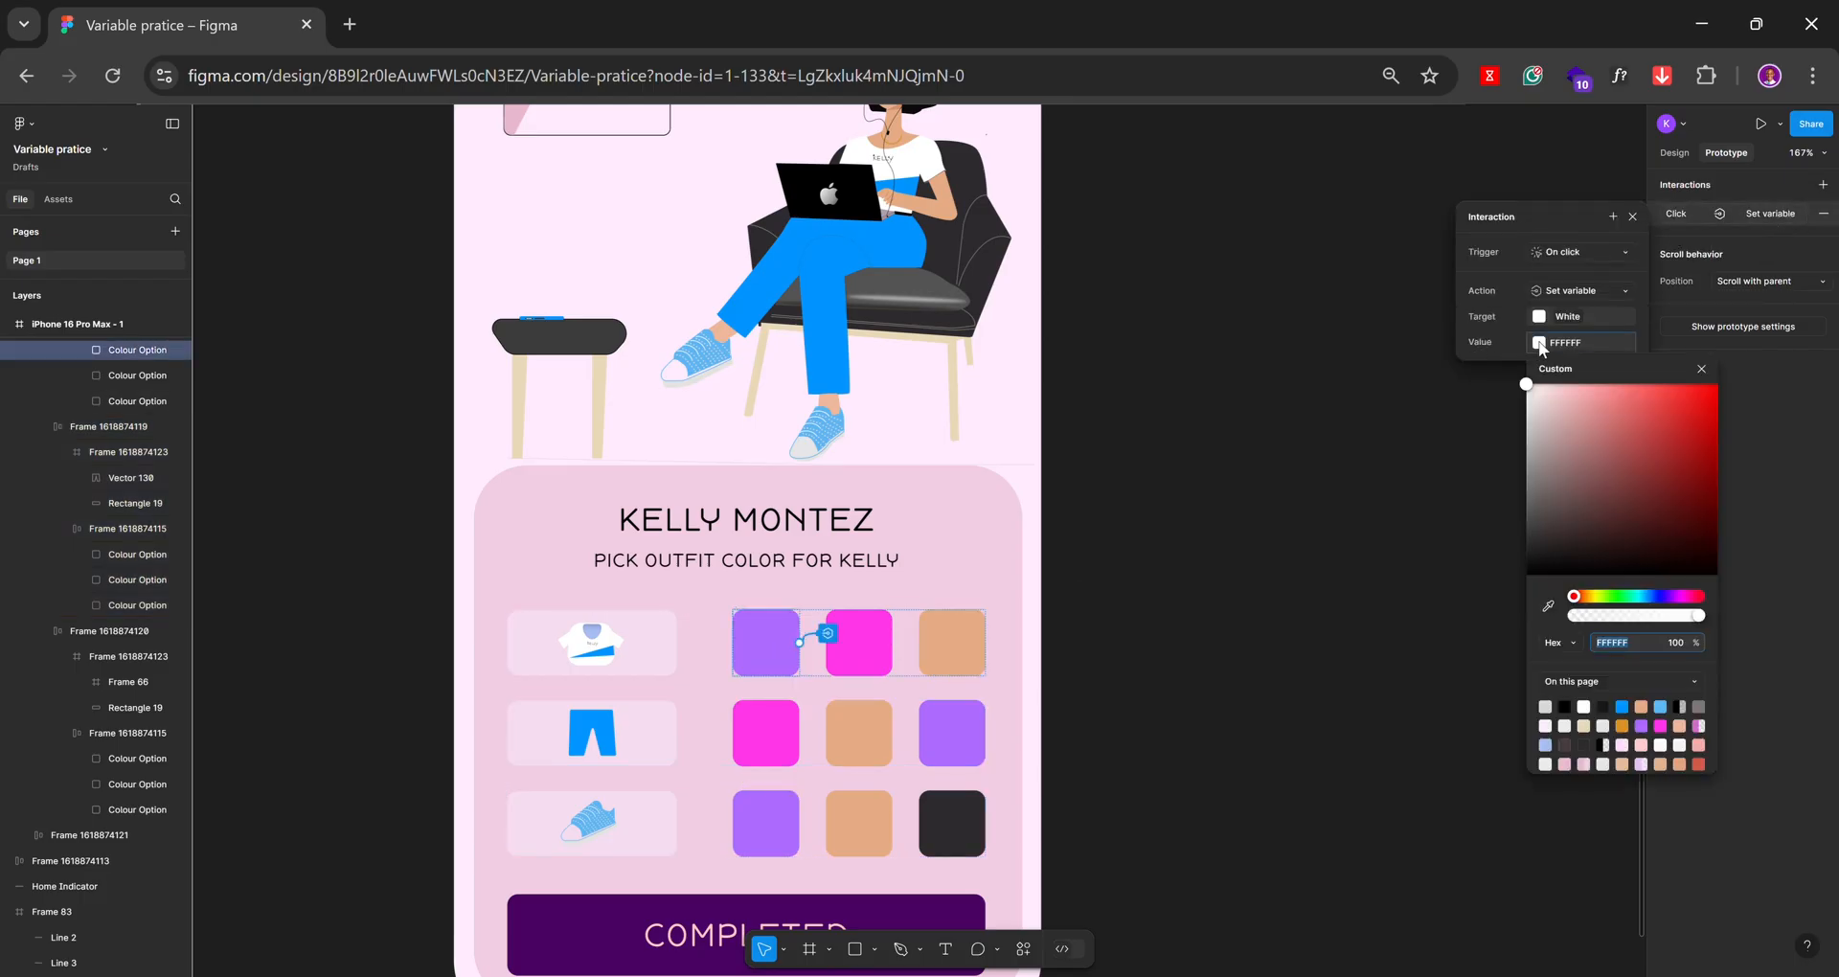
click(1549, 604)
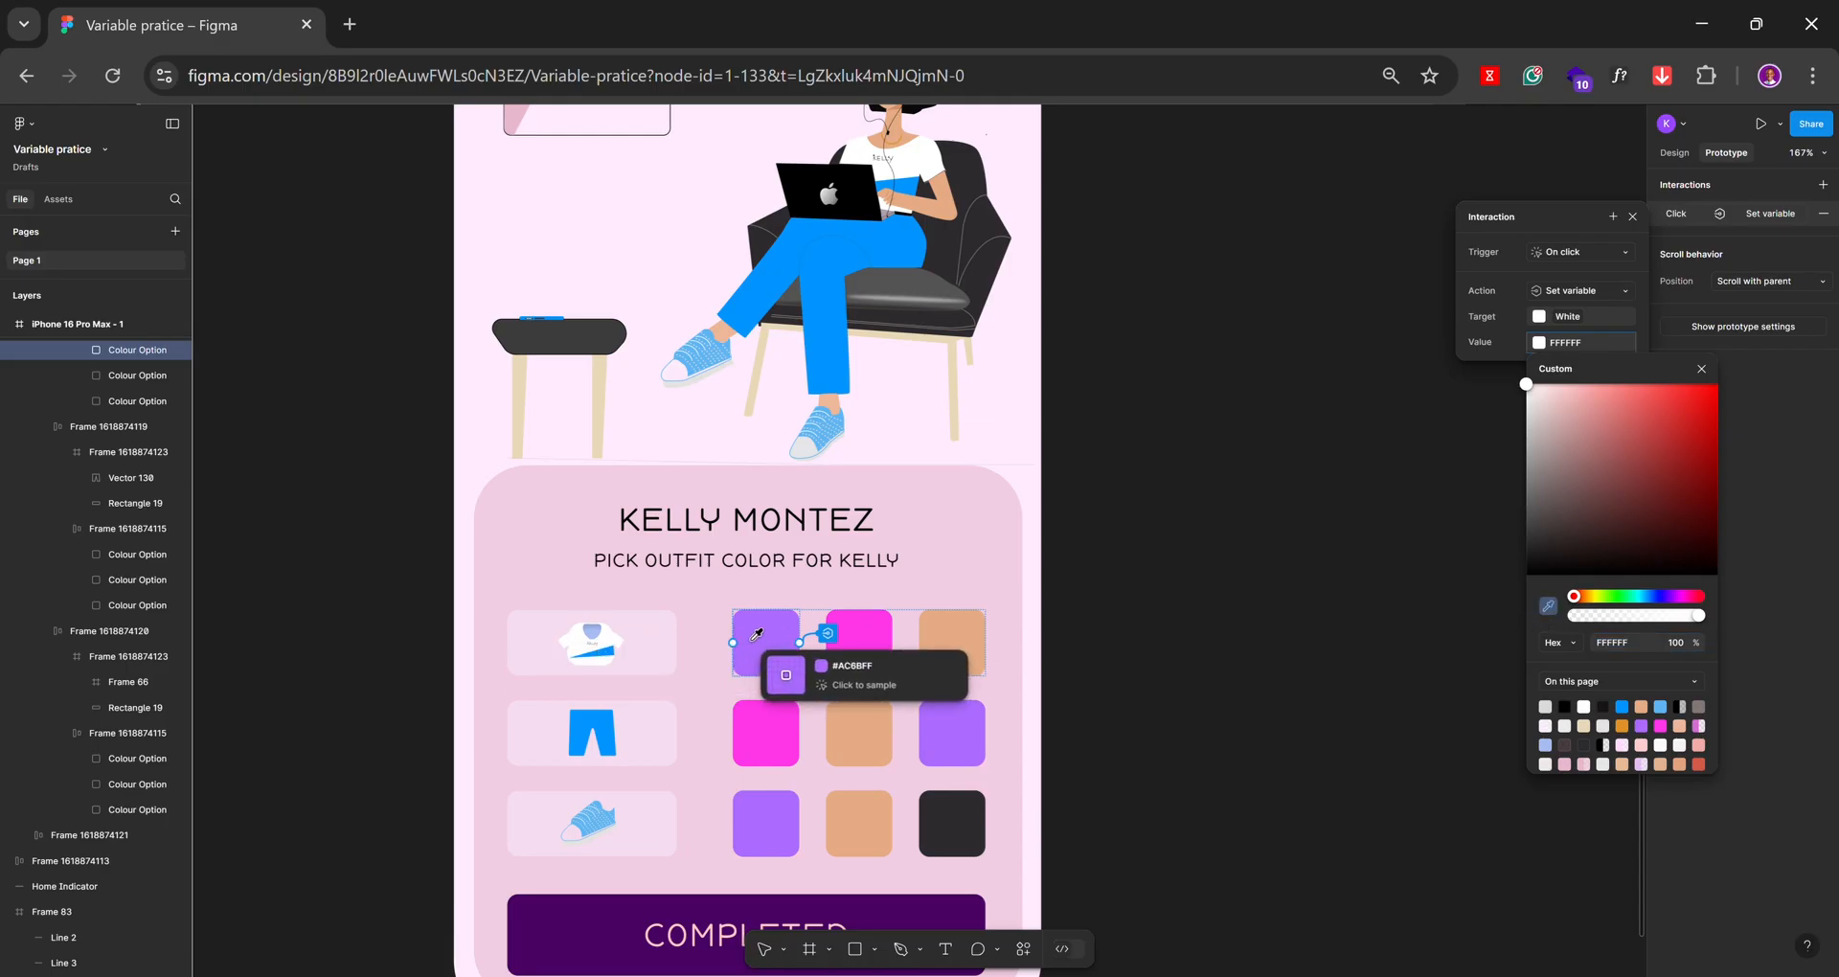
key(Escape)
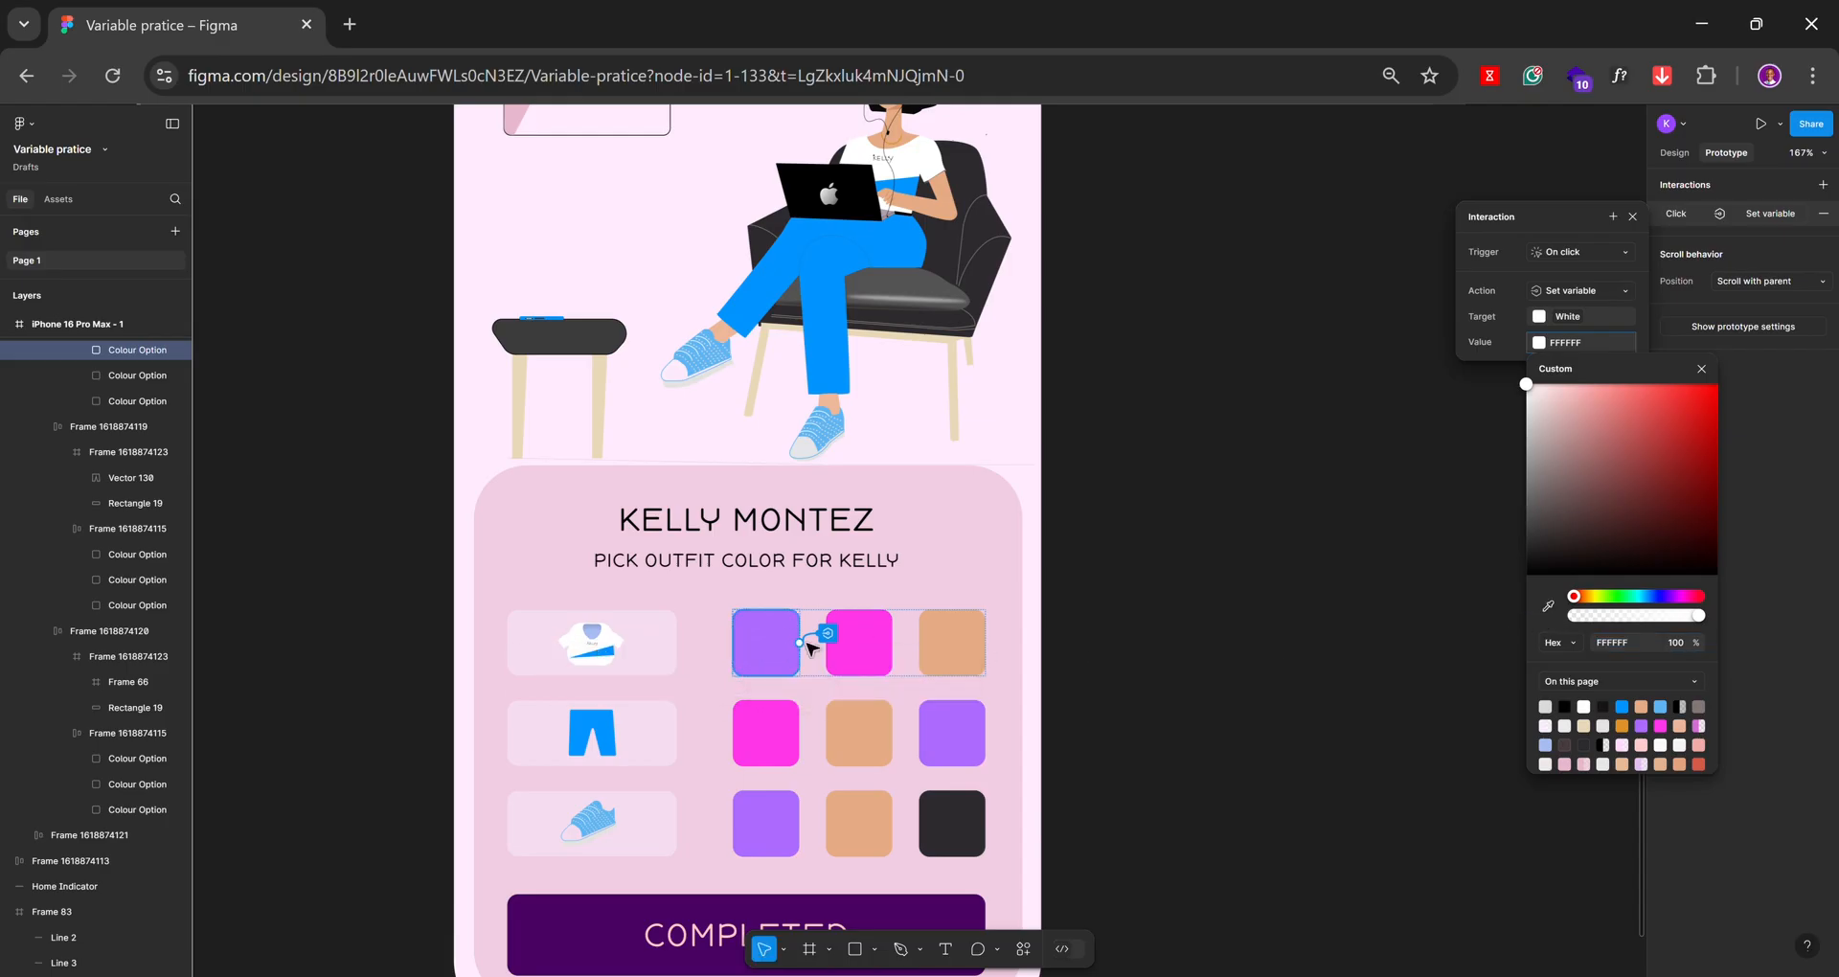
click(1549, 606)
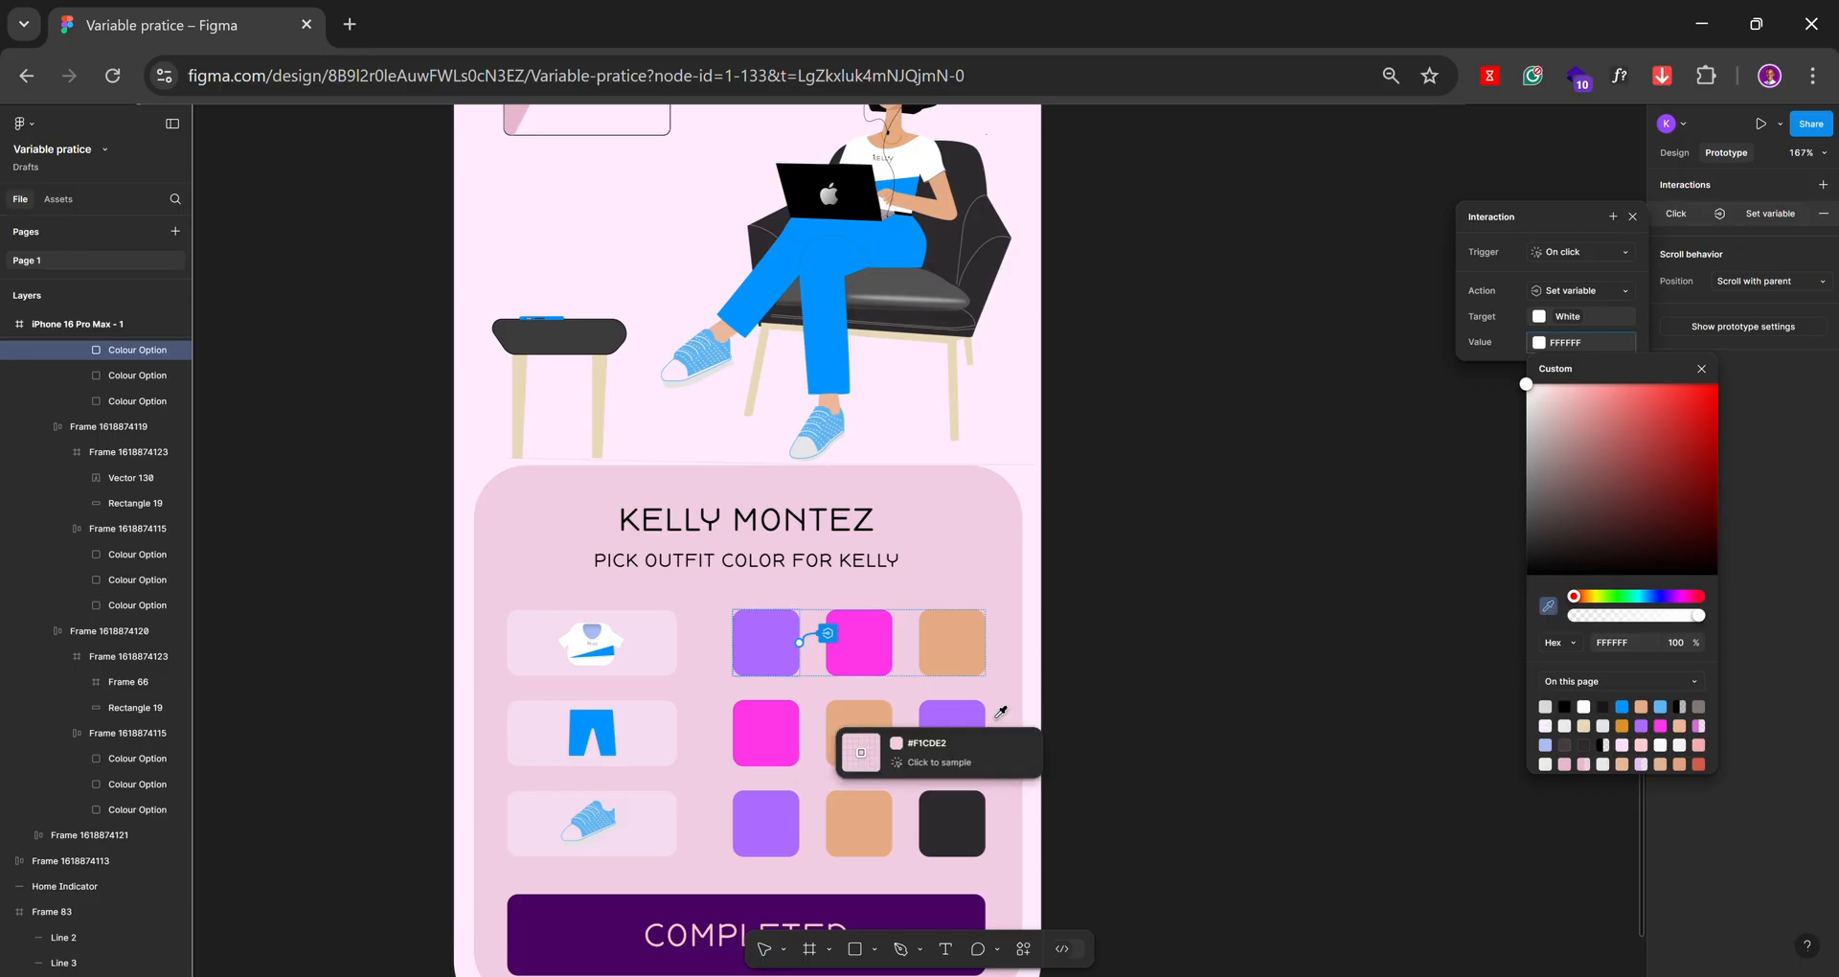
key(Escape)
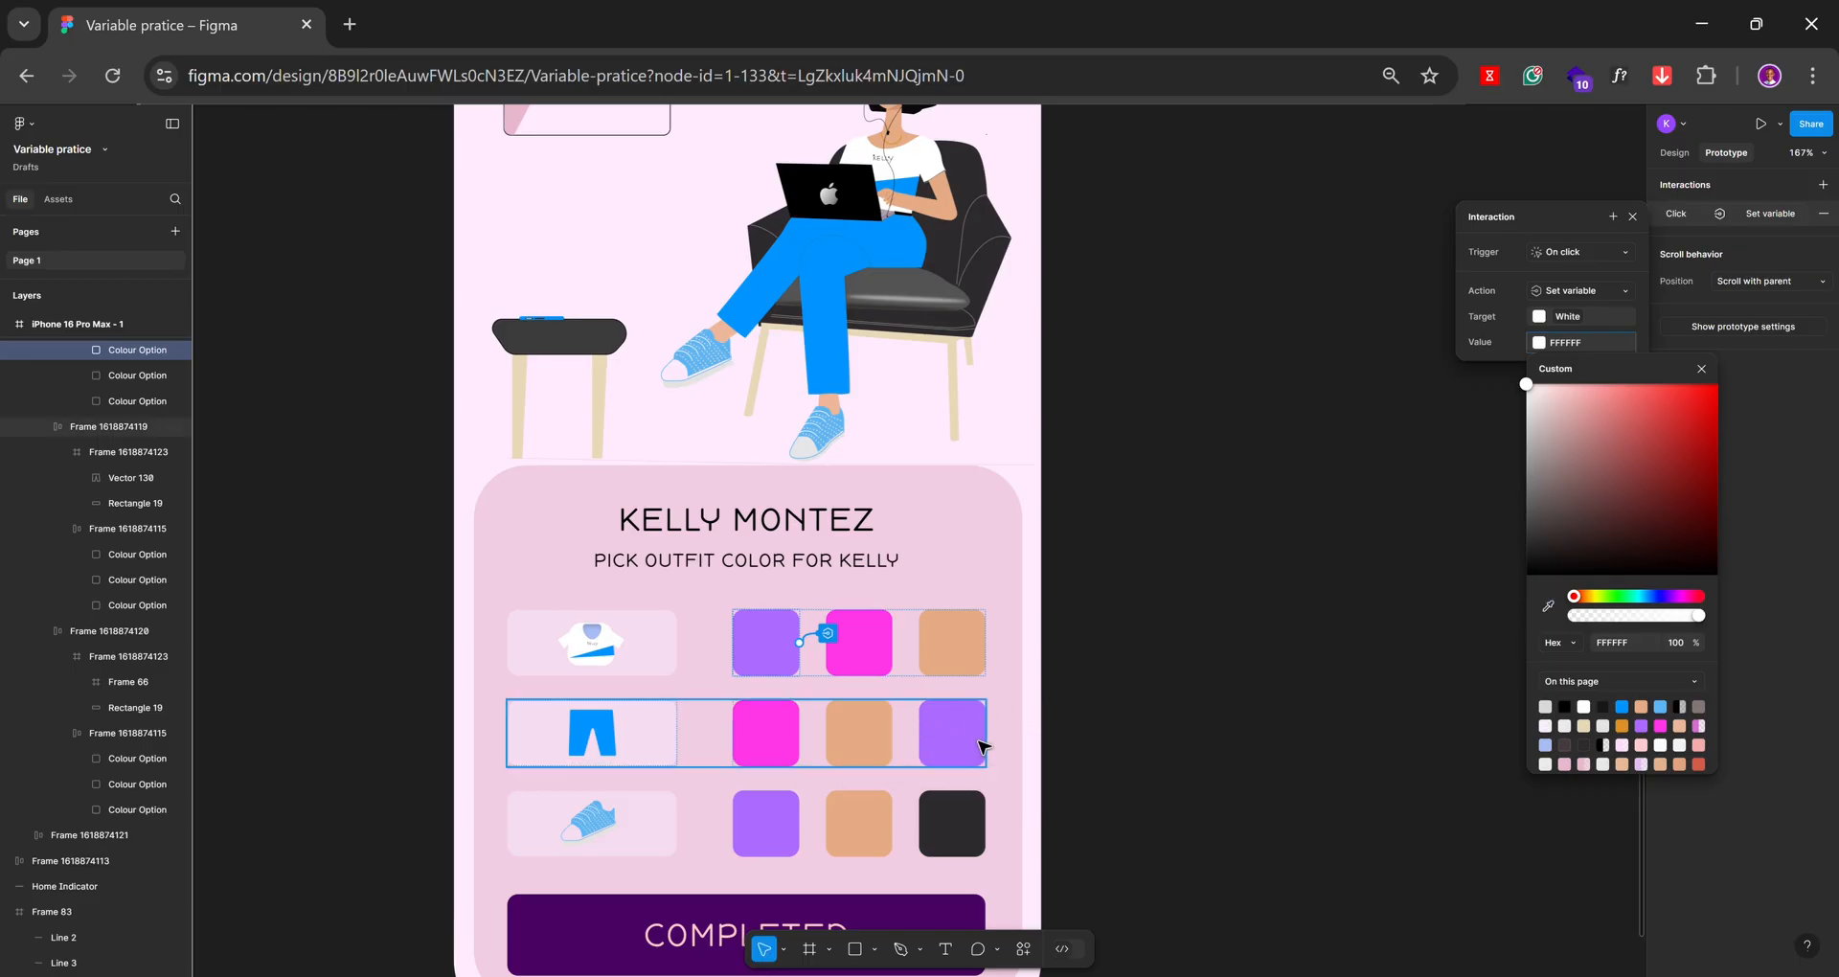
click(1658, 750)
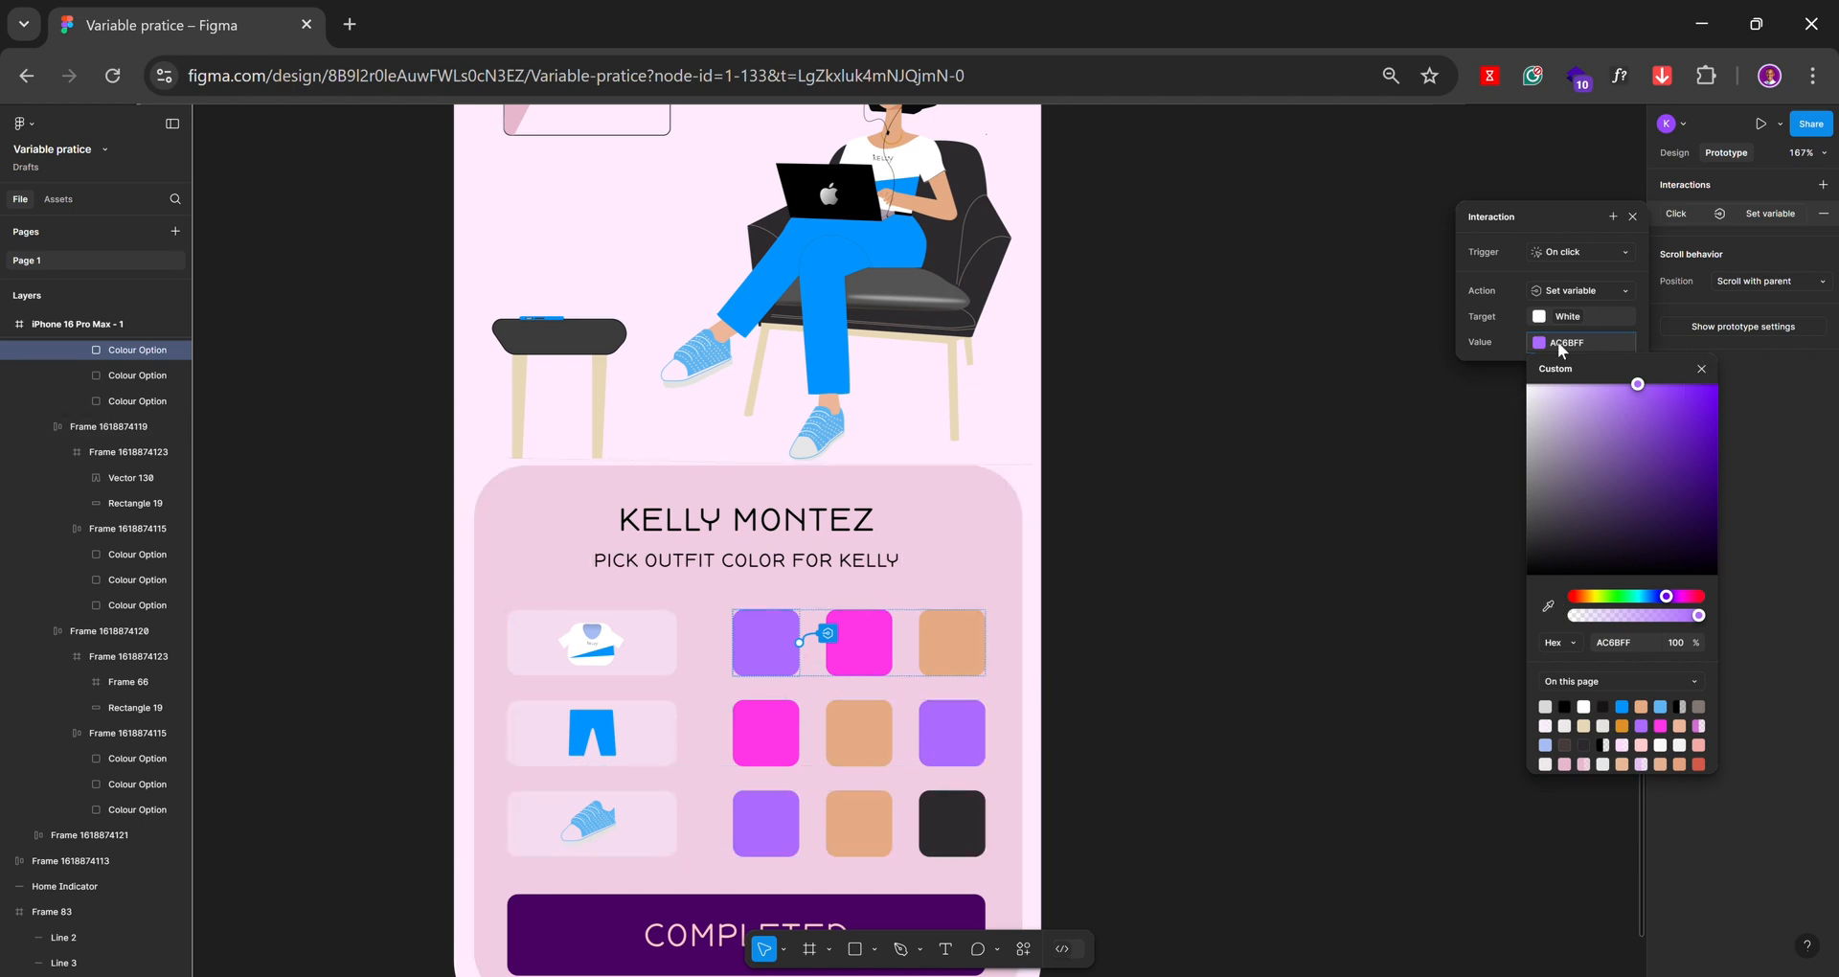
click(1702, 367)
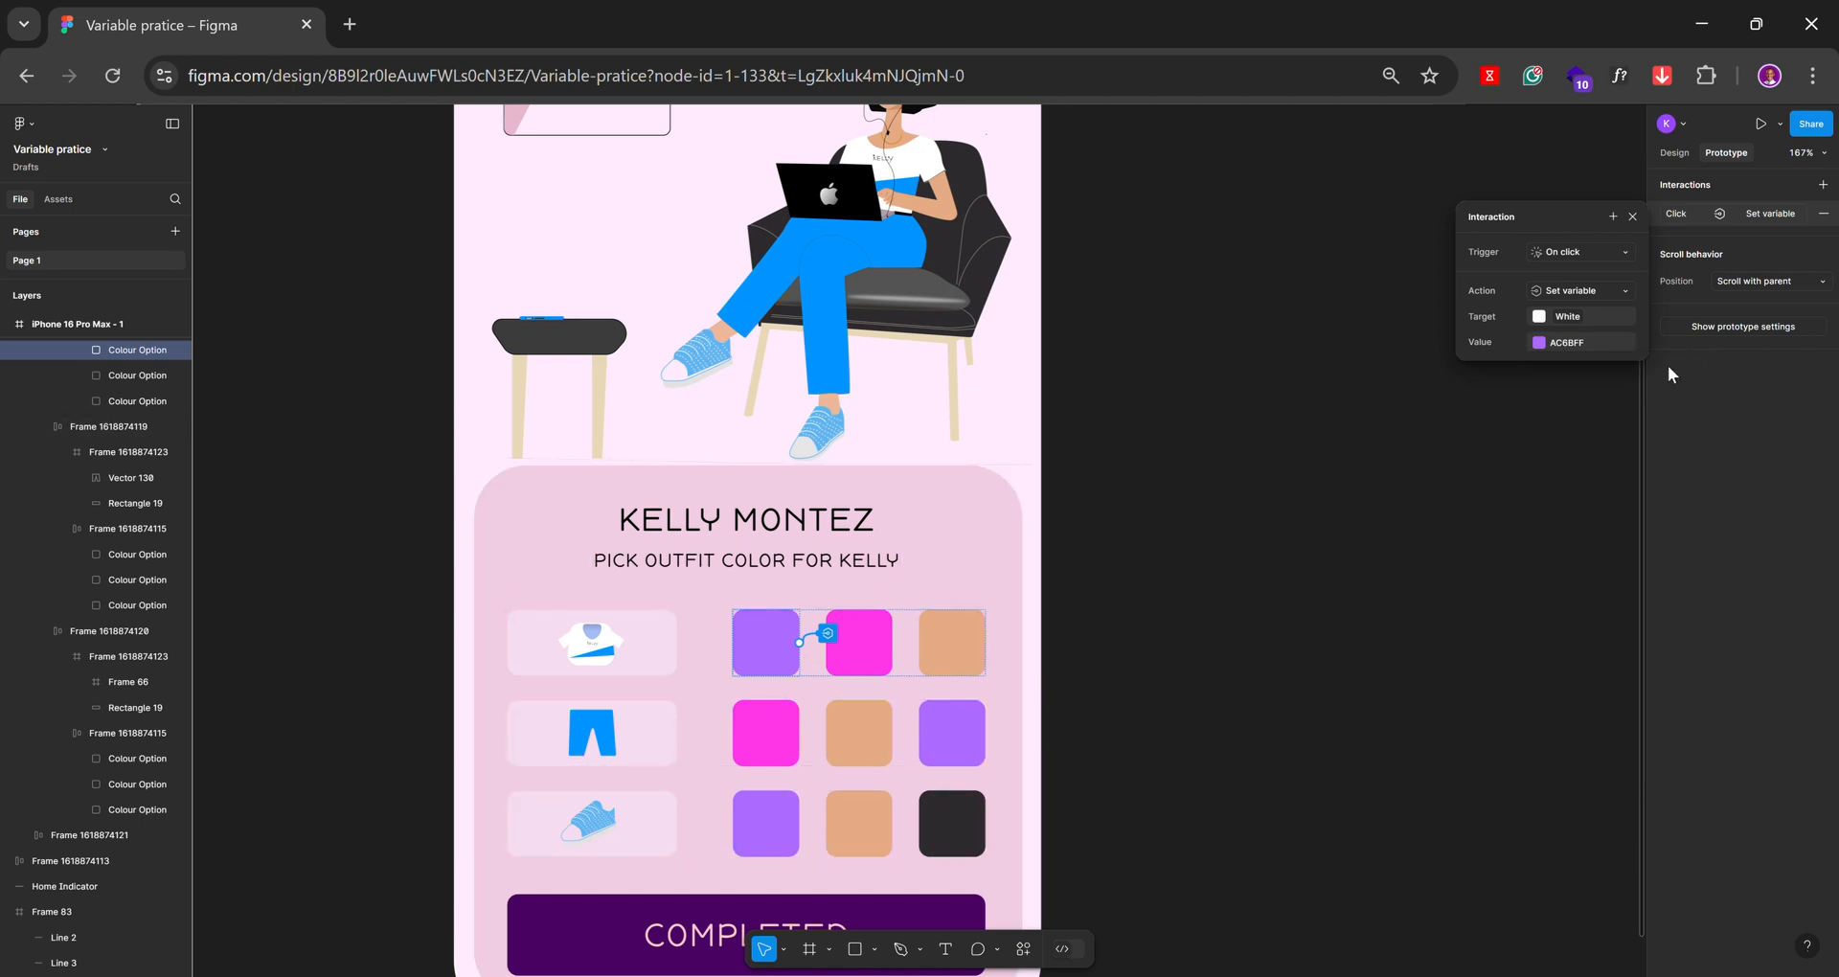
click(1636, 216)
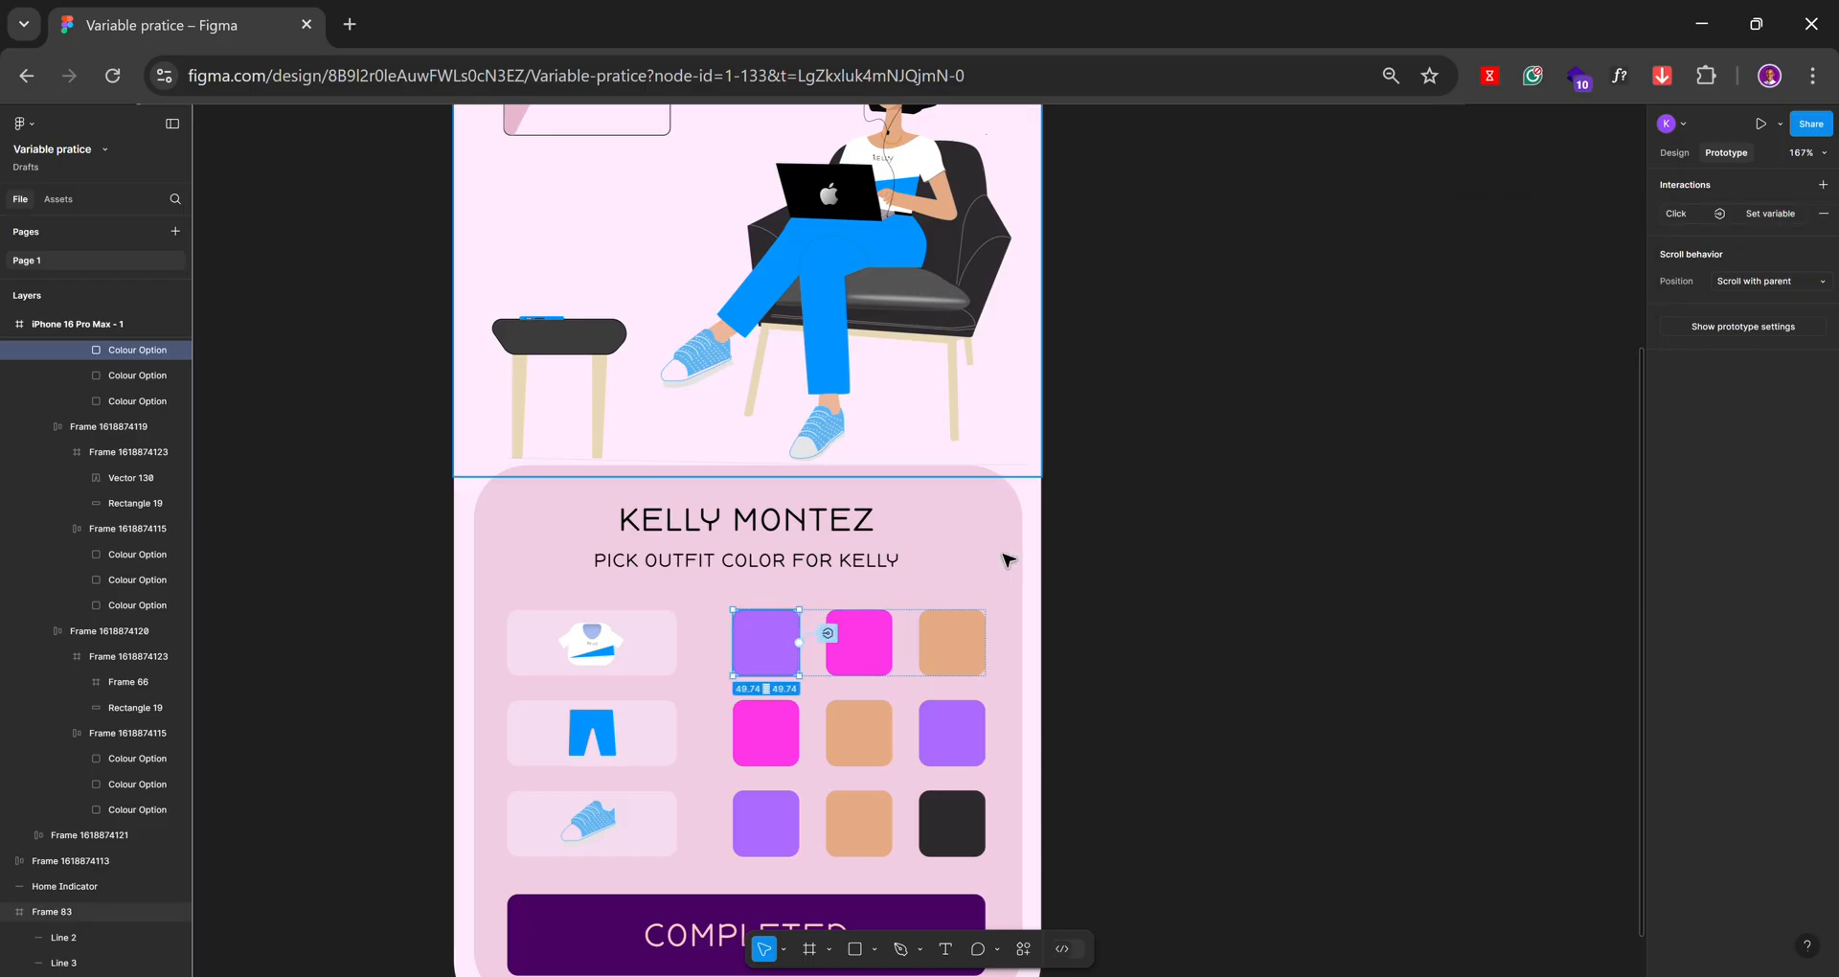
Add an On click interaction to the first-row pink swatch with the Set variable action targeting the White variable
scroll(852, 652, up, 3)
click(848, 637)
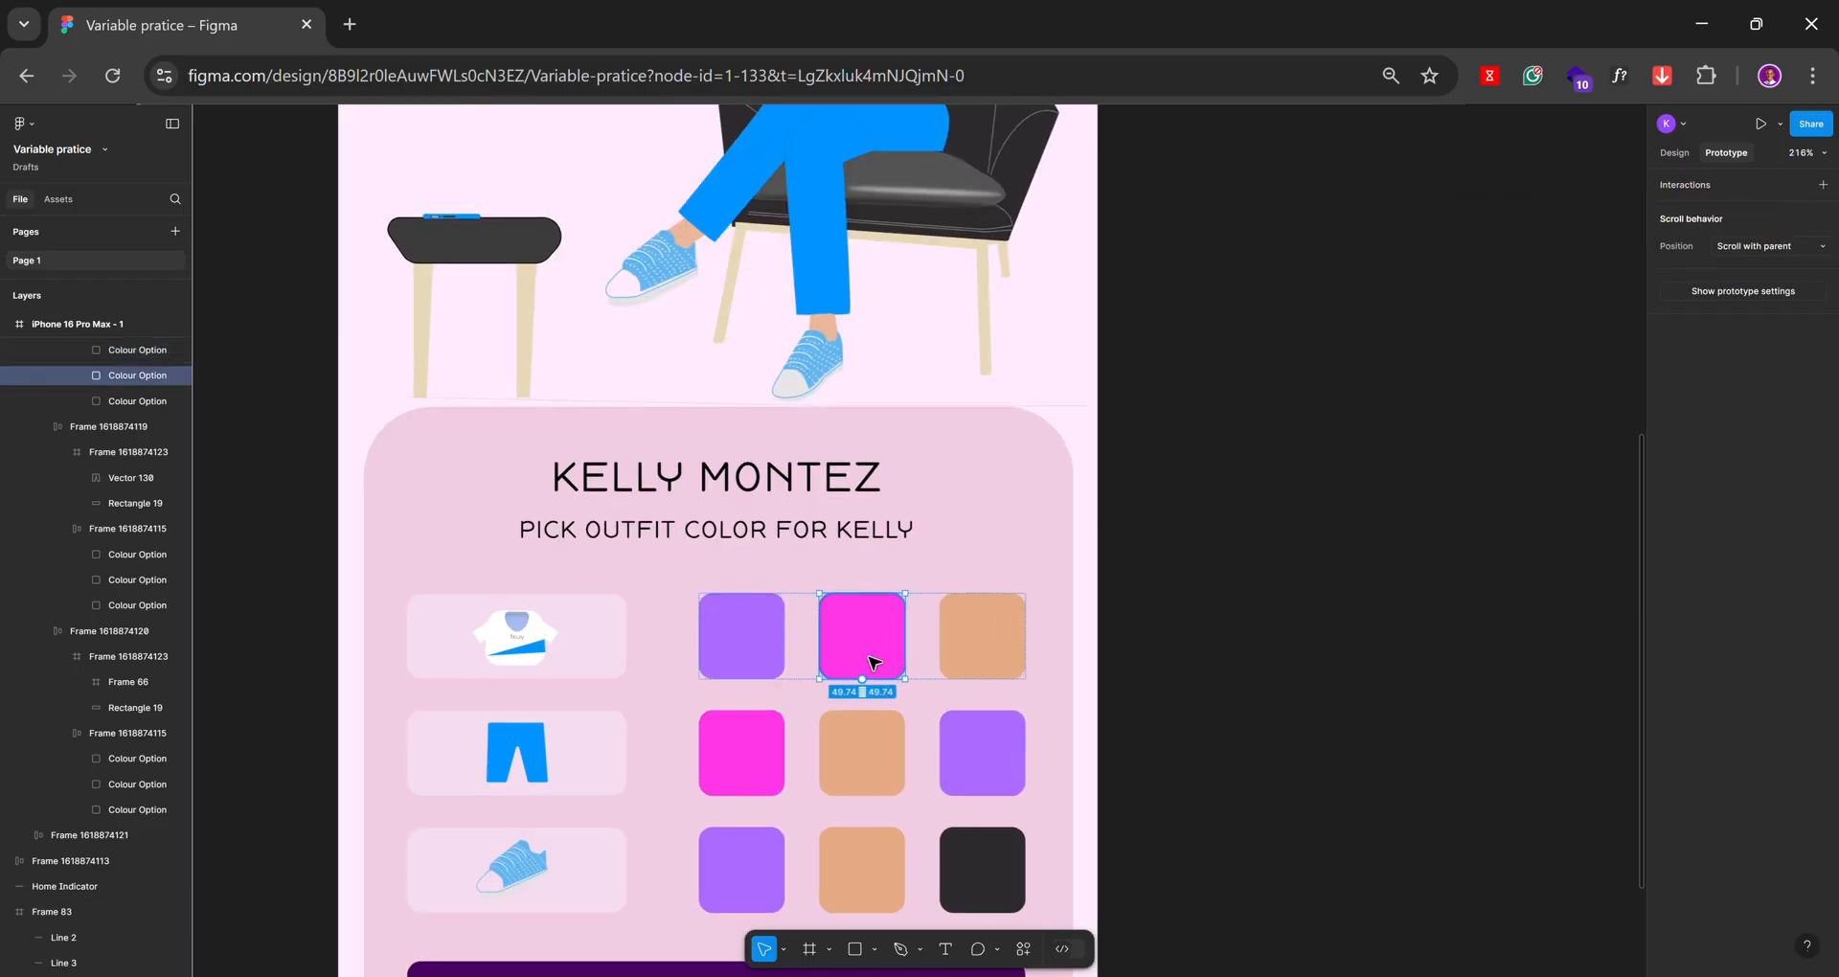
scroll(848, 637, down, 5)
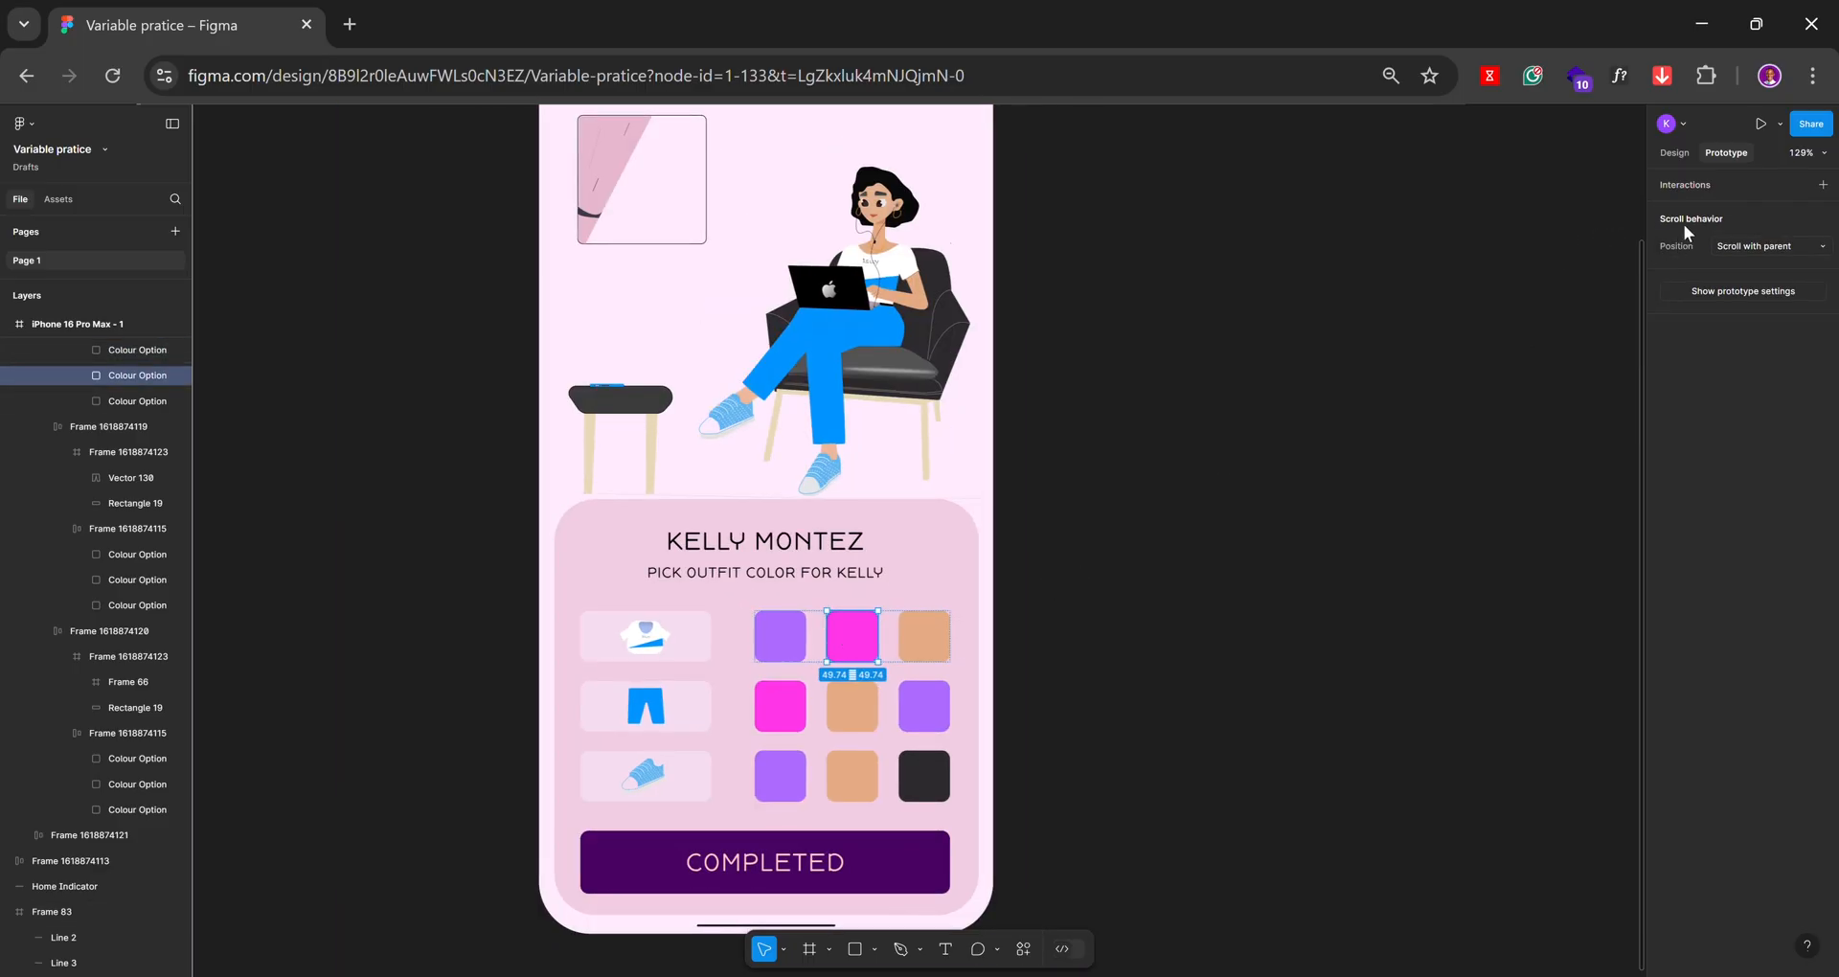
click(1822, 186)
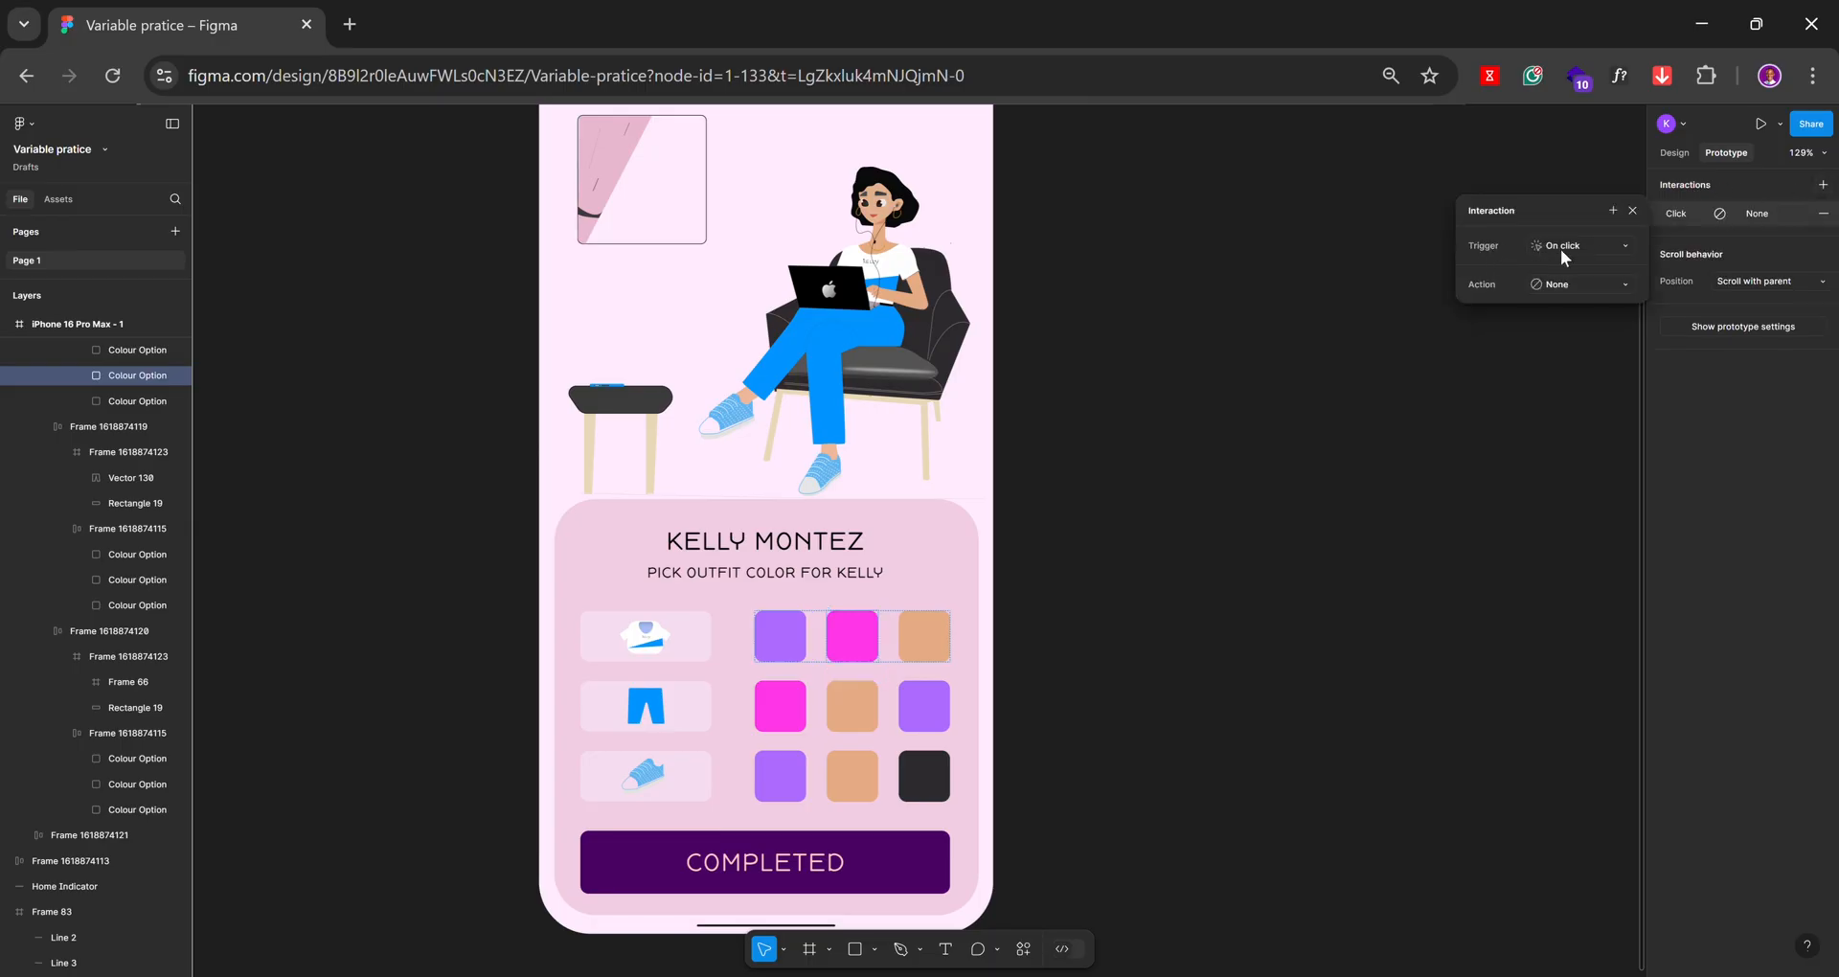
click(1562, 284)
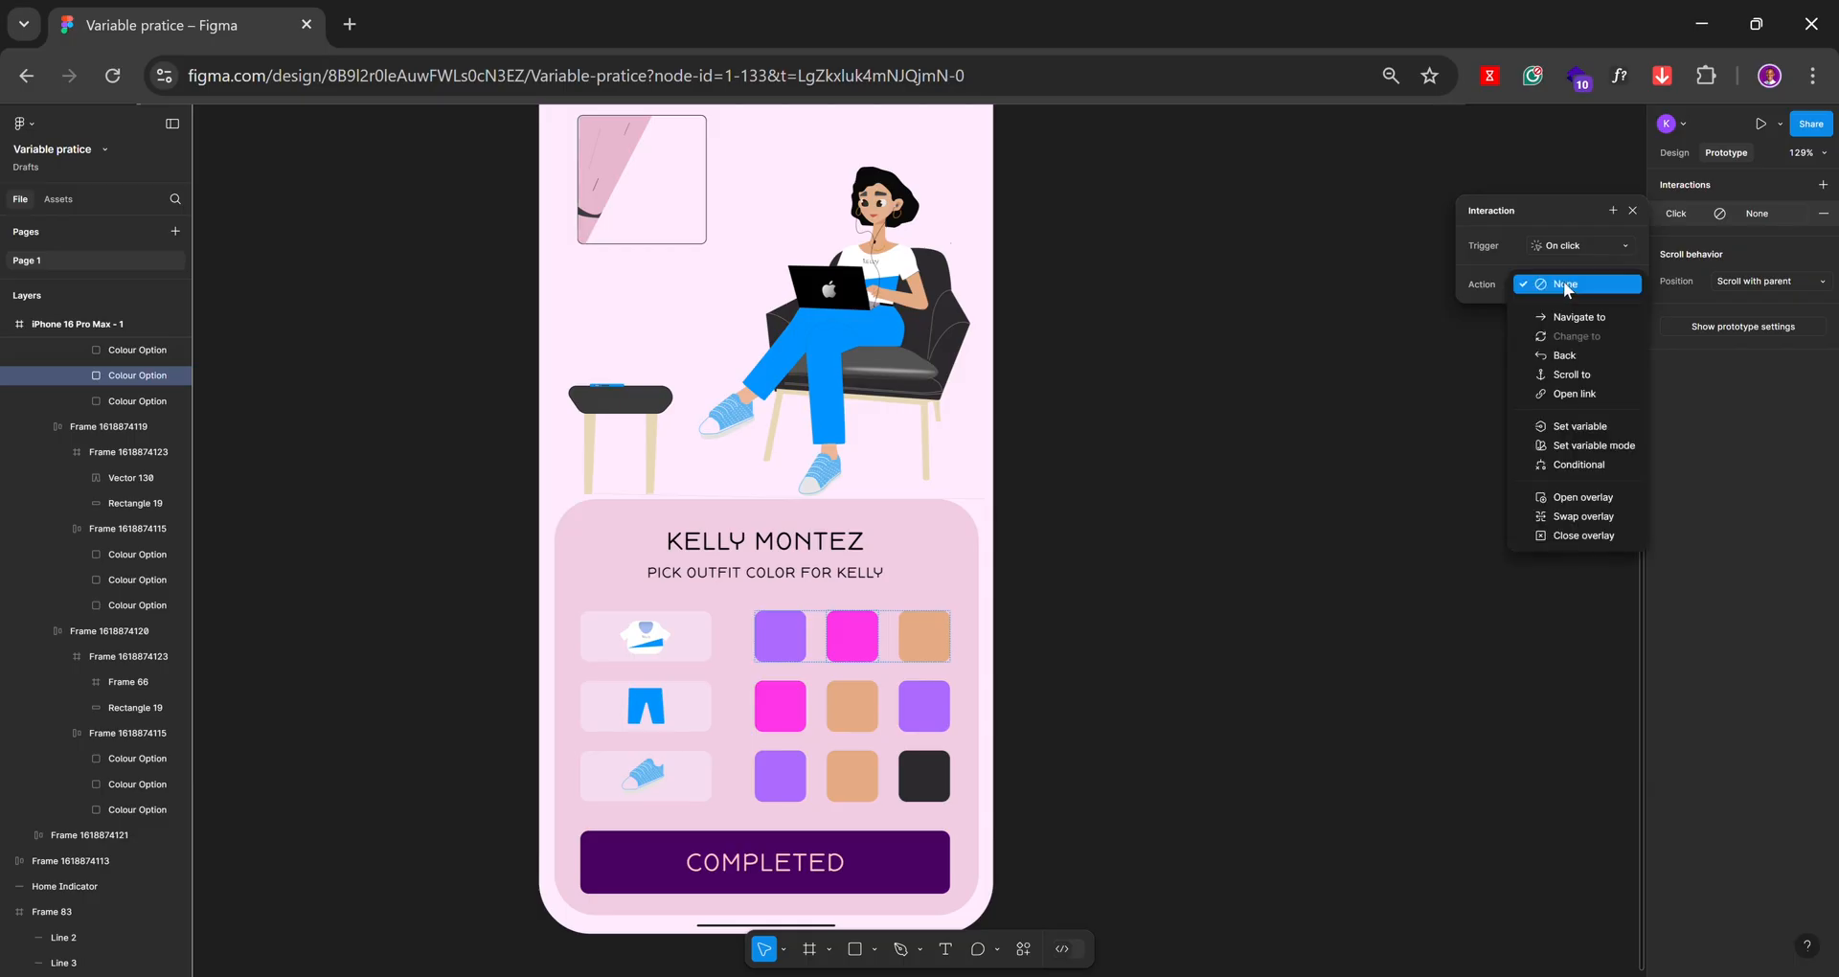
click(1575, 427)
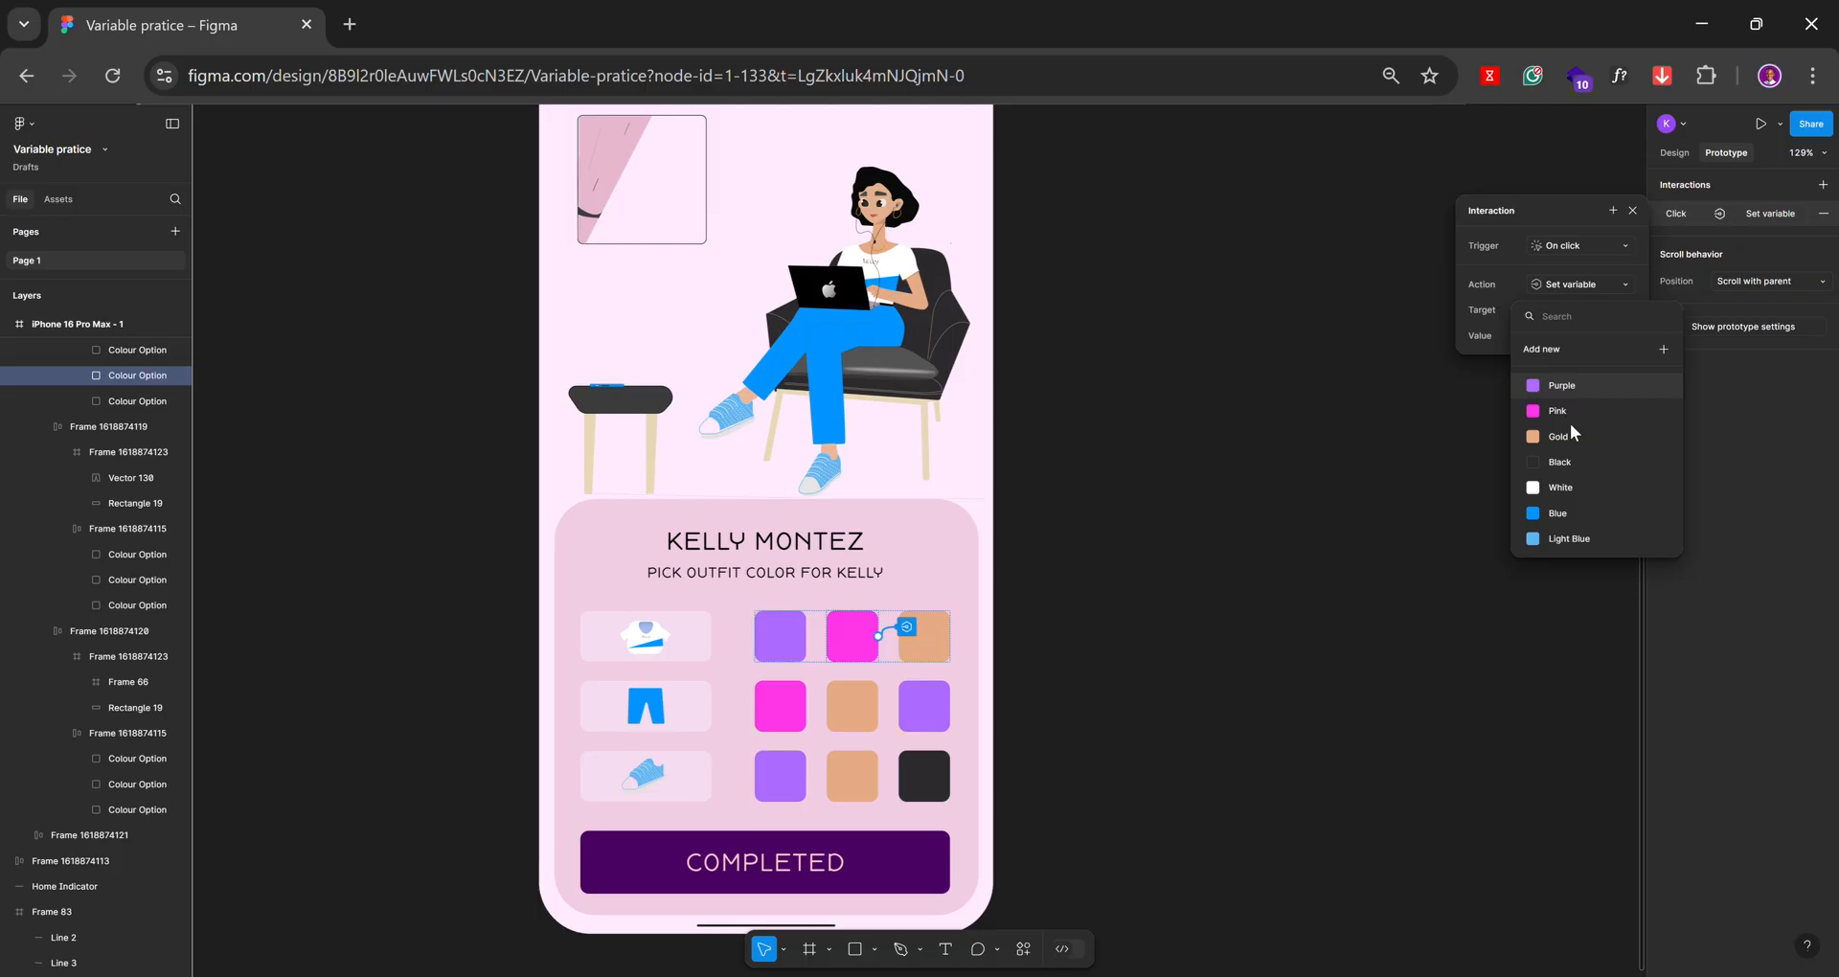
click(1581, 486)
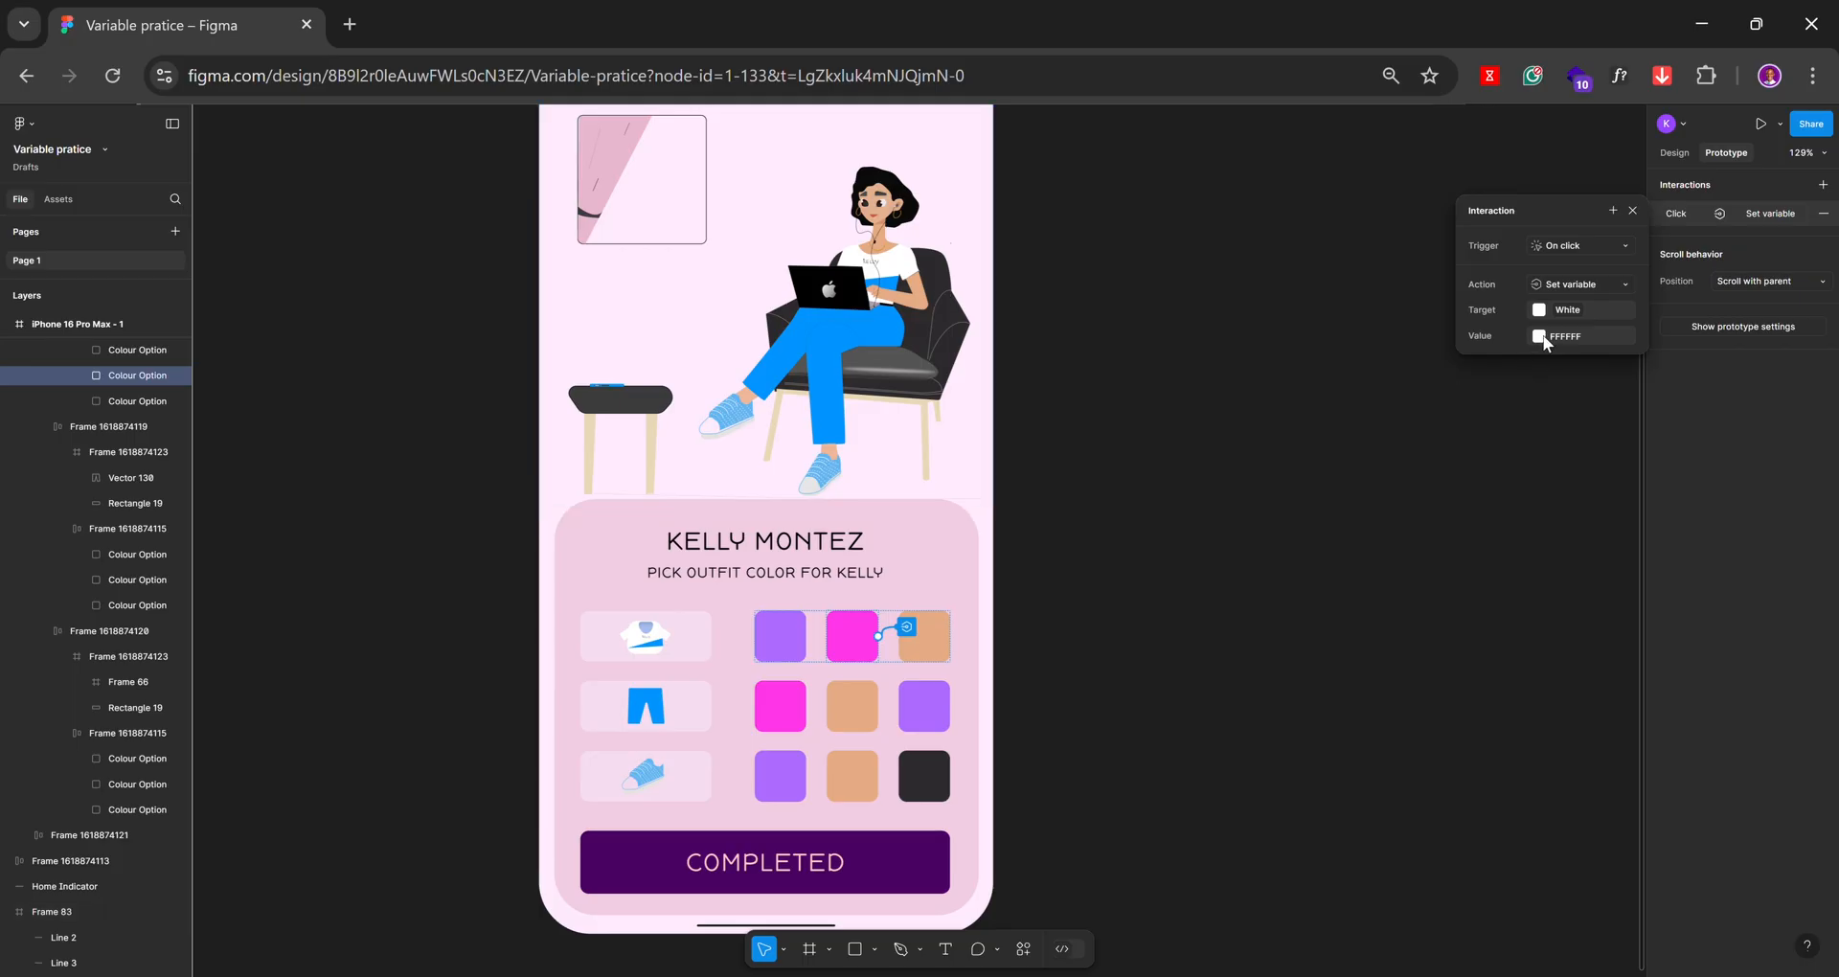
Set the pink swatch's interaction value to pink FF36E8 by sampling the swatch, and close the interaction settings
click(1540, 336)
click(1548, 600)
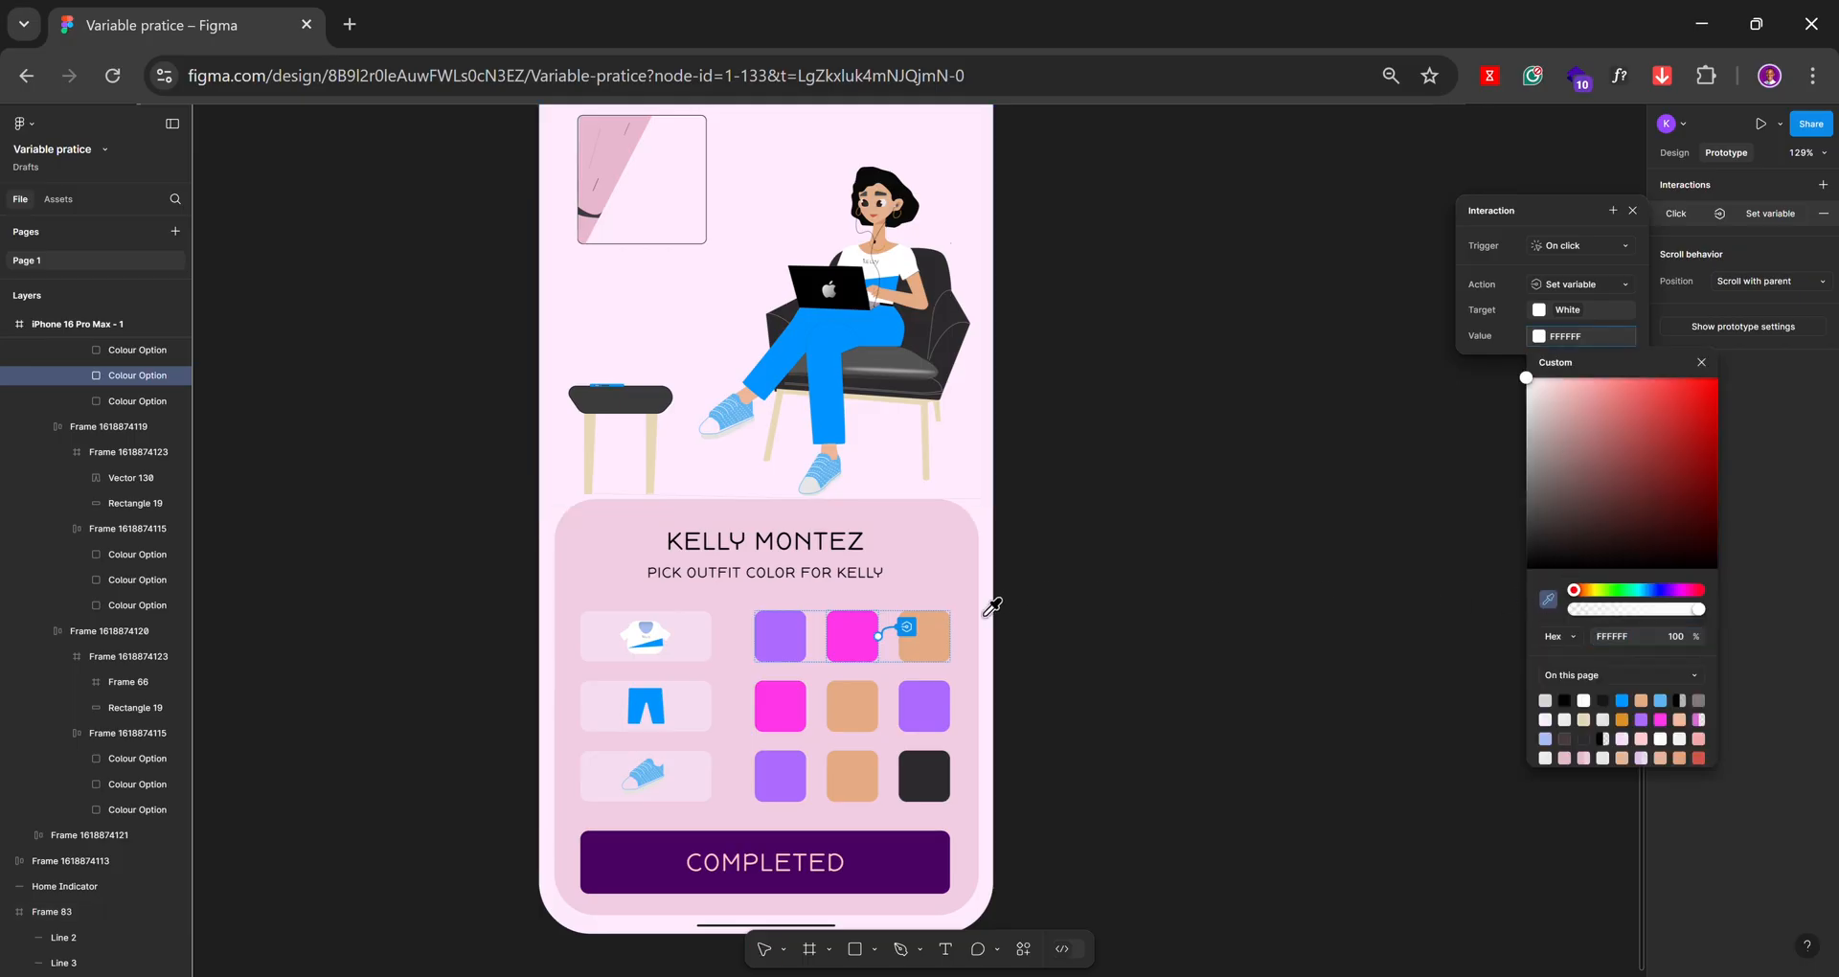
click(870, 634)
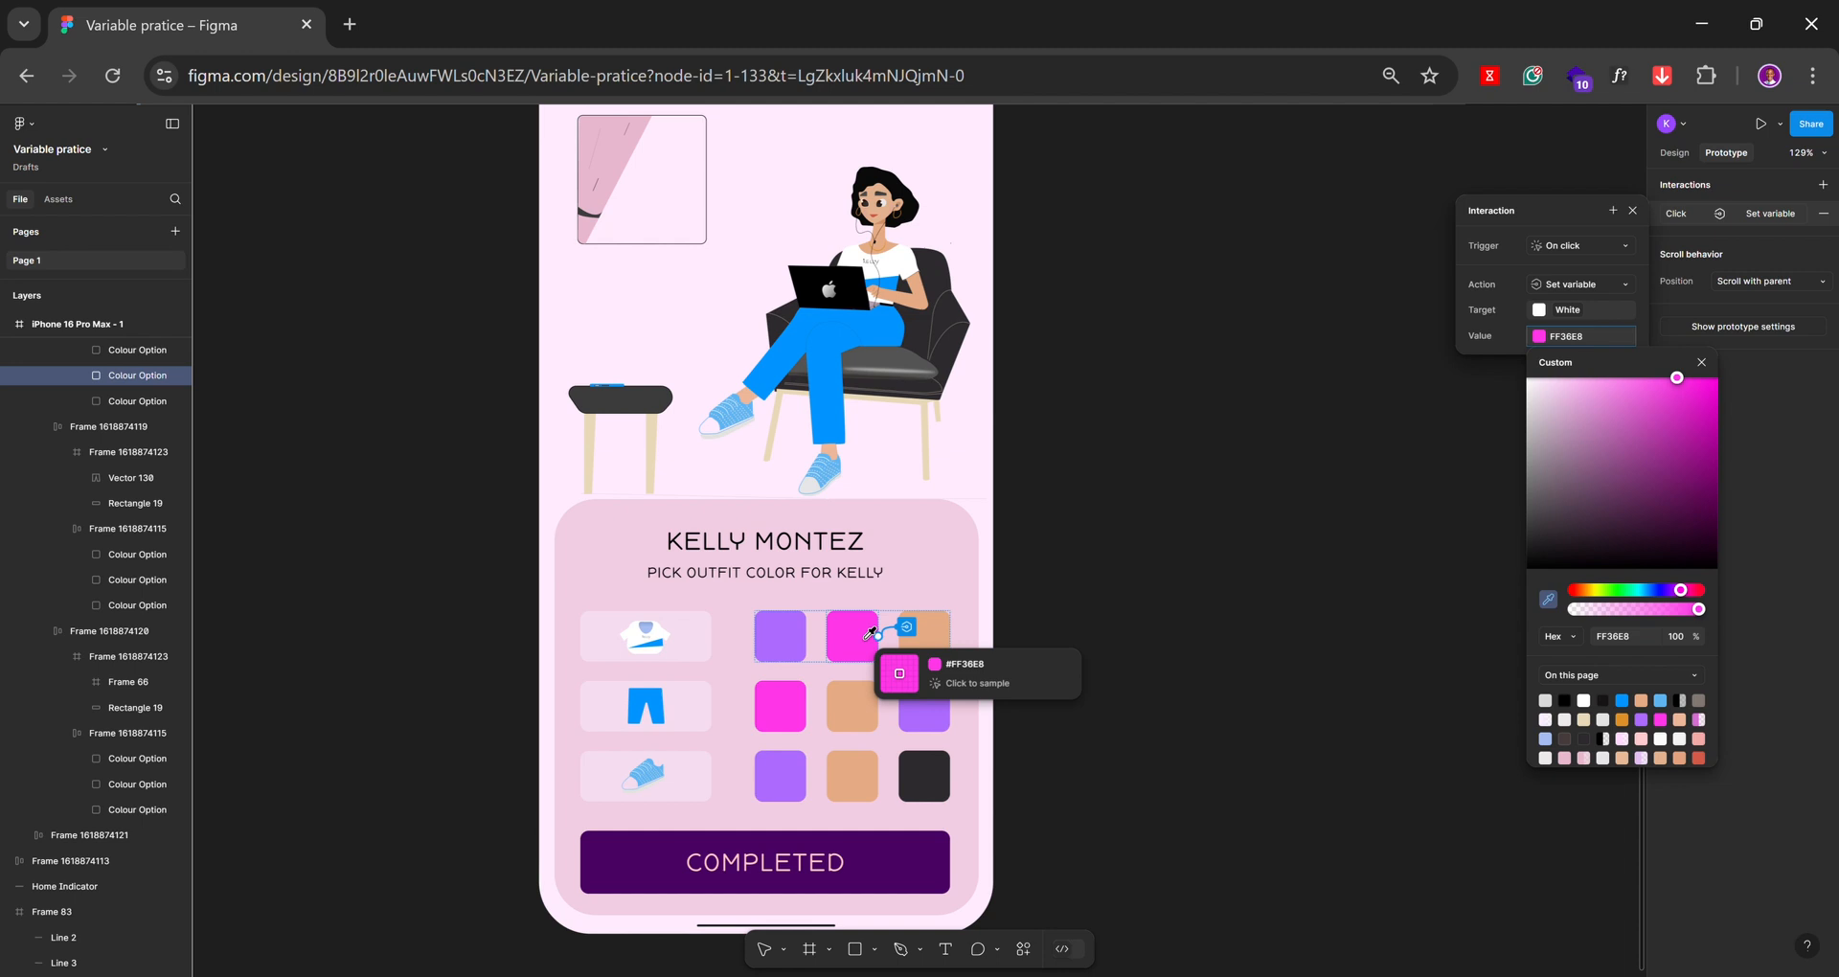
click(1704, 362)
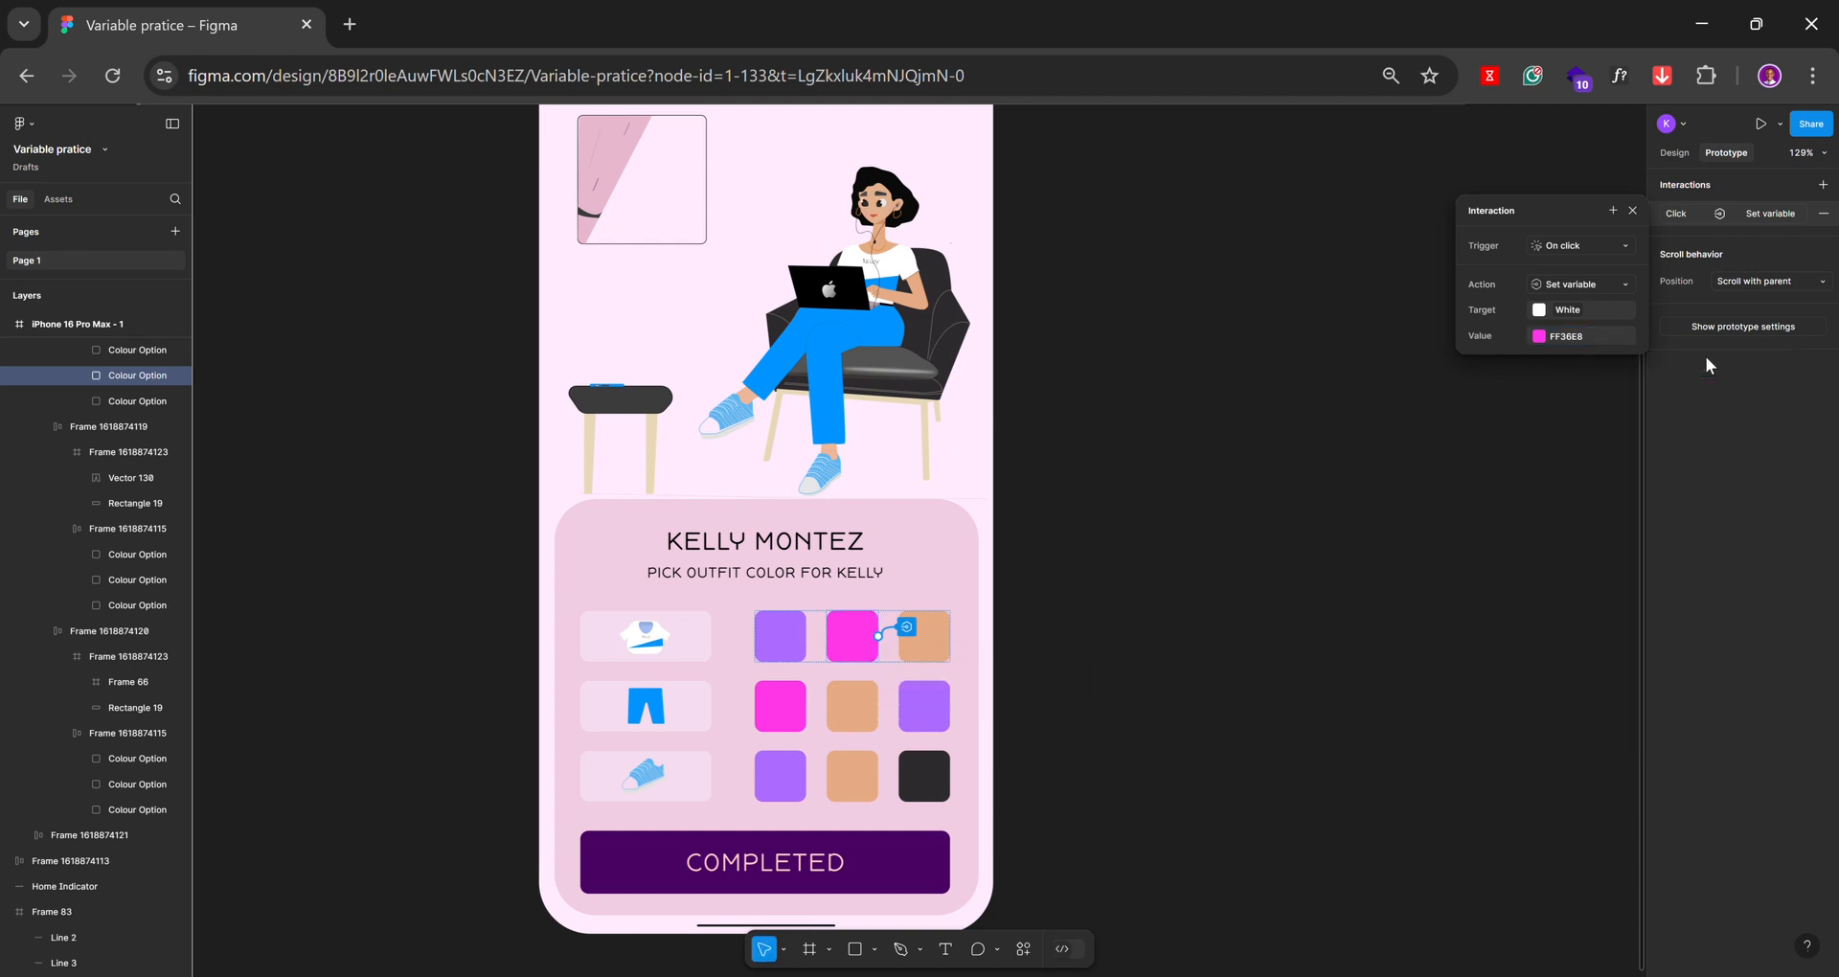
click(1369, 433)
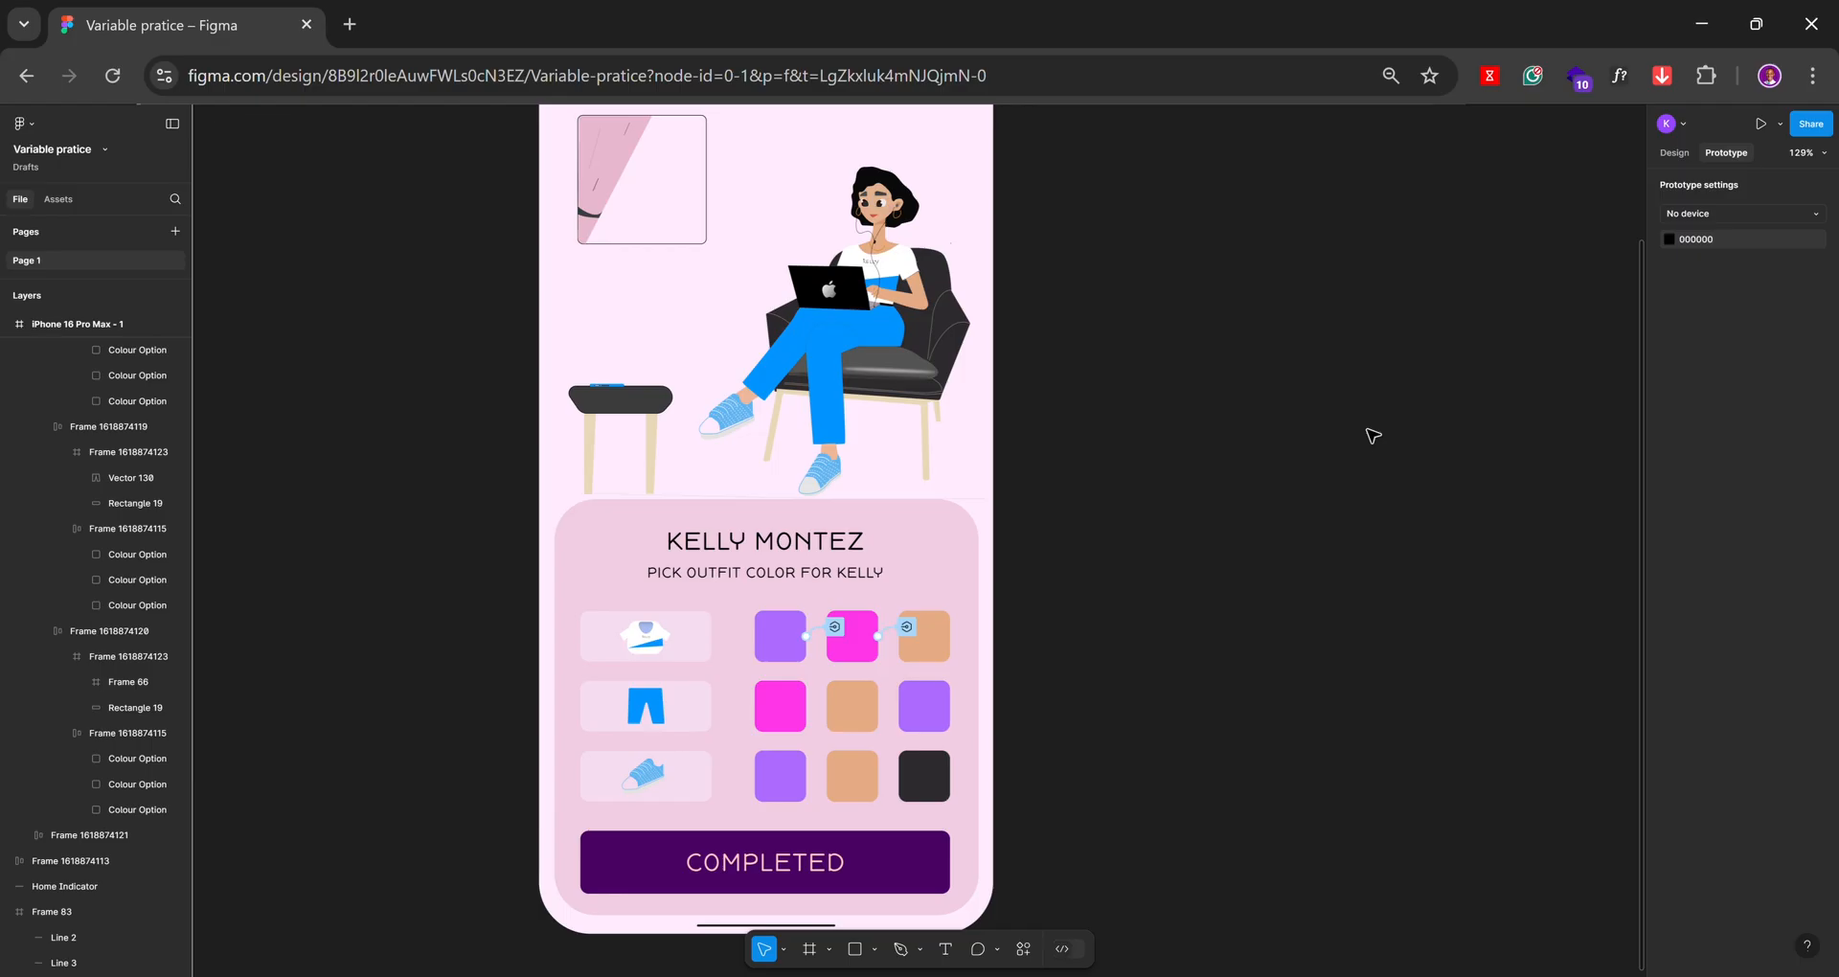
Add an On click interaction to the first-row gold swatch with the Set variable action targeting the White variable
ctrl+scroll(942, 664, up, 2)
click(942, 664)
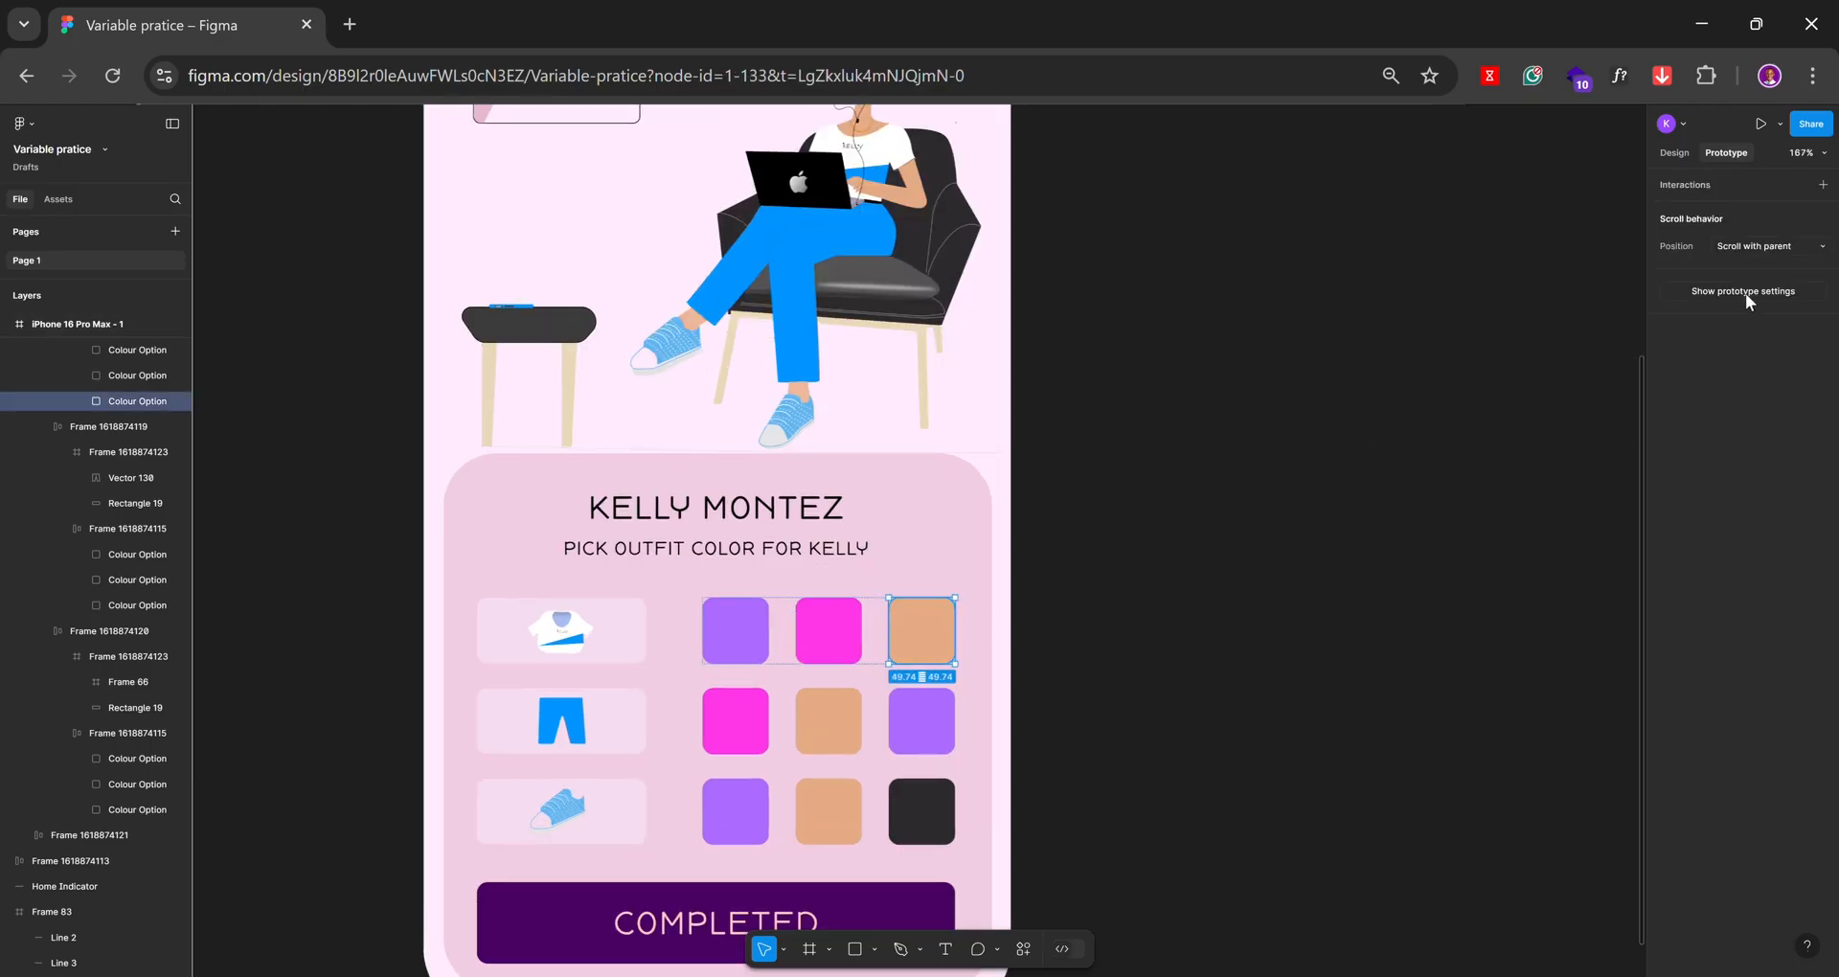
click(1823, 187)
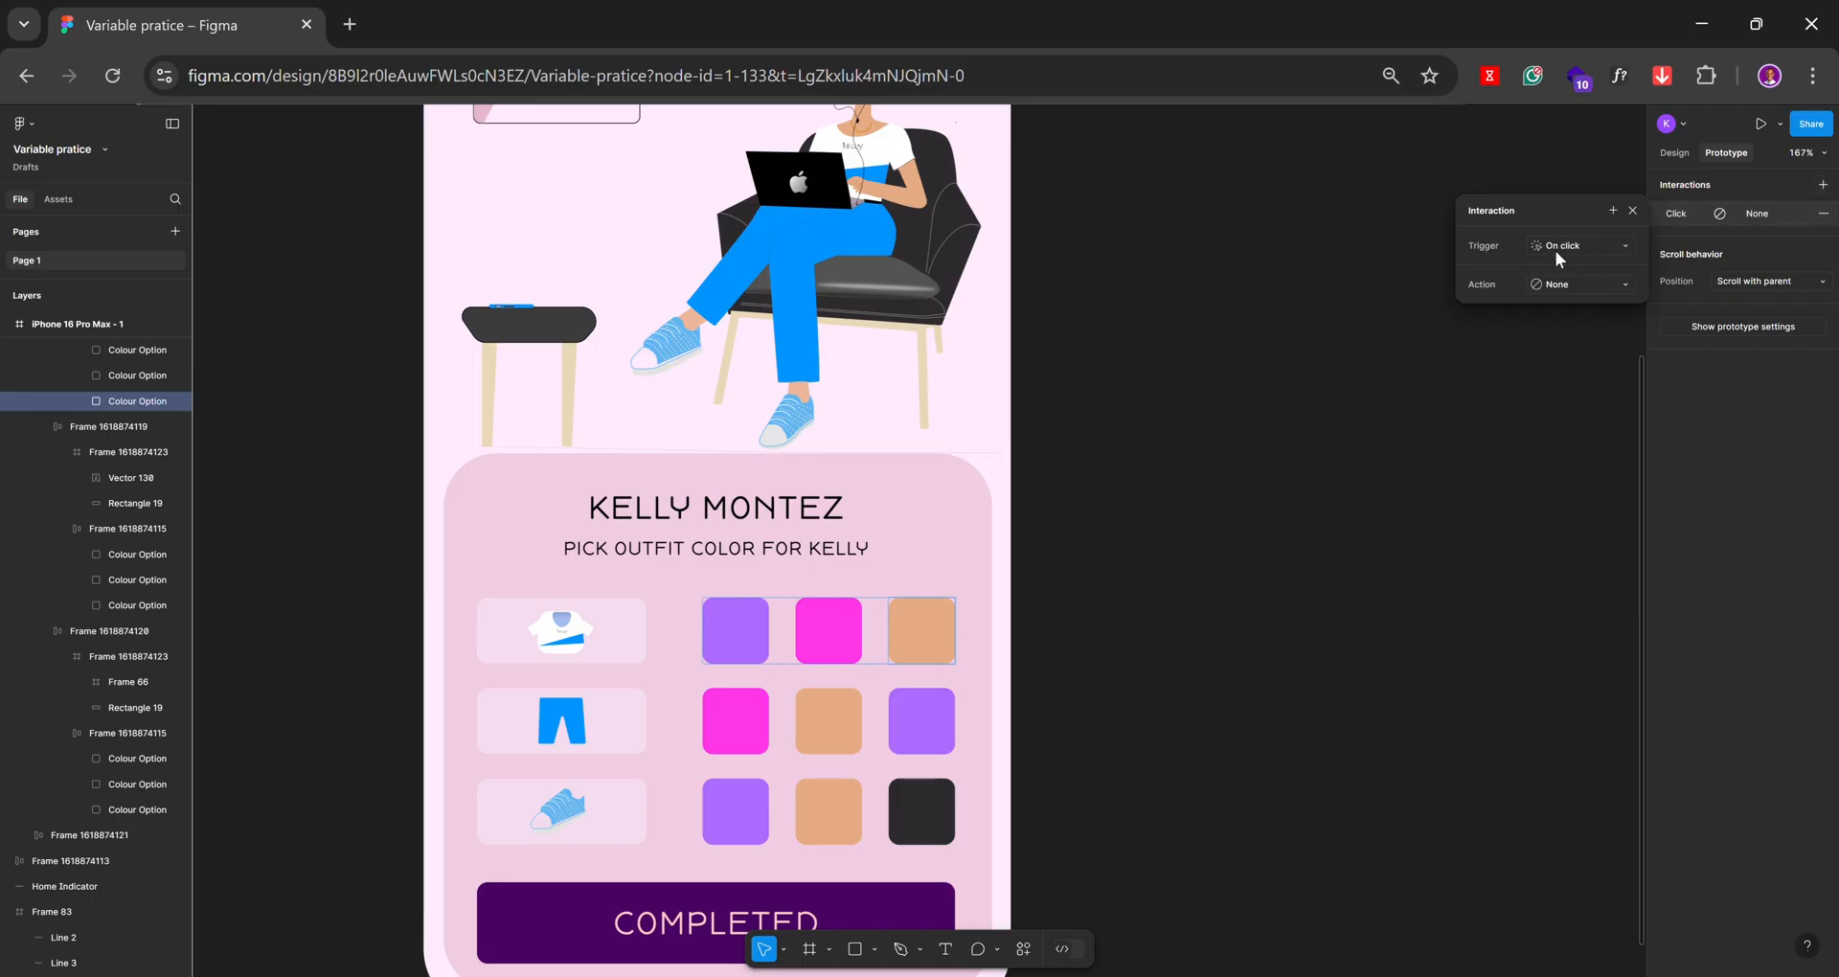
click(1552, 283)
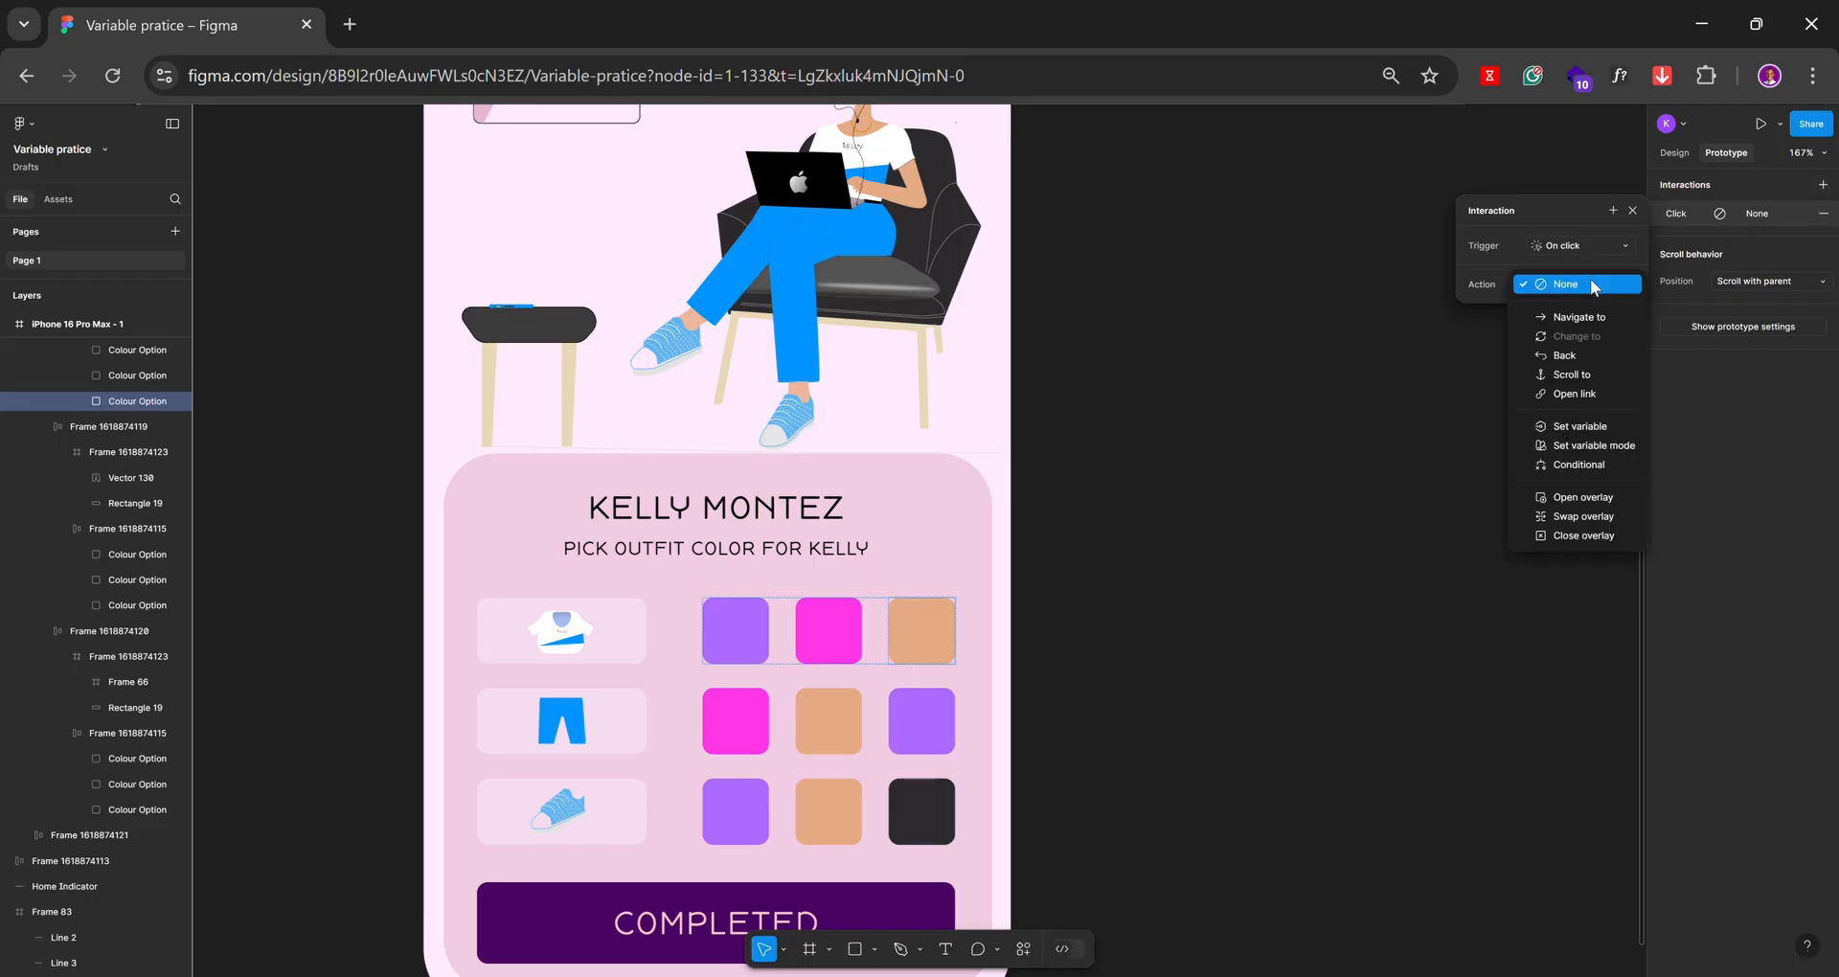
click(1579, 433)
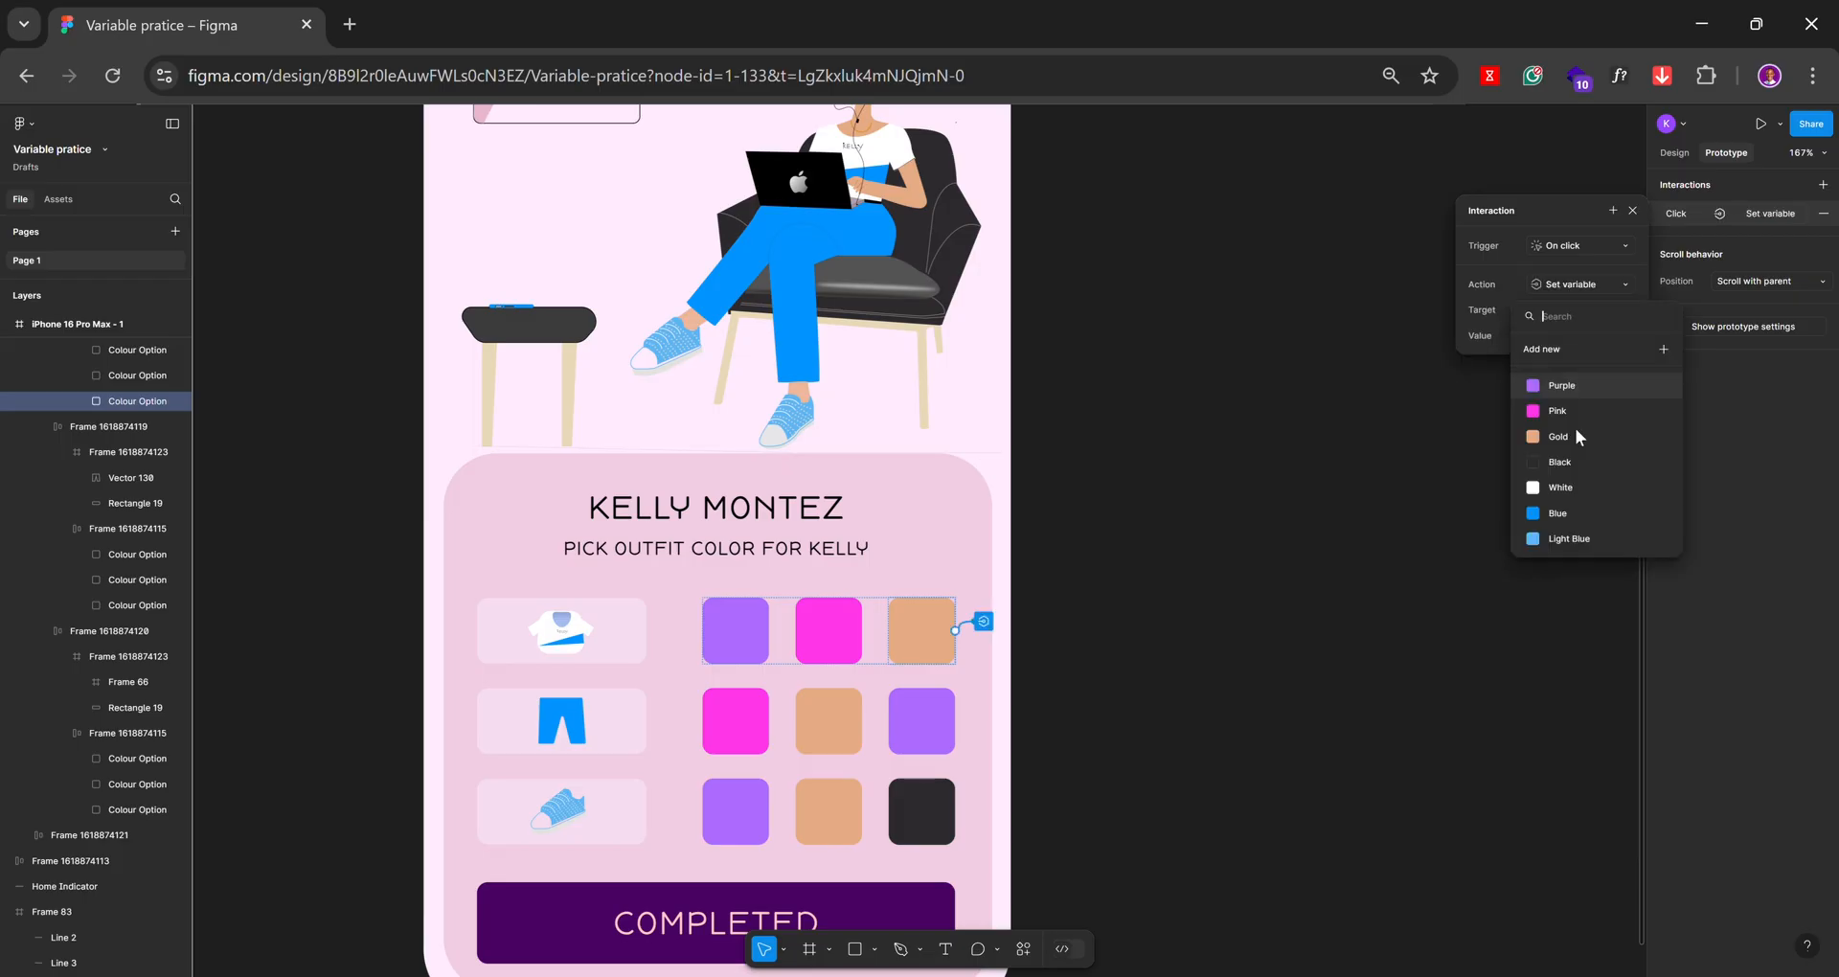
click(1576, 488)
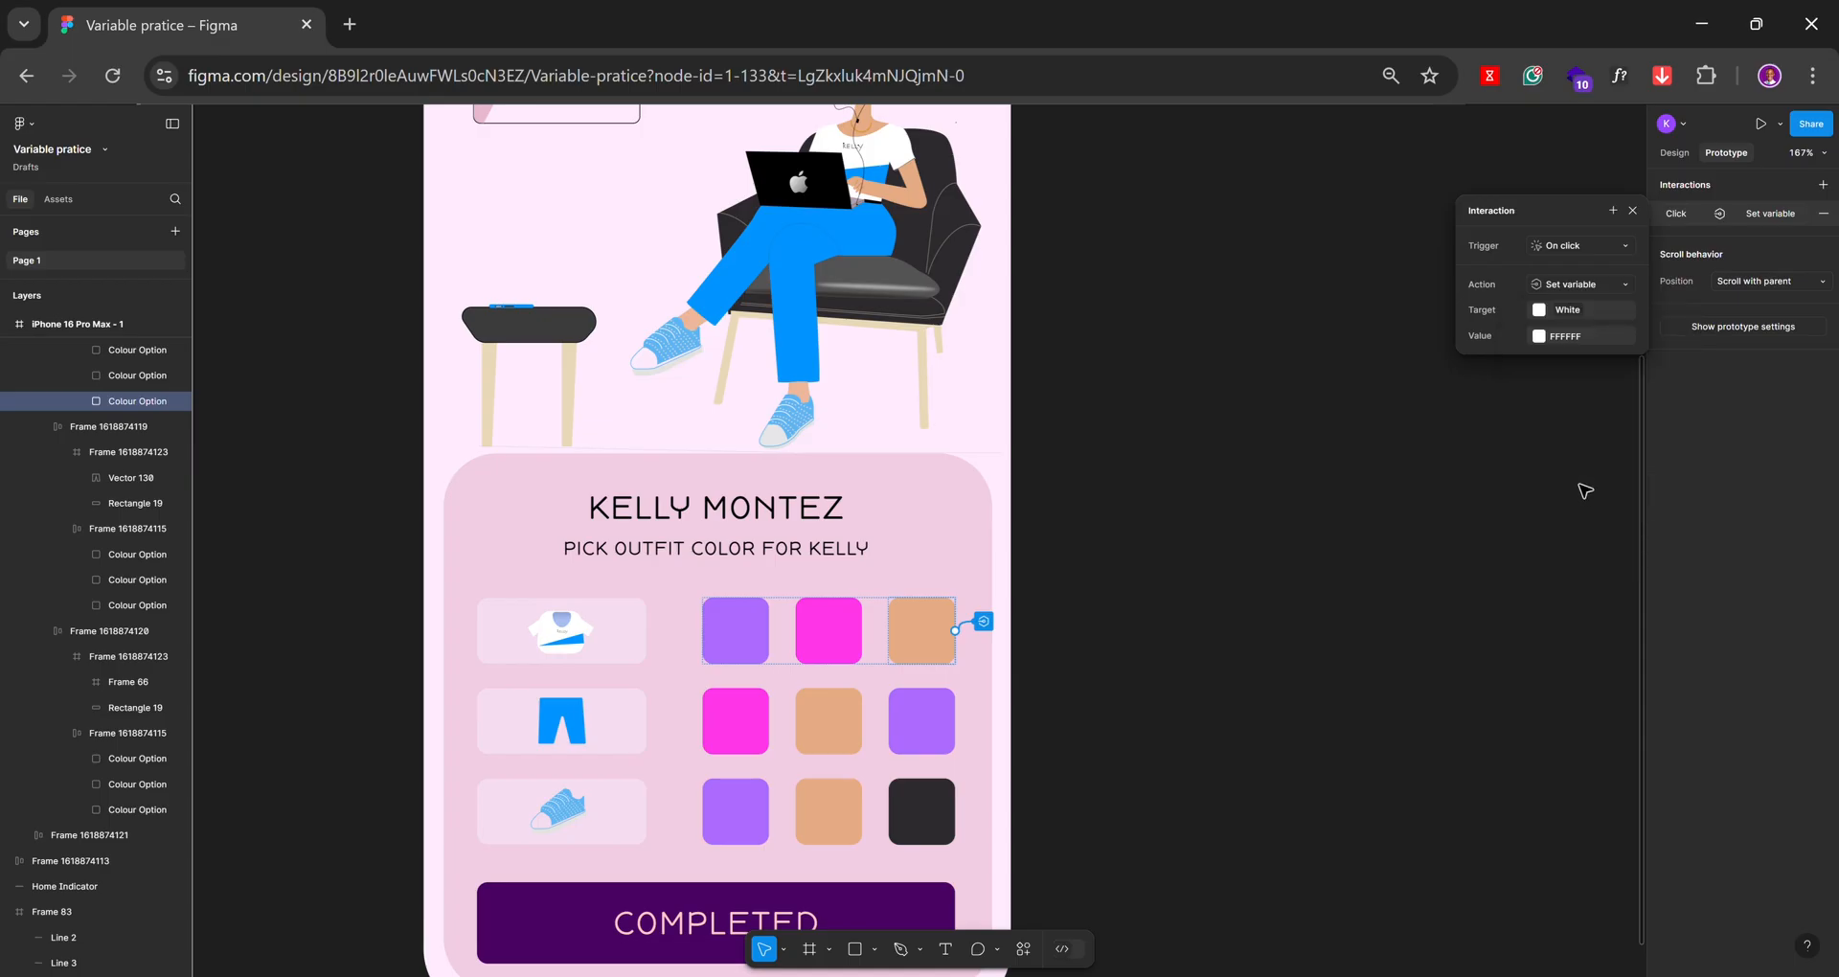
Sample the gold swatch's own colour as its interaction value and close the interaction settings
click(1539, 337)
click(1548, 599)
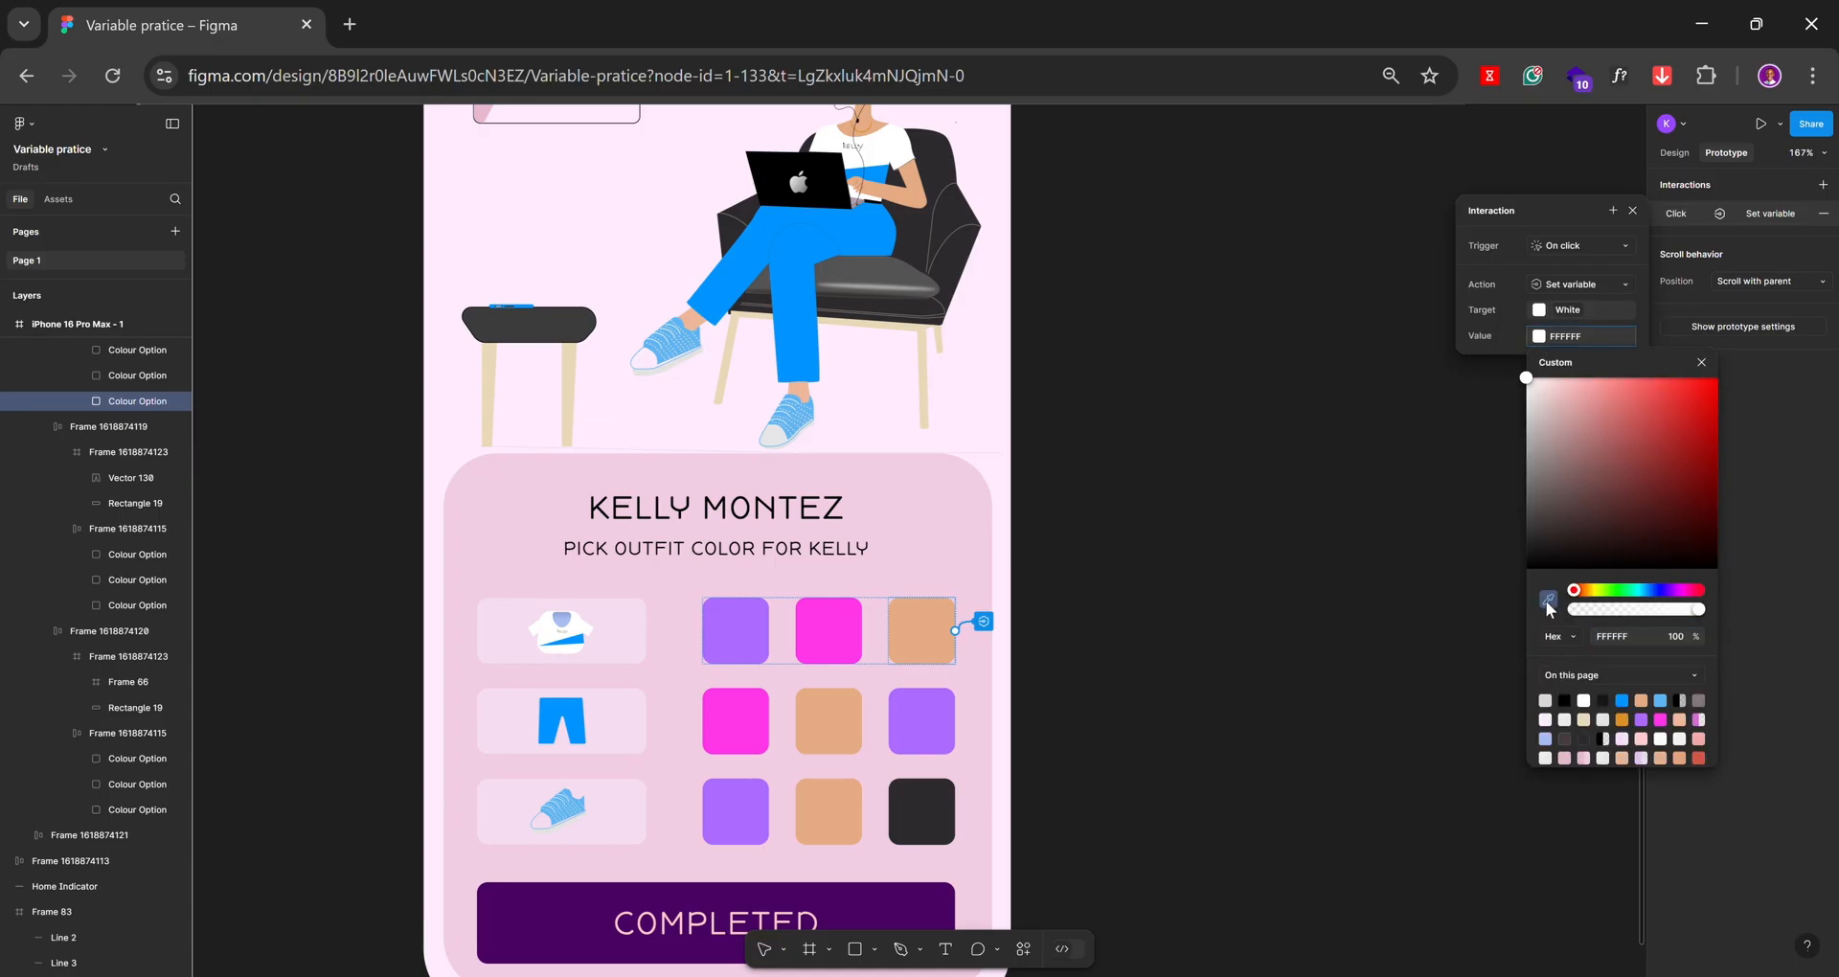
click(921, 640)
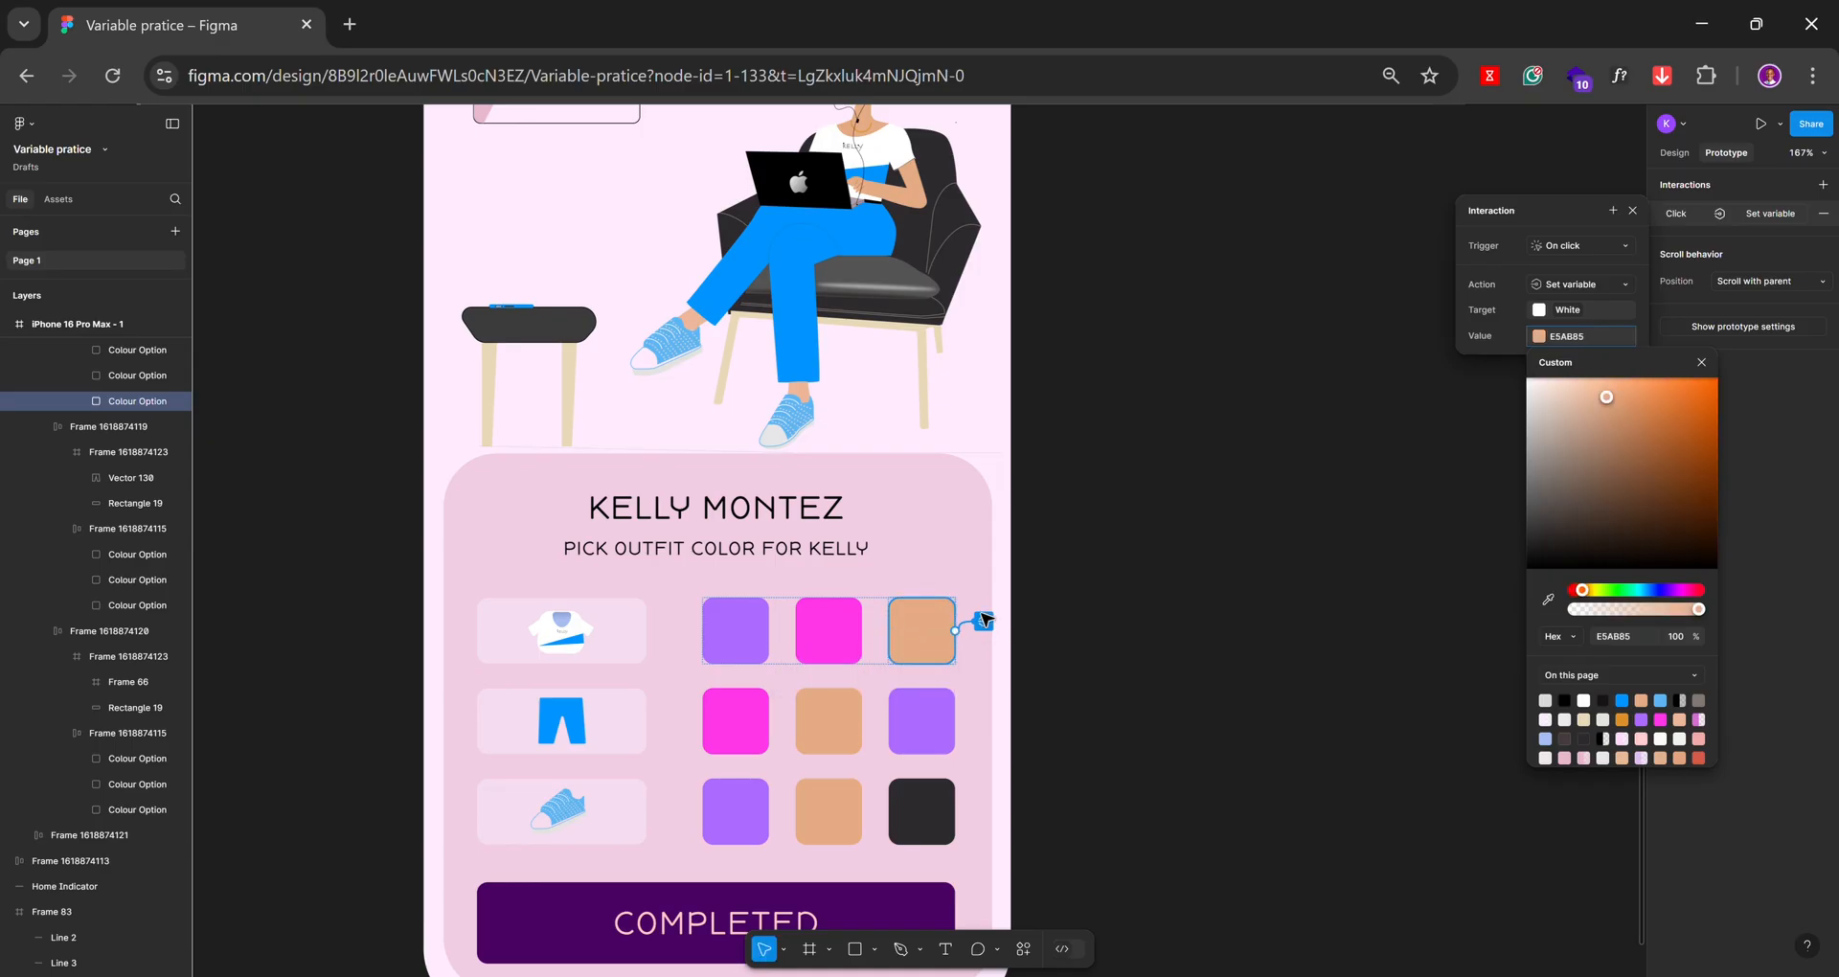
click(1633, 211)
click(1633, 211)
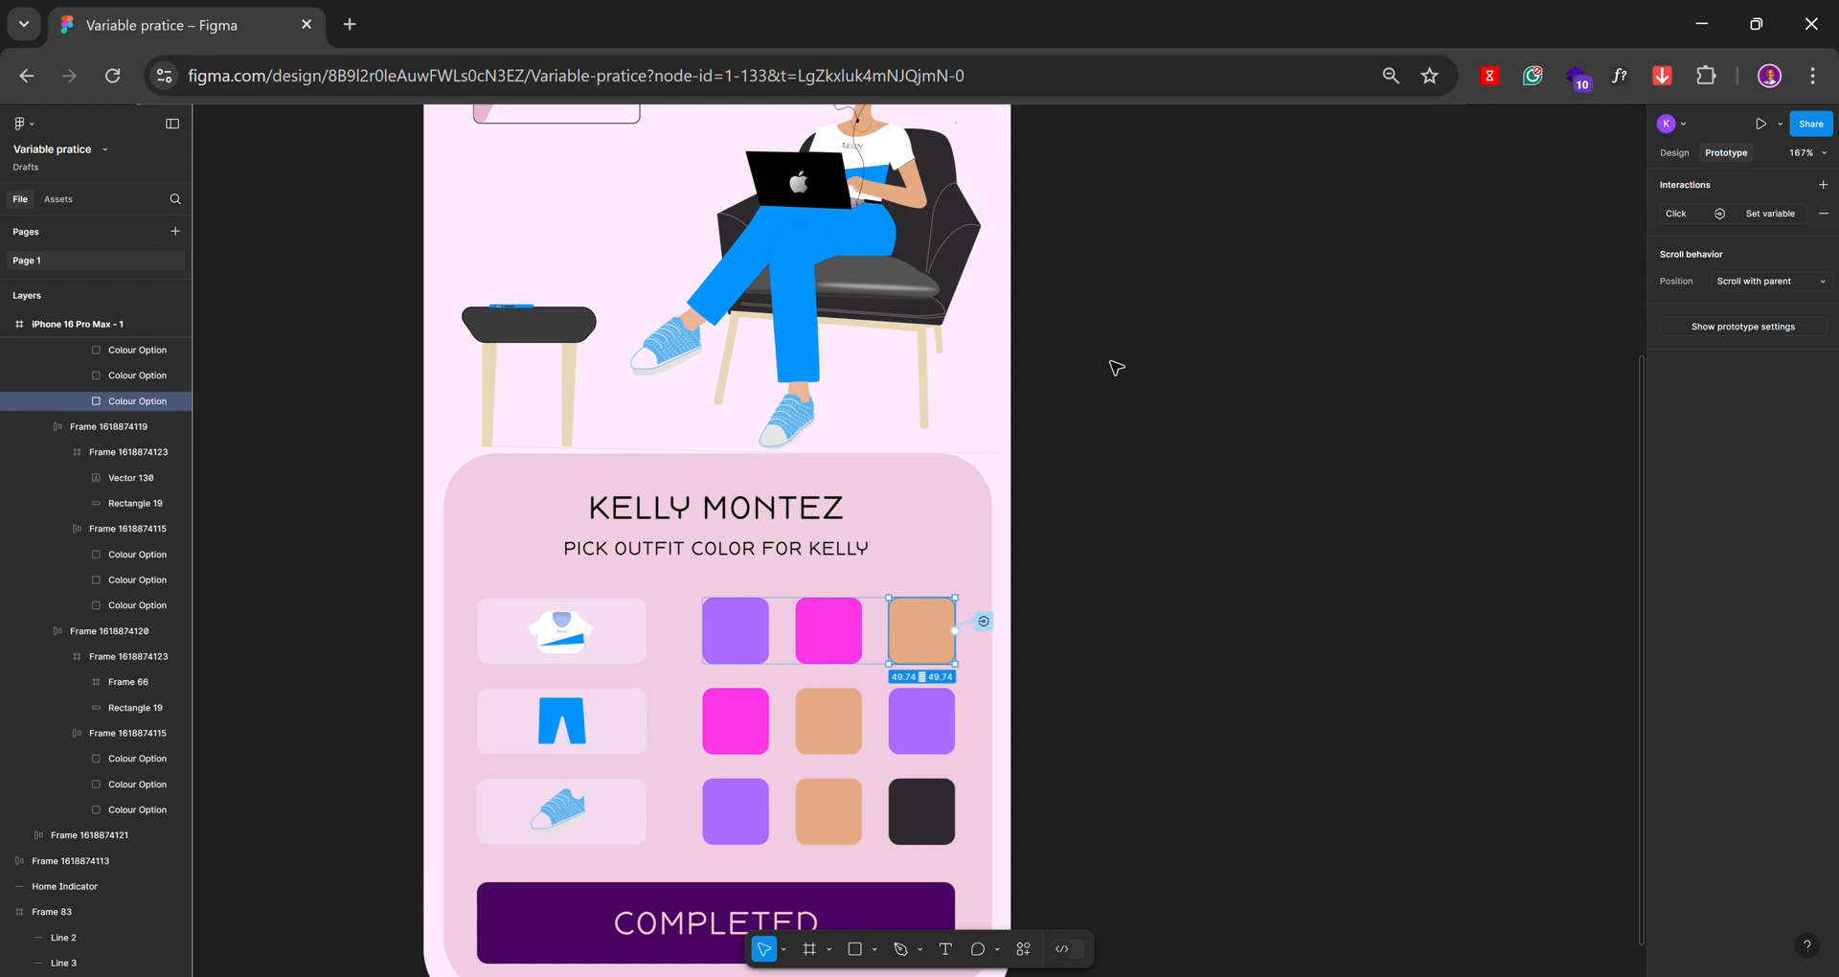
Add an On click interaction to the second-row pink swatch with the Set variable action targeting the Blue variable
click(737, 733)
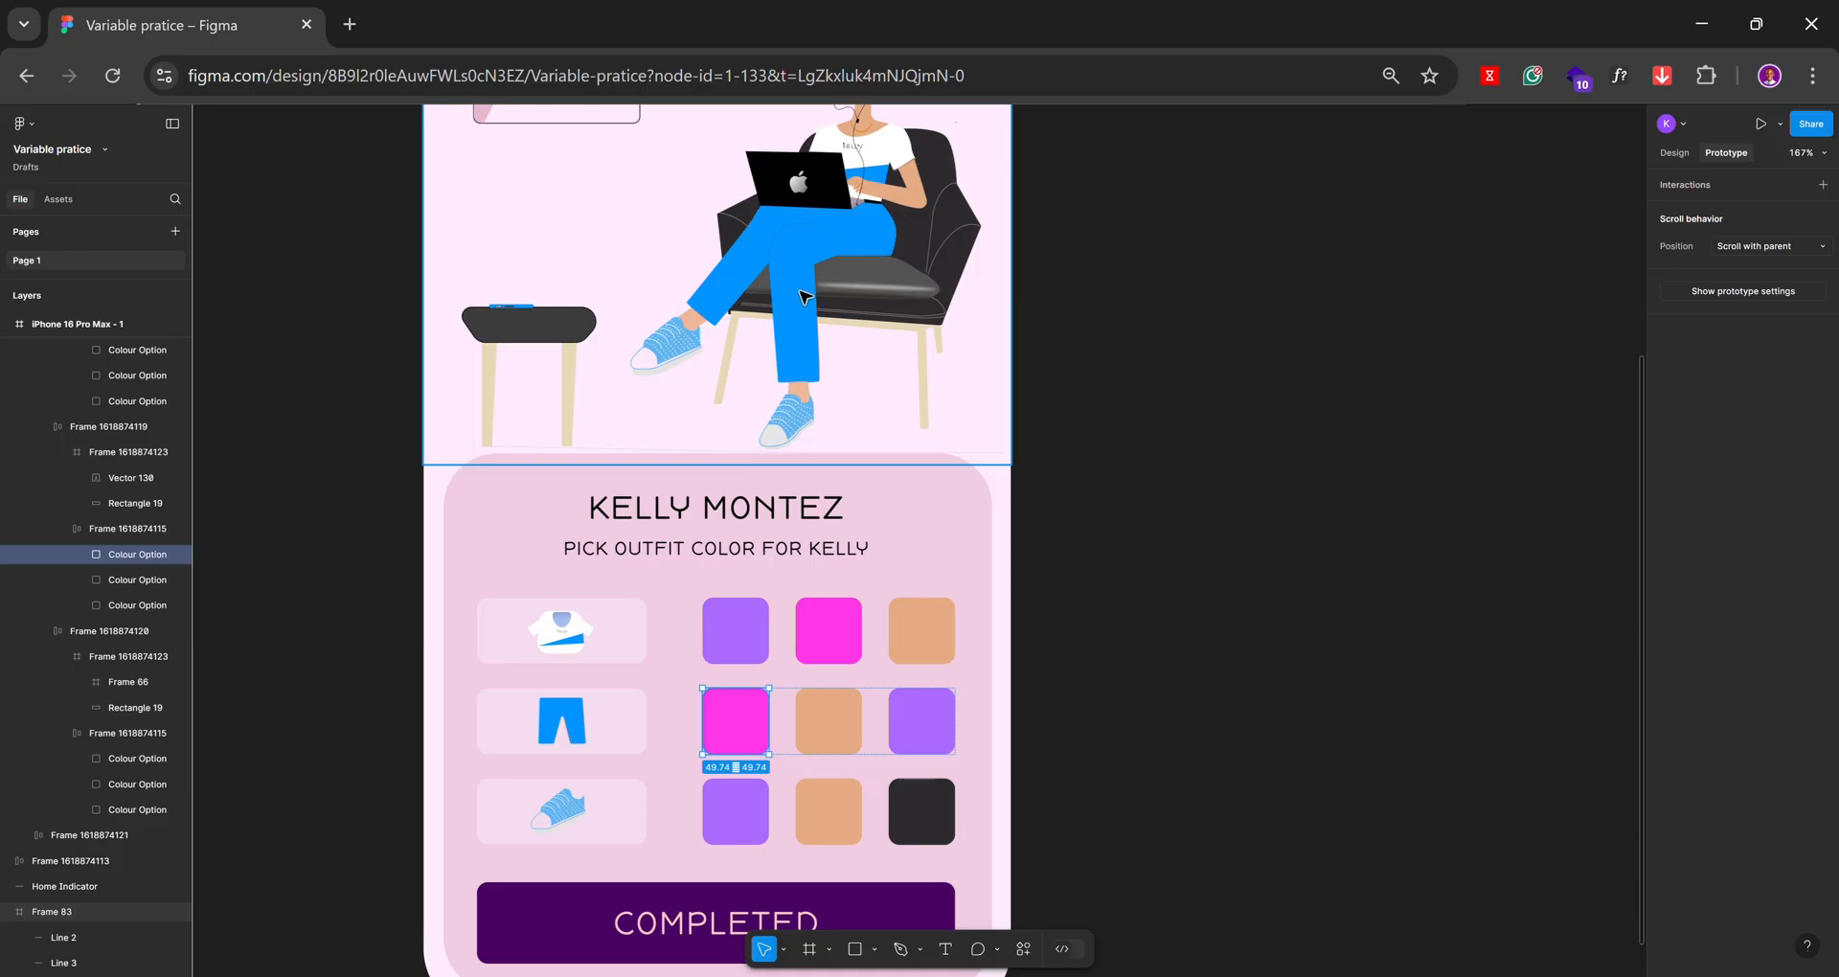
click(1822, 185)
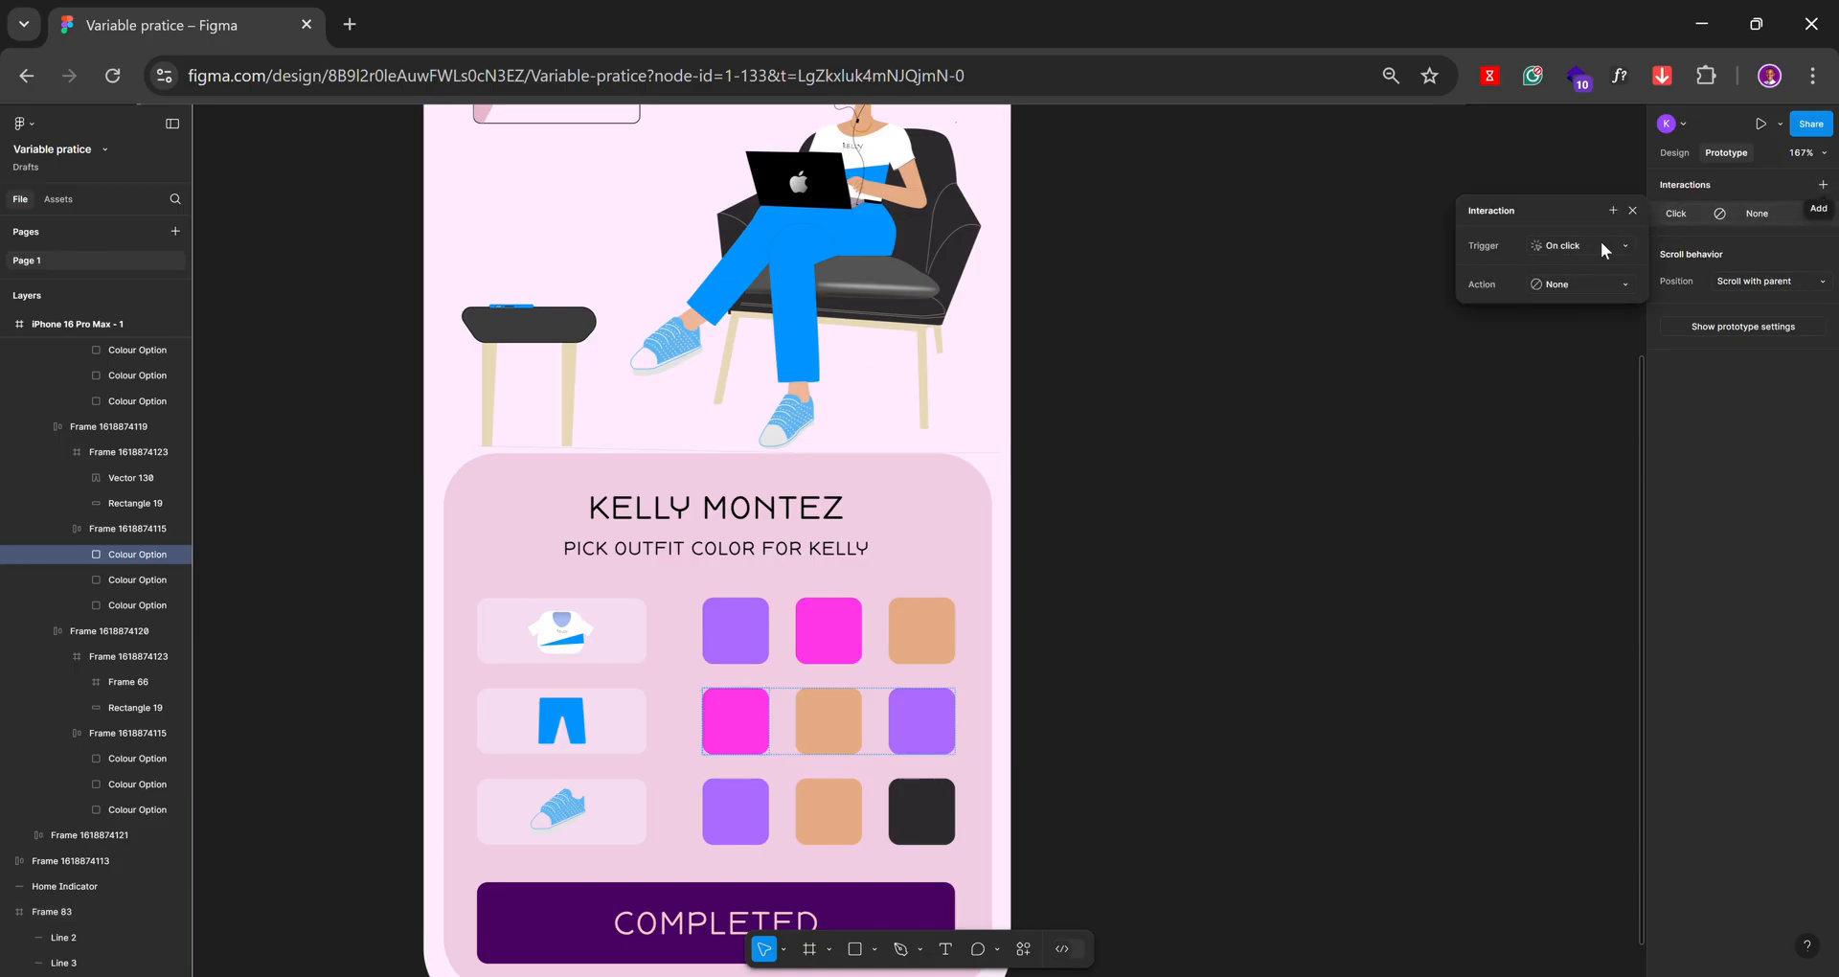
click(1600, 286)
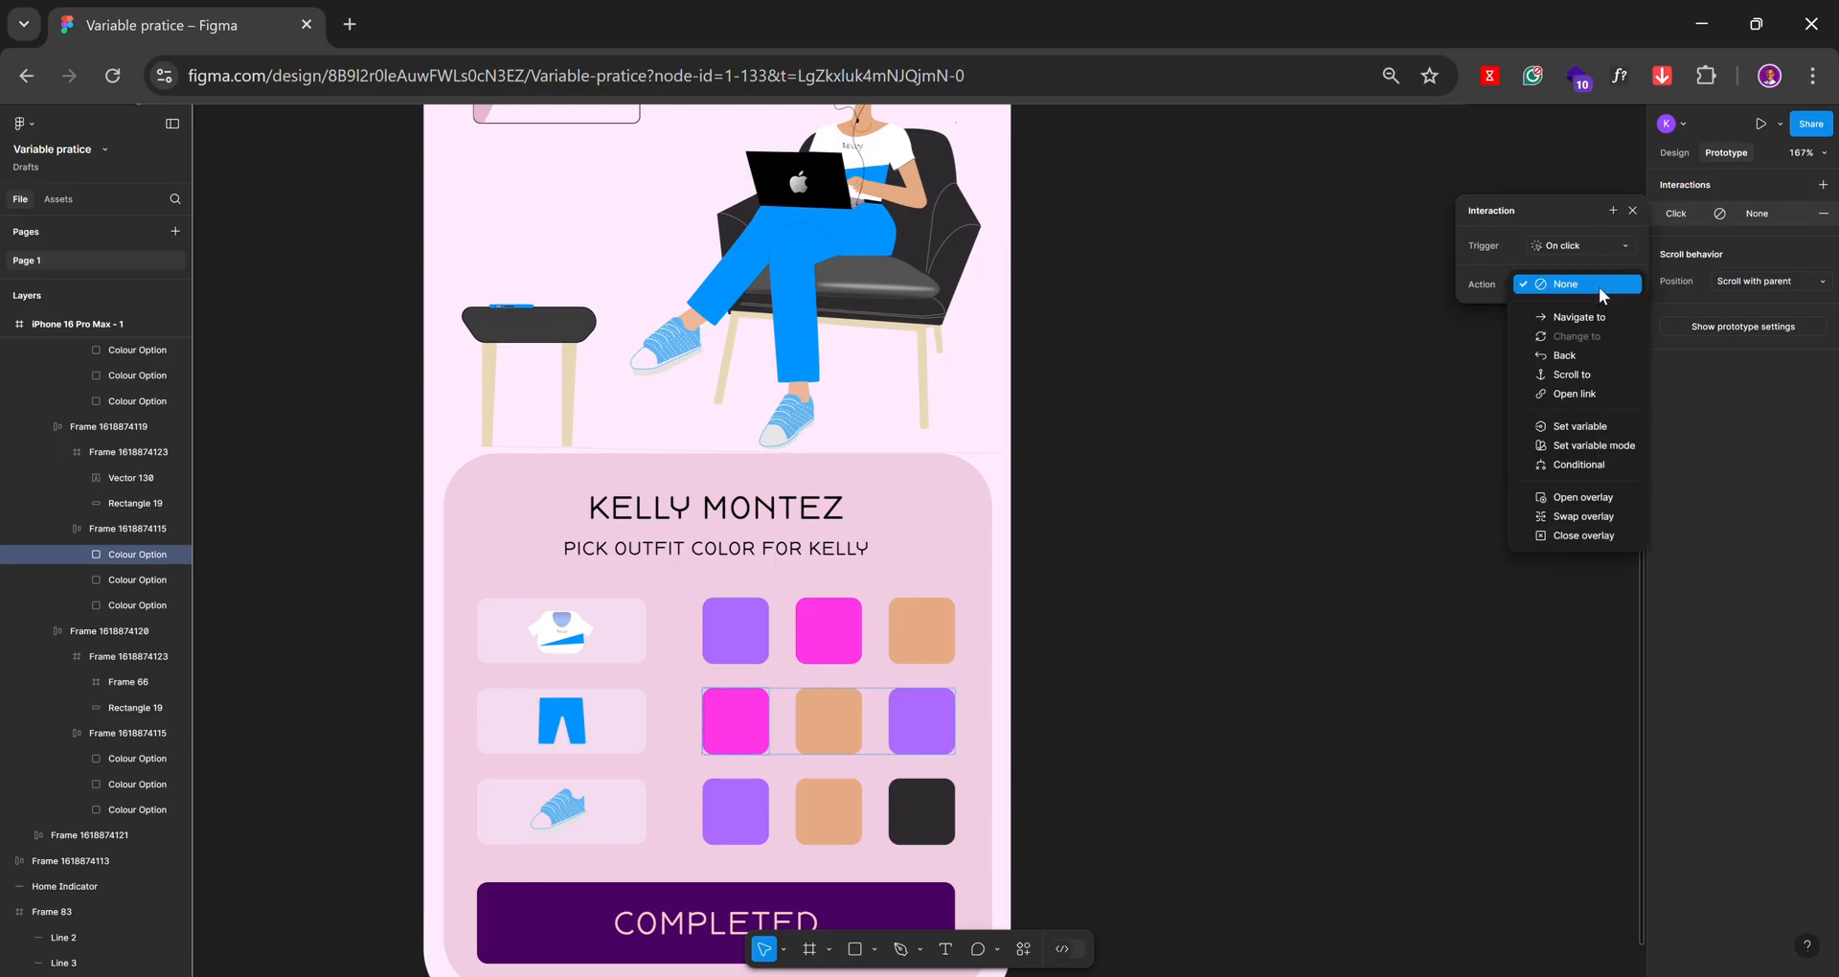
click(1590, 425)
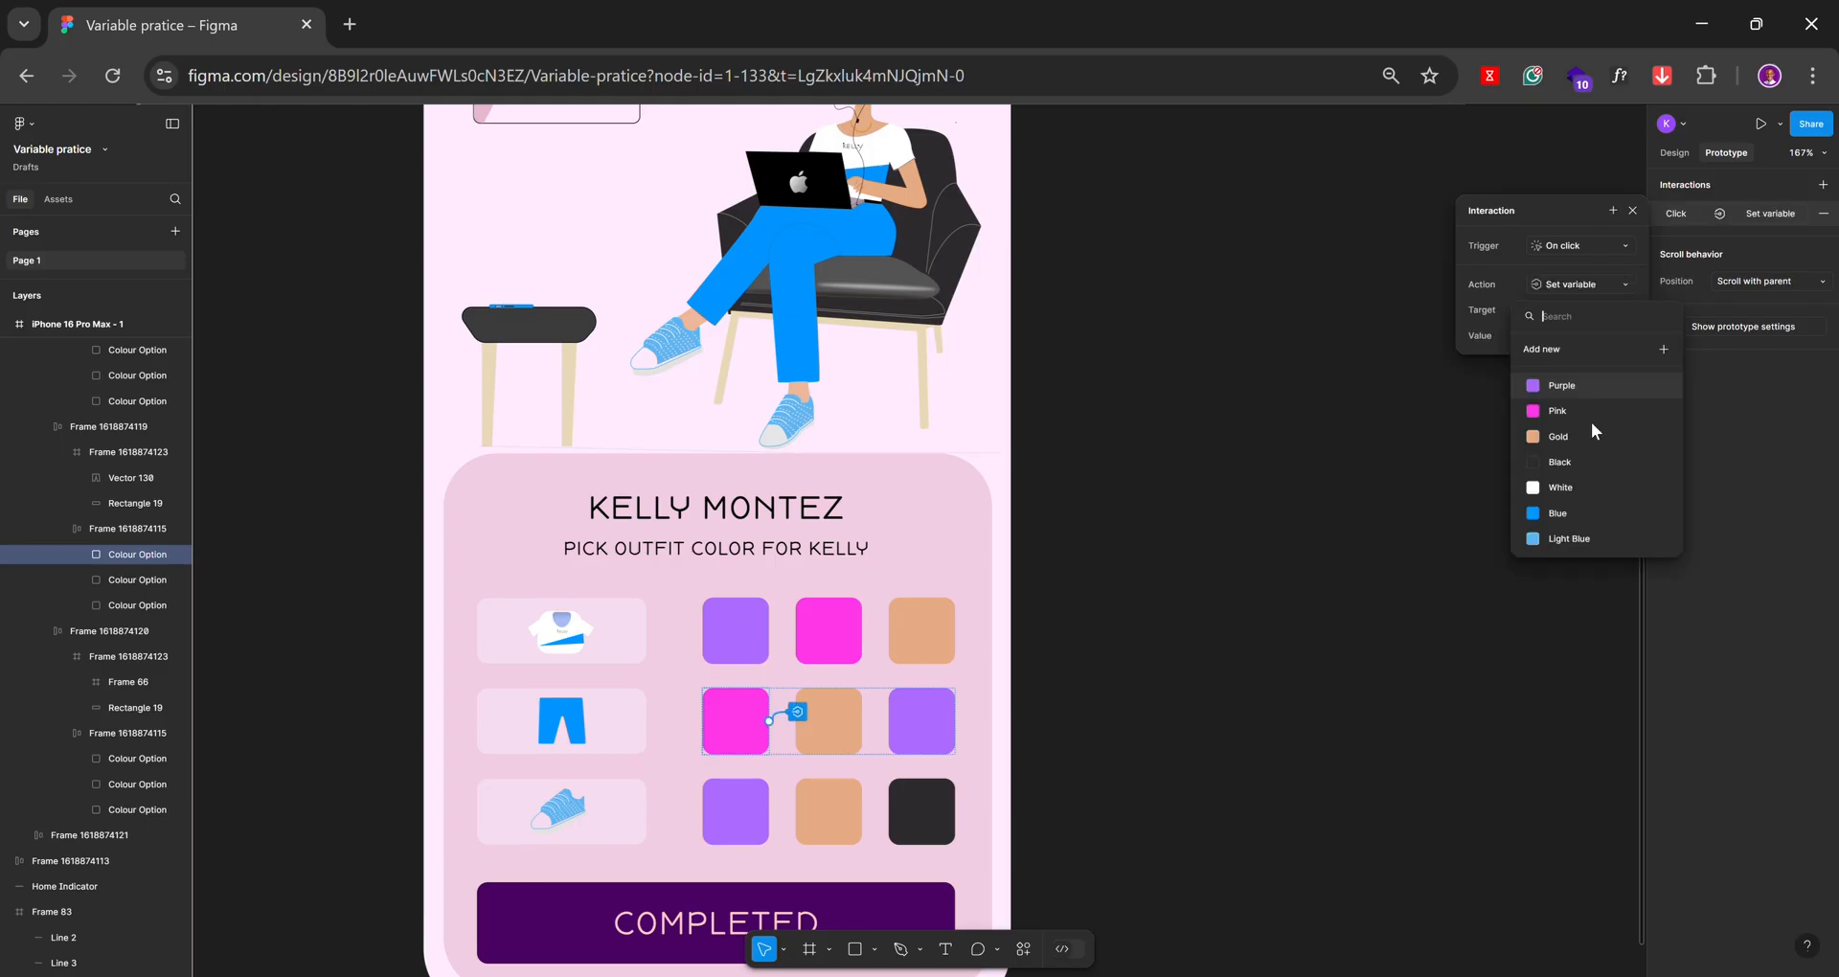
click(1598, 512)
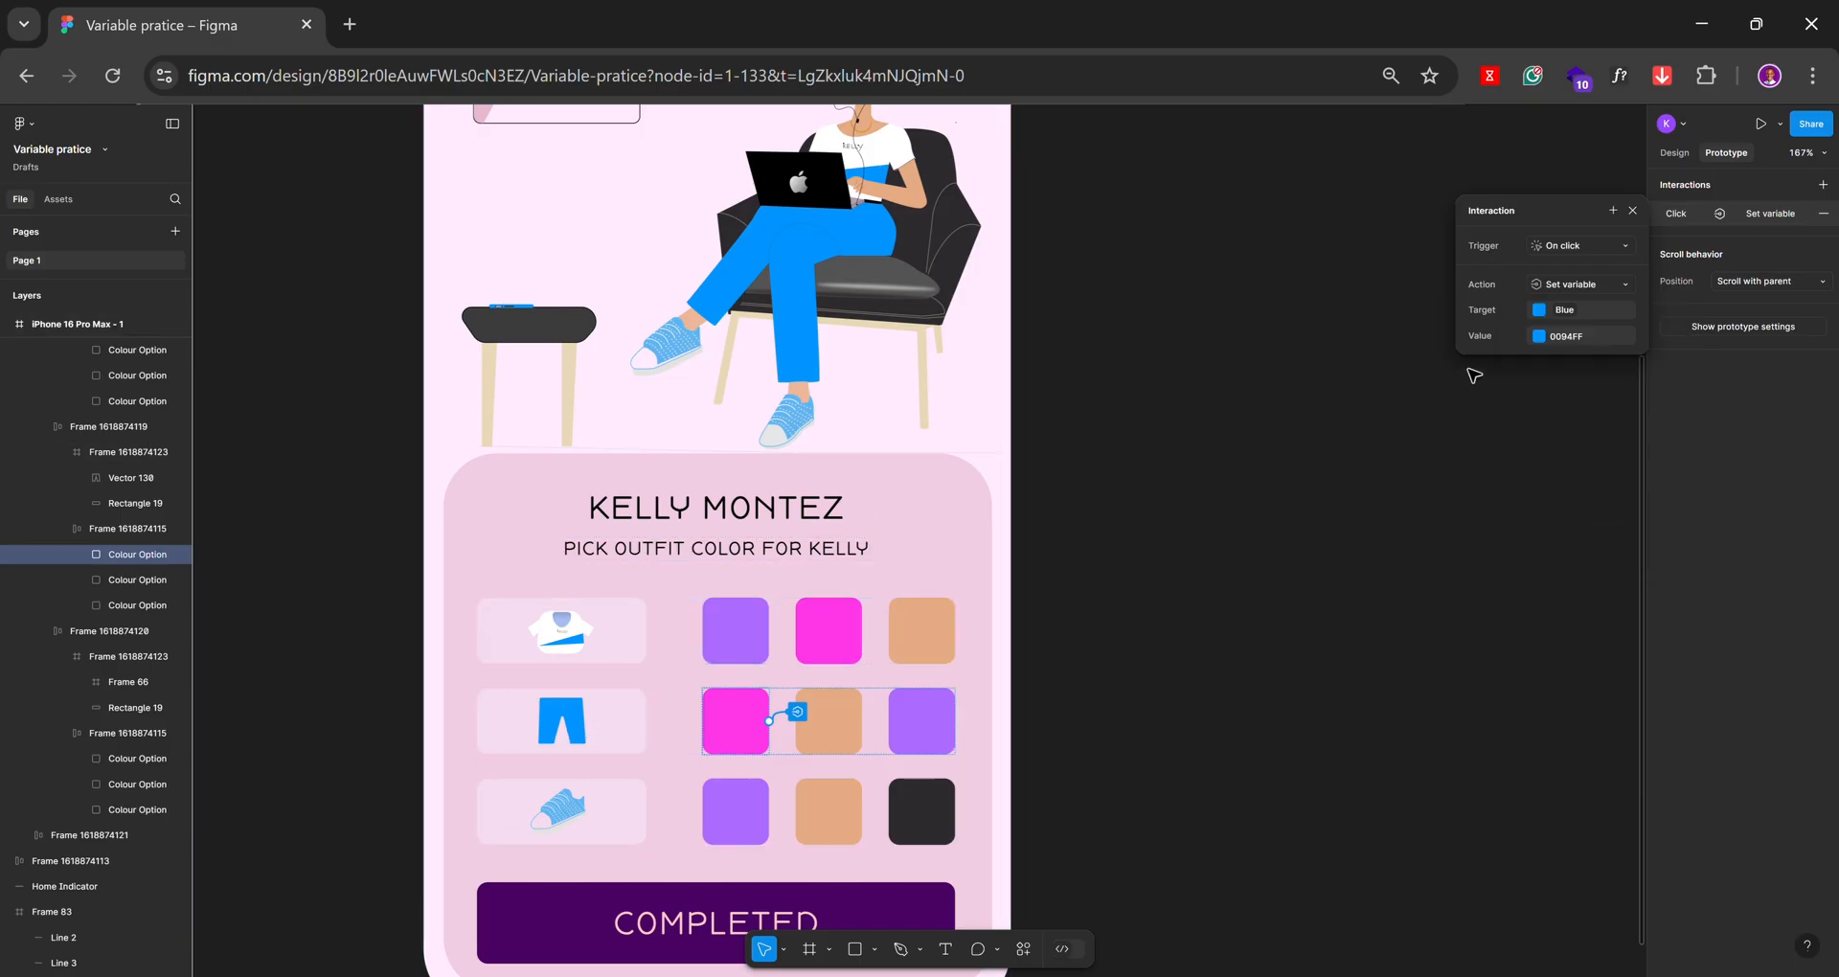
Set the second-row pink swatch's interaction value to pink FF36E8 by sampling the swatch
click(1538, 337)
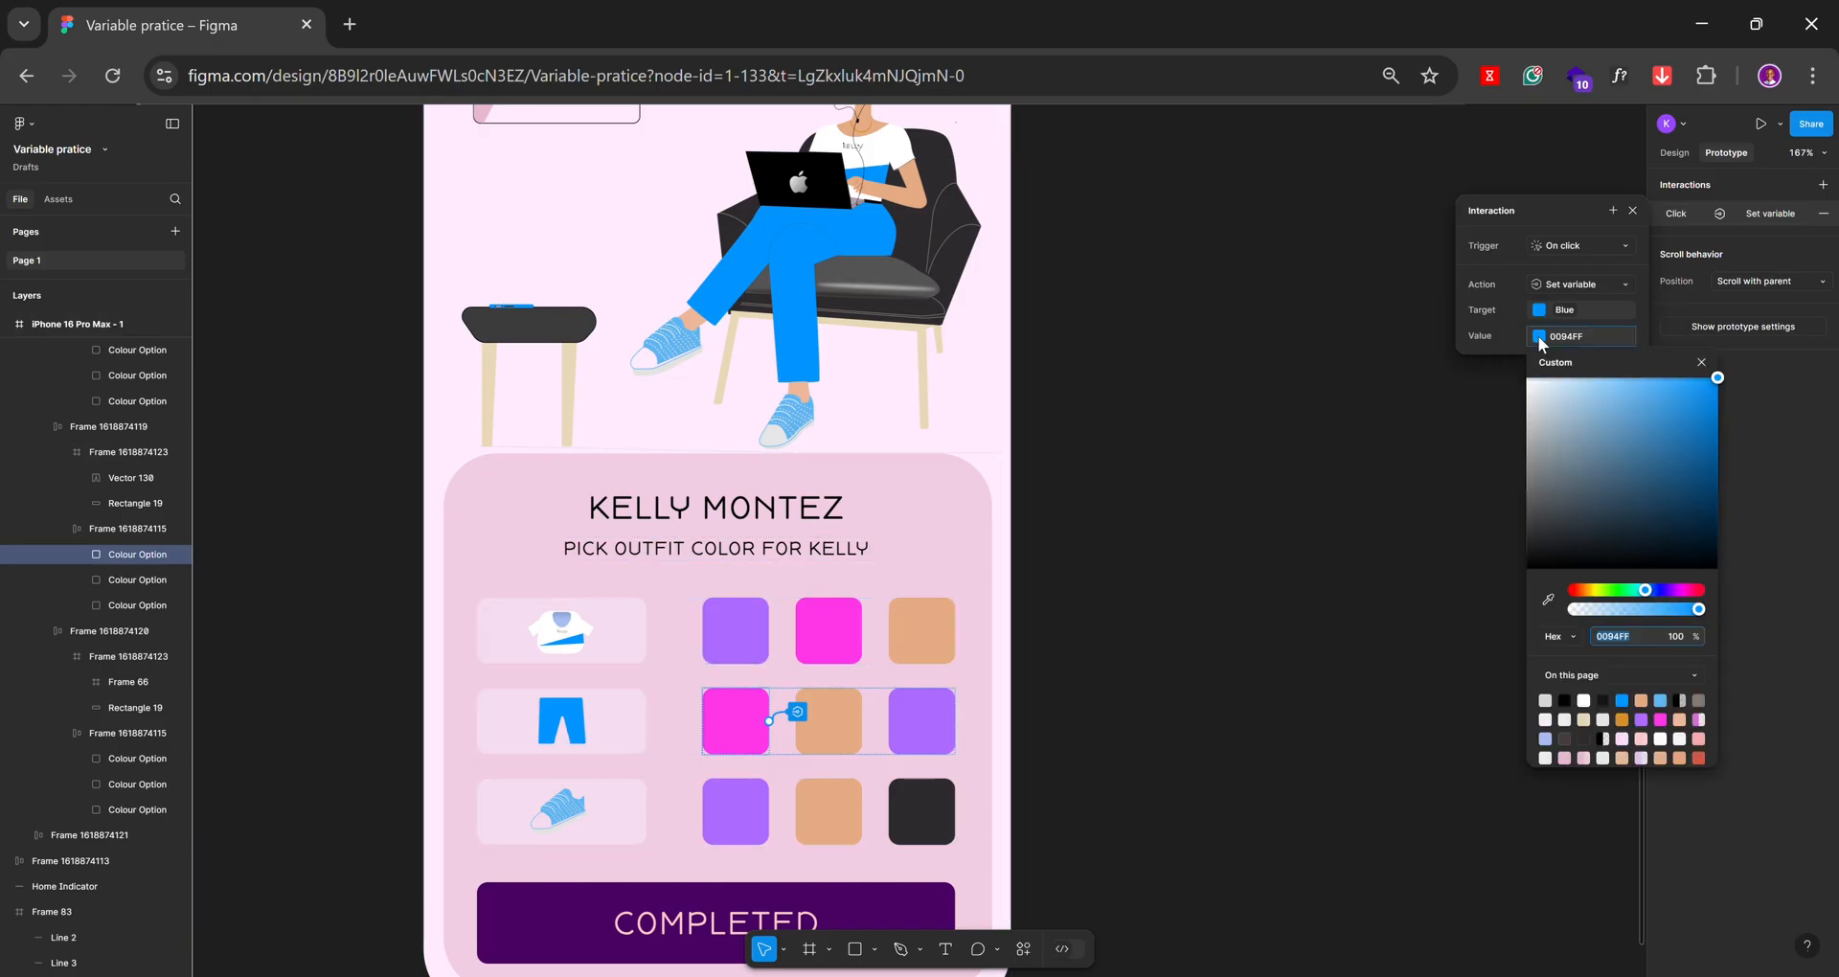
click(1547, 605)
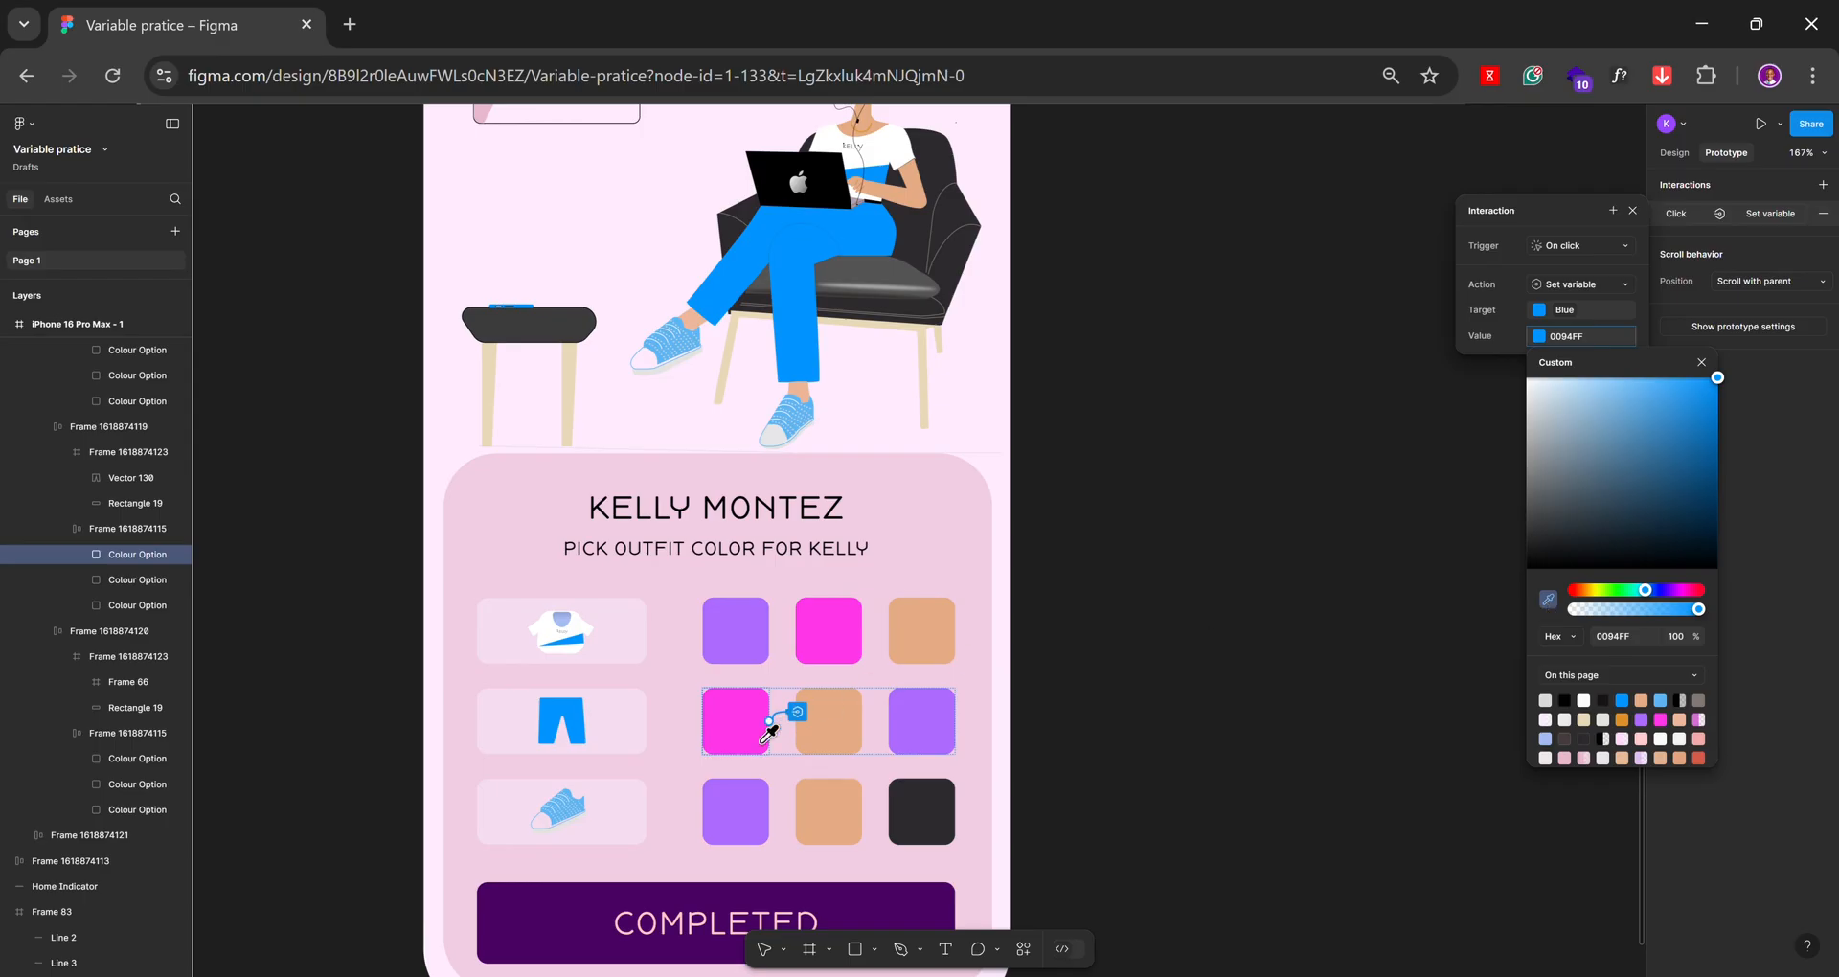
click(735, 727)
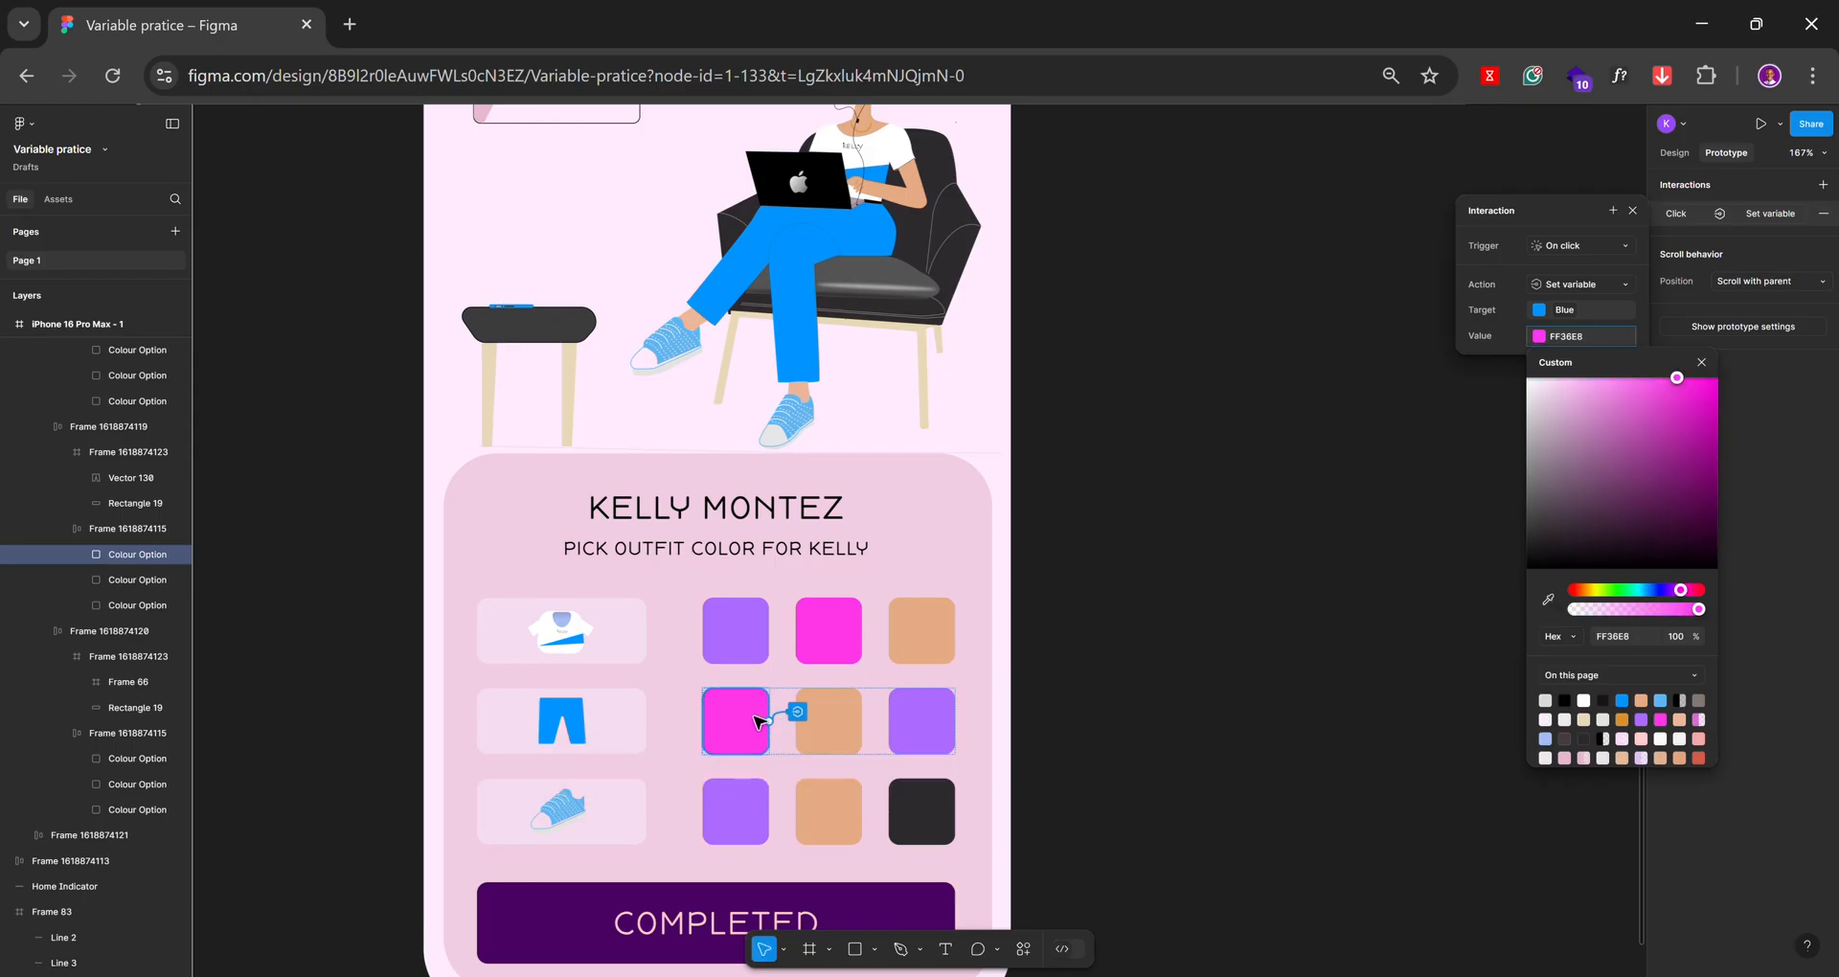
Add an On click interaction to the second-row gold swatch with the Set variable action targeting the Blue variable
click(830, 736)
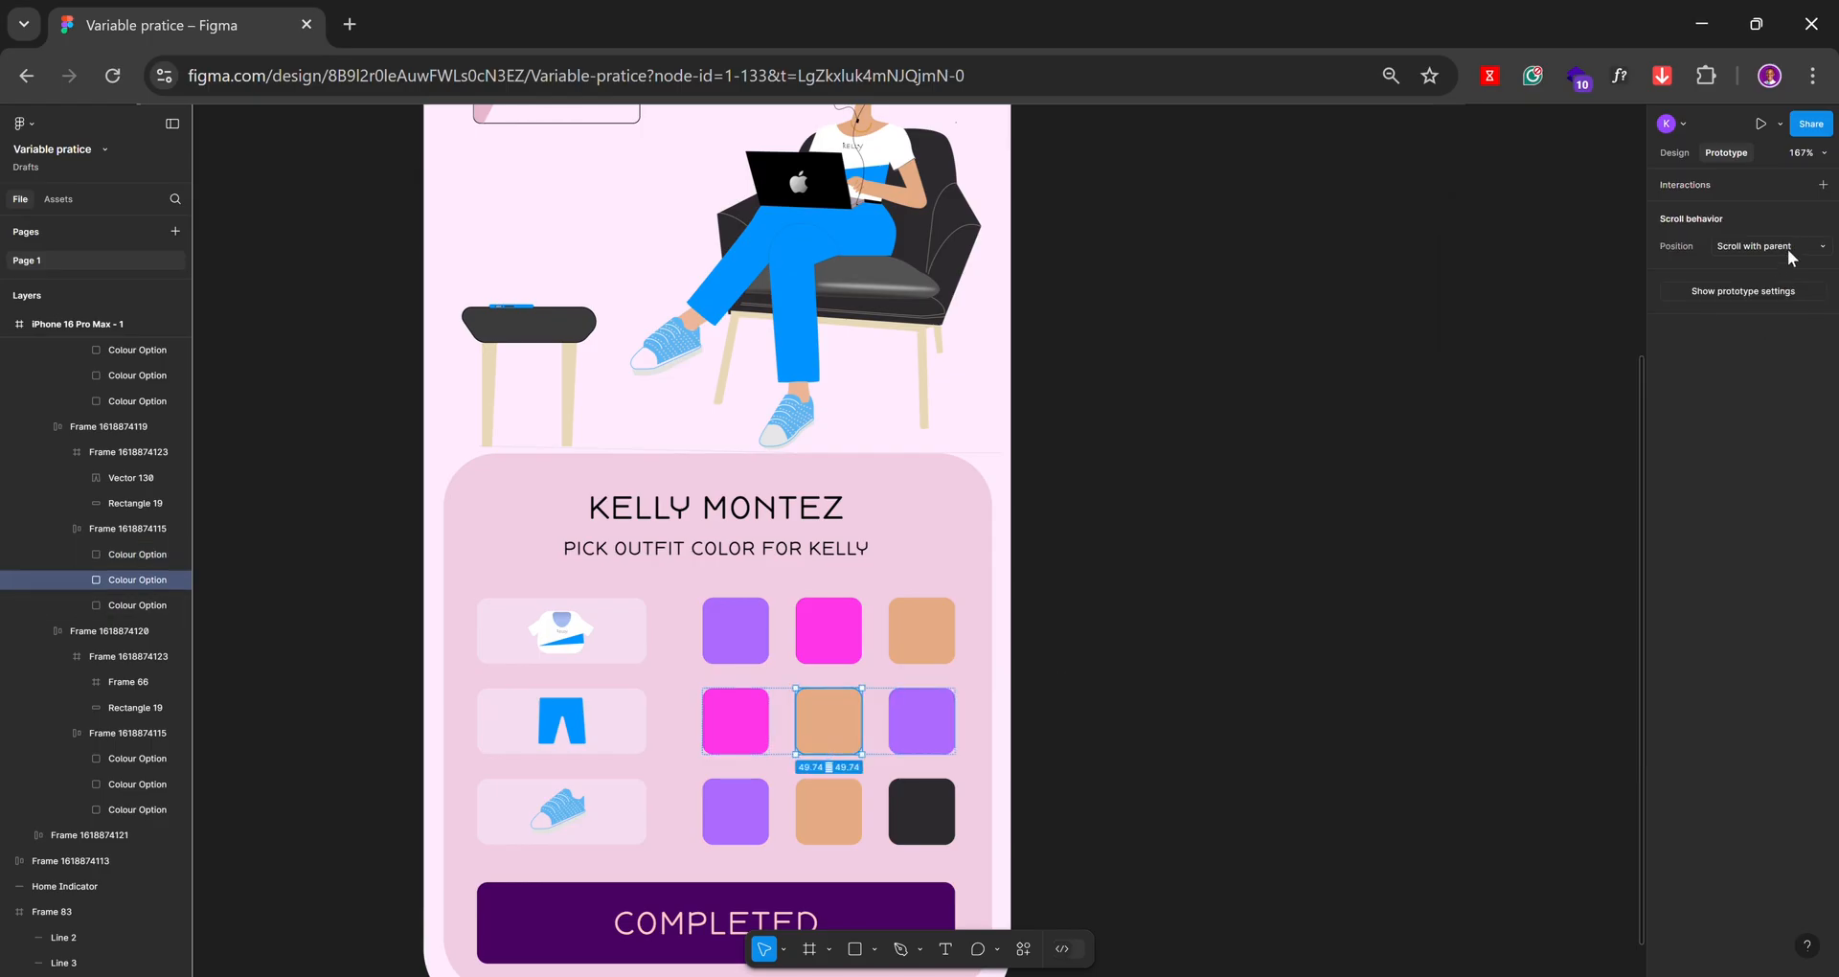
click(1824, 186)
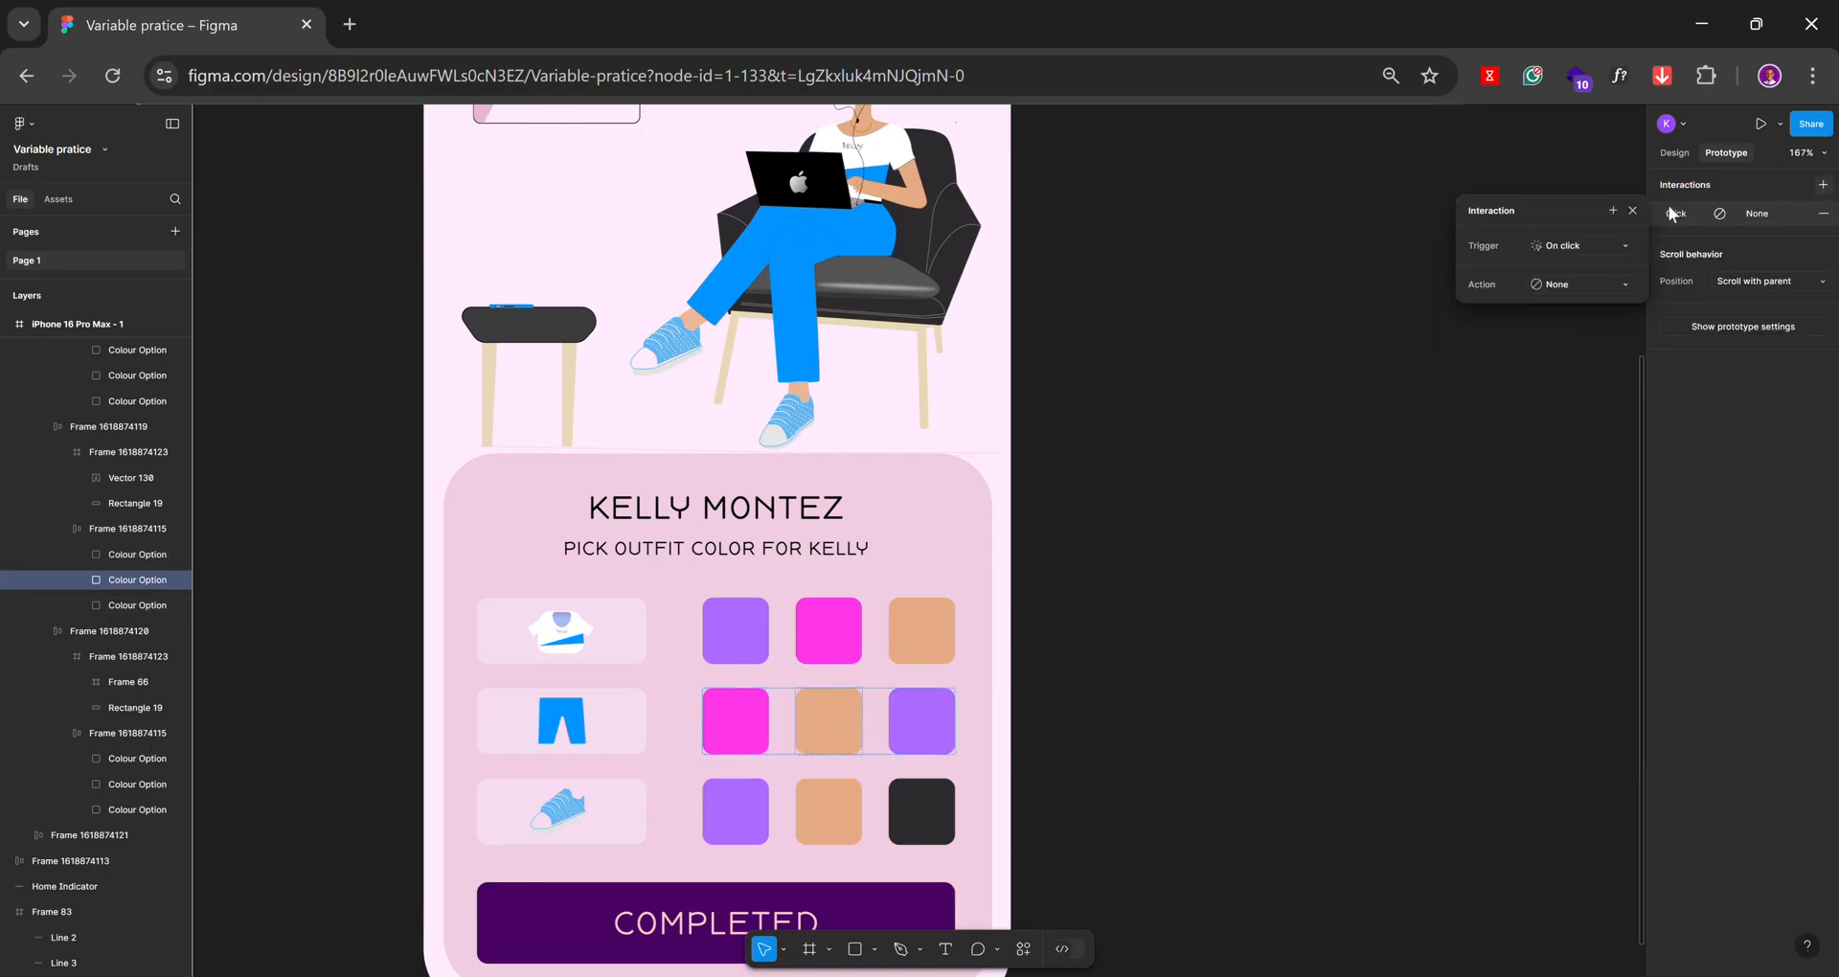
click(1595, 286)
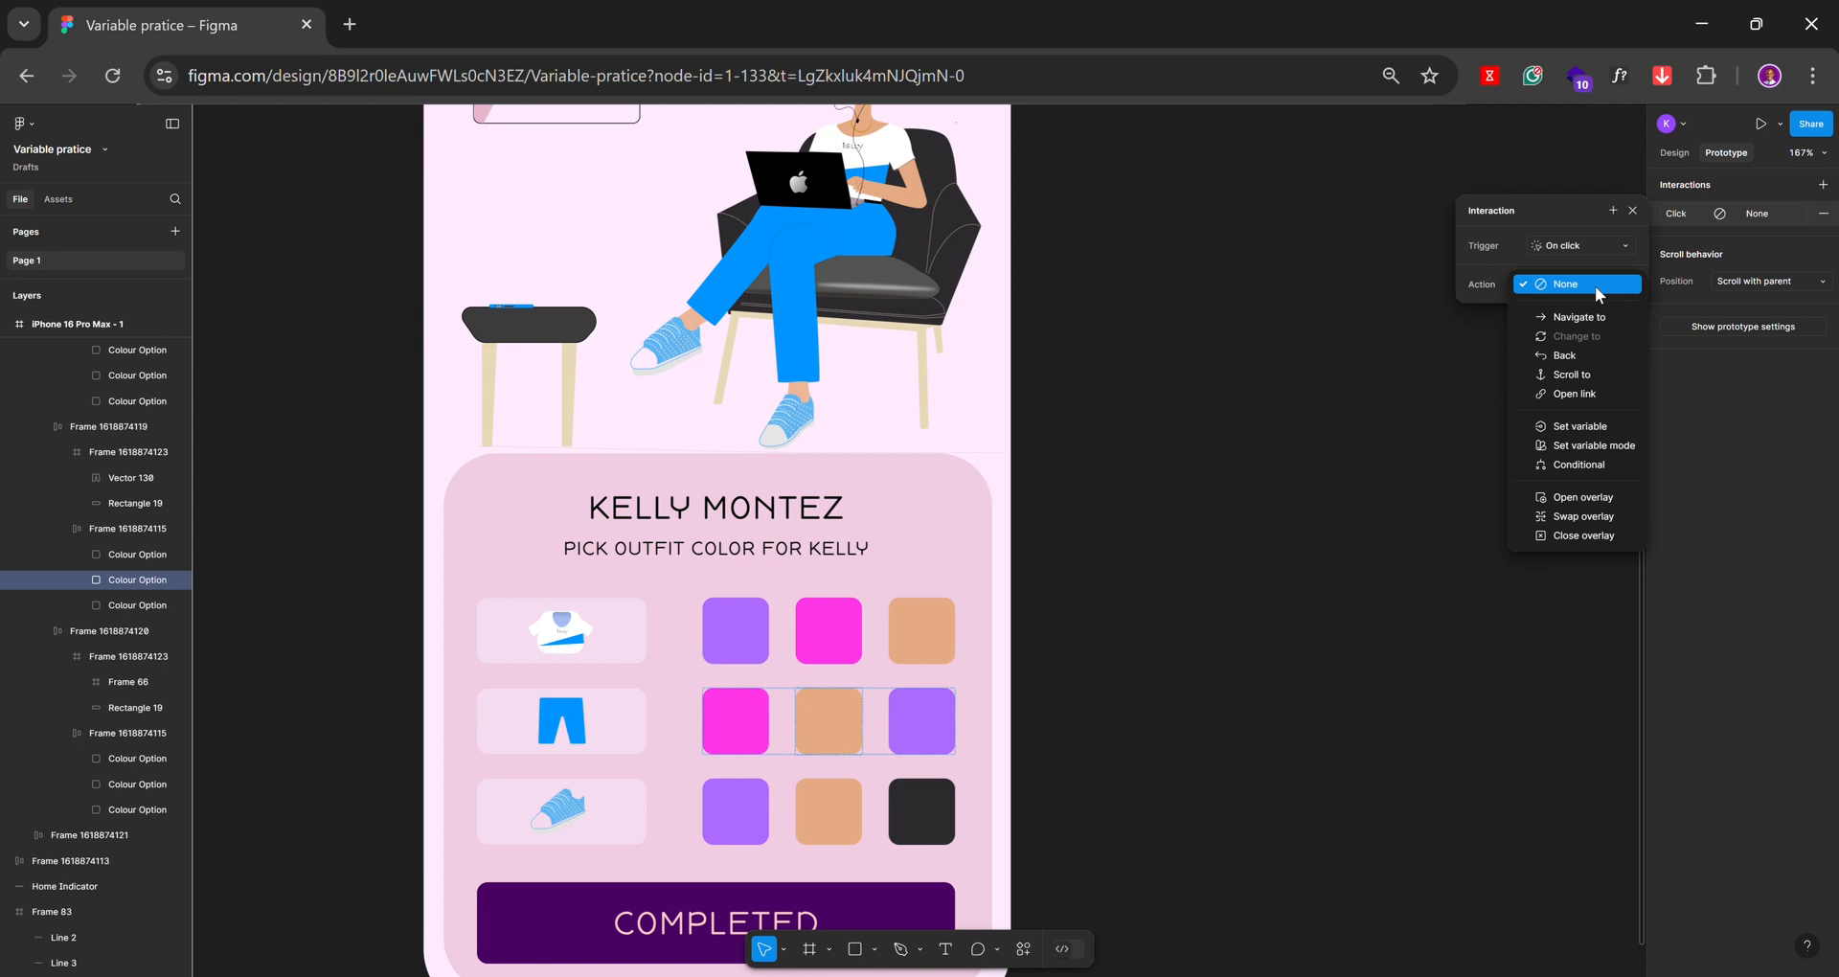
click(1600, 425)
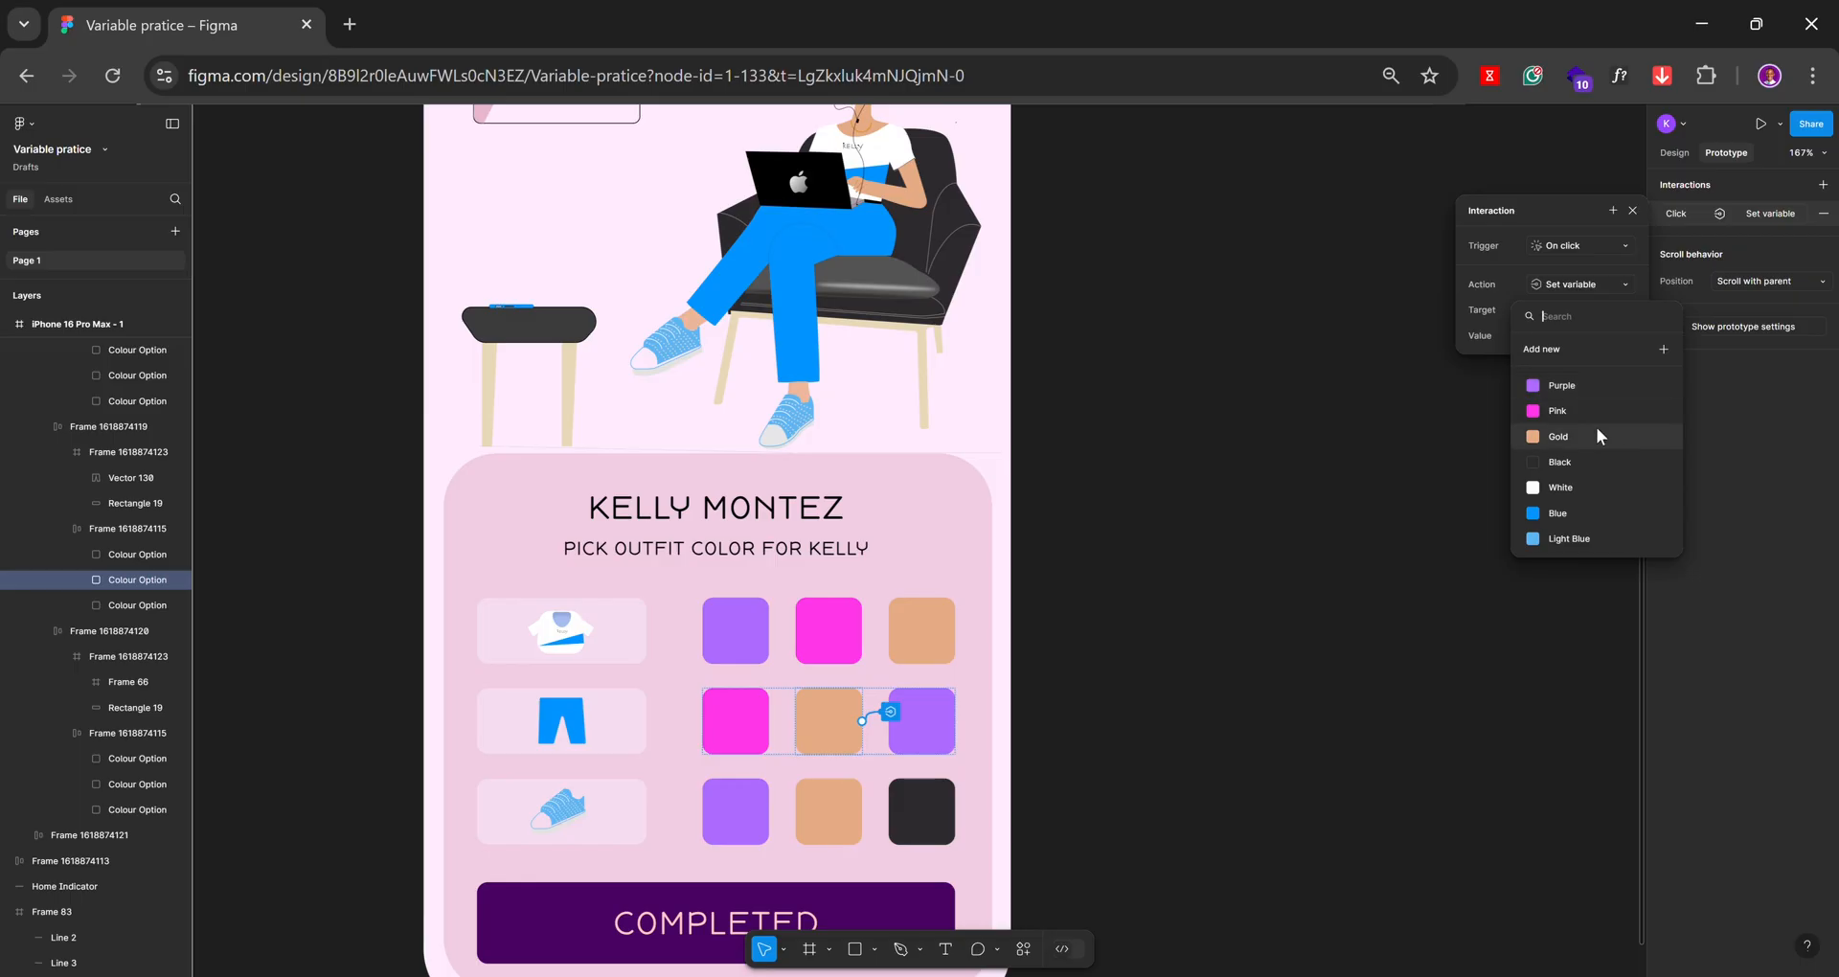
click(1590, 514)
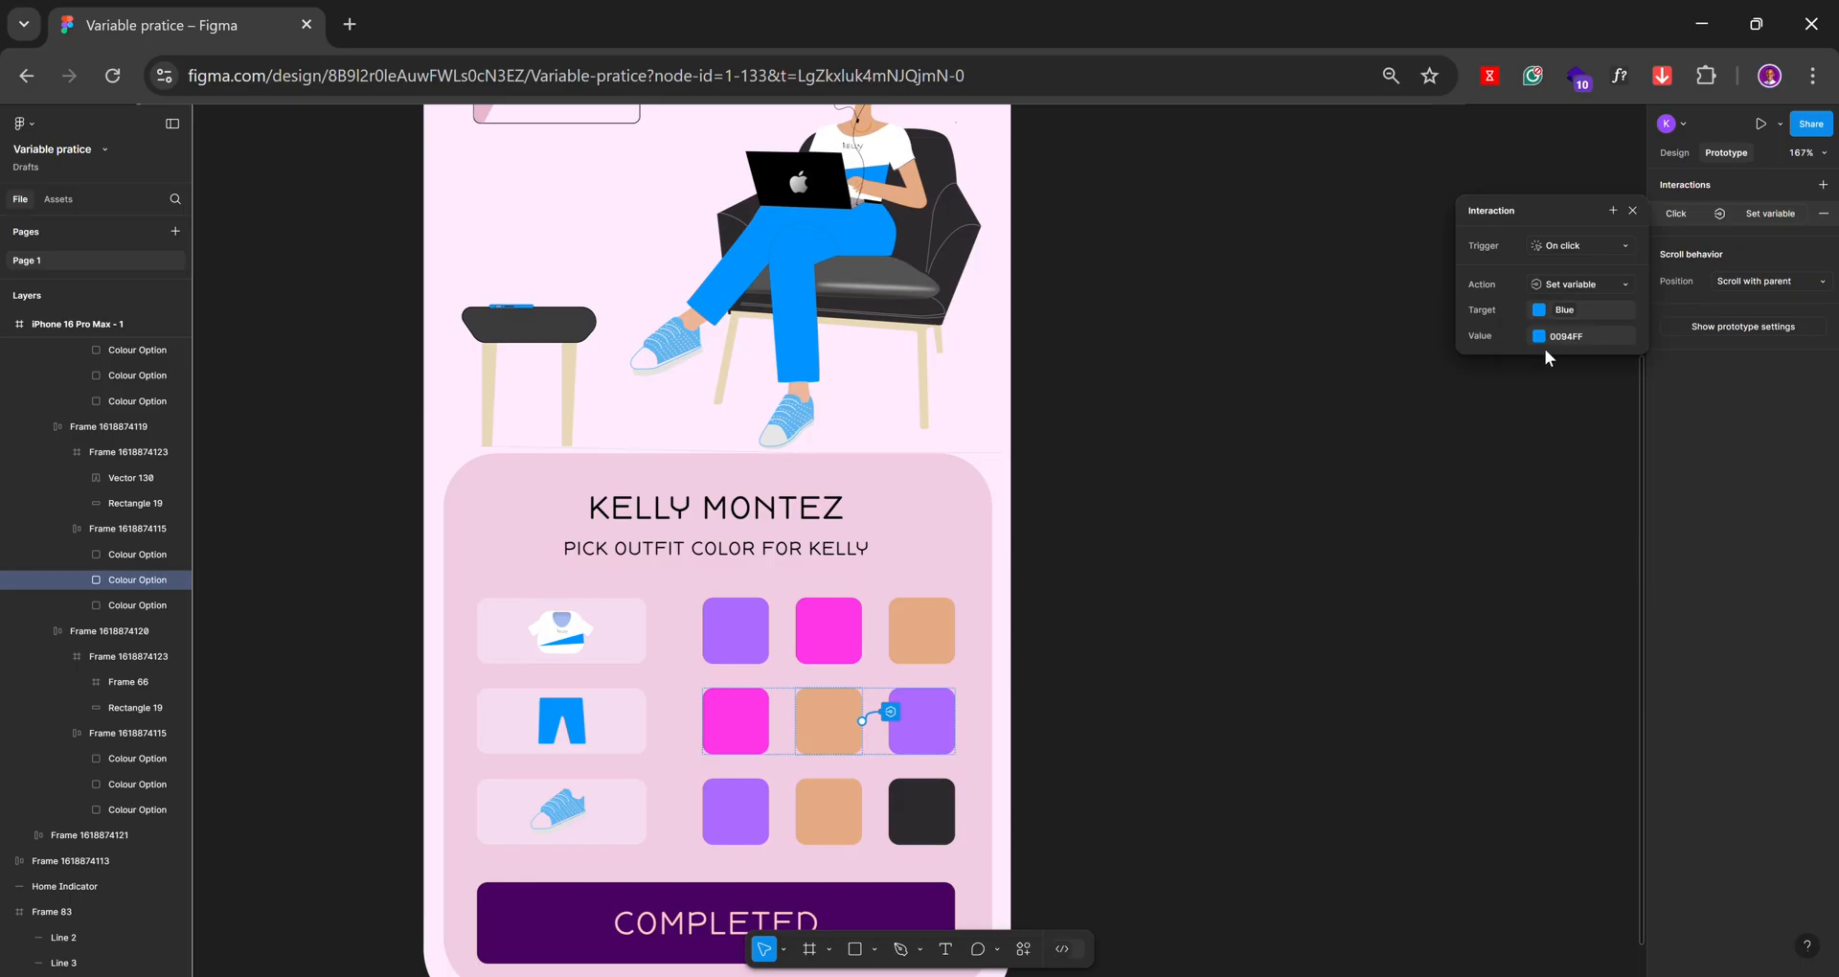
Sample the second-row gold swatch's own colour as its interaction value
click(1540, 336)
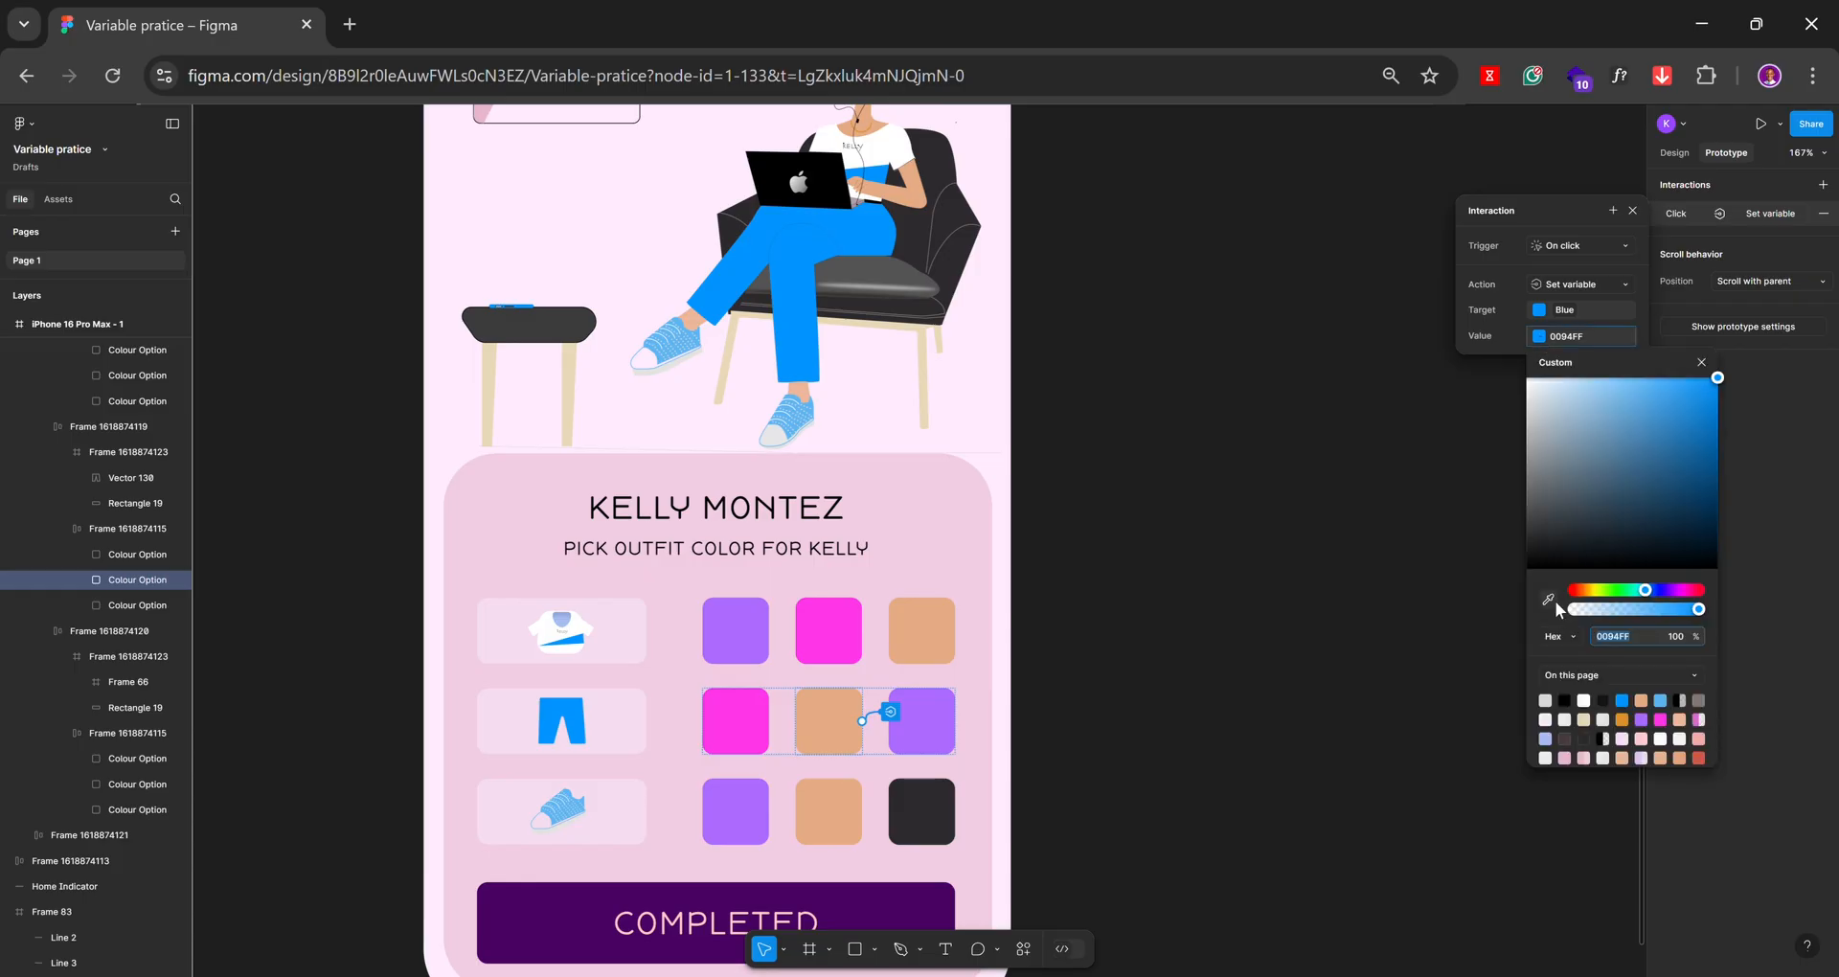
click(1552, 601)
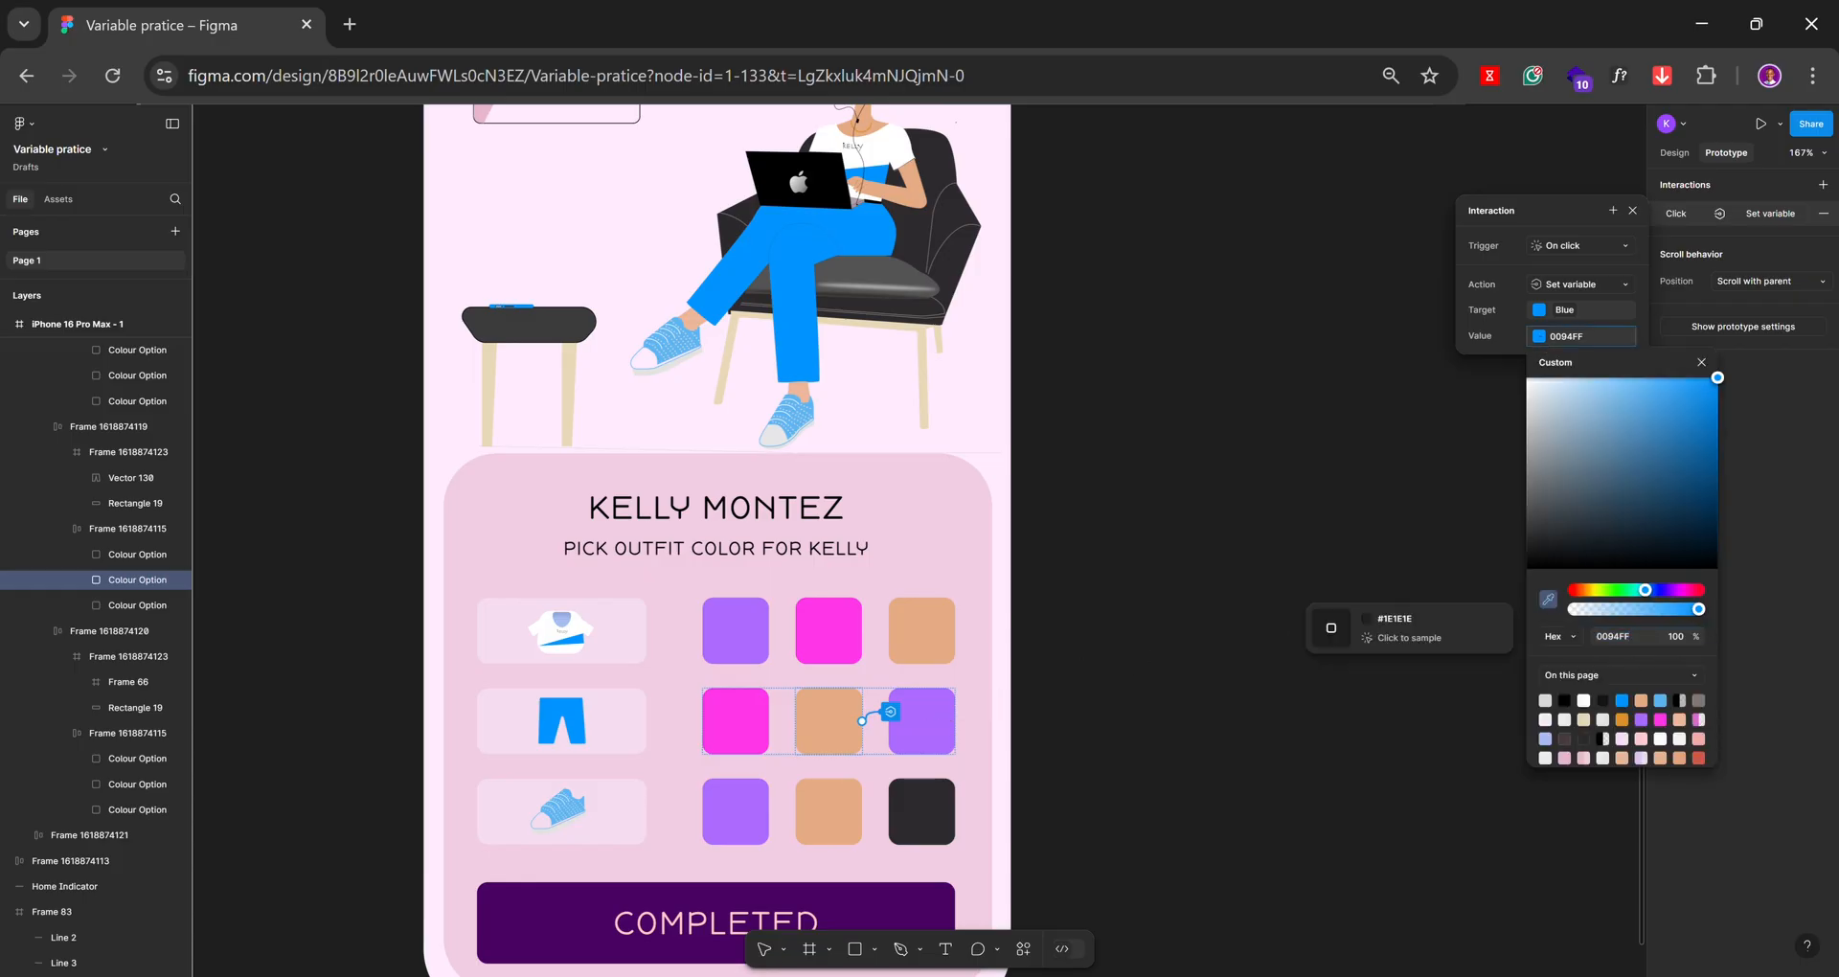
click(840, 721)
Add an On click interaction to the second-row purple swatch with the Set variable action targeting the Blue variable
click(929, 737)
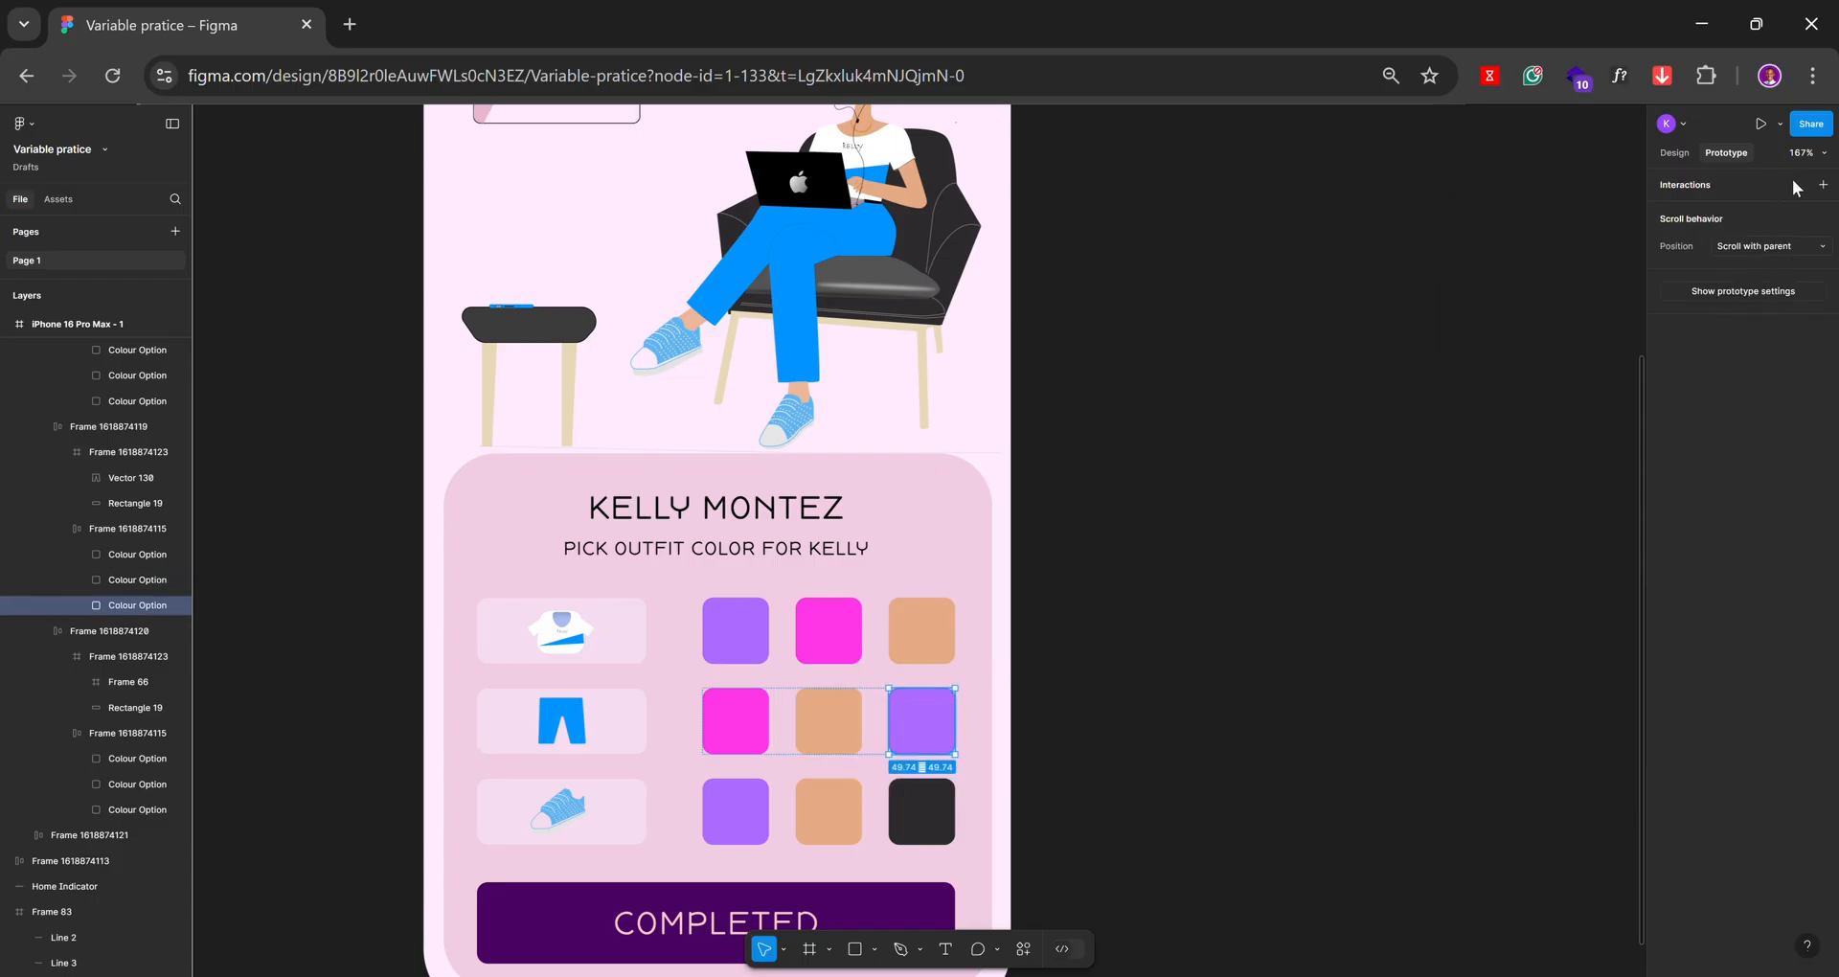
click(1823, 185)
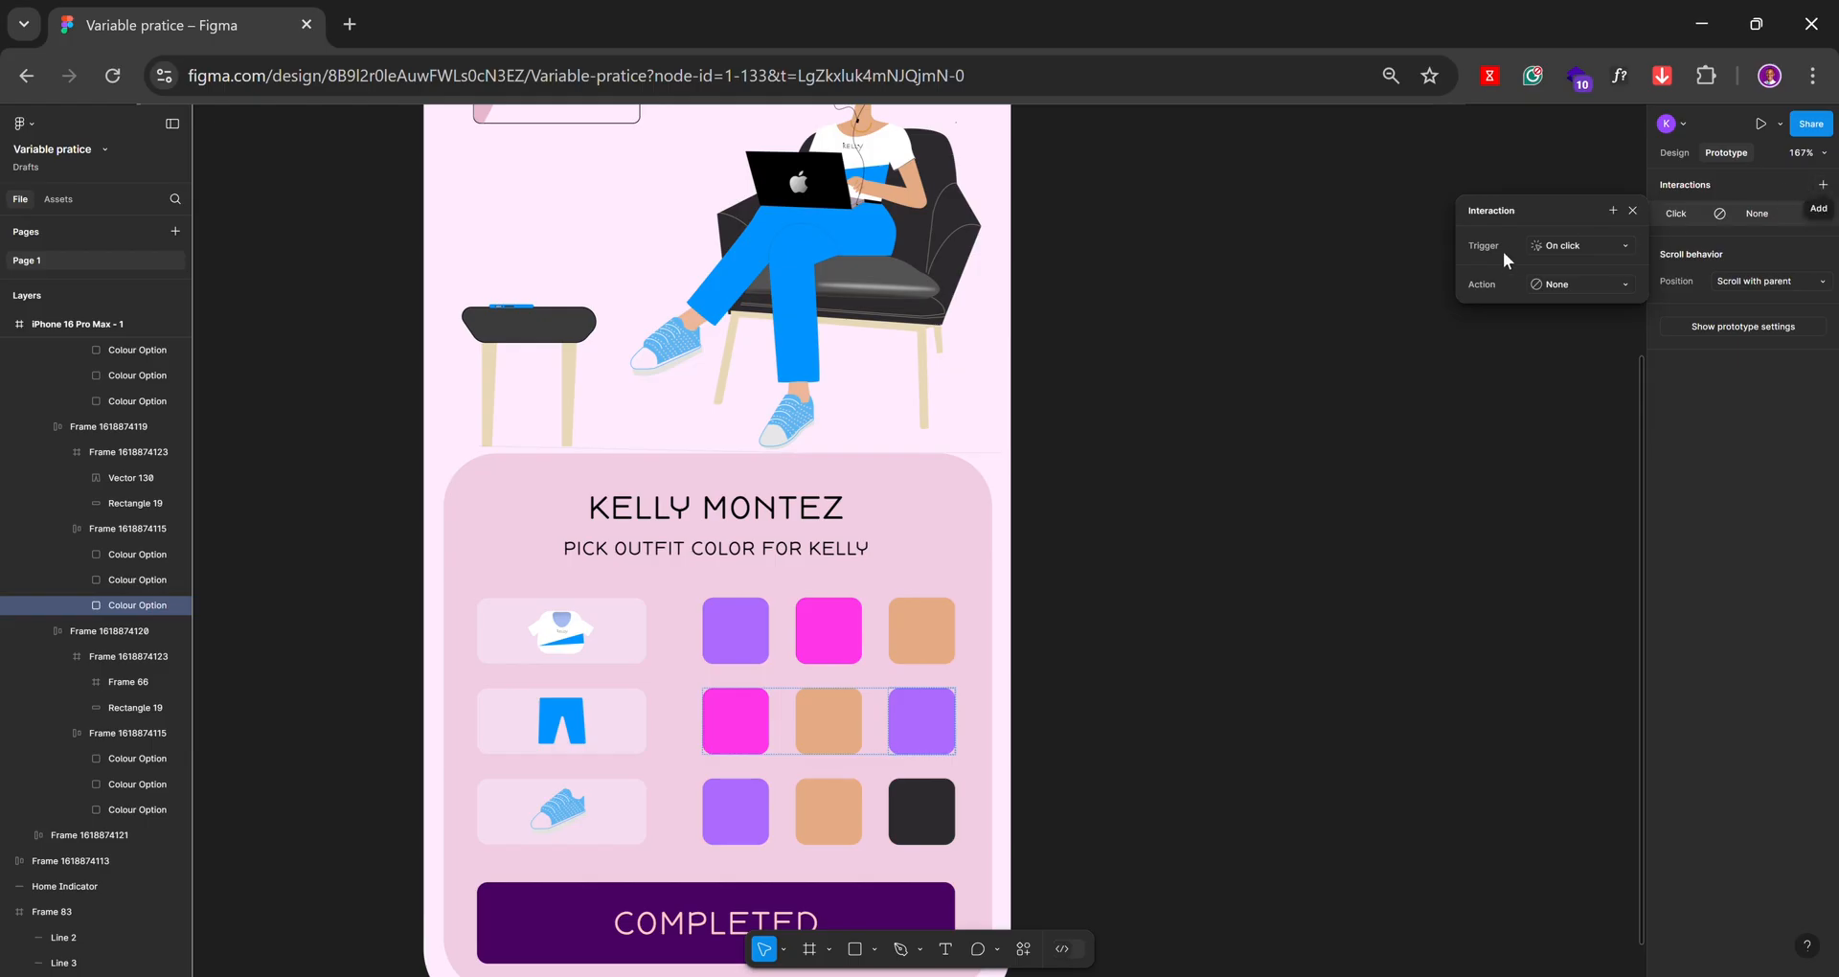
click(1575, 285)
click(1580, 427)
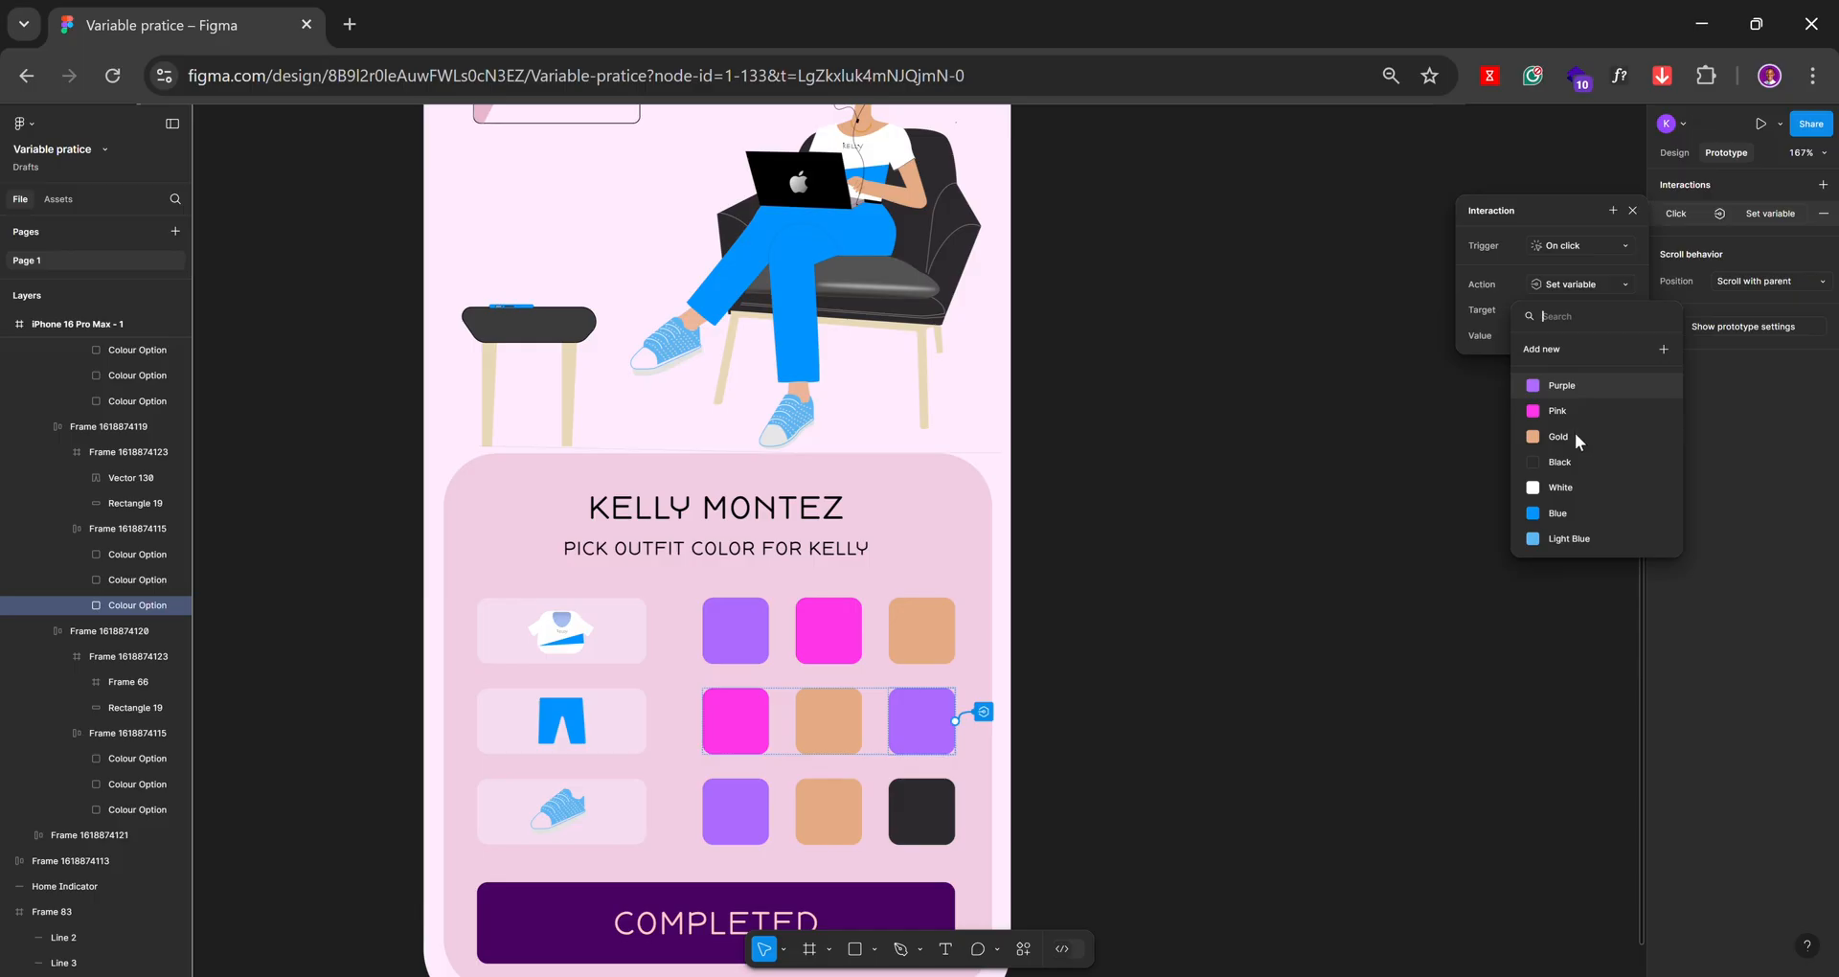
click(1571, 513)
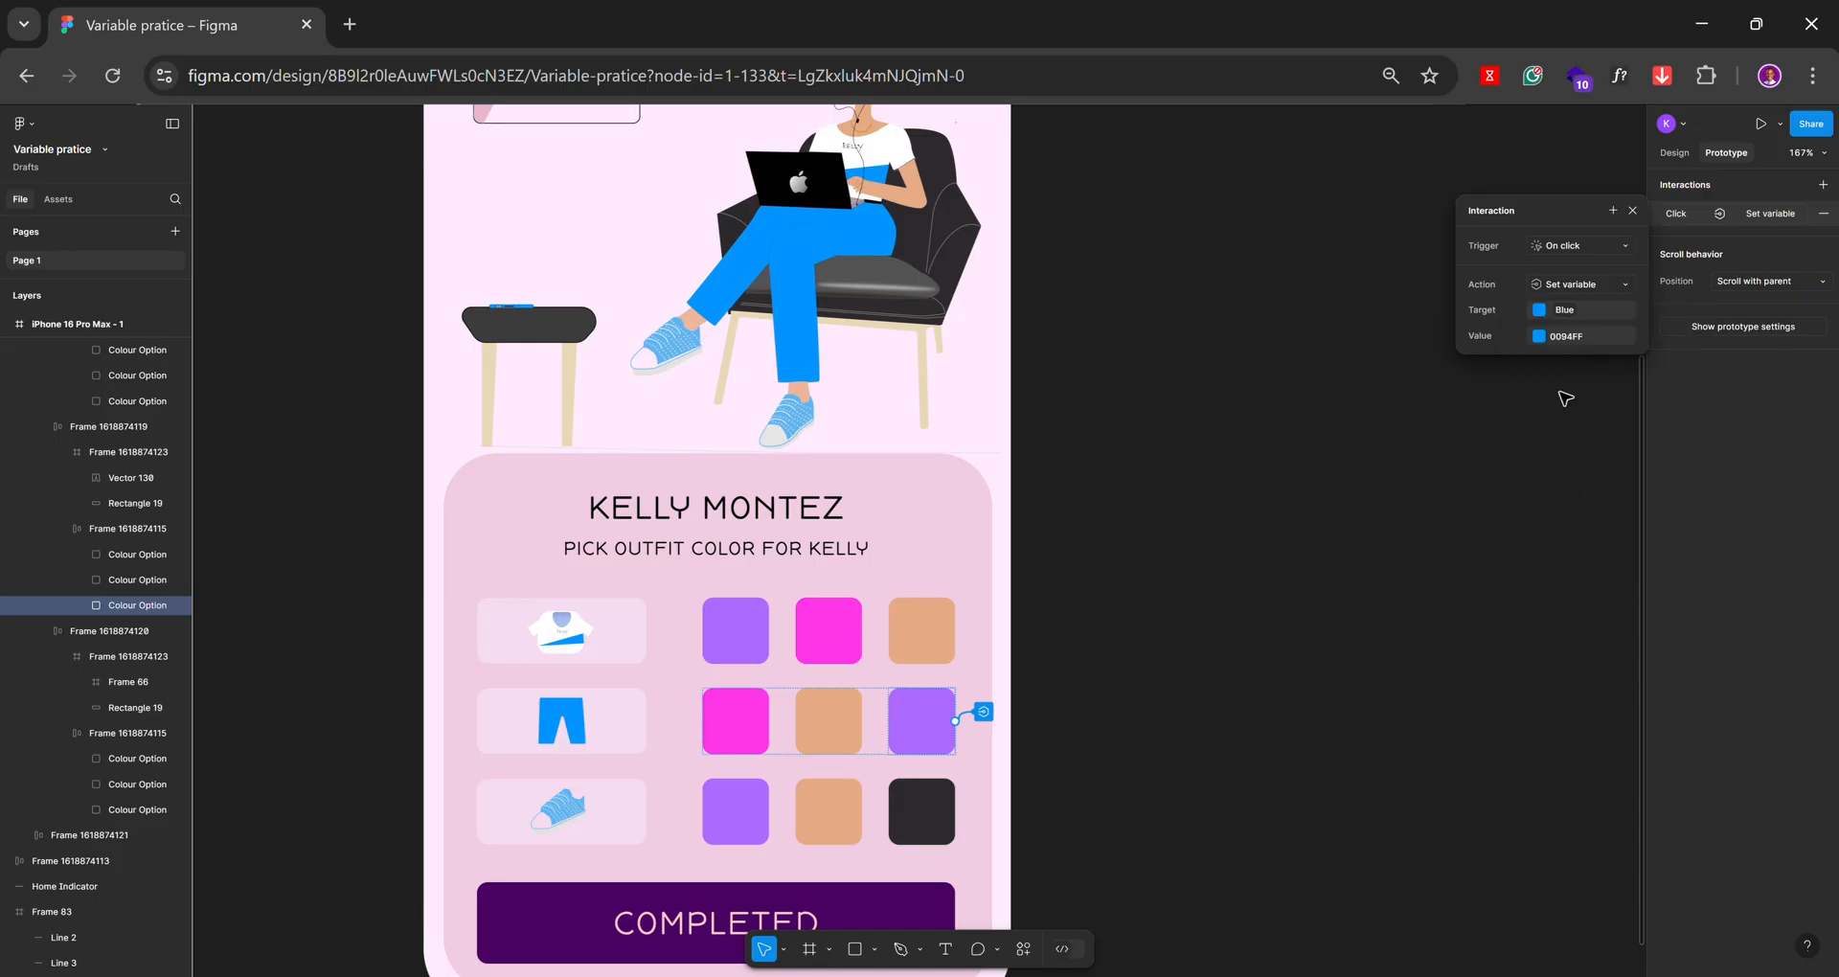
Set the second-row purple swatch's interaction value to purple AC6BFF by sampling the swatch
click(1539, 336)
click(1547, 600)
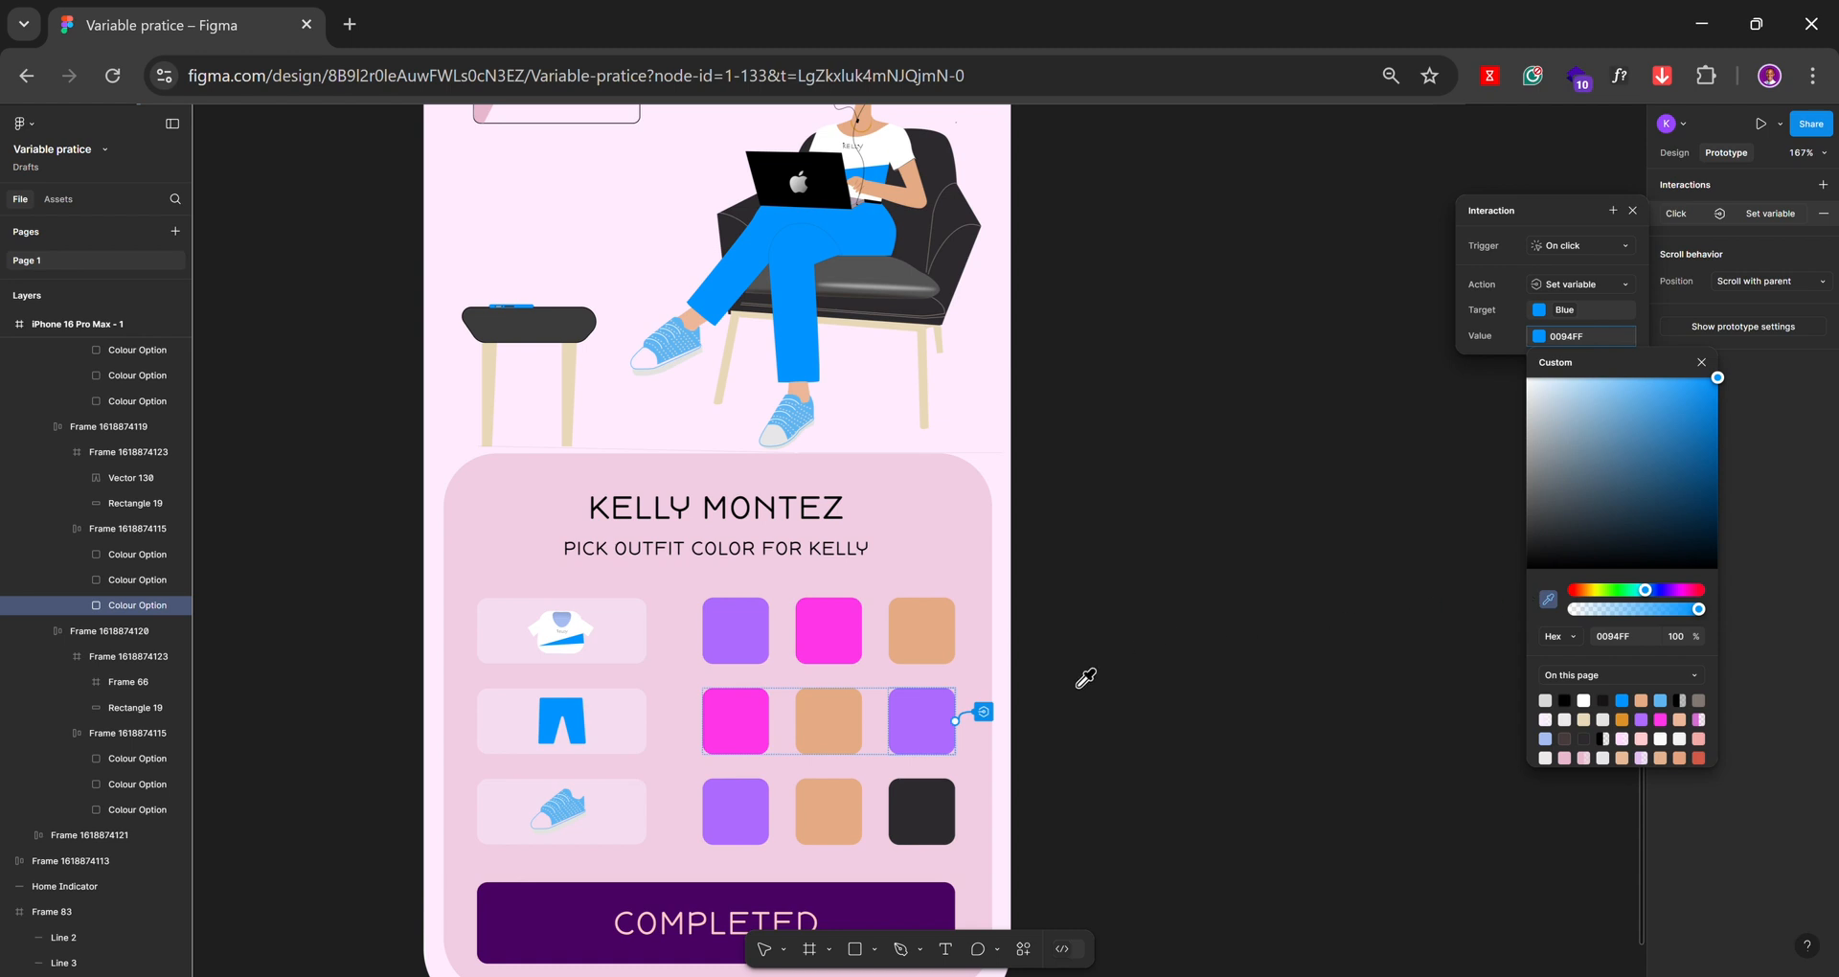
click(941, 716)
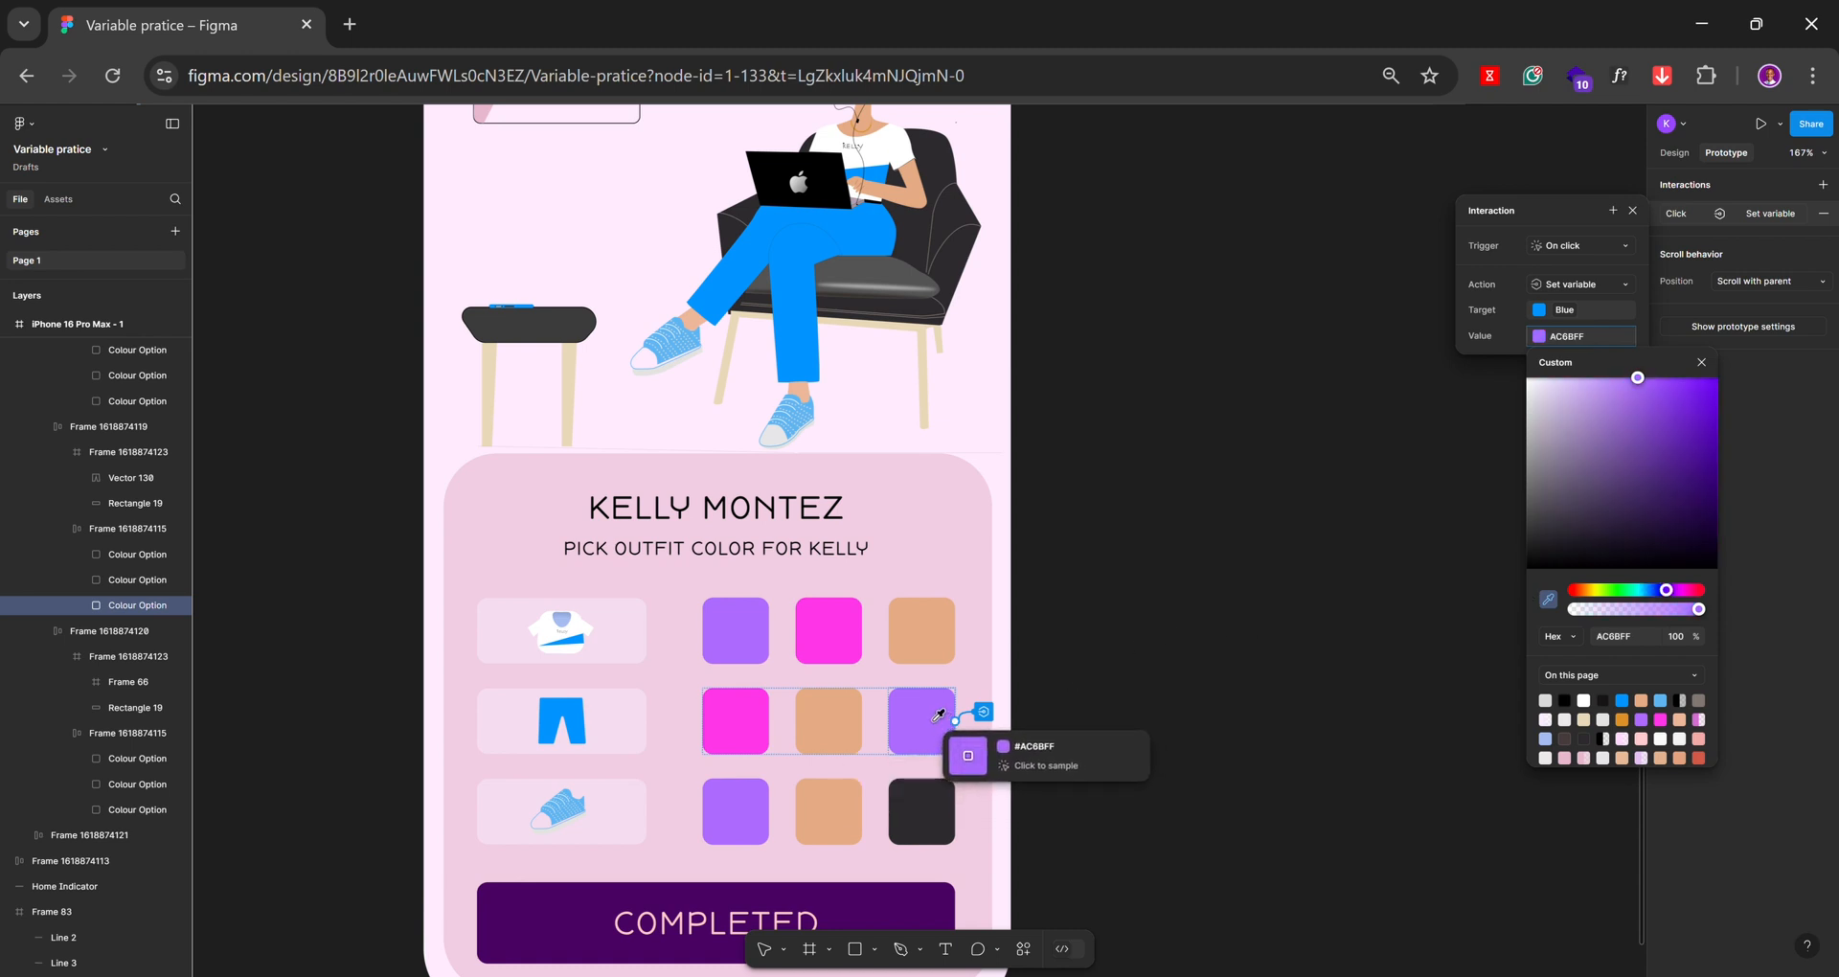
Add an On click interaction to the third-row purple swatch with the Set variable action targeting the Light Blue variable
click(736, 820)
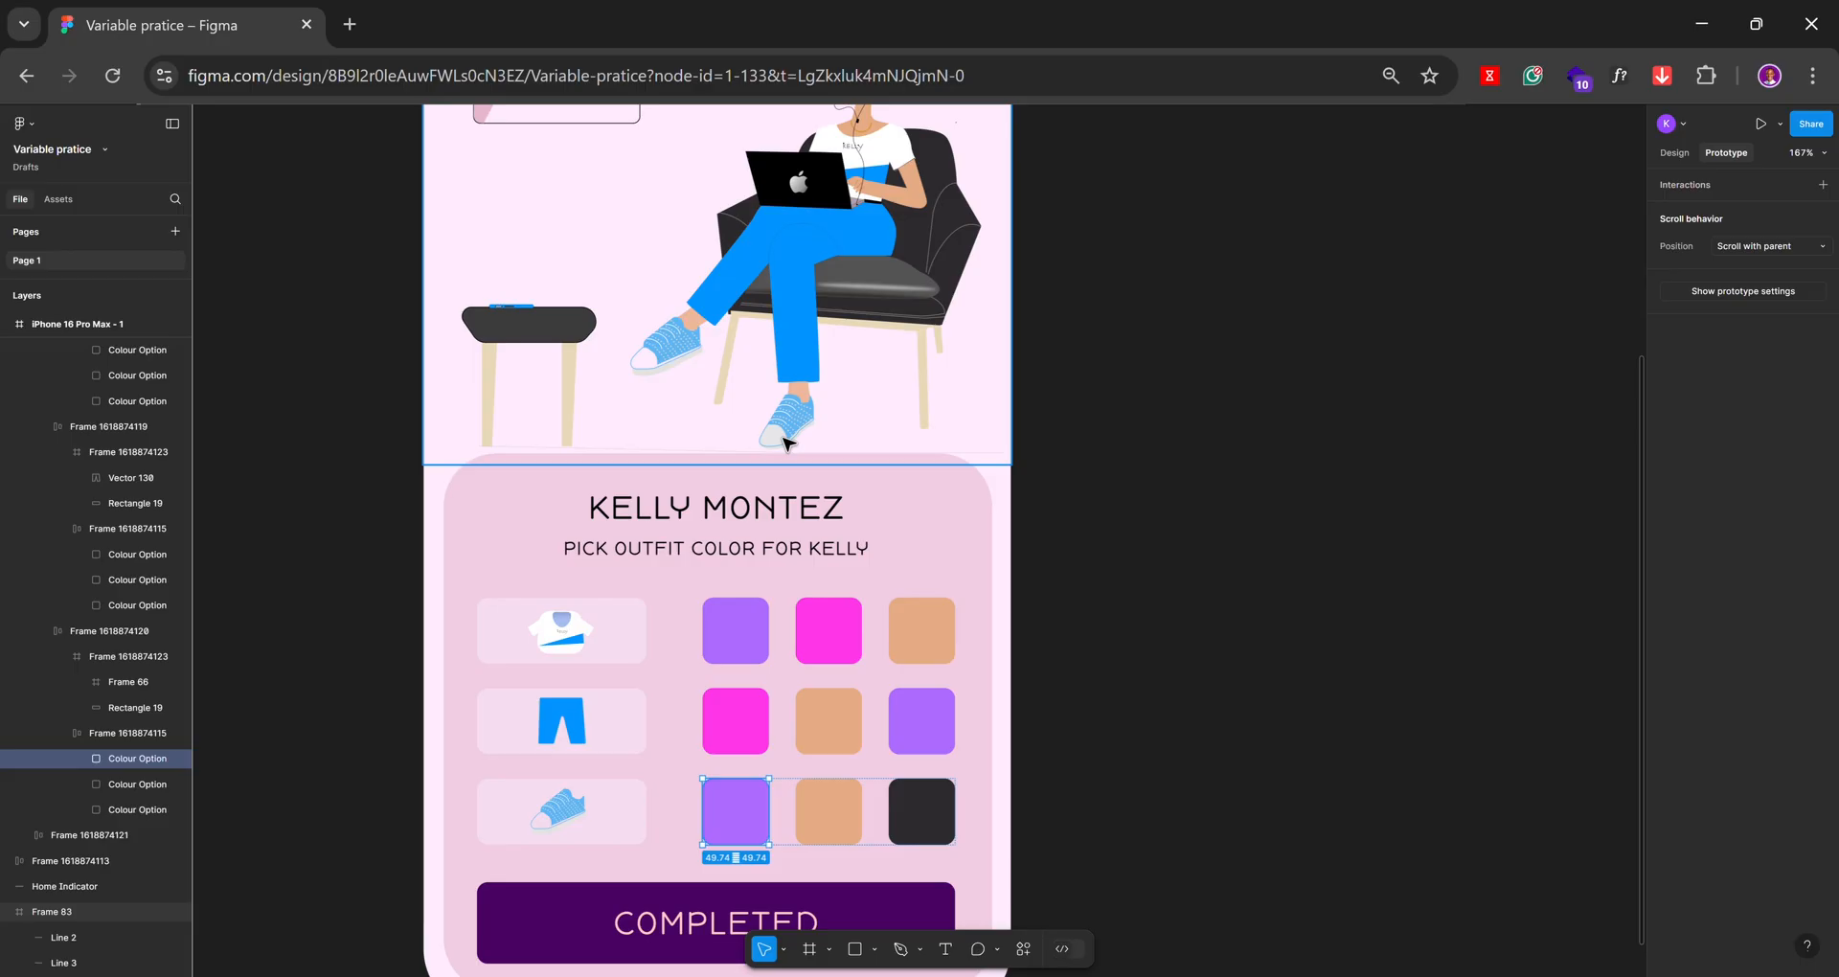
click(1823, 184)
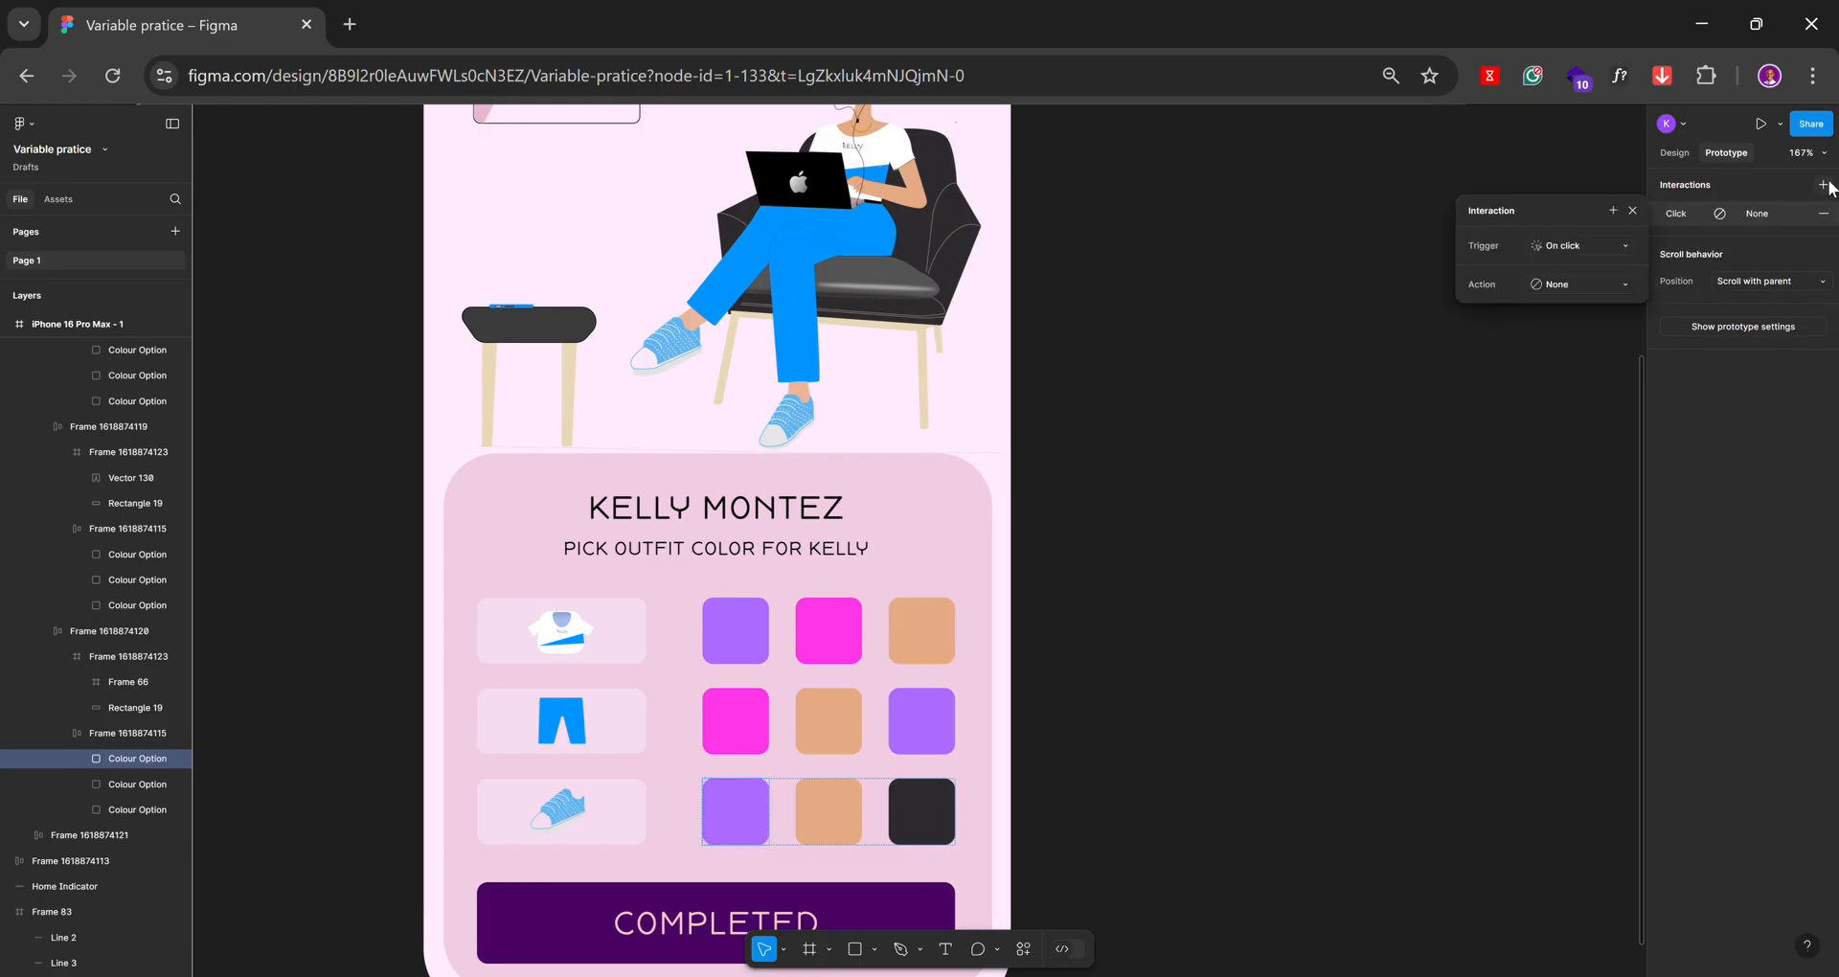
click(1581, 281)
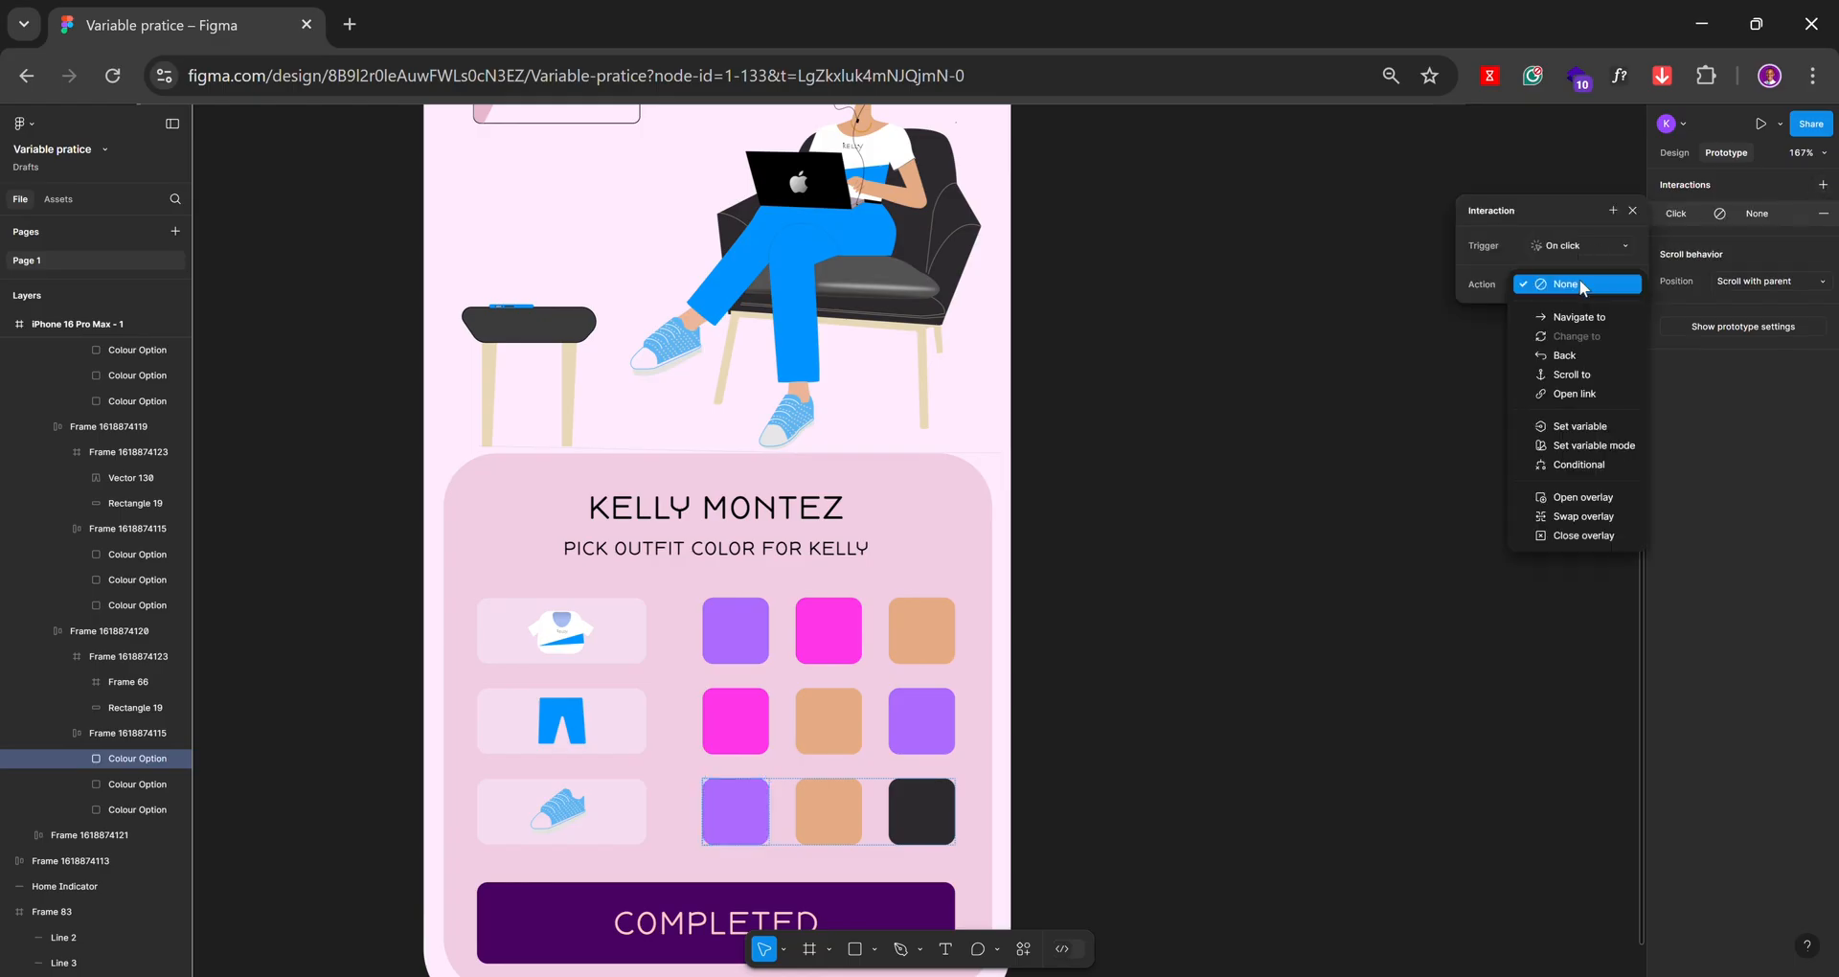
click(1599, 428)
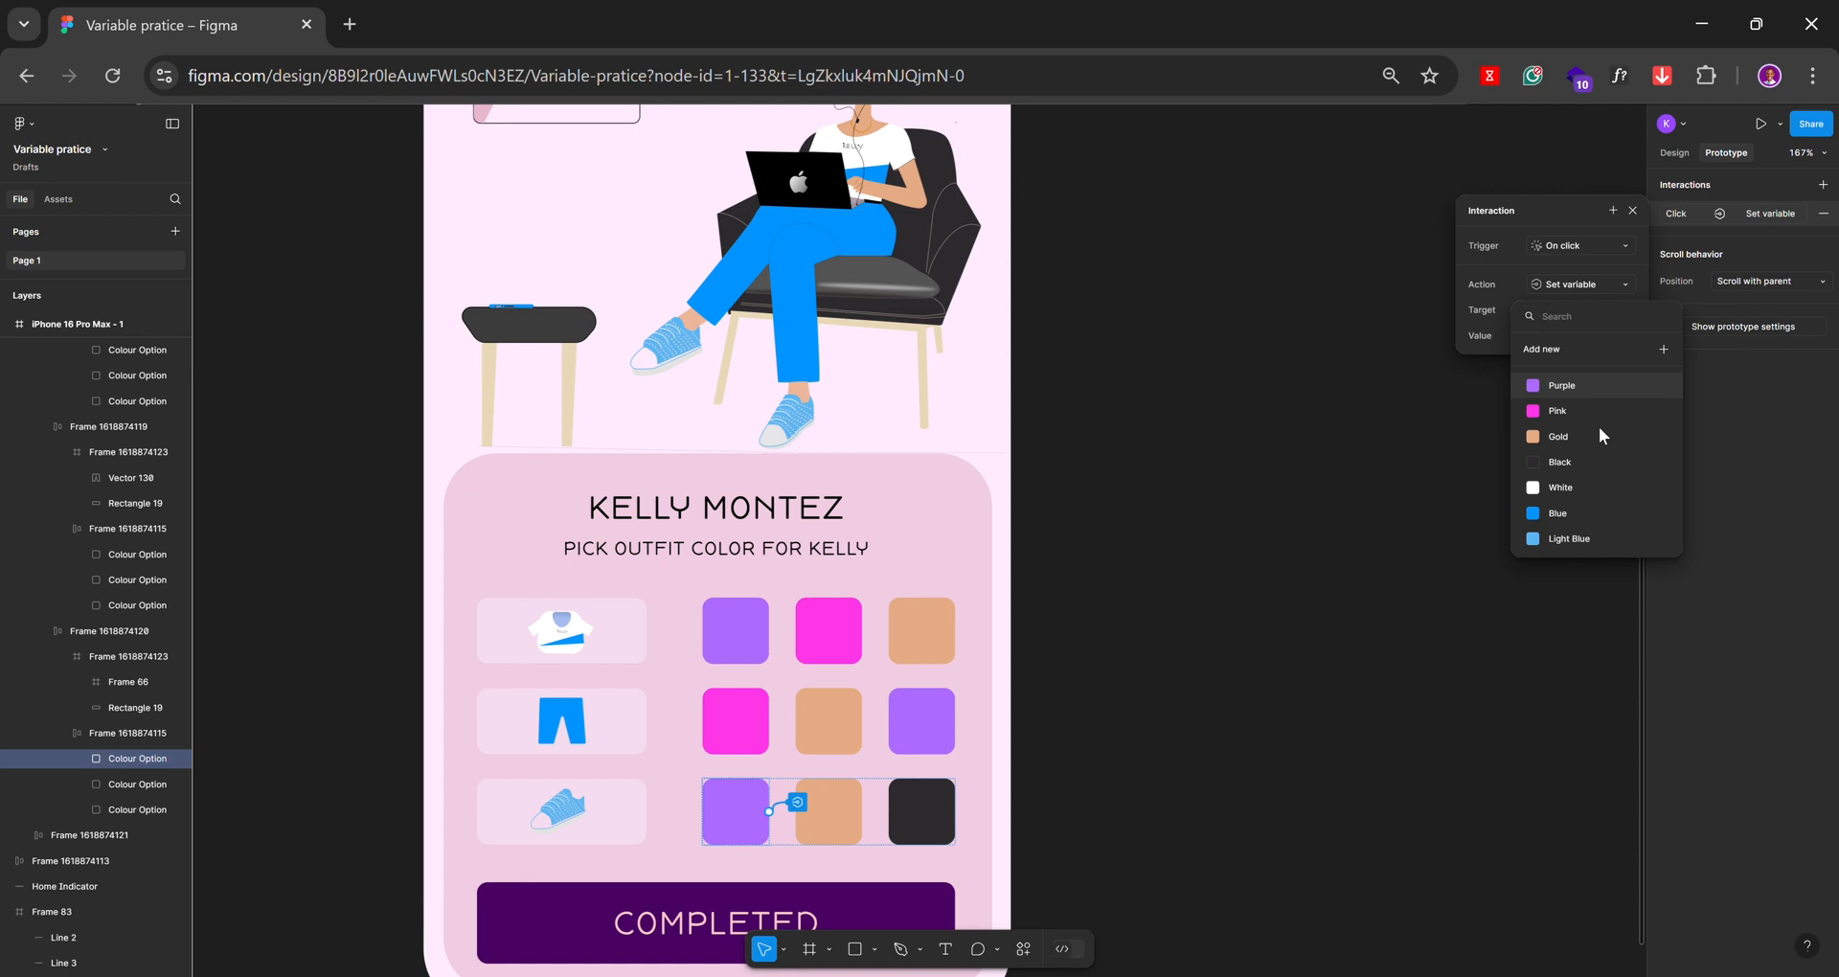
click(1600, 540)
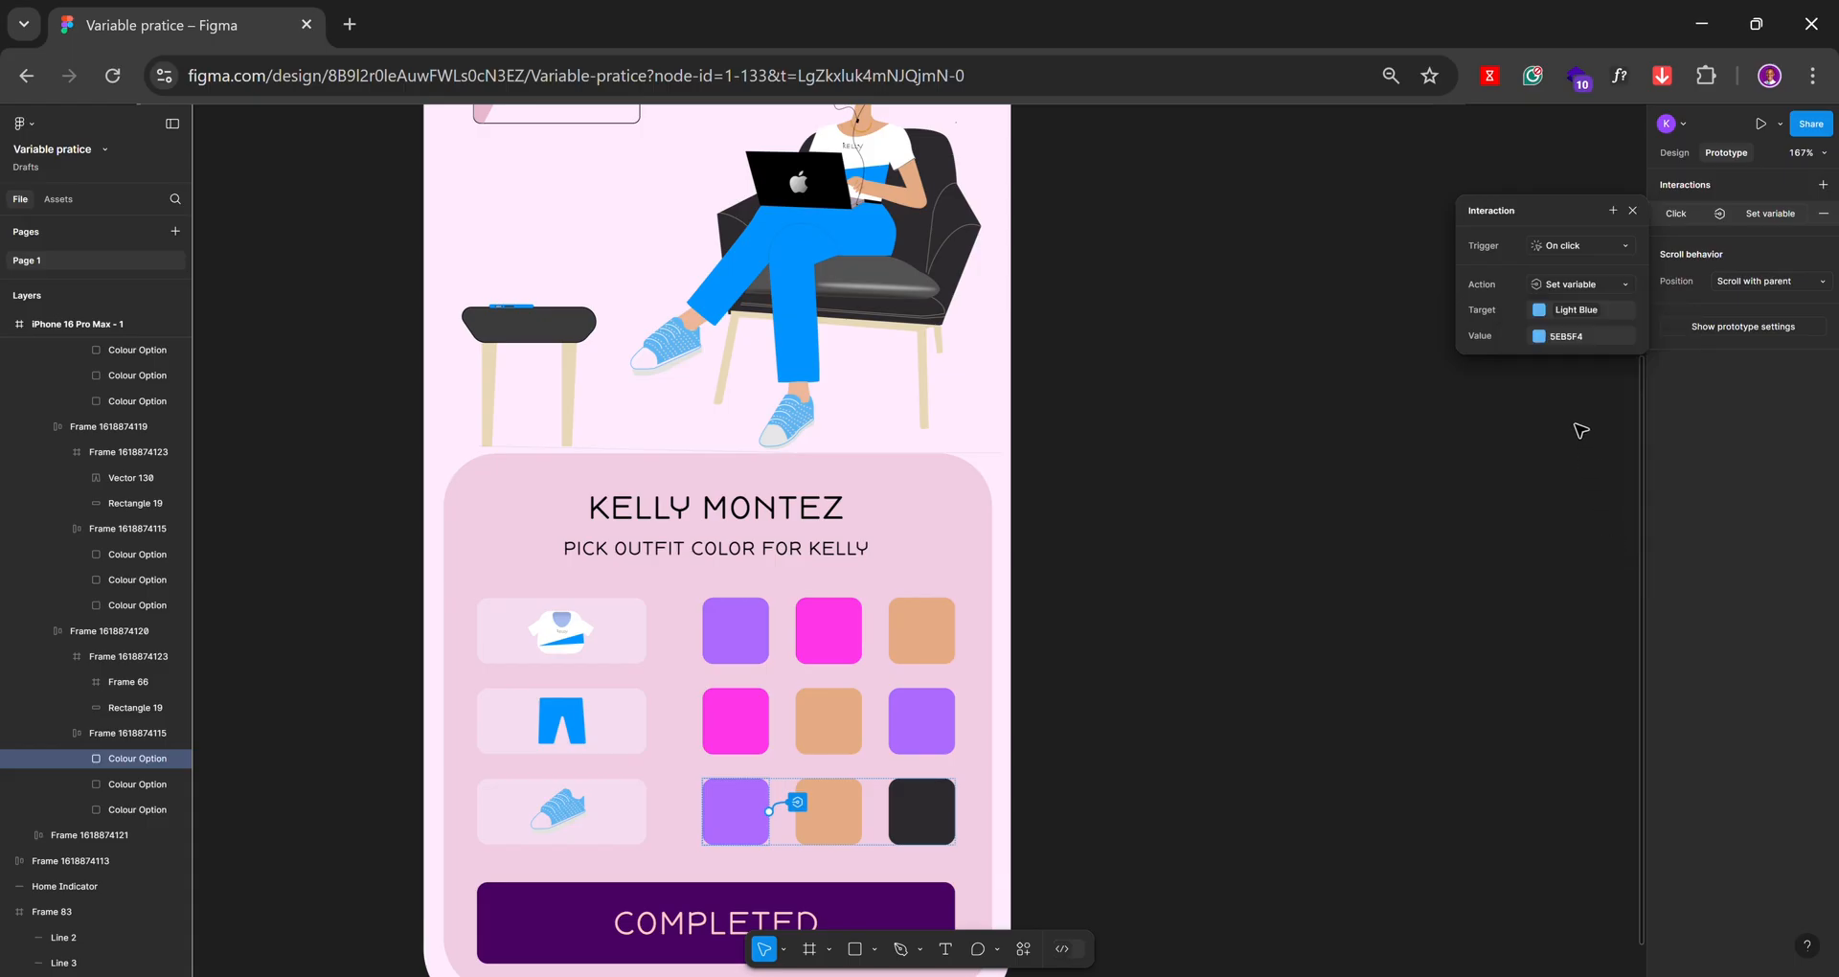
Set the third-row purple swatch's interaction value to purple AC6BFF by sampling the swatch
click(1540, 336)
click(1547, 597)
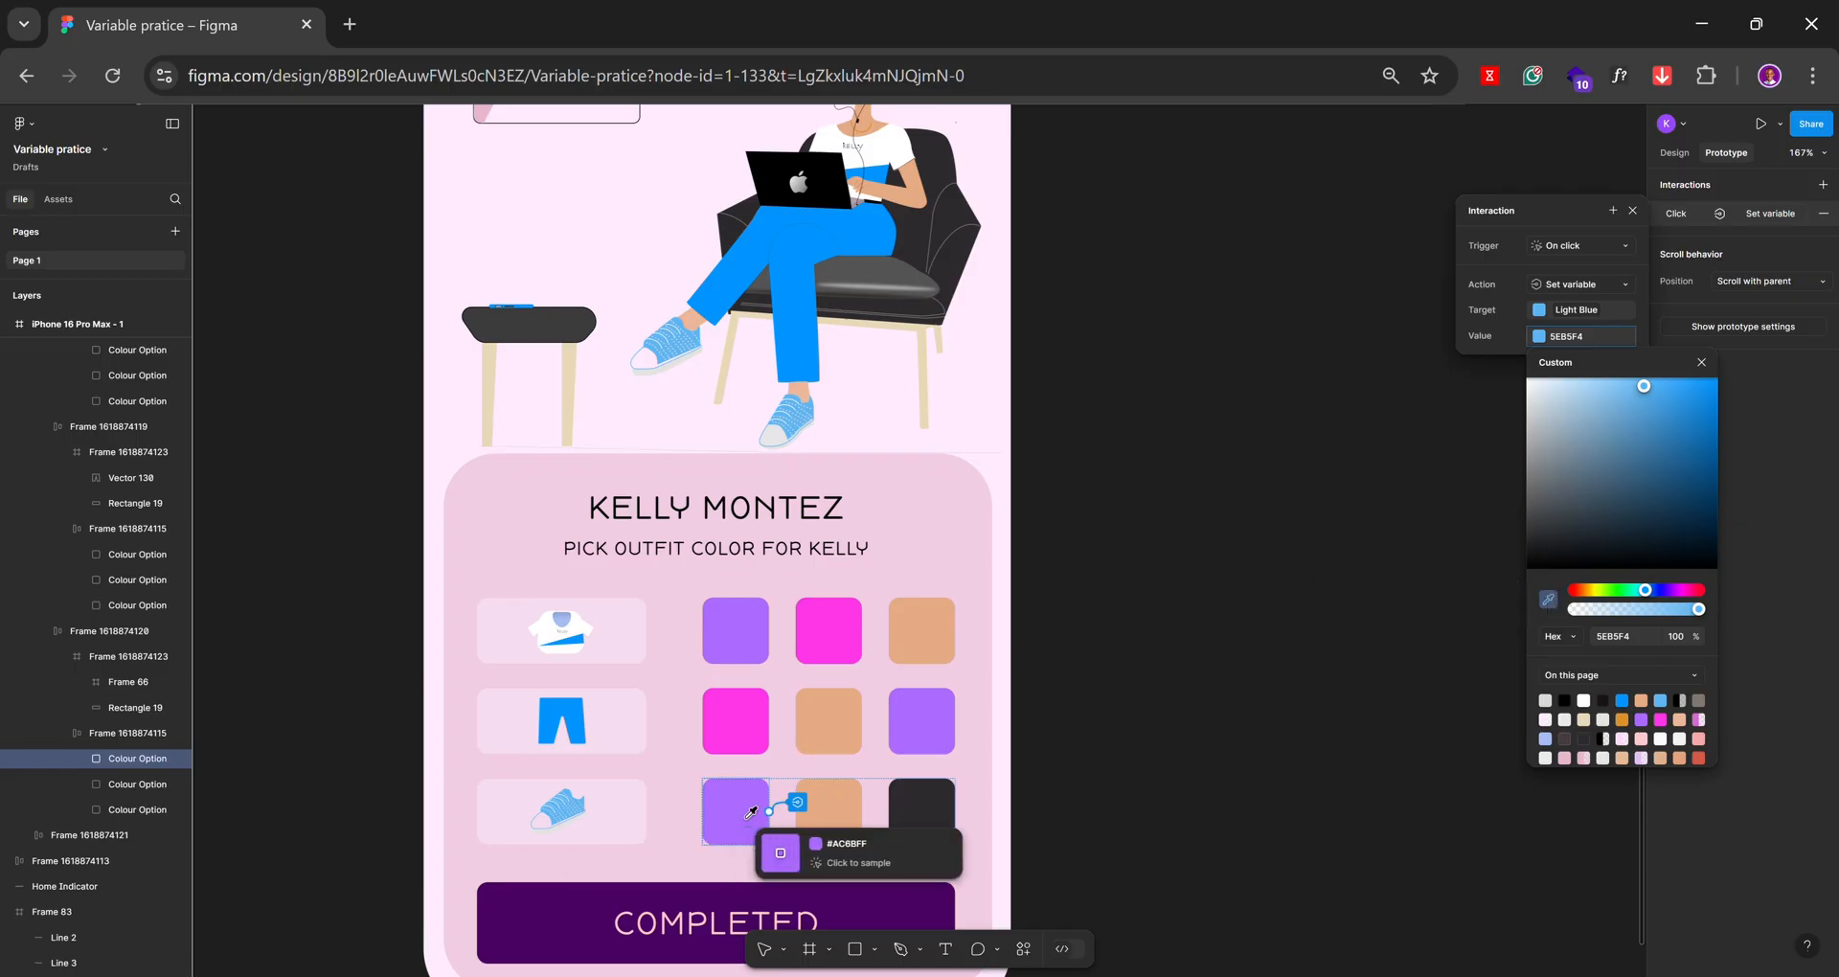
key(Escape)
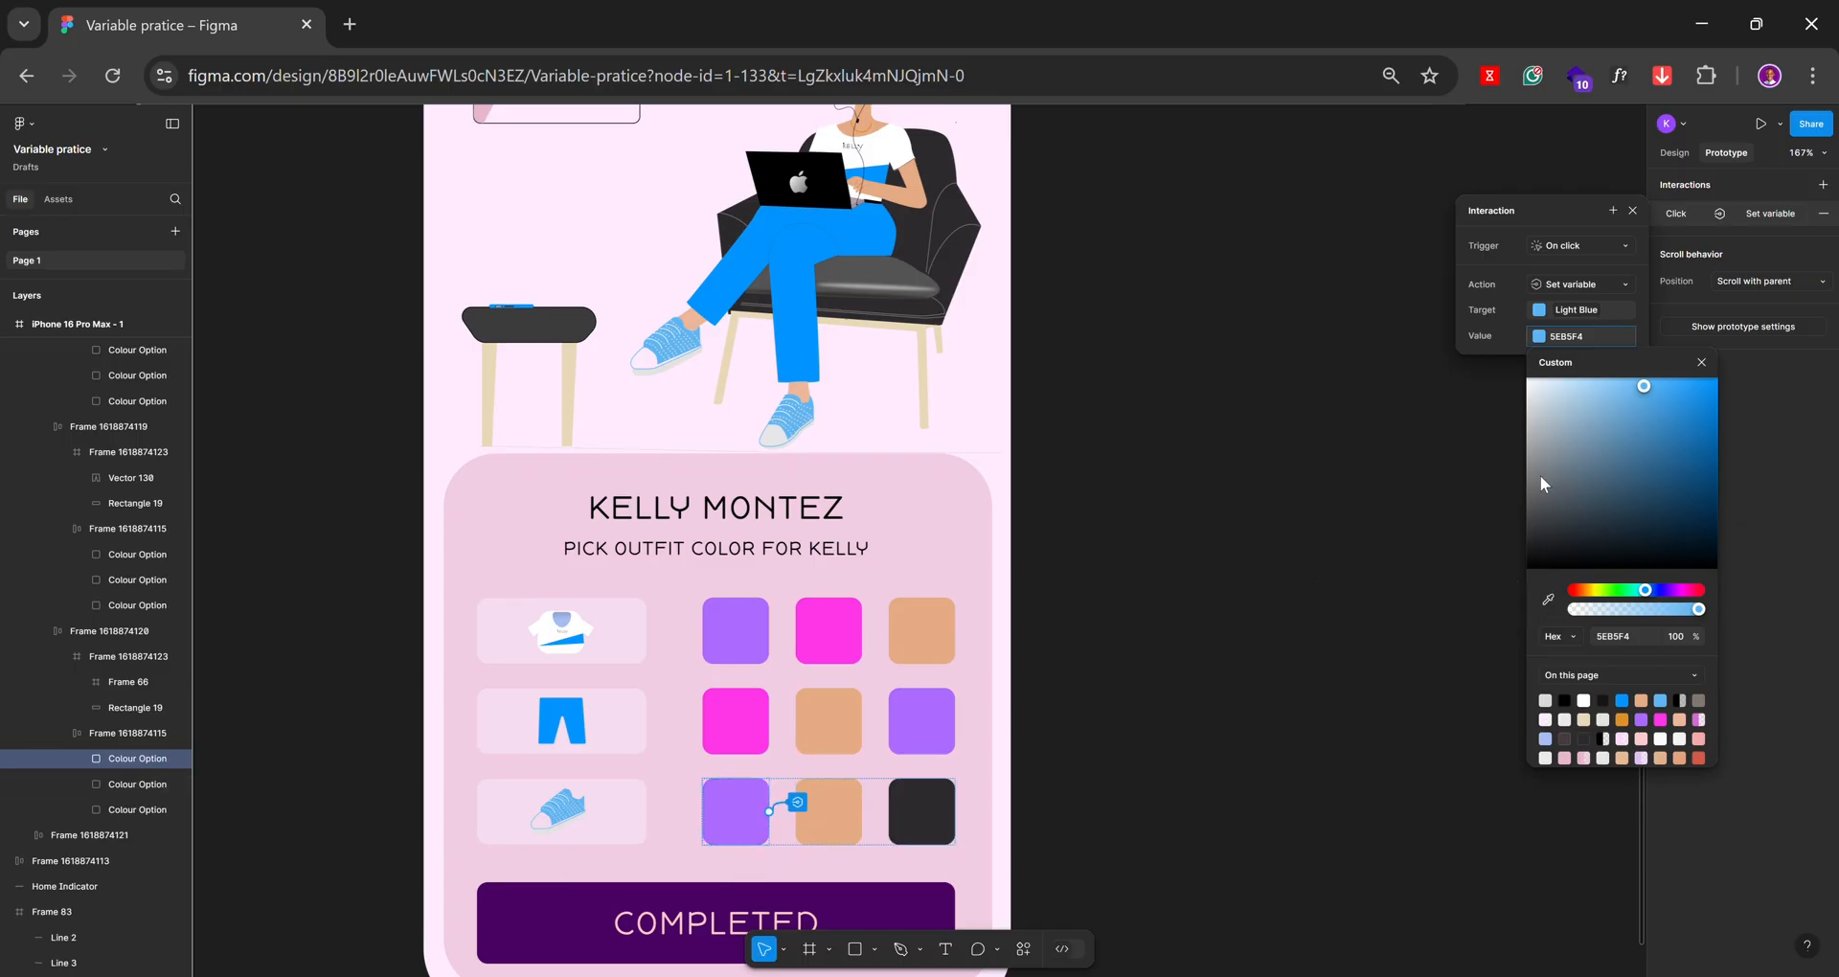
click(1549, 602)
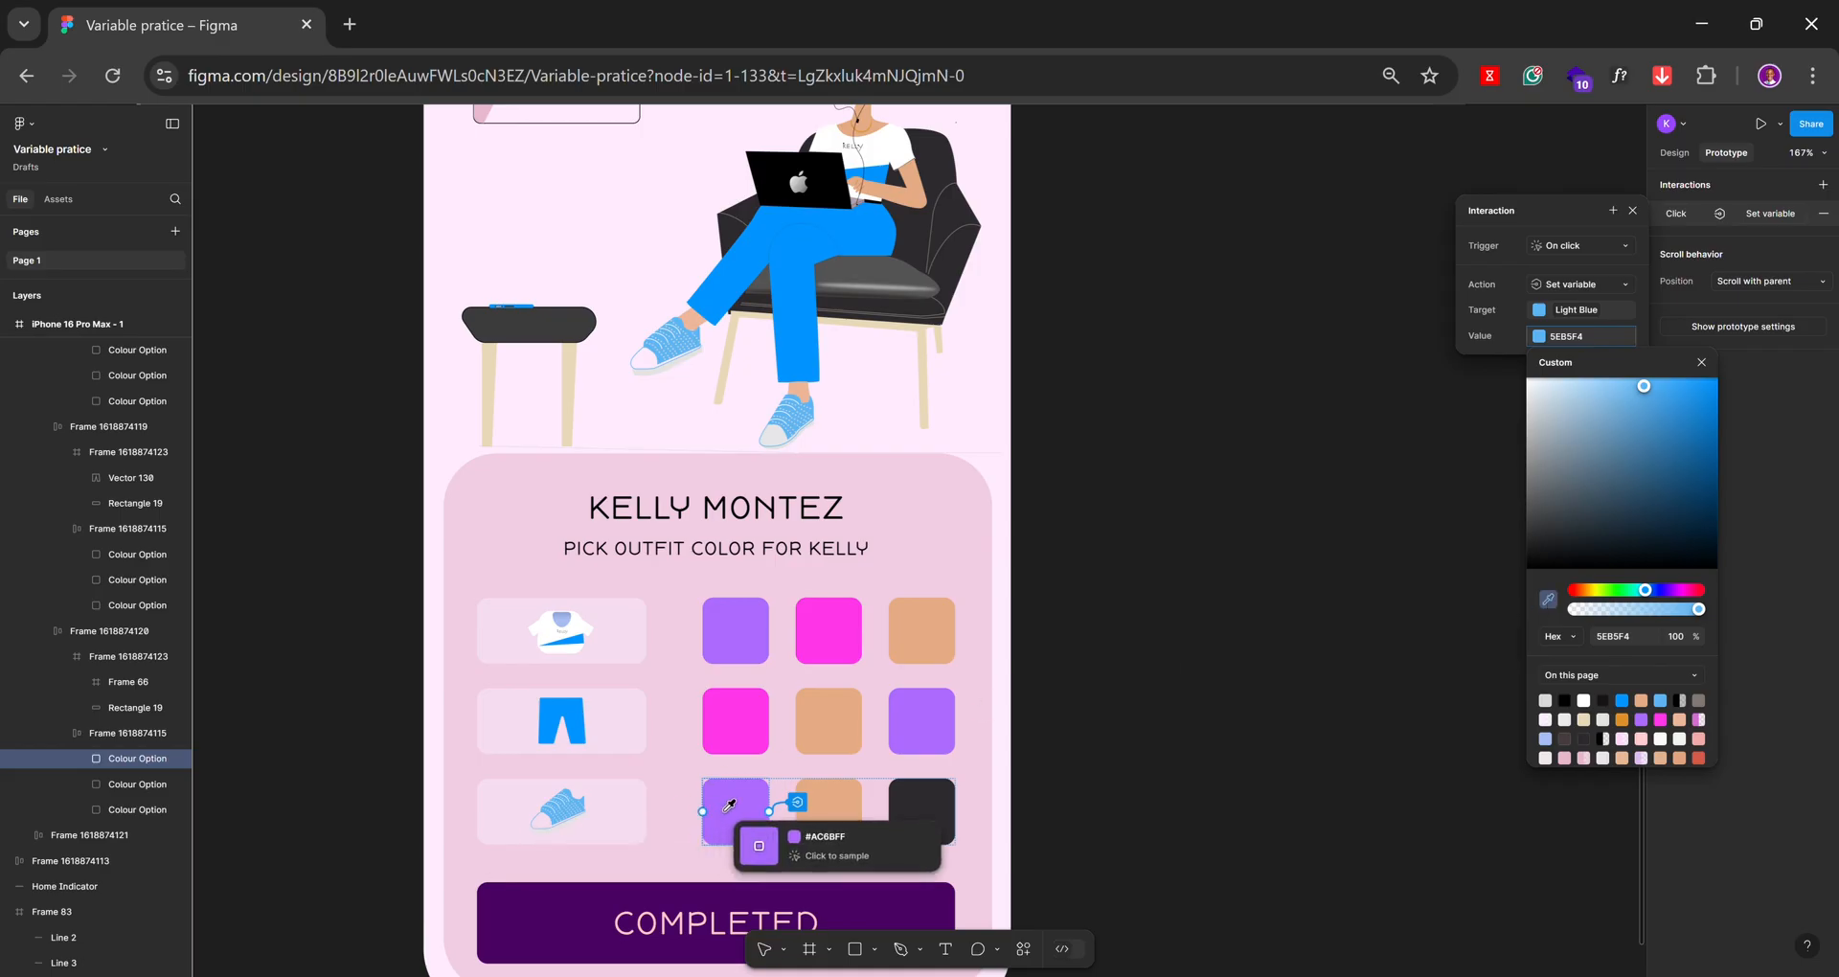
key(Escape)
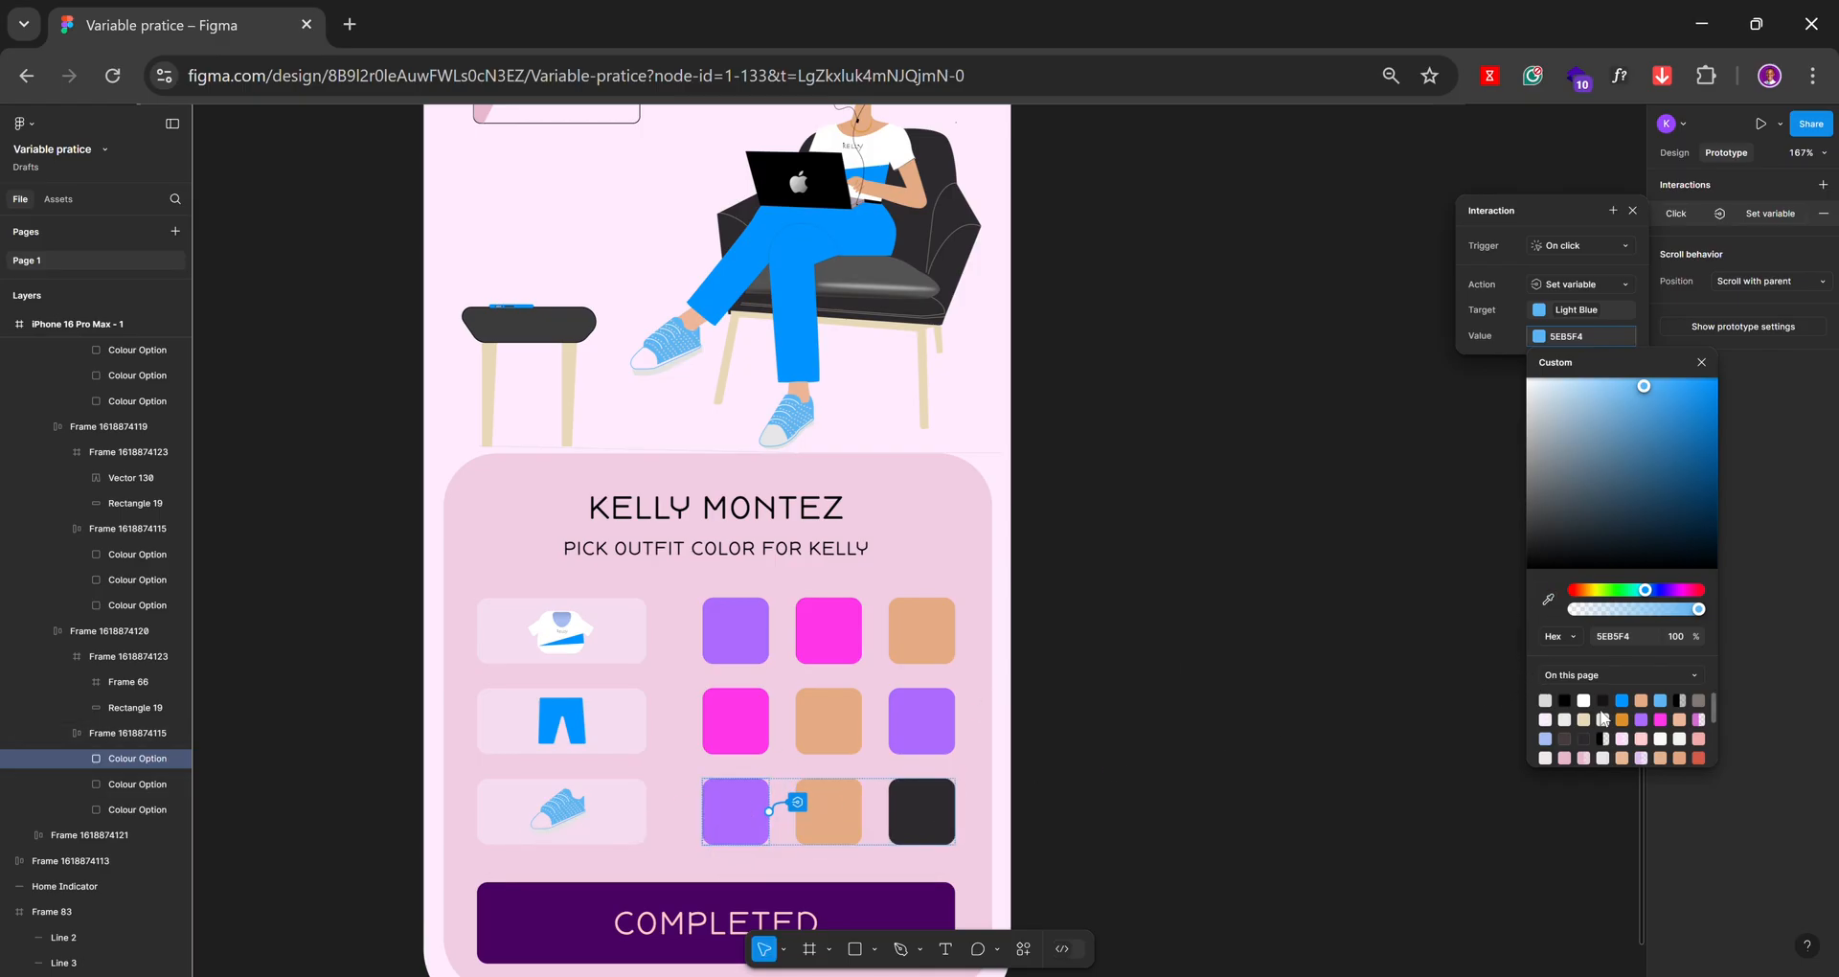
click(1654, 749)
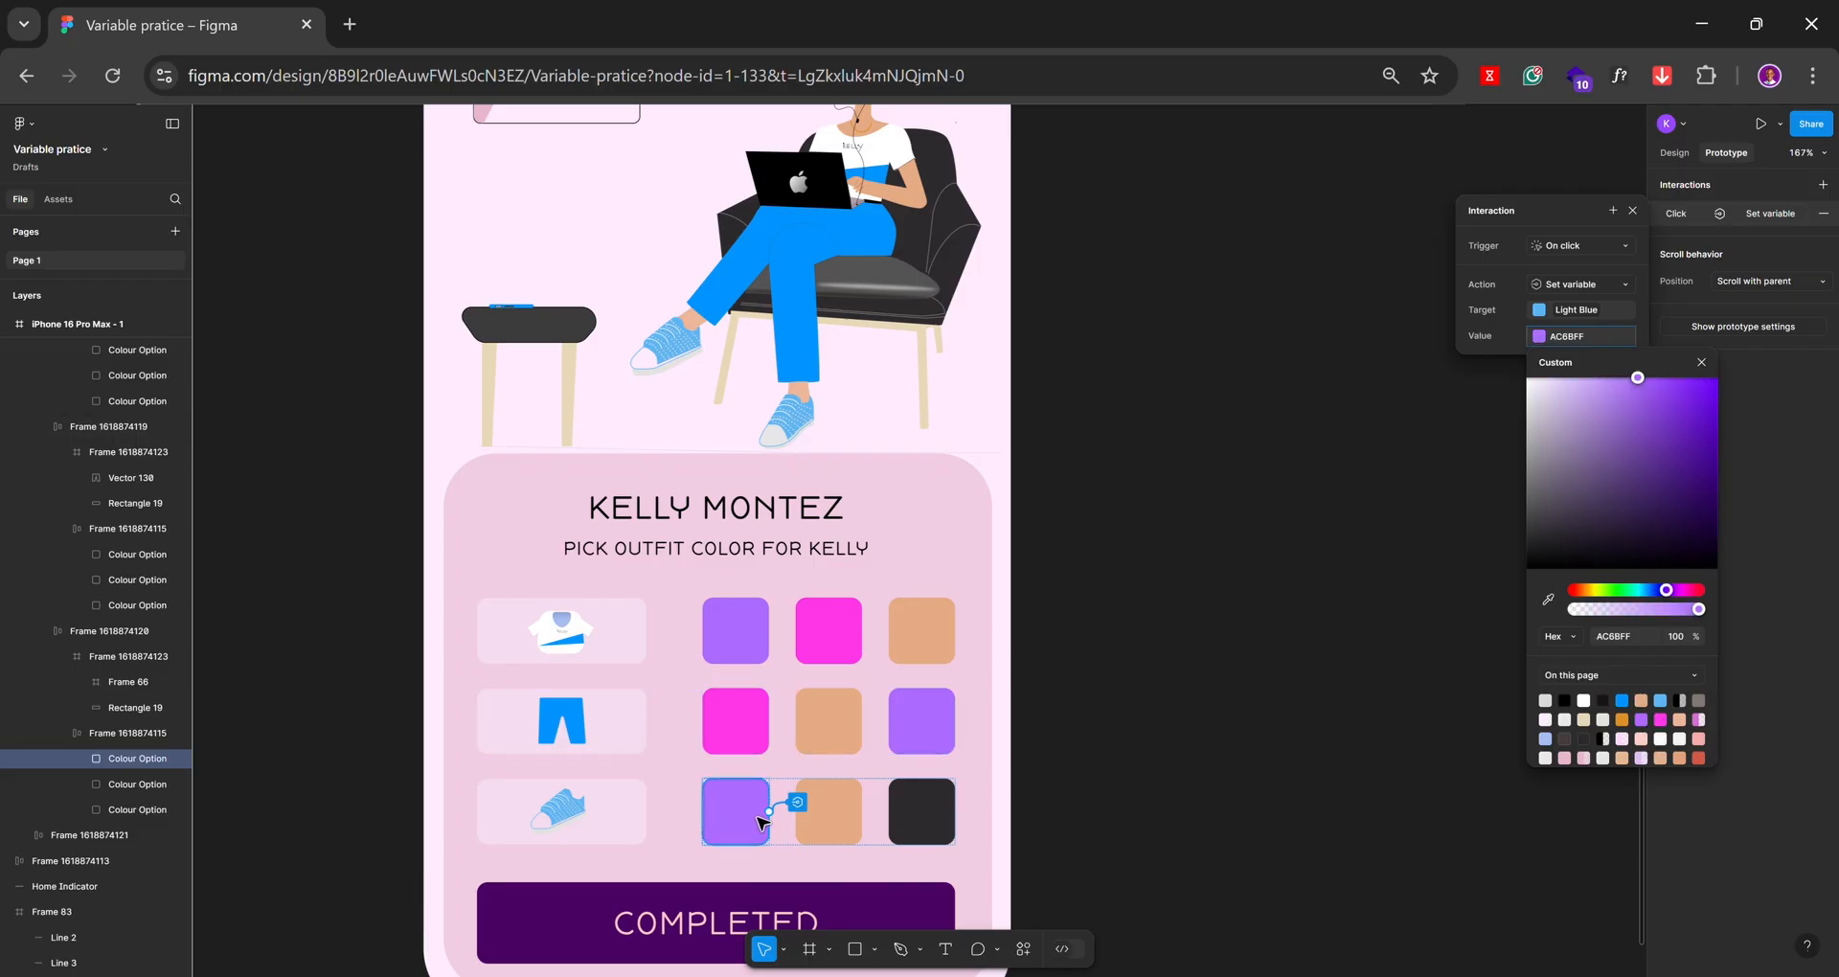
Add an On click interaction to the third-row gold swatch with the Set variable action targeting the Light Blue variable
click(835, 821)
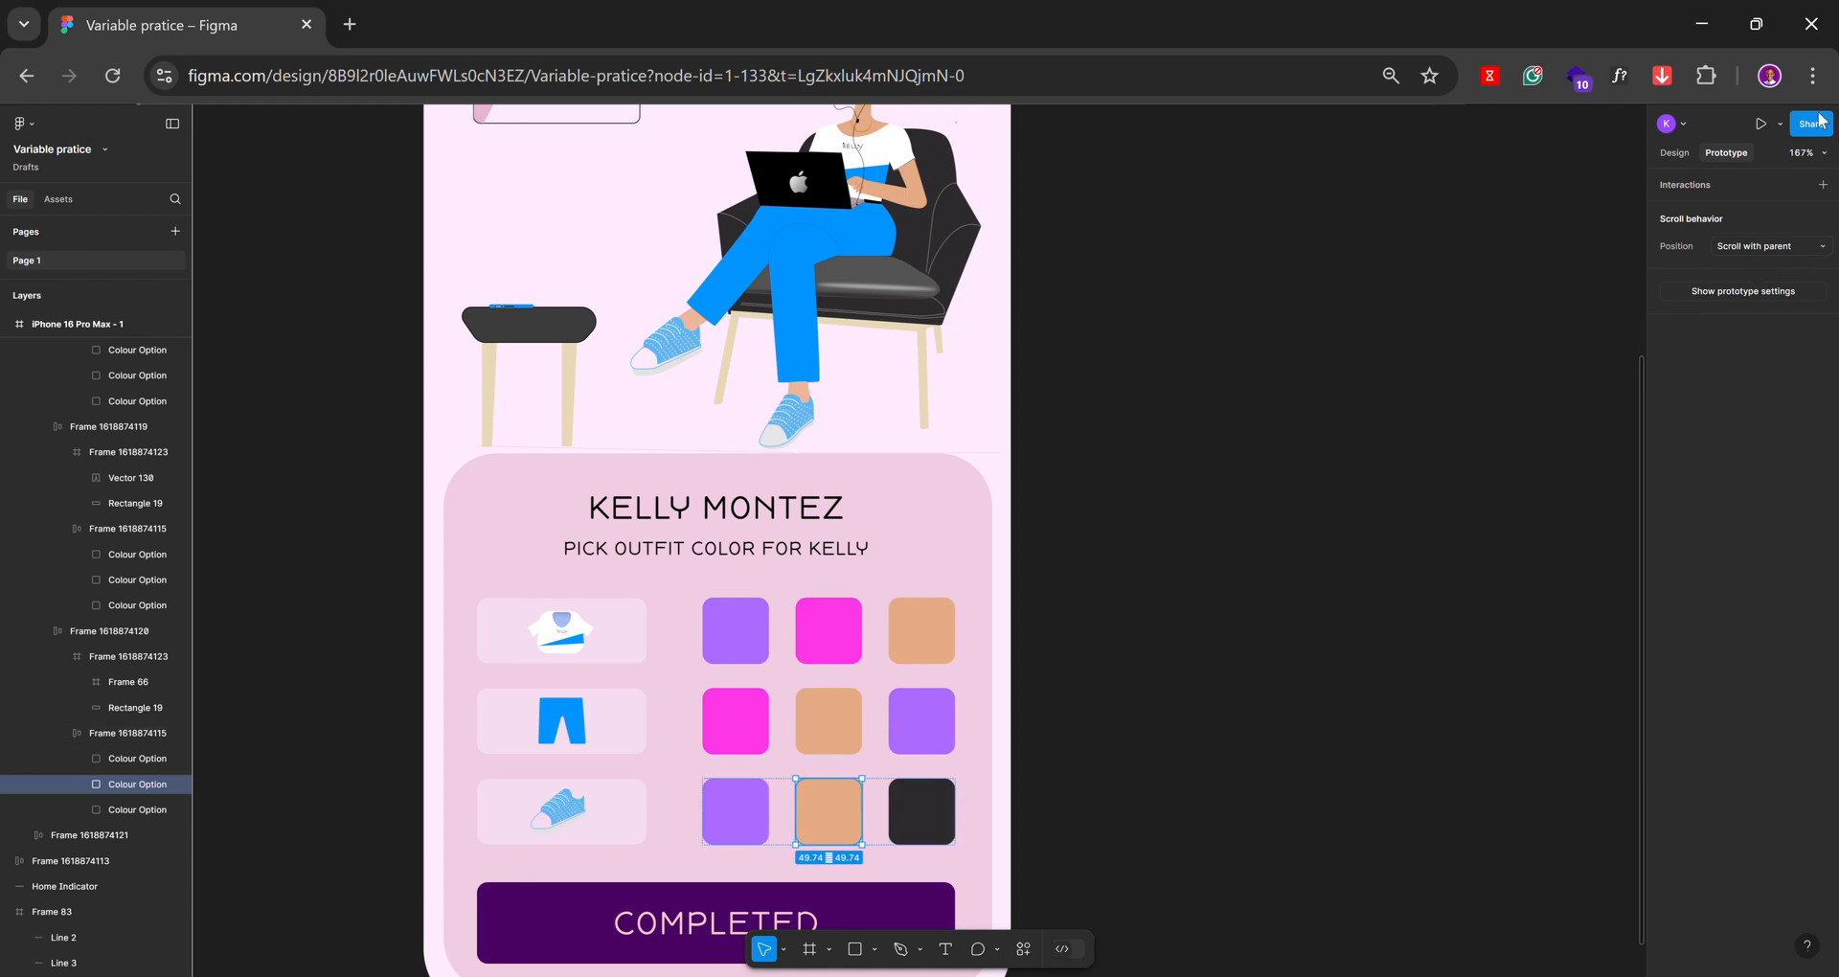
click(1823, 184)
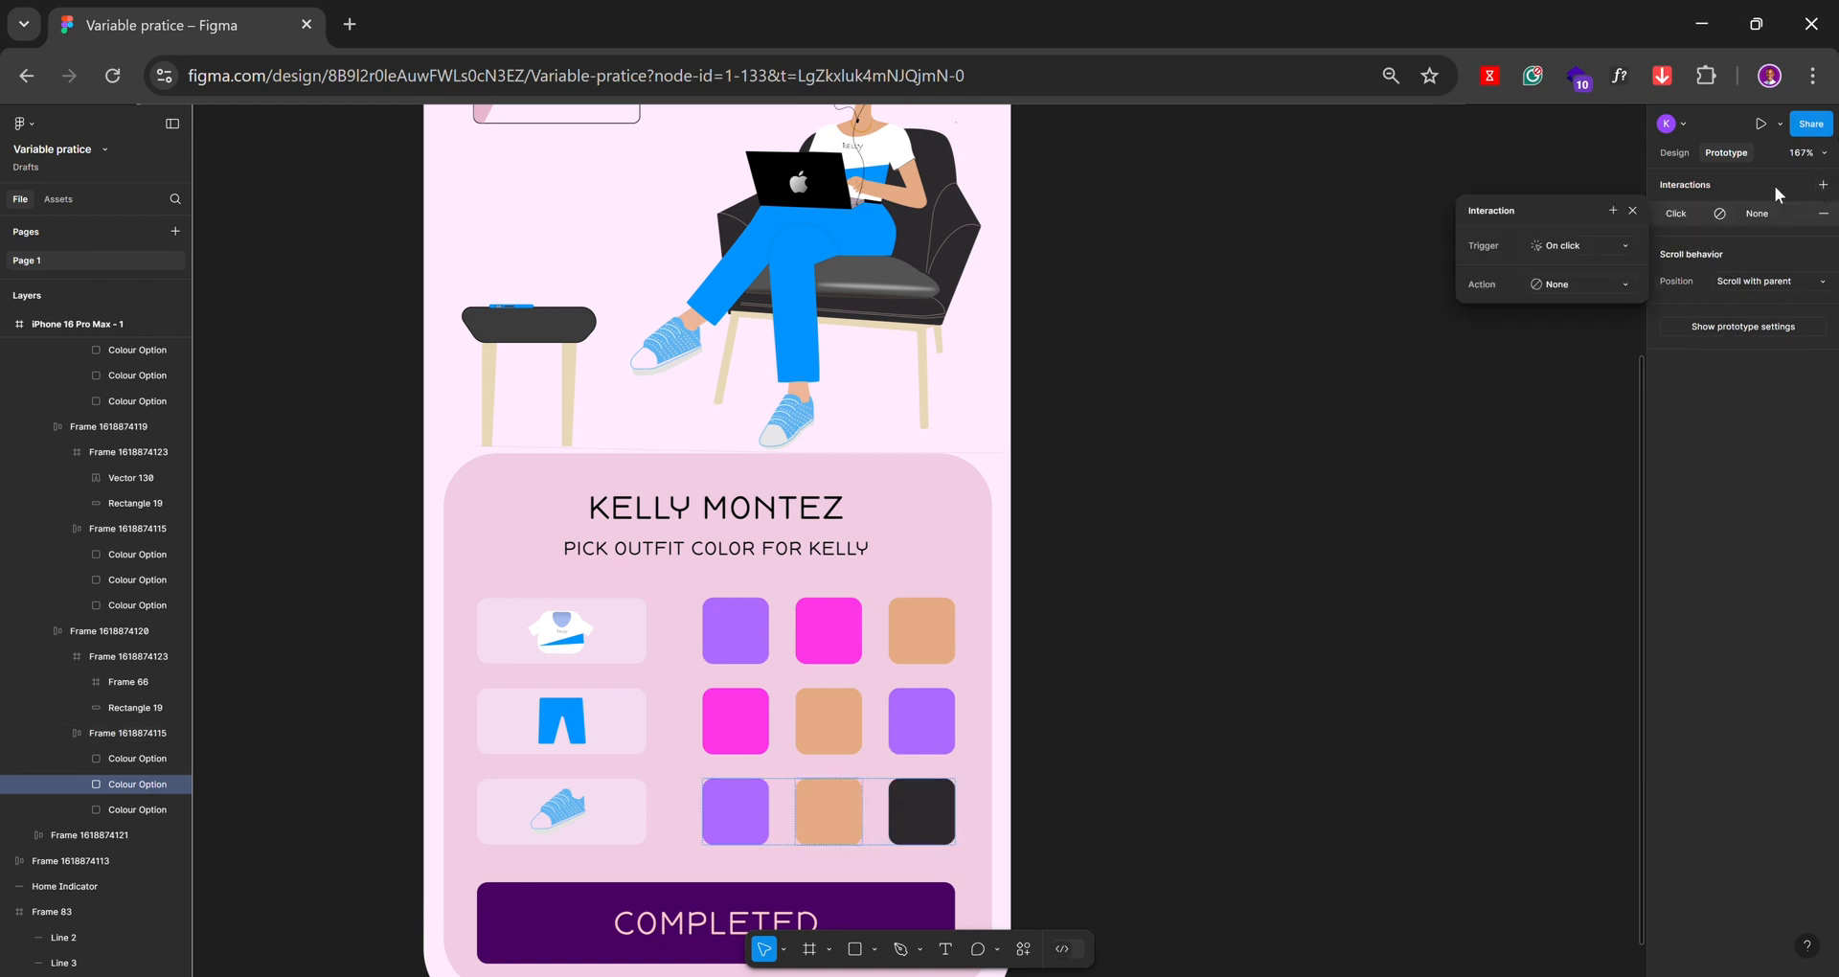
click(1577, 285)
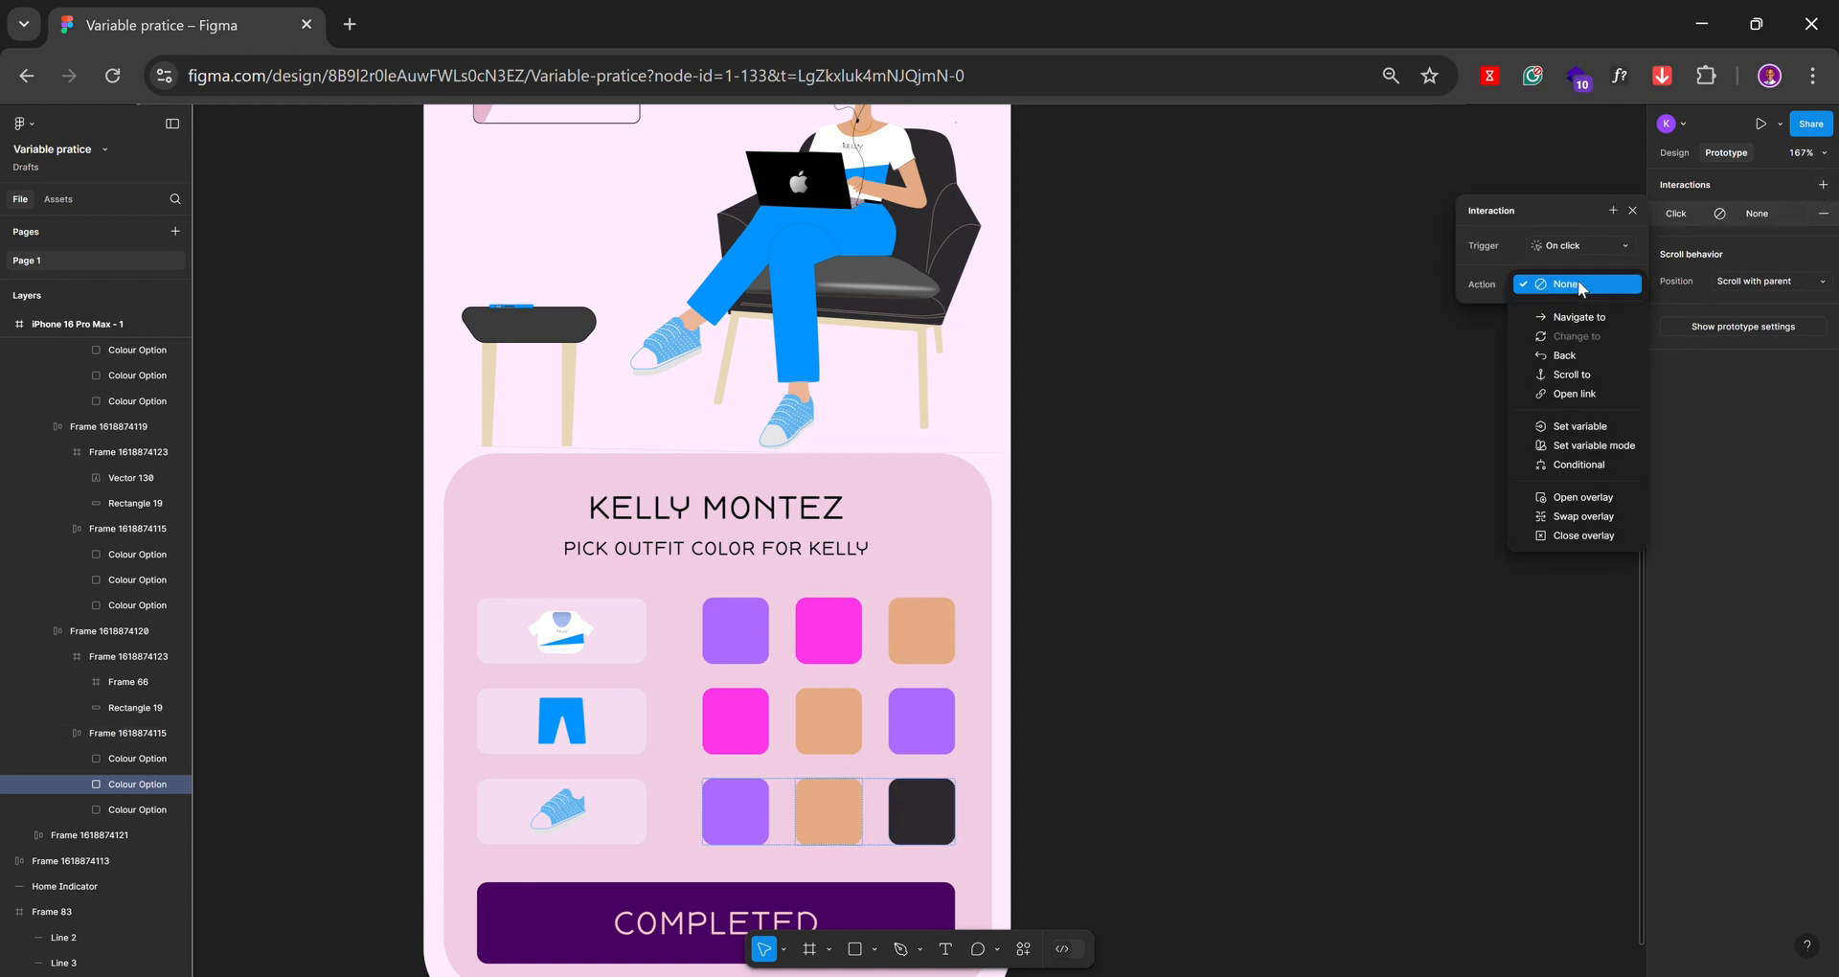
click(1568, 425)
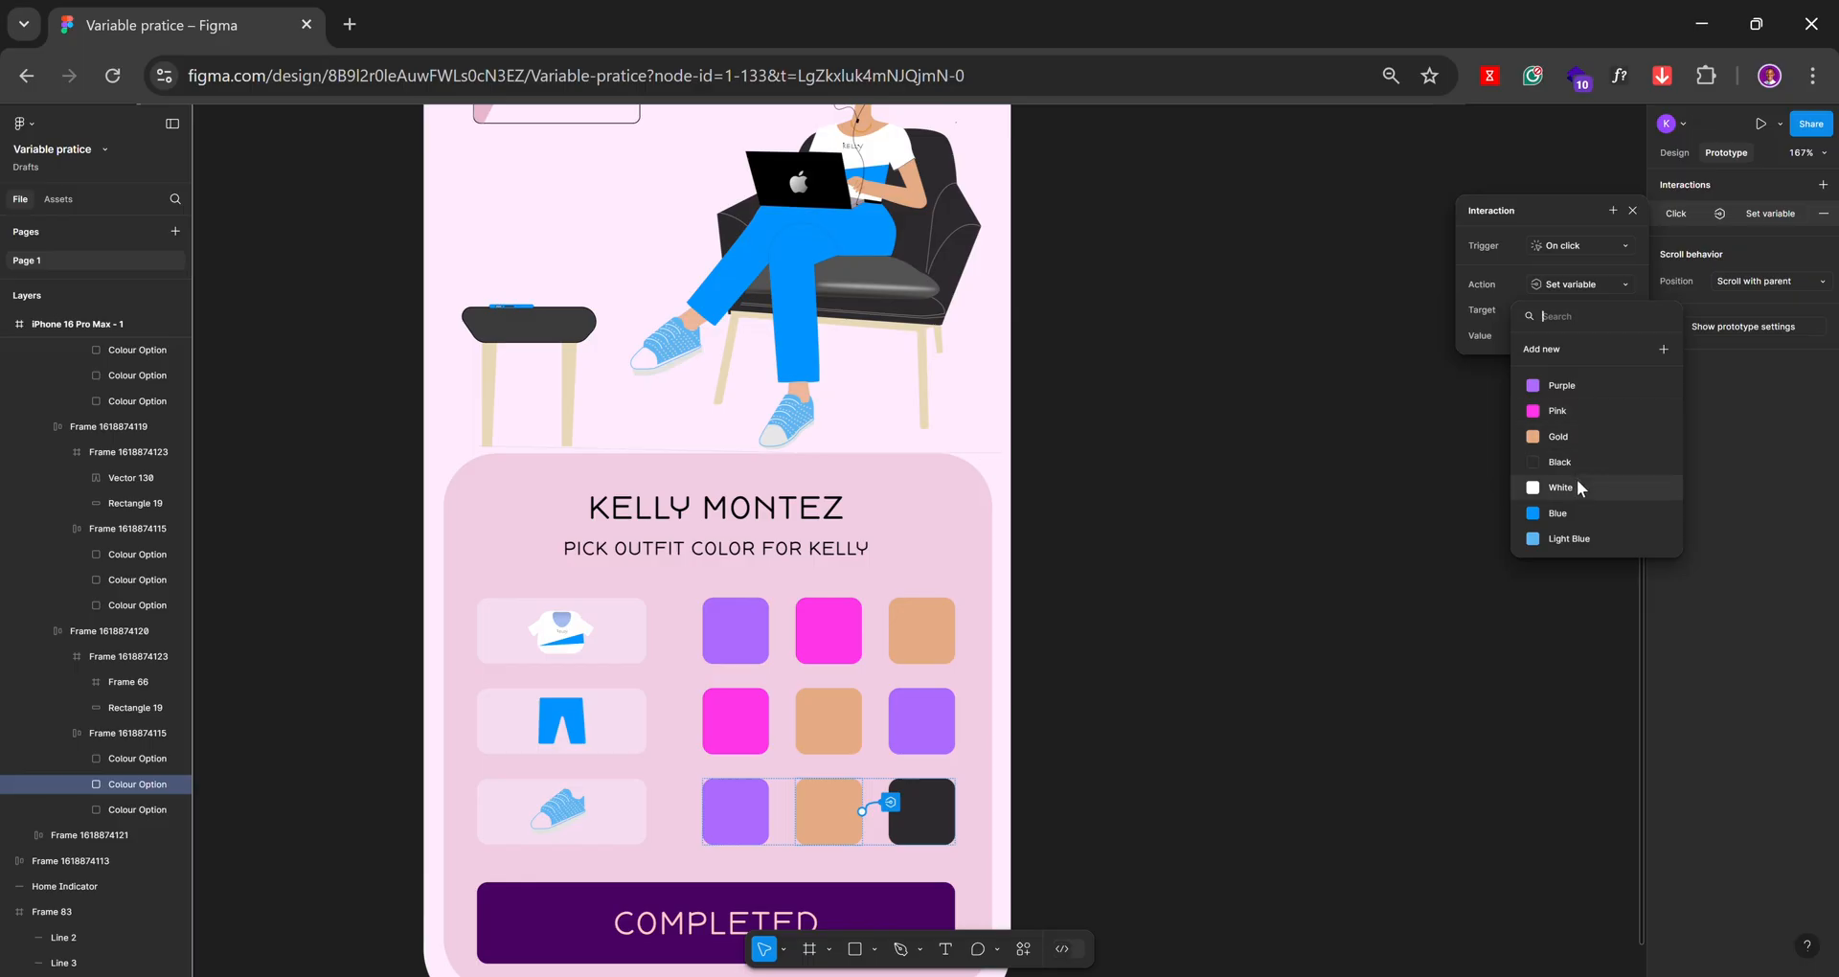
click(1561, 538)
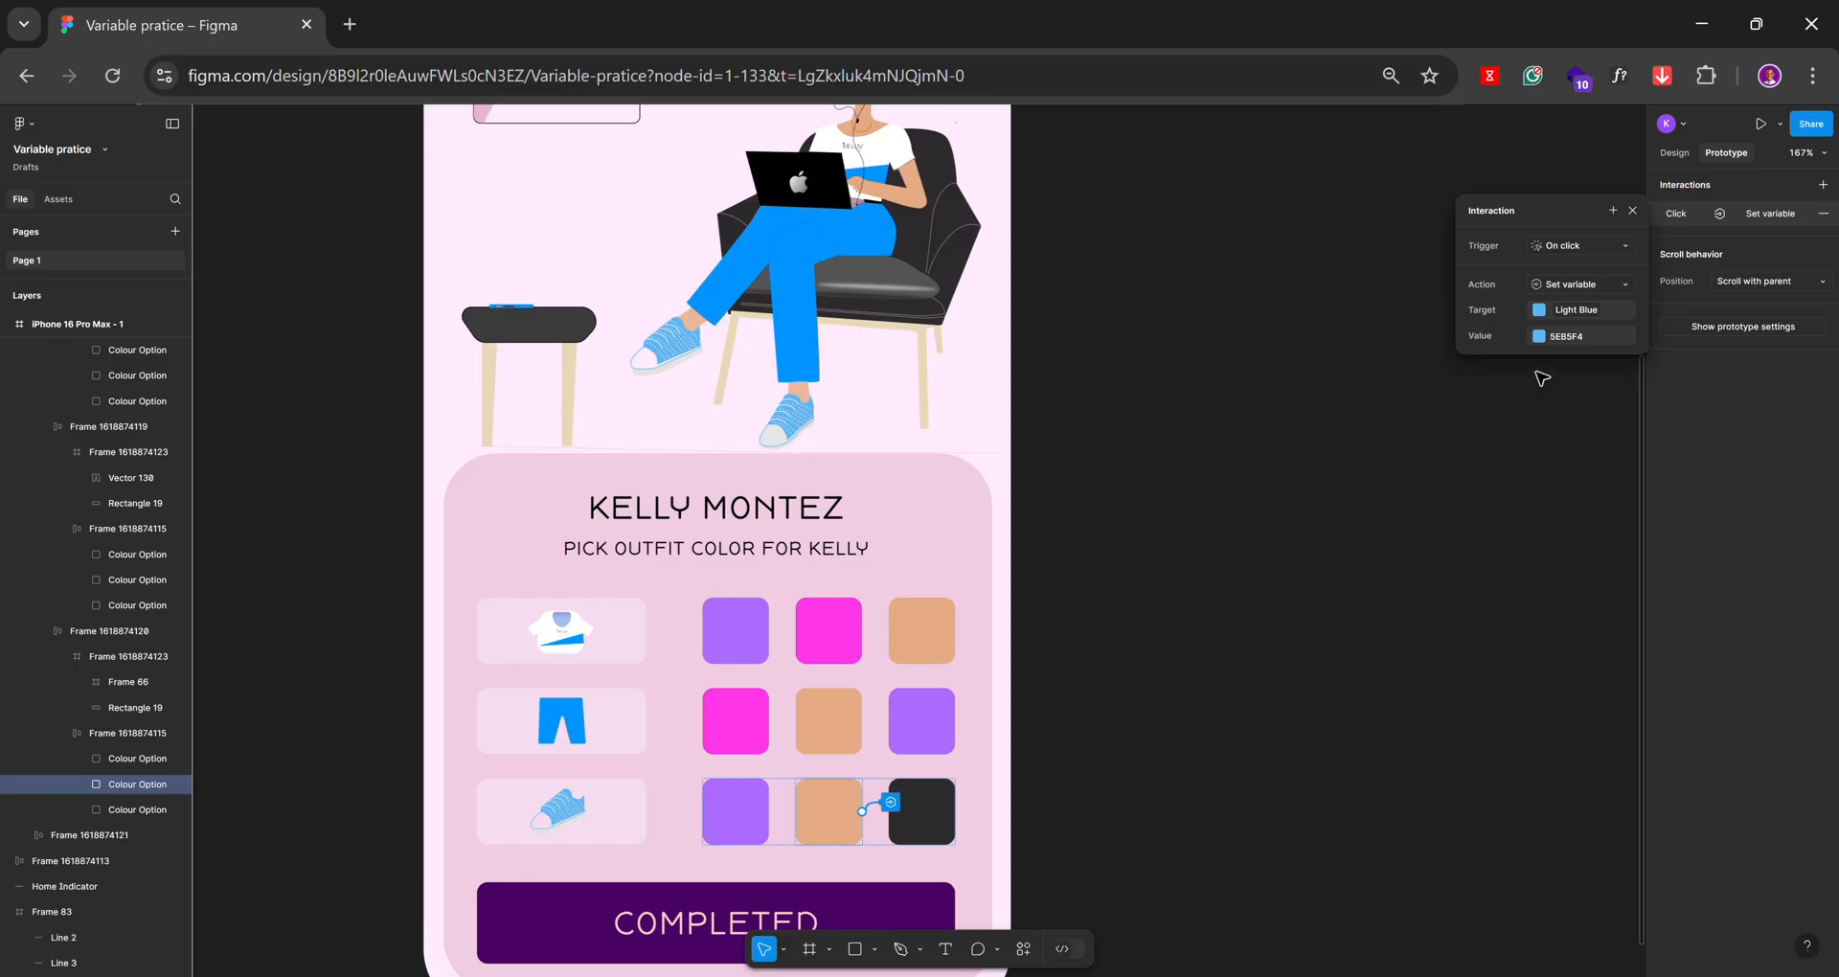
Set the third-row gold swatch's interaction value to gold E5AB85 by sampling the swatch
click(1539, 337)
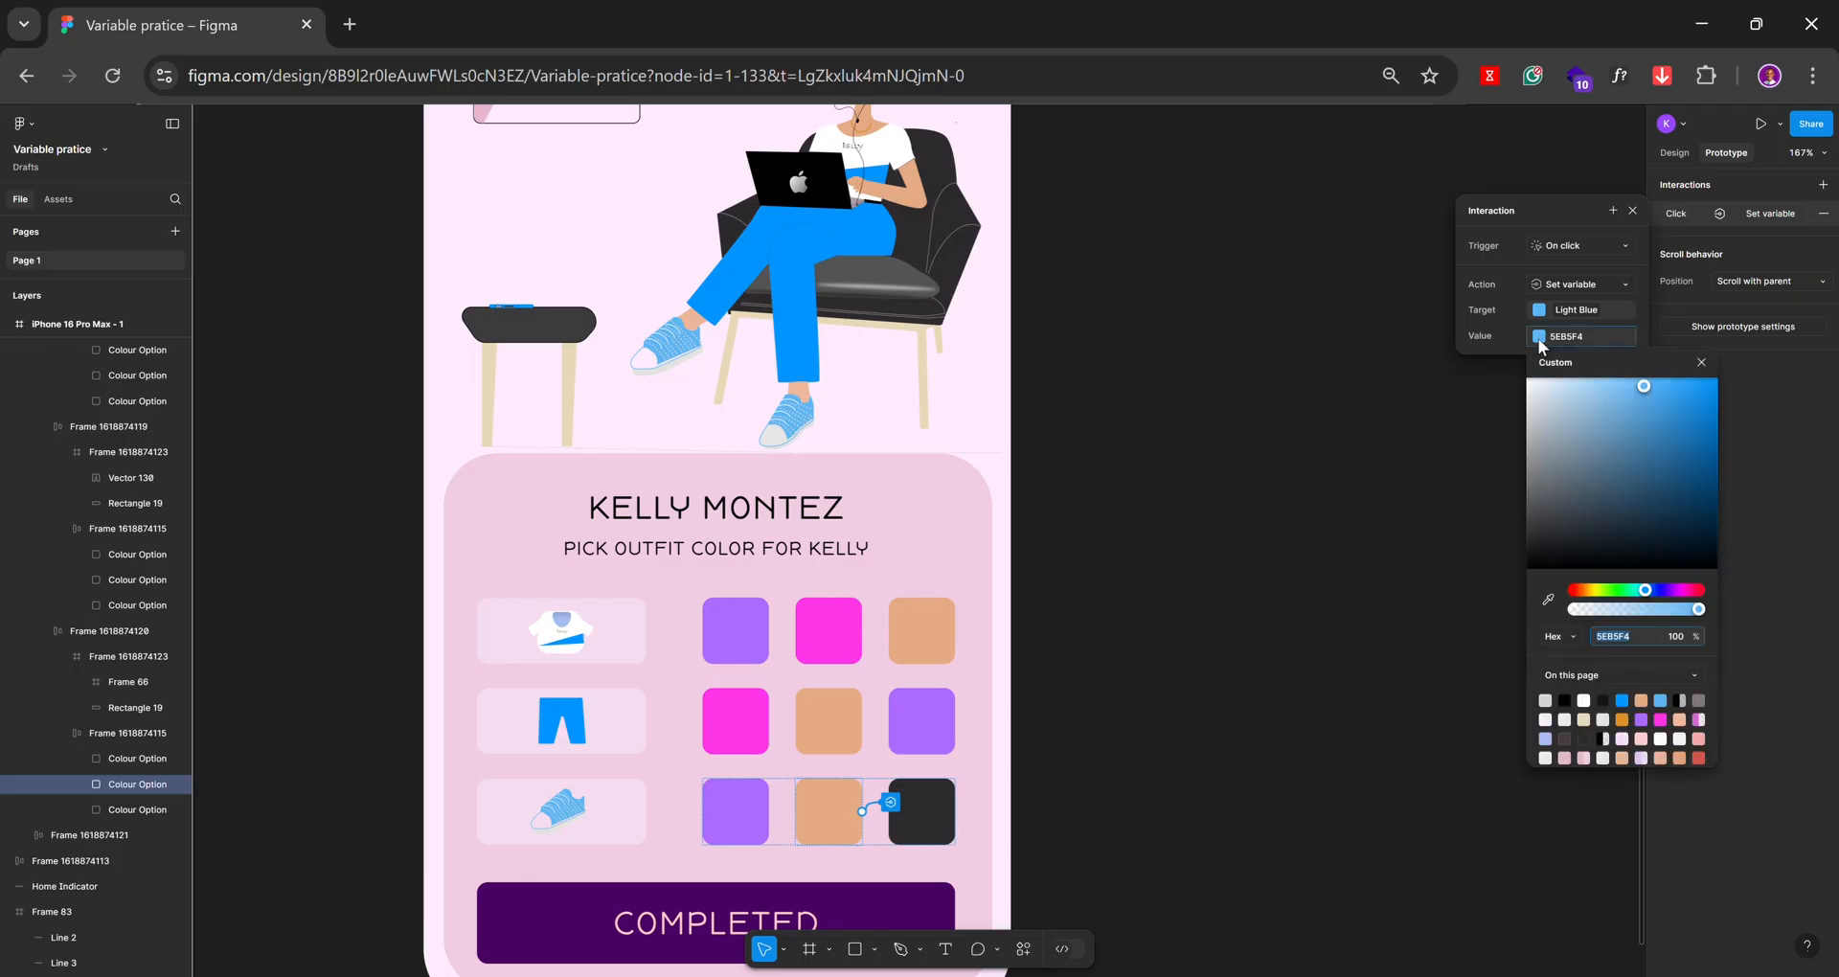
click(1549, 599)
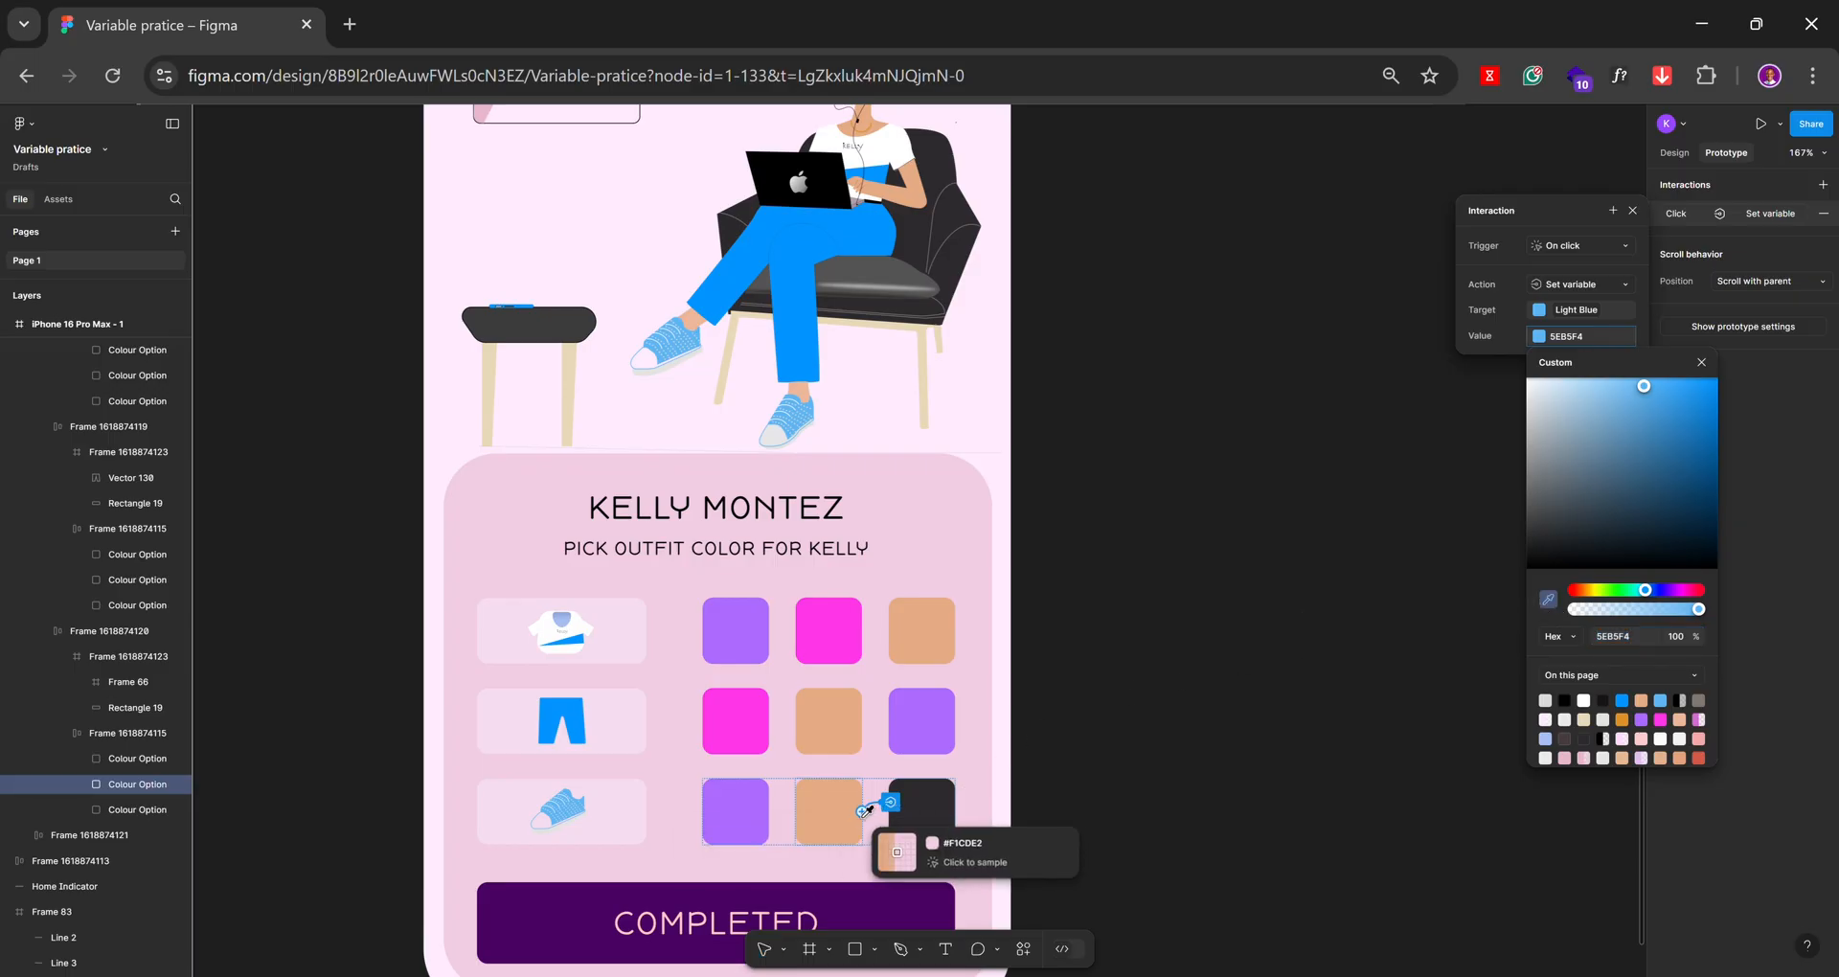
click(835, 805)
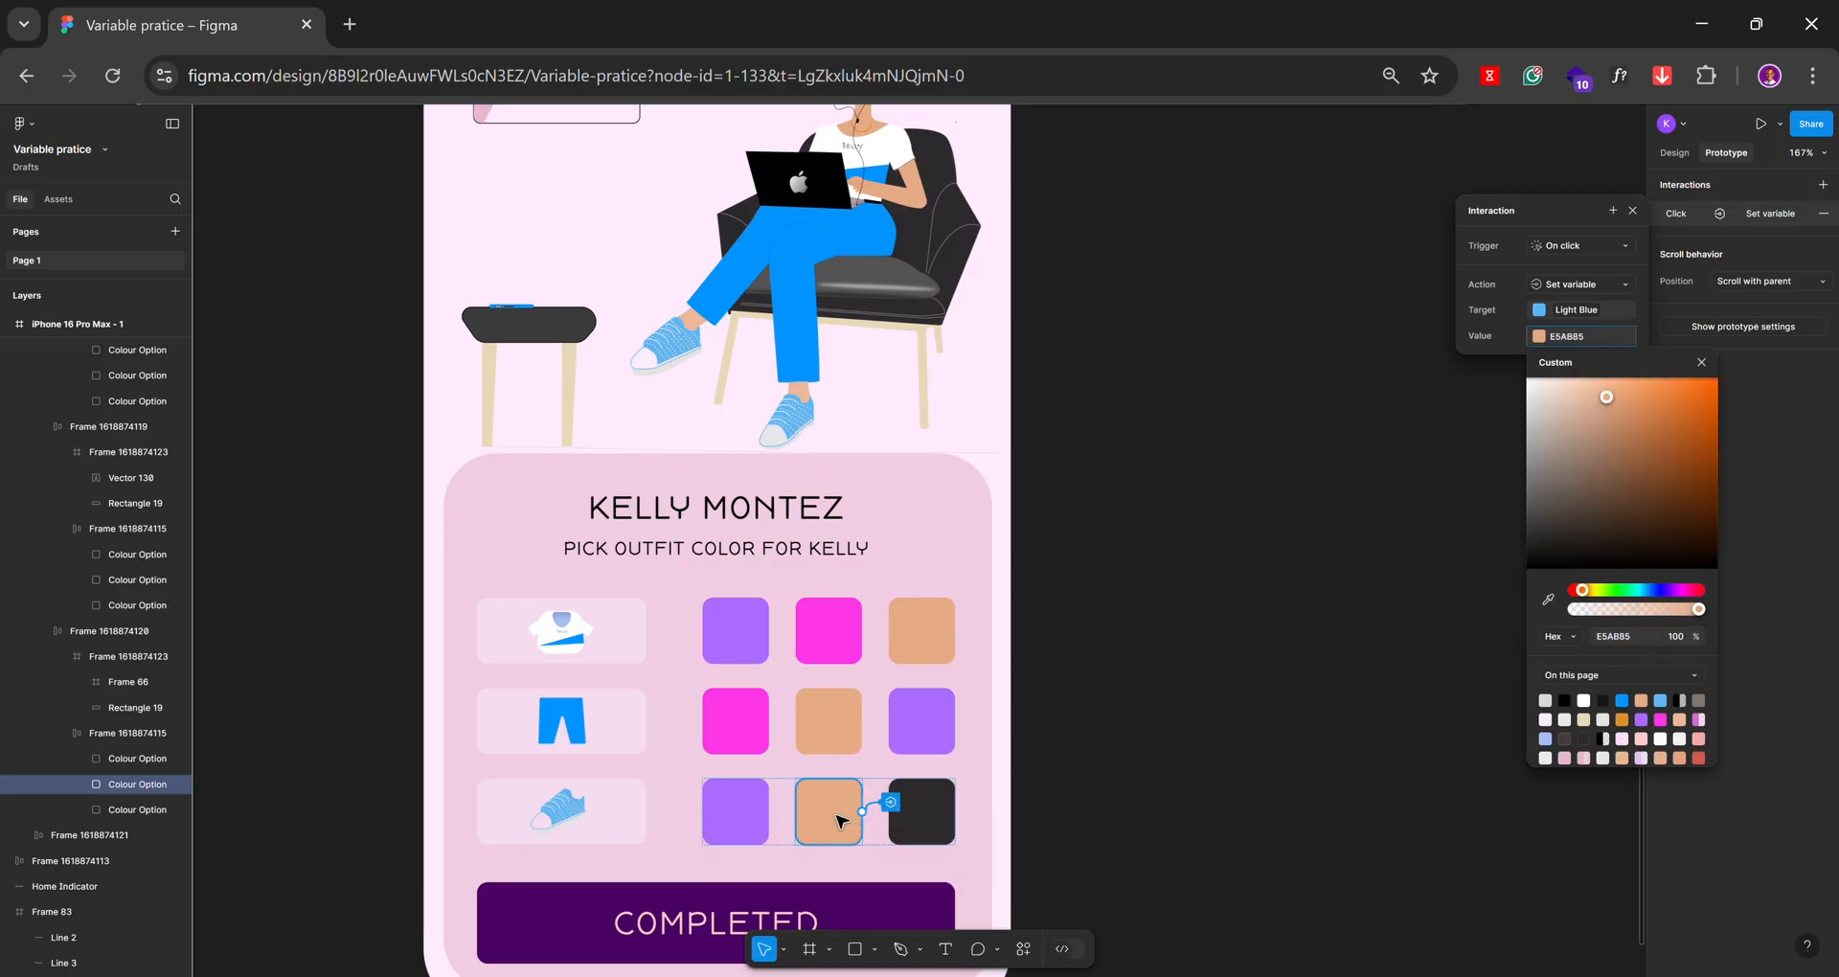
Add an On click interaction to the third-row black swatch with the Set variable action targeting the Light Blue variable
click(932, 825)
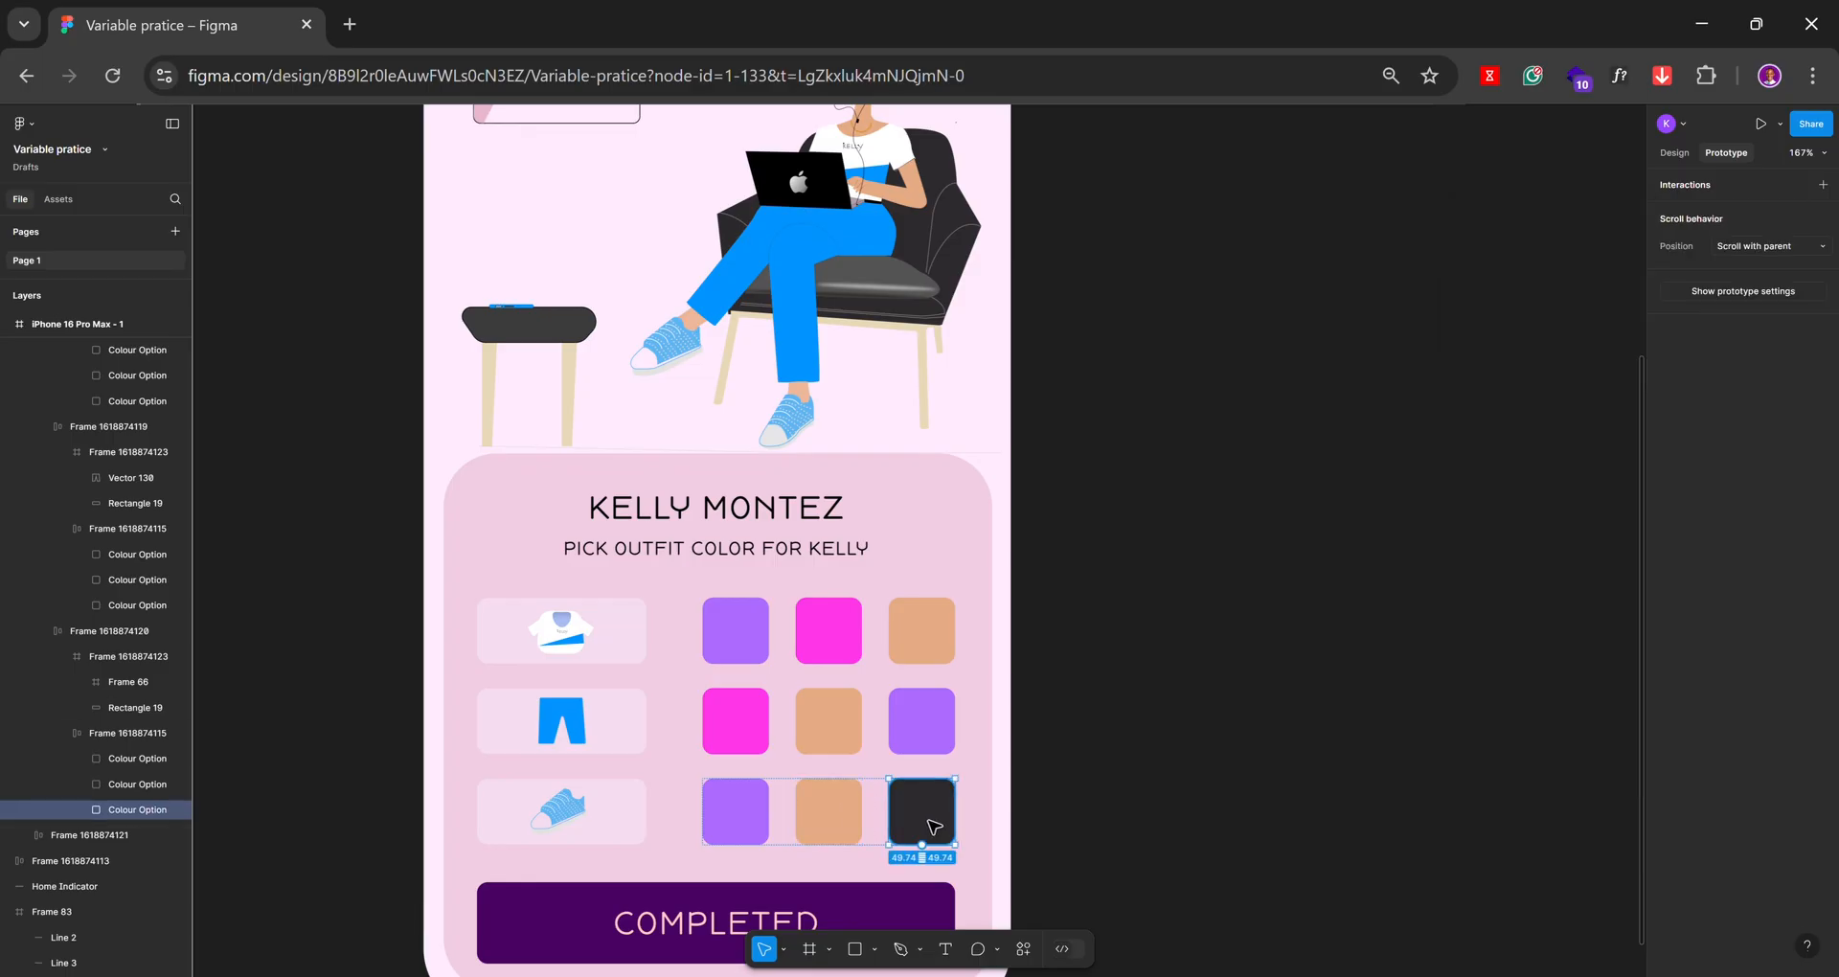
click(1823, 185)
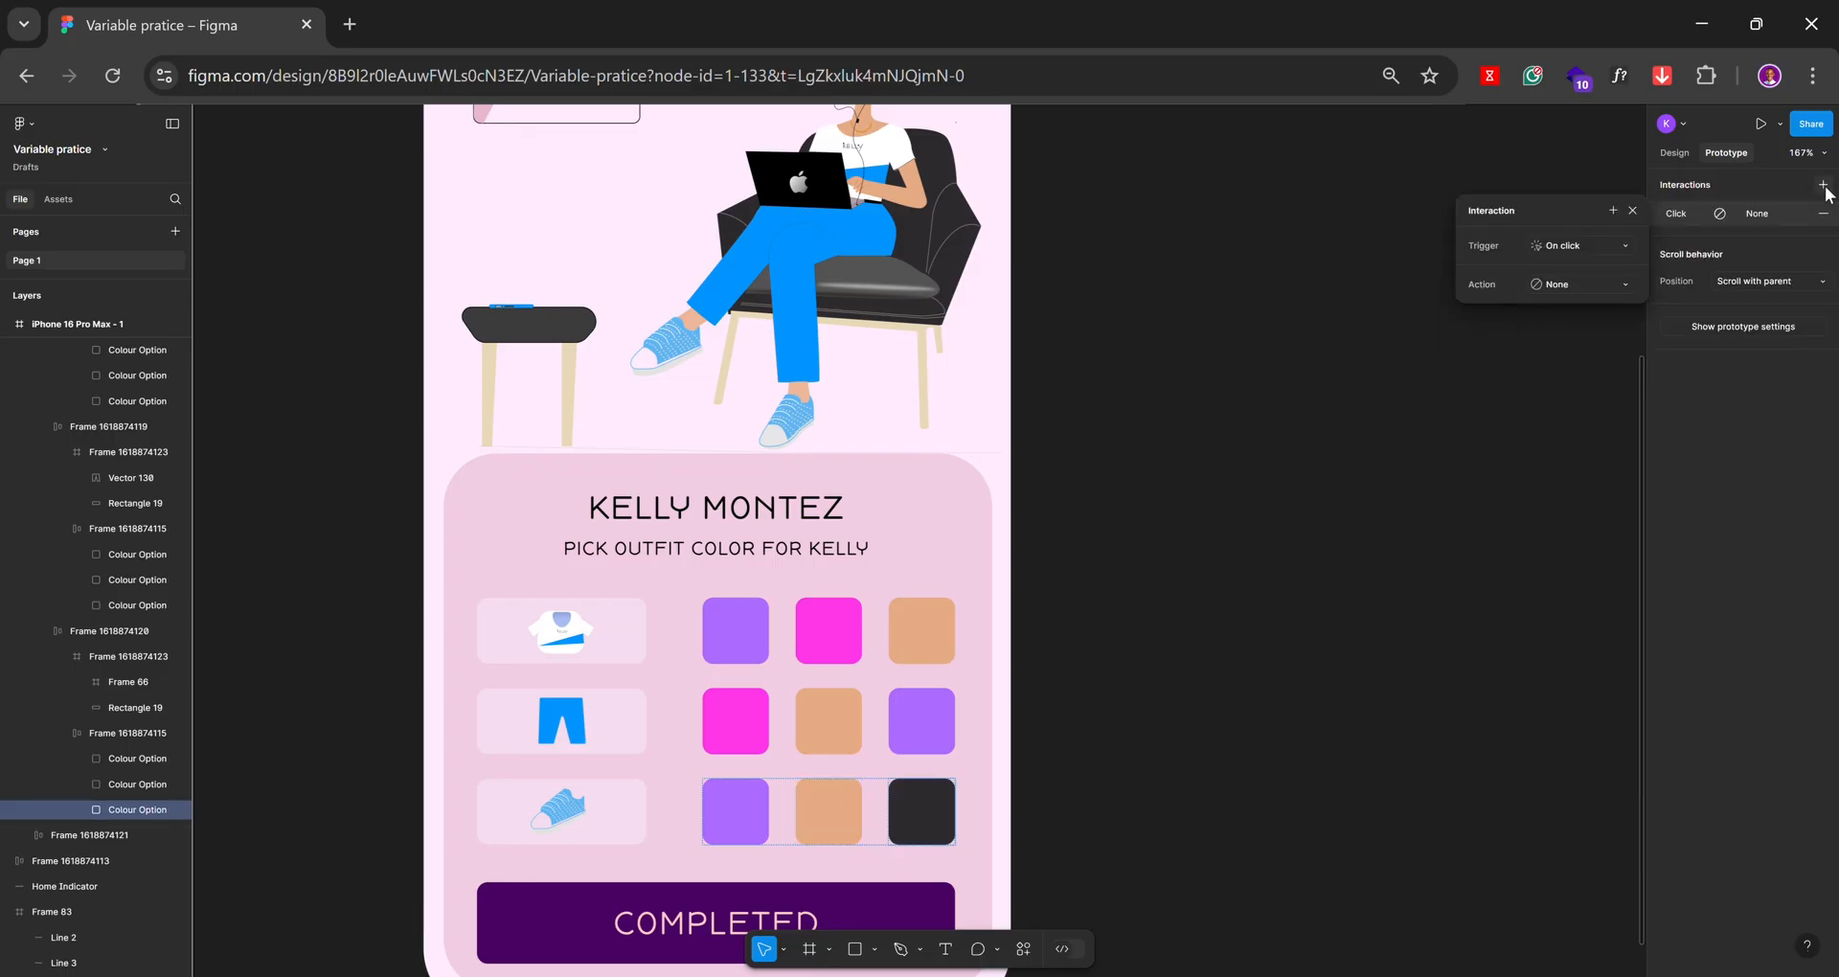
click(1596, 284)
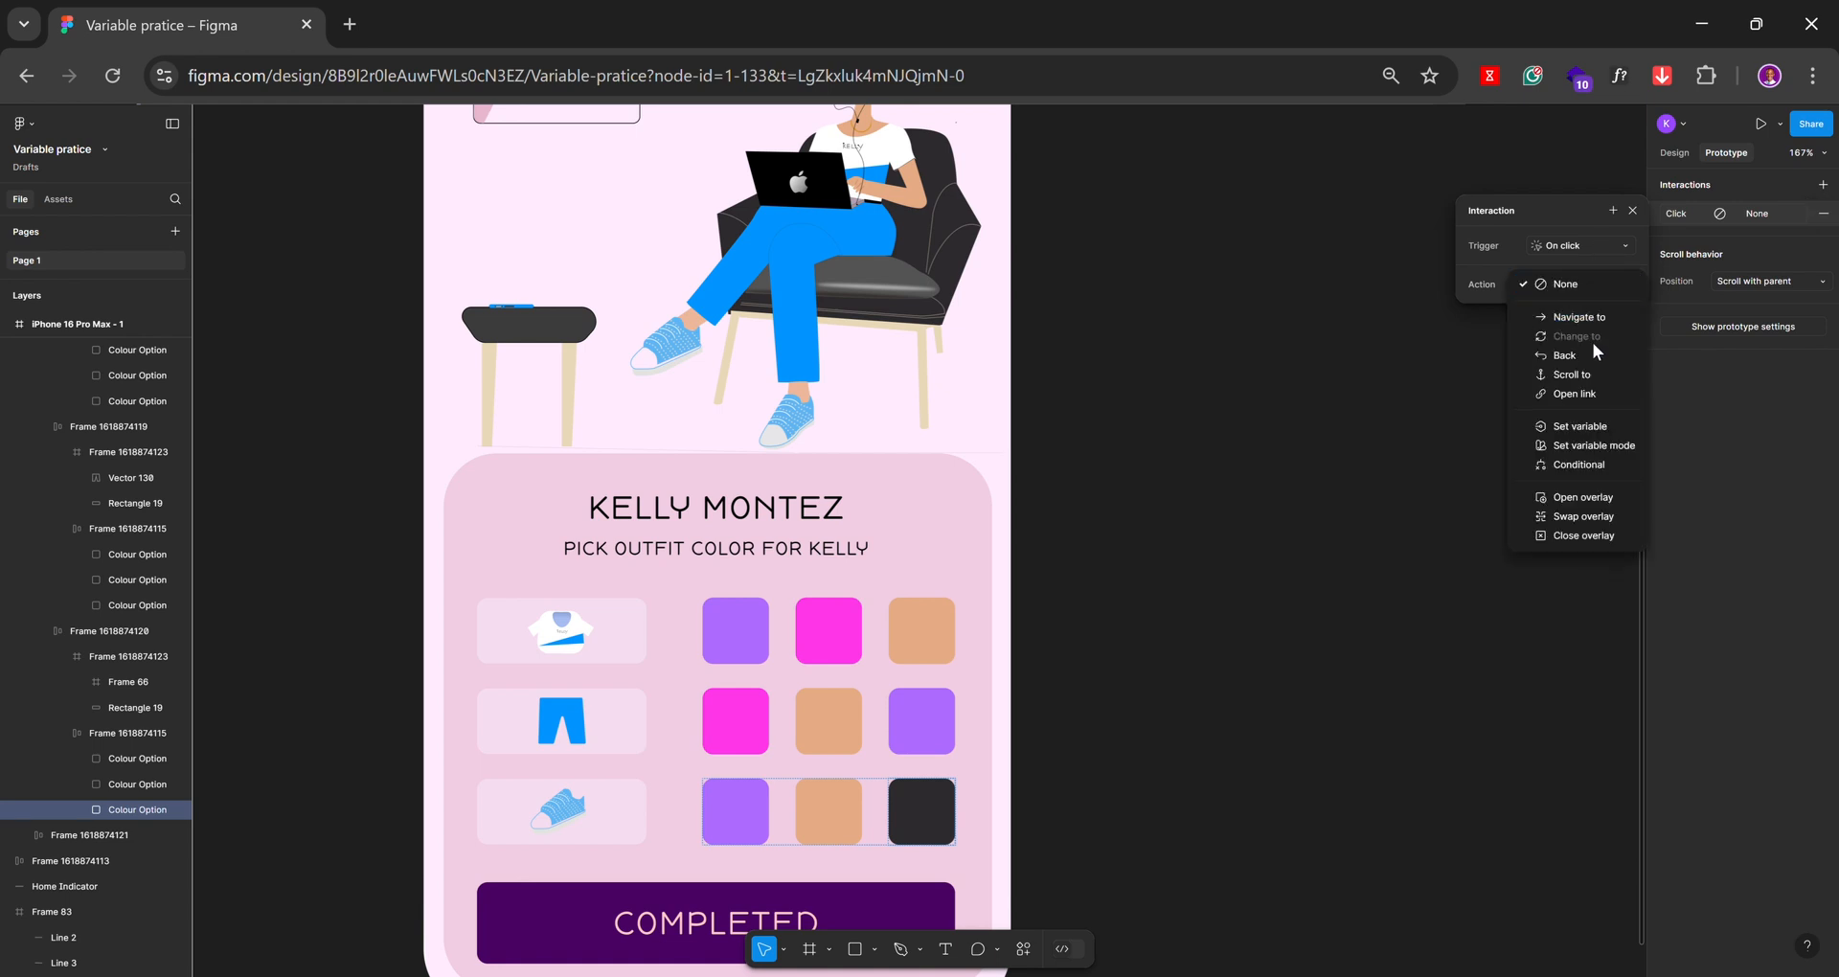
click(1576, 428)
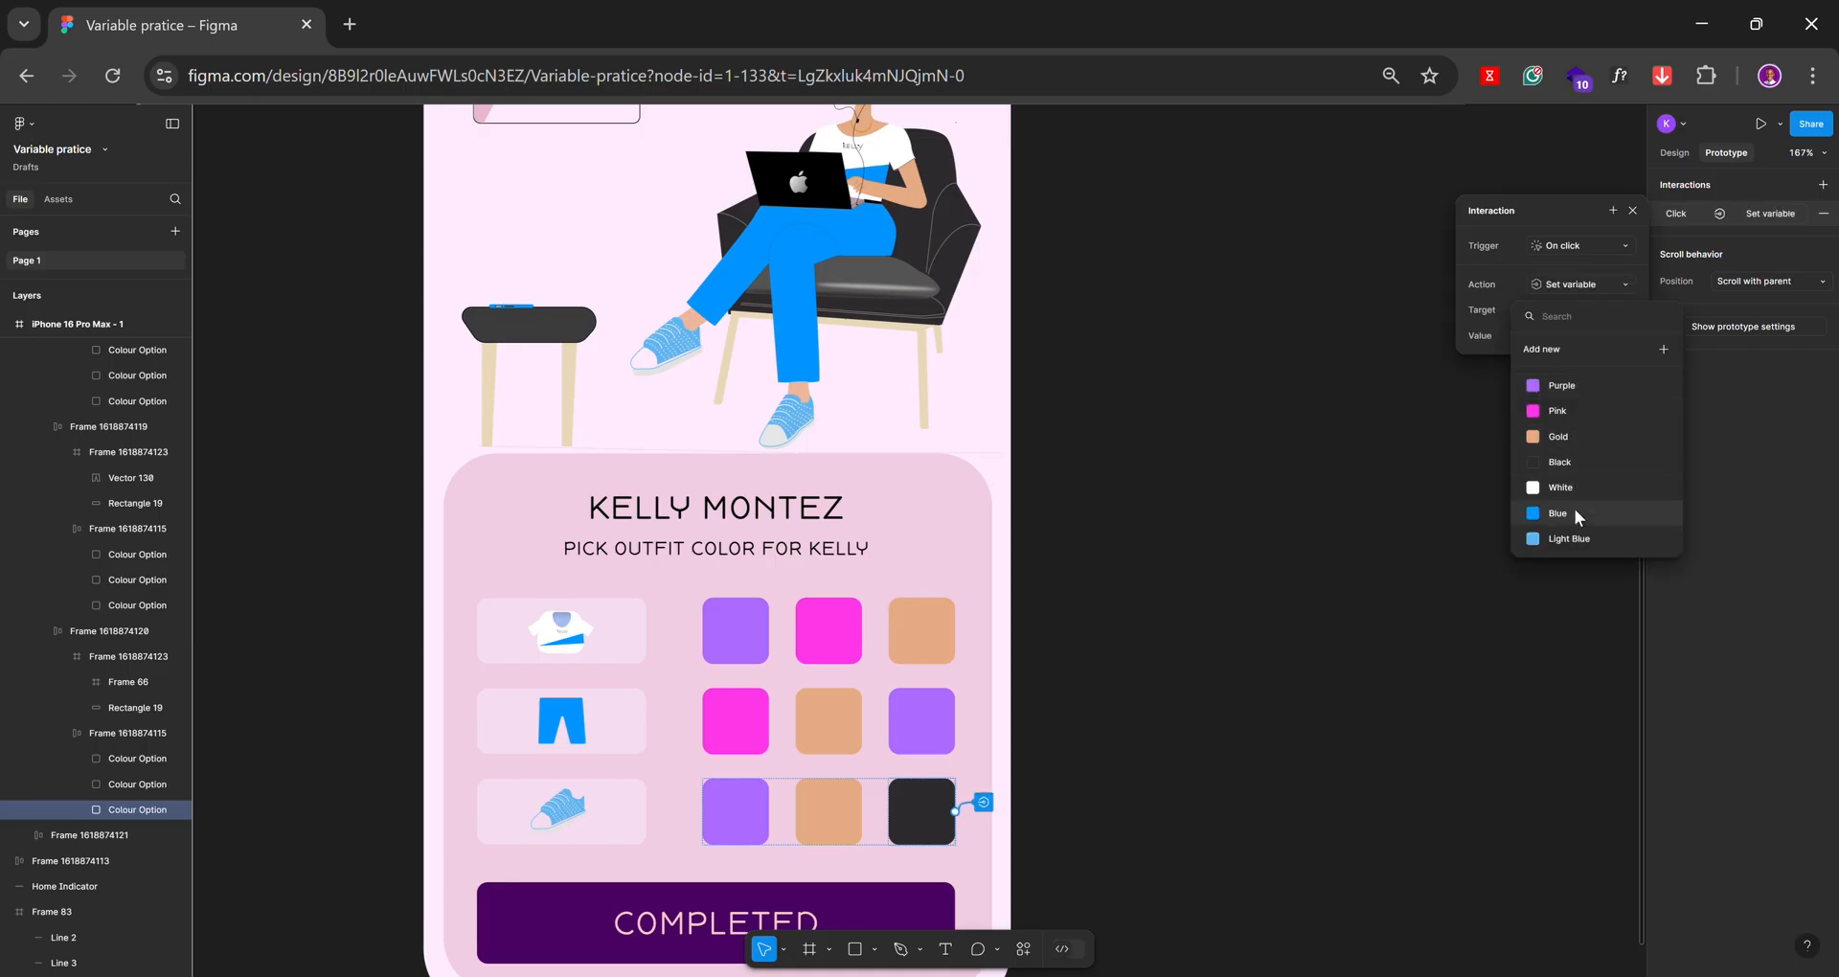
click(1571, 536)
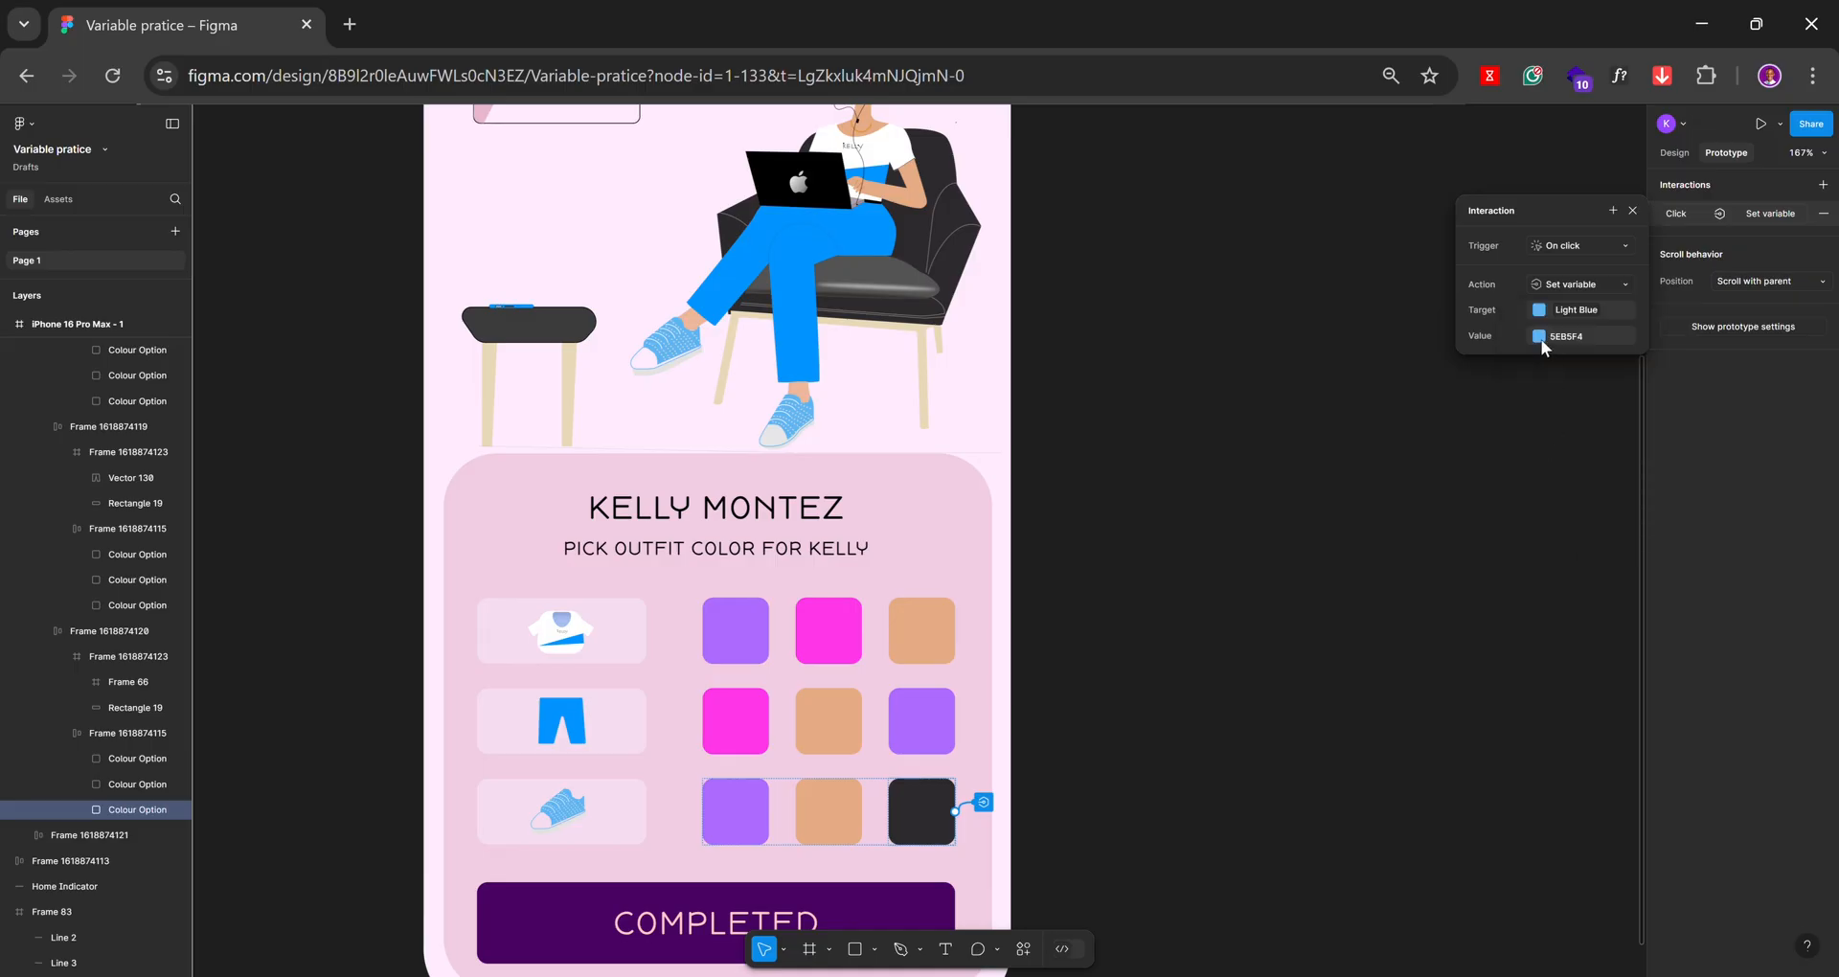
Set the third-row black swatch's interaction value to black 2C2A2D by sampling the swatch, and deselect it
click(1540, 336)
click(1549, 600)
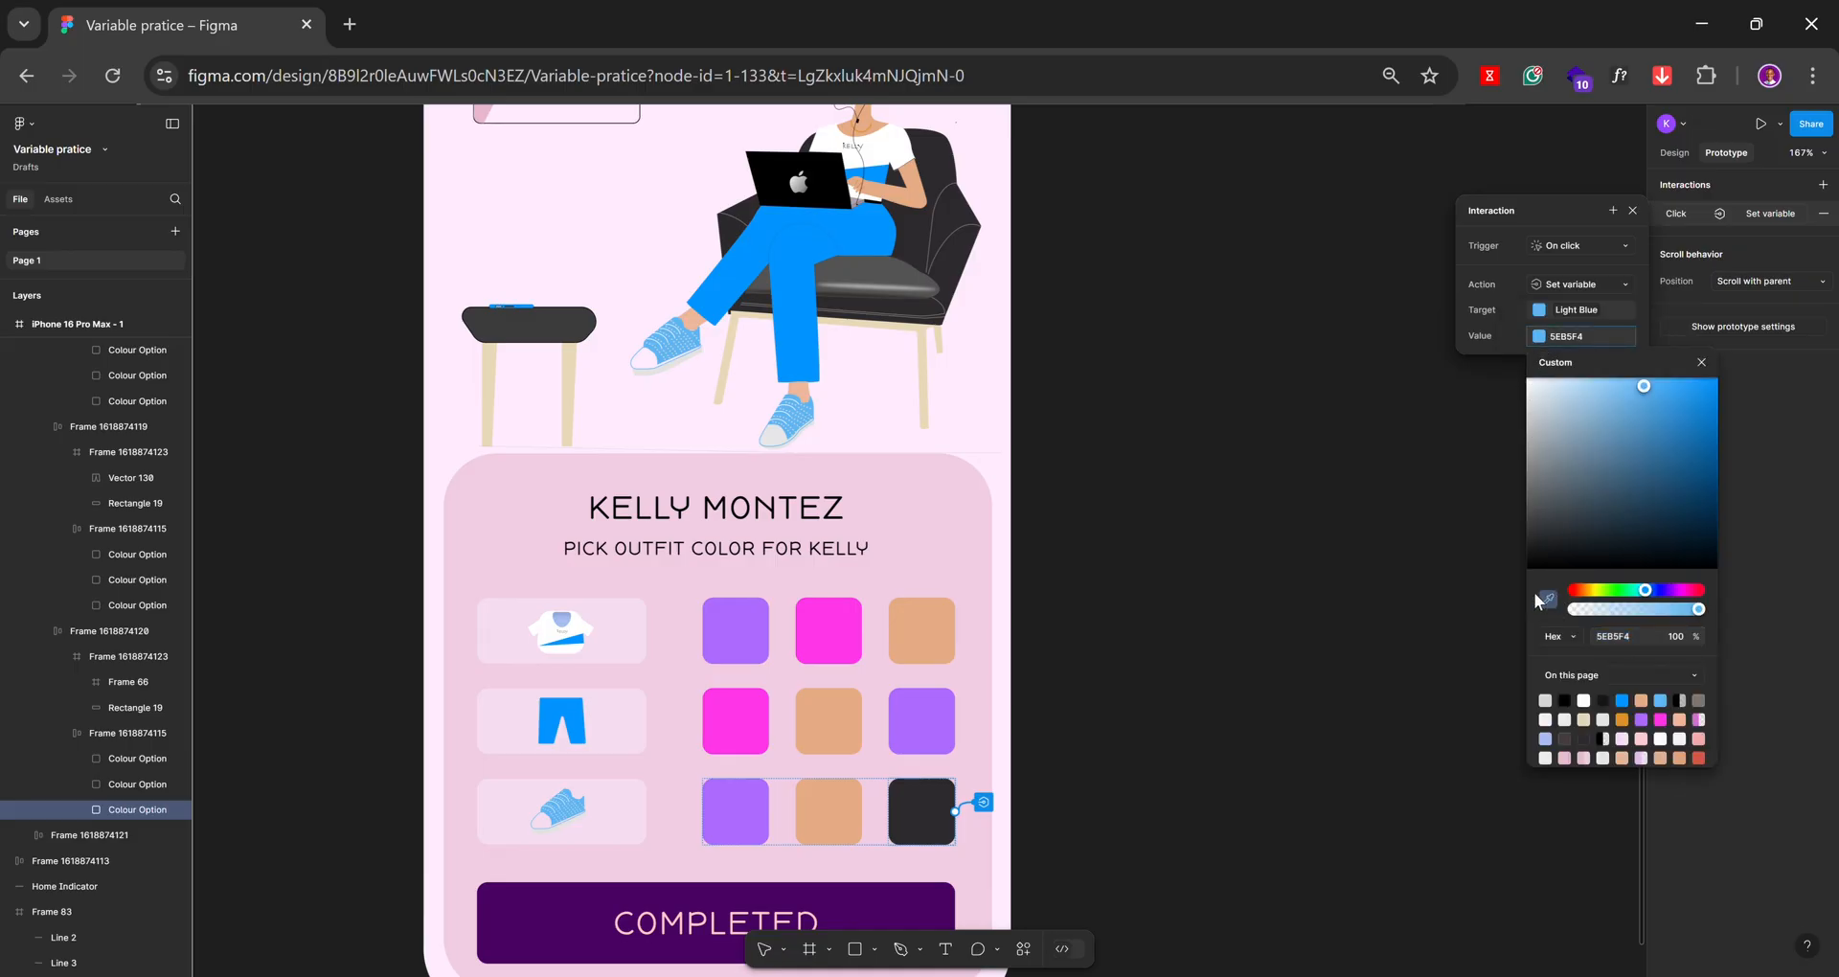
click(948, 802)
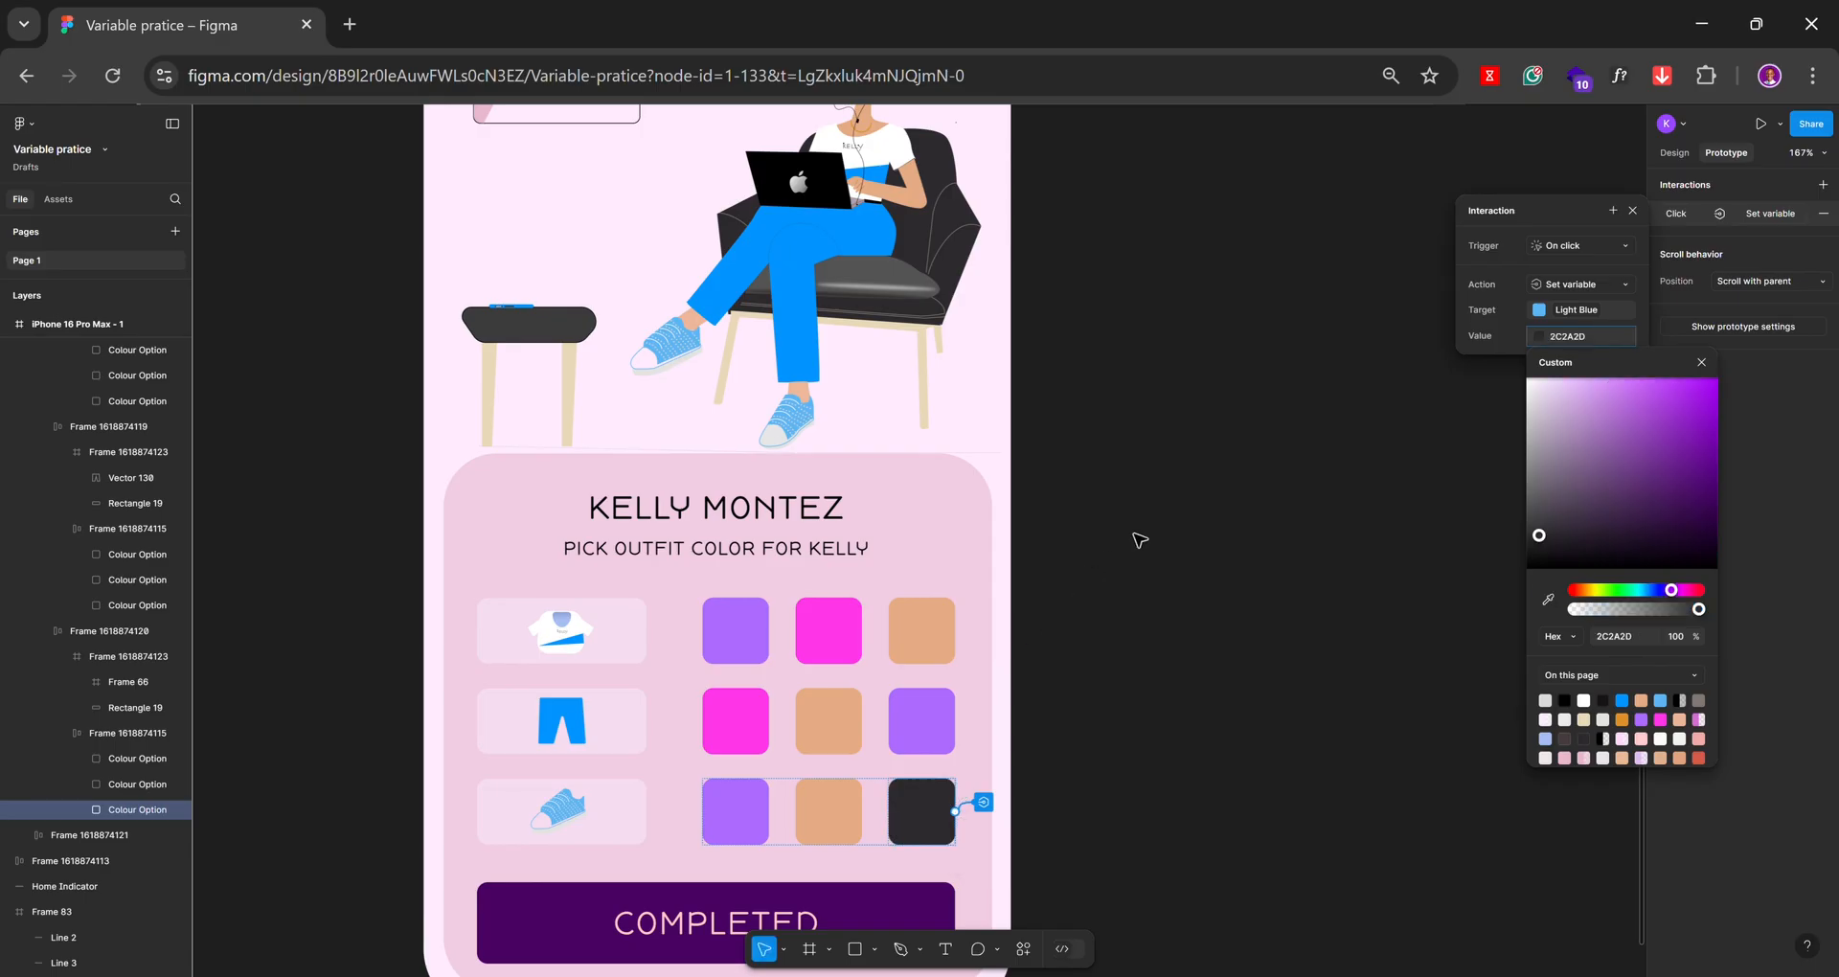
click(1195, 486)
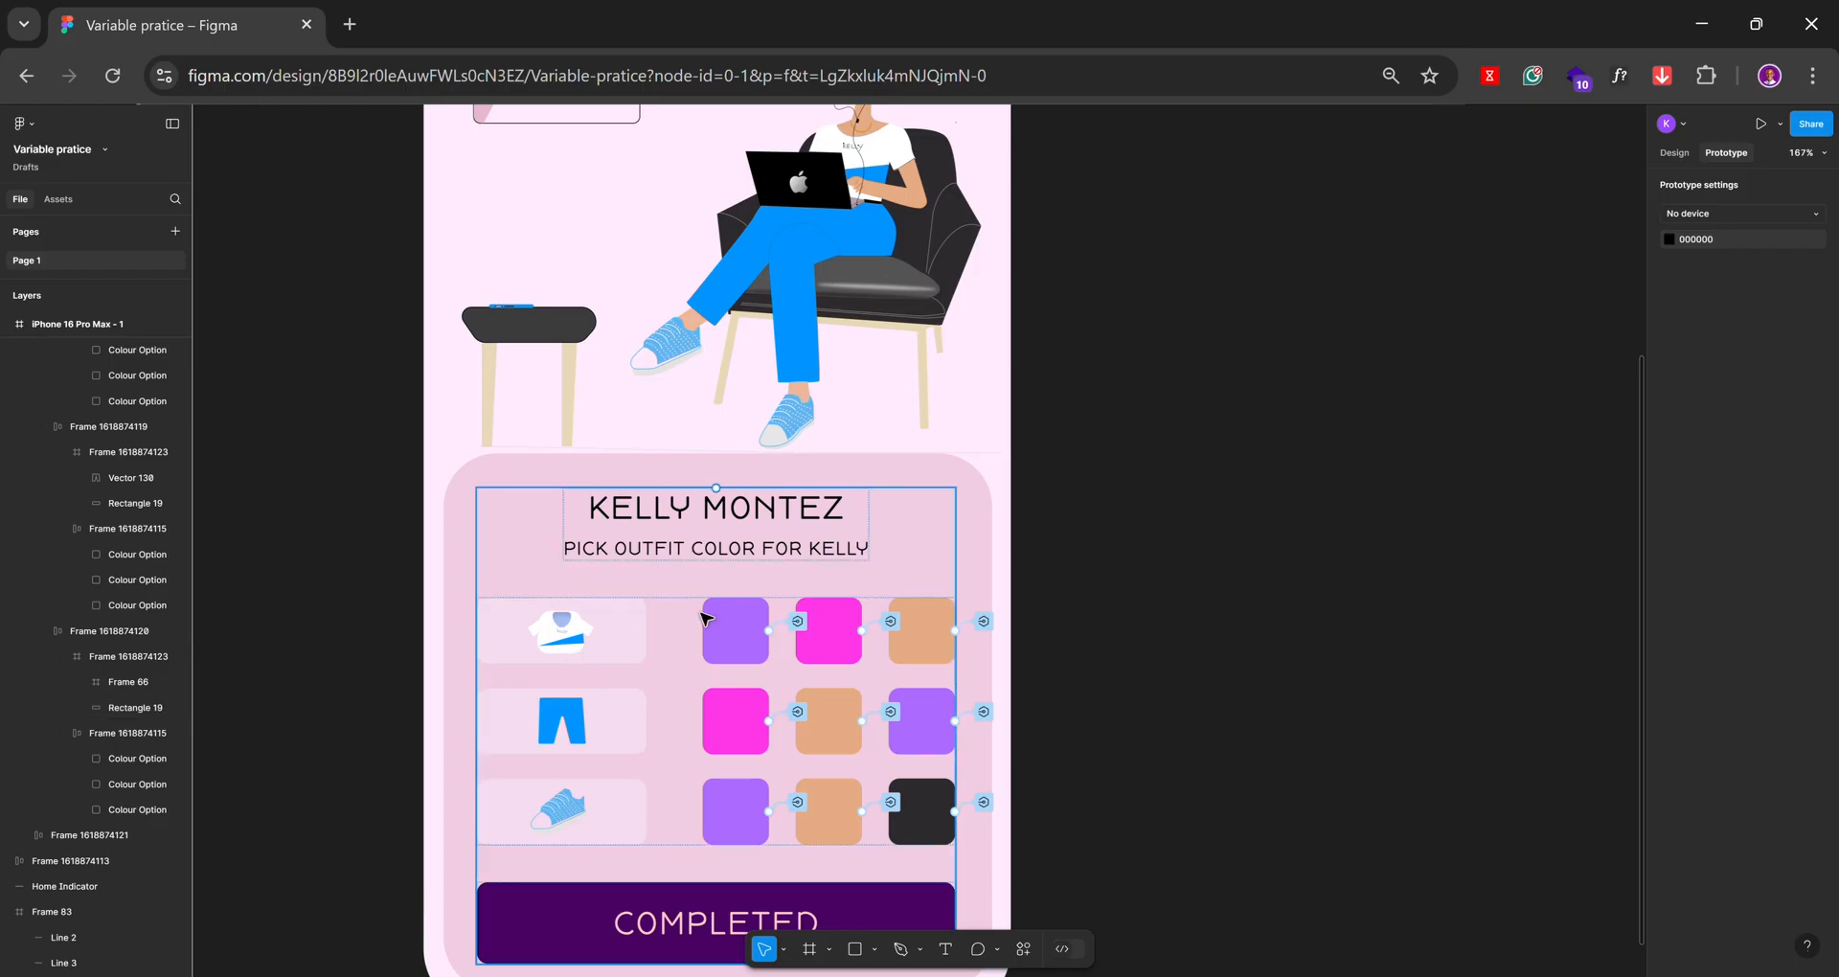
Review the target variable and value in the interactions of the three first-row shirt swatches
click(807, 638)
click(801, 625)
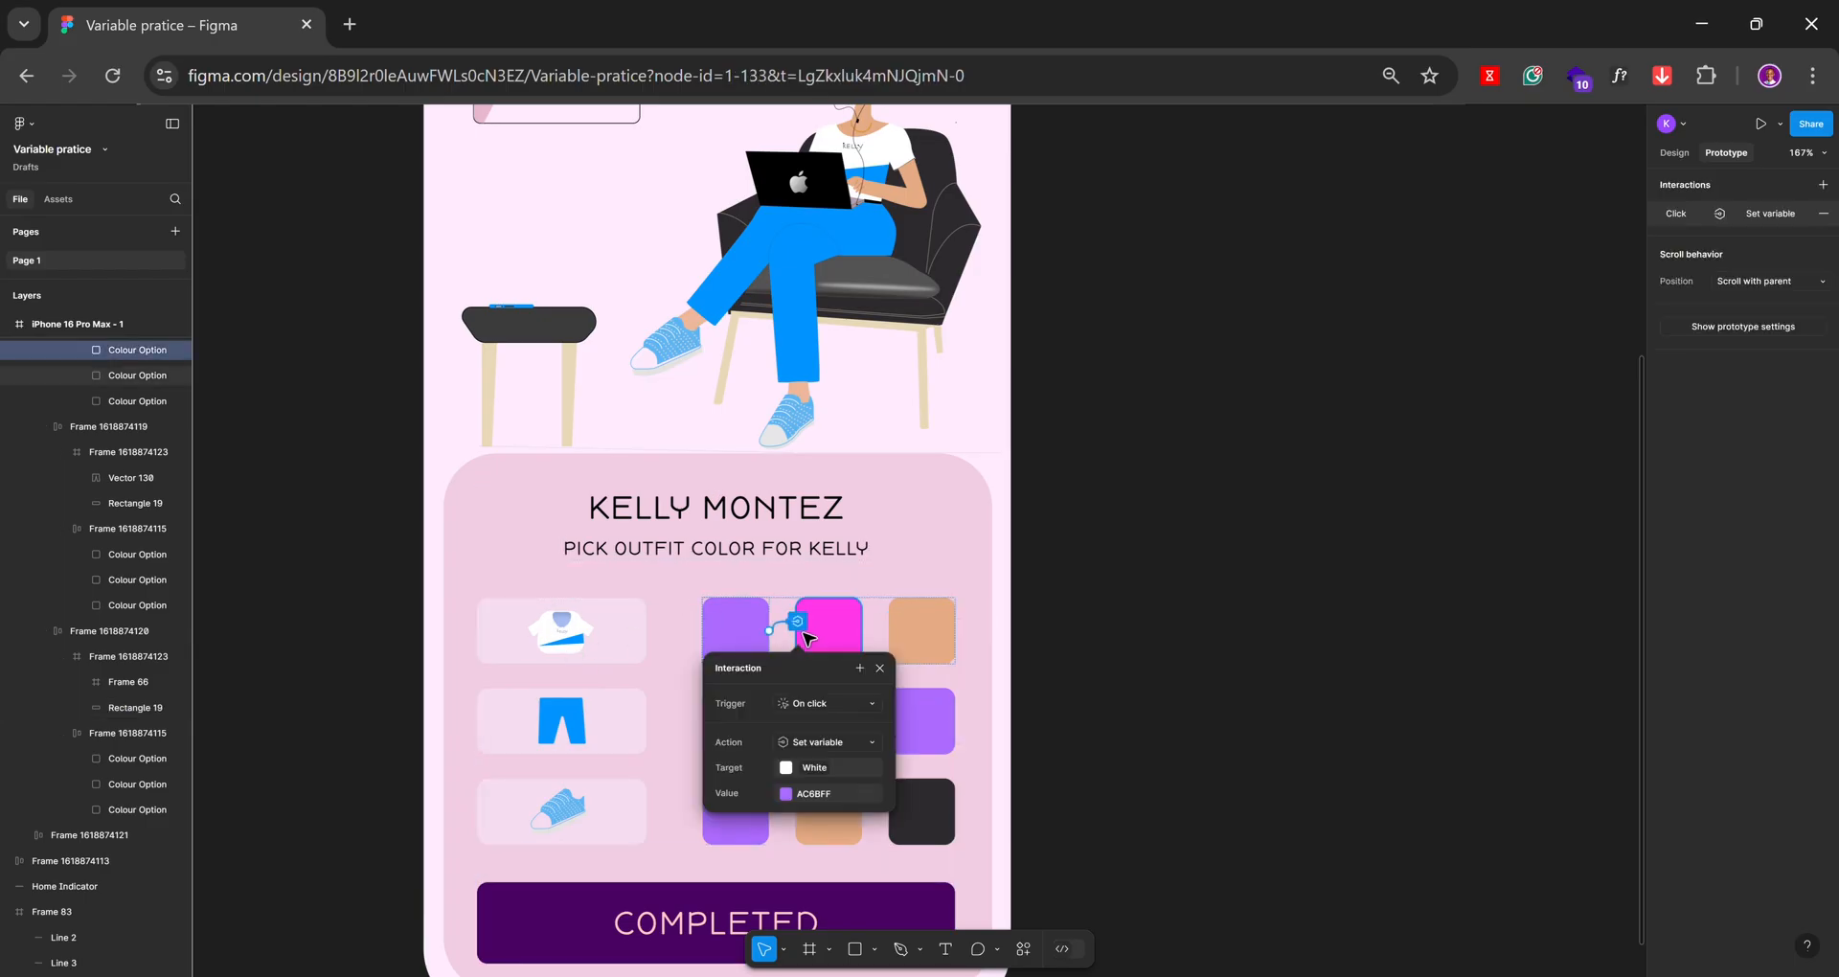
click(857, 625)
click(891, 623)
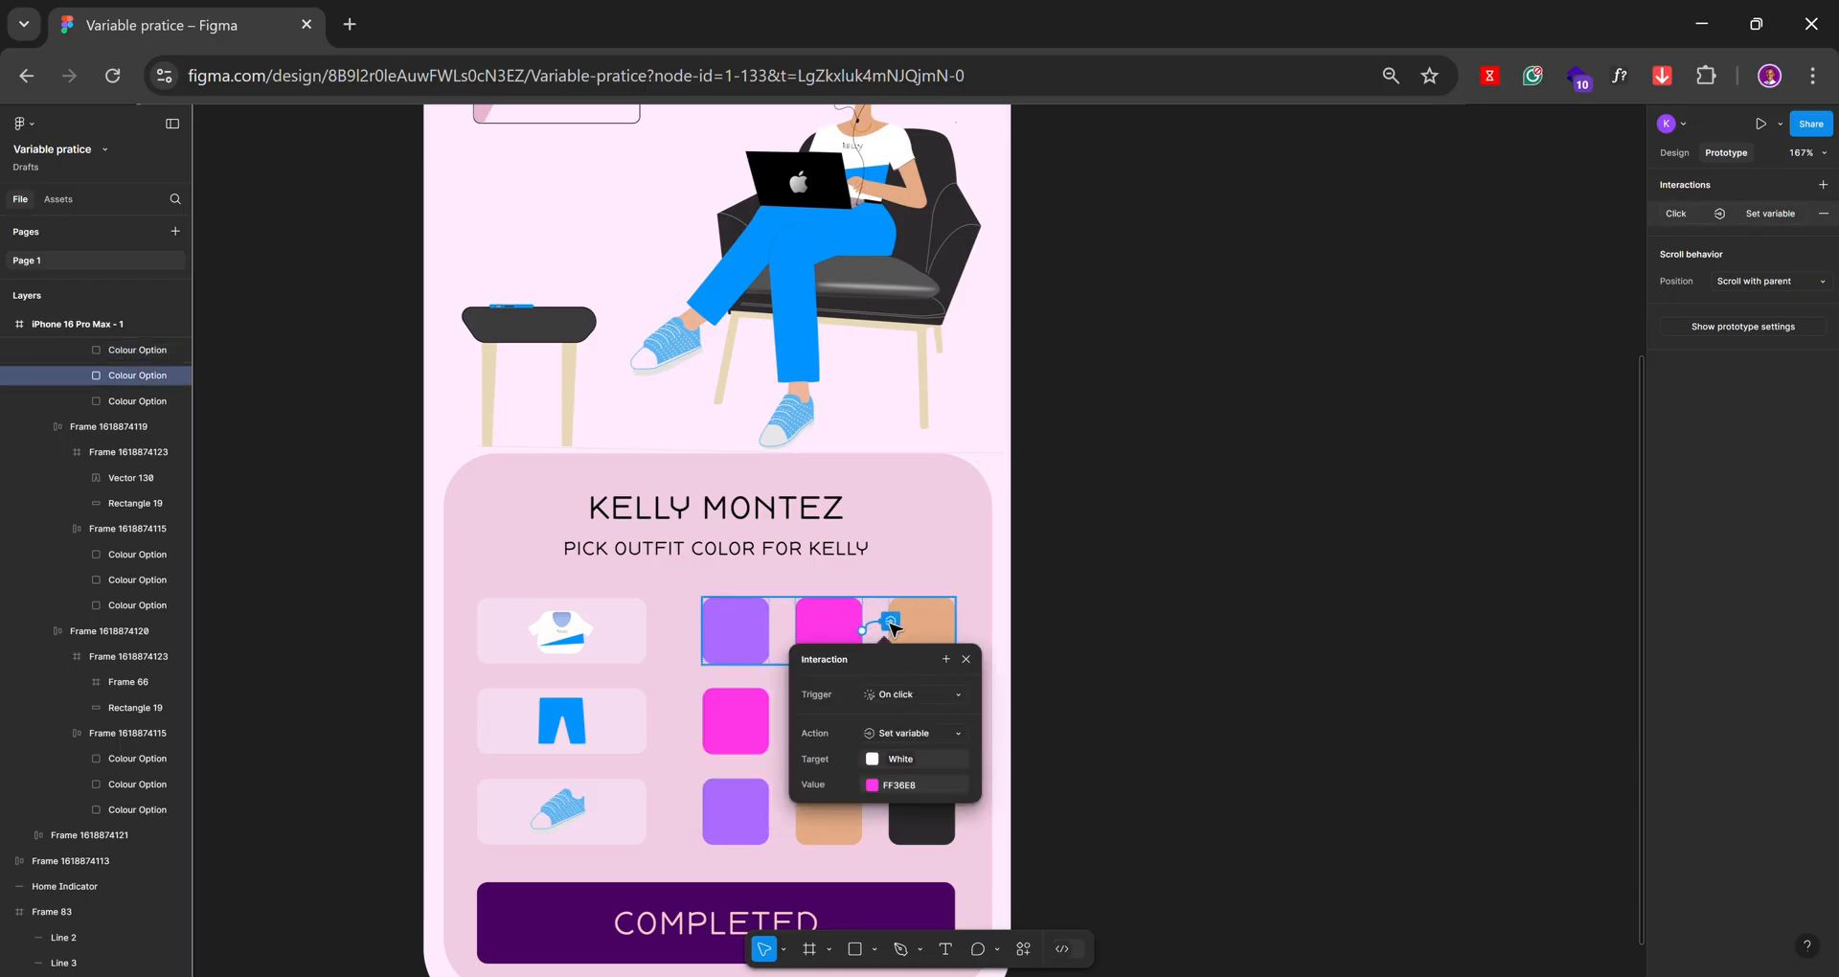
click(948, 616)
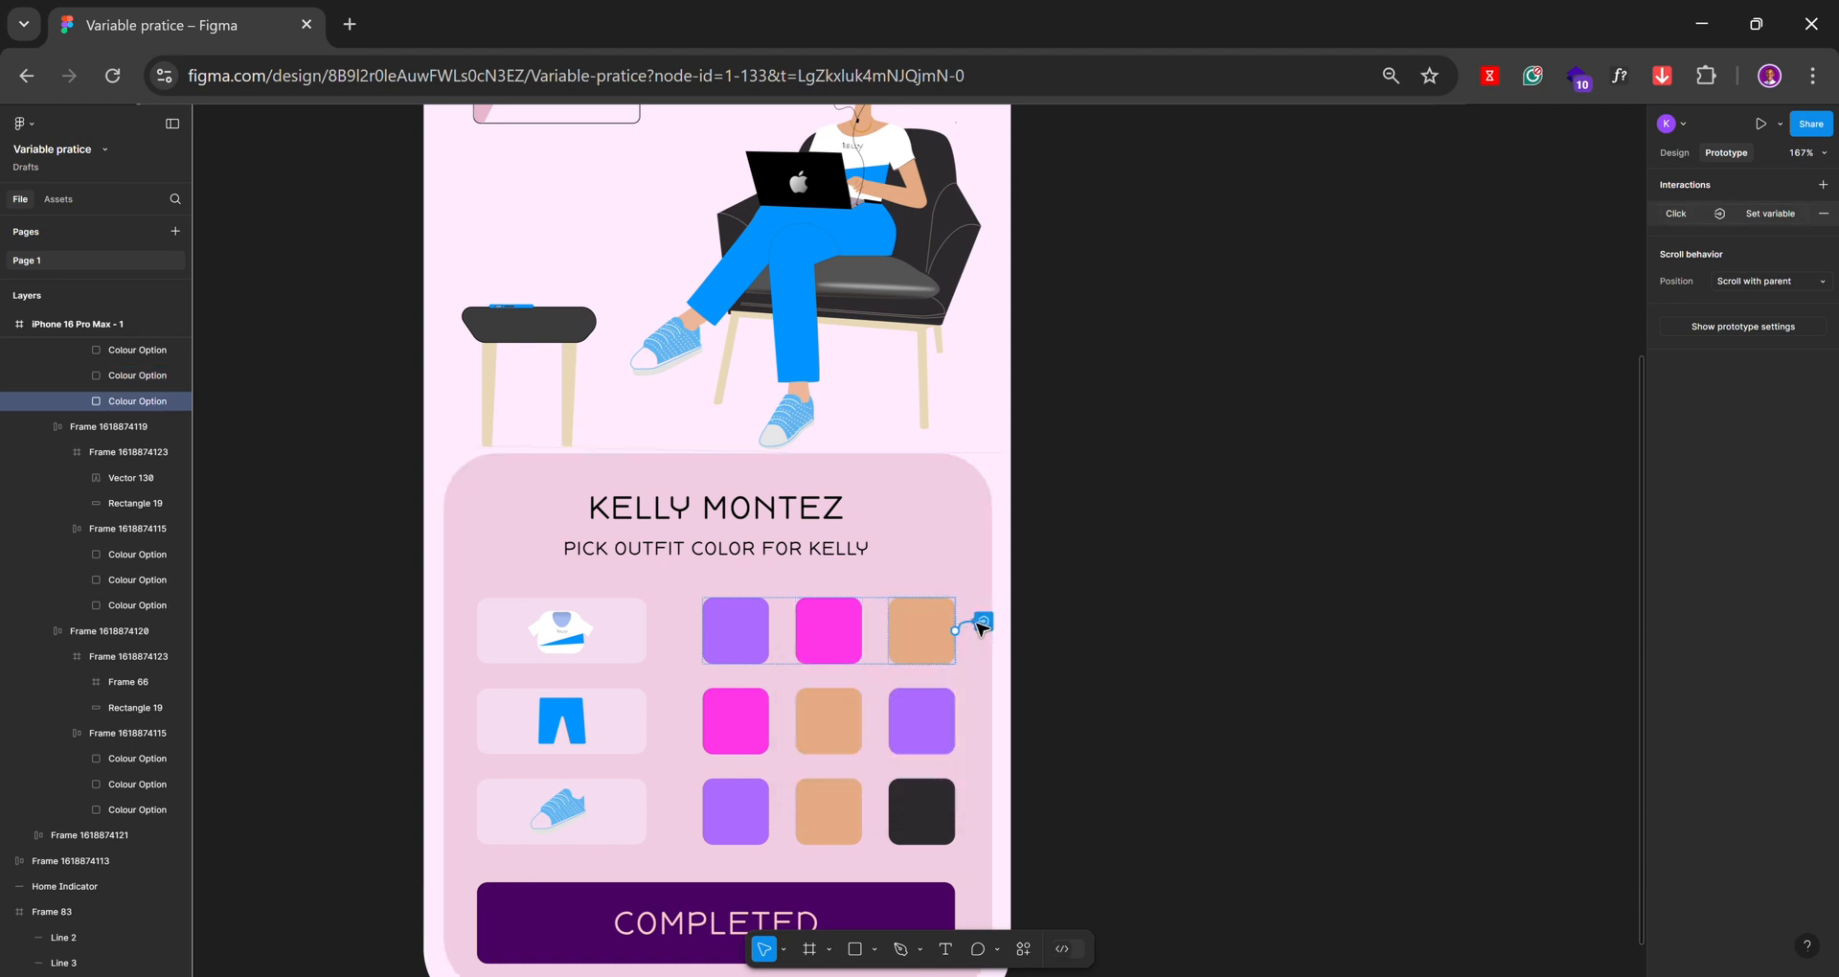
click(982, 623)
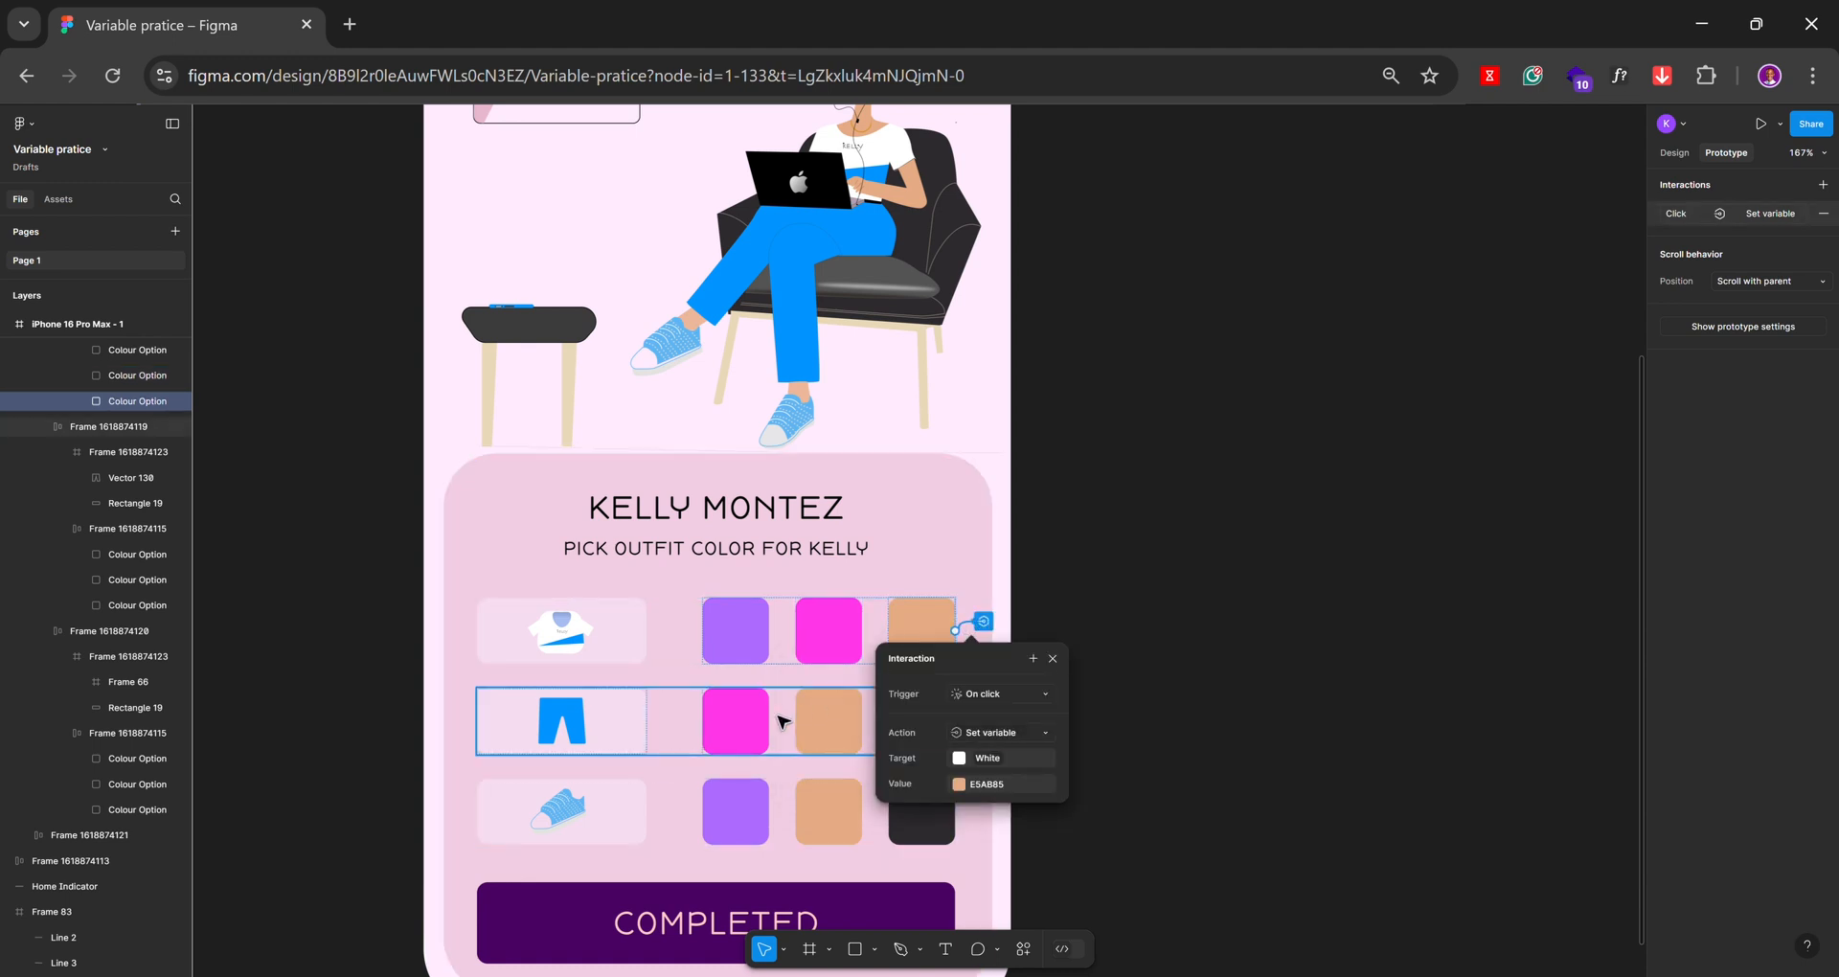
Review the target variable and value in the interactions of the three second-row trouser swatches
click(748, 726)
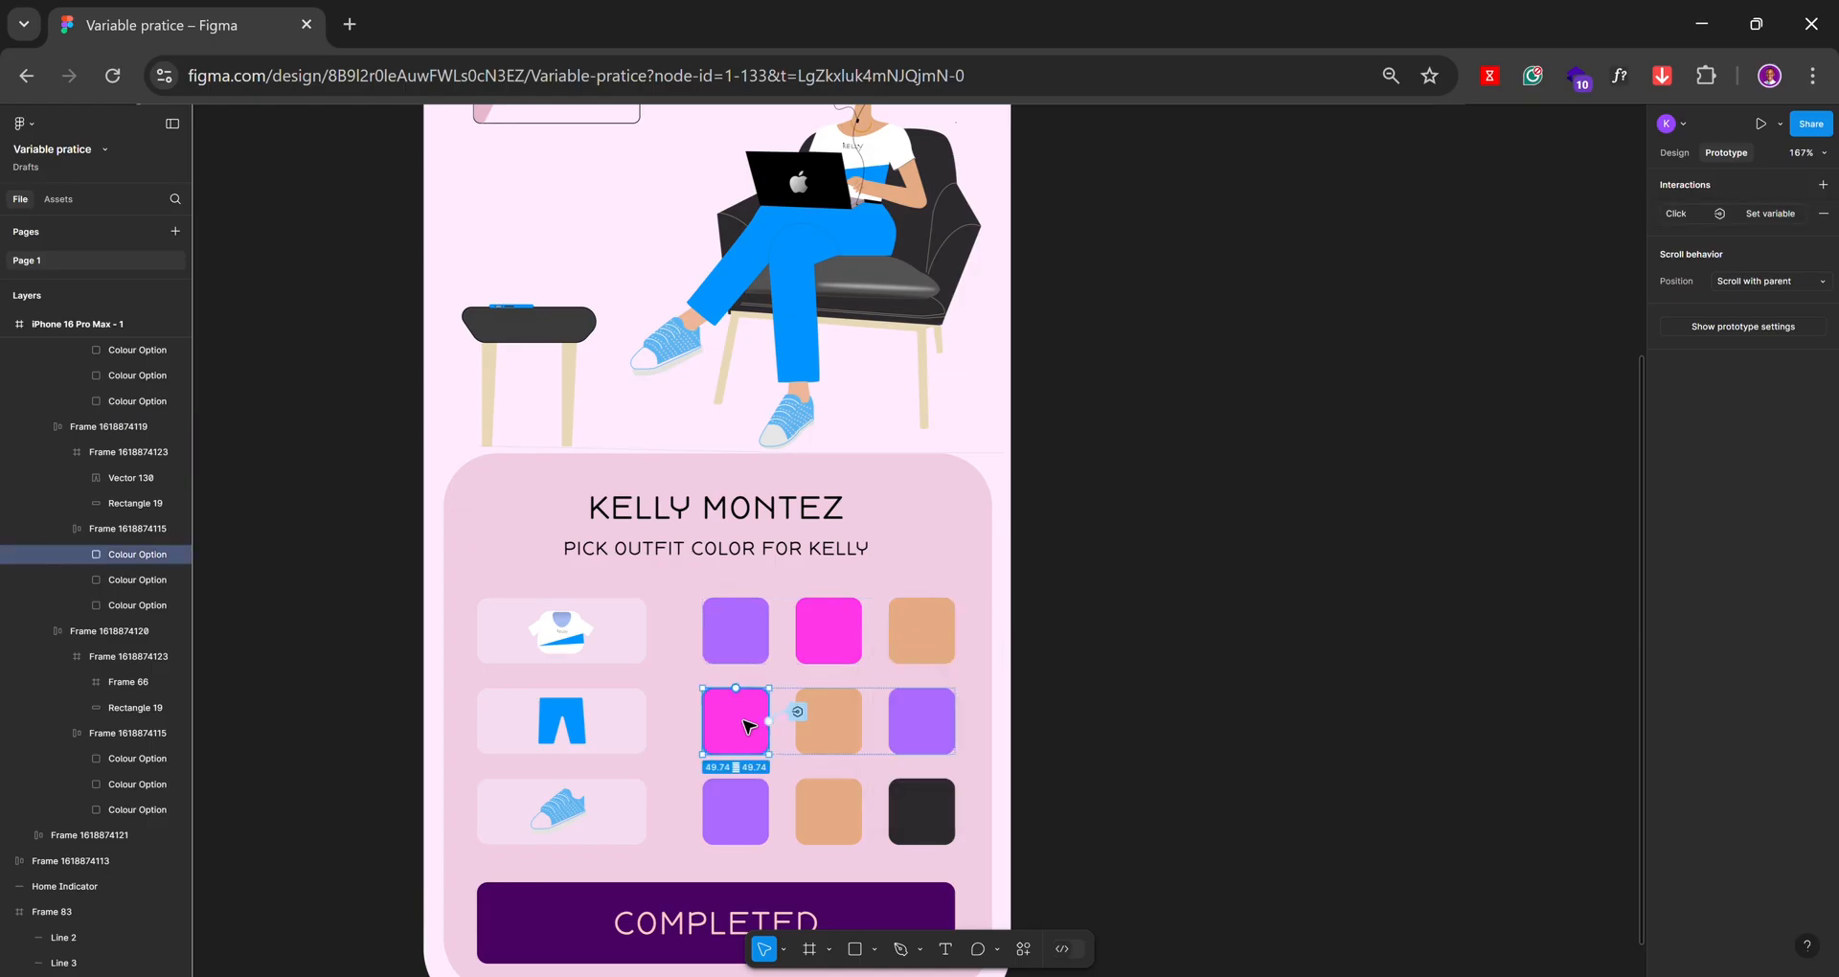
click(796, 714)
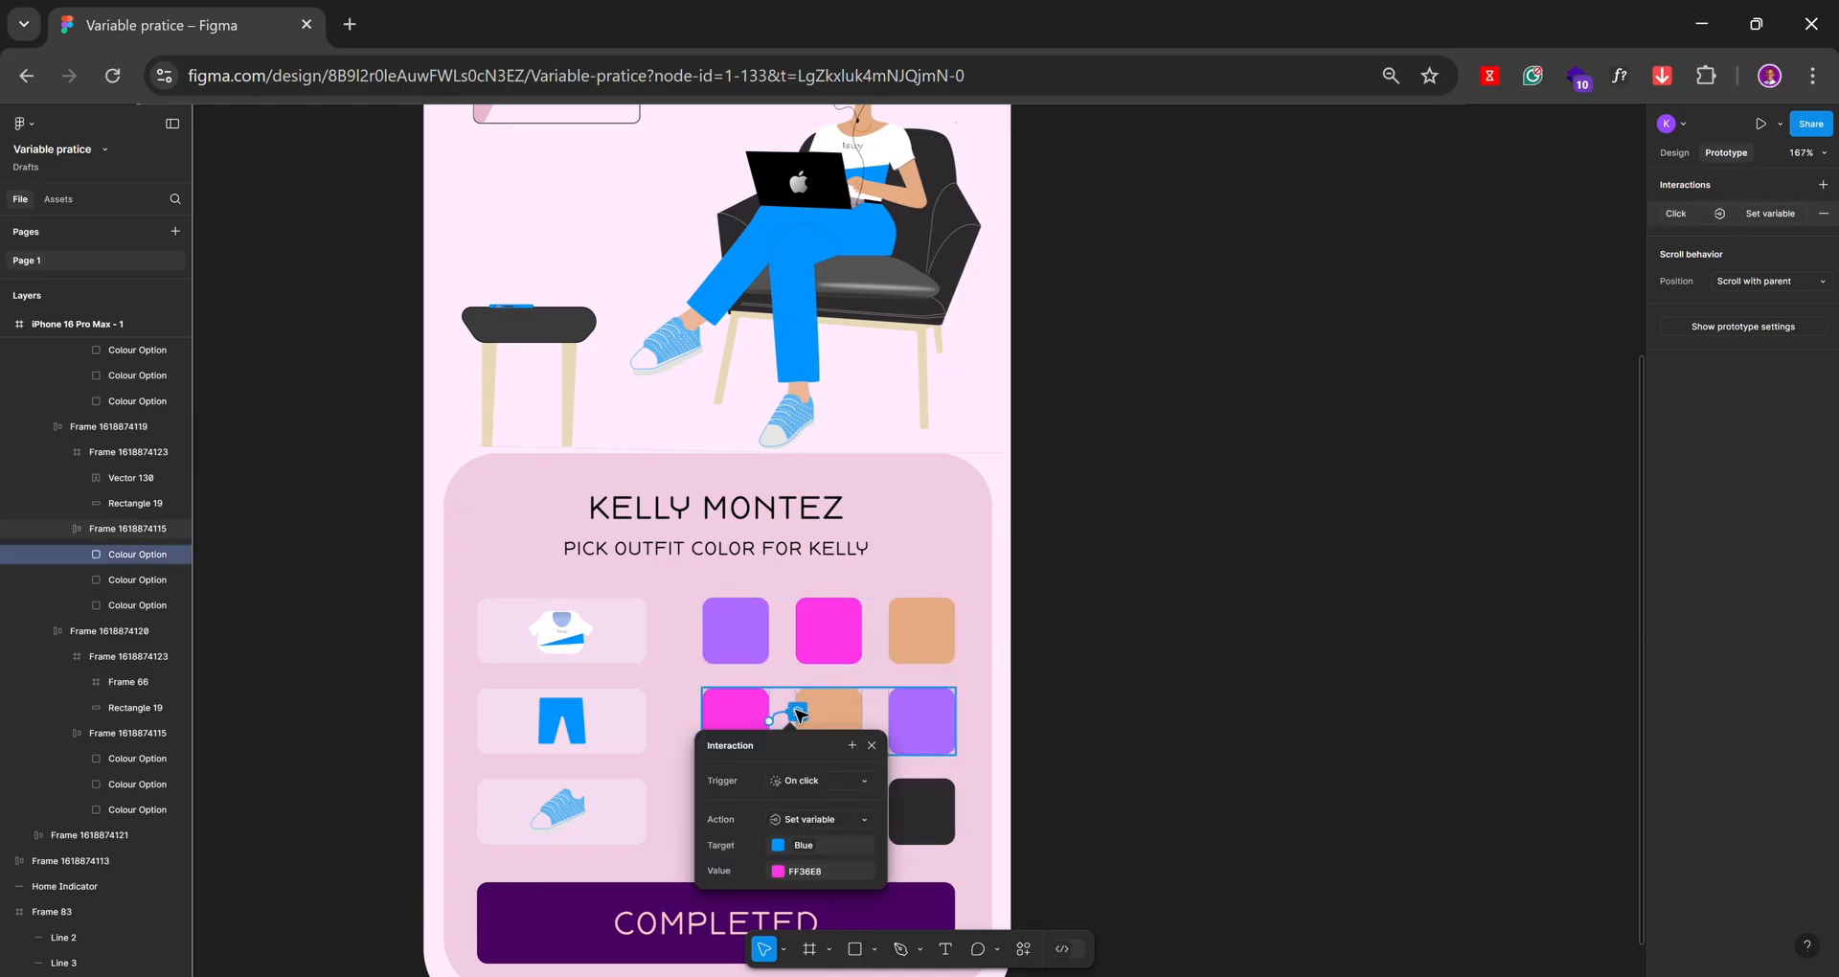
scroll(847, 625, down, 2)
click(847, 625)
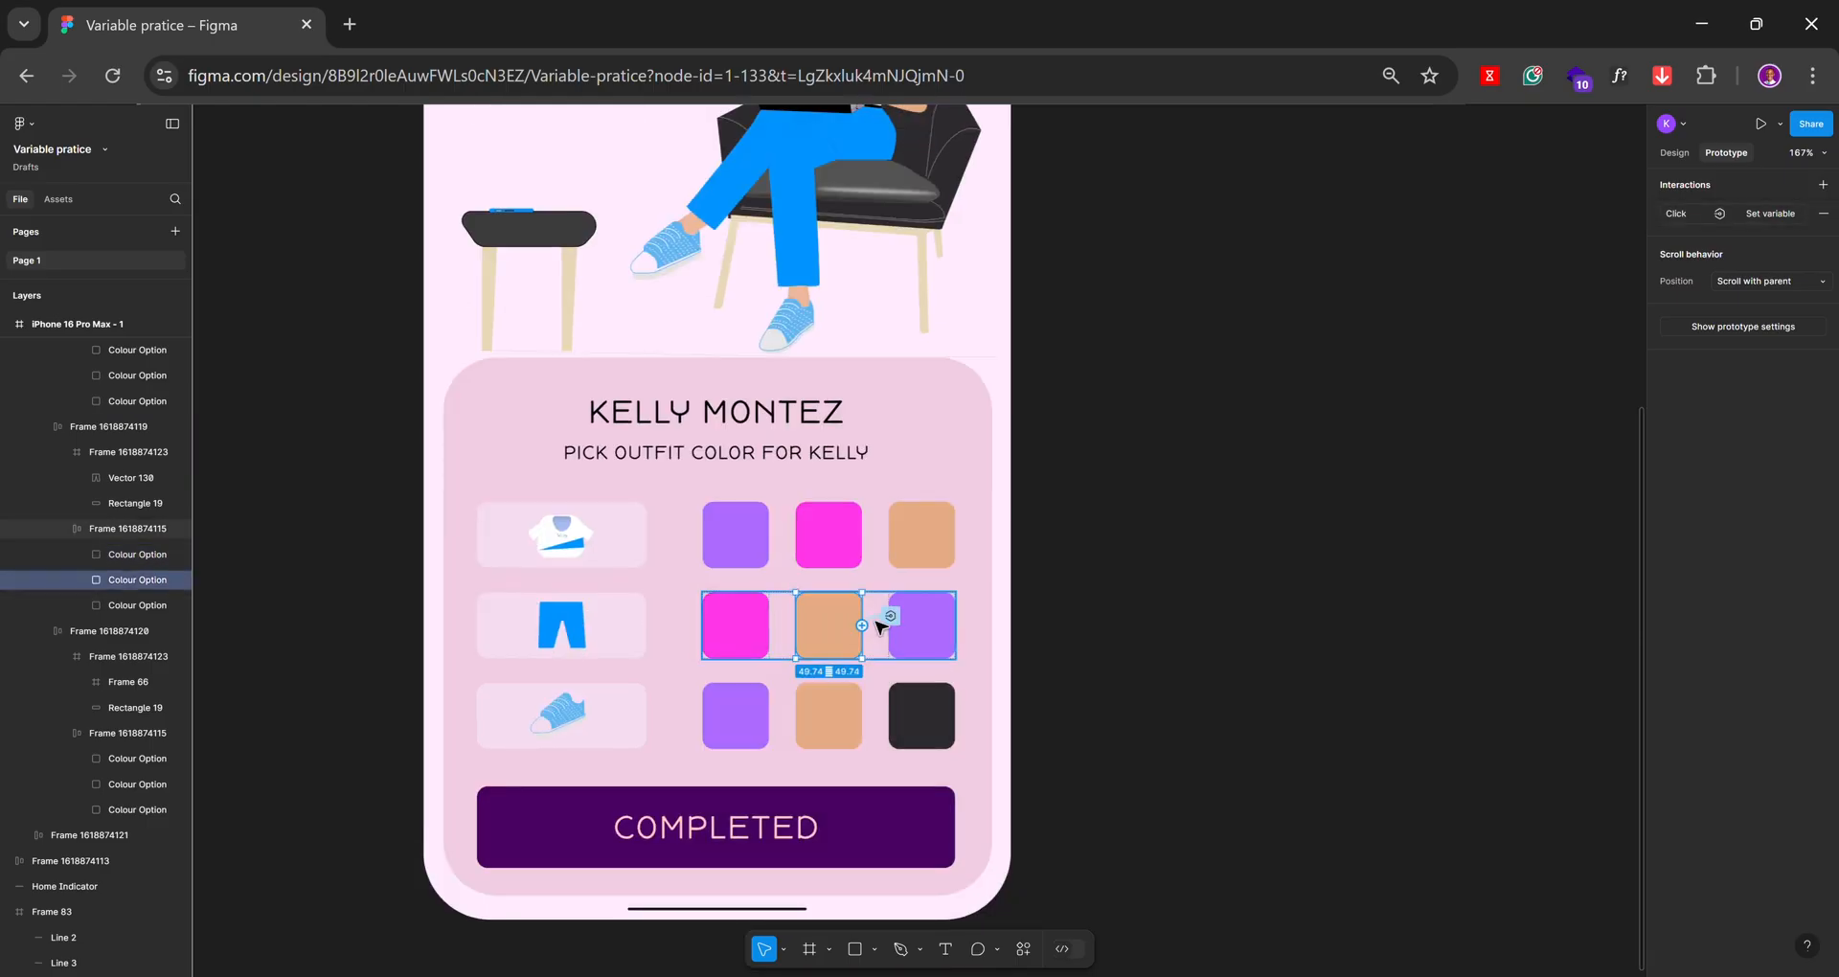
click(890, 618)
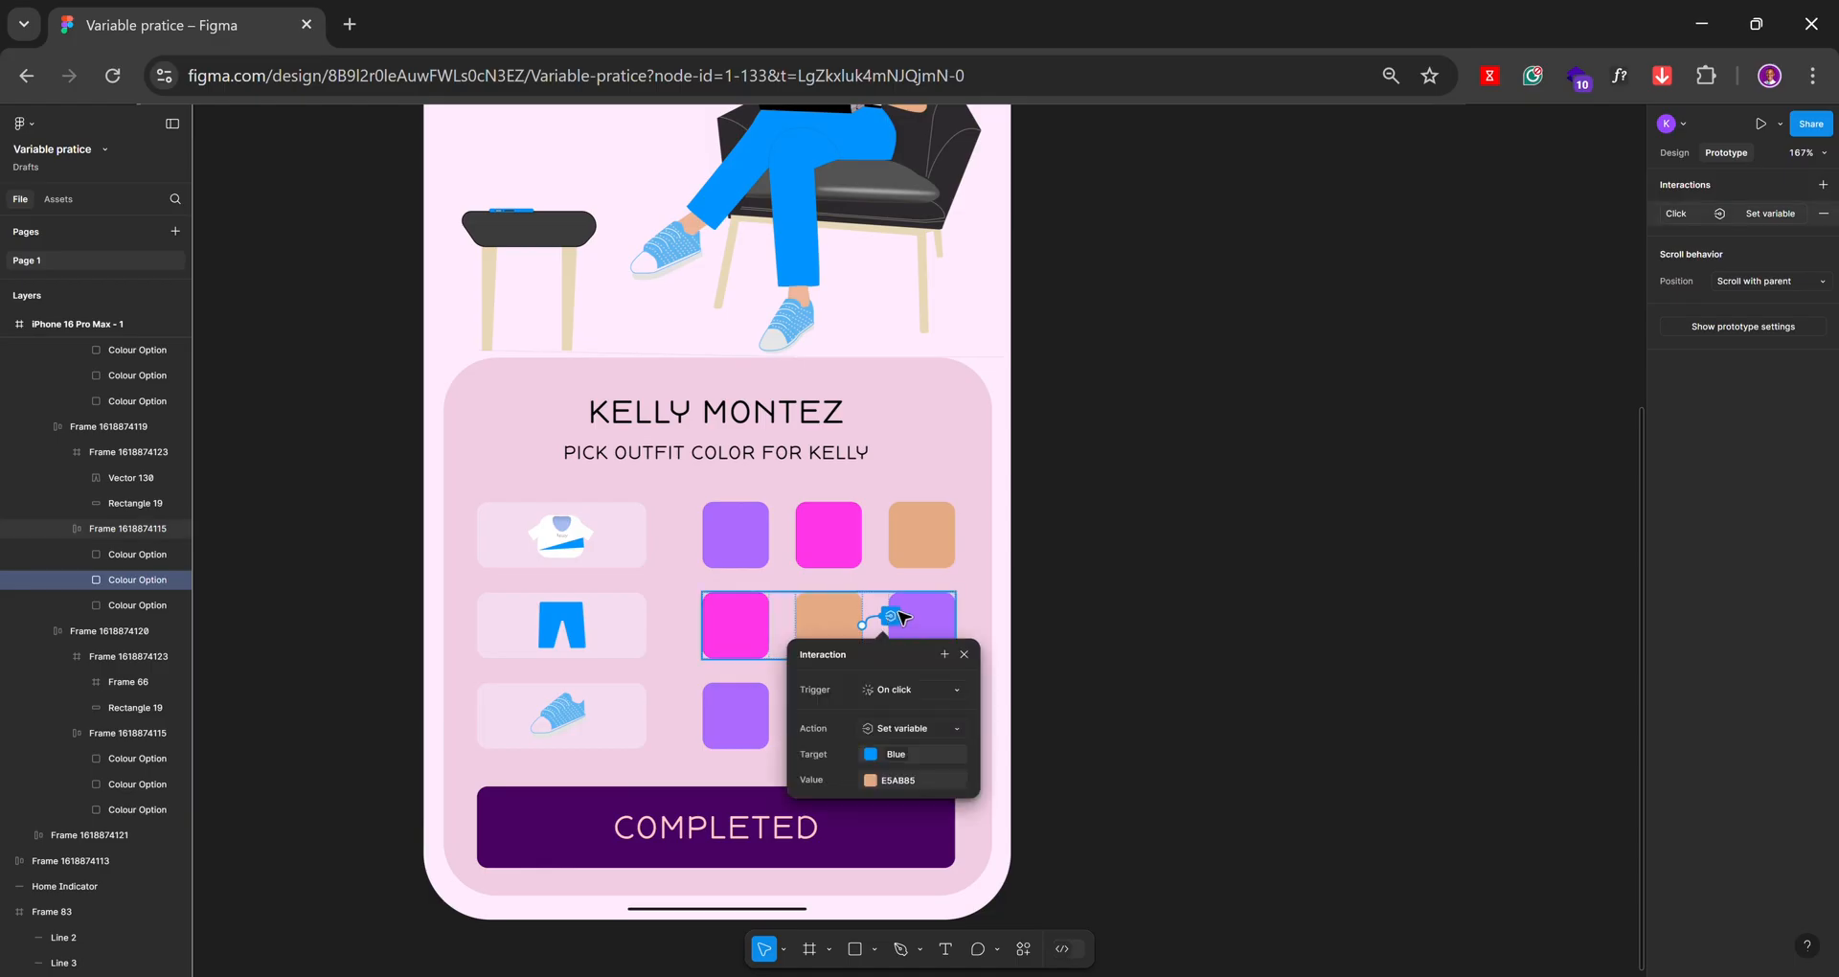
click(923, 618)
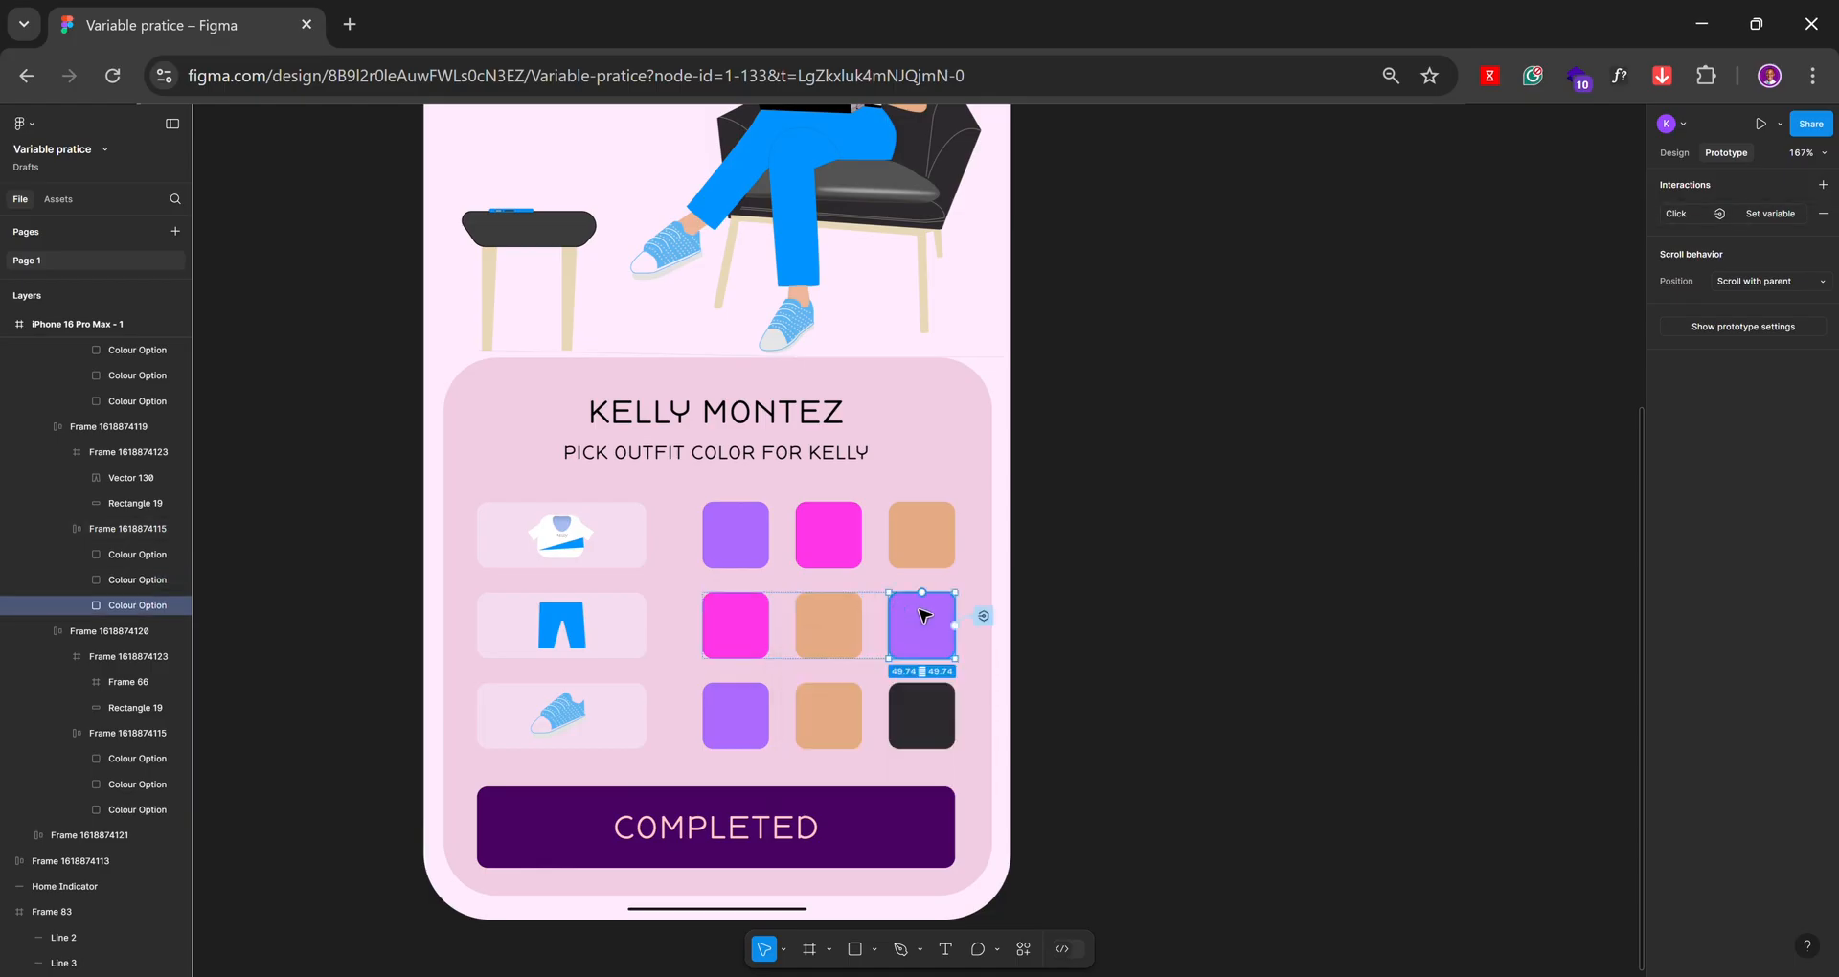
click(984, 616)
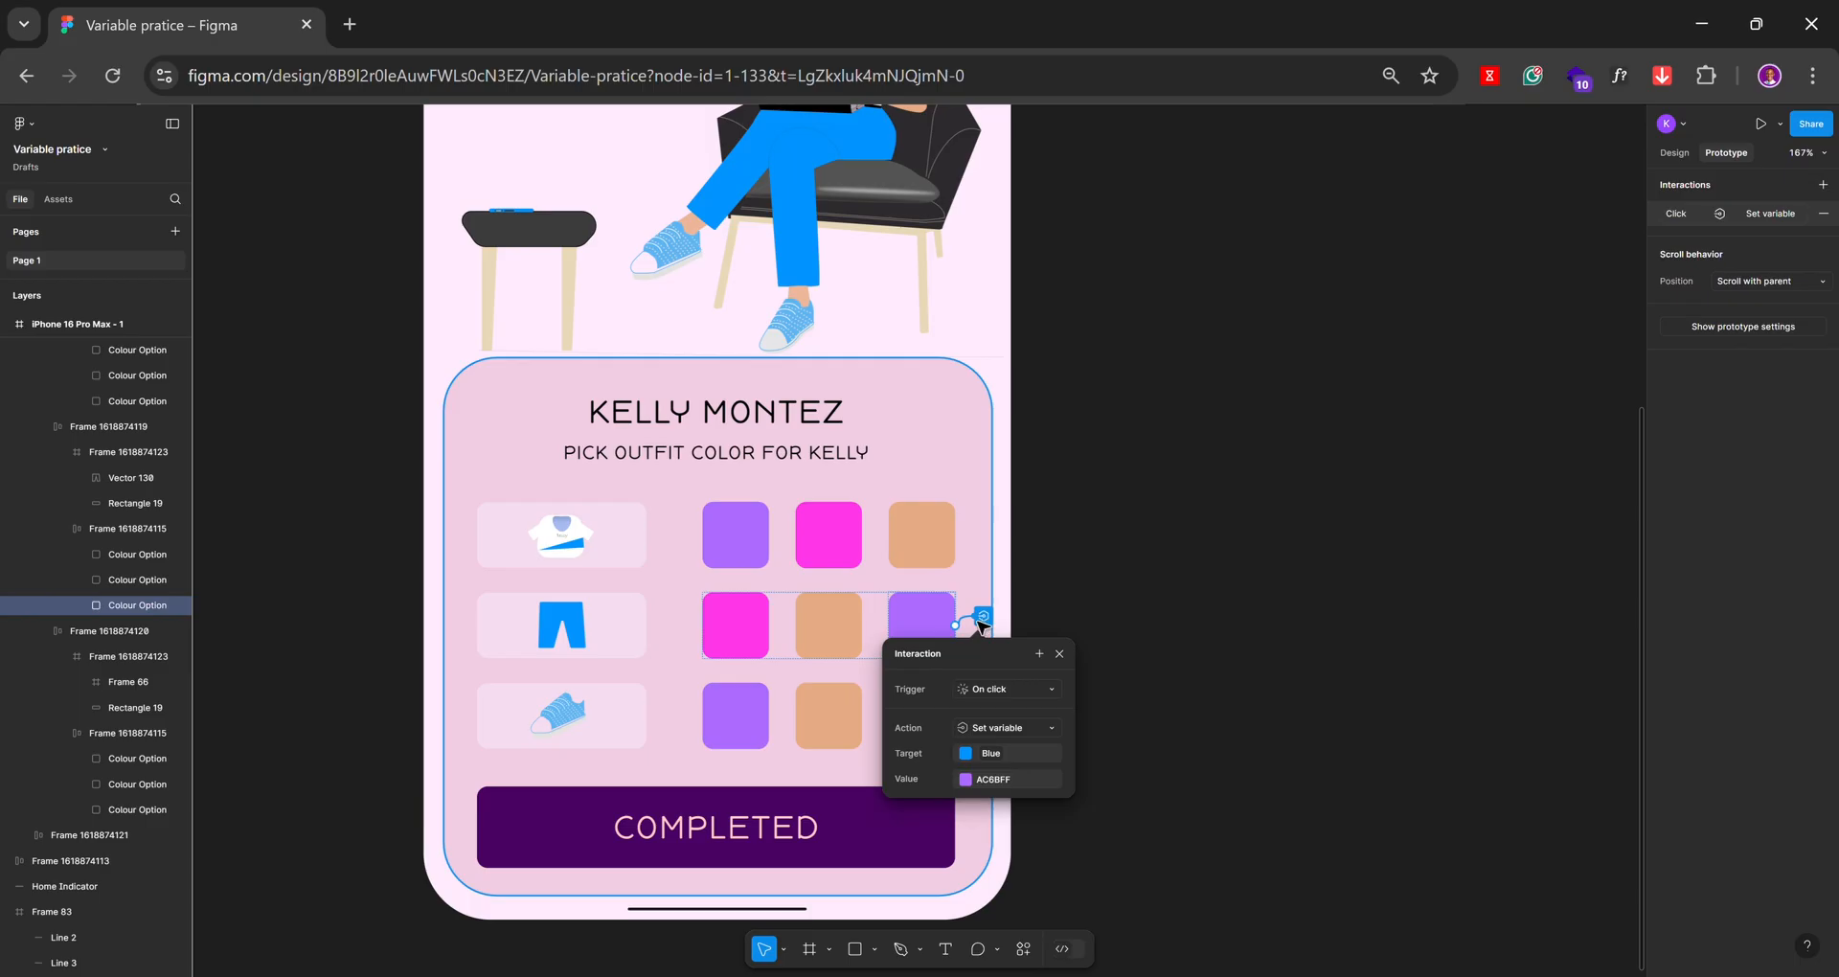
Review the target variable and value in the interactions of the three third-row shoe swatches
click(757, 711)
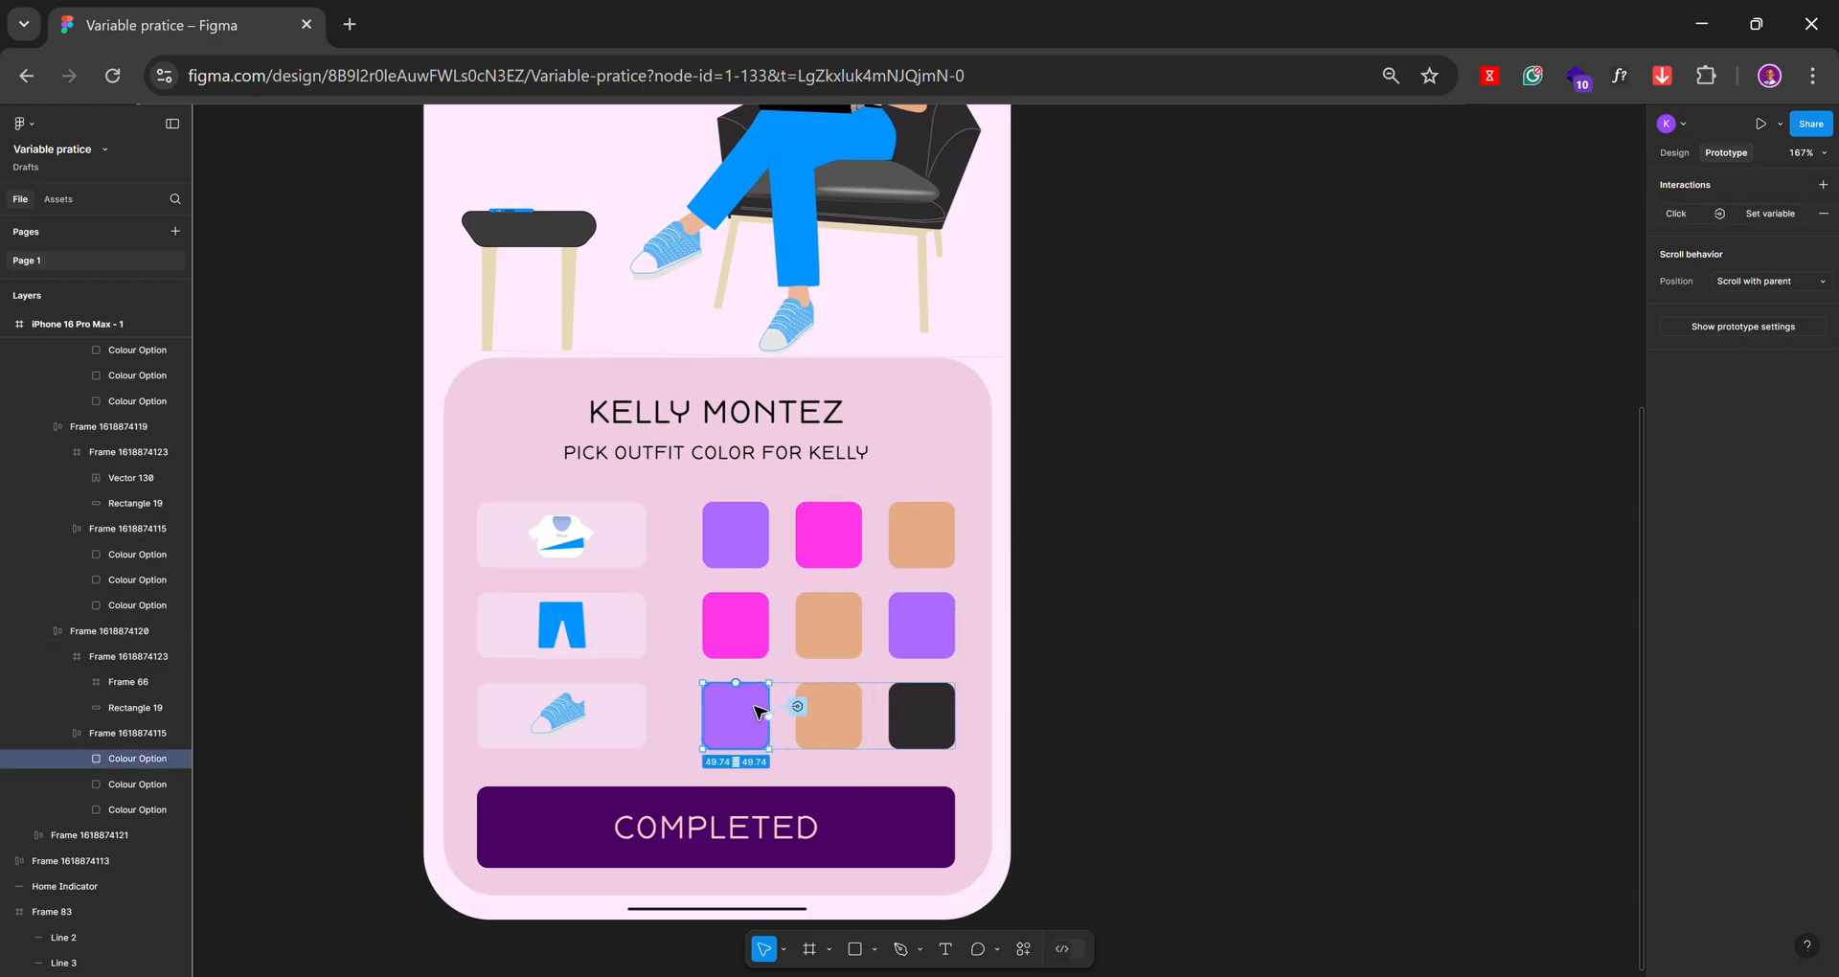
click(801, 707)
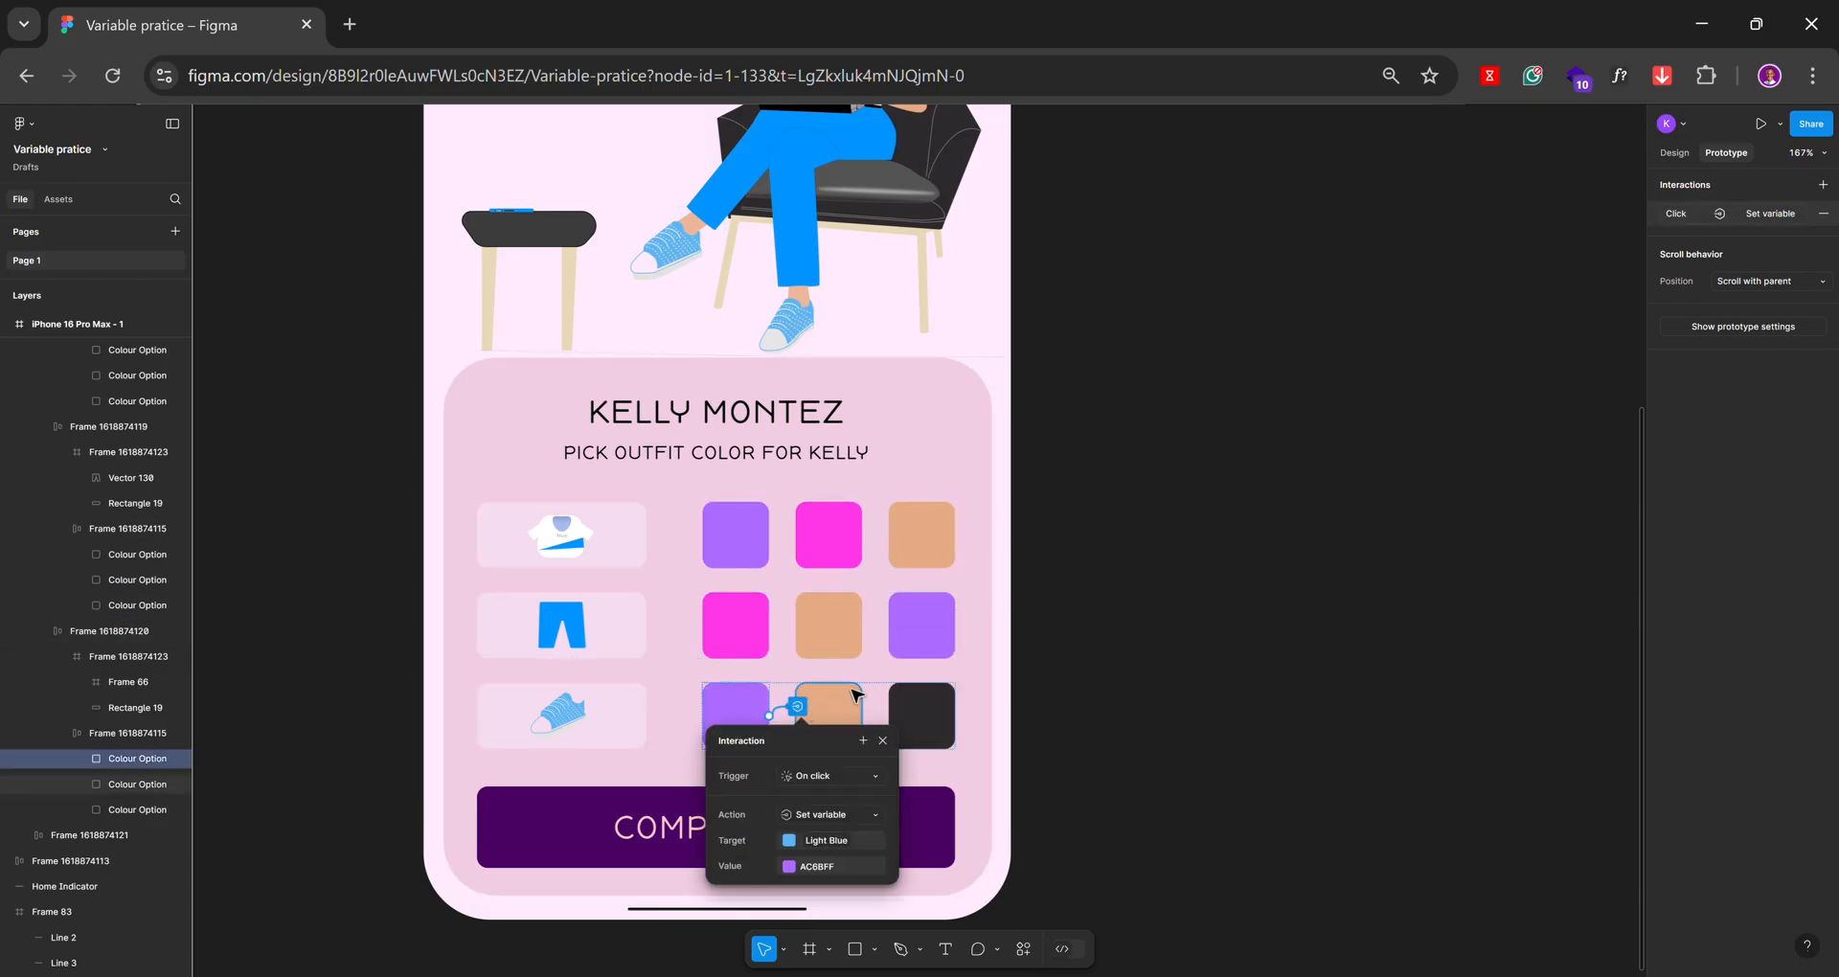
click(851, 707)
click(891, 709)
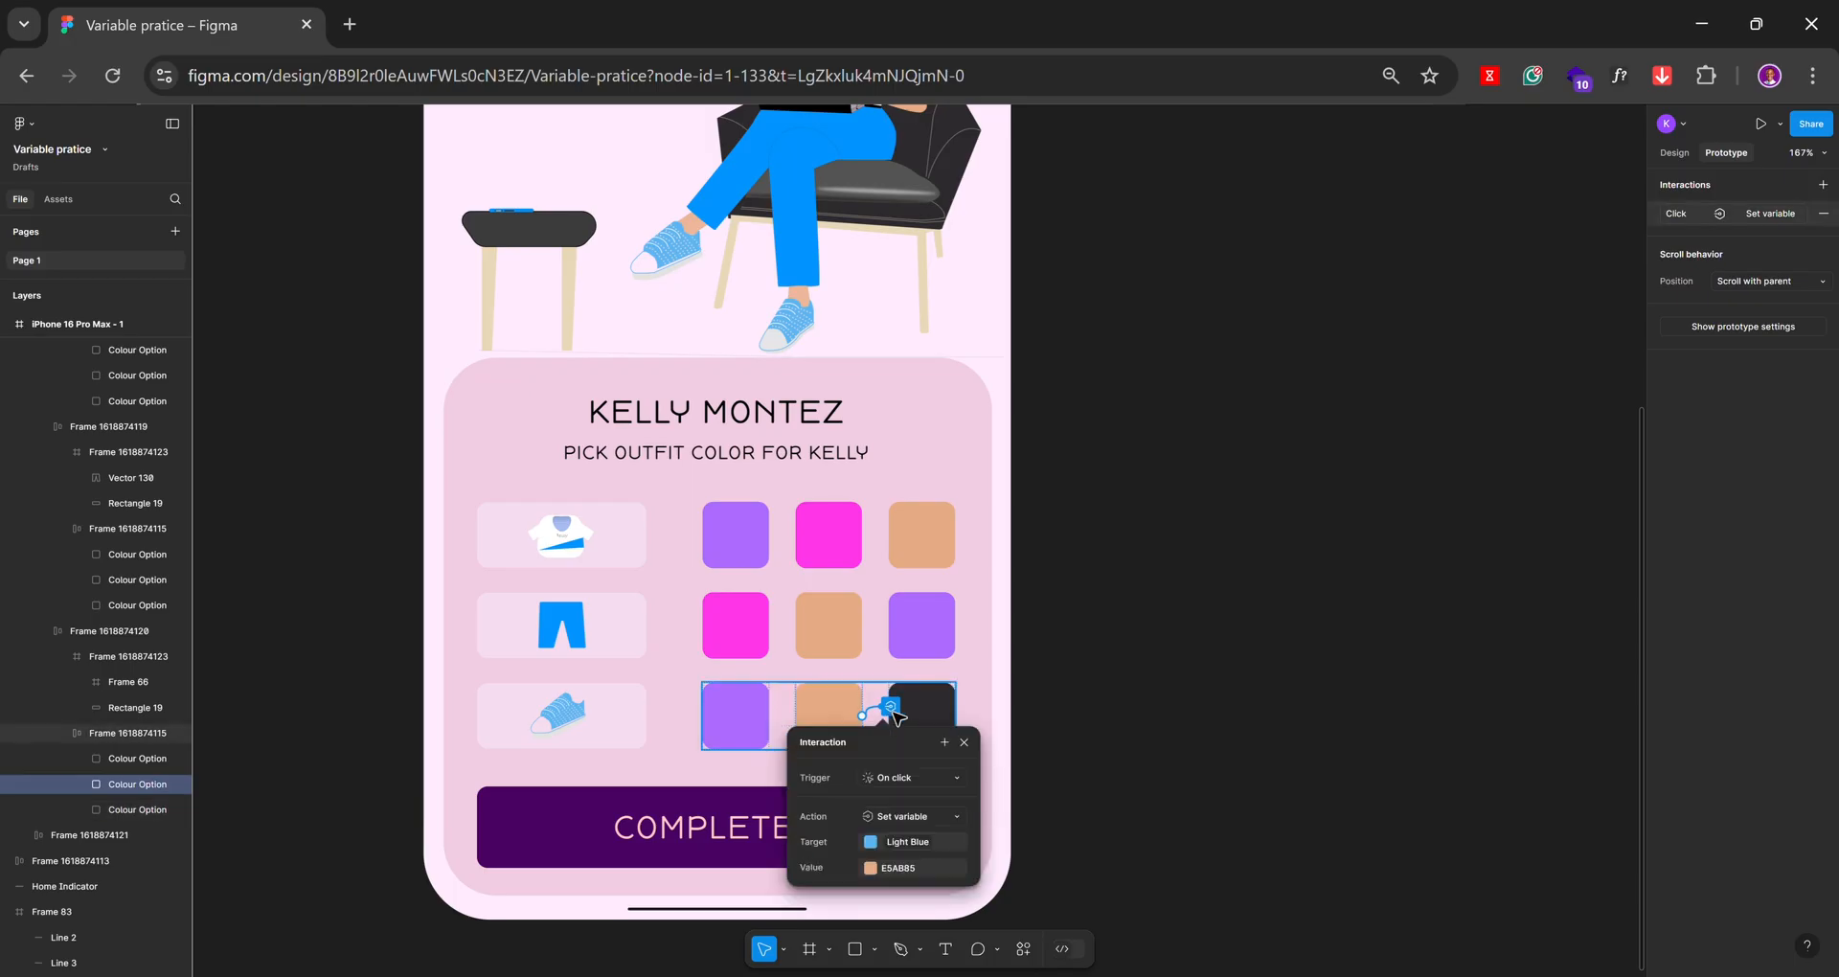
click(935, 709)
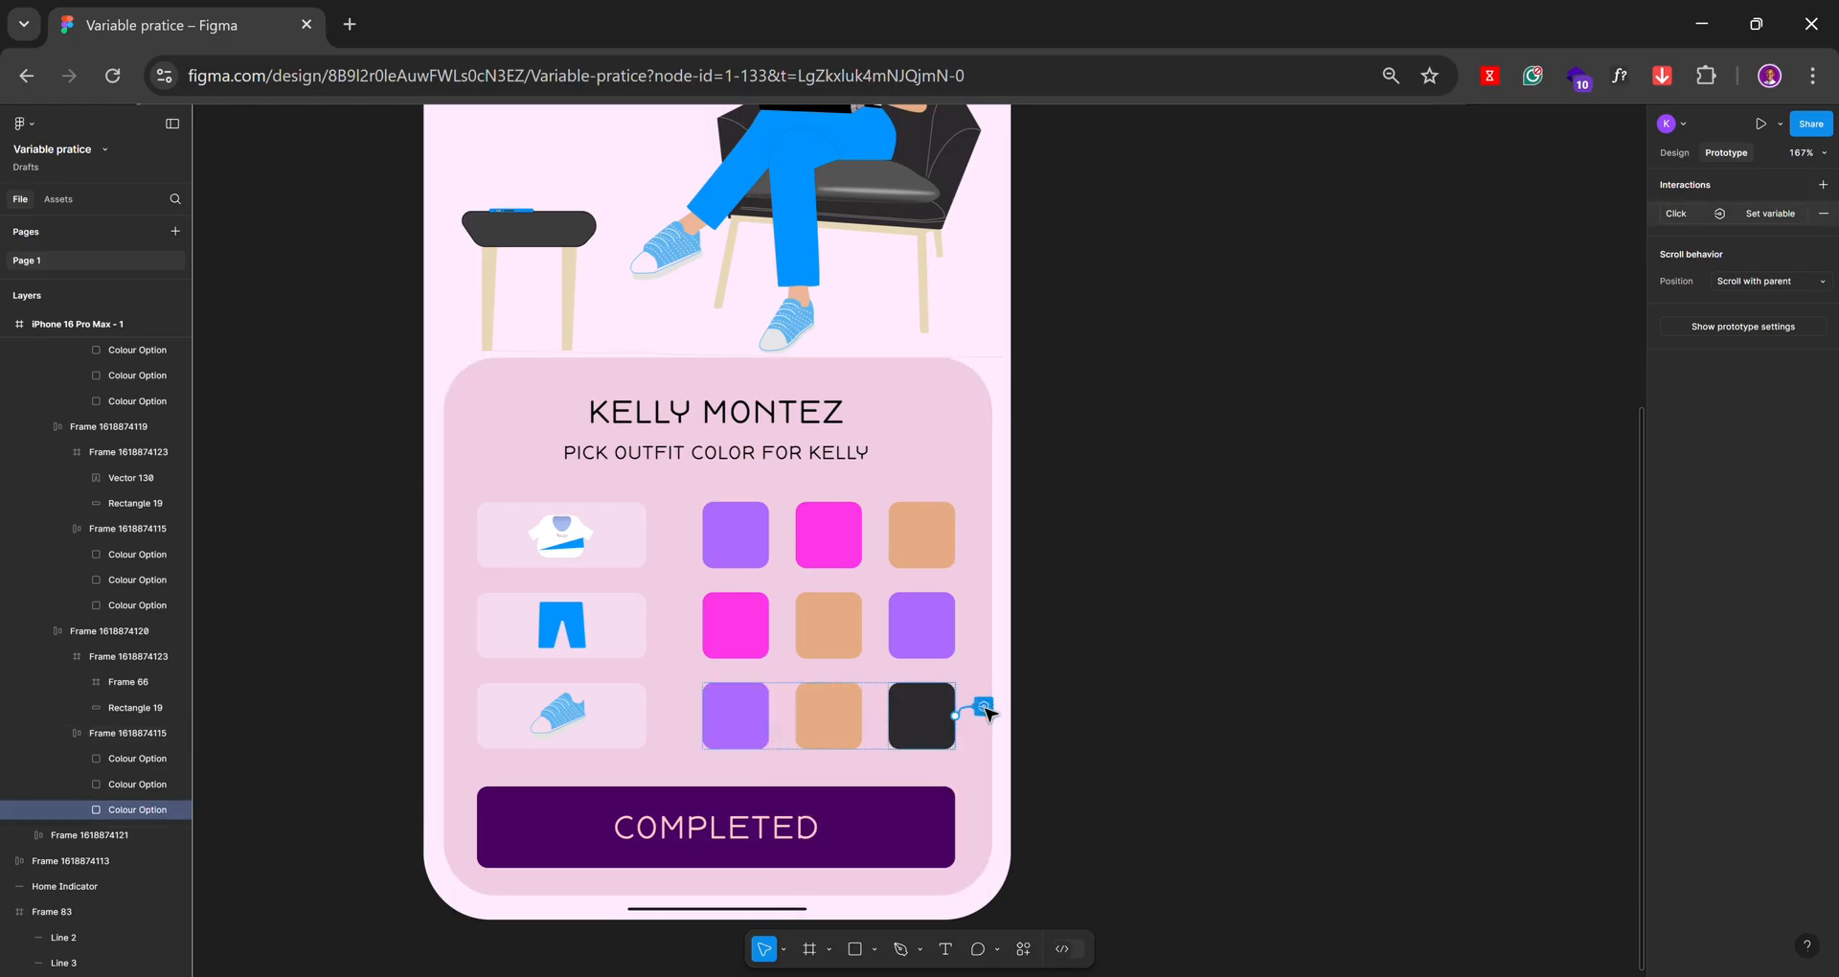
click(982, 707)
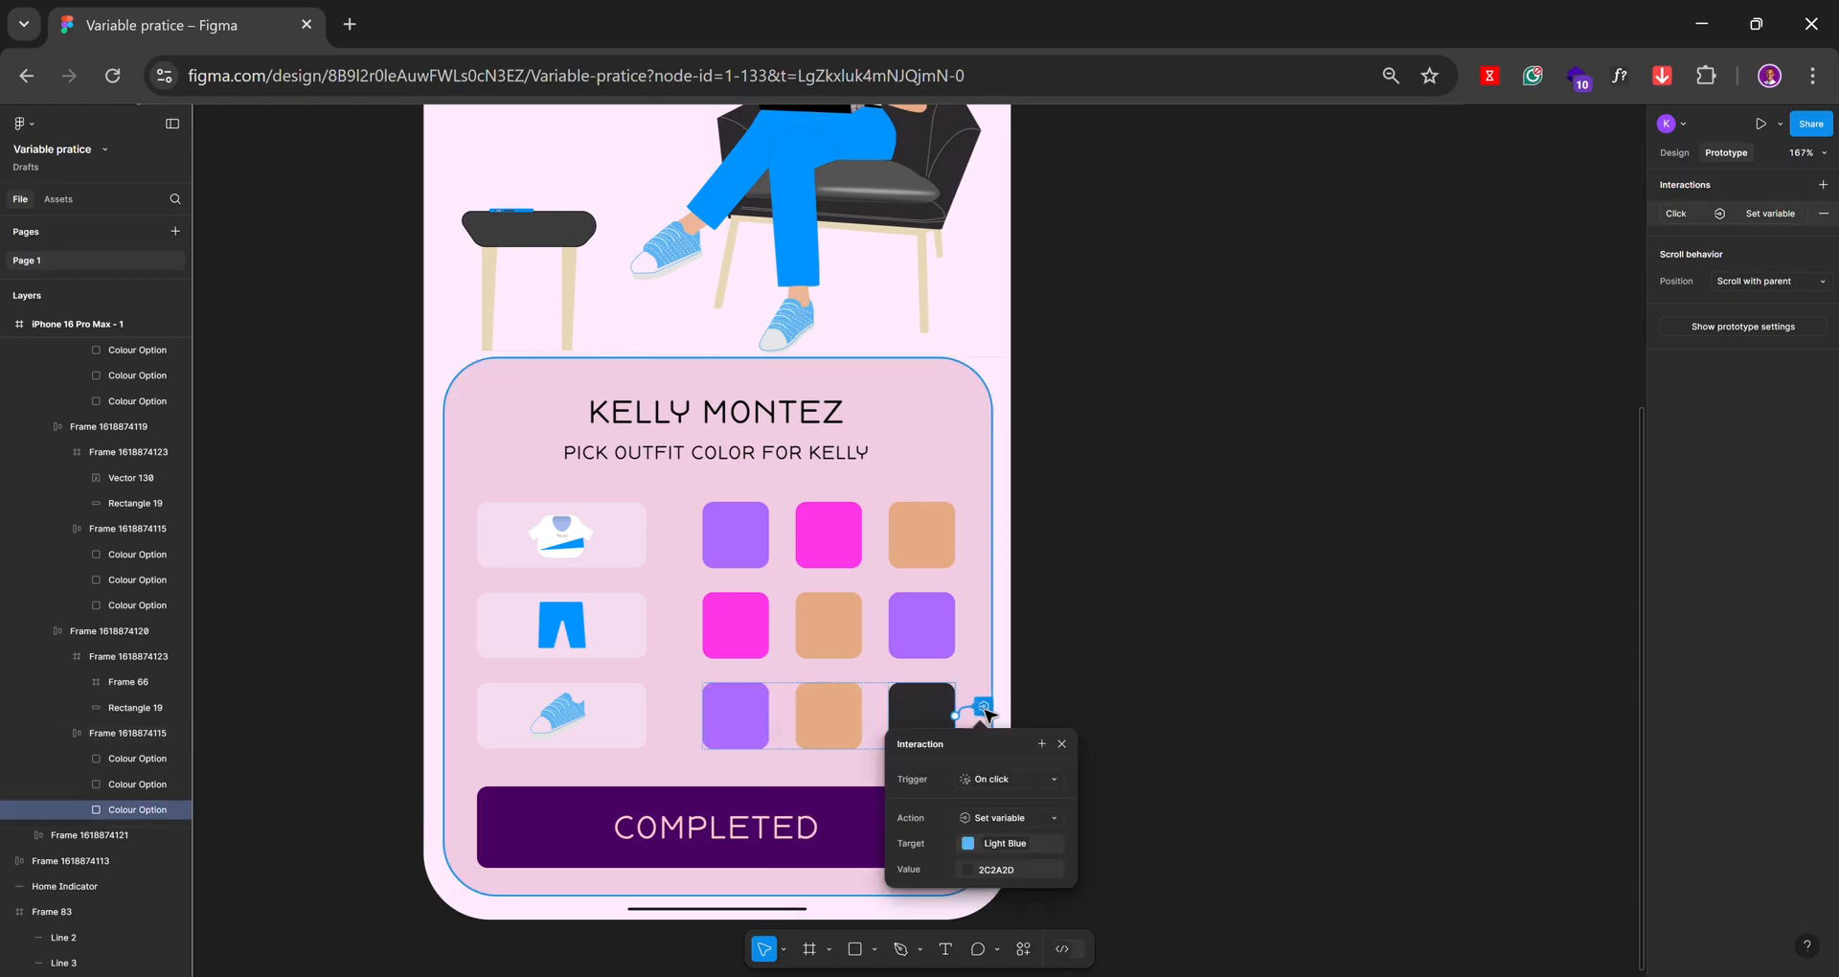
click(1140, 591)
Inspect the selection colours of the third-row shoe illustration to check its linked variable, and deselect it
scroll(1145, 579, down, 3)
scroll(695, 702, up, 5)
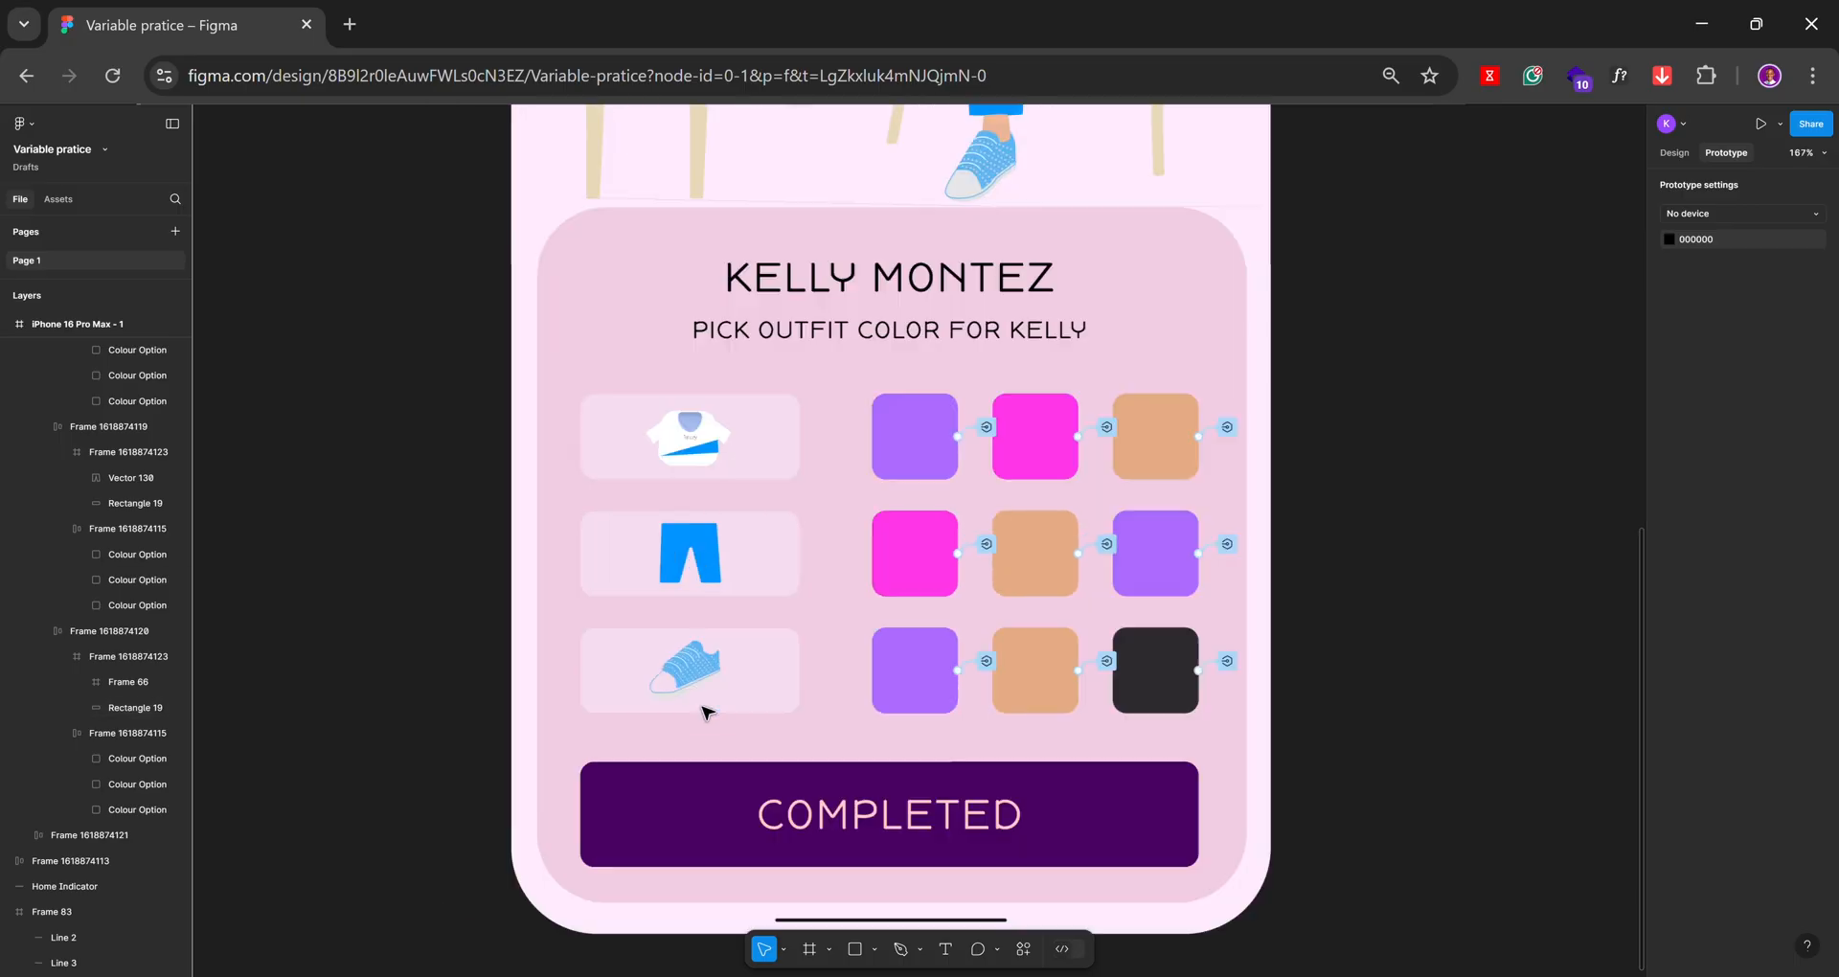
click(716, 692)
double_click(716, 688)
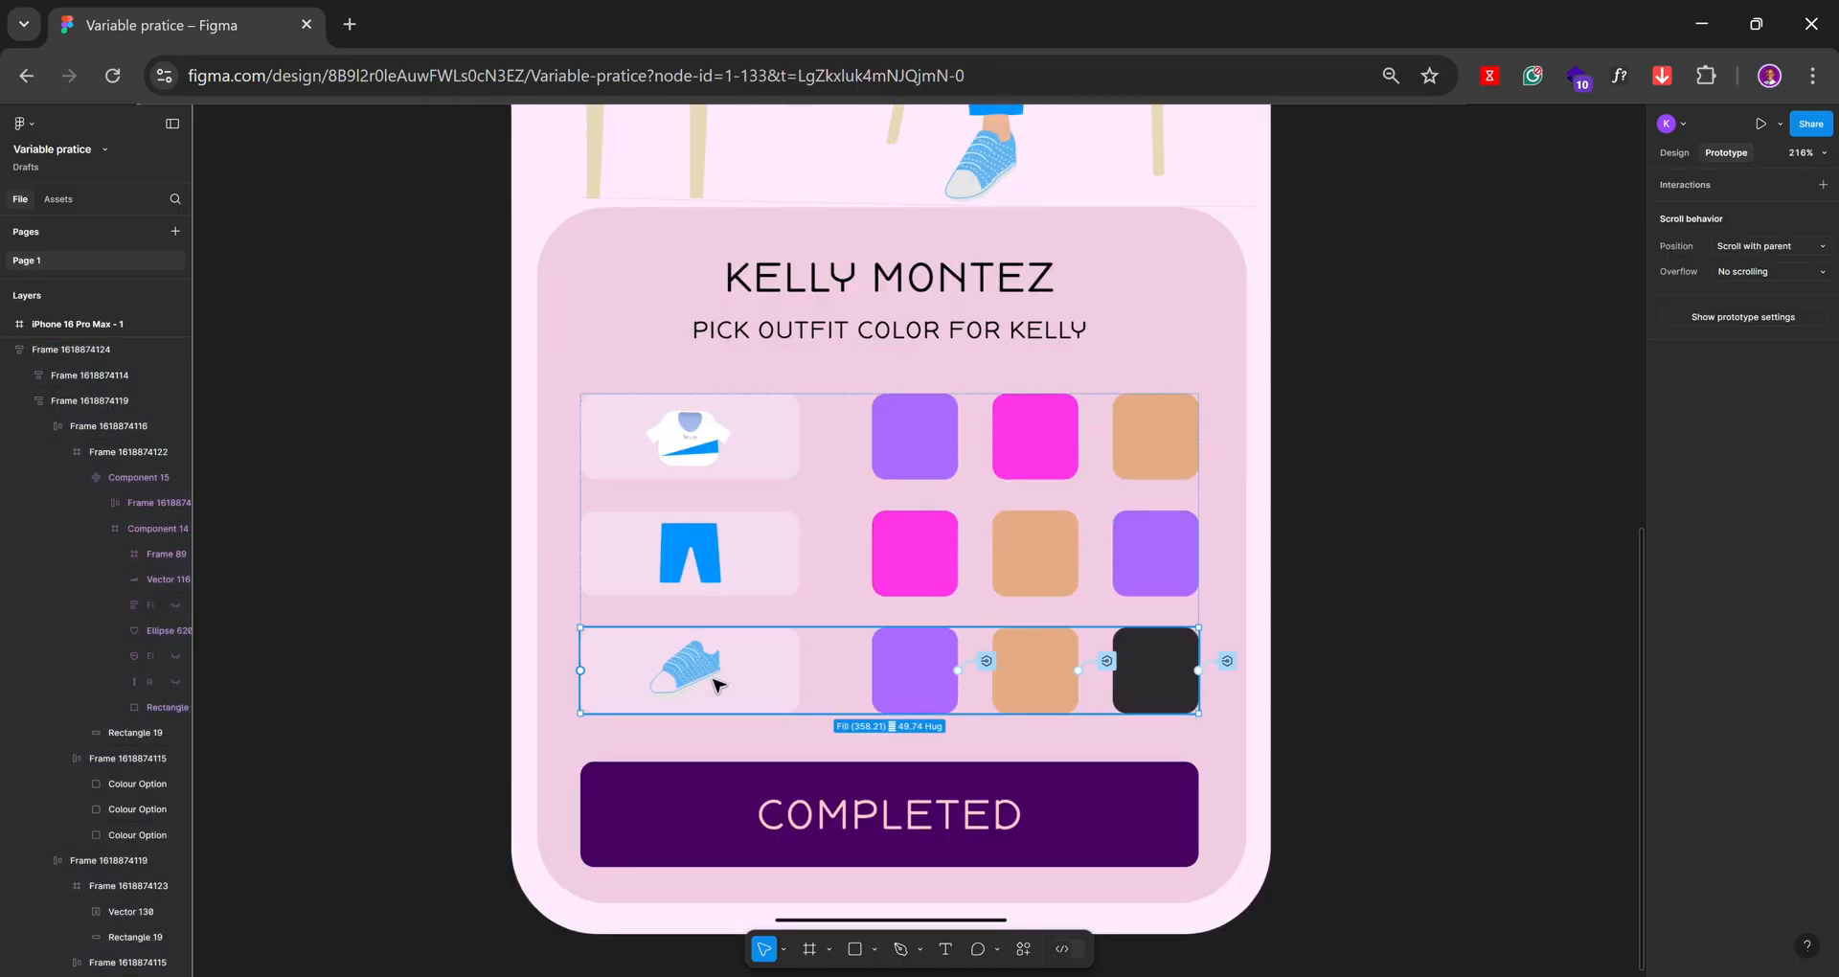
click(714, 675)
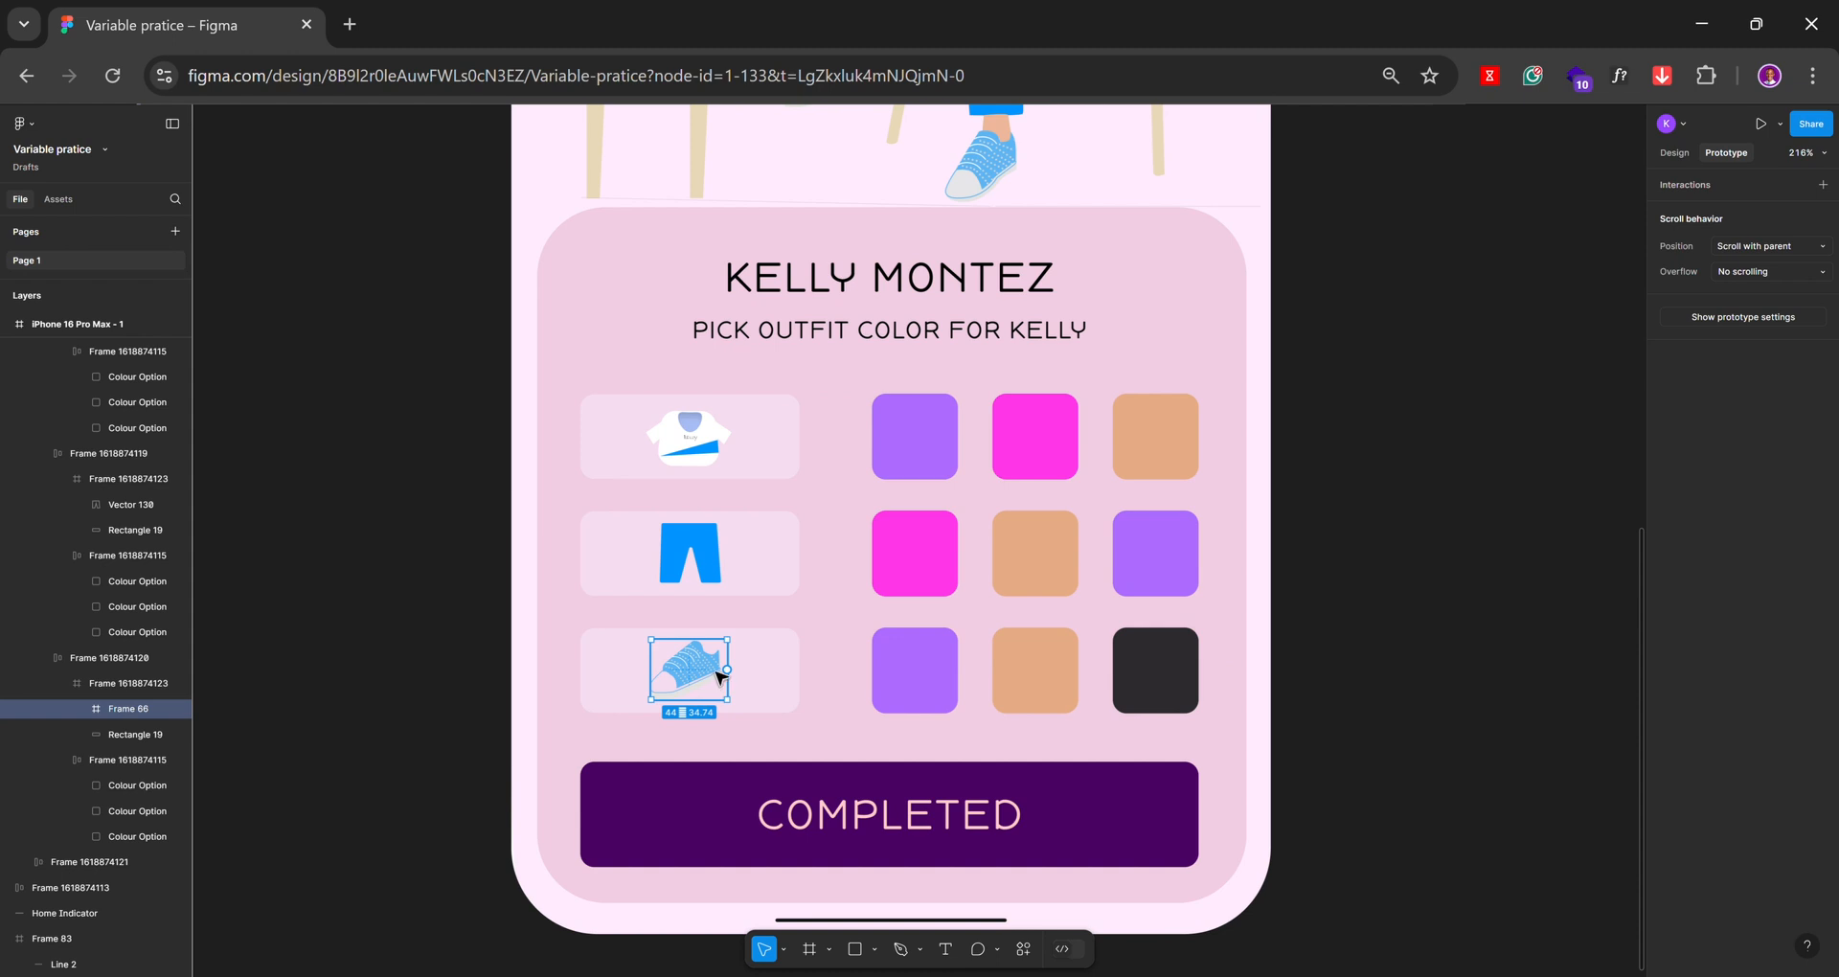
click(1674, 154)
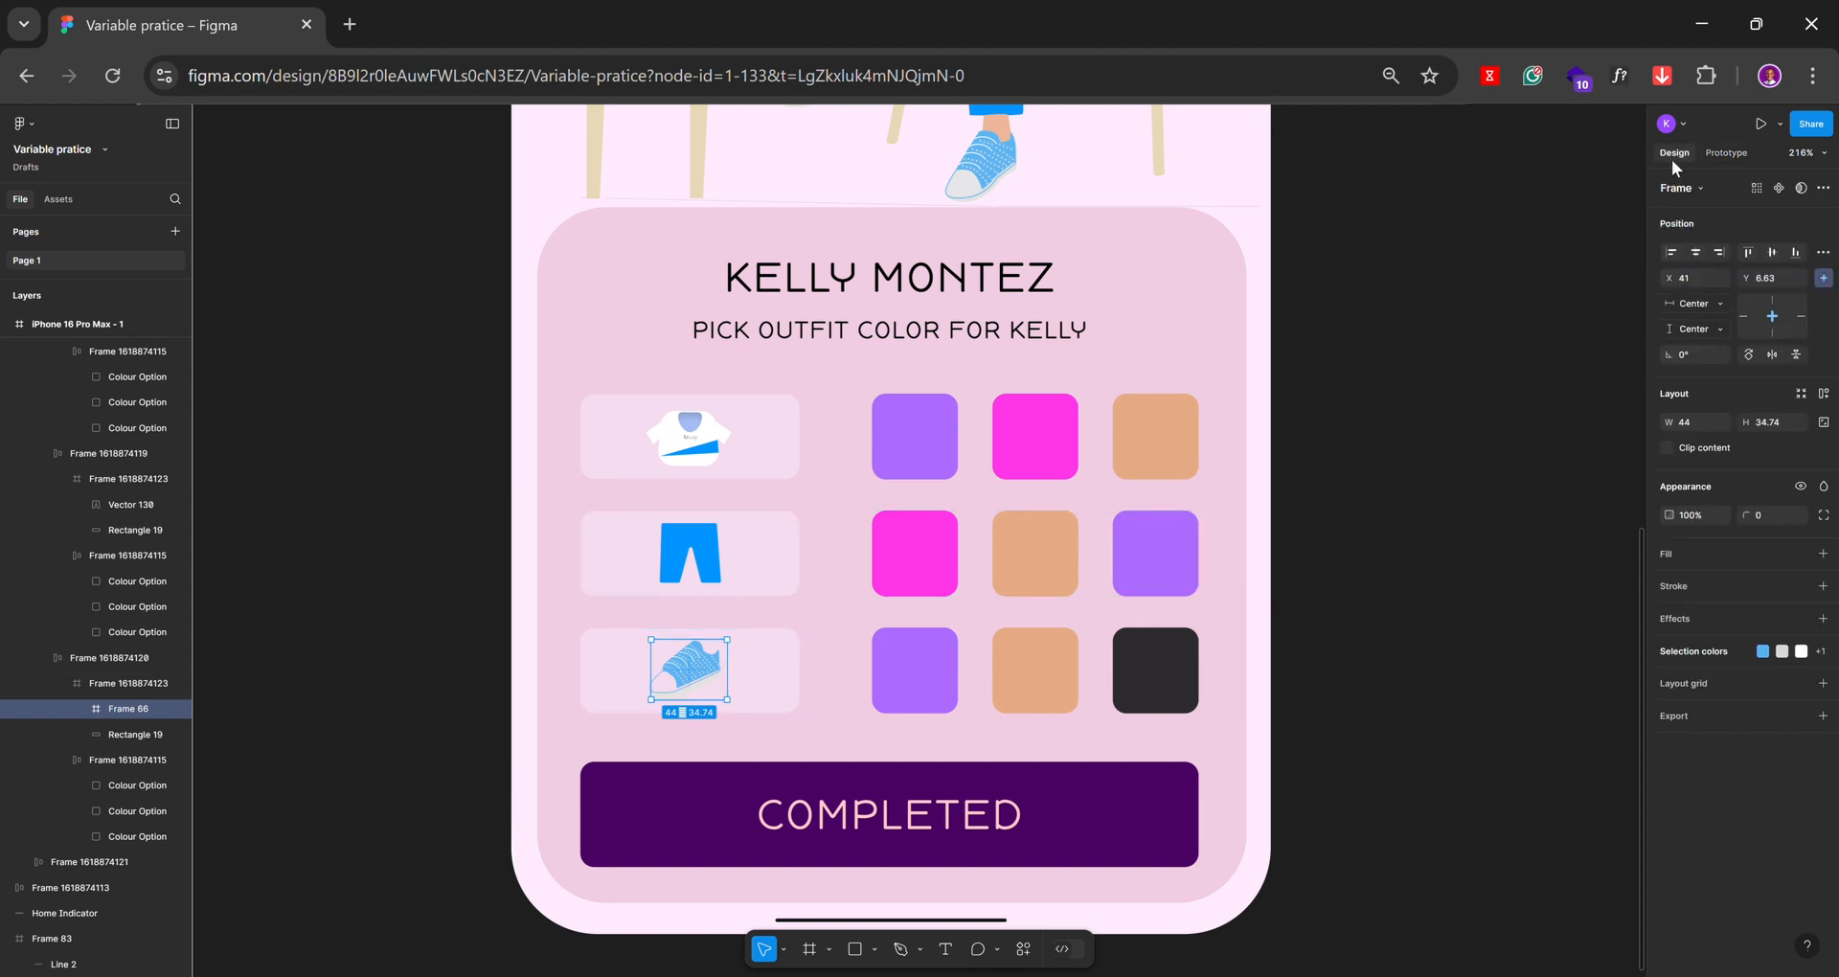
click(1714, 648)
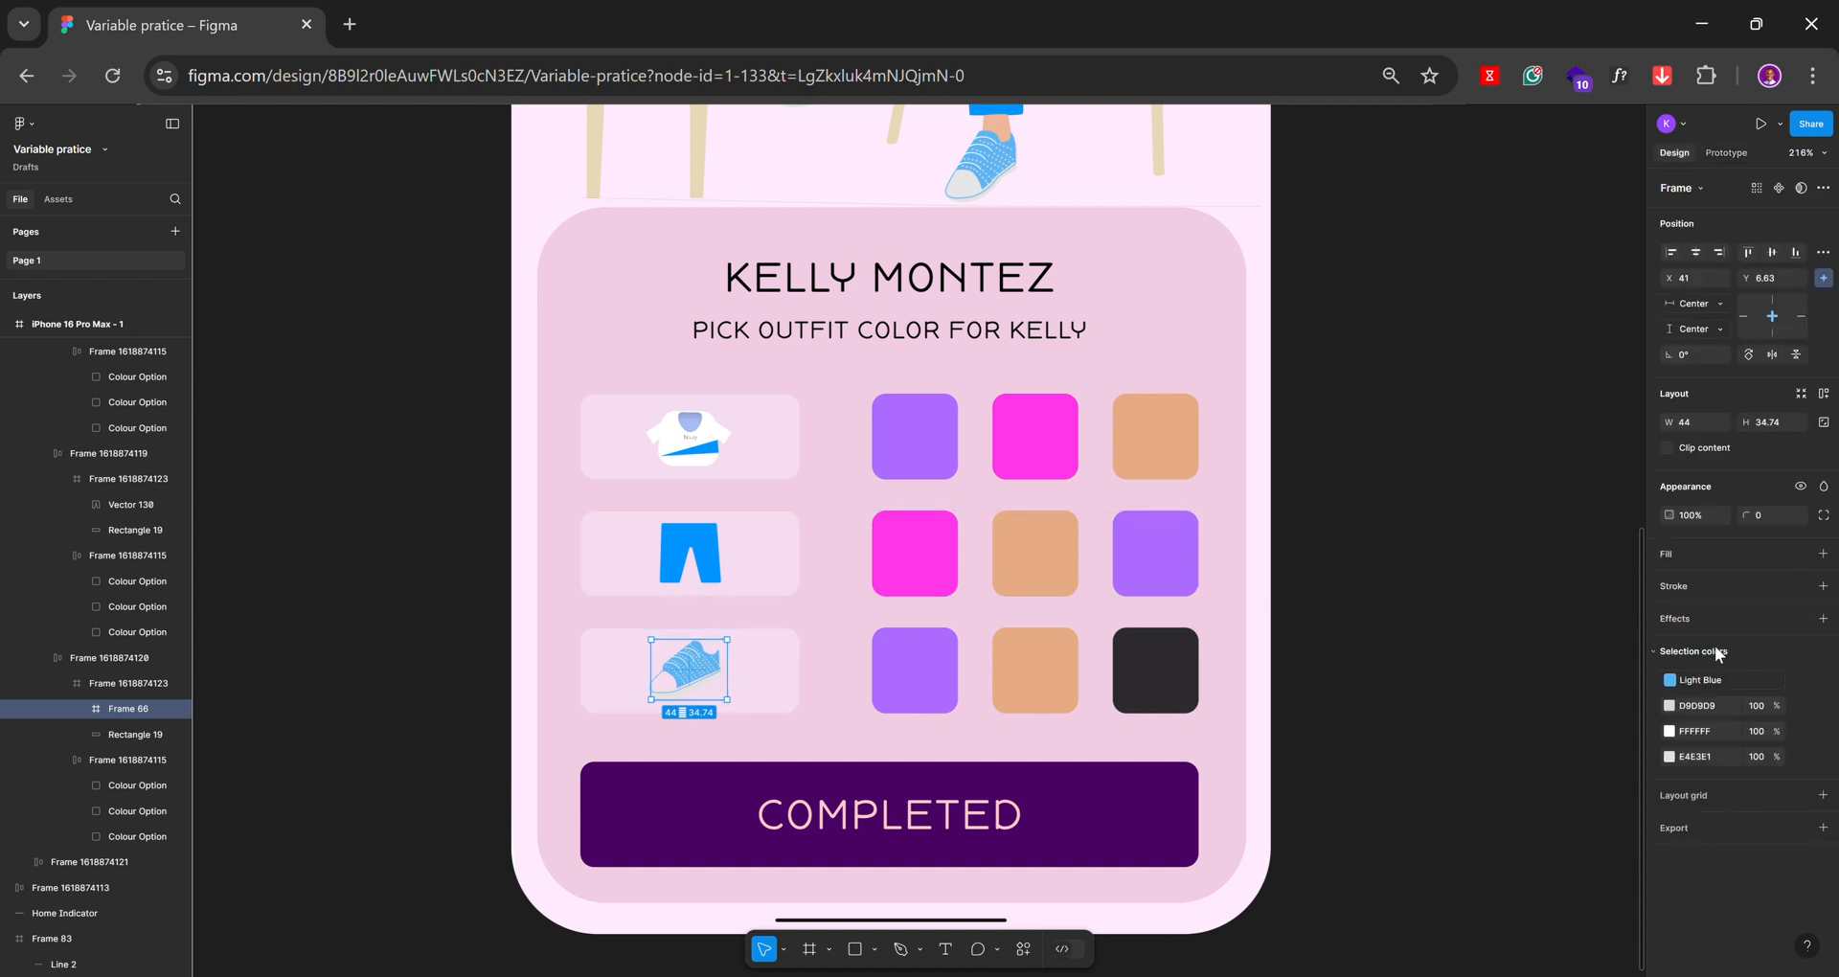
click(1298, 377)
Open an inline prototype preview of the iPhone 16 Pro Max - 1 frame
scroll(1191, 575, down, 5)
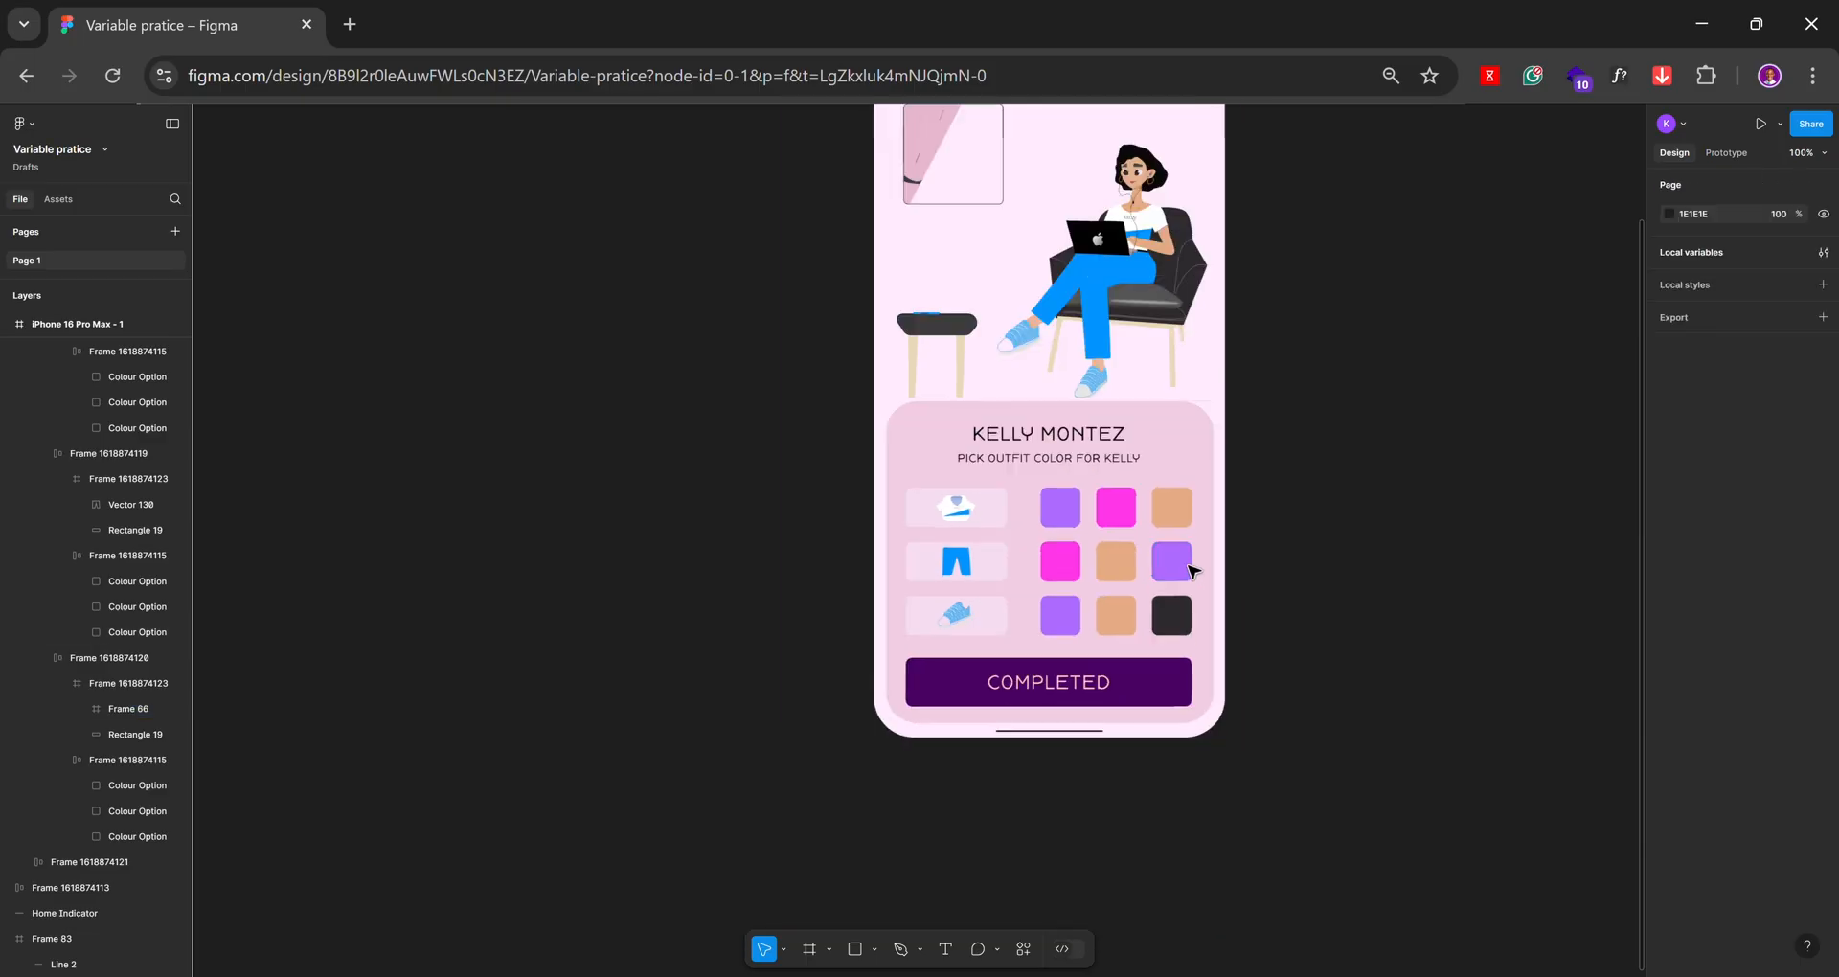
scroll(1191, 572, up, 3)
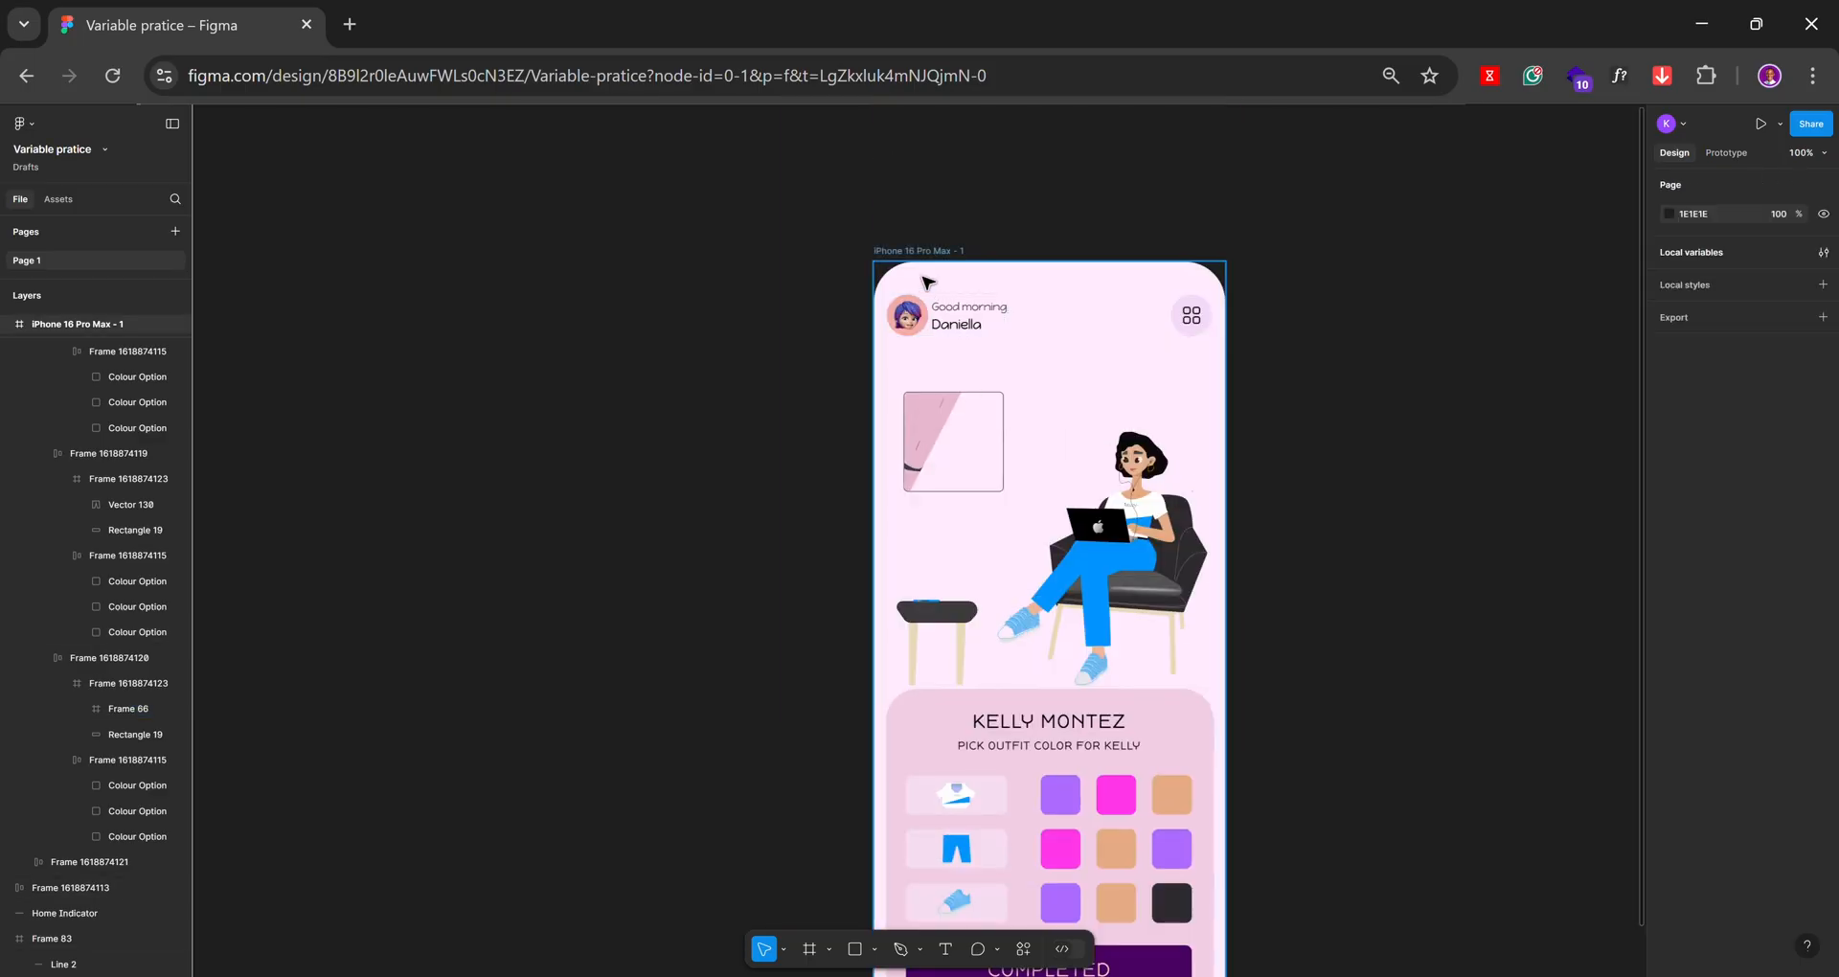
click(943, 283)
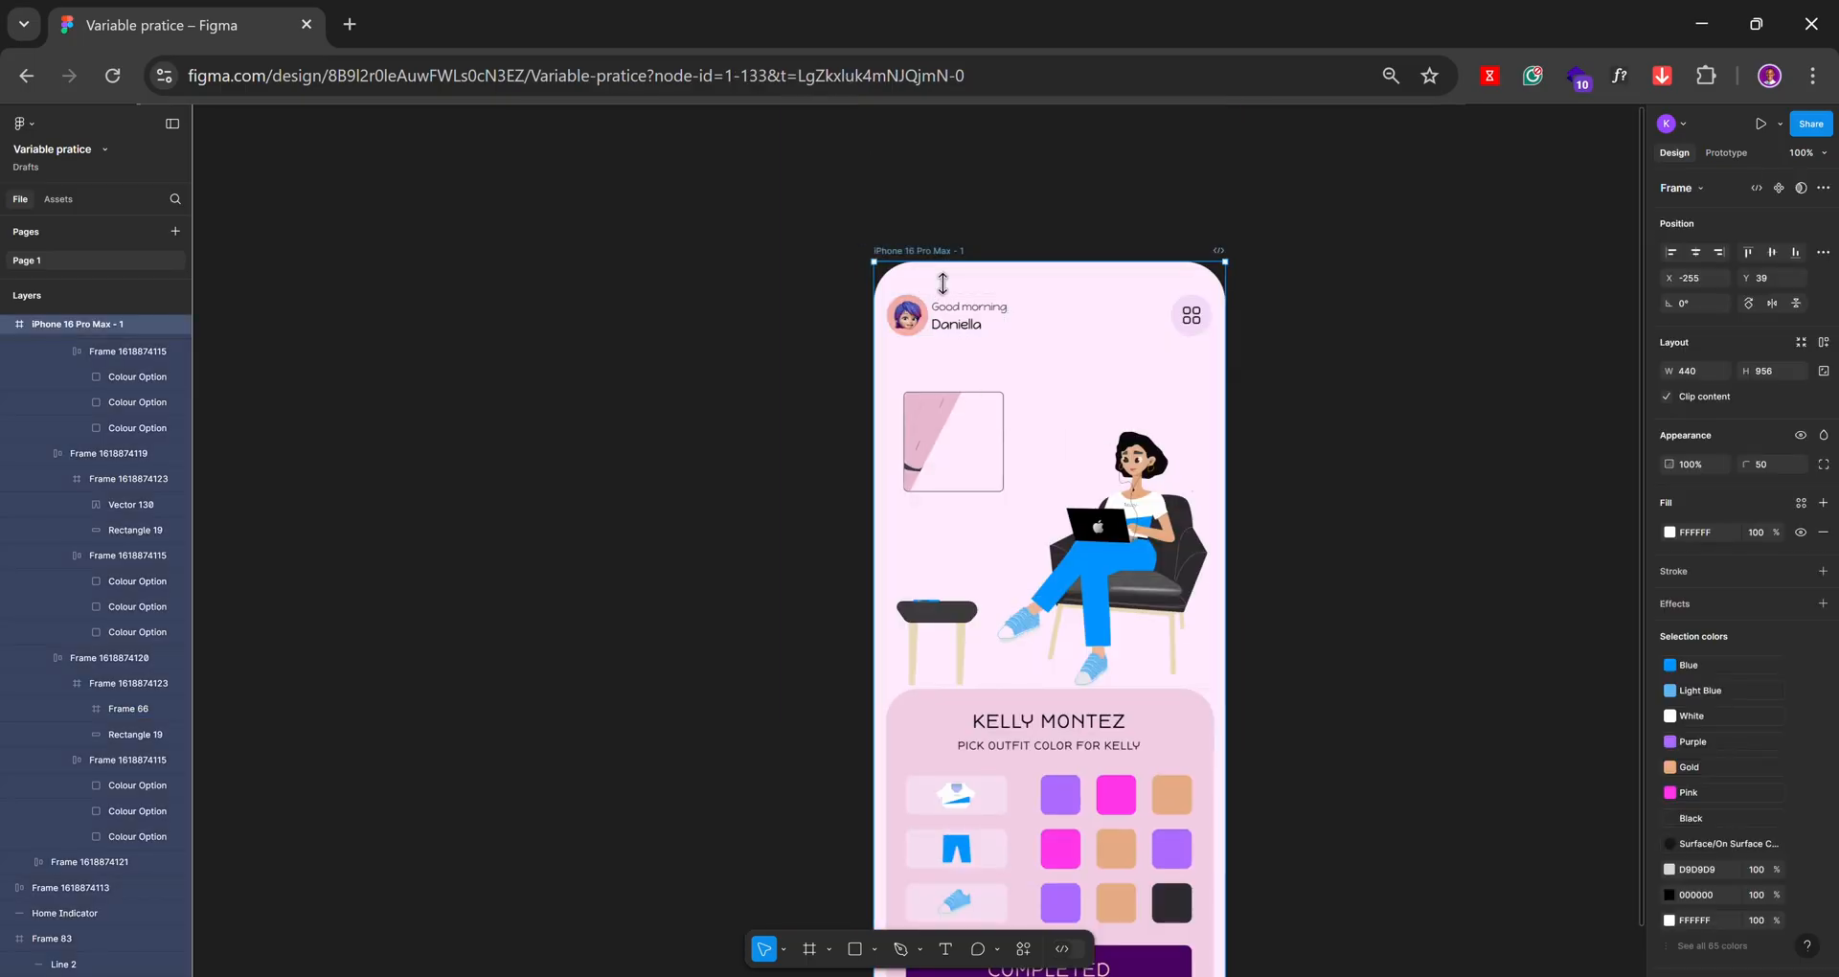
key(shift+space)
key(shift+space)
key(shift+space)
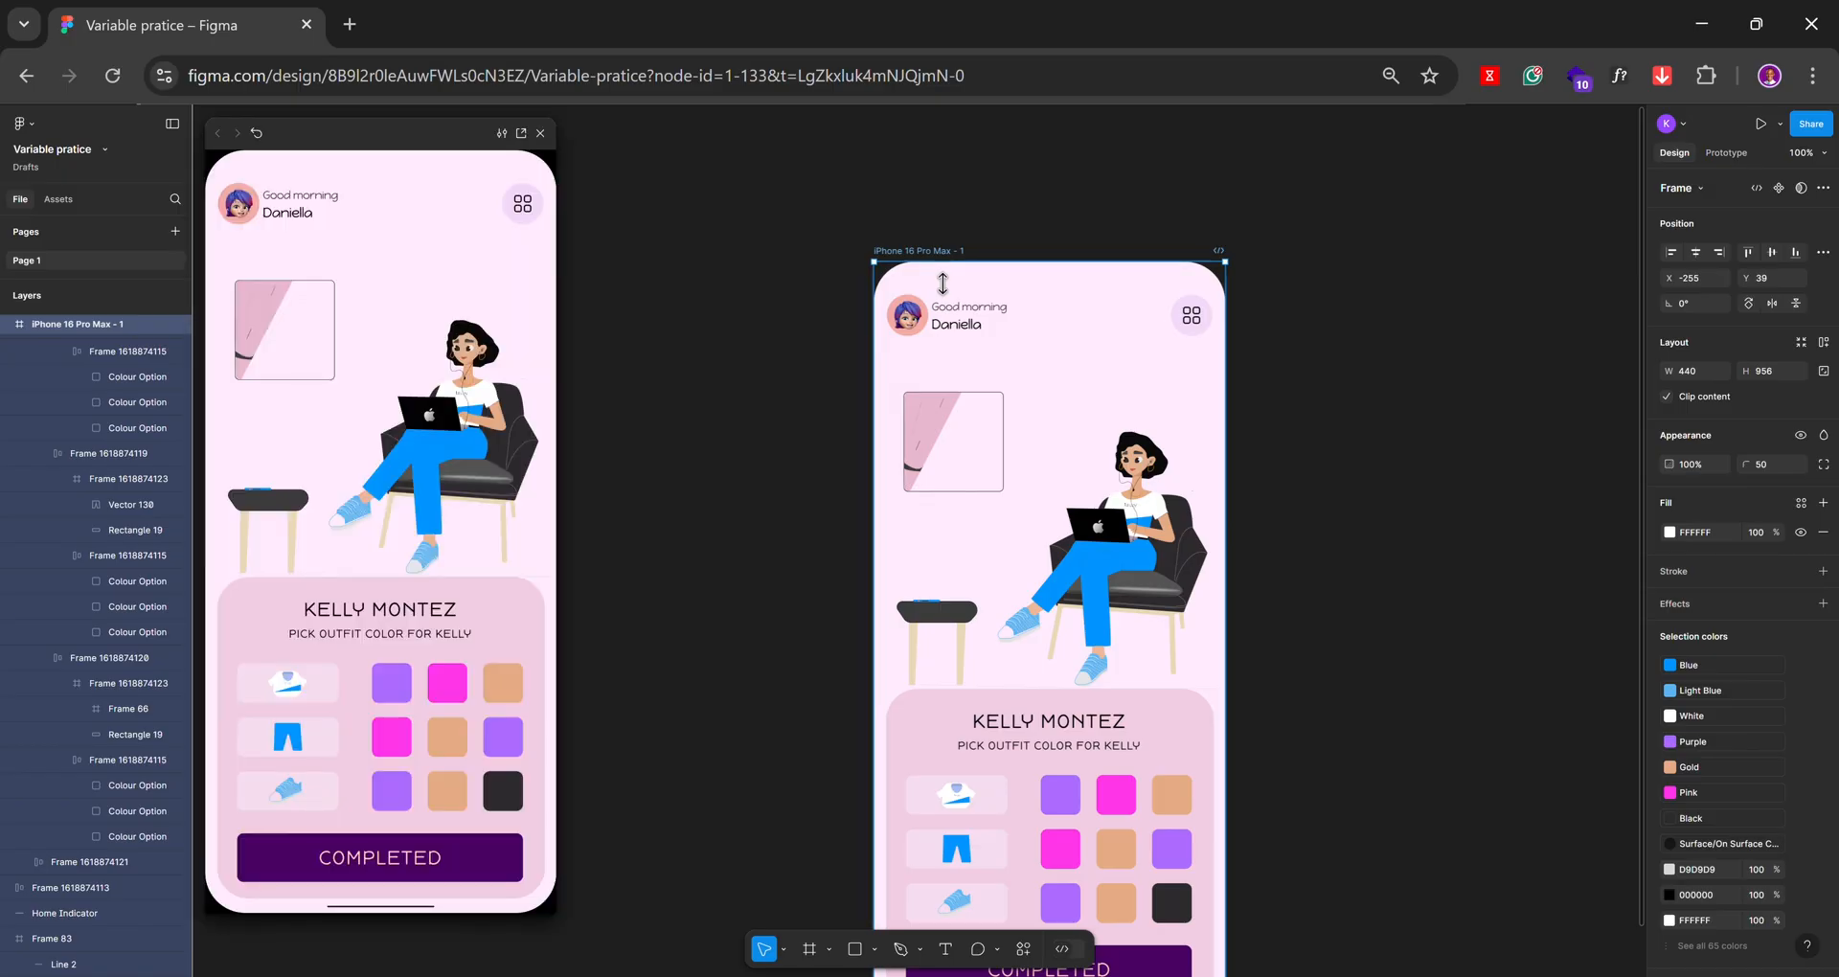
Test the first-row purple, pink and gold shirt swatches in the prototype preview
click(402, 706)
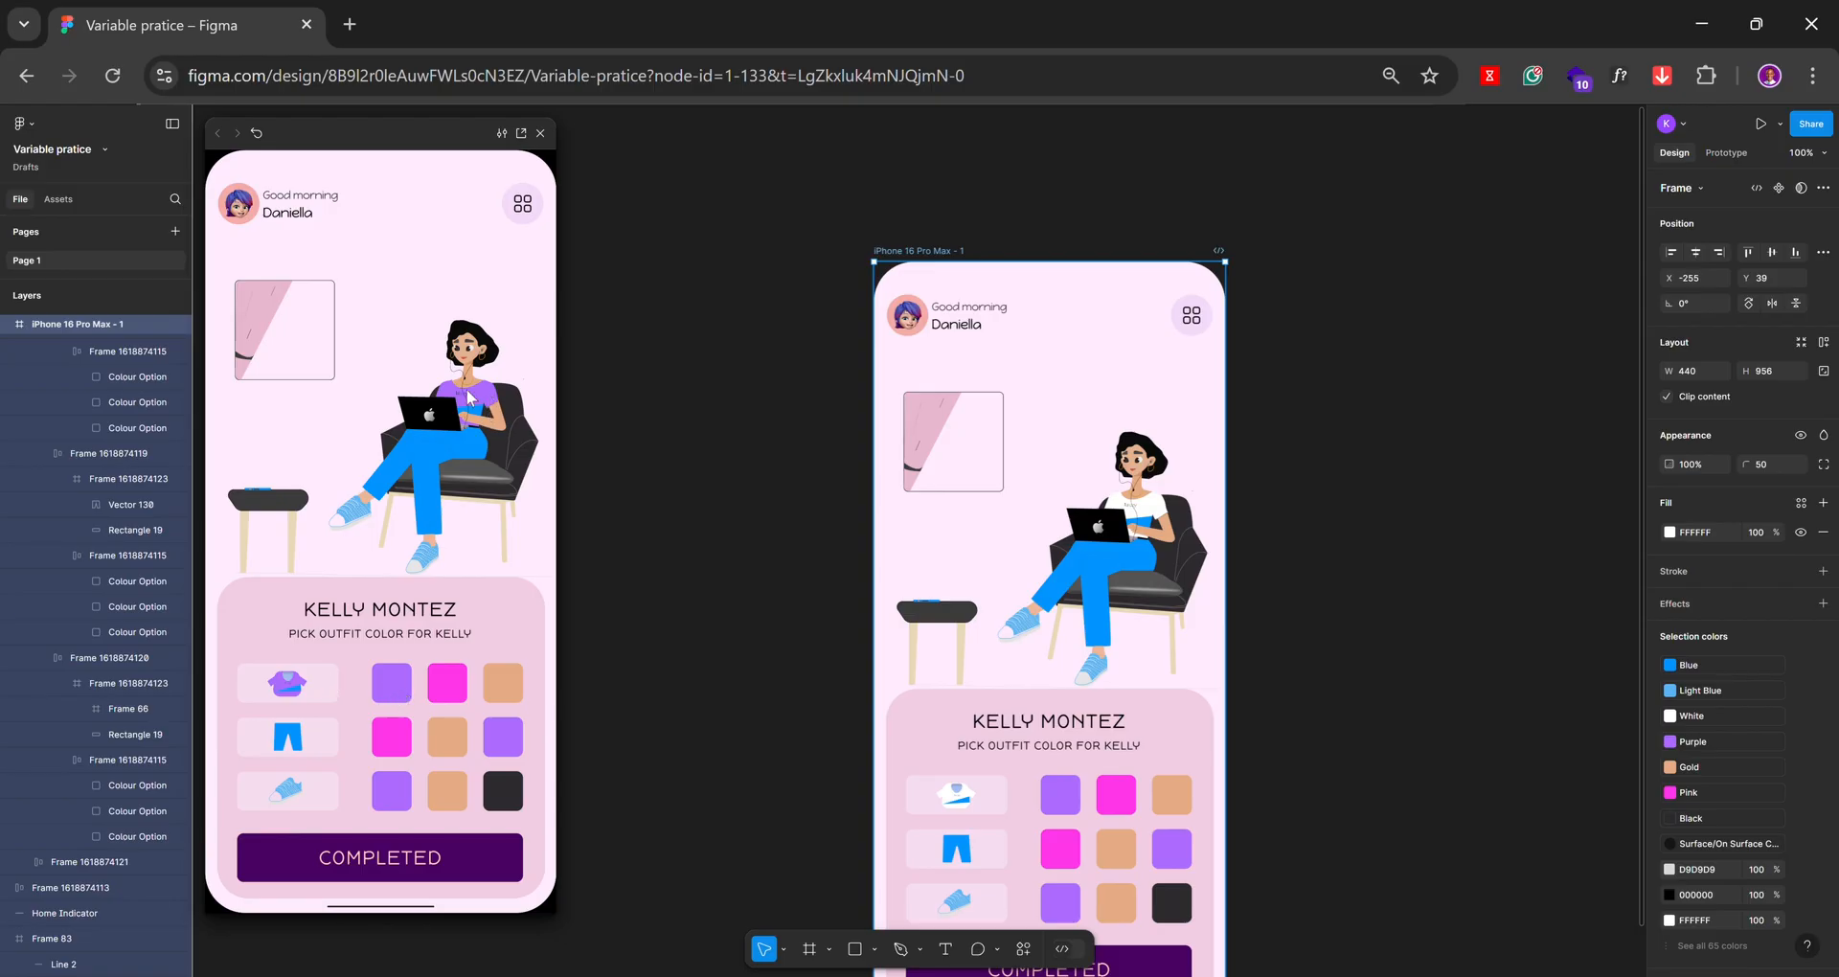
click(457, 692)
click(498, 684)
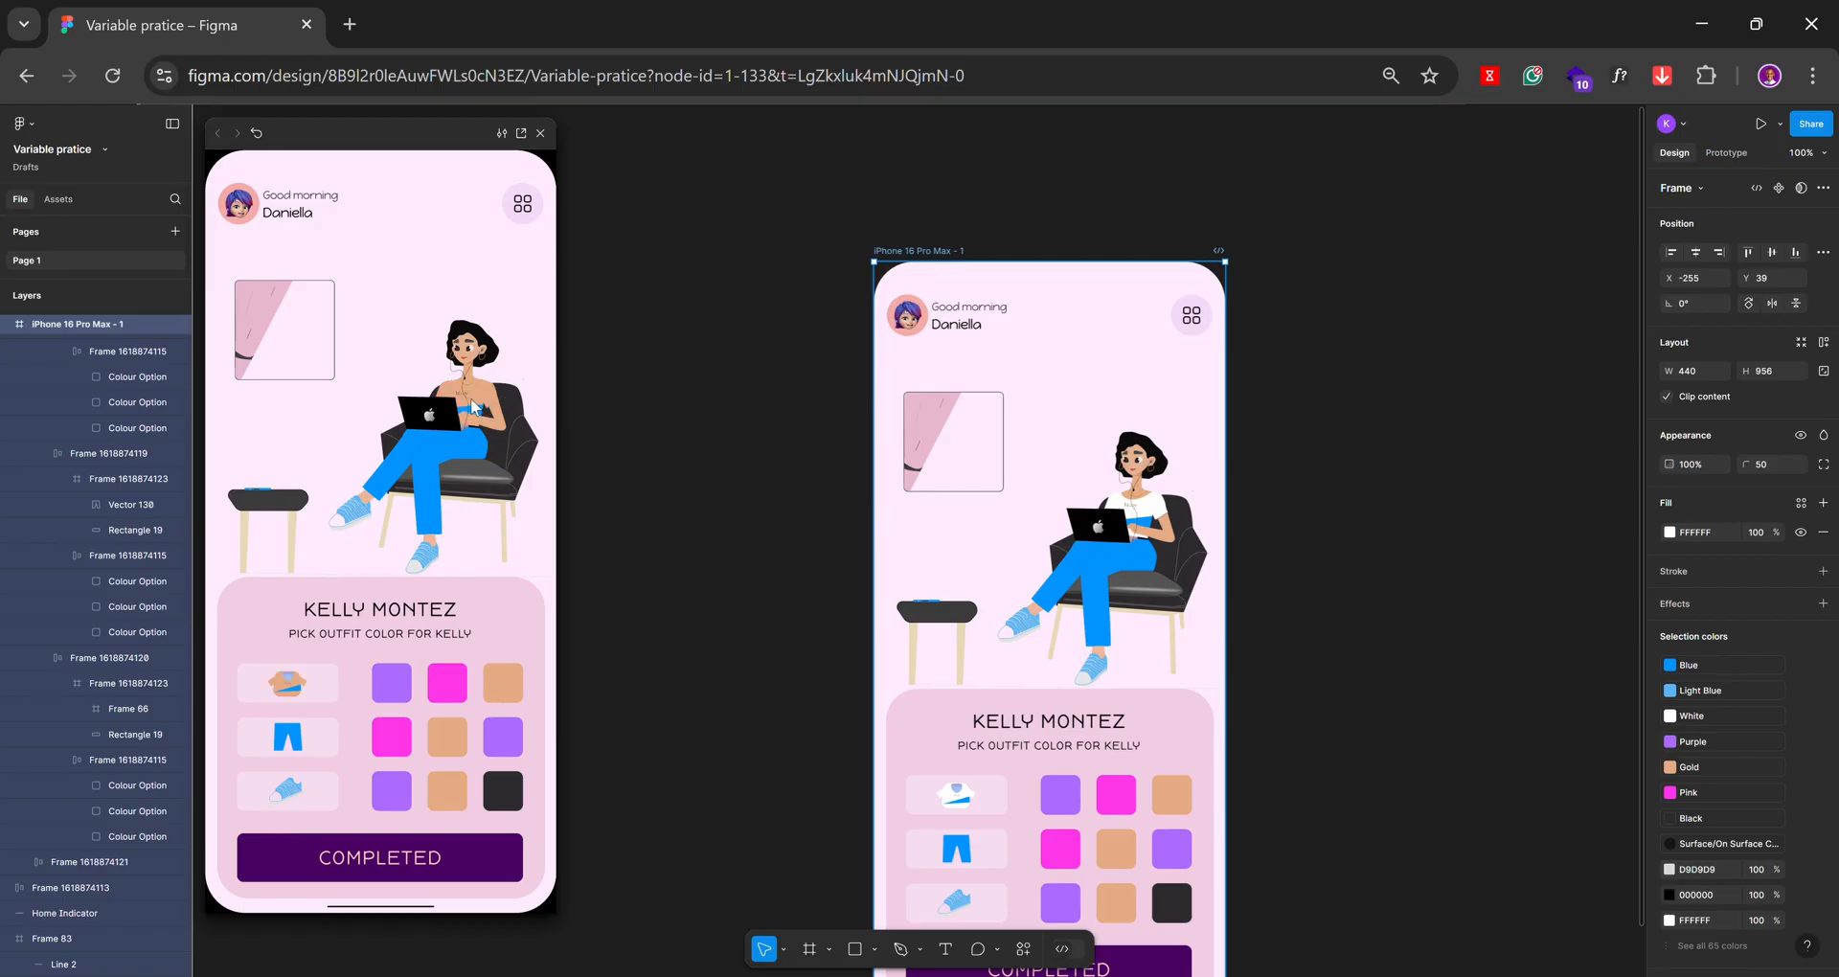
Test the second-row pink, gold and purple trouser swatches in the prototype preview
click(396, 738)
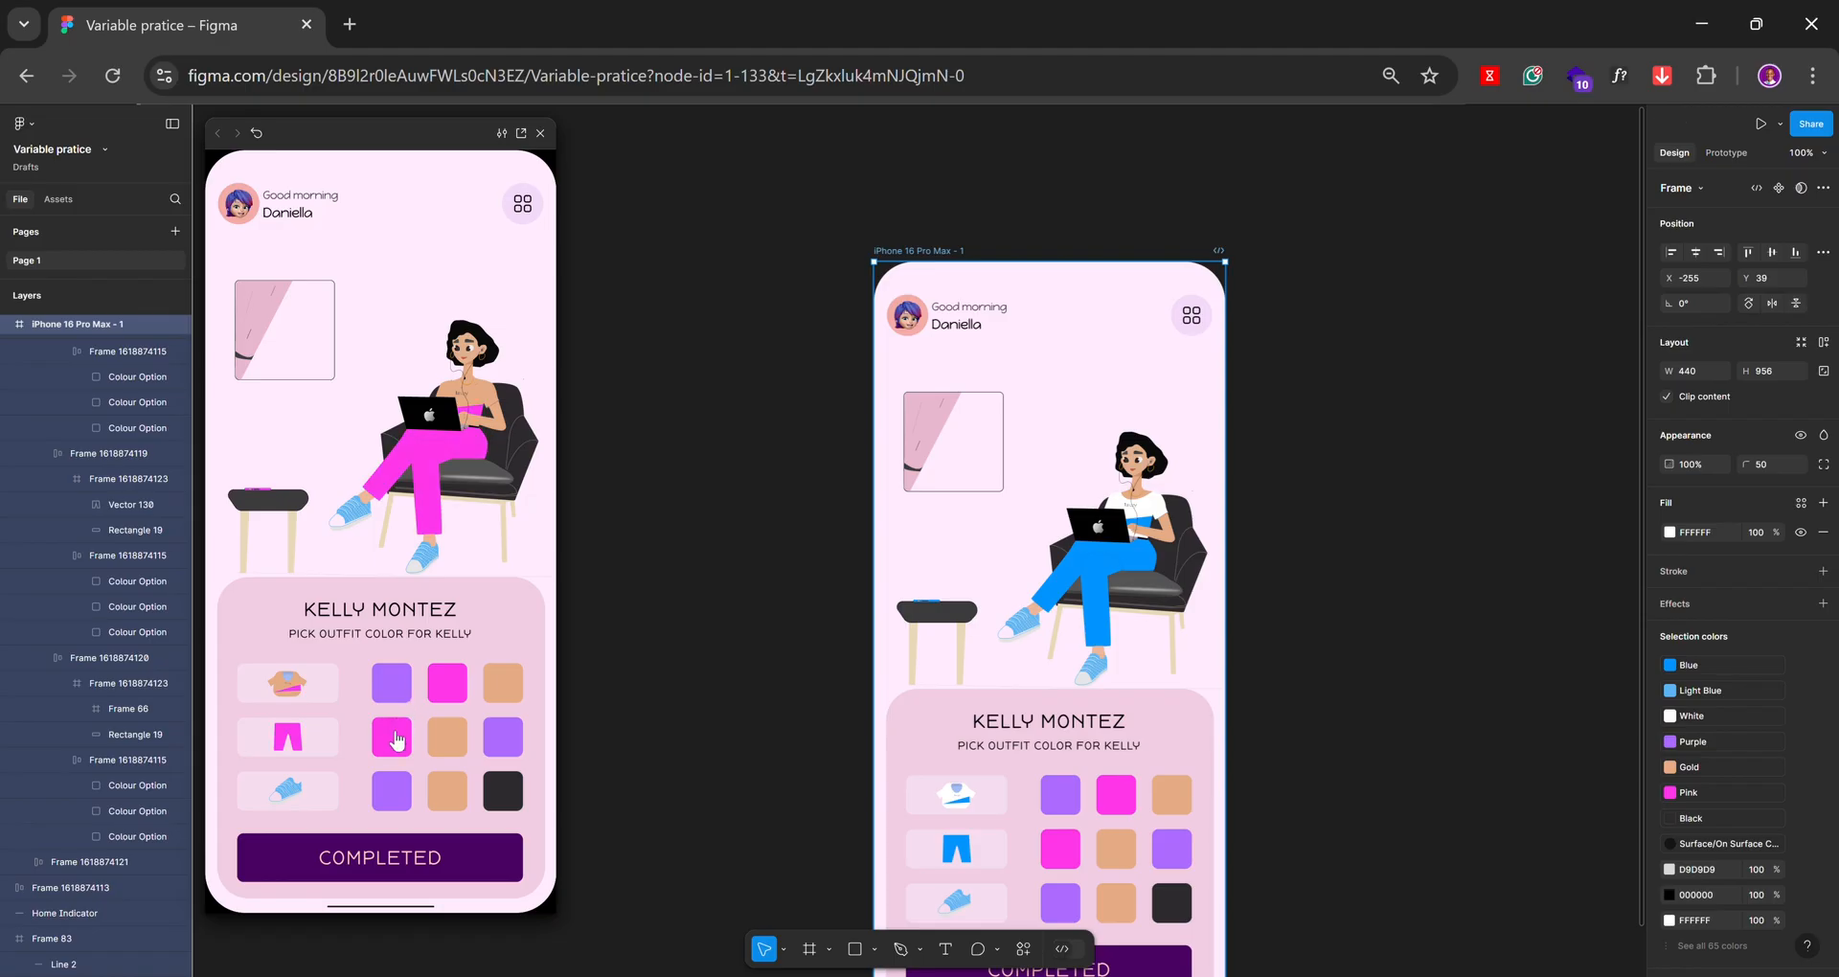
click(445, 732)
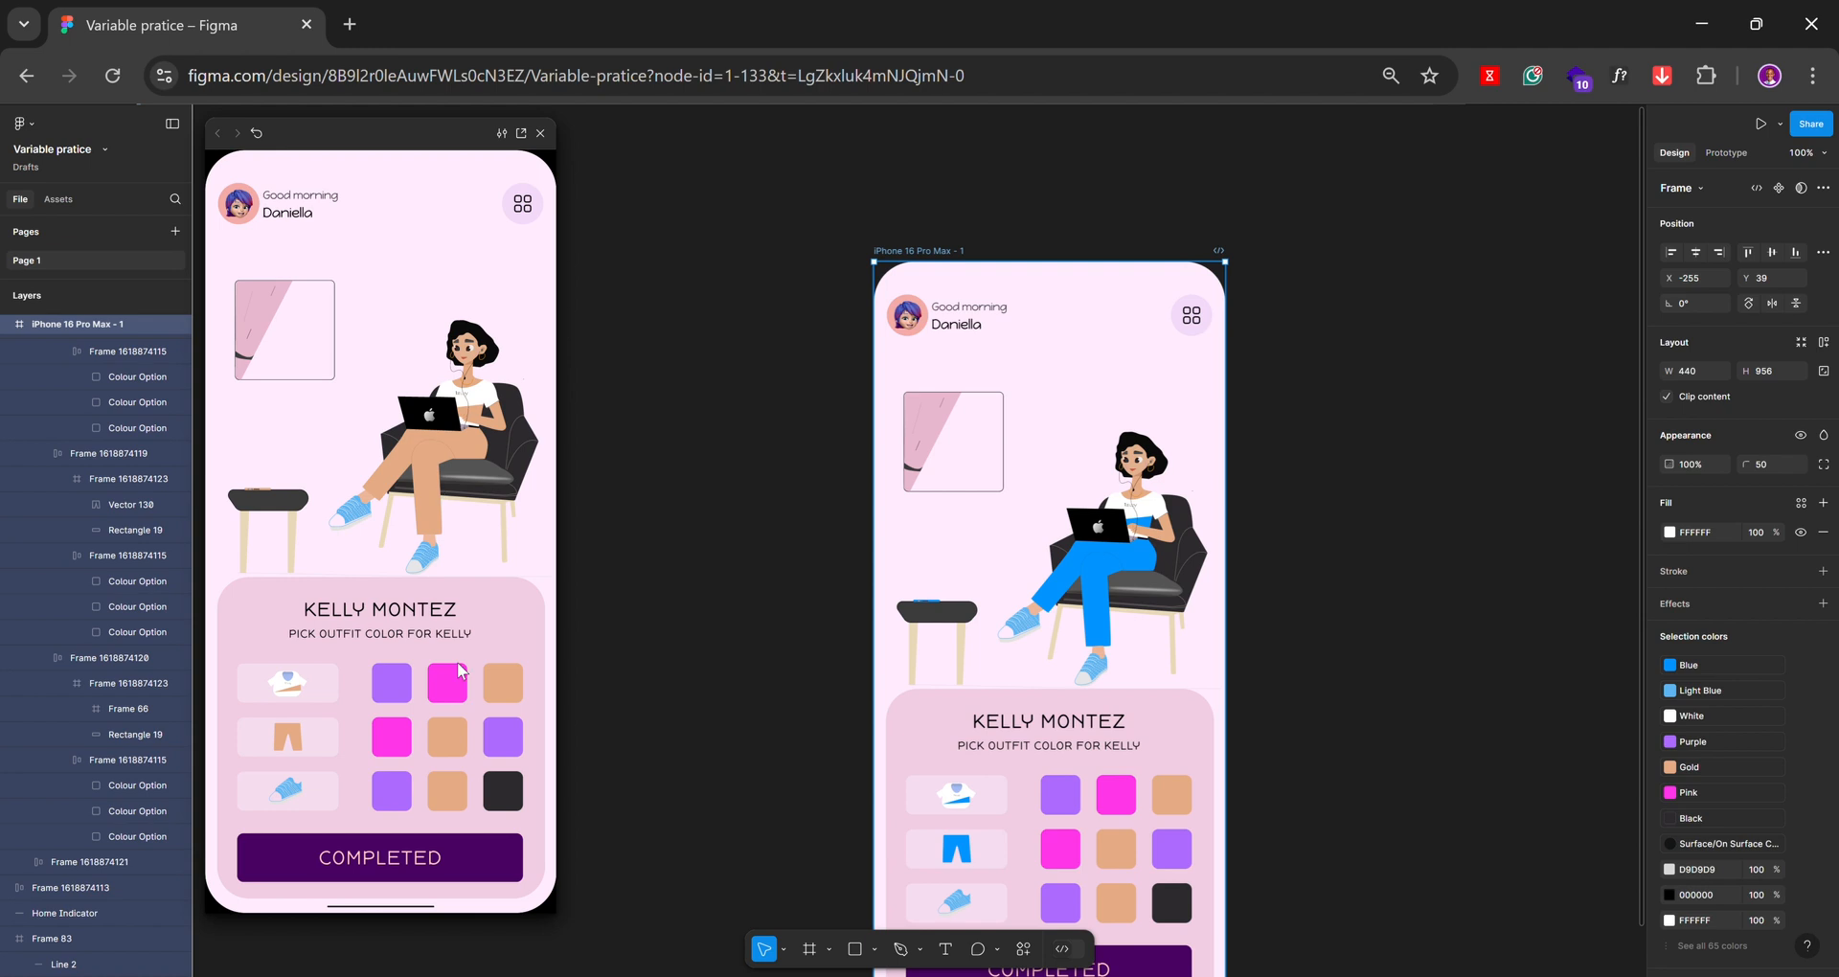
click(510, 746)
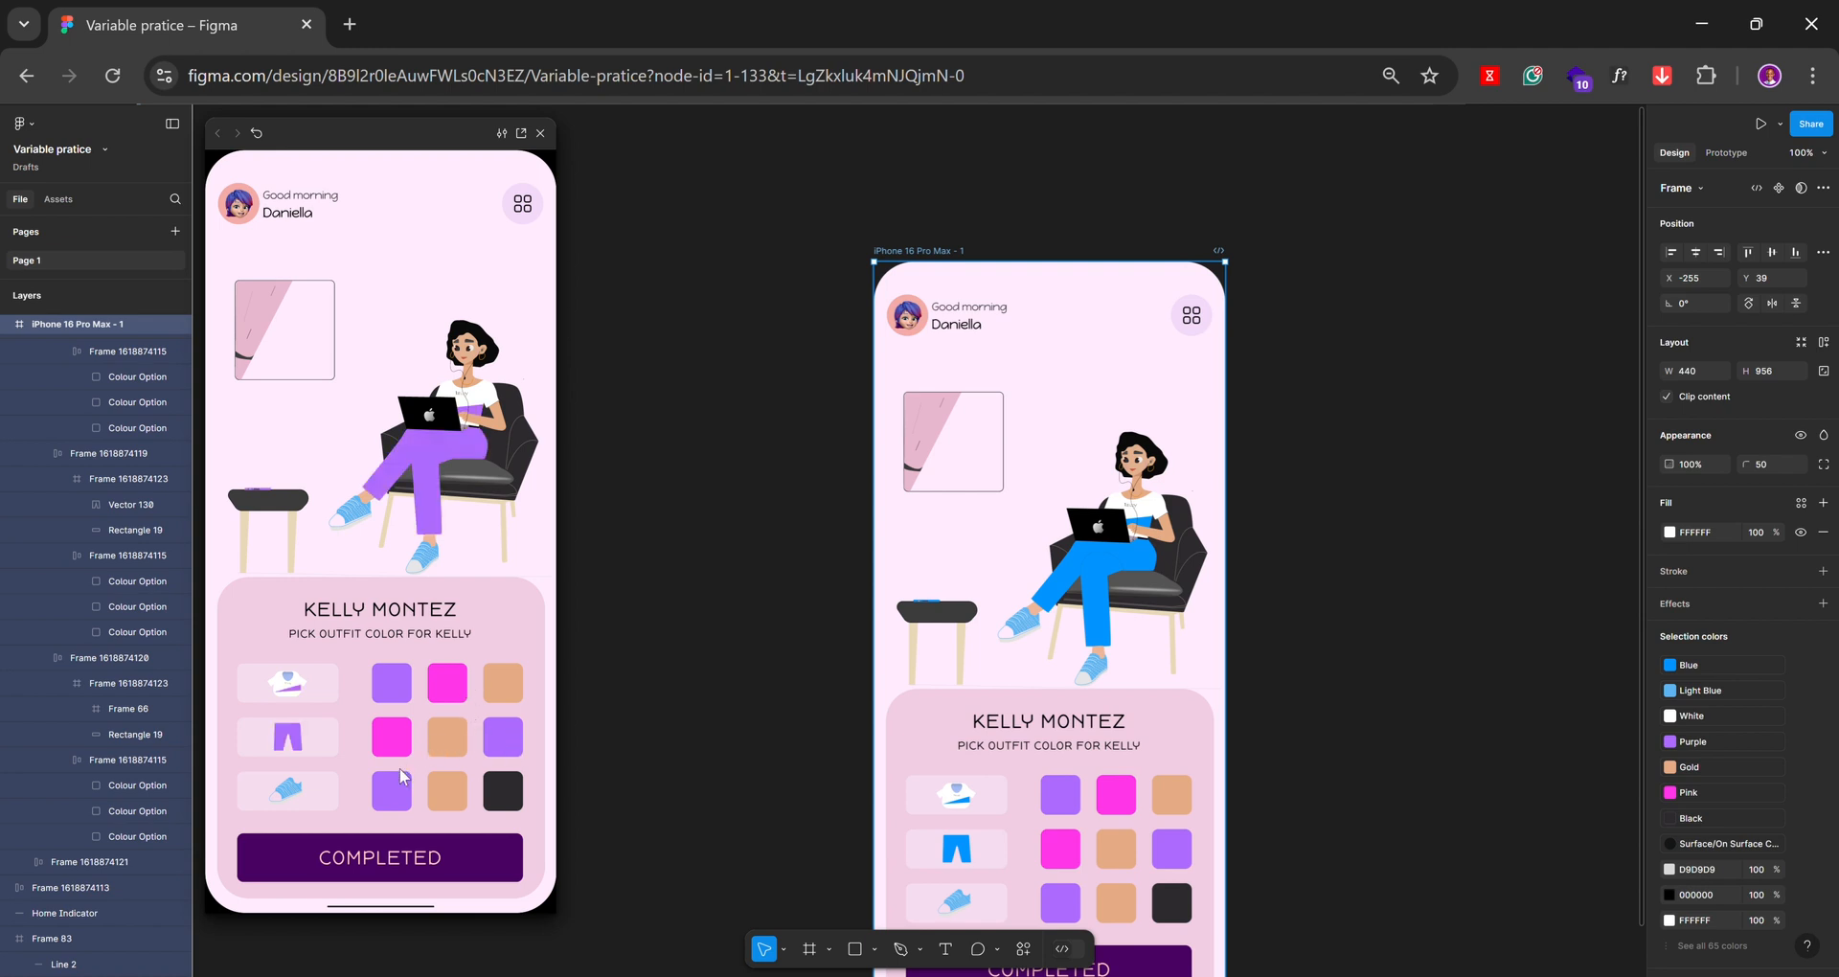
Test the third-row purple, gold and black shoe swatches in the prototype preview
click(402, 805)
click(454, 800)
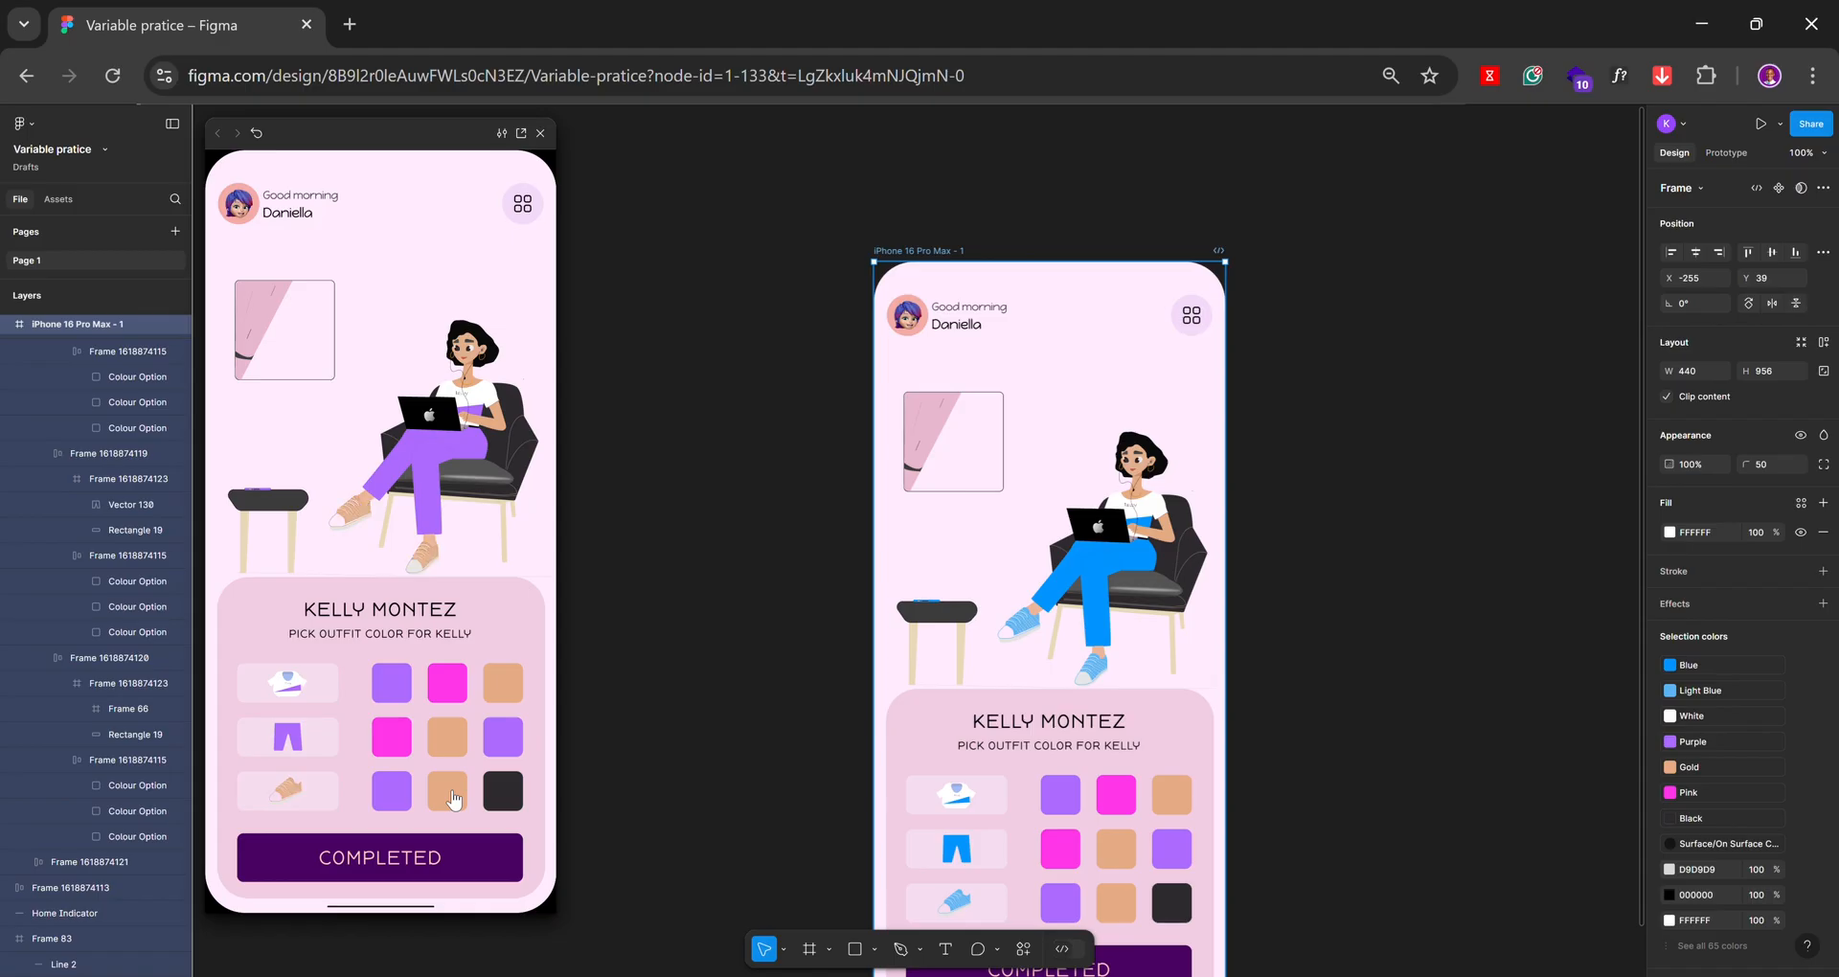
click(497, 800)
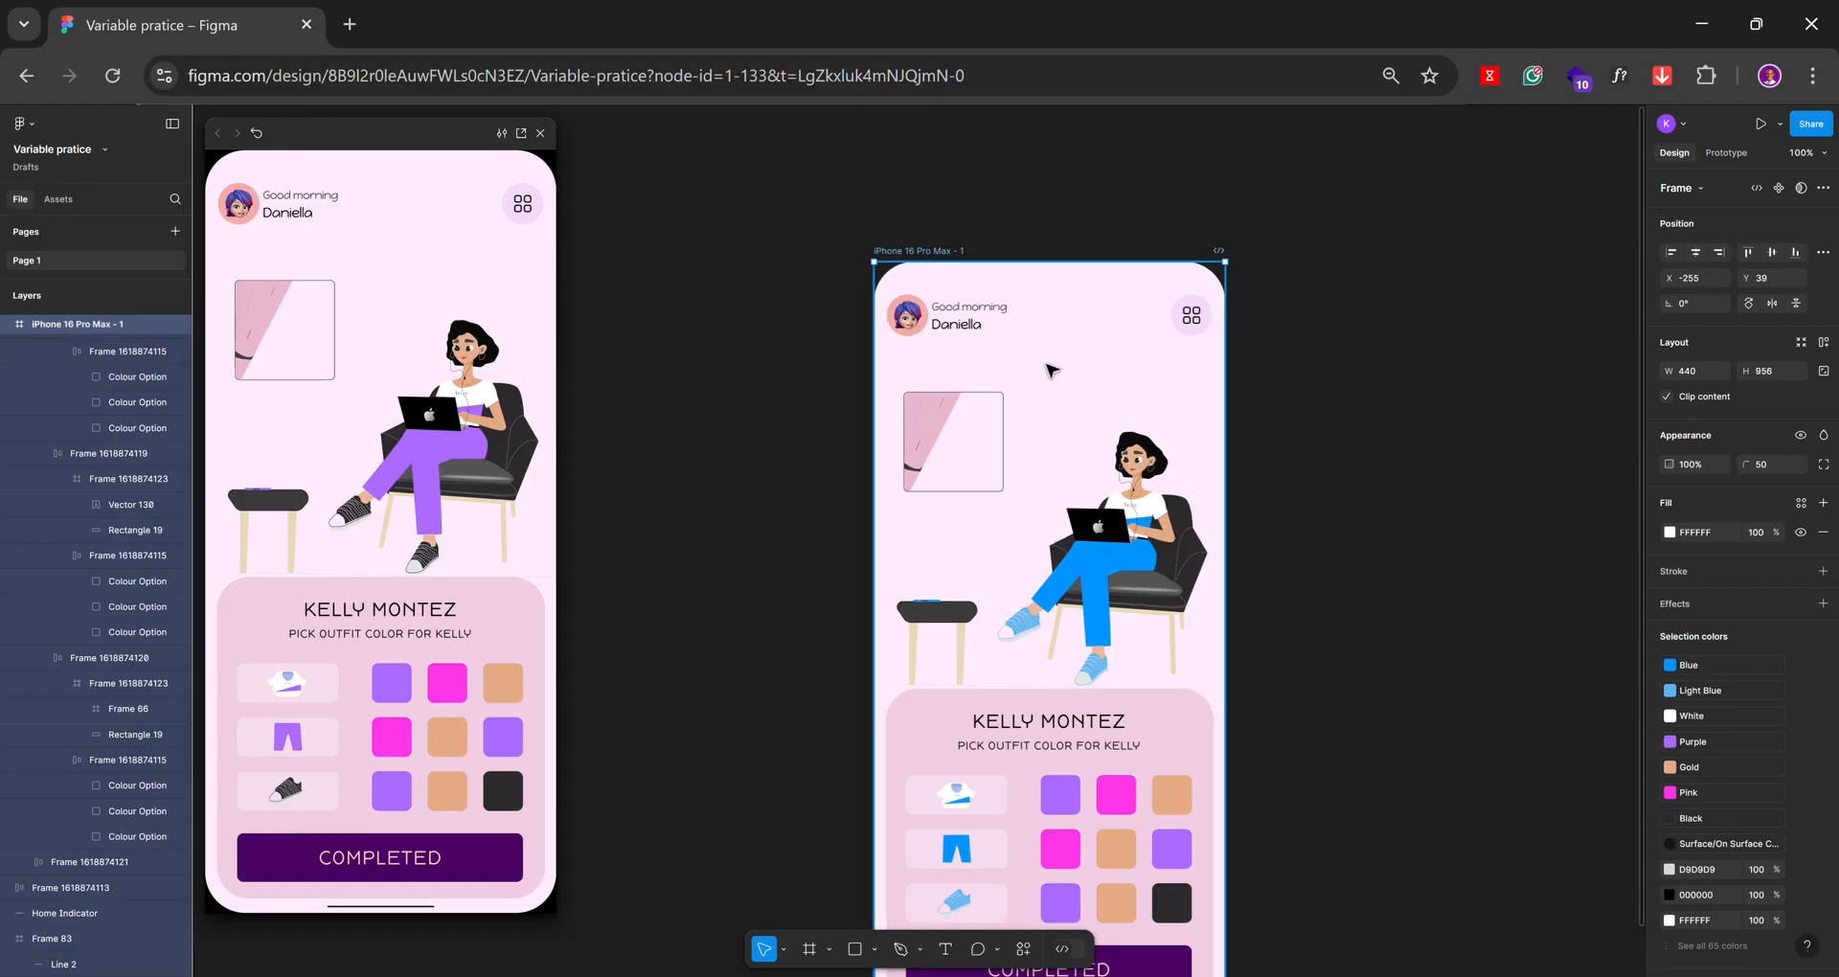
scroll(1062, 361, down, 2)
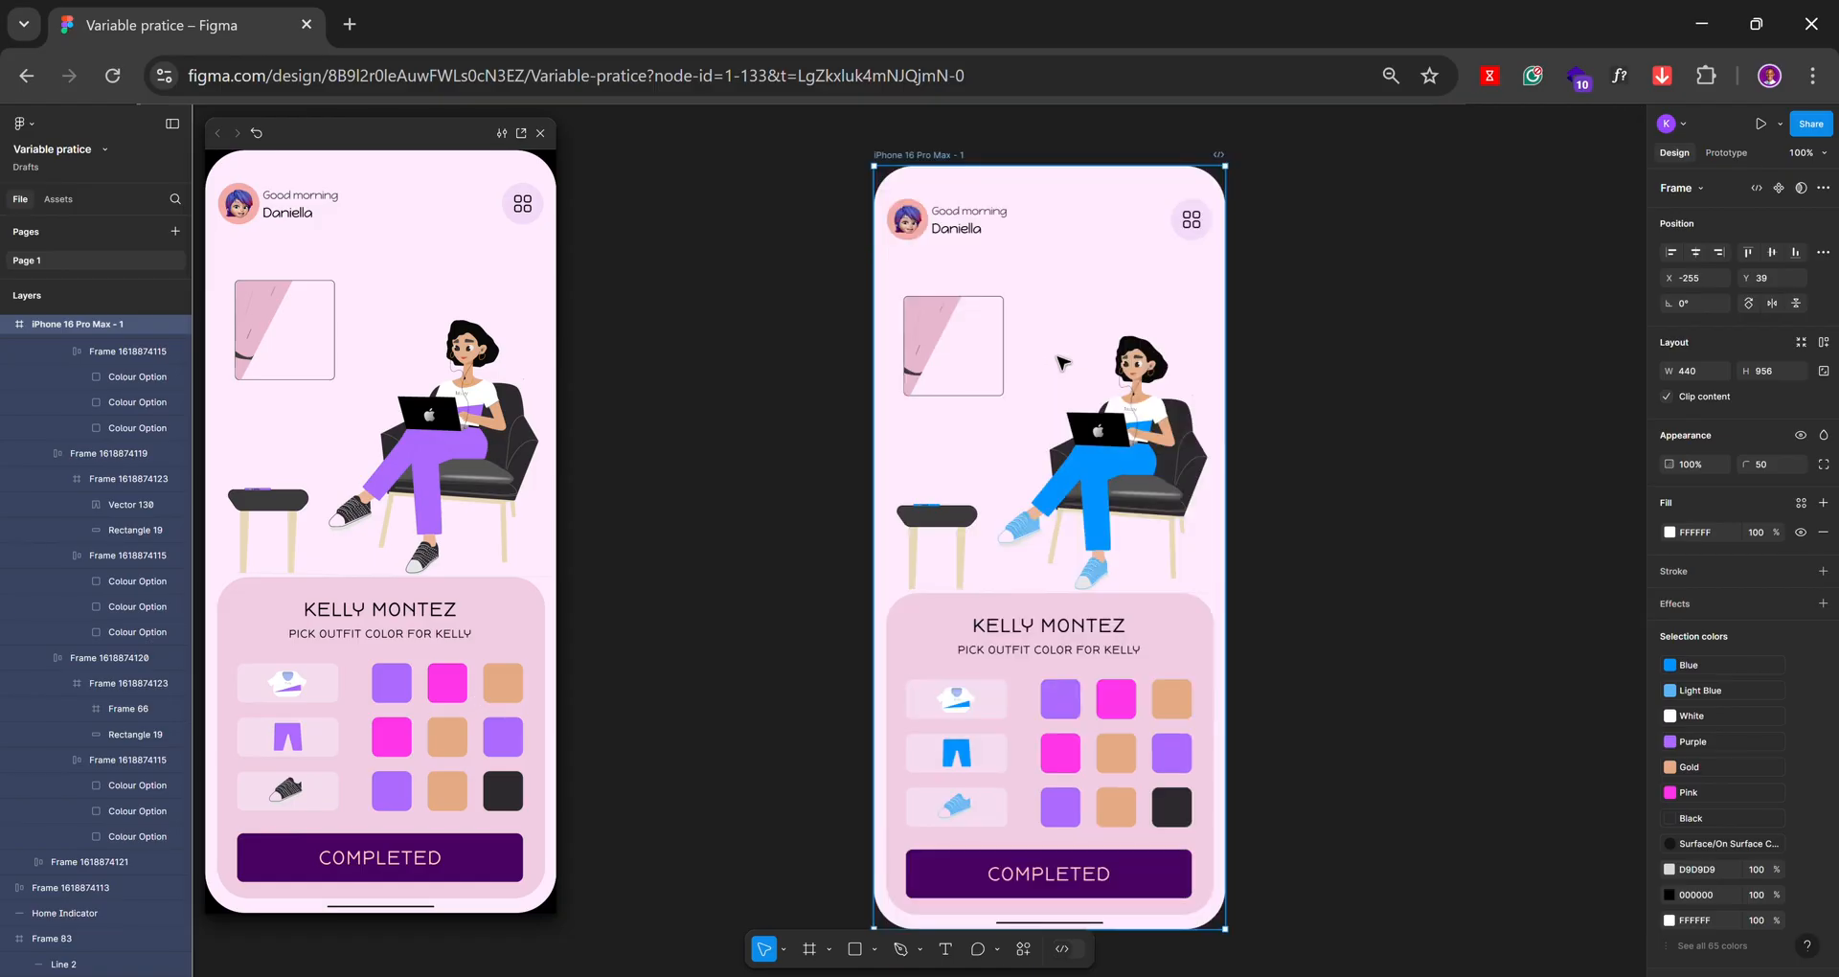